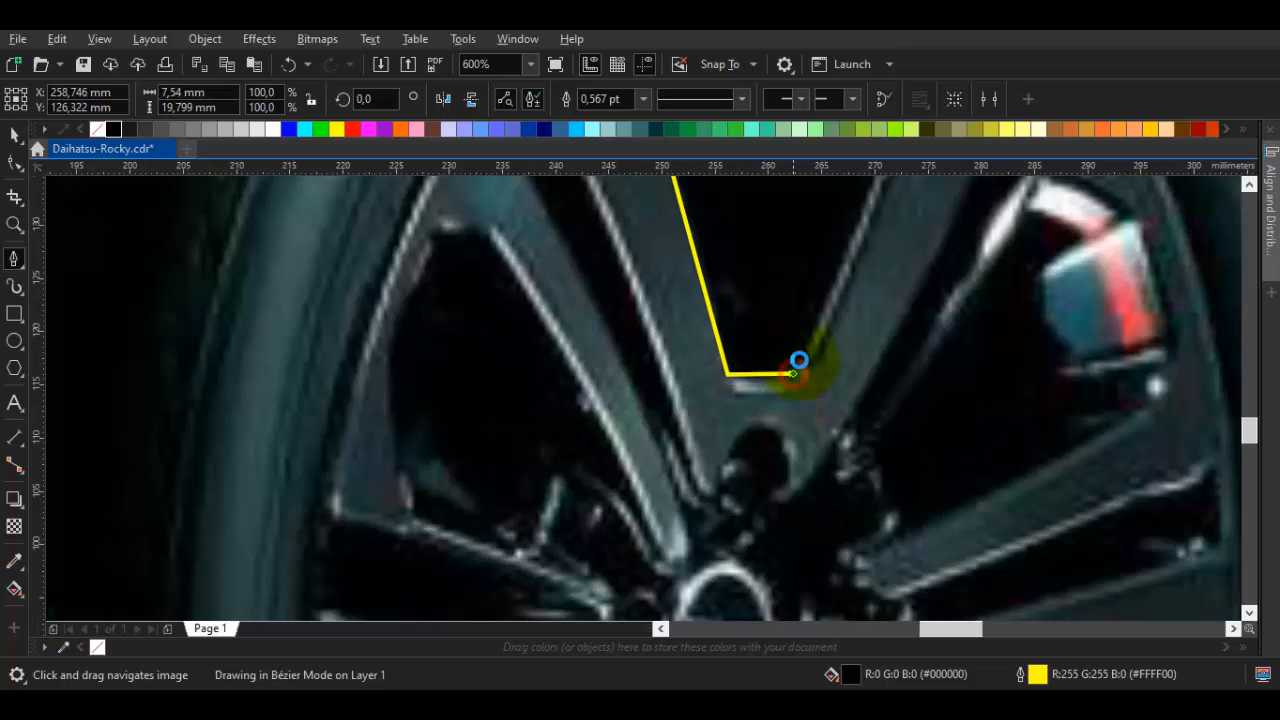
Finish the closed outline of the upper wheel opening with its short outer-side edge and a curved top edge along the rim
scroll(797, 364, "down", 3)
scroll(786, 338, "up", 3)
left_click(780, 400)
left_click(782, 328)
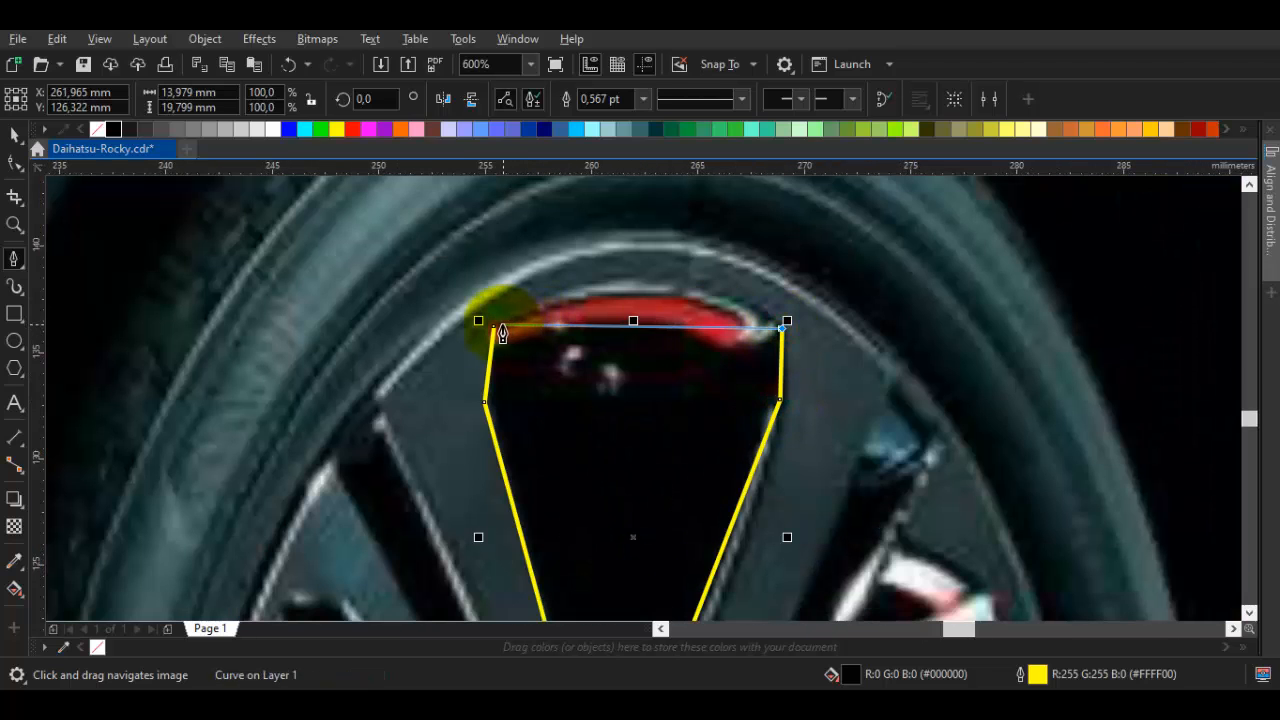
left_click_drag(495, 327, 641, 243)
Outline the thin curved sliver beside the upper opening's right edge, about 5.8 mm wide and 15.7 mm high
scroll(700, 443, "down", 3)
scroll(697, 458, "up", 3)
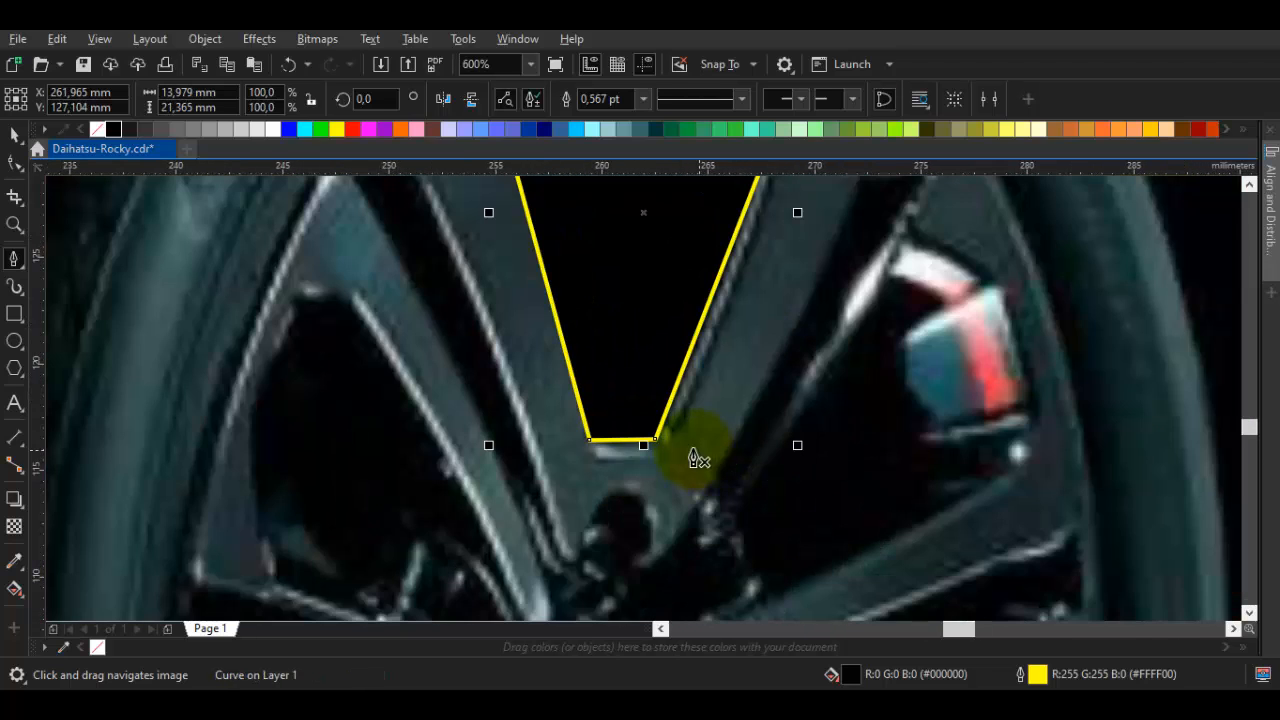
left_click_drag(670, 446, 708, 424)
left_click_drag(771, 260, 739, 400)
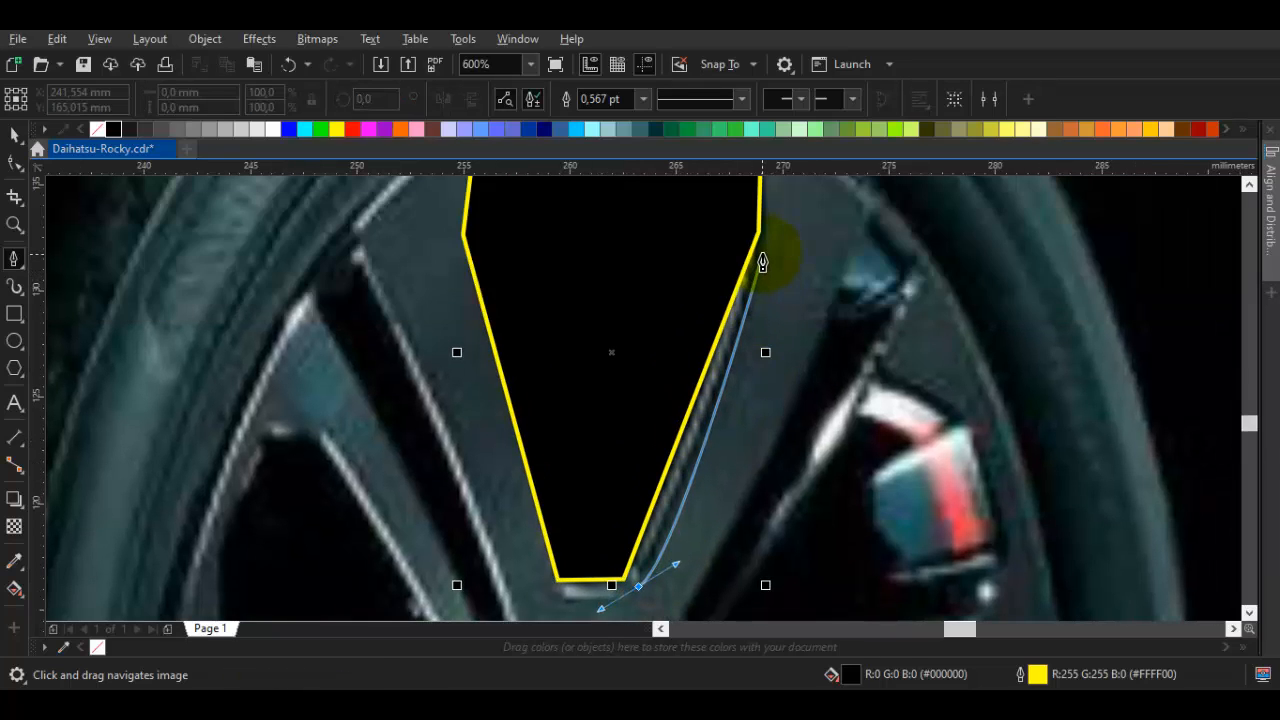
left_click(762, 262)
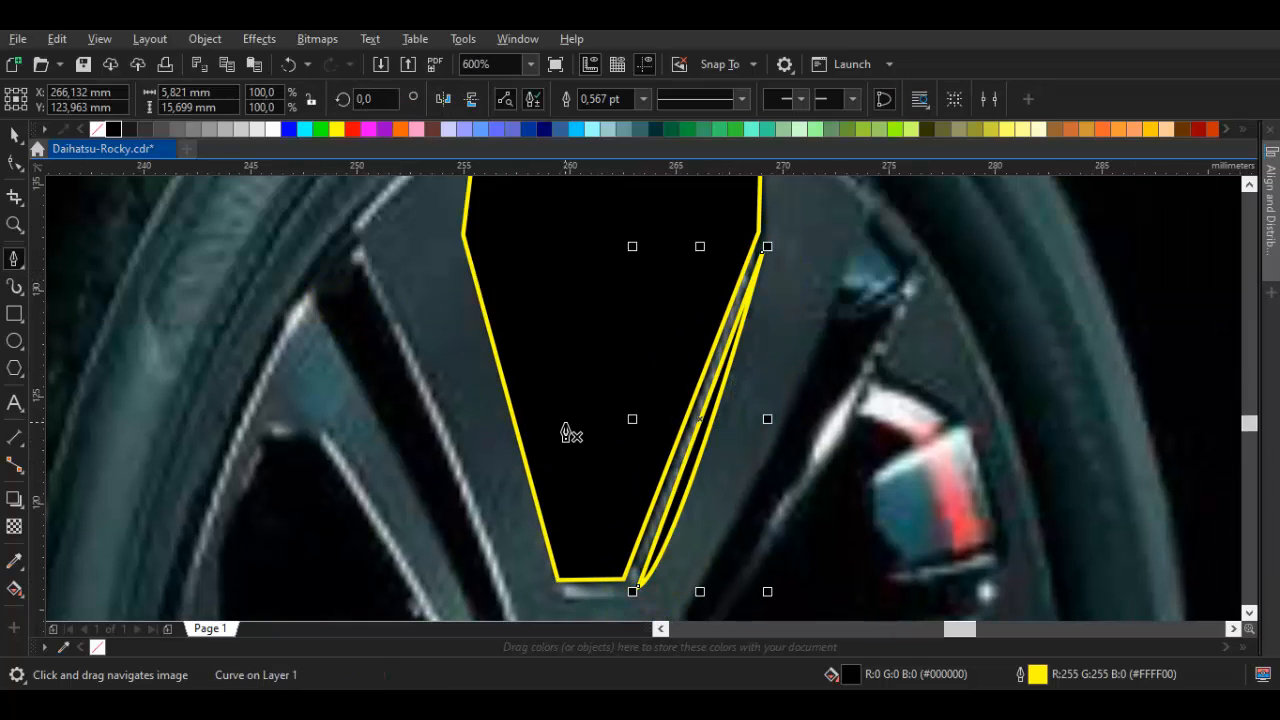
Trace the right edge and pointed hub end of the narrow slot left of the upper wheel opening
scroll(566, 425, "down", 1)
scroll(462, 342, "up", 1)
left_click(456, 306)
left_click_drag(563, 520, 511, 337)
scroll(511, 337, "down", 1)
scroll(532, 405, "up", 1)
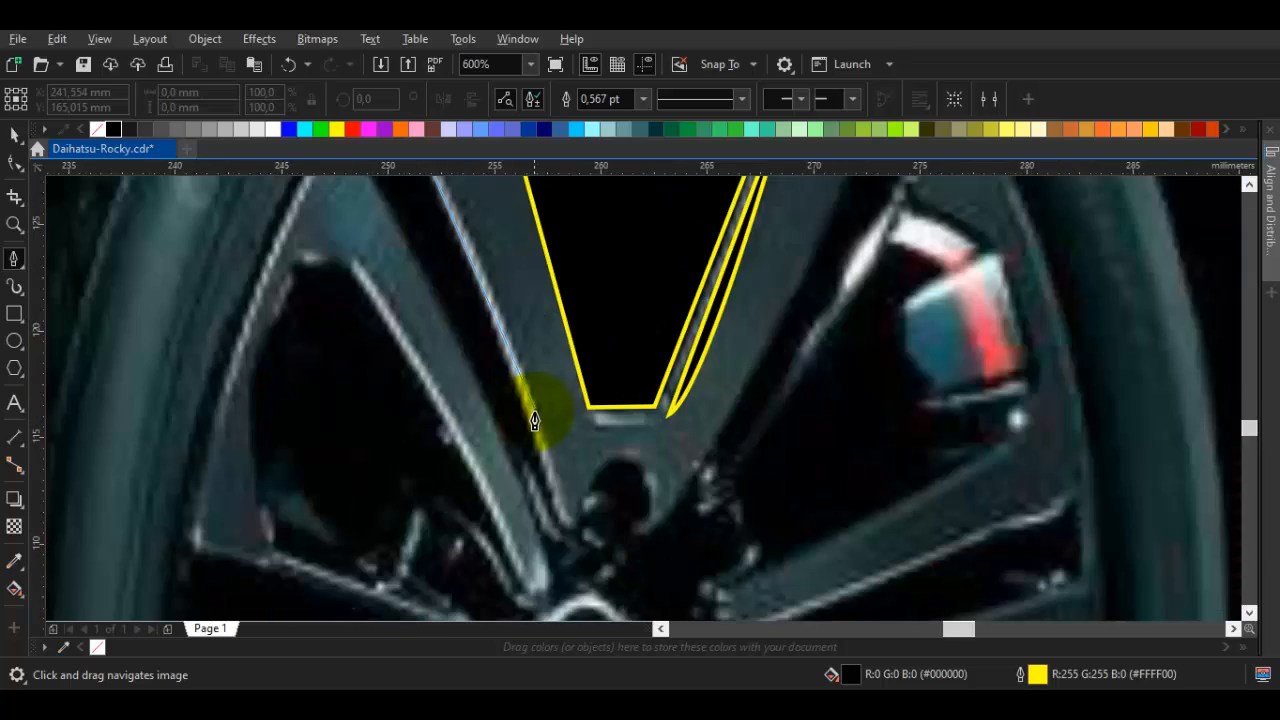
left_click_drag(535, 420, 509, 286)
left_click(502, 286)
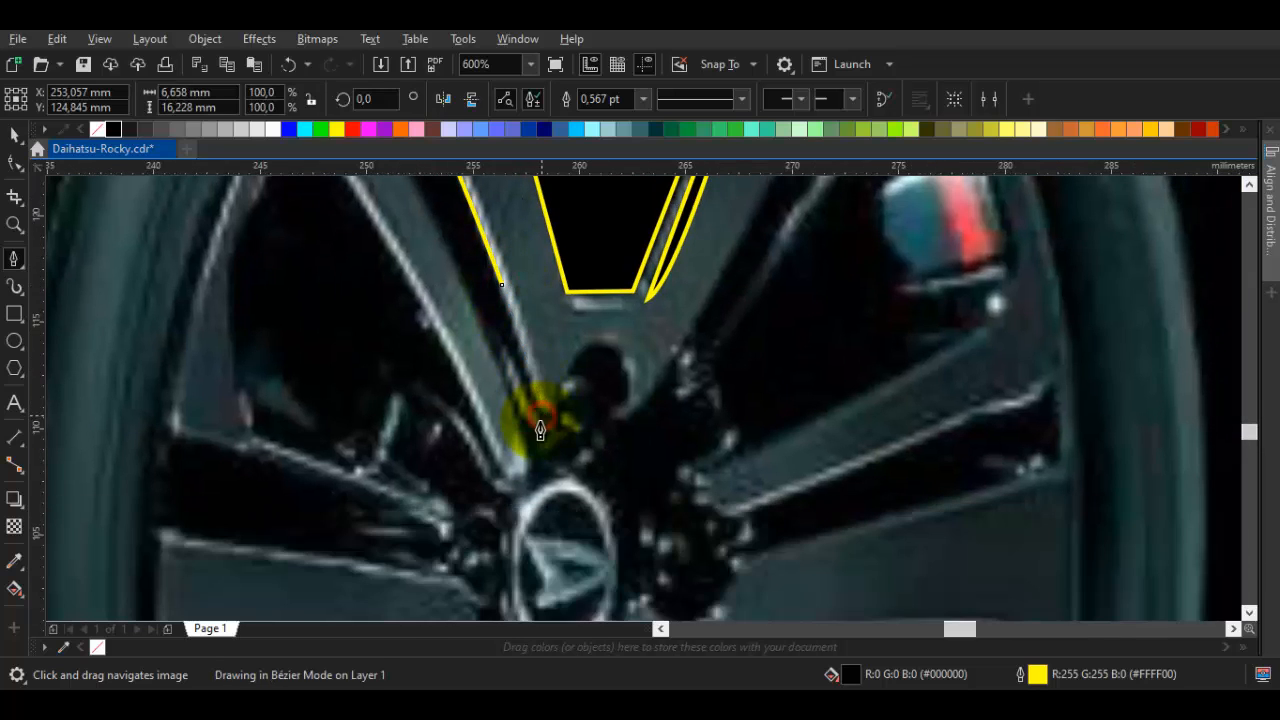
left_click(541, 416)
left_click(529, 437)
Trace the narrow slot's left edge back up to the rim and close its outline
left_click_drag(441, 244, 457, 272)
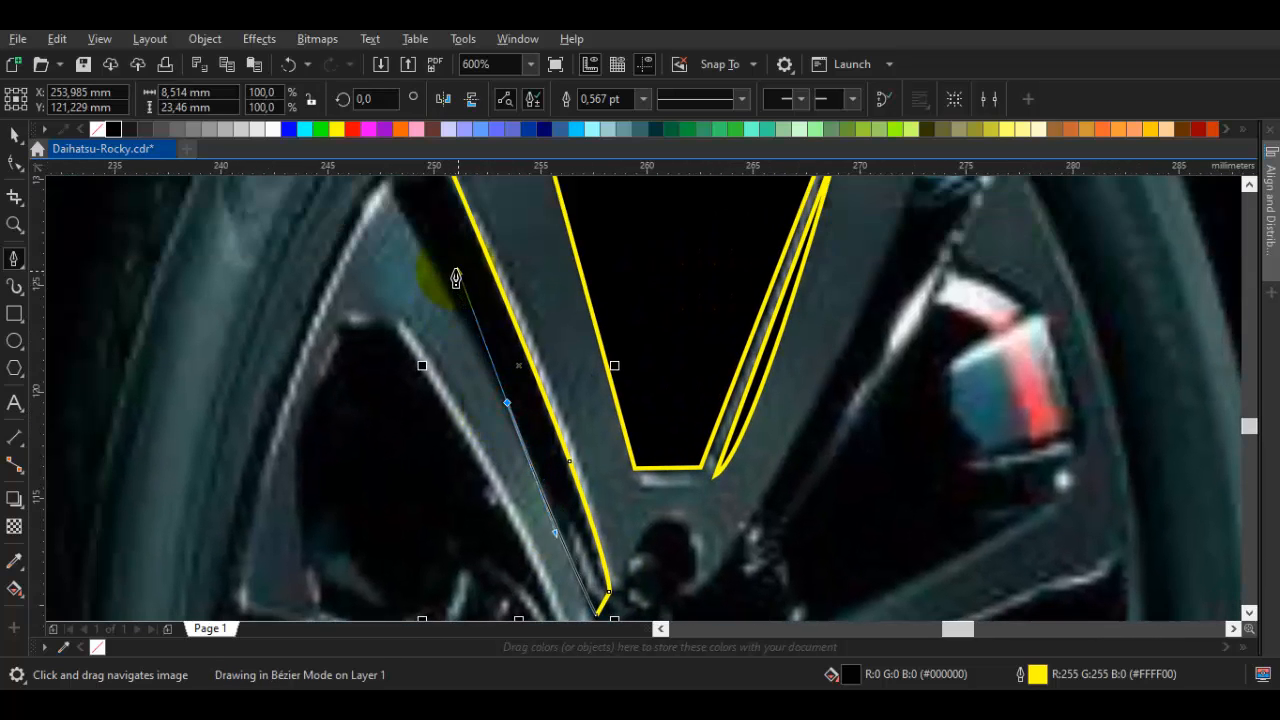
left_click_drag(393, 186, 414, 341)
left_click(412, 338)
left_click_drag(449, 268, 412, 328)
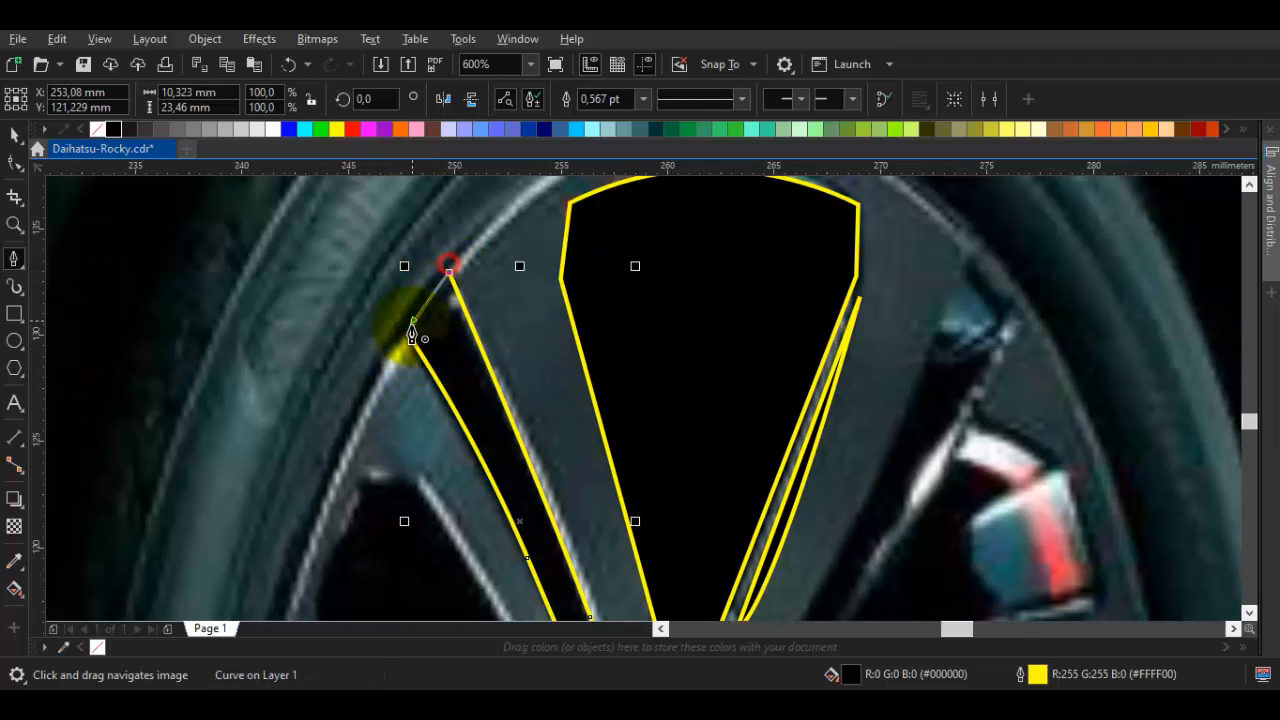
Start a new outline along the top edge of the left wheel opening and down the spoke to the hub
scroll(415, 325, "down", 2)
scroll(477, 388, "up", 2)
key("space")
key("Escape")
key("space")
left_click(418, 300)
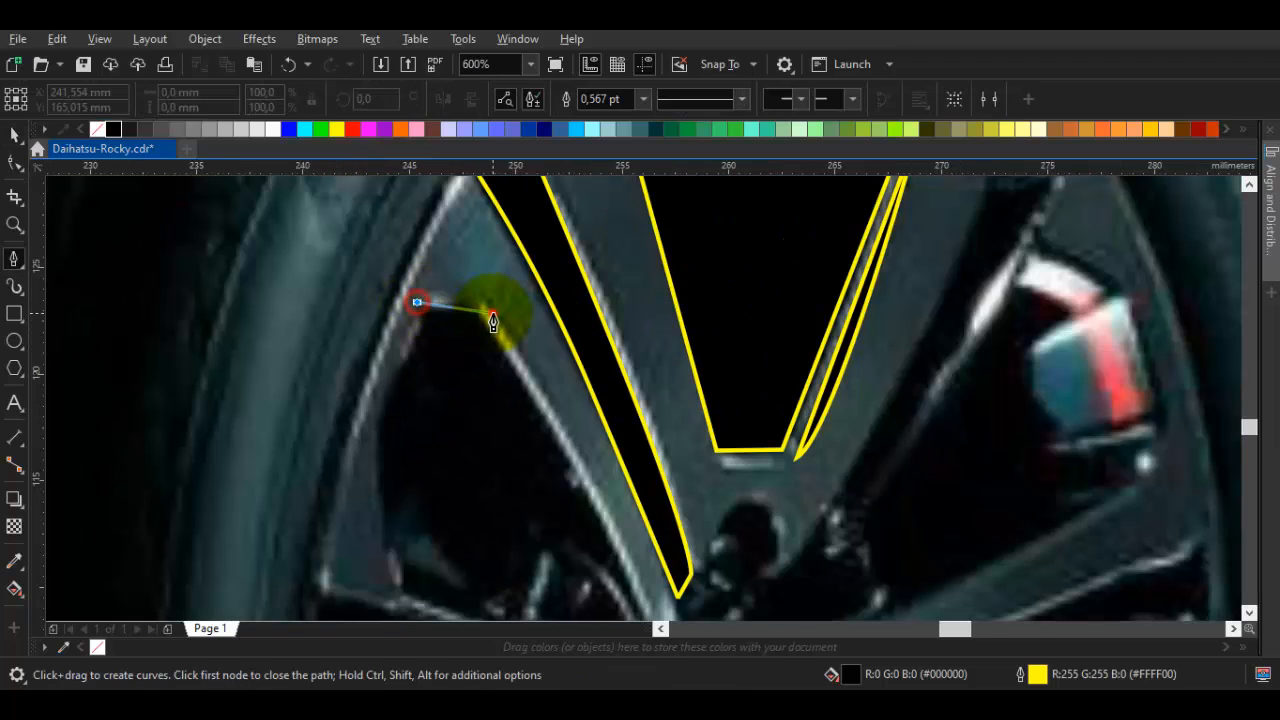
left_click(492, 311)
left_click_drag(594, 554, 559, 352)
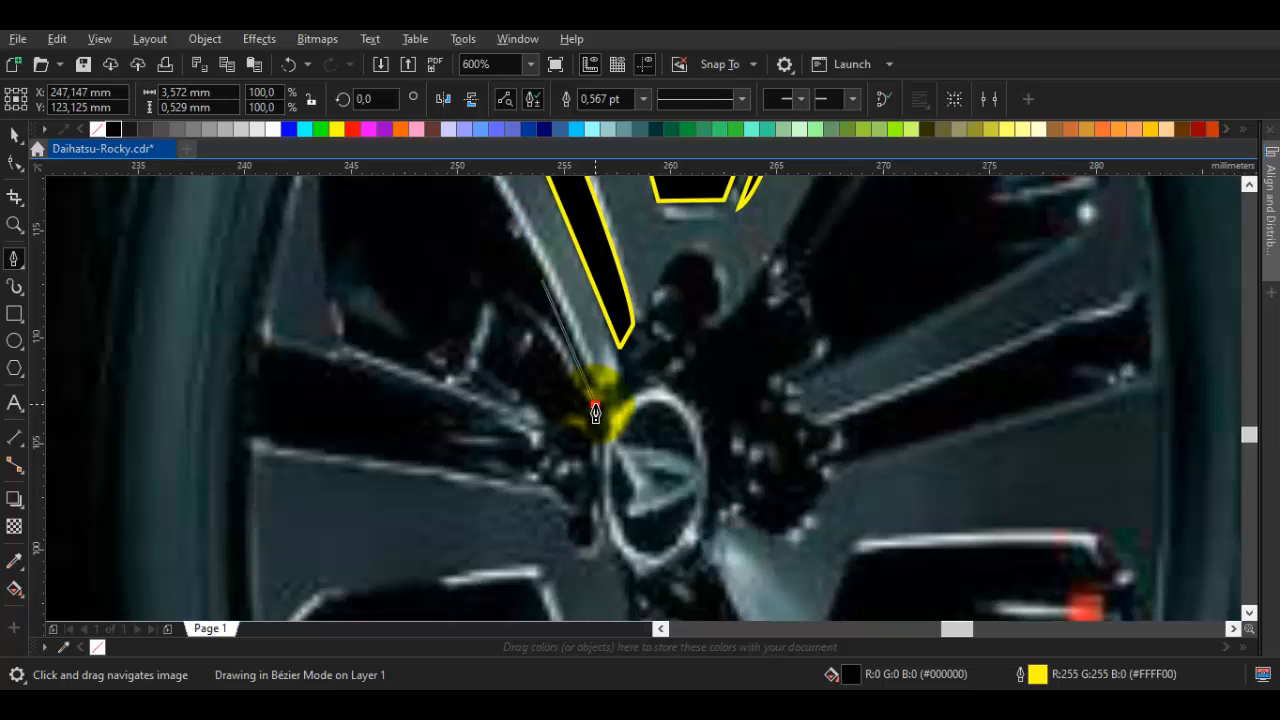
left_click(595, 412)
scroll(595, 412, "down", 2)
scroll(571, 440, "up", 2)
scroll(585, 430, "down", 2)
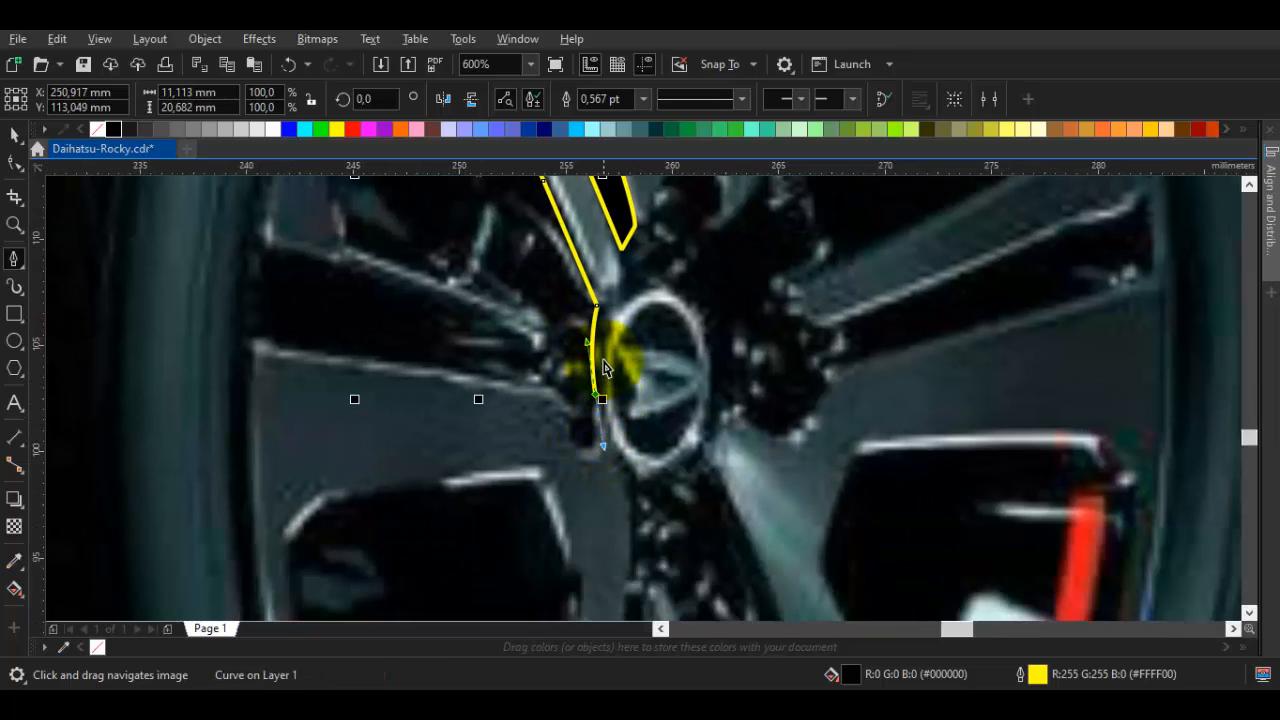
scroll(601, 345, "down", 2)
scroll(590, 395, "up", 2)
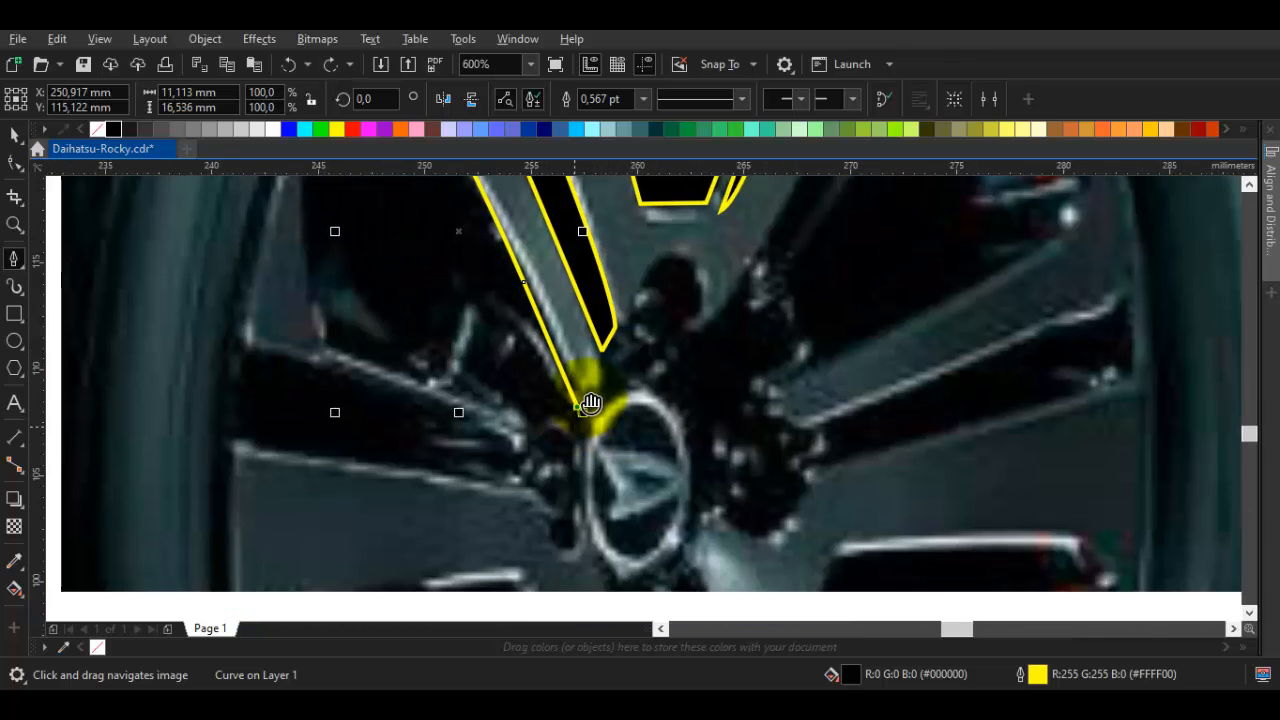
Extend the left opening's outline down beside the hub emblem and around the small rounded notch at its lower end
scroll(592, 392, "up", 1)
left_click(587, 381)
scroll(588, 383, "down", 4)
left_click_drag(595, 373, 519, 464)
scroll(530, 450, "up", 2)
left_click(538, 435)
left_click(499, 404)
Trace the lower edge of the left spoke gap out to the rim and up to its upper rim corner
scroll(499, 404, "down", 1)
scroll(450, 415, "left", 3)
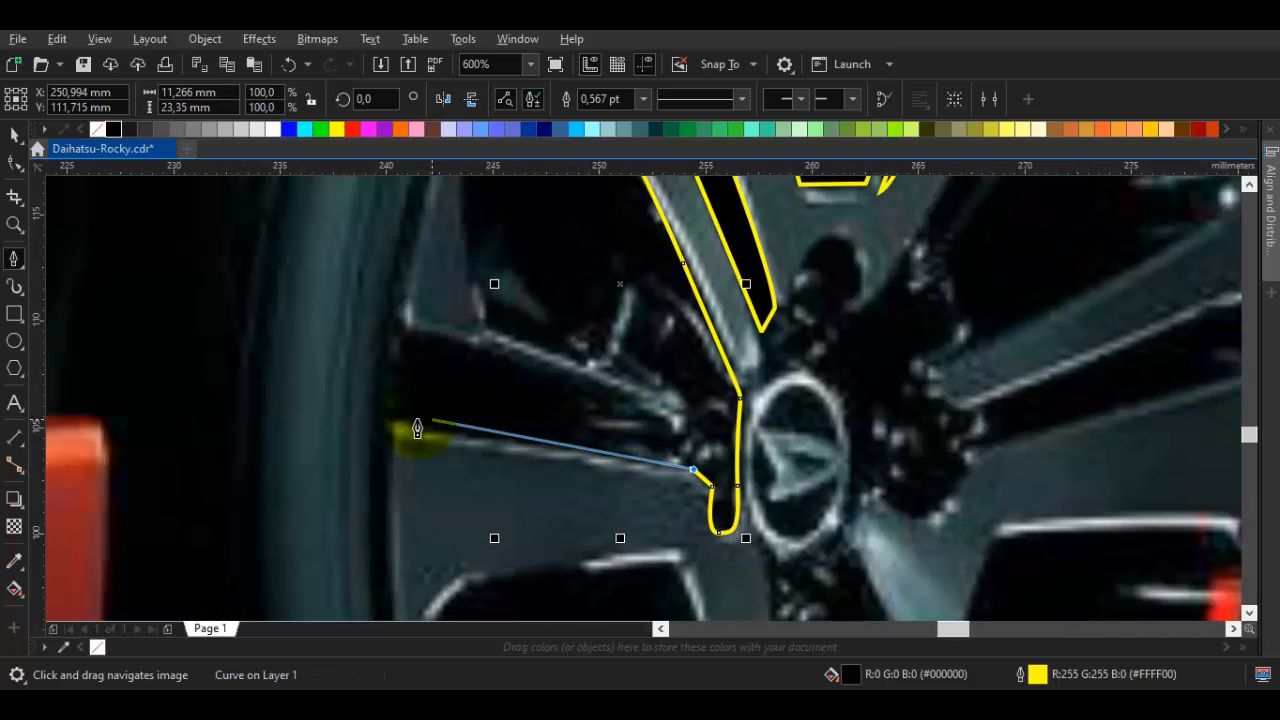
left_click_drag(397, 420, 407, 375)
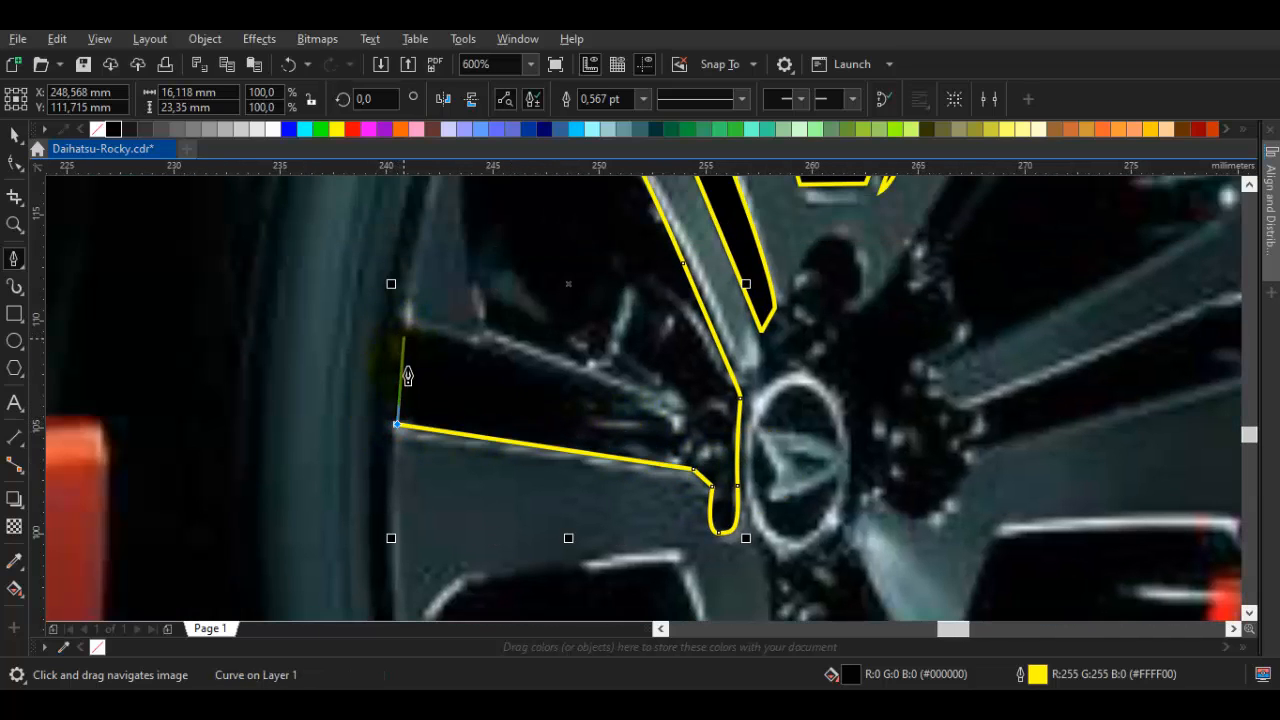
key("ctrl+z")
left_click(387, 424)
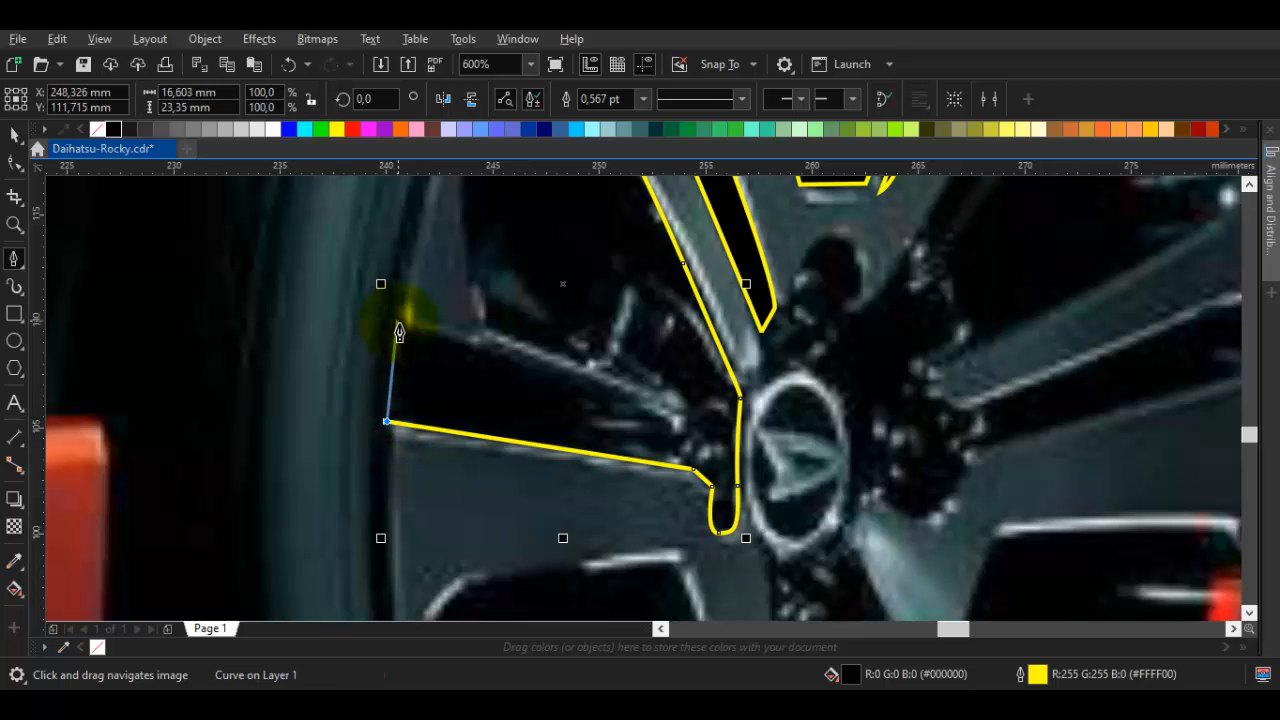
left_click(398, 328)
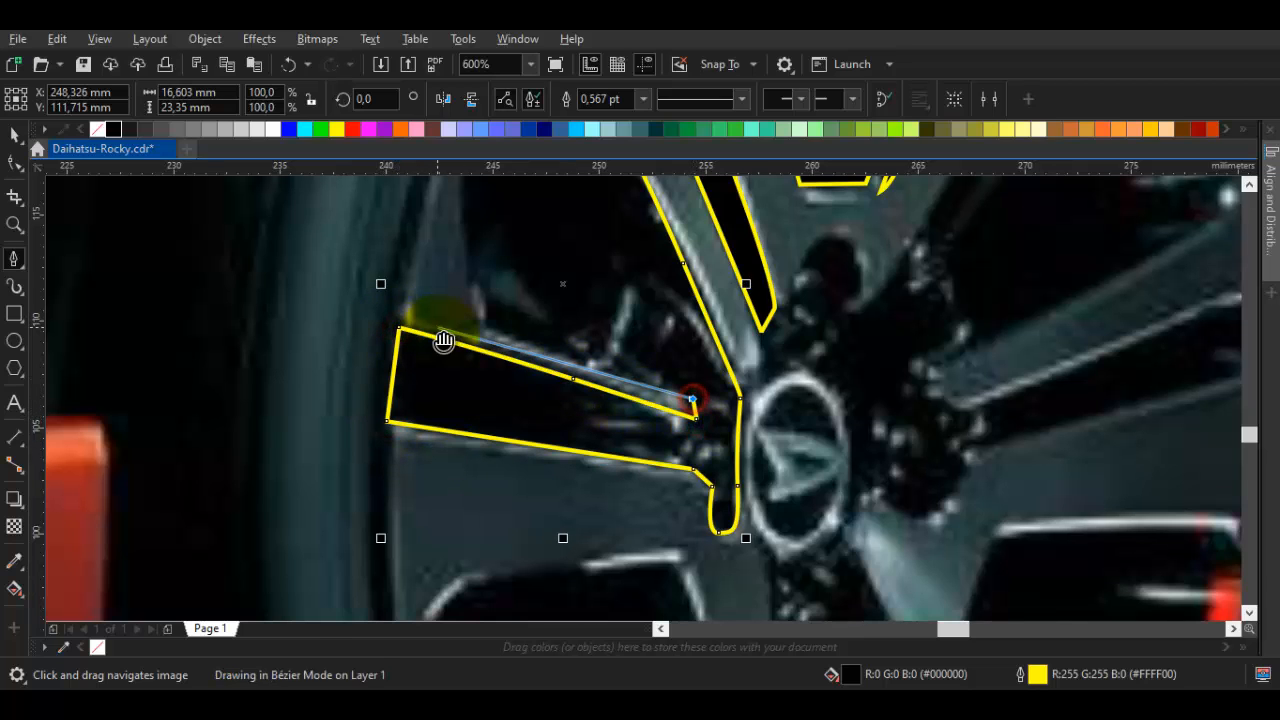
Trace the left opening from the thin spoke strip up along the rim and close the outline at its starting node
left_click_drag(443, 342, 447, 427)
left_click_drag(454, 301, 429, 367)
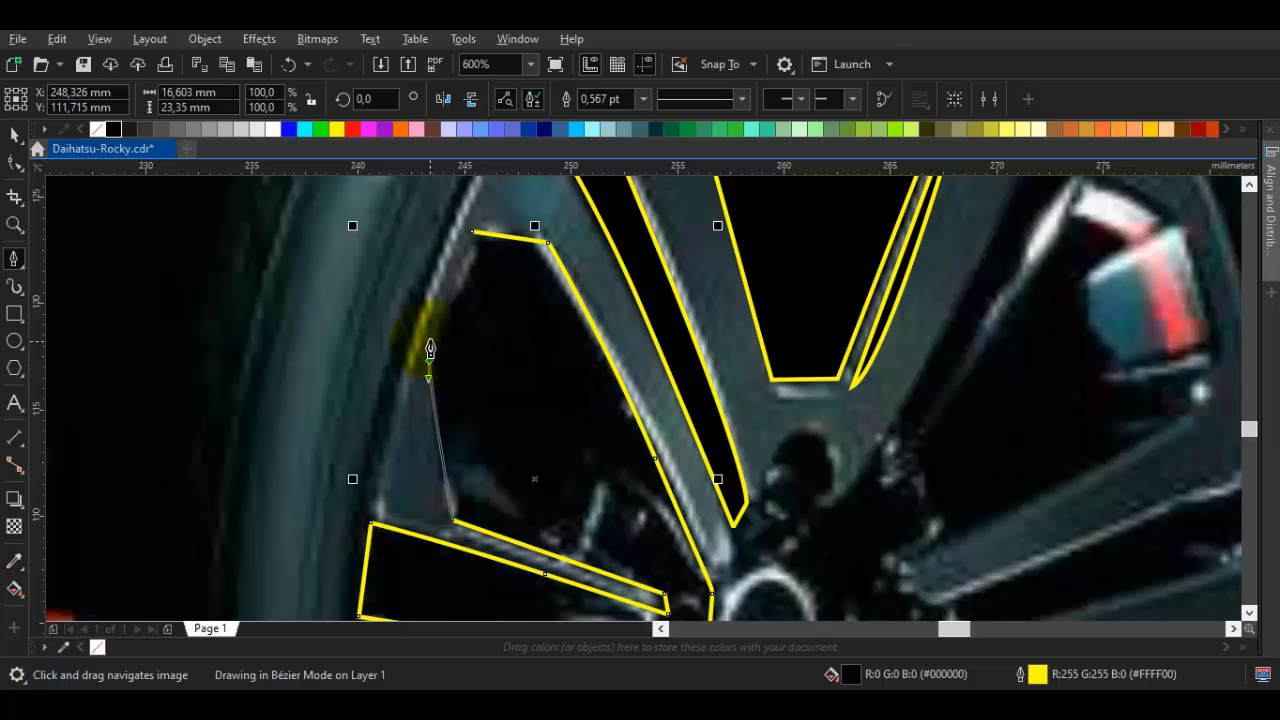
left_click(472, 233)
Outline the top edge and the spoke side of the lower-left wheel opening
scroll(514, 337, "down", 4)
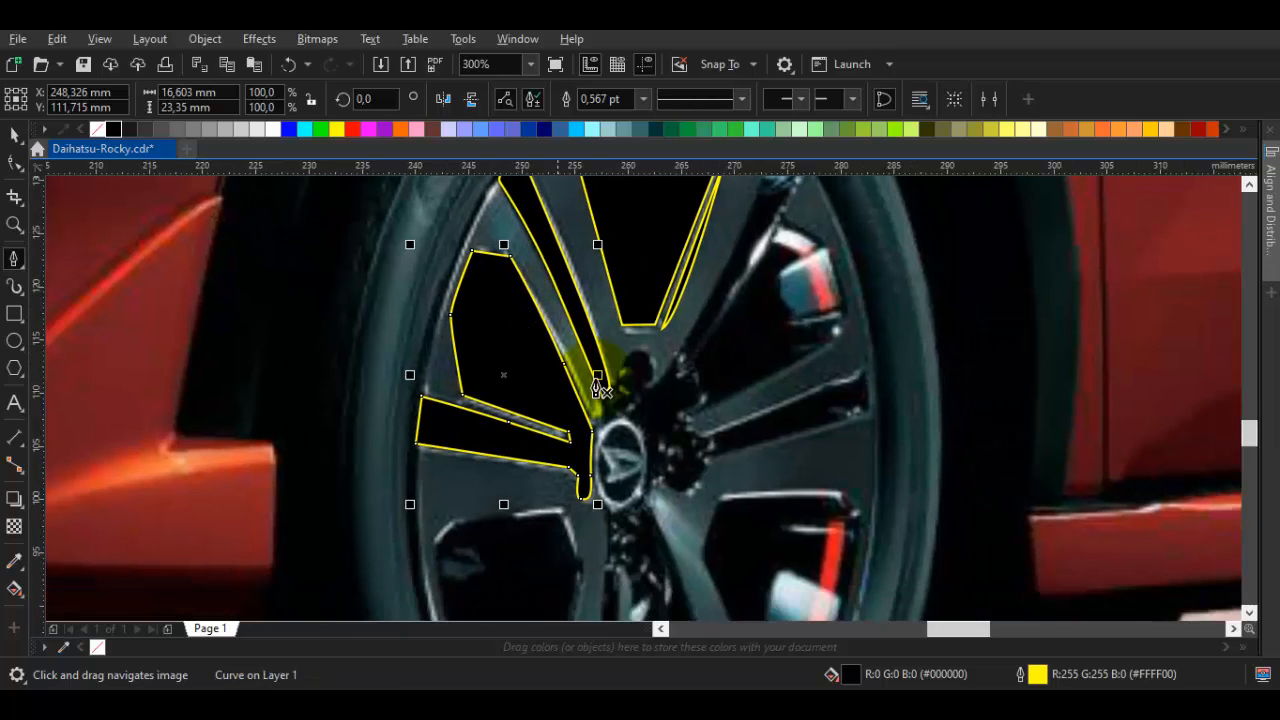
scroll(558, 385, "up", 4)
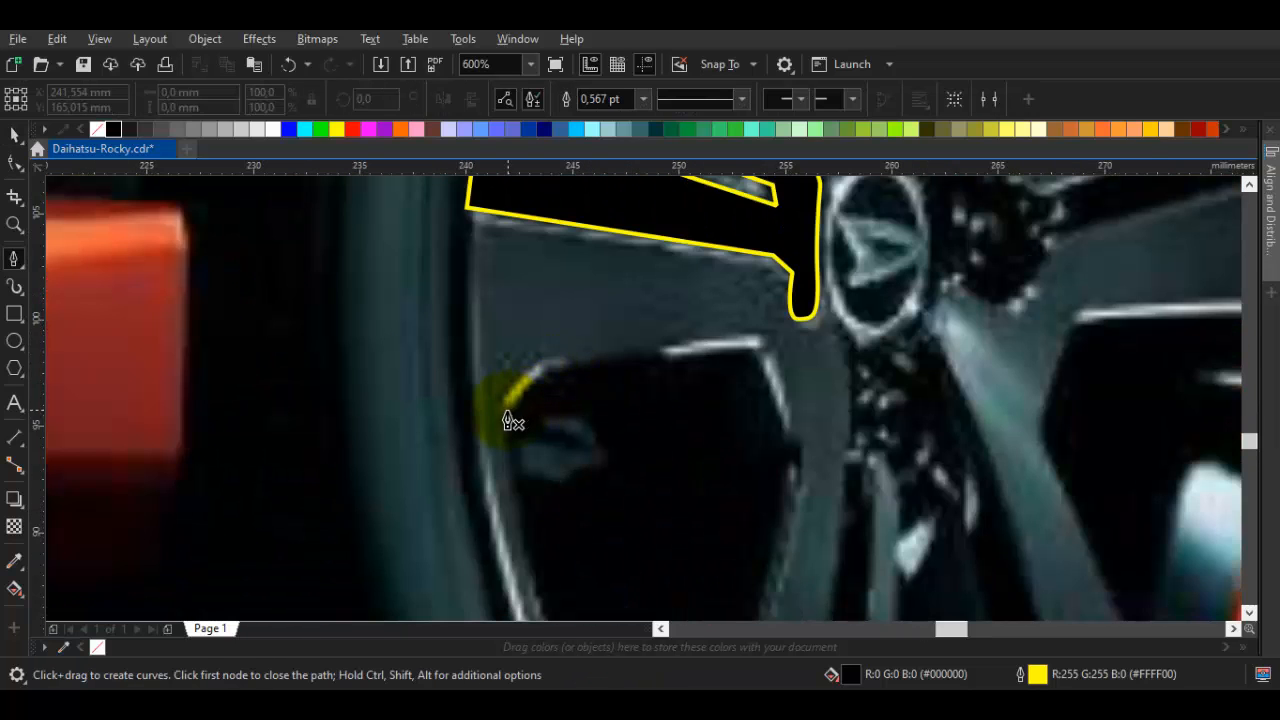
left_click(545, 363)
left_click(754, 345)
left_click_drag(810, 482, 751, 253)
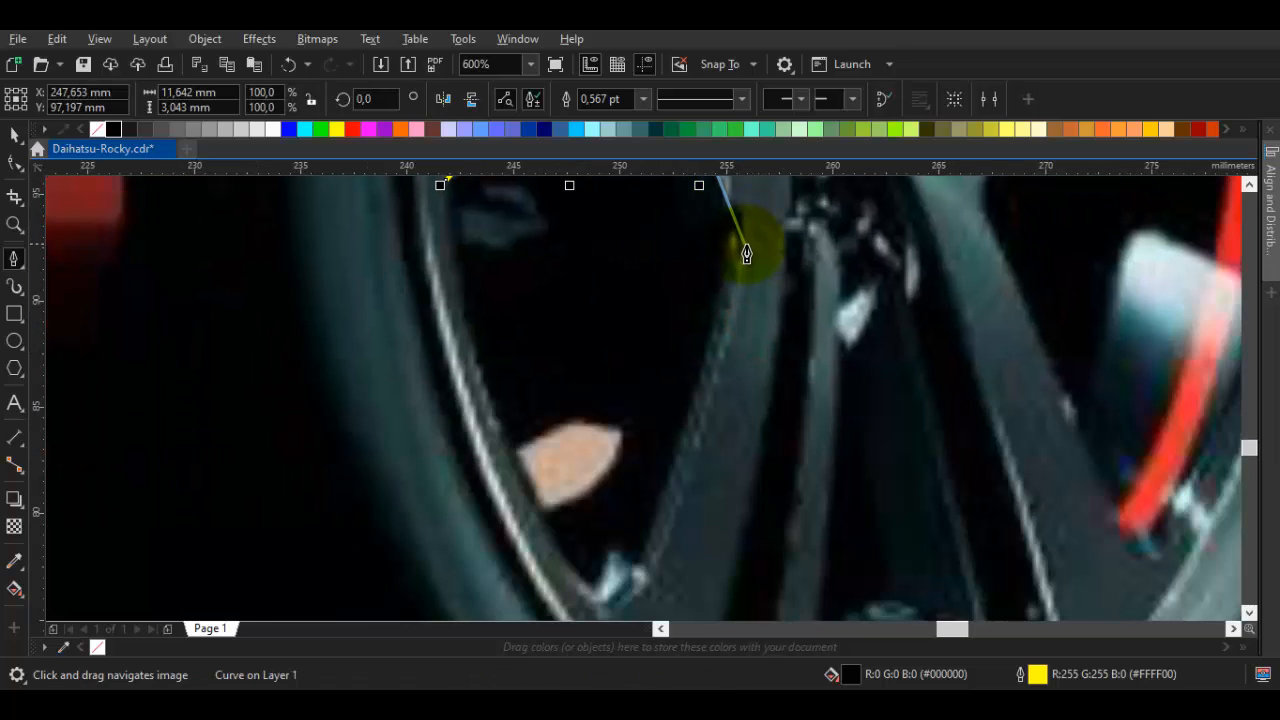
left_click(694, 473)
left_click(727, 247)
Trace the lower part of the lower-left opening and its rim side to close the outline
left_click_drag(634, 547, 722, 374)
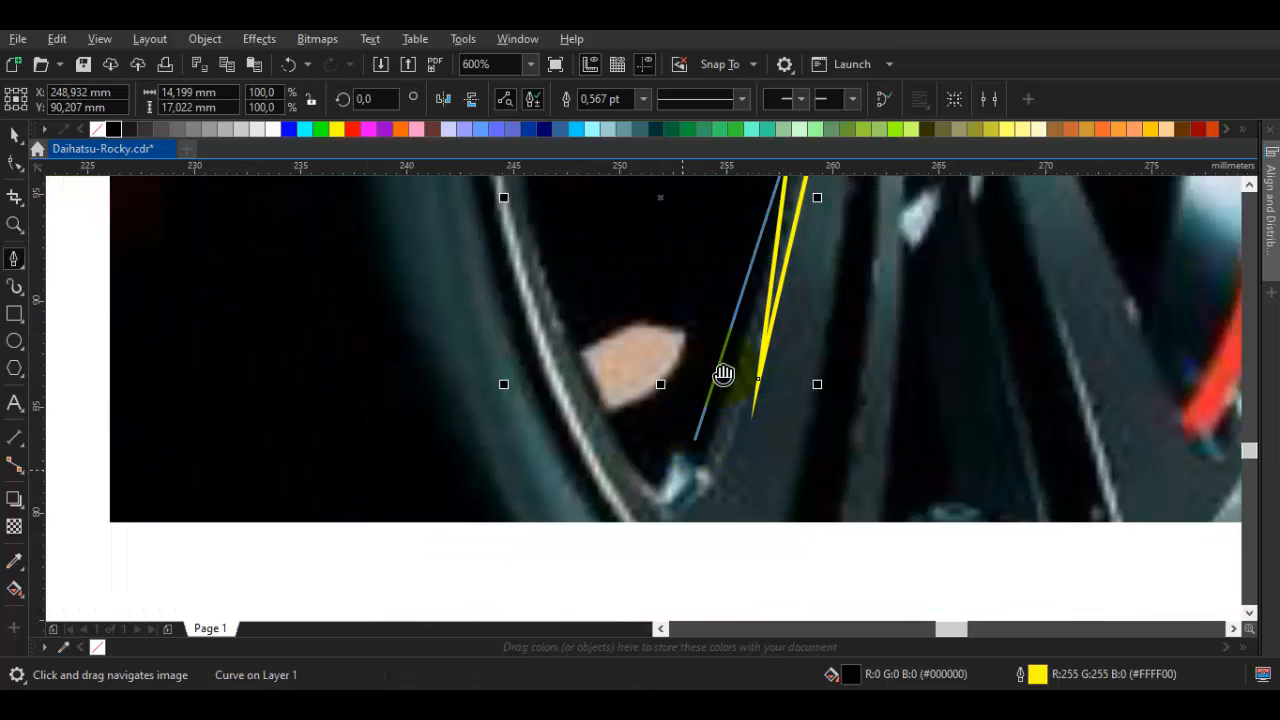
left_click(719, 388)
left_click(668, 413)
scroll(657, 408, "down", 1)
left_click_drag(657, 408, 675, 442)
left_click_drag(614, 243, 635, 417)
Clear the selection and save the drawing
scroll(738, 438, "down", 1)
left_click_drag(738, 438, 681, 422)
key("space")
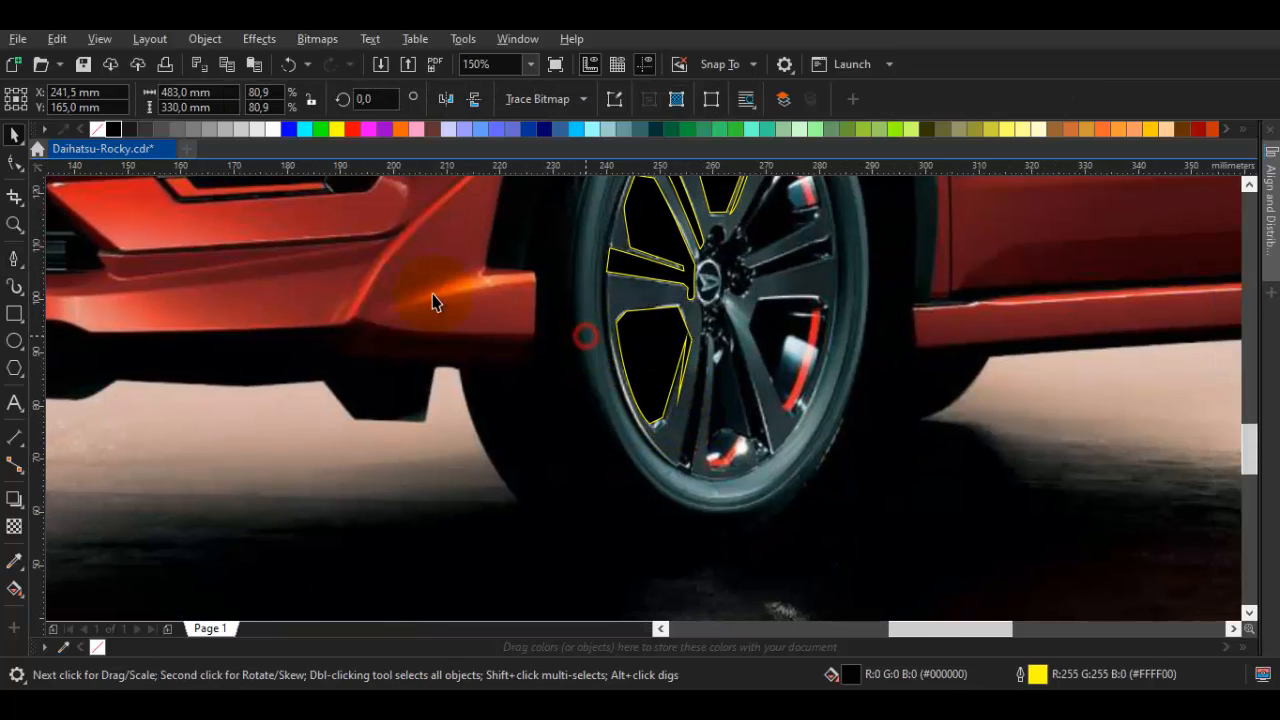
key("Escape")
scroll(705, 268, "up", 2)
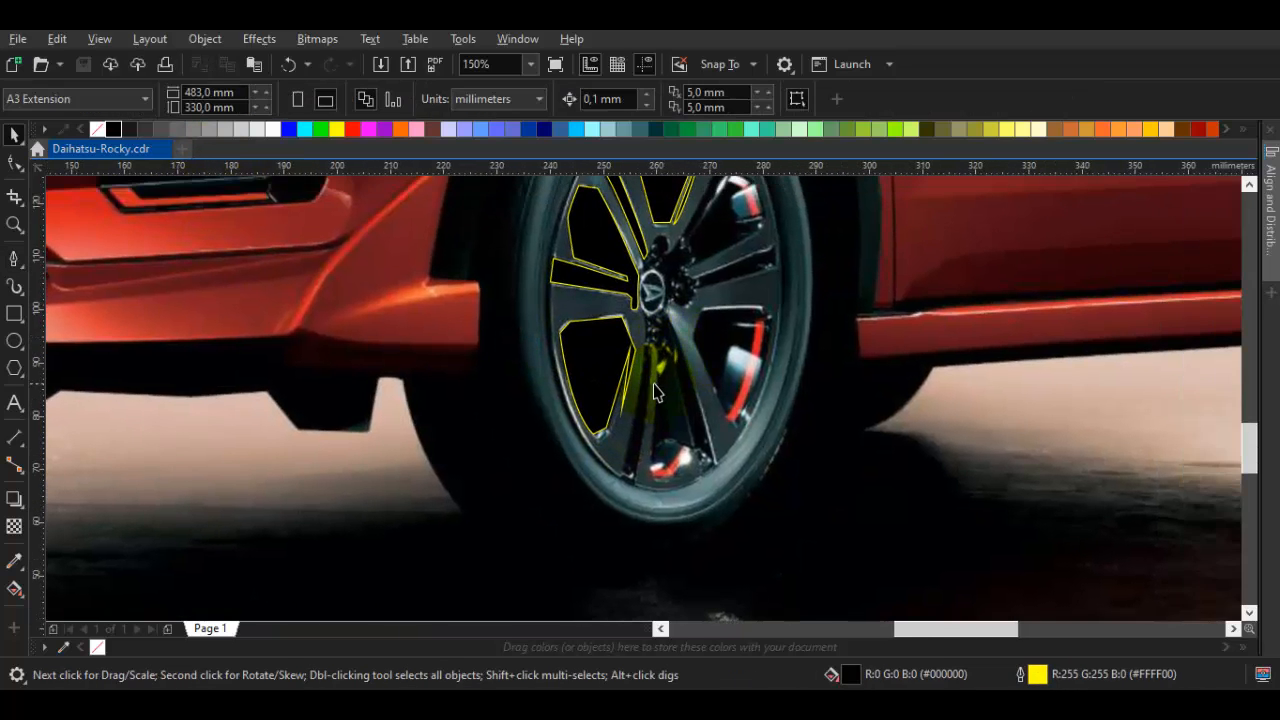
Draw a circle about 8 mm in diameter centred over the wheel's hub emblem
key("space")
left_click_drag(681, 368, 672, 401)
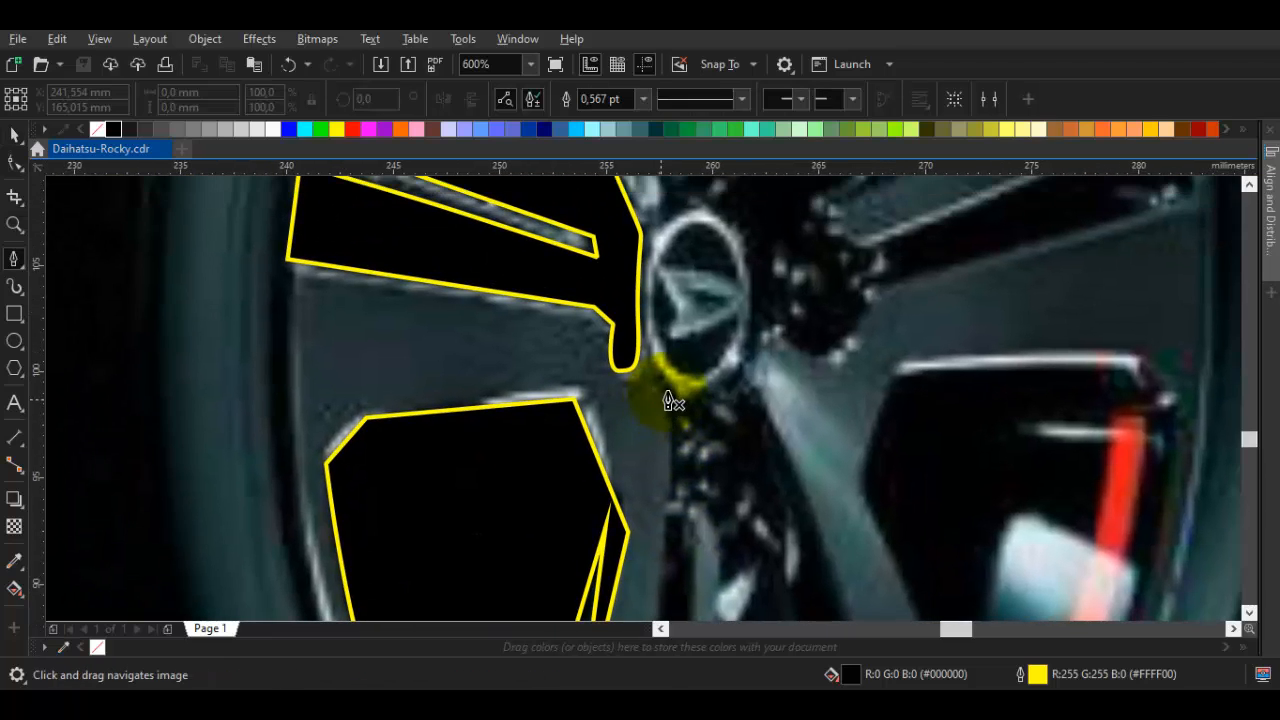
scroll(668, 398, "down", 1)
scroll(654, 396, "up", 1)
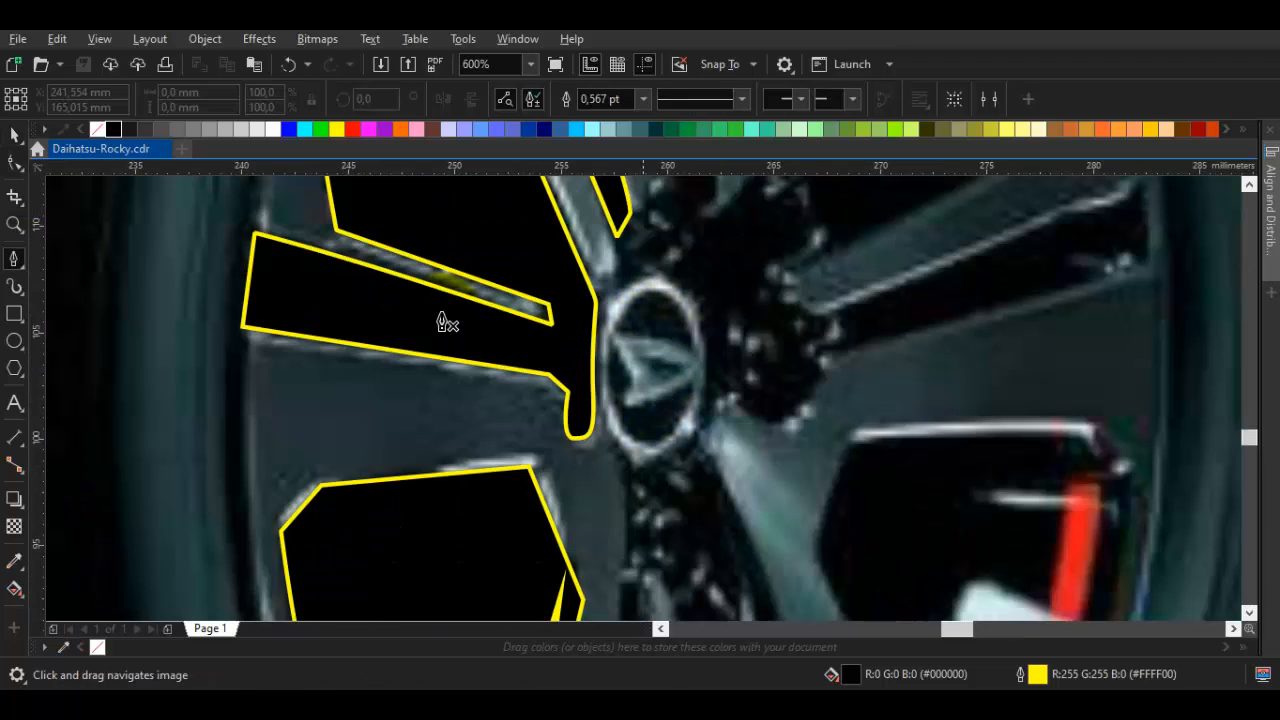
key("F7")
left_click_drag(656, 380, 697, 465)
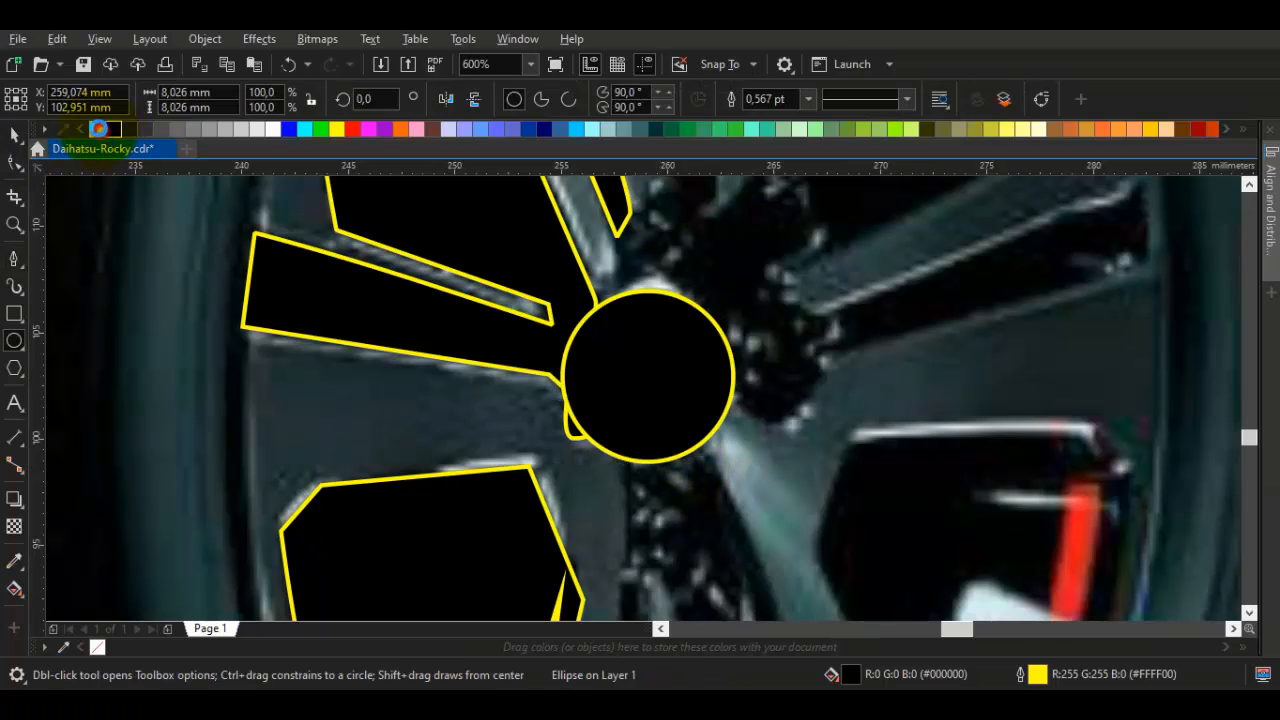
Remove the circle's fill and reshape it to about 5.8 by 8.8 mm around the emblem's outer ring
left_click(99, 128)
key("space")
left_click_drag(651, 286, 656, 262)
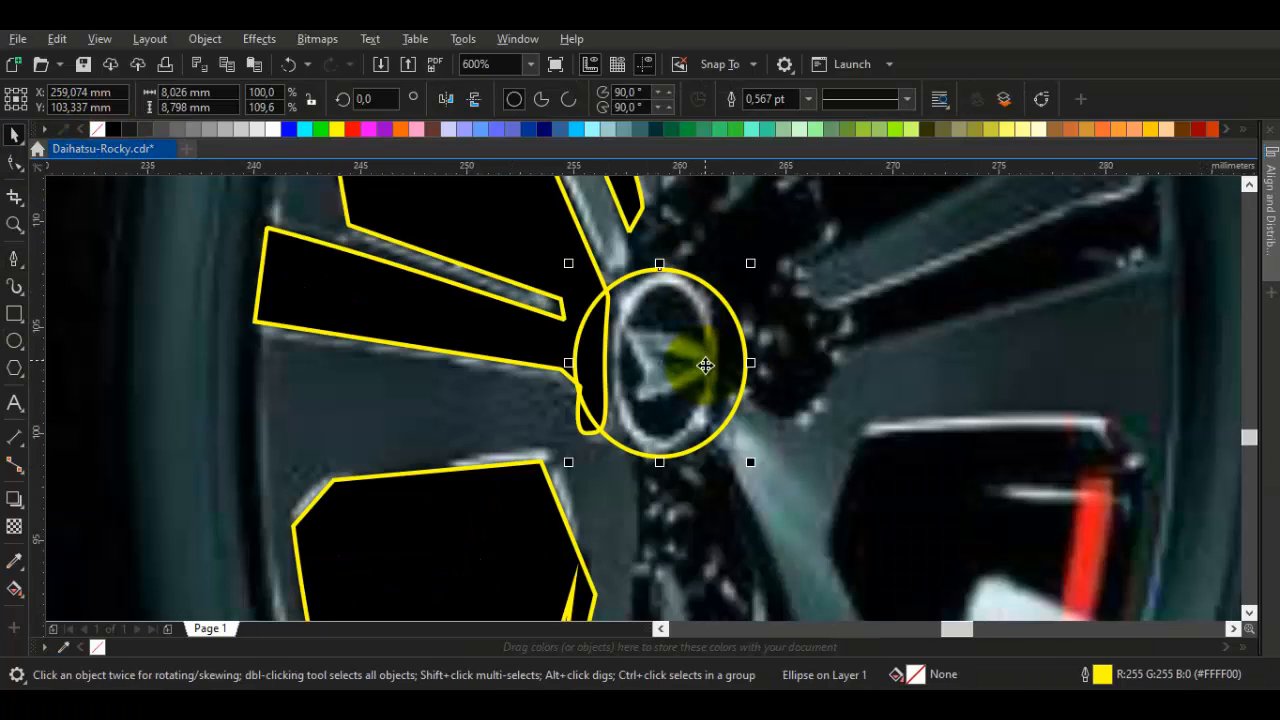
scroll(640, 427, "up", 1)
left_click_drag(573, 336, 555, 426)
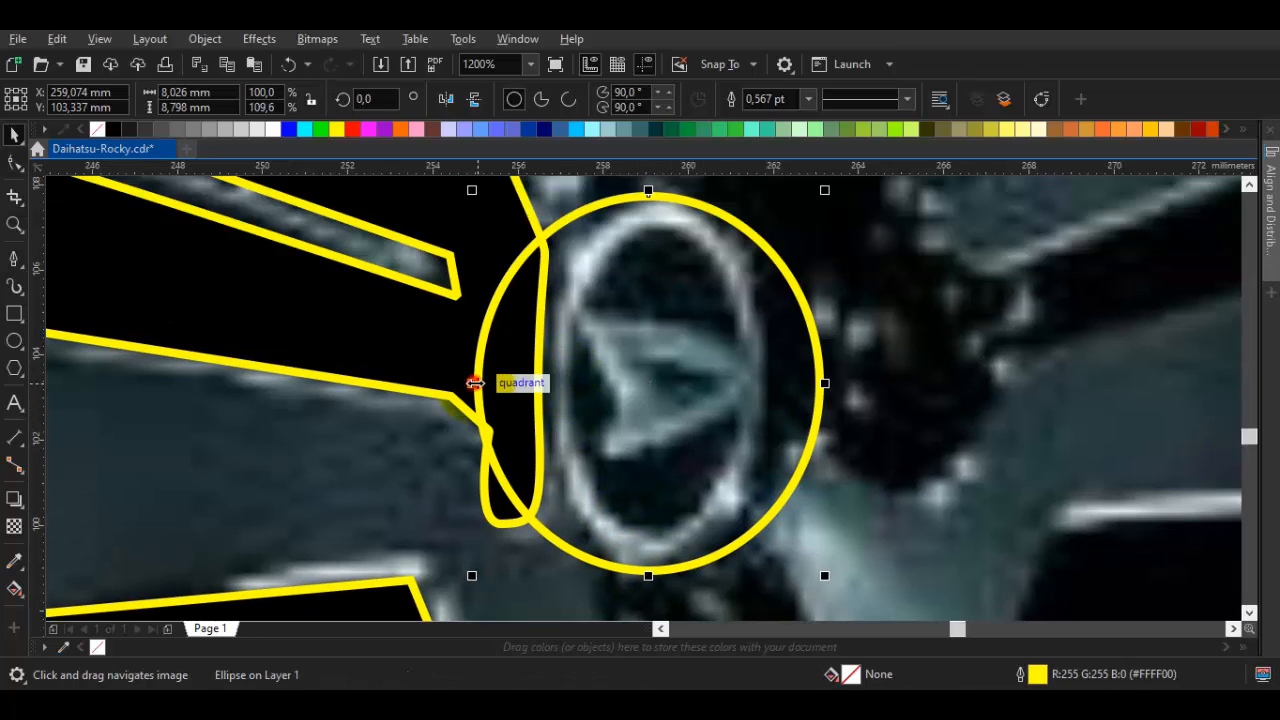
left_click(670, 371)
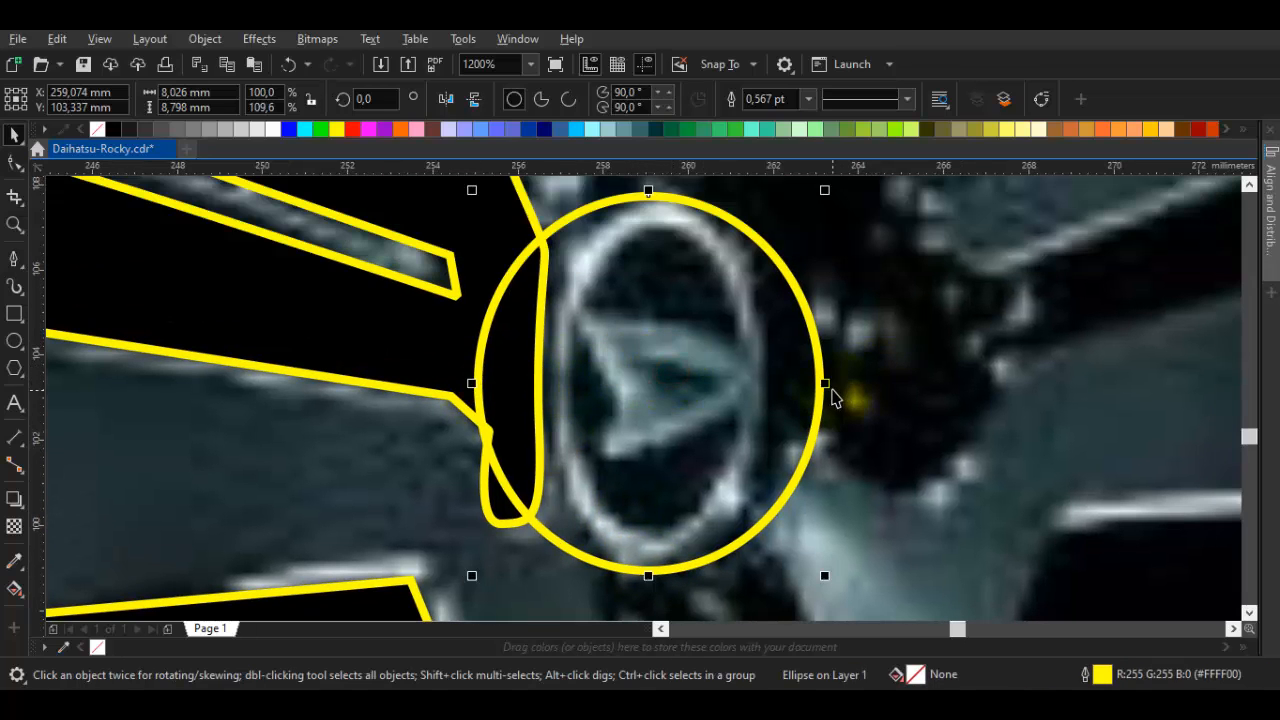
left_click_drag(824, 383, 778, 383)
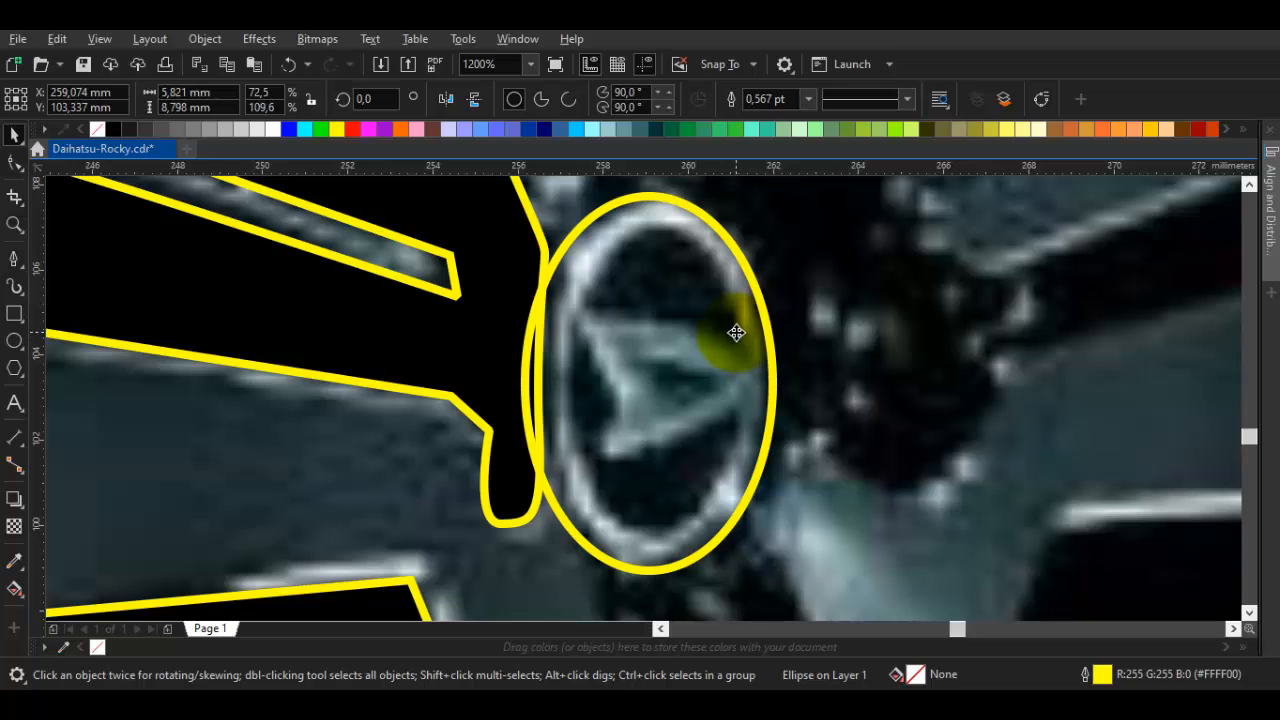
Make a concentric smaller copy of the ellipse, about 4.4 by 6.6 mm, and fit it to the emblem ring's inner edge
left_click(720, 320)
left_click_drag(778, 192, 769, 232)
right_click(769, 232)
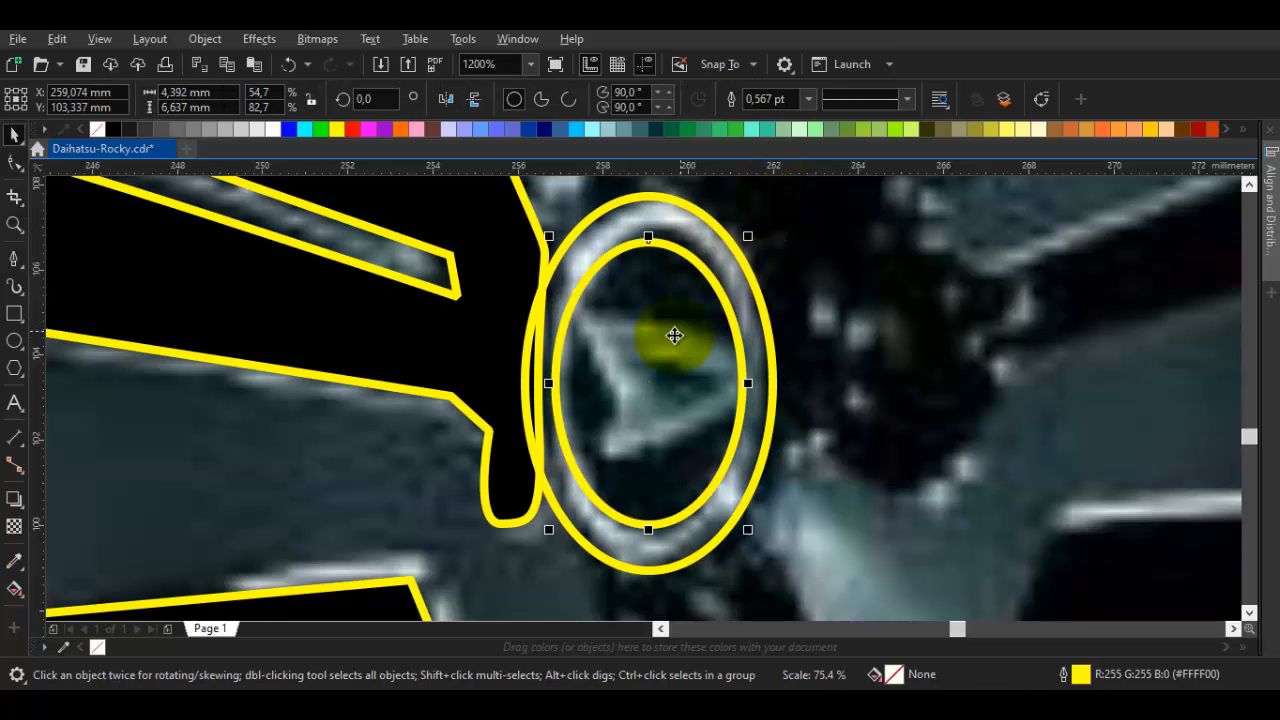
scroll(706, 349, "up", 1)
scroll(766, 363, "down", 1)
scroll(770, 300, "up", 1)
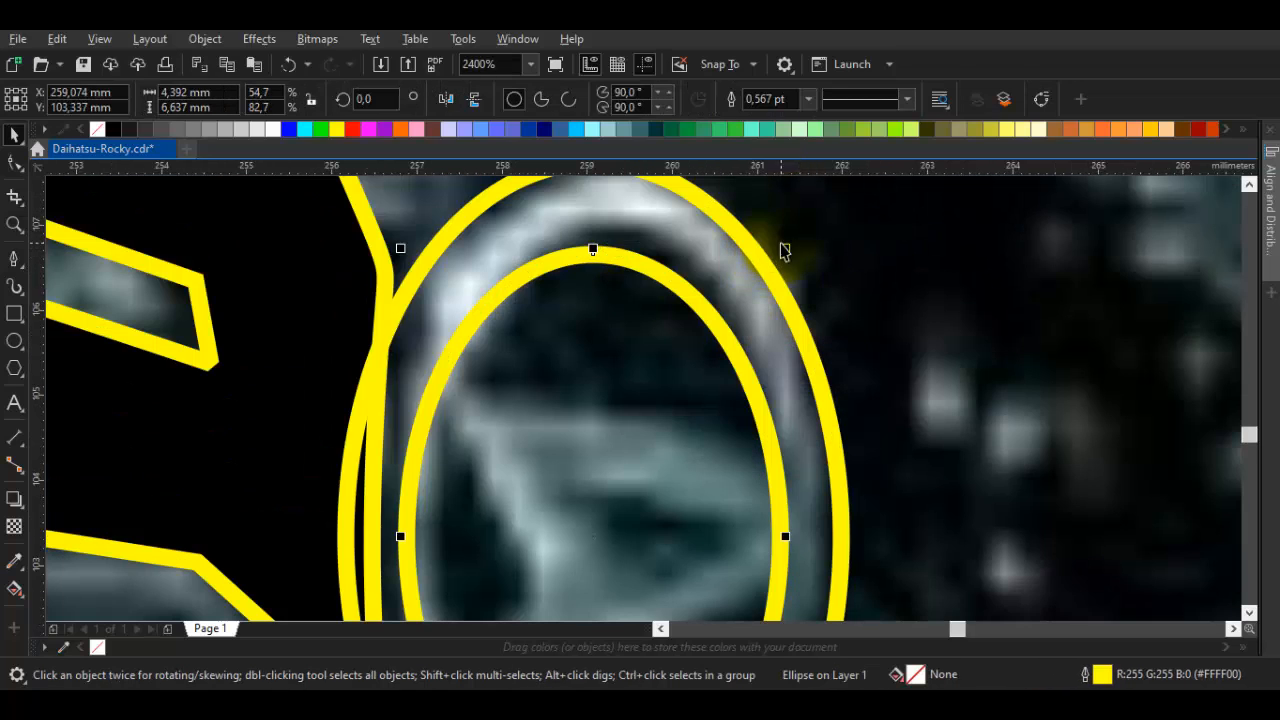
scroll(784, 250, "down", 1)
key("Escape")
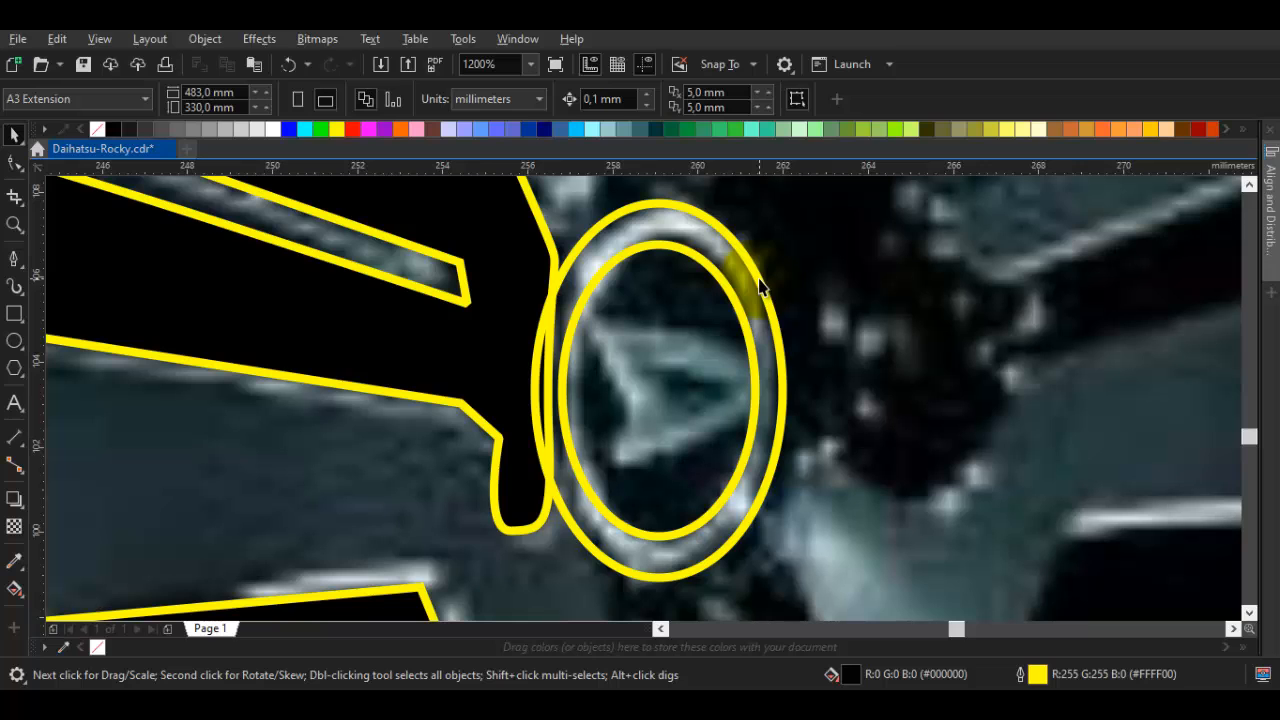
left_click_drag(617, 333, 581, 309)
key("space")
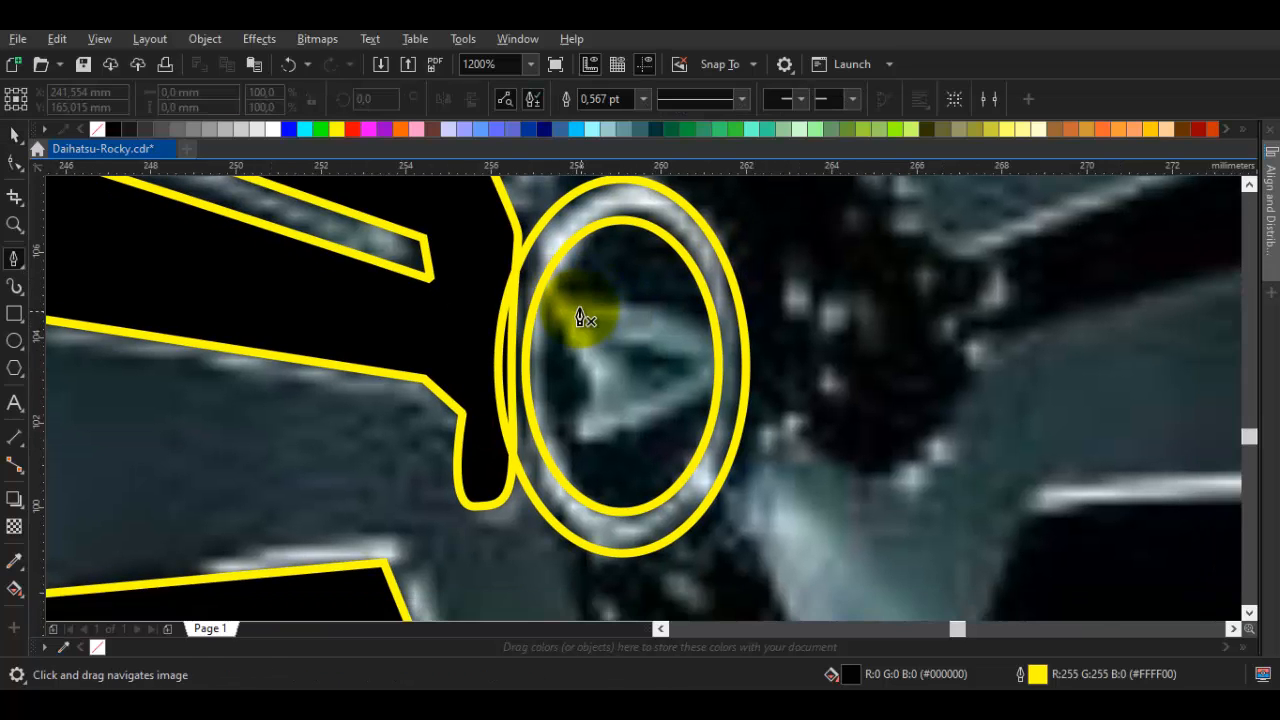
scroll(562, 284, "down", 1)
key("space")
left_click_drag(558, 365, 537, 369)
key("space")
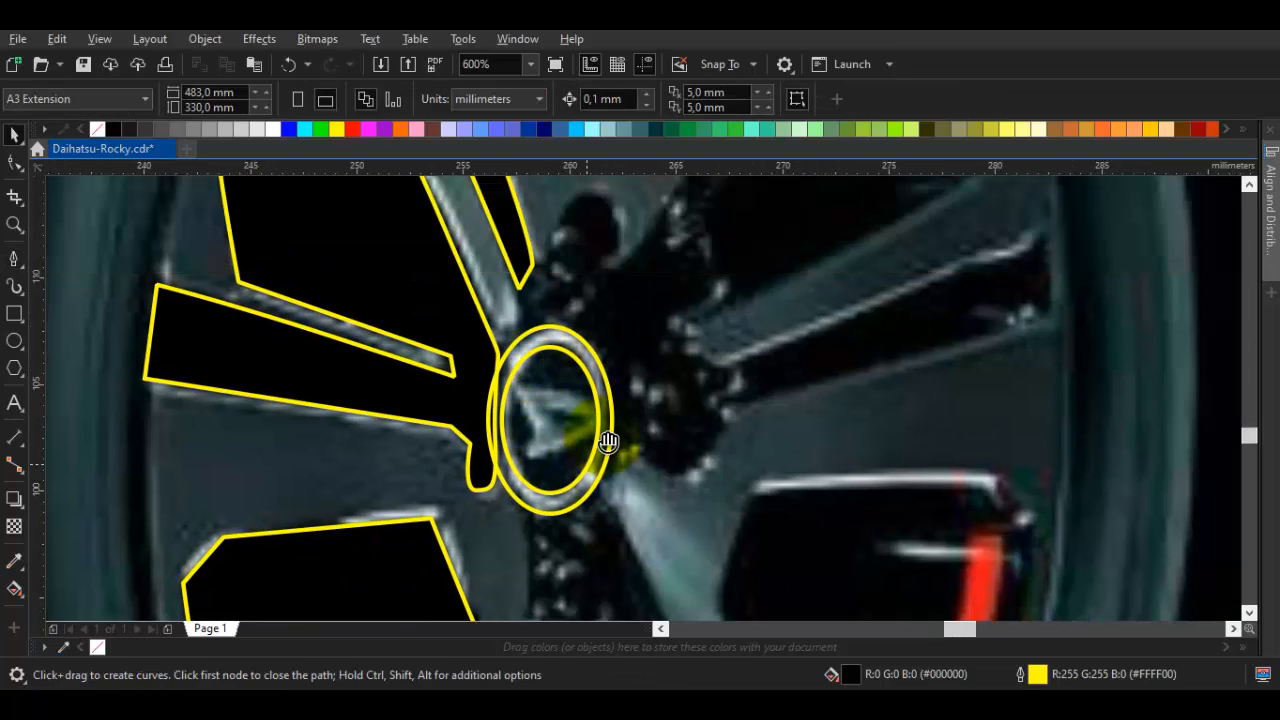
Start a new outline at the hub ring's lower edge, tracing the dark slot below it down to the rim and across its lower end
left_click_drag(553, 553, 664, 324)
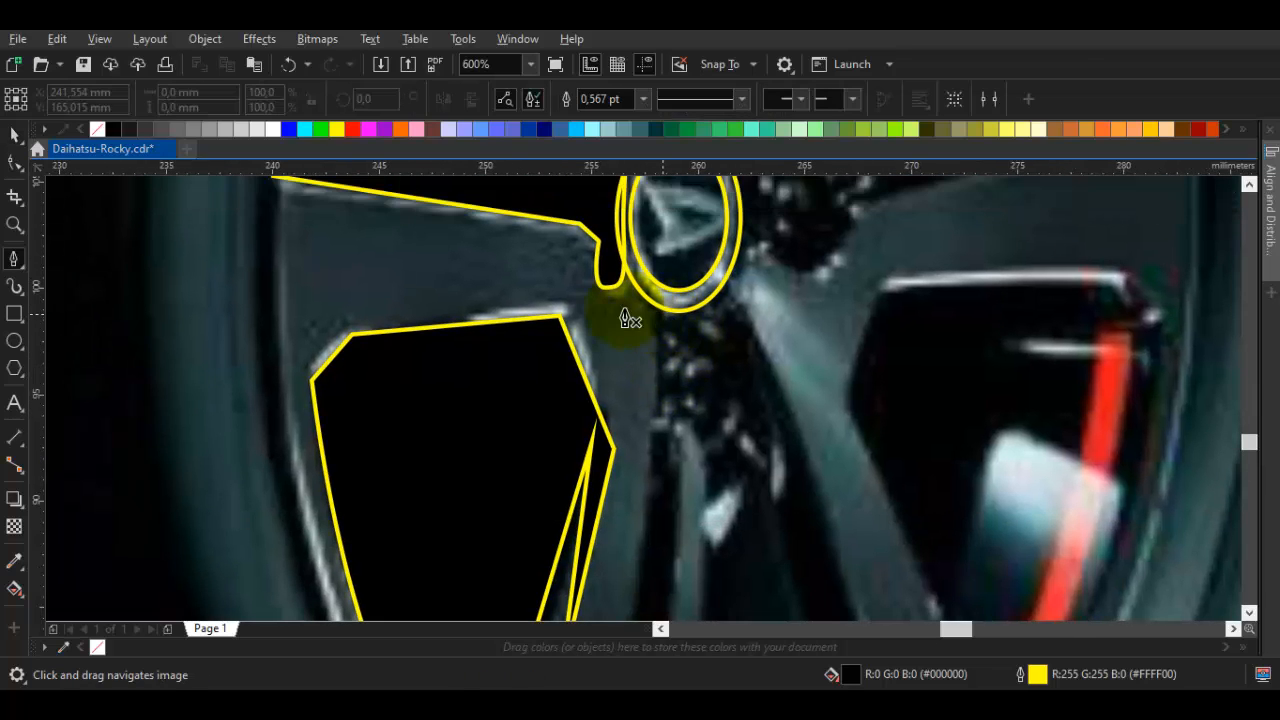
scroll(660, 334, "up", 1)
scroll(665, 400, "down", 3)
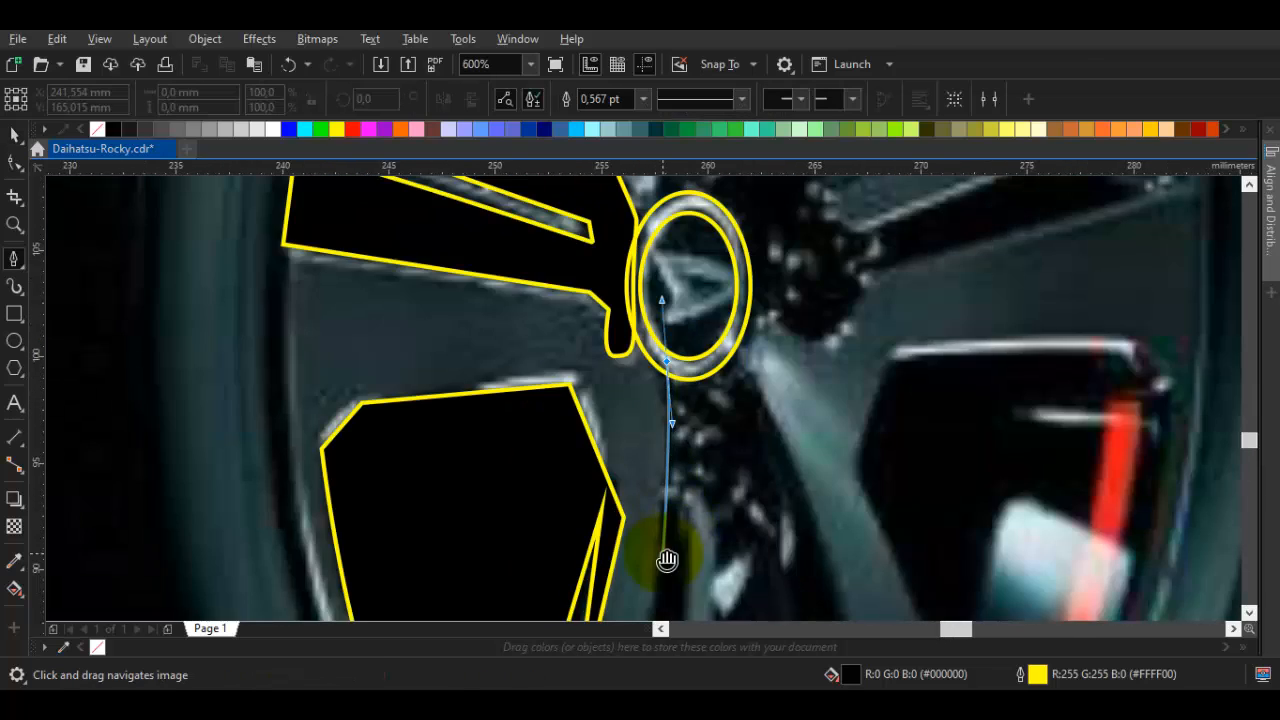
scroll(663, 366, "up", 2)
left_click(657, 504)
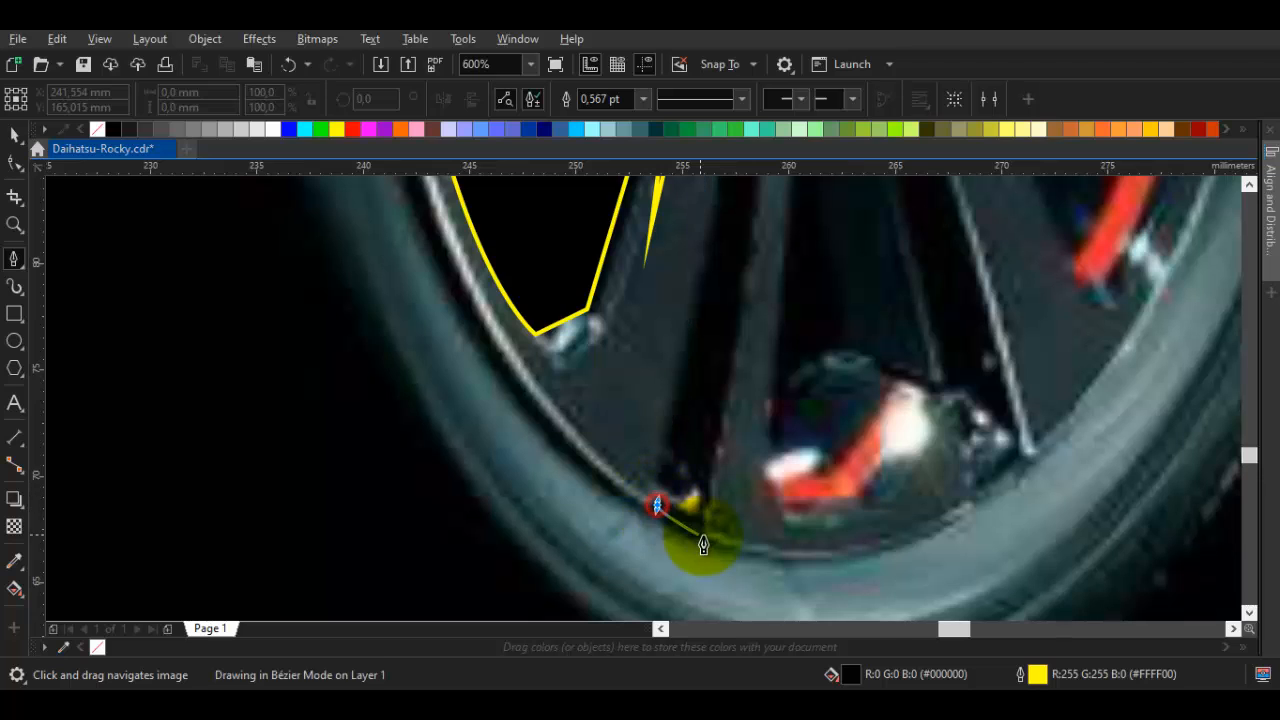
left_click(703, 538)
left_click_drag(768, 202, 677, 448)
left_click_drag(682, 378, 652, 482)
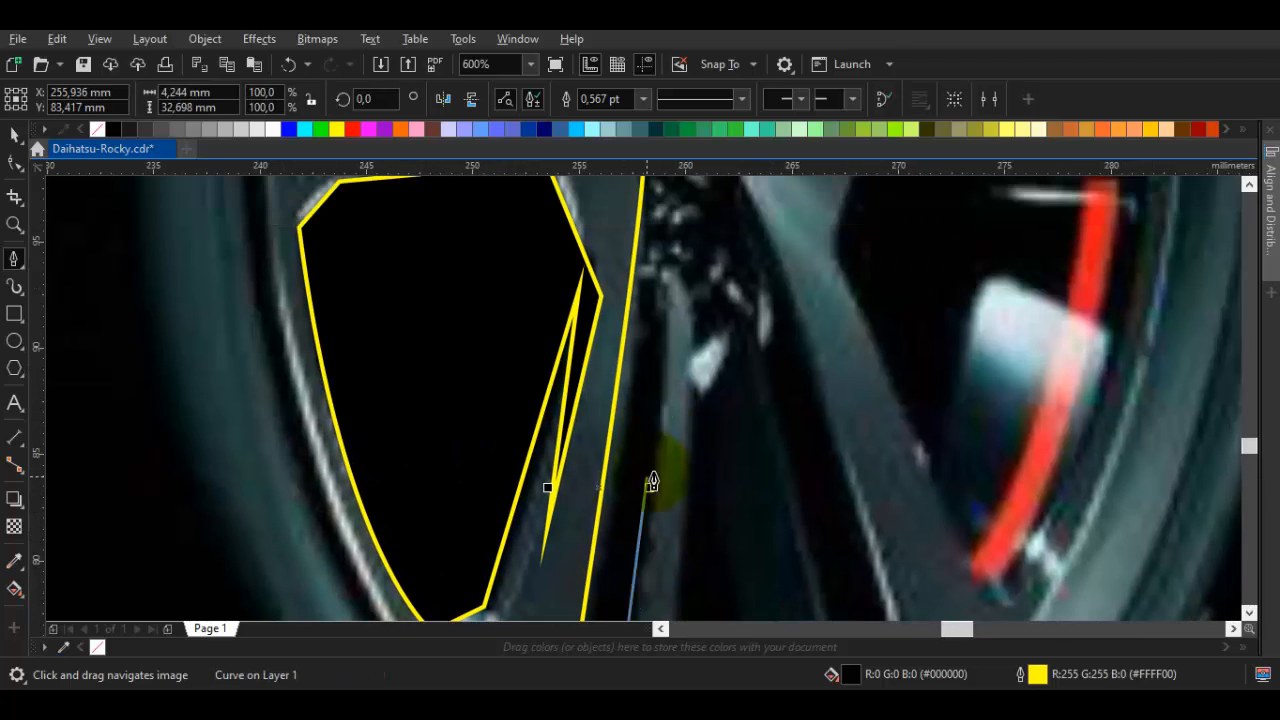
left_click_drag(759, 381, 792, 331)
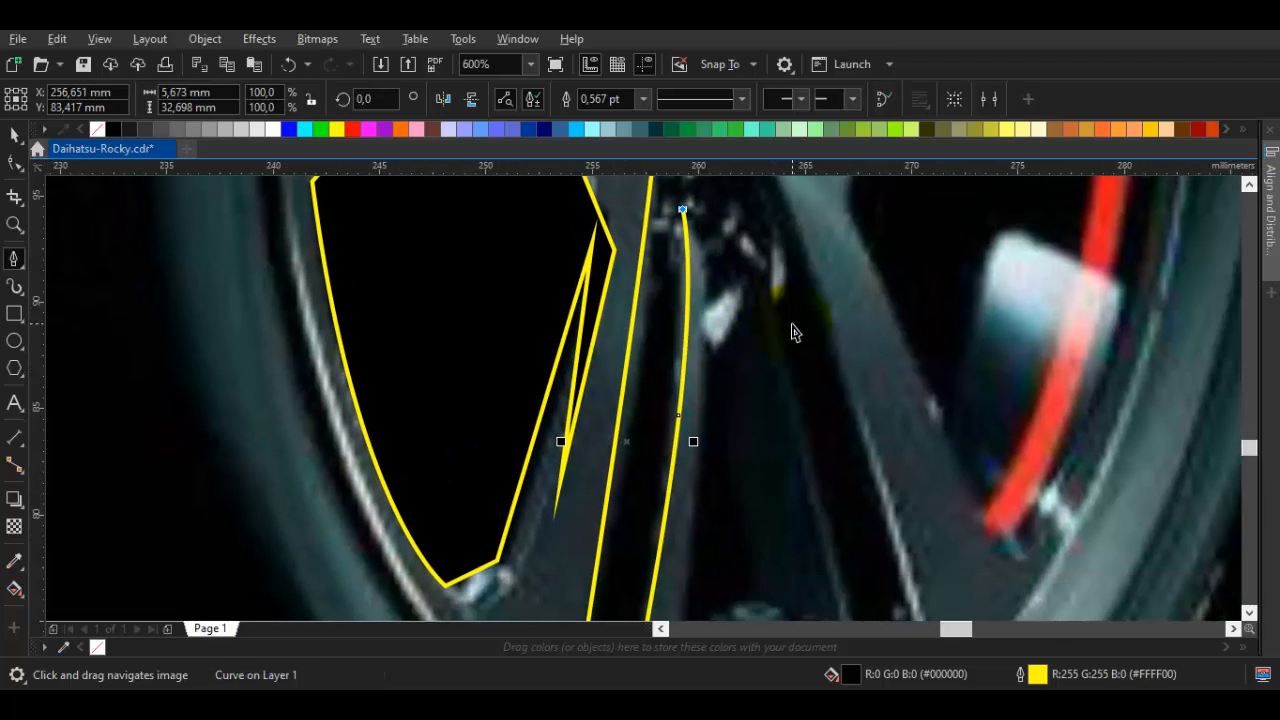
scroll(677, 450, "down", 3)
scroll(689, 405, "up", 3)
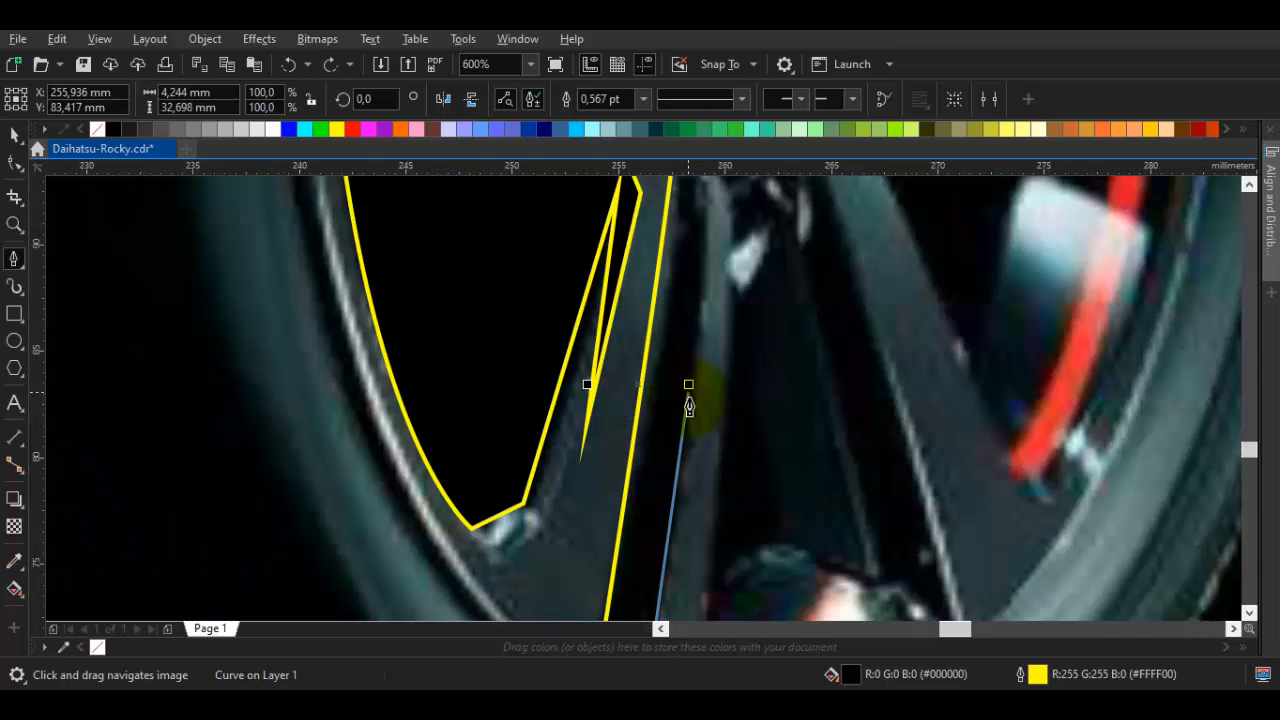
Trace the slot's inner edge as a curve up to the thin spoke's tip, then follow the spoke's other edge down to the rim
scroll(706, 237, "down", 3)
scroll(680, 300, "up", 3)
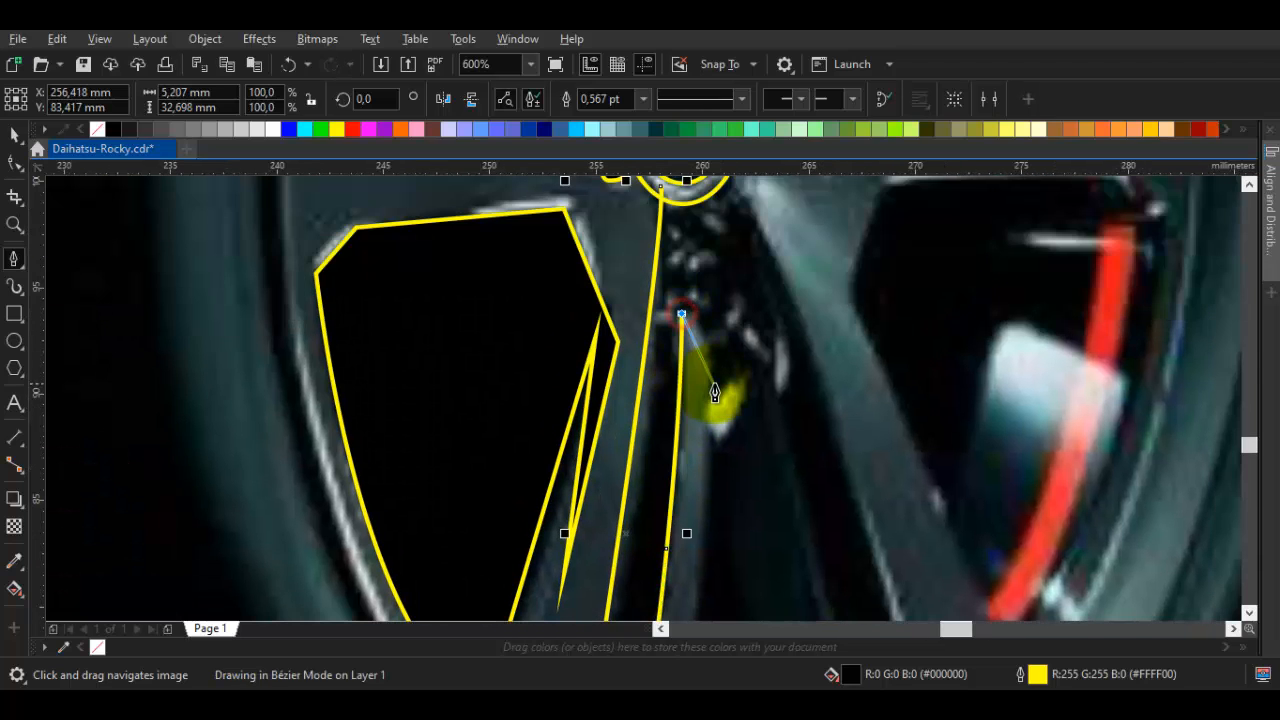
scroll(723, 449, "down", 2)
scroll(727, 437, "down", 2)
scroll(727, 450, "up", 3)
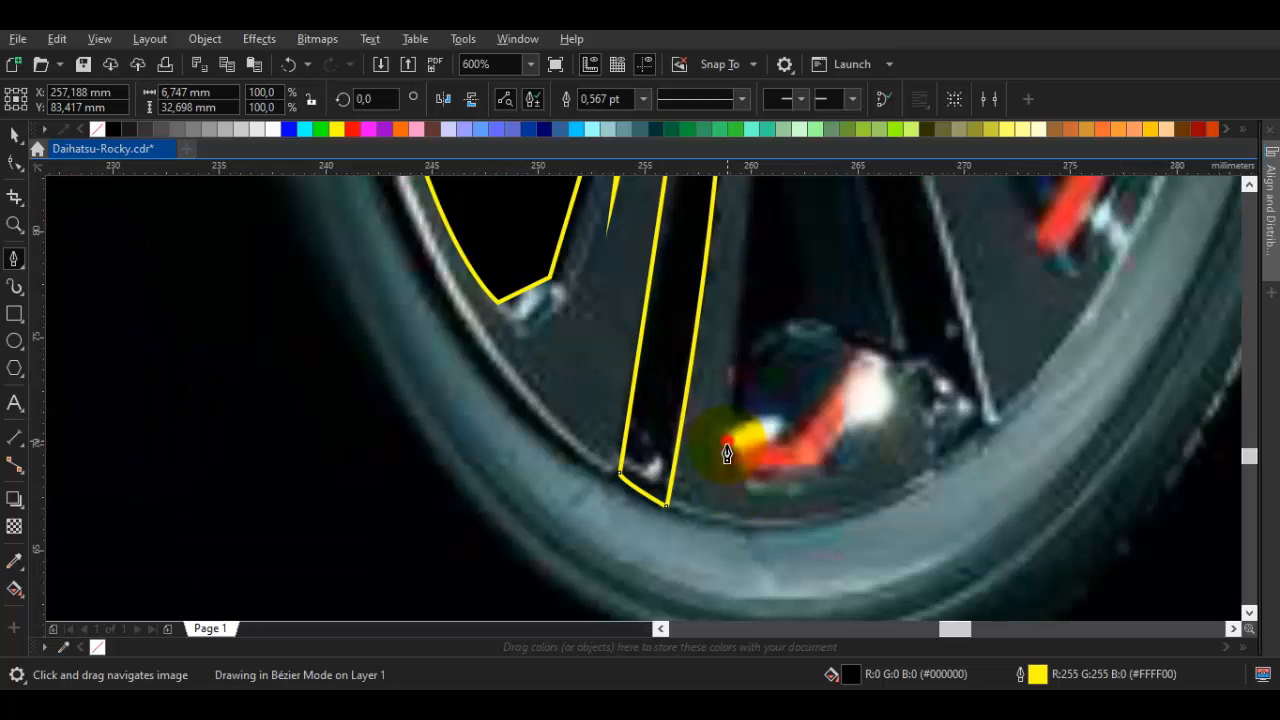
left_click(746, 501)
scroll(943, 457, "down", 3)
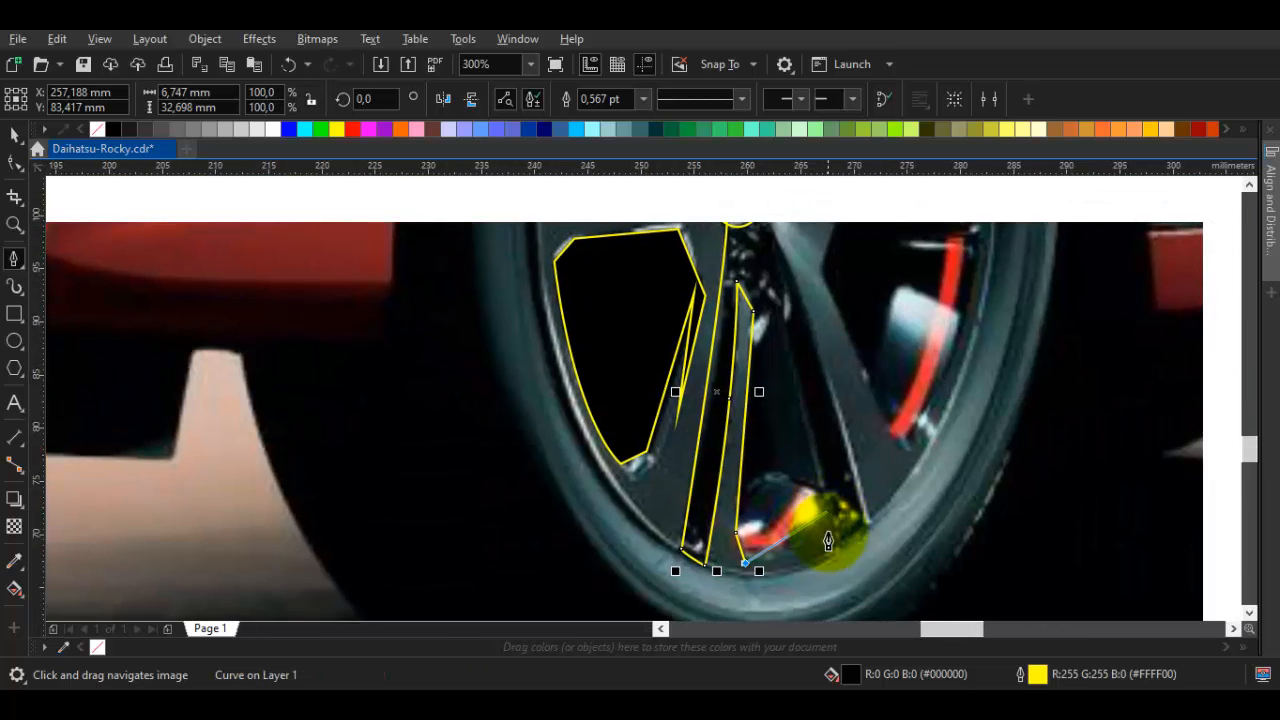
Continue the outline as a curve along the rim at the bottom of the opening and up the right spoke's edge
scroll(829, 523, "up", 3)
scroll(858, 530, "up", 3)
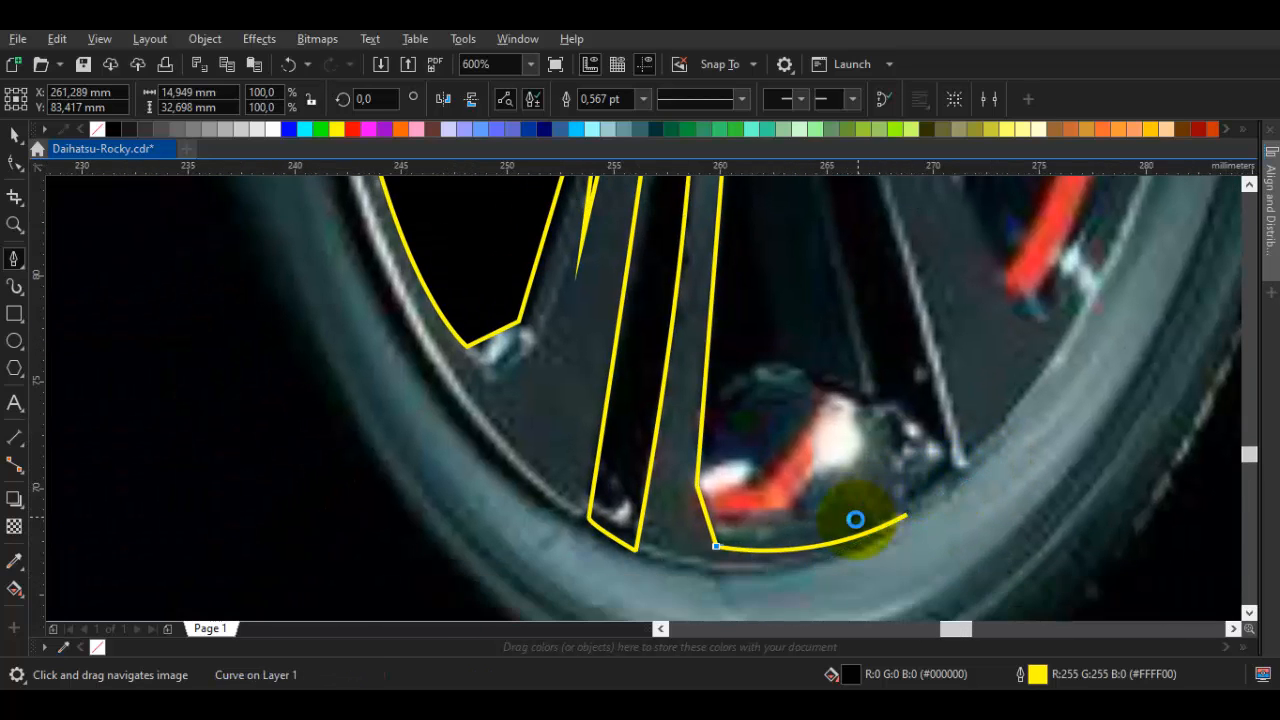
mouse_move(864, 542)
left_mouse_down()
mouse_move(1025, 474)
mouse_move(1046, 414)
left_mouse_up()
scroll(1020, 286, "down", 6)
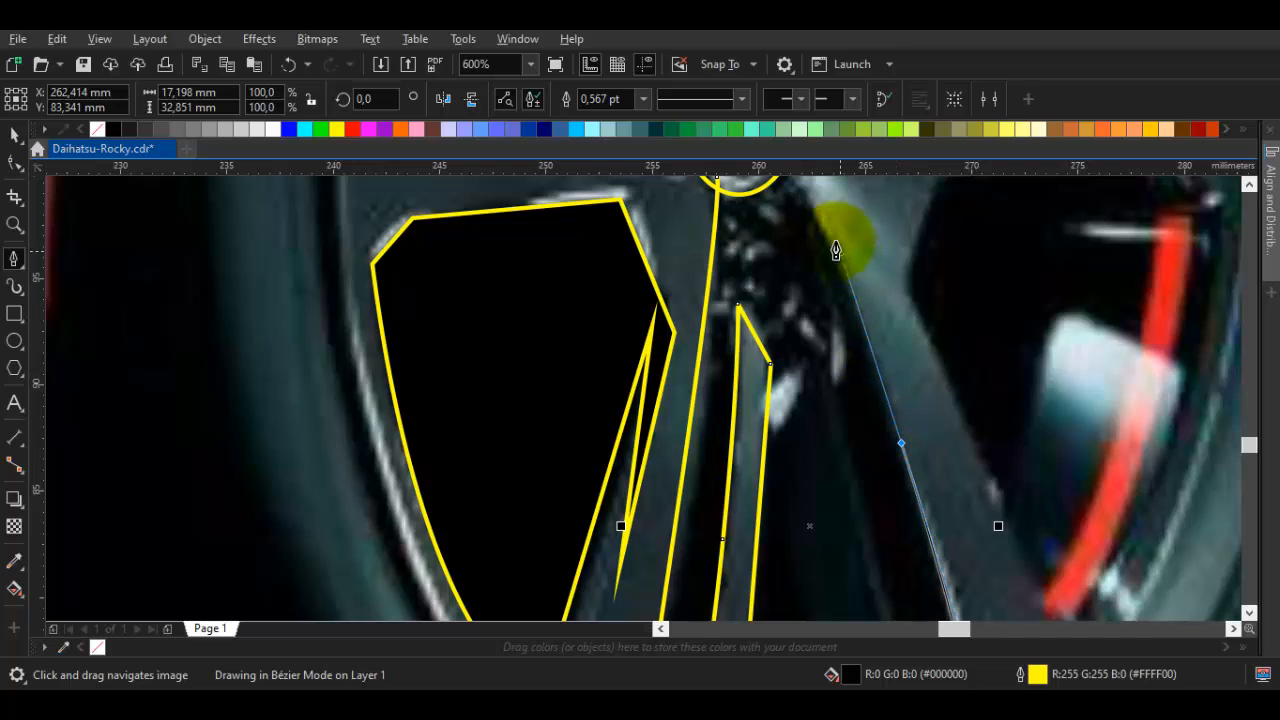
Run the outline up to the hub ring and close it along the ring's underside, making a shape about 17 by 34 mm
scroll(809, 378, "up", 4)
left_click(737, 287)
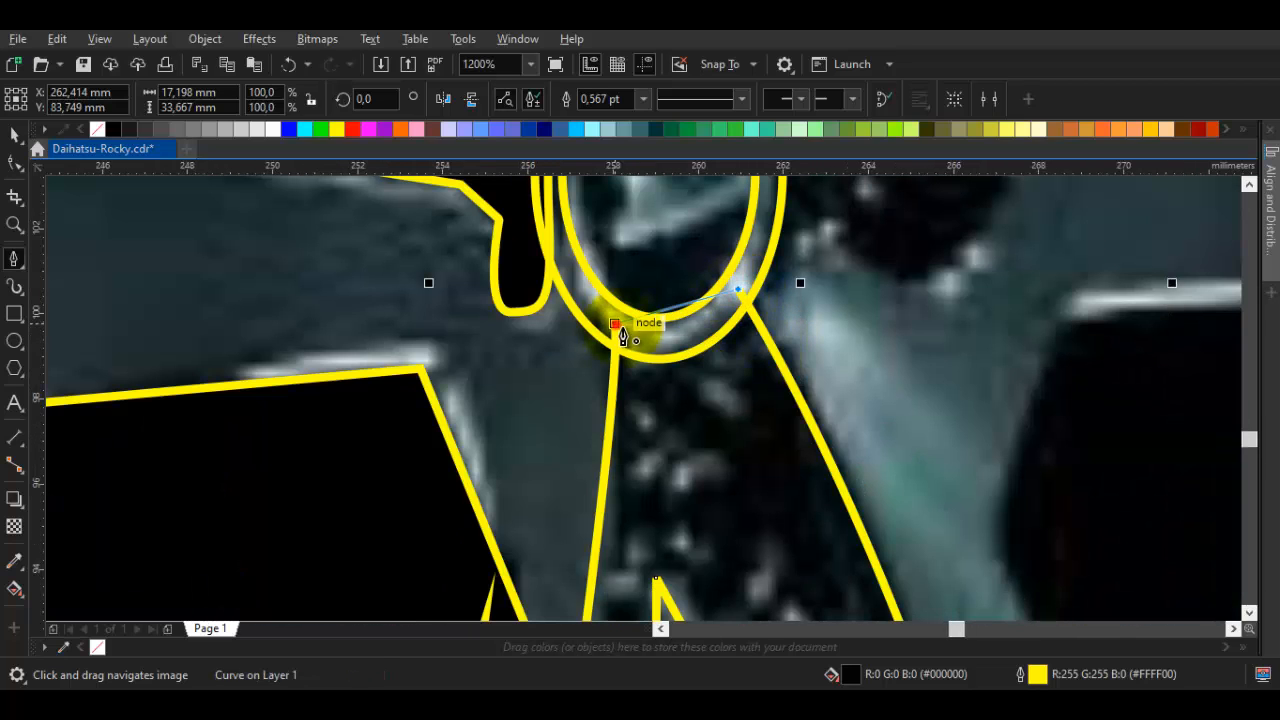
left_click_drag(615, 324, 692, 376)
scroll(702, 398, "down", 1)
key("space")
scroll(728, 365, "up", 1)
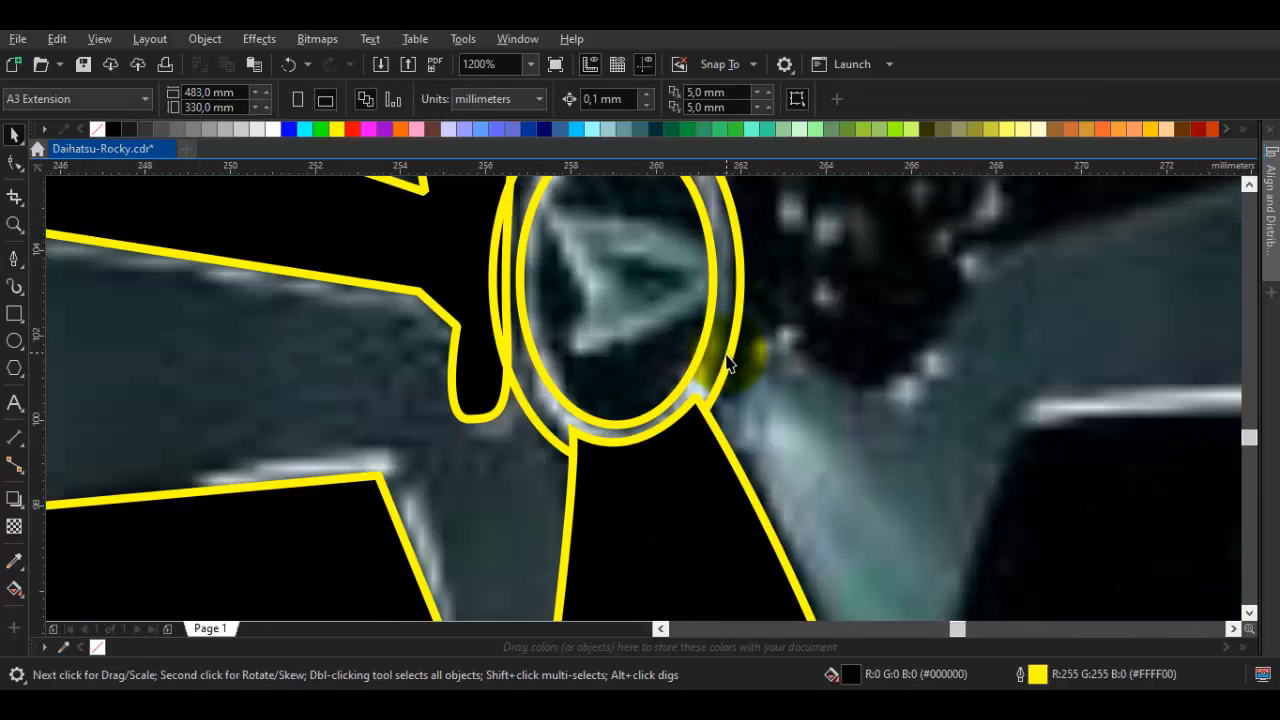
left_click(735, 370)
scroll(735, 370, "down", 1)
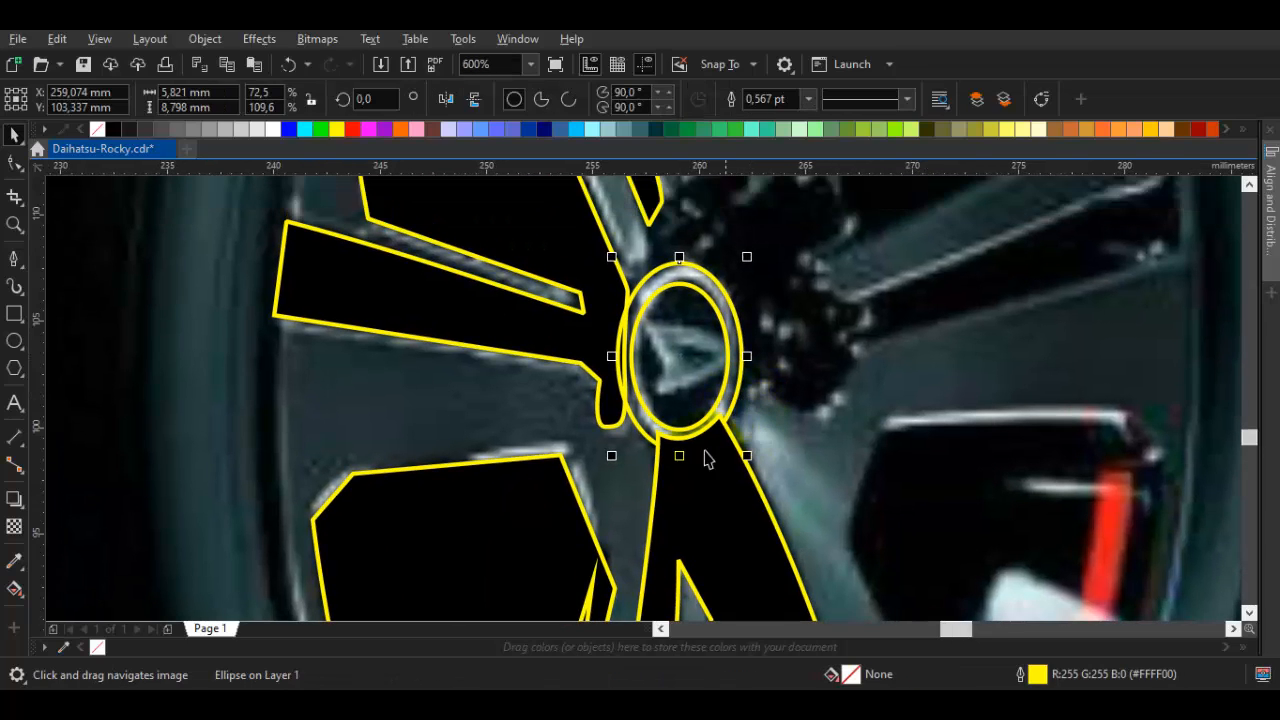
key("Escape")
Start an outline at the lower-right opening's inner top corner, tracing its spoke-side edge down to the lower tip at the rim
key("space")
scroll(781, 384, "down", 1)
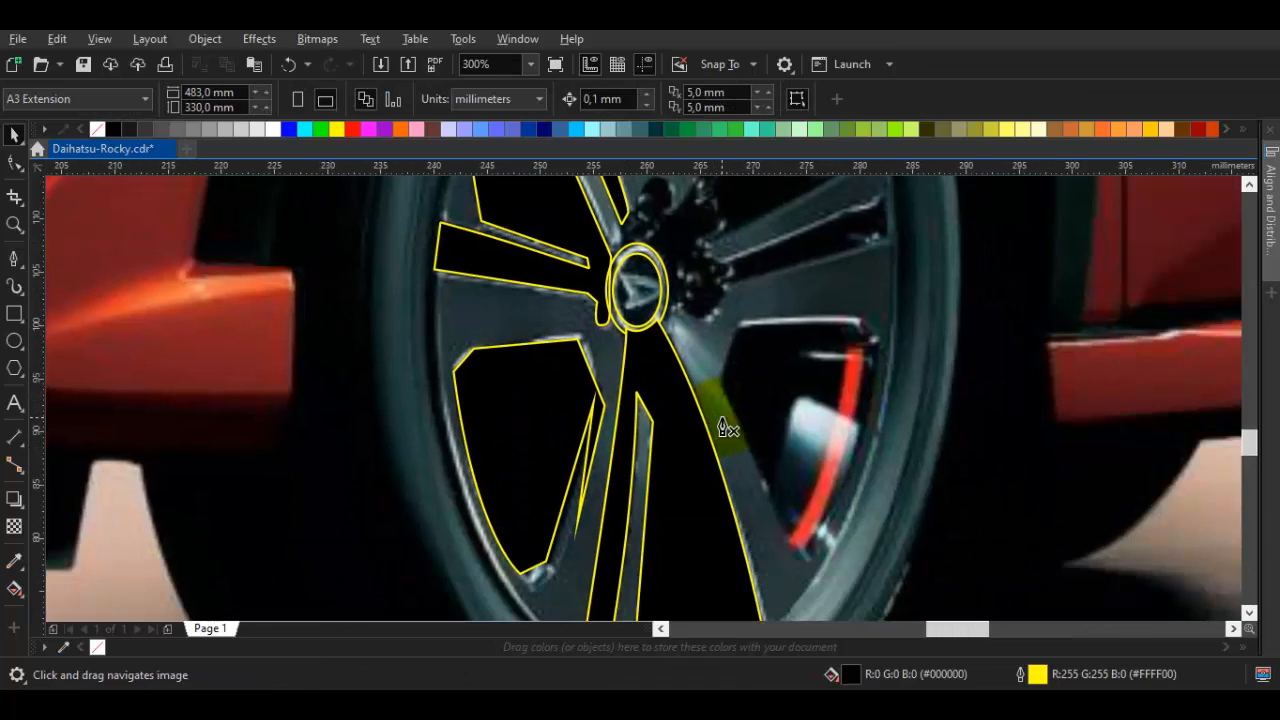
scroll(677, 328, "up", 1)
left_click_drag(652, 377, 665, 345)
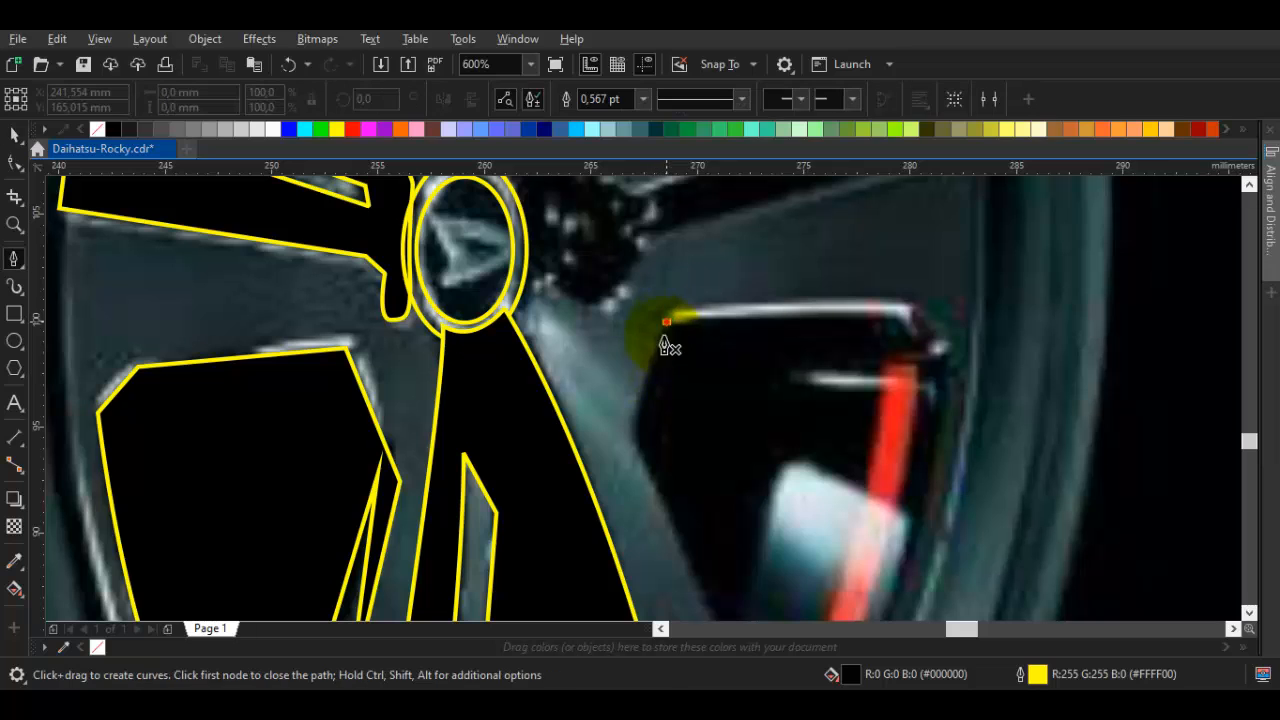
left_click(632, 430)
scroll(706, 562, "down", 1)
left_click_drag(706, 562, 685, 324)
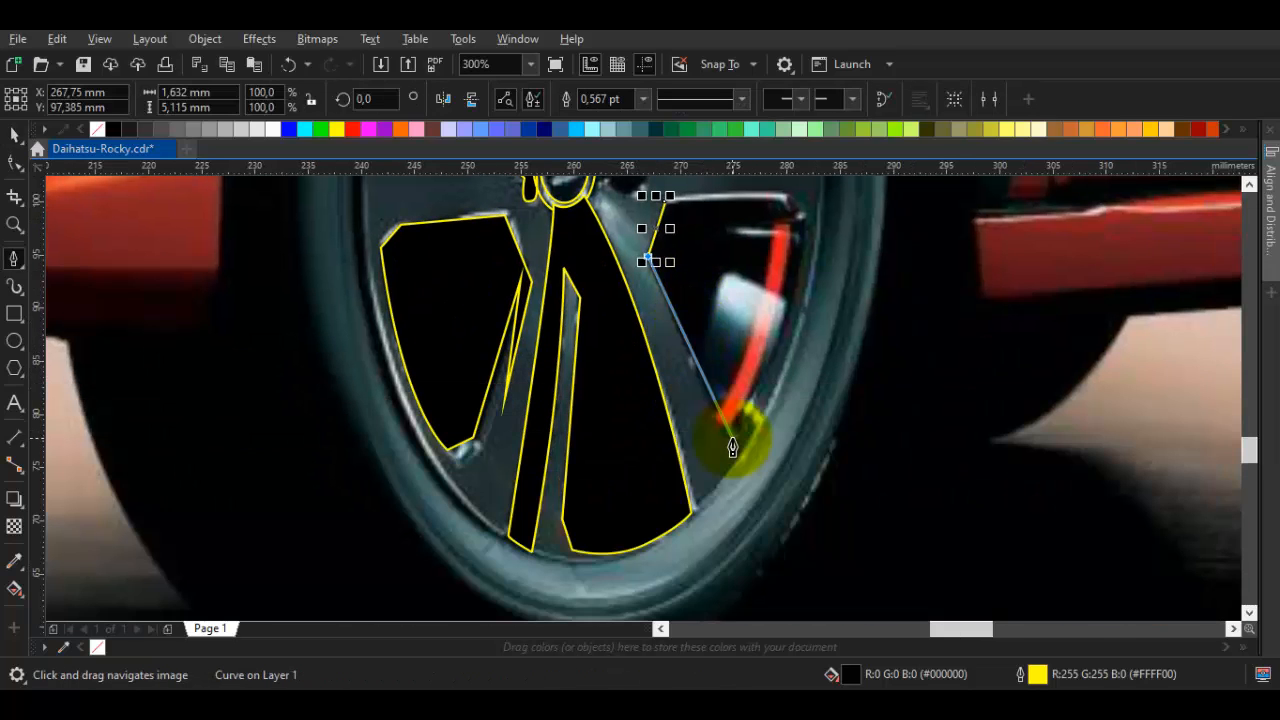
left_click(737, 452)
Trace the lower-right opening's outer edge as a curve following the rim up to just below its top corner
left_click_drag(773, 346, 711, 517)
scroll(711, 517, "up", 1)
left_click_drag(762, 444, 796, 285)
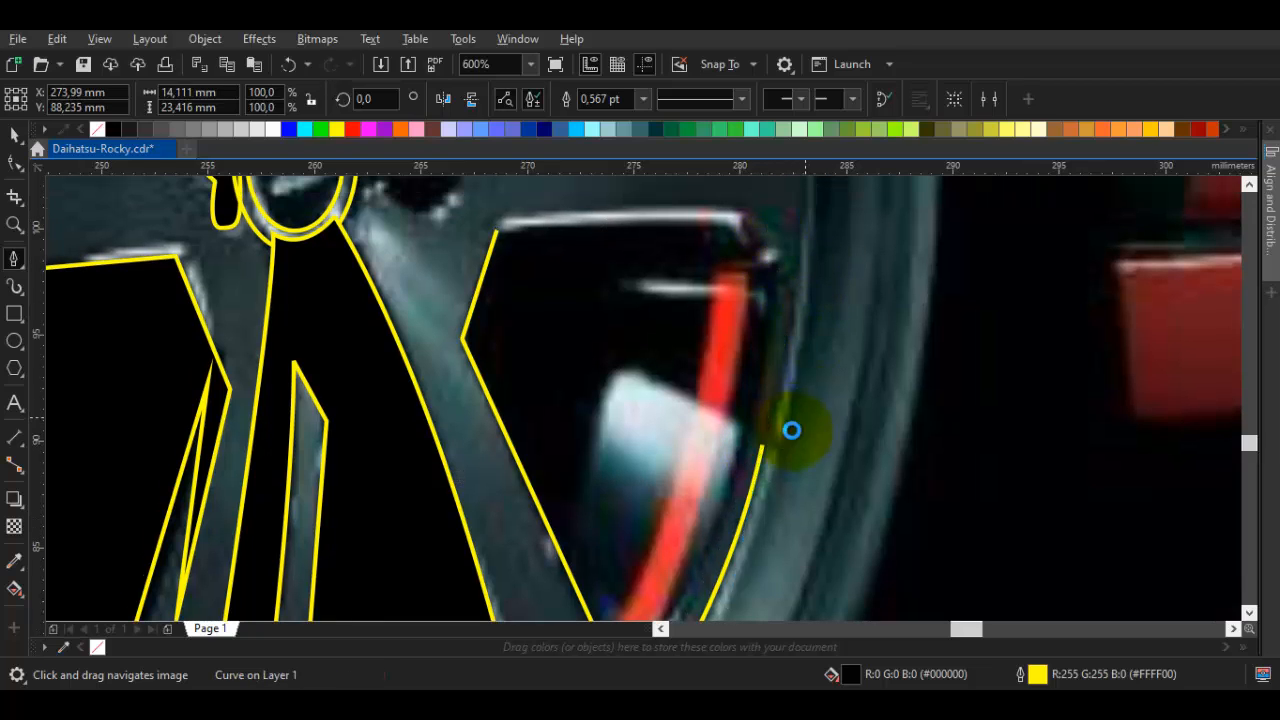
key("ctrl+z")
left_click_drag(750, 461, 777, 286)
Close the lower-right opening's outline along its top edge, about 14.8 by 23.8 mm overall, and clear the selection
left_click(735, 225)
left_click(500, 230)
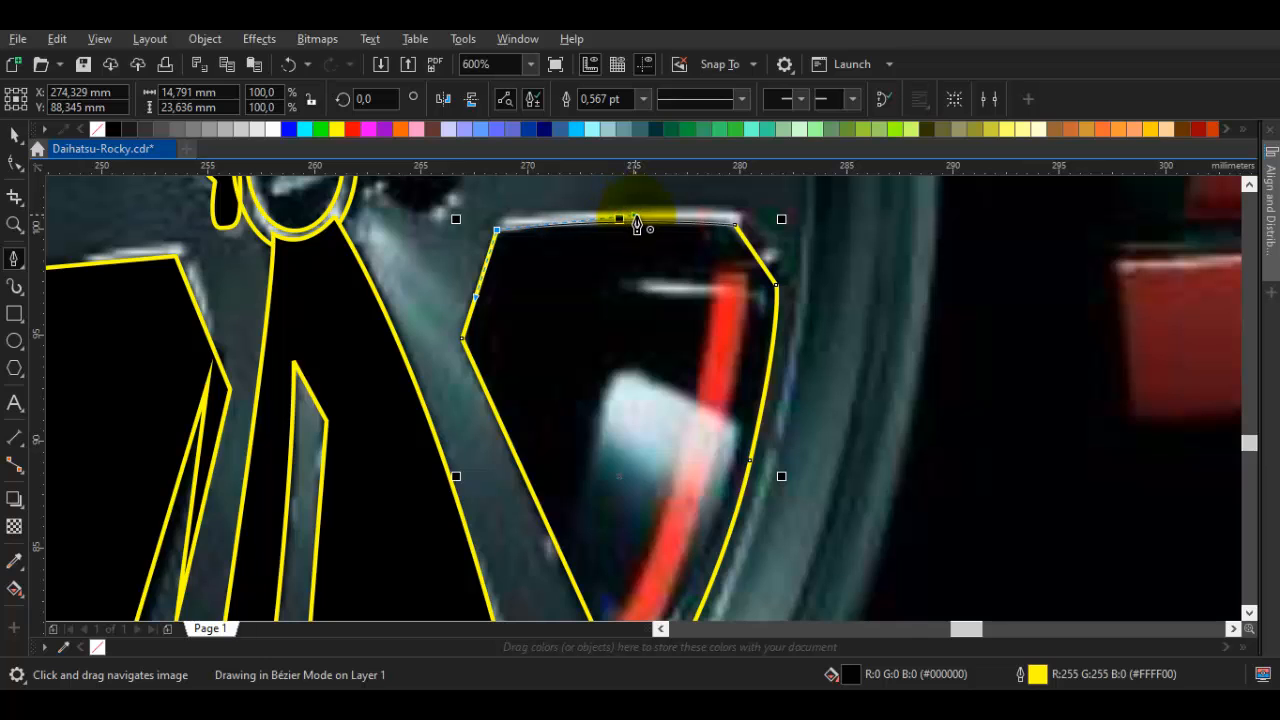
scroll(748, 348, "down", 4)
key("space")
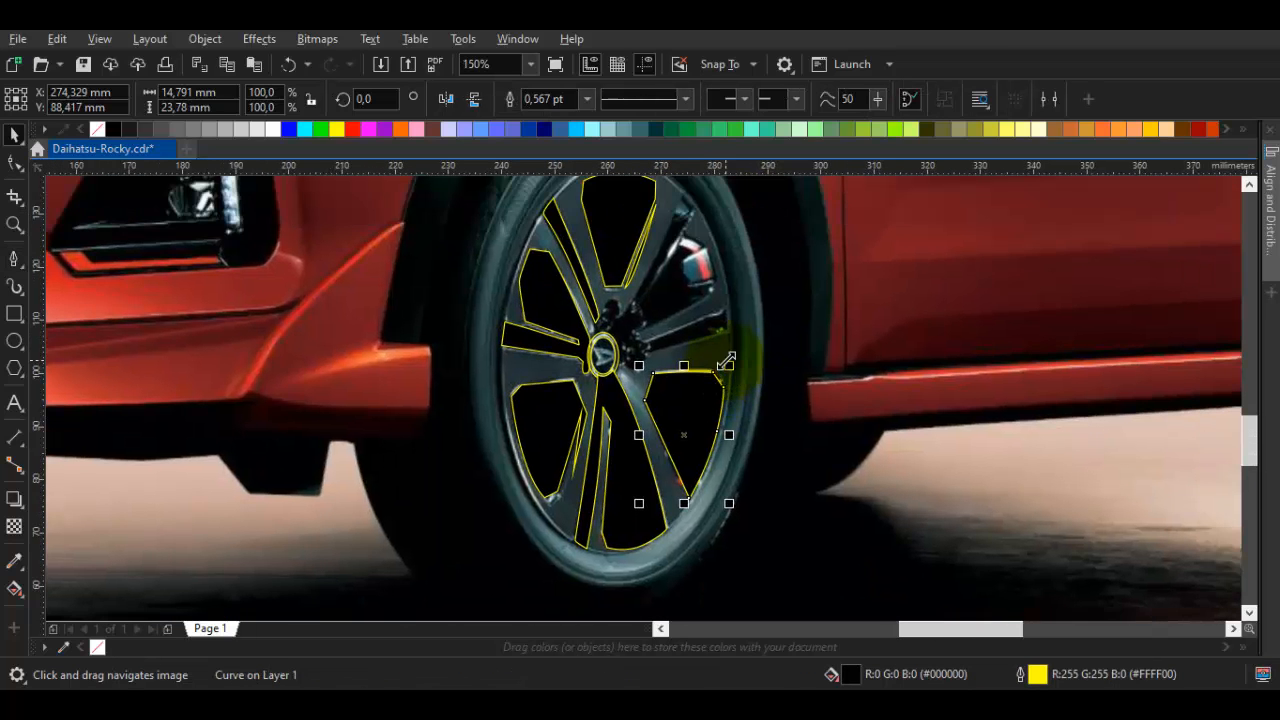
scroll(705, 365, "up", 6)
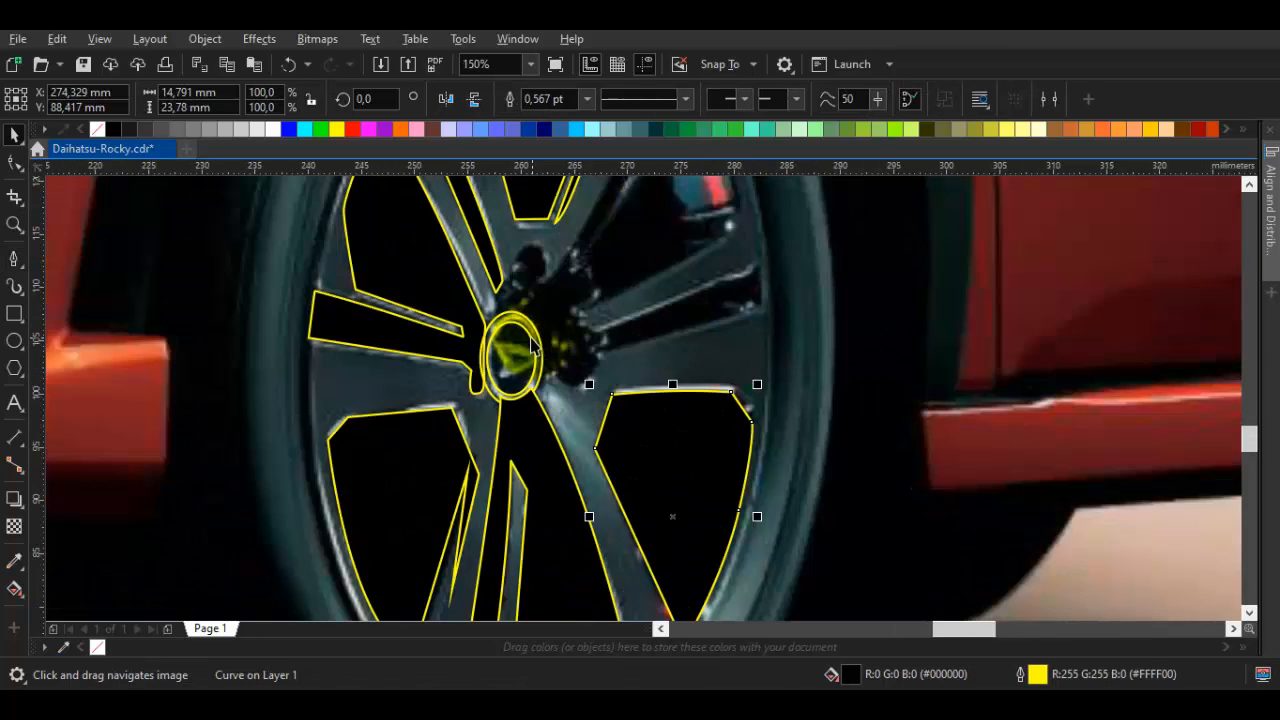
key("Escape")
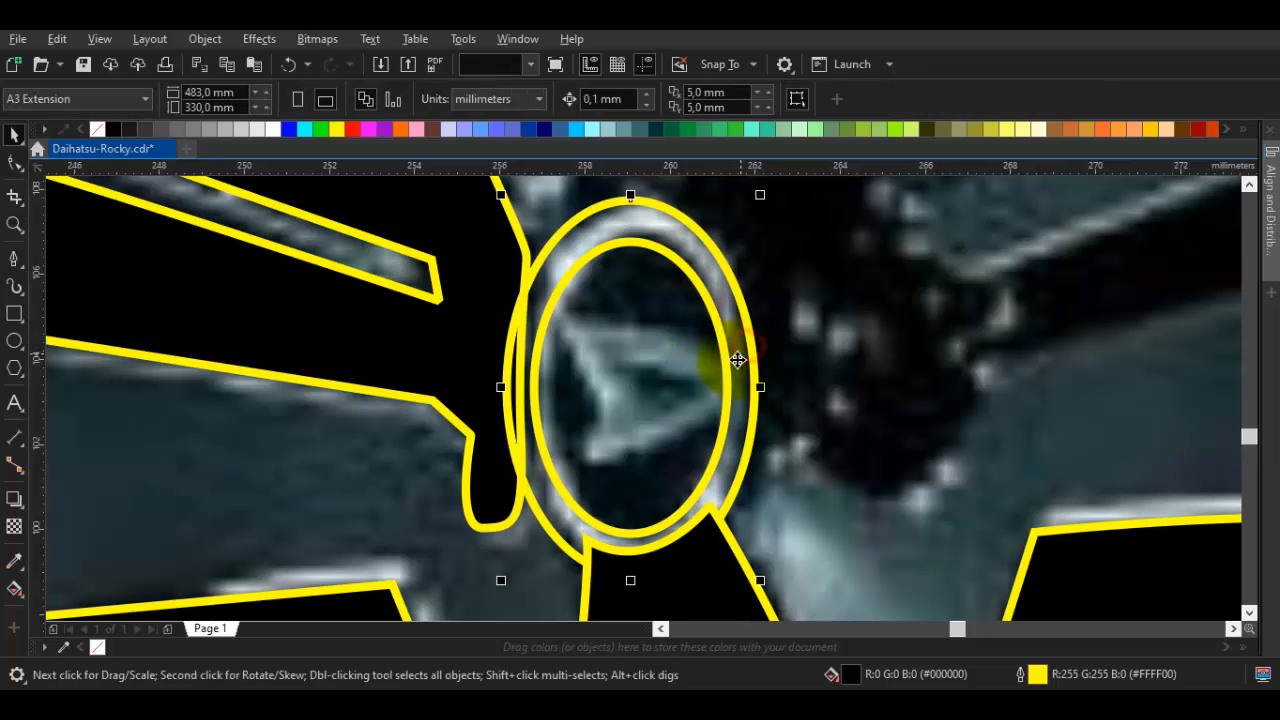
Trim the left spoke opening with the hub's outer ellipse and delete the corner node left beside the ring's upper-left edge
left_click(737, 360)
left_click(483, 316, "shift")
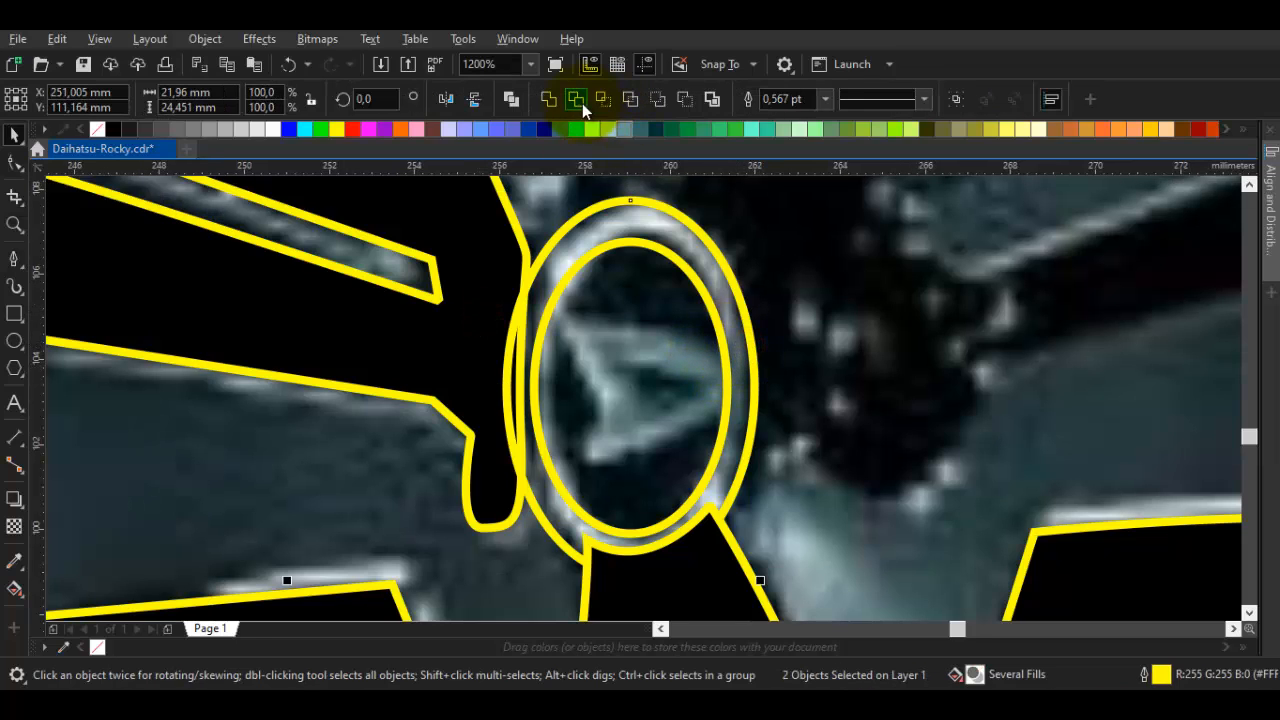
left_click(516, 259)
key("F10")
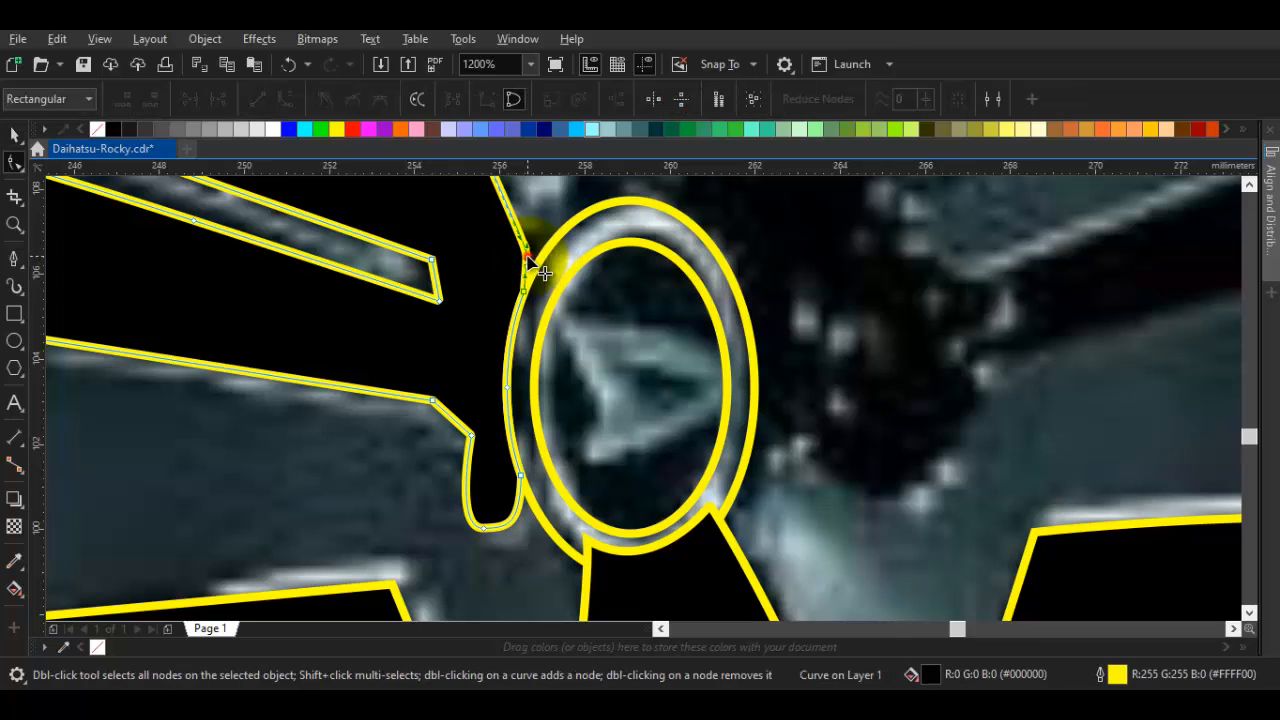
double_click(529, 260)
scroll(597, 299, "down", 1)
Start an outline at the right spoke slot's rim end, tracing that end and the lower edge inward, about 15.3 by 8.5 mm
left_click(597, 300)
scroll(600, 302, "up", 1)
left_click_drag(602, 334, 634, 323)
key("space")
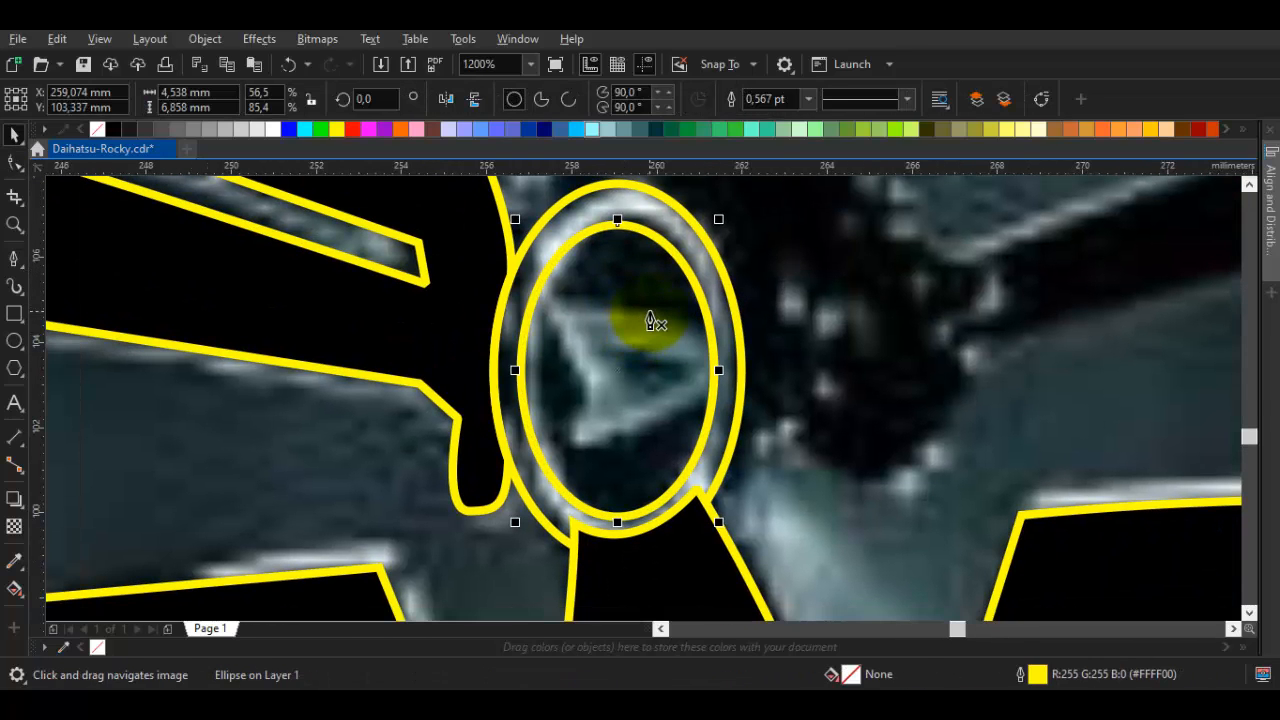
key("space")
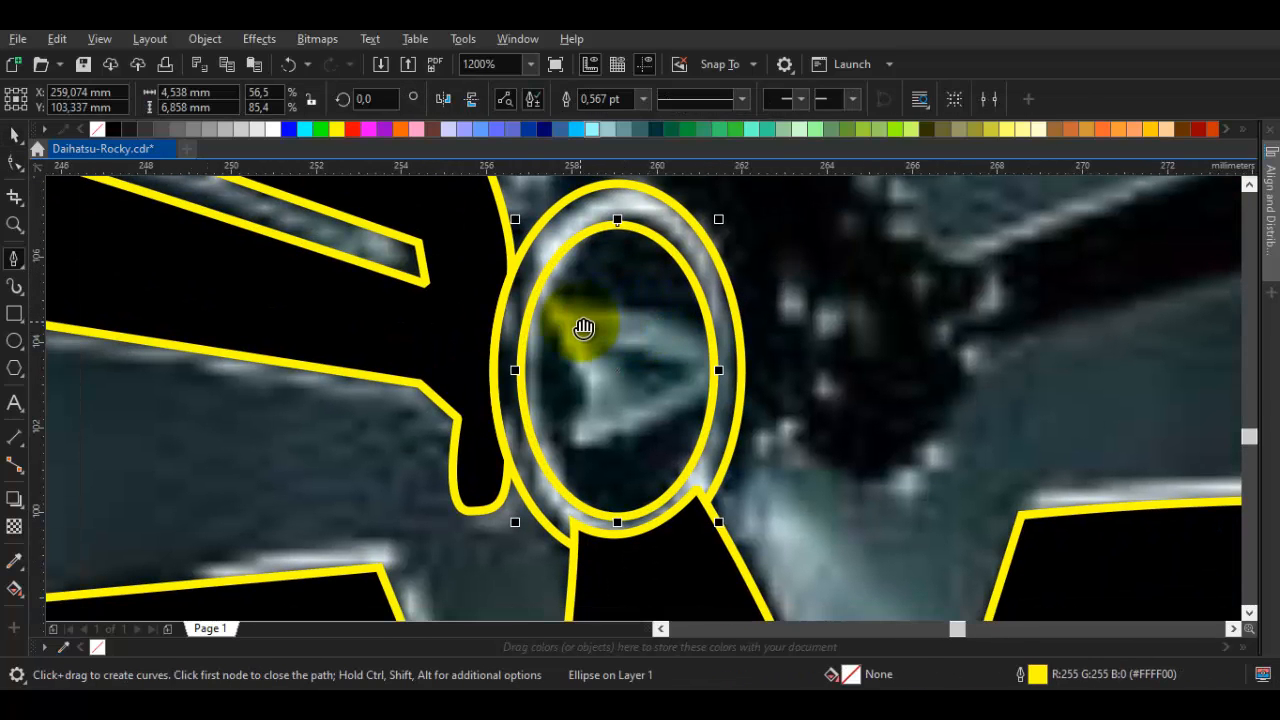
scroll(584, 328, "down", 1)
left_click_drag(769, 289, 778, 348)
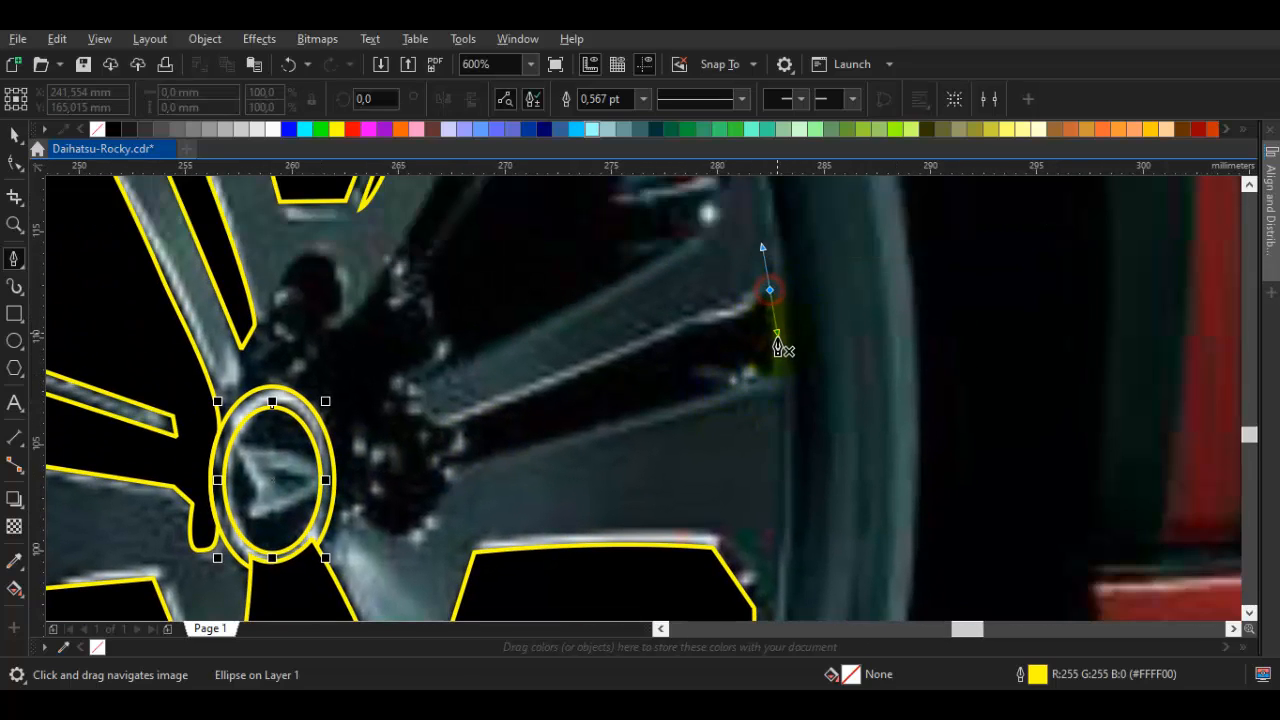
left_click(780, 386)
left_click(449, 474)
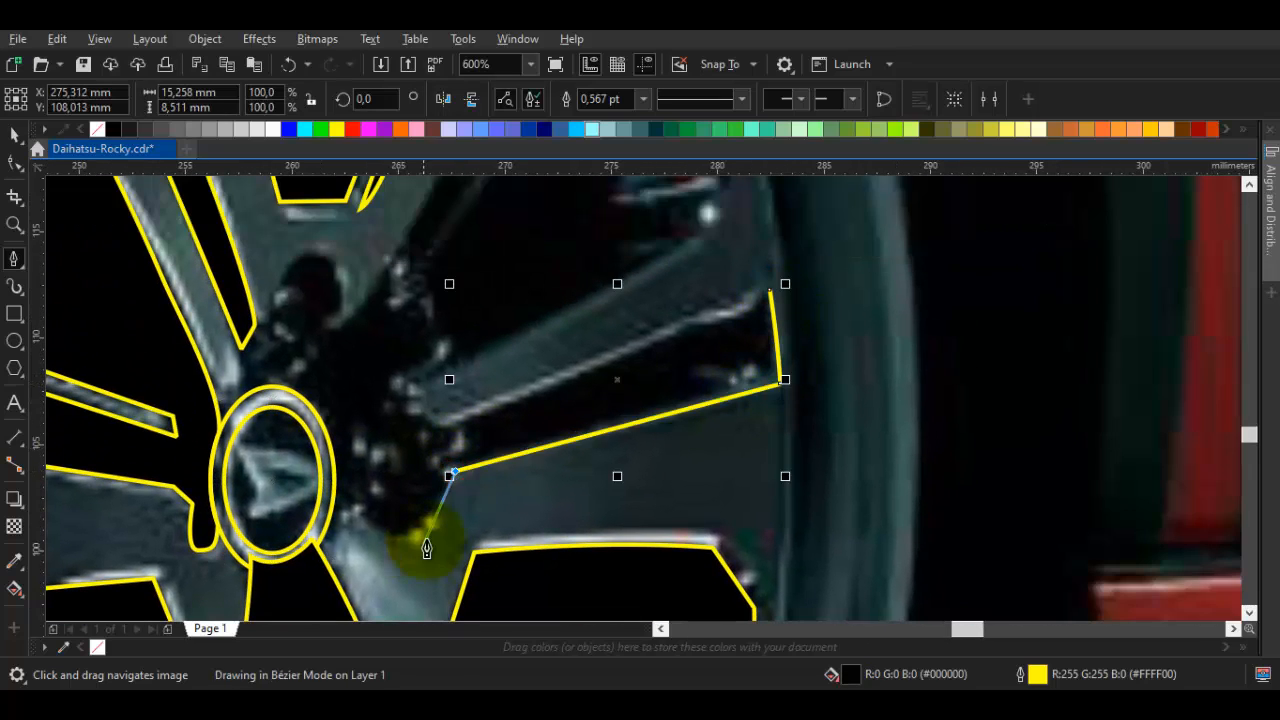
left_click_drag(520, 458, 489, 464)
scroll(510, 349, "up", 1)
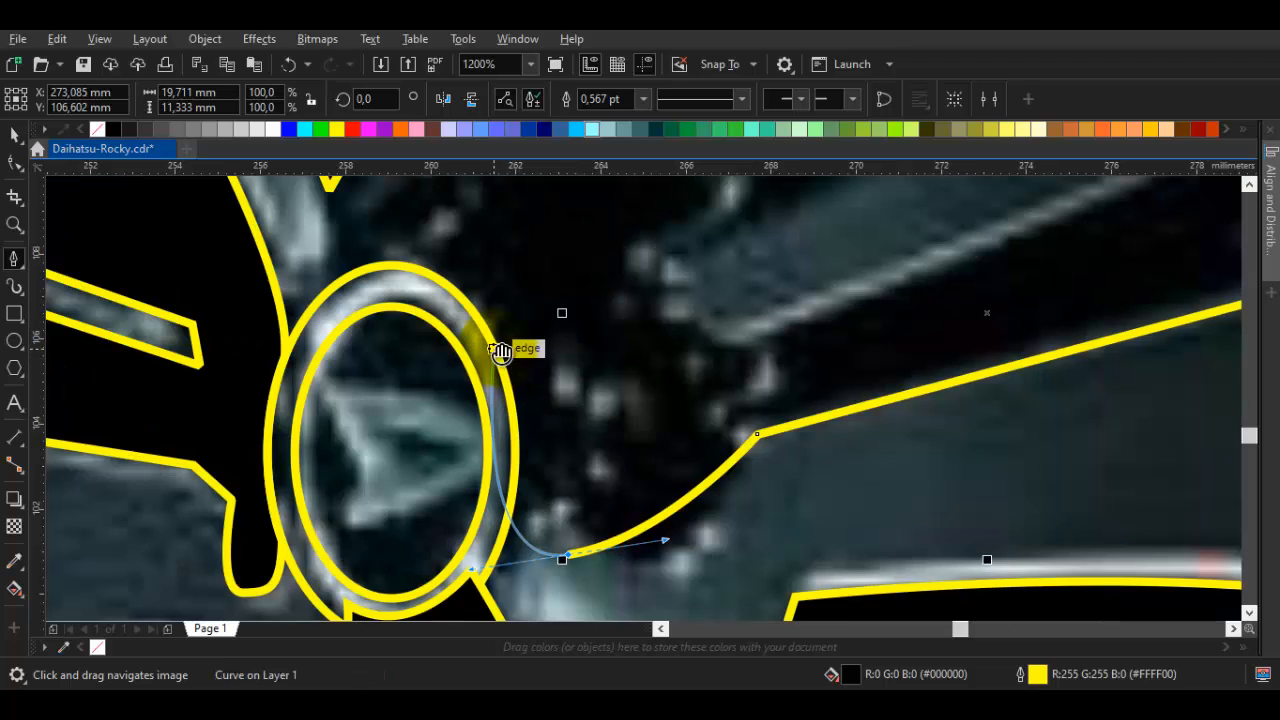
left_click_drag(495, 397, 495, 370)
key("ctrl+z")
left_click_drag(594, 495, 646, 415)
key("ctrl+z")
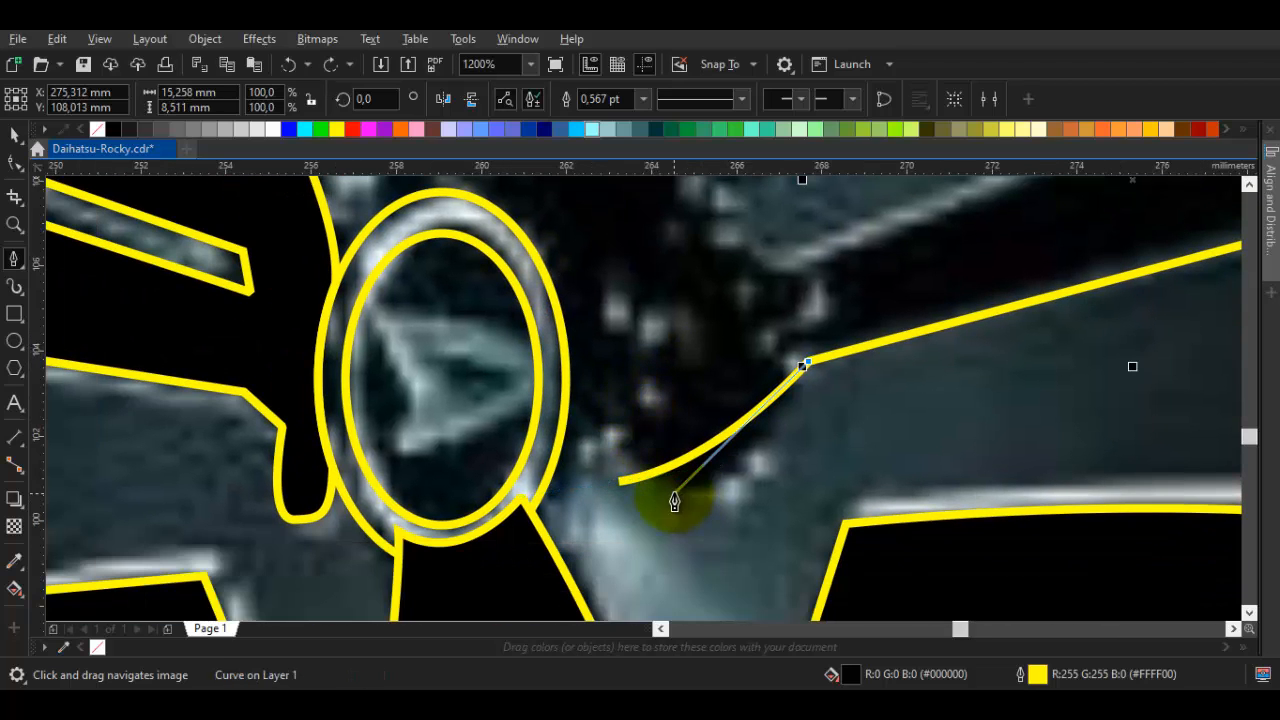
Draw the outline's curve beneath the wheel nuts to the hub ring's right quadrant and follow the ring over its top
left_click_drag(680, 487, 590, 504)
scroll(586, 497, "down", 1)
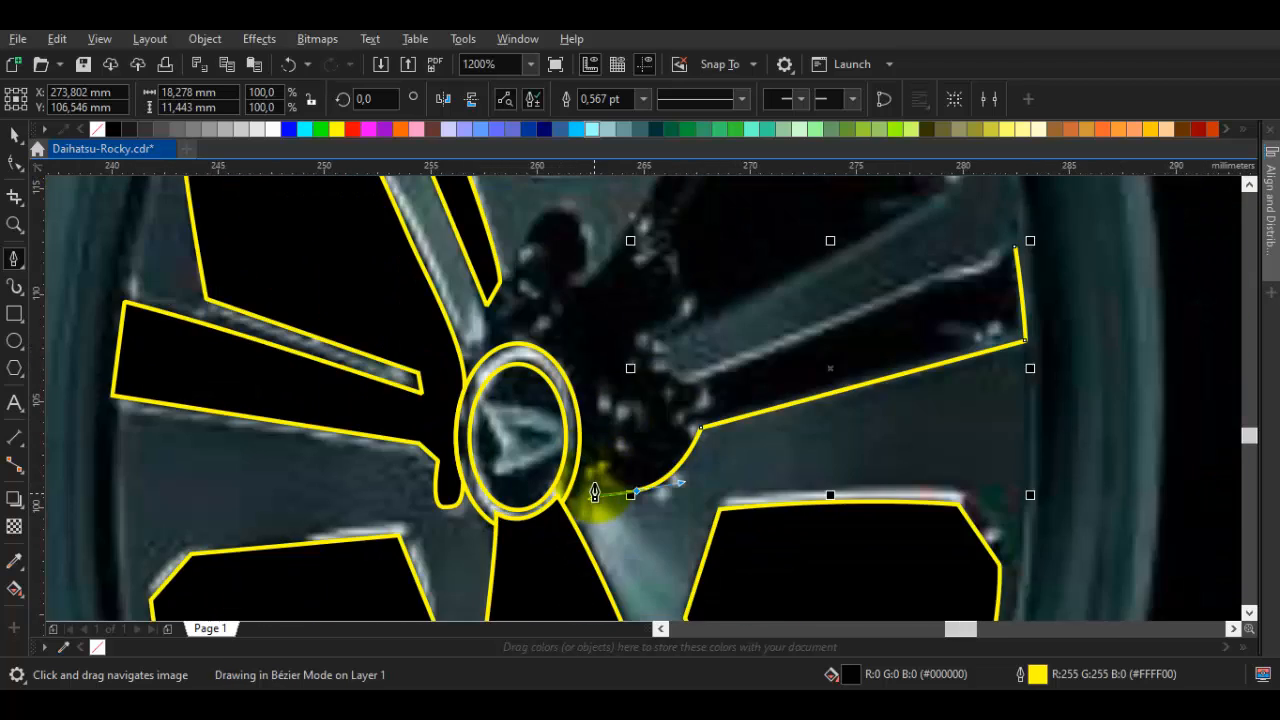
scroll(586, 453, "up", 2)
scroll(535, 382, "down", 1)
left_click_drag(538, 385, 560, 451)
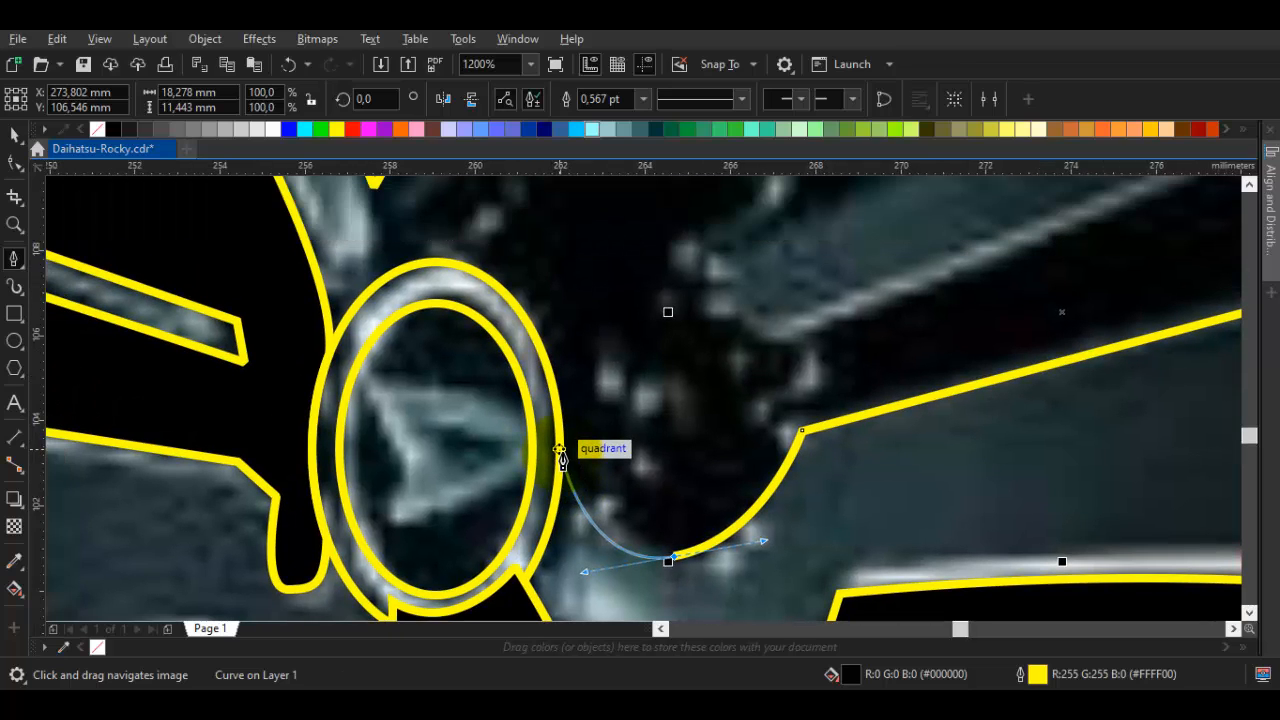
scroll(548, 443, "up", 2)
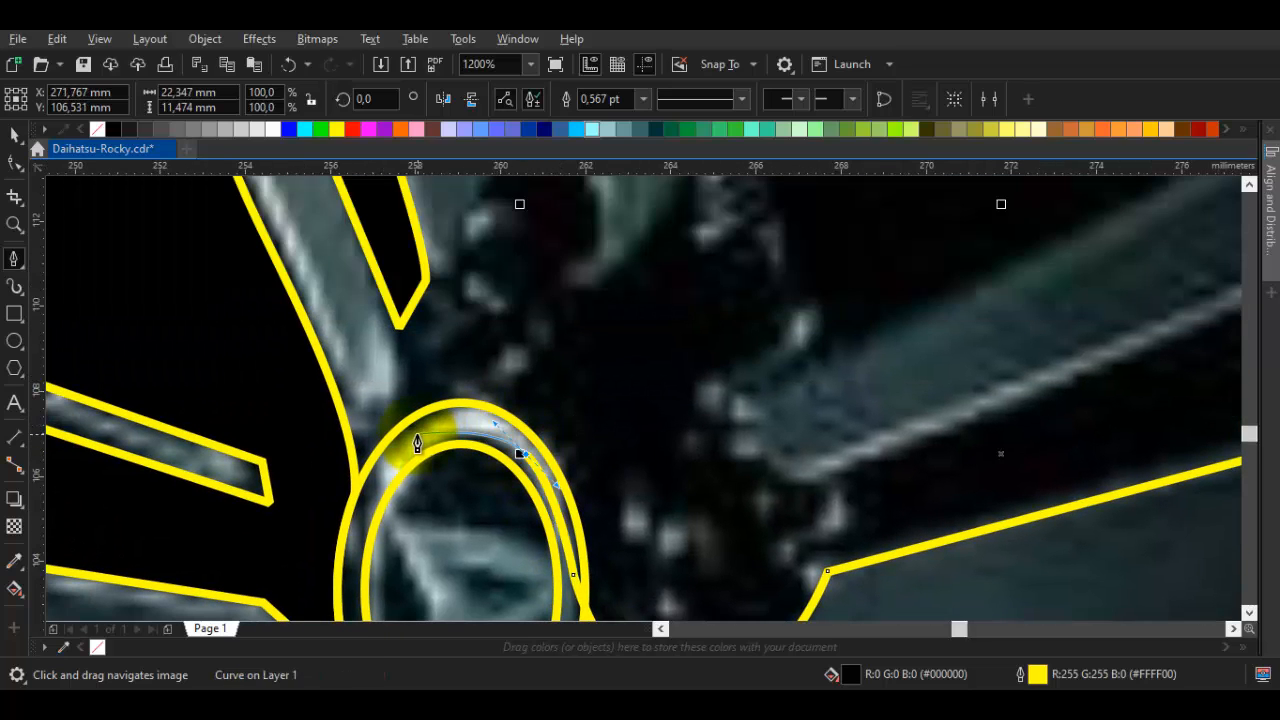
left_click_drag(405, 437, 460, 331)
Extend the outline from the hub ring up the upper spoke's right edge to the rim, about 25.9 by 32.6 mm overall
scroll(601, 416, "down", 1)
scroll(601, 424, "down", 1)
scroll(620, 314, "down", 1)
scroll(577, 343, "up", 2)
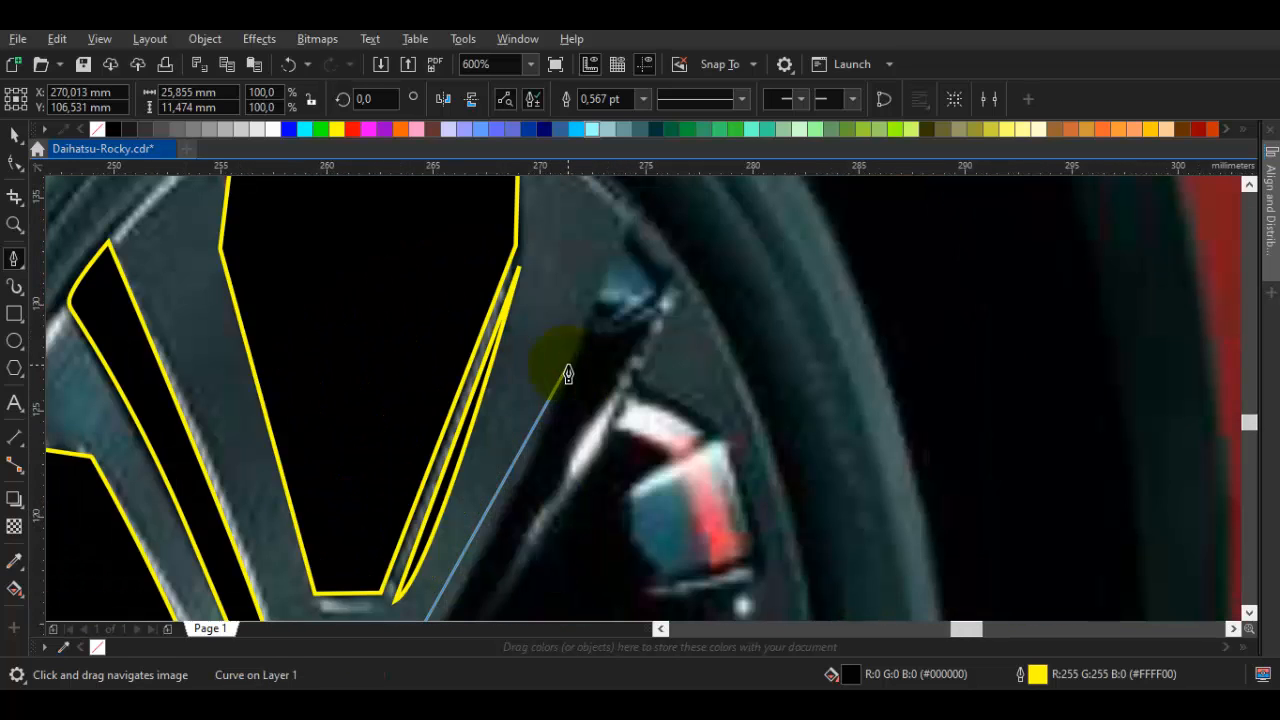
left_click_drag(547, 416, 686, 303)
scroll(686, 303, "down", 1)
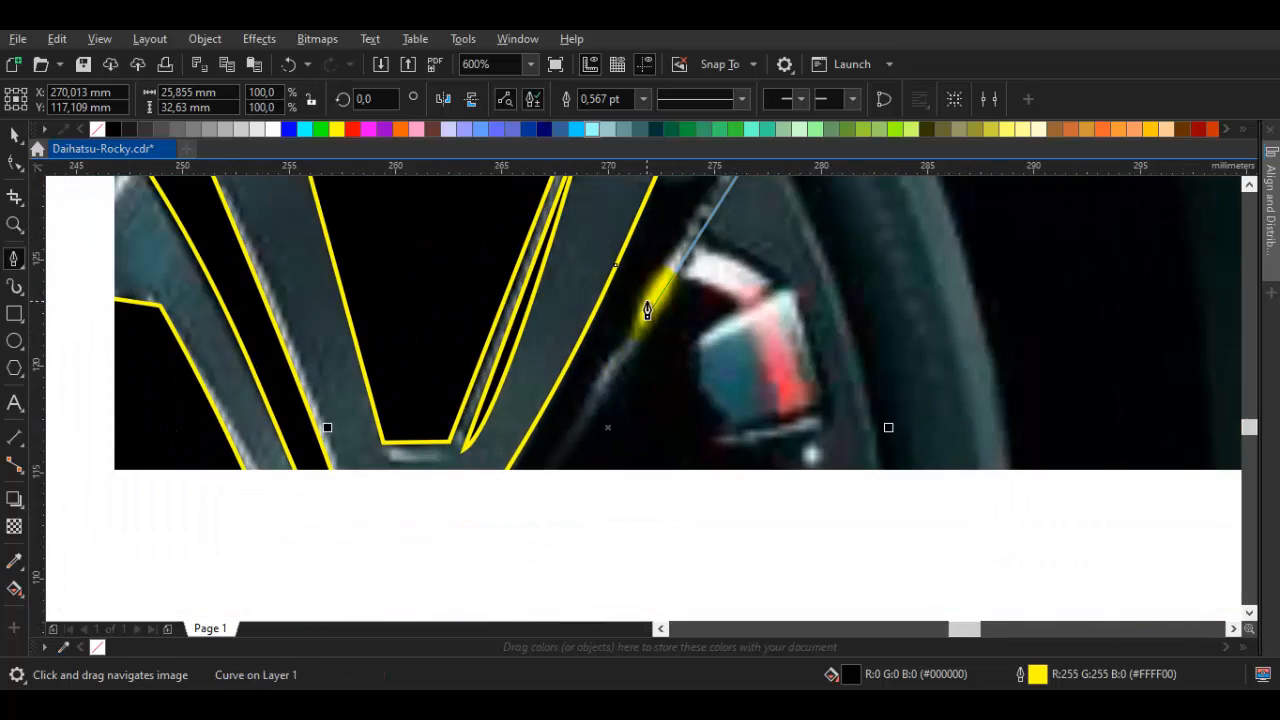
Bring the outline down the thin line beside the upper spoke, then trace the brake caliper opening's top and outer edges
scroll(590, 401, "up", 1)
left_click(594, 400)
left_click_drag(728, 242, 622, 370)
left_click(666, 286)
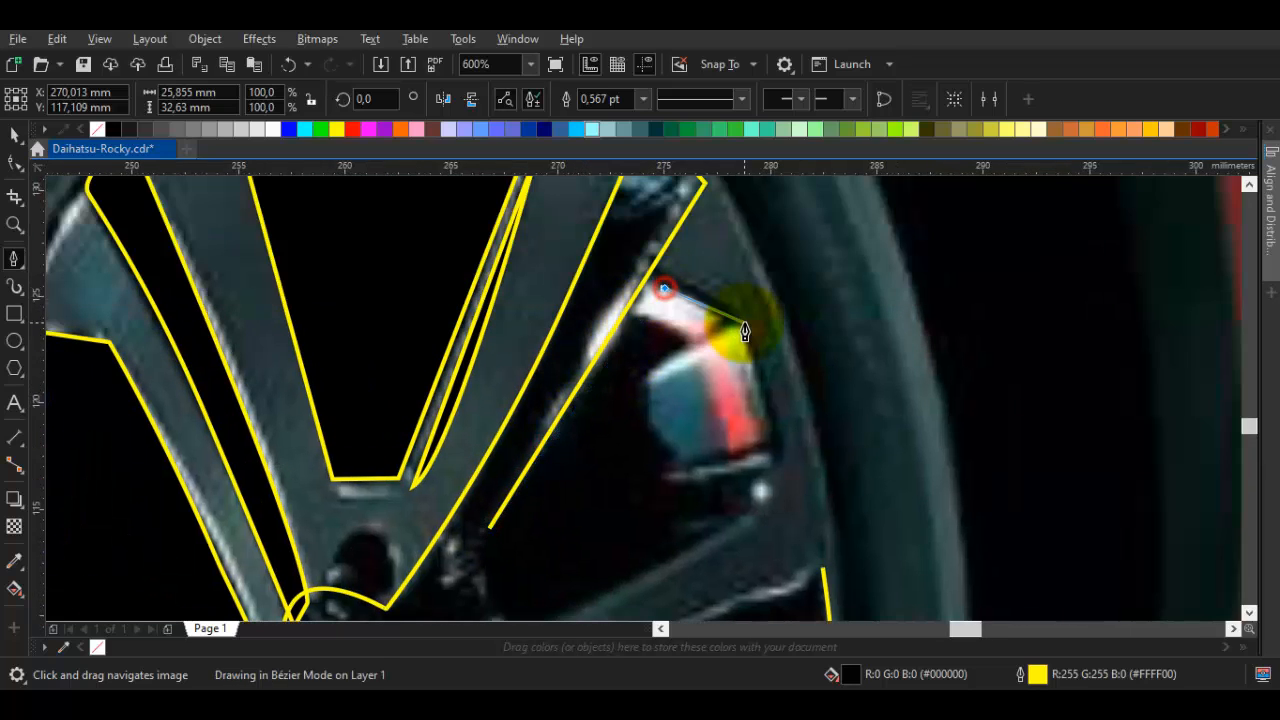
left_click(744, 323)
left_click_drag(752, 404, 711, 321)
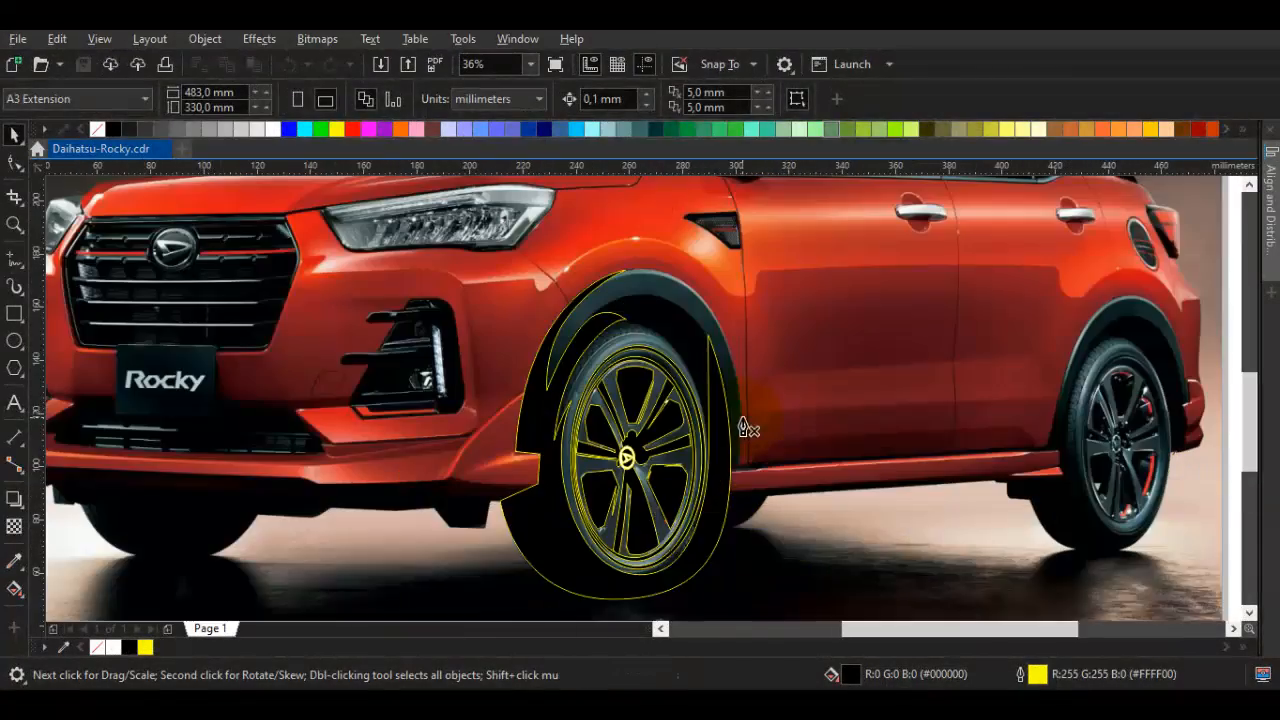
Start a new outline at the front wheel arch's upper-left edge with a short curve about 7.7 by 6.3 mm
scroll(743, 430, "up", 3)
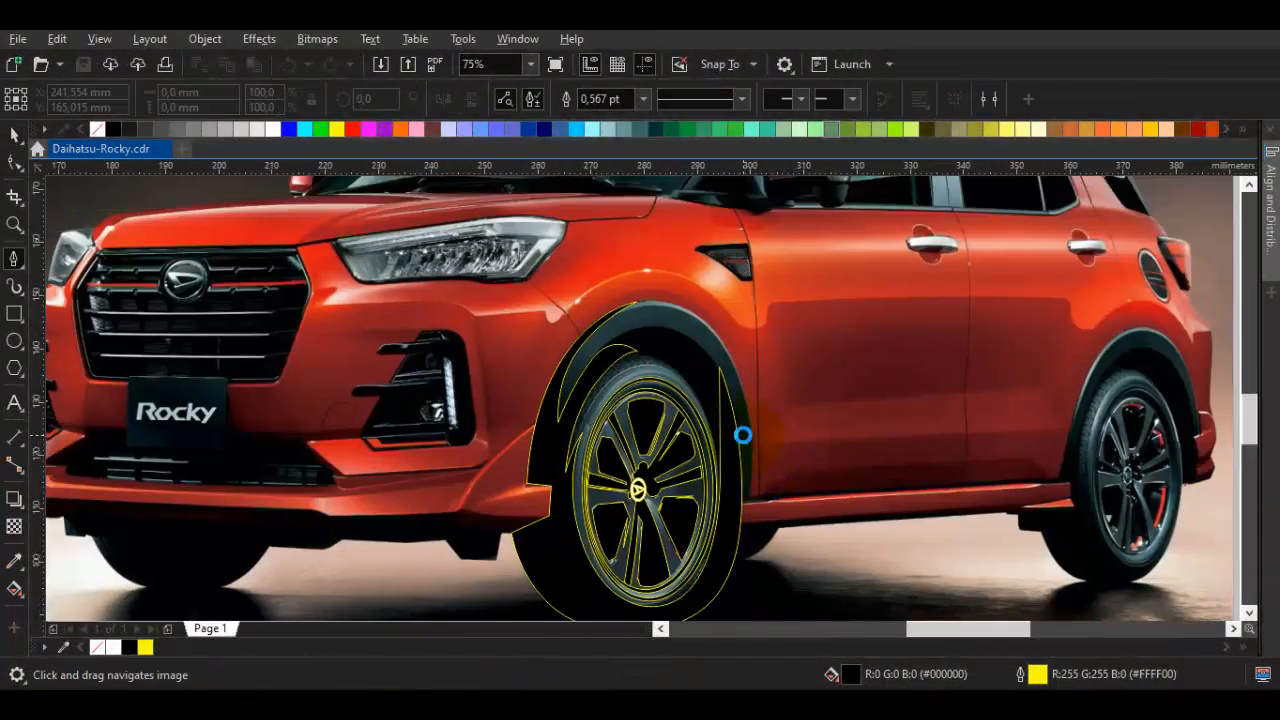
scroll(620, 247, "up", 2)
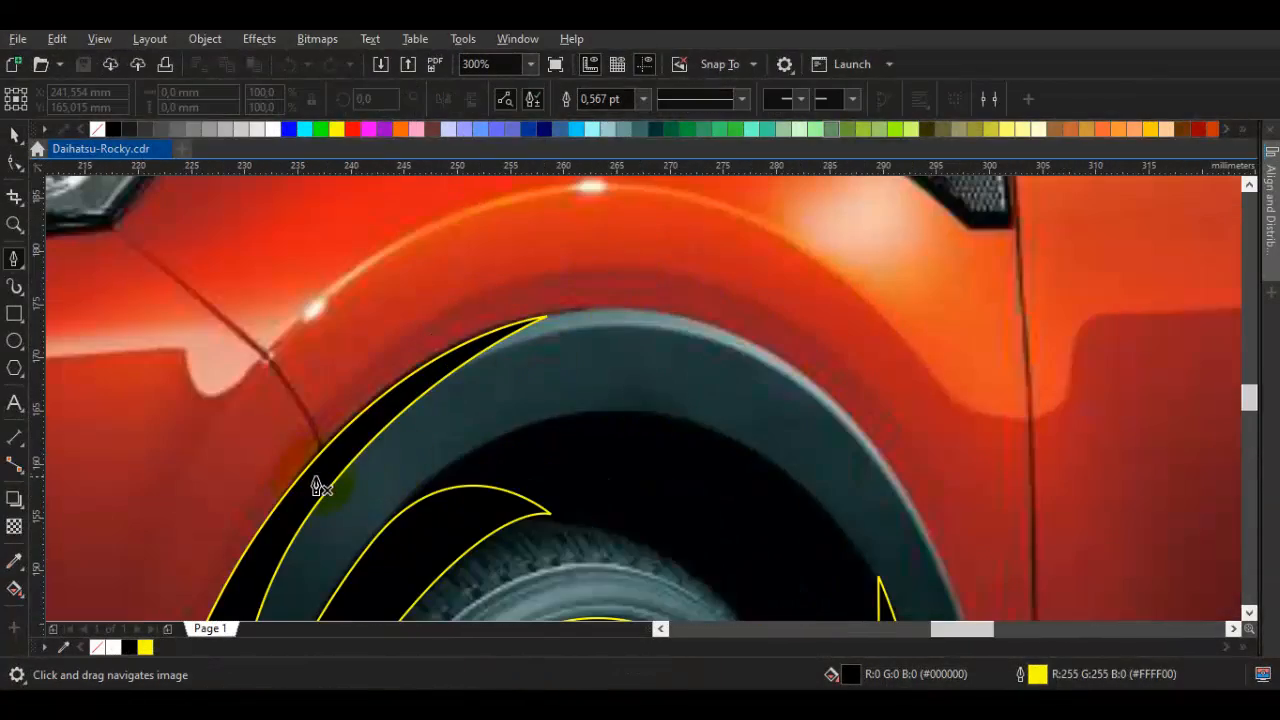
left_click_drag(393, 419, 480, 335)
left_click(530, 318)
left_click(530, 318)
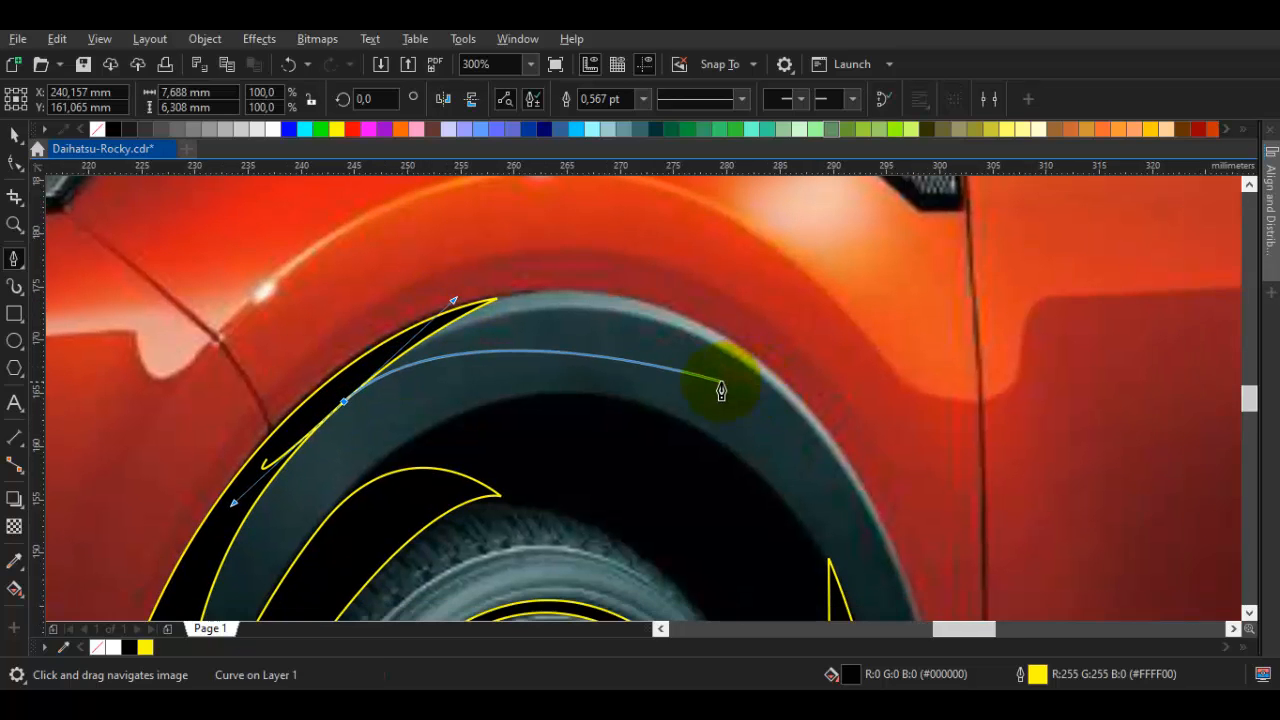
Continue the outline over the arch's top and down its outer right side, about 49.1 by 14.5 mm overall
left_click_drag(833, 421, 915, 536)
left_click_drag(917, 558, 908, 420)
scroll(908, 420, "down", 1)
left_click_drag(908, 590, 912, 434)
scroll(921, 440, "up", 1)
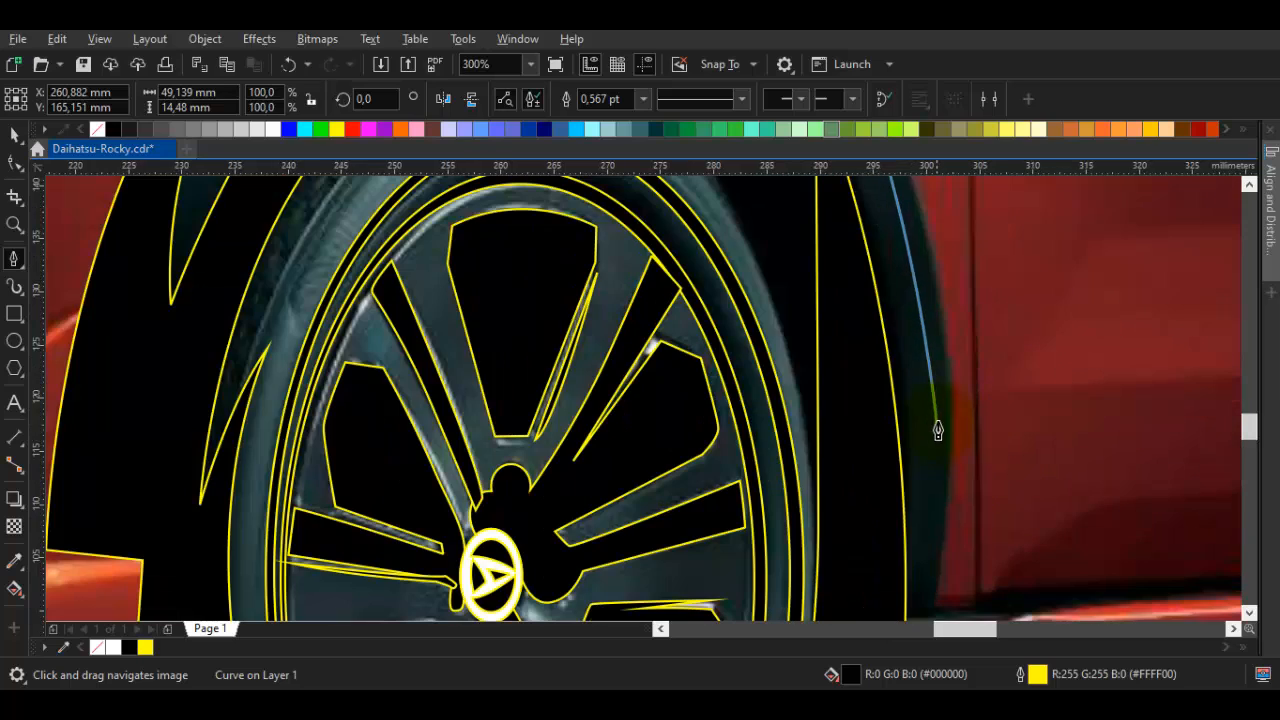
Extend the outline down the arch's right side to the trim's lower tip, about 64.6 by 68 mm overall
left_click_drag(947, 521, 913, 571)
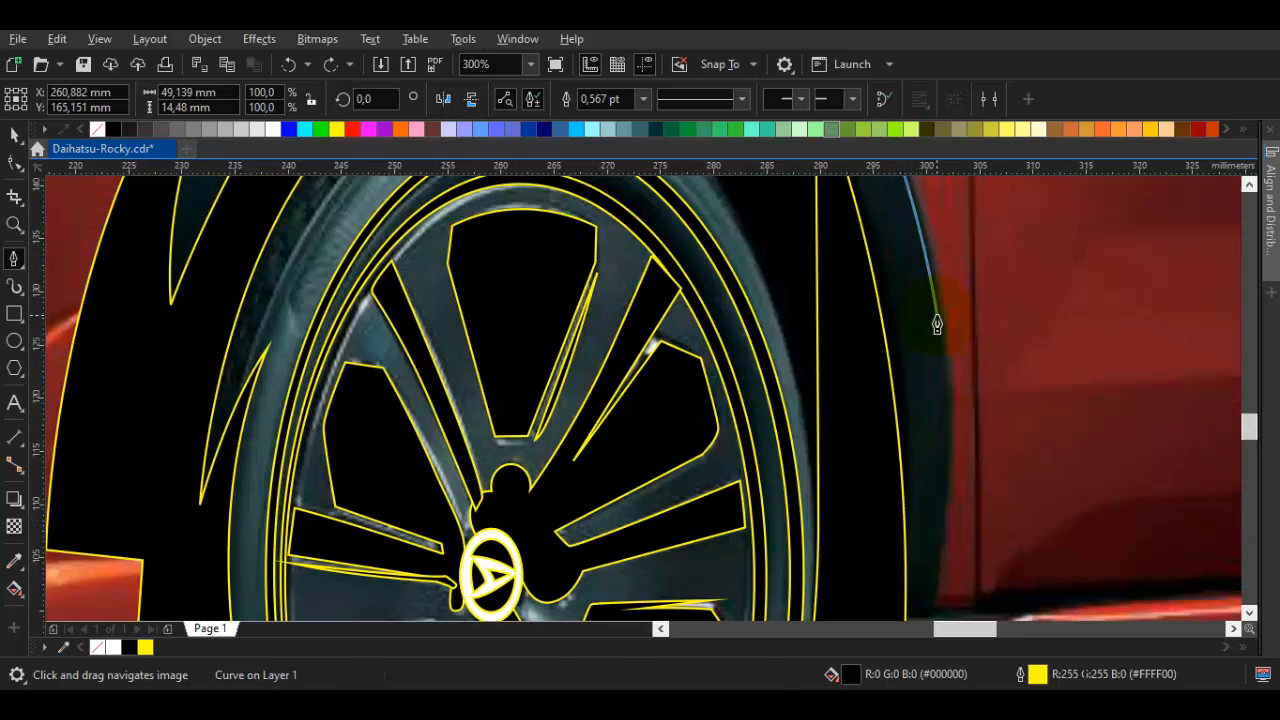
left_click_drag(932, 385, 940, 456)
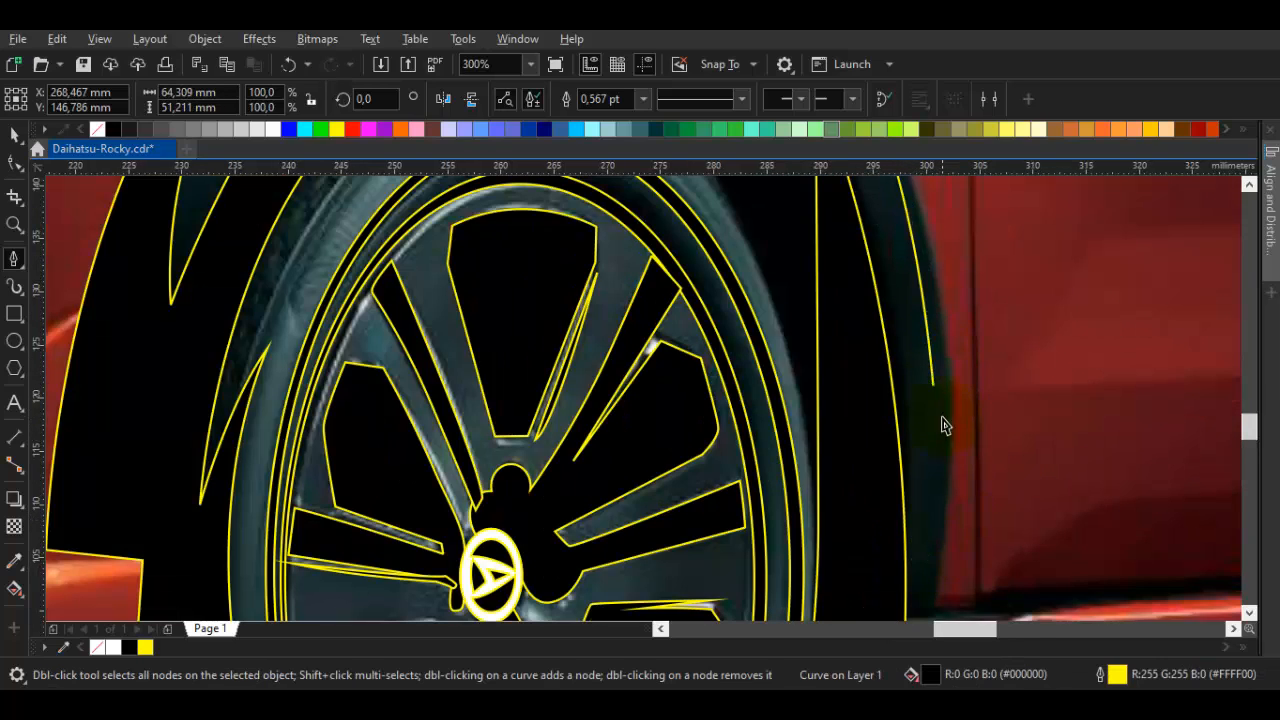
mouse_move(935, 402)
left_mouse_down()
mouse_move(945, 507)
mouse_move(920, 563)
left_mouse_up()
scroll(917, 406, "down", 2)
scroll(850, 396, "up", 2)
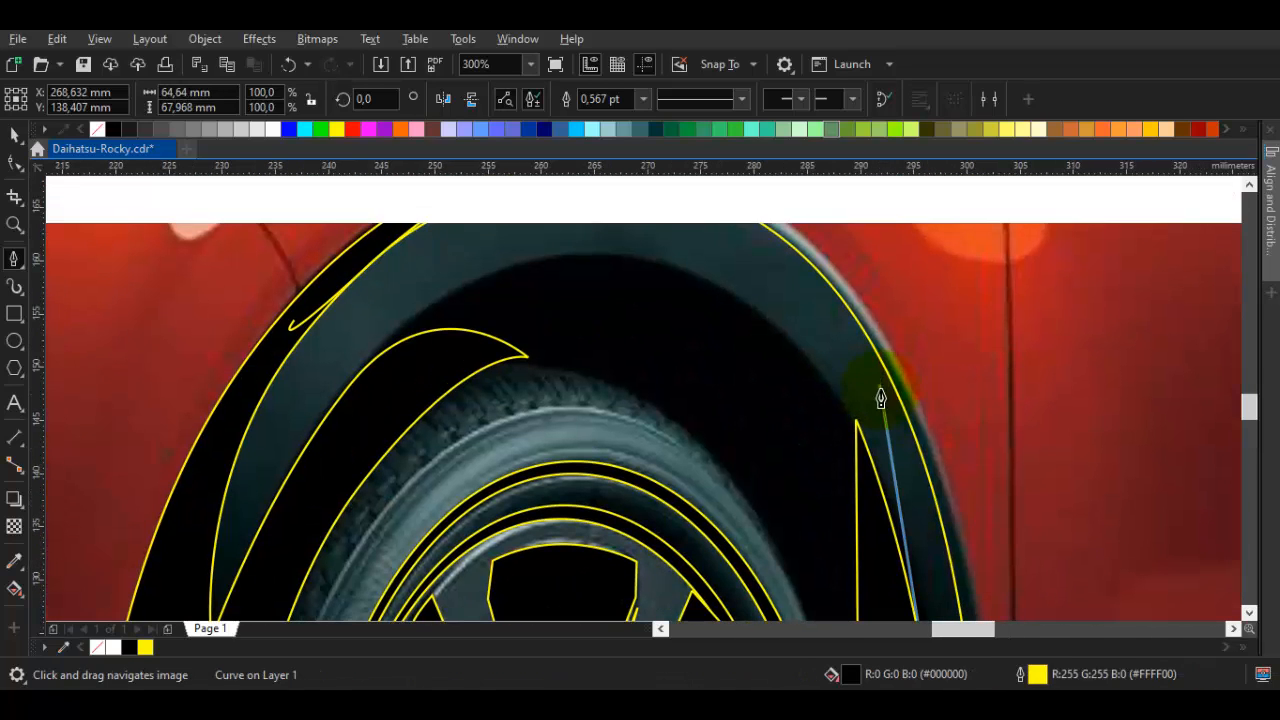
mouse_move(822, 374)
left_mouse_down()
mouse_move(731, 246)
mouse_move(689, 215)
left_mouse_up()
left_click_drag(732, 255, 736, 260)
scroll(800, 330, "down", 2)
scroll(867, 412, "up", 2)
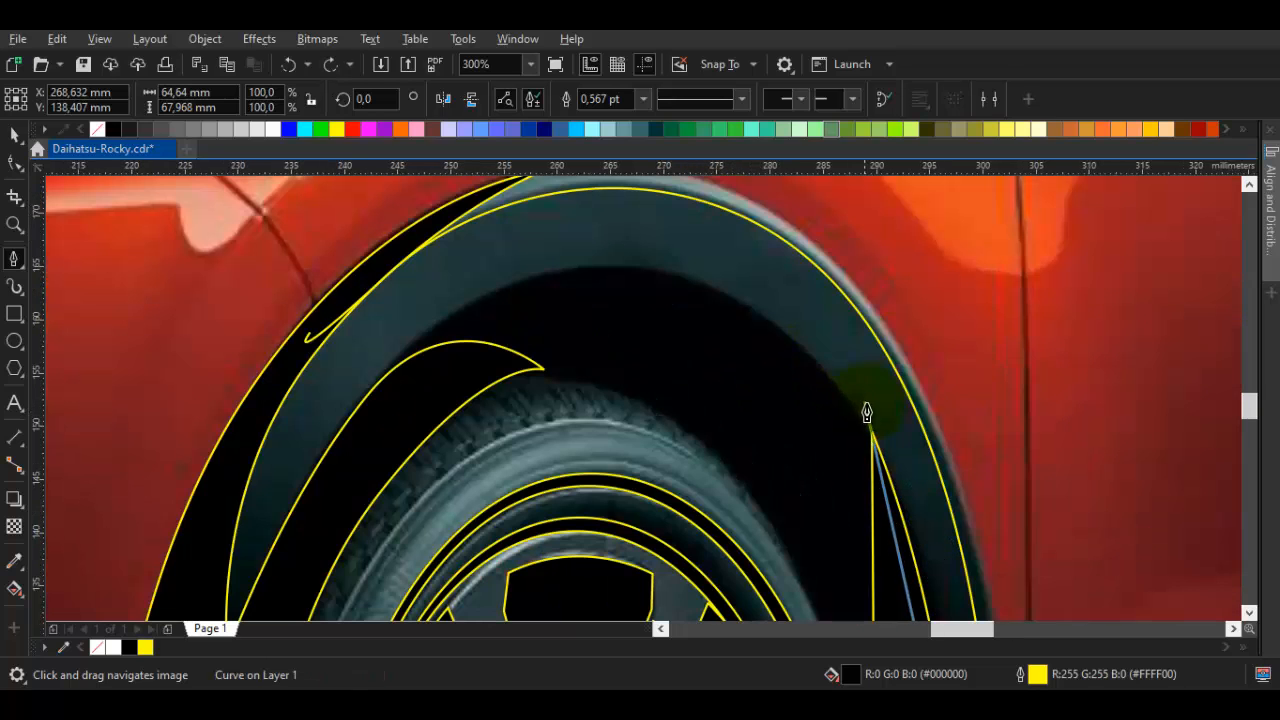
Trace the arch trim's inner edge up its right side, over the top and down into the black shape on its left
mouse_move(857, 399)
left_mouse_down()
mouse_move(768, 290)
mouse_move(760, 259)
left_mouse_up()
left_click_drag(480, 299, 402, 399)
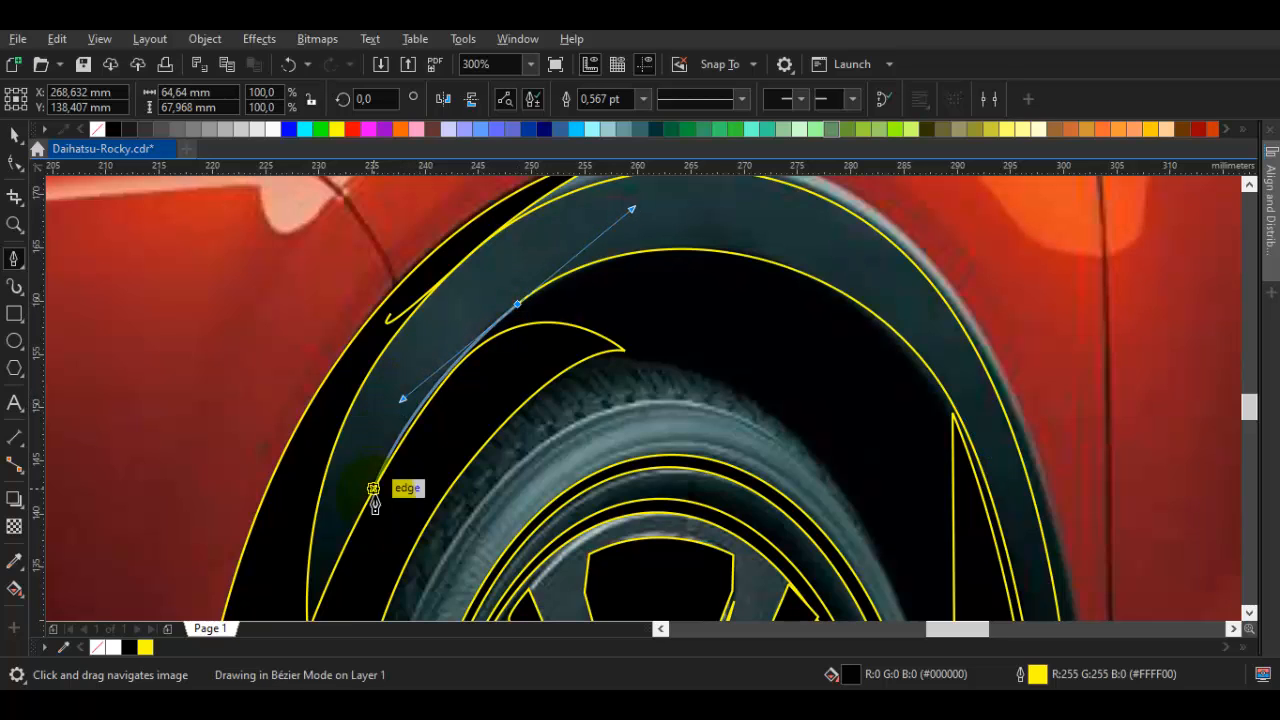
left_click(340, 552)
Follow the front tyre's outer edge over its top and down its right side, about 68.7 mm wide overall
left_click_drag(785, 518, 698, 373)
left_click_drag(784, 393, 852, 605)
scroll(851, 586, "down", 5)
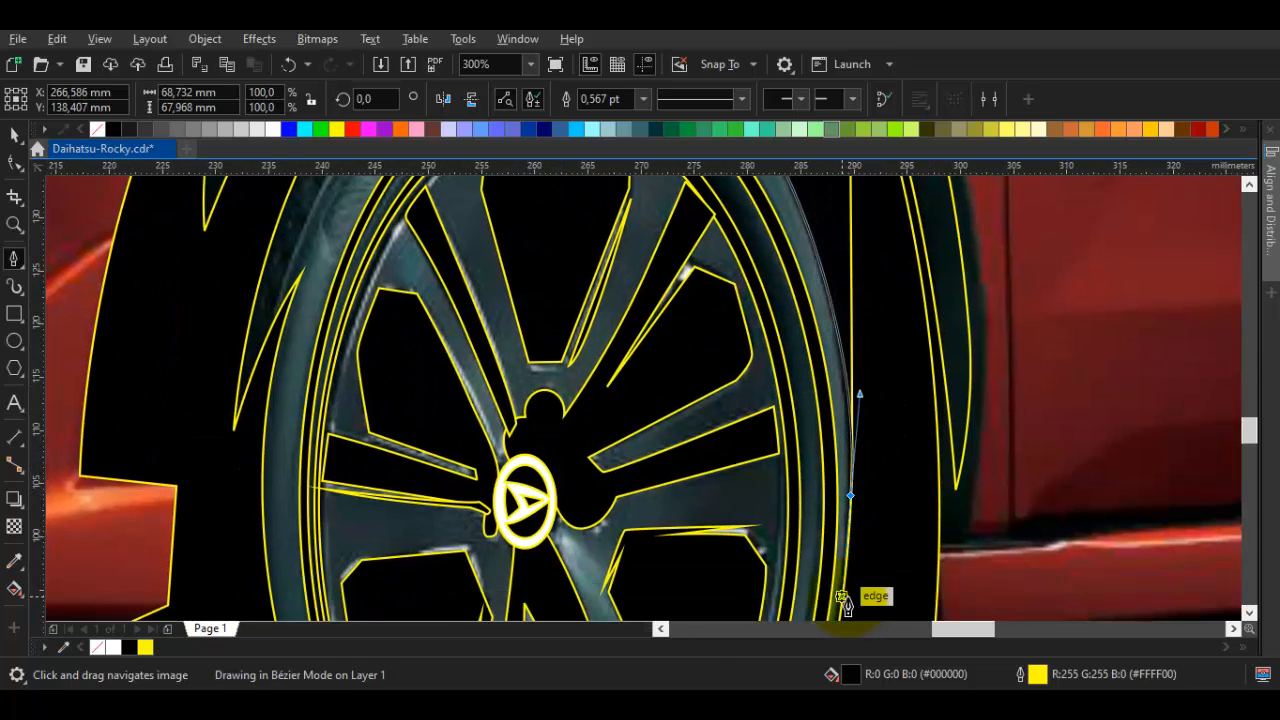
Run the outline under the arch and along the side skirt's upper edge to the rear wheel, about 189.2 by 74.6 mm overall
left_click_drag(977, 550, 814, 465)
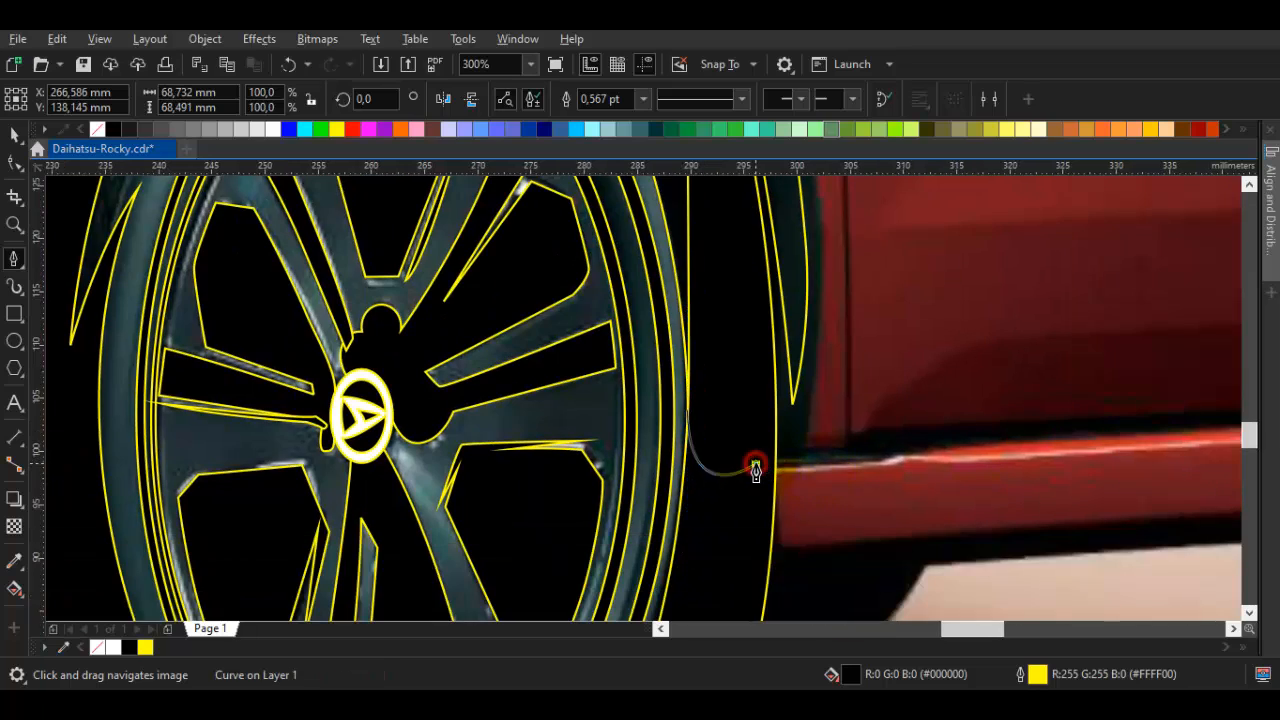
scroll(756, 470, "down", 3)
scroll(871, 423, "up", 1)
scroll(942, 418, "up", 2)
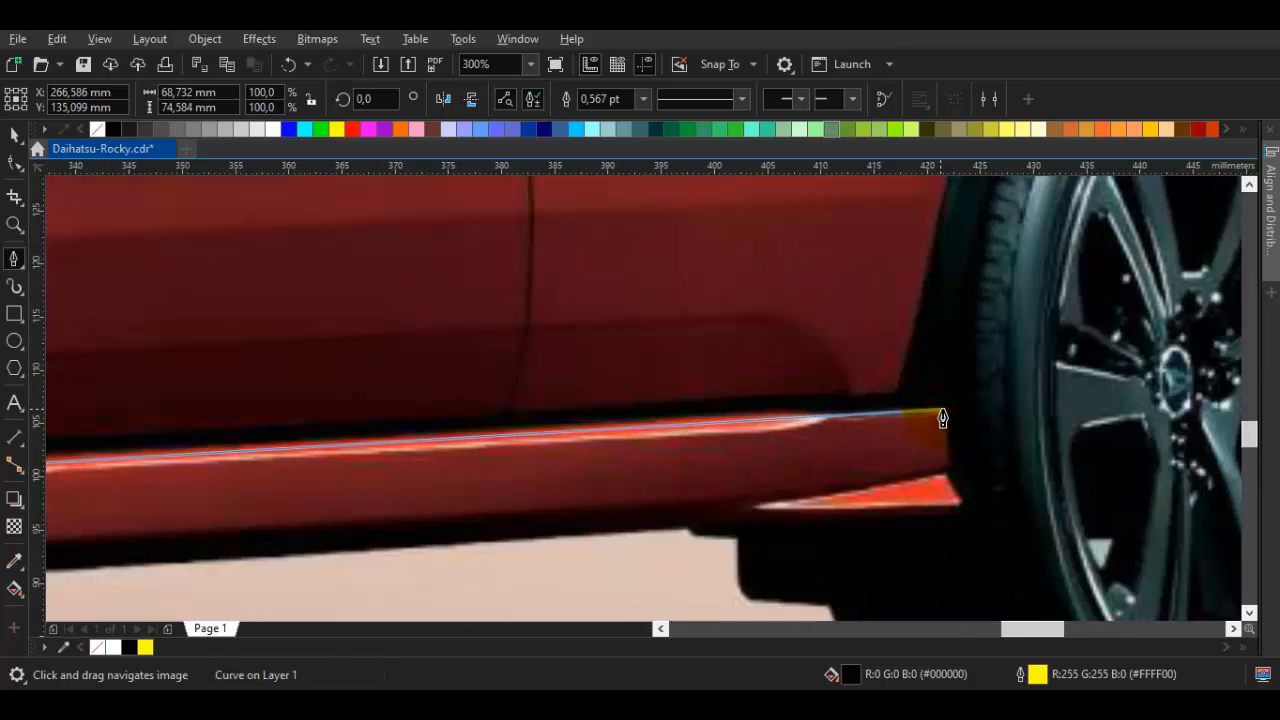
left_click(942, 418)
Return the outline along the bottom of the doors to the front arch and up the arch's outer right edge
scroll(903, 400, "left", 3)
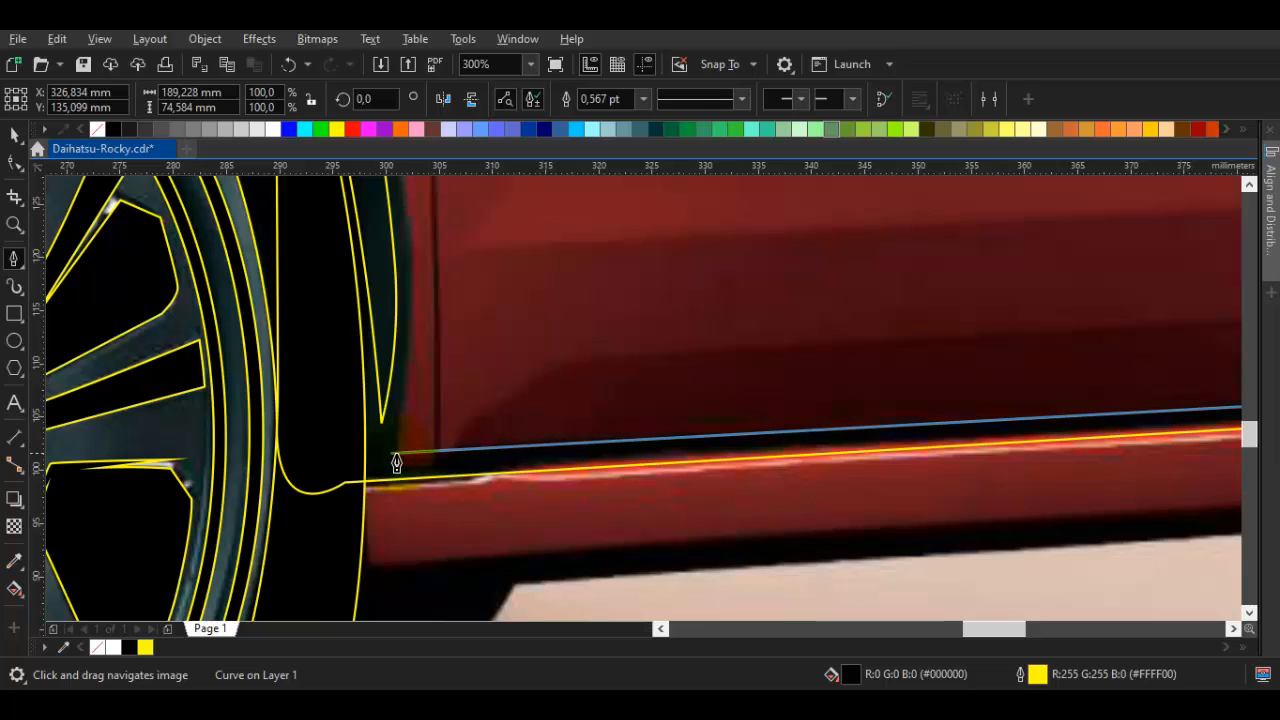
left_click(405, 461)
scroll(399, 386, "down", 2)
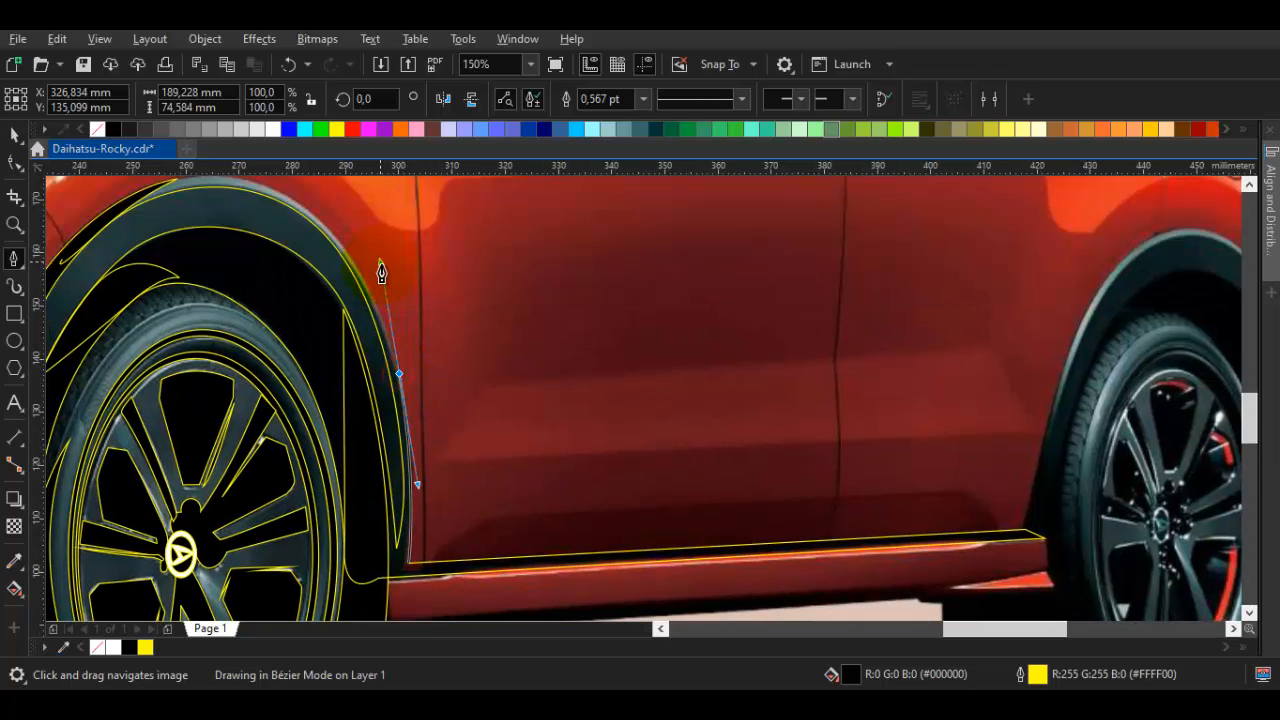
scroll(538, 350, "up", 2)
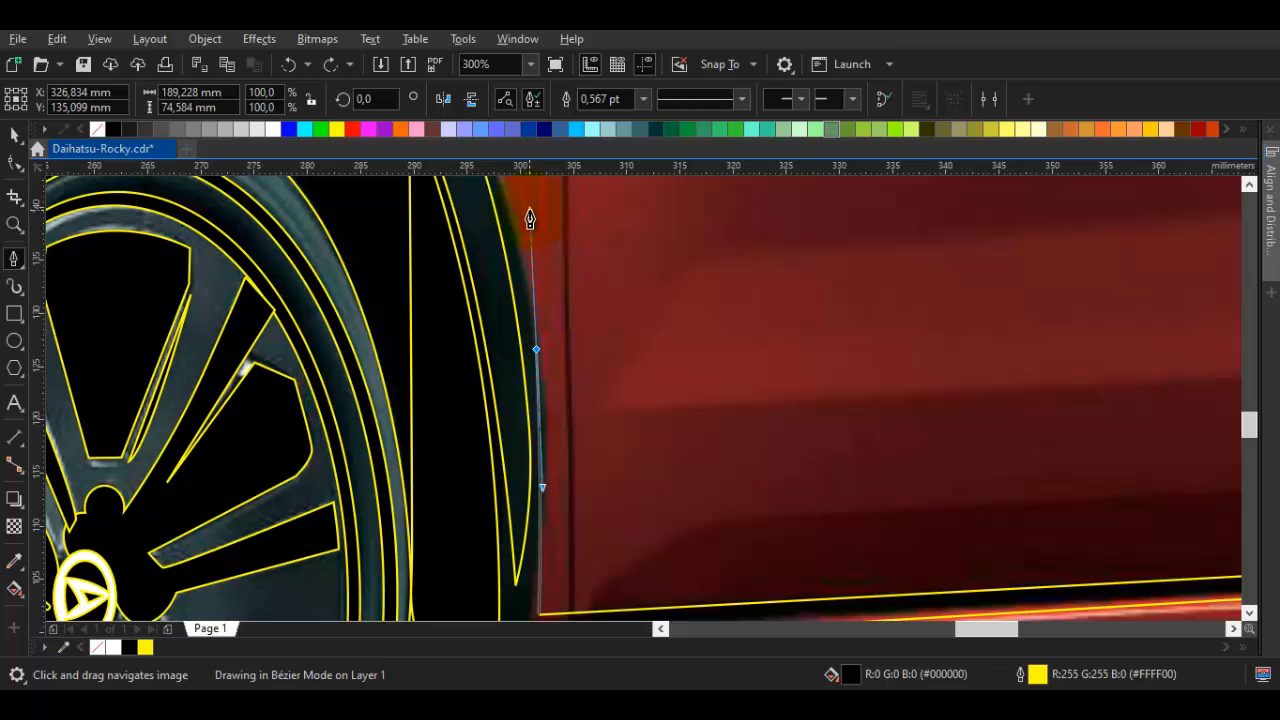
scroll(530, 217, "down", 3)
scroll(503, 286, "up", 3)
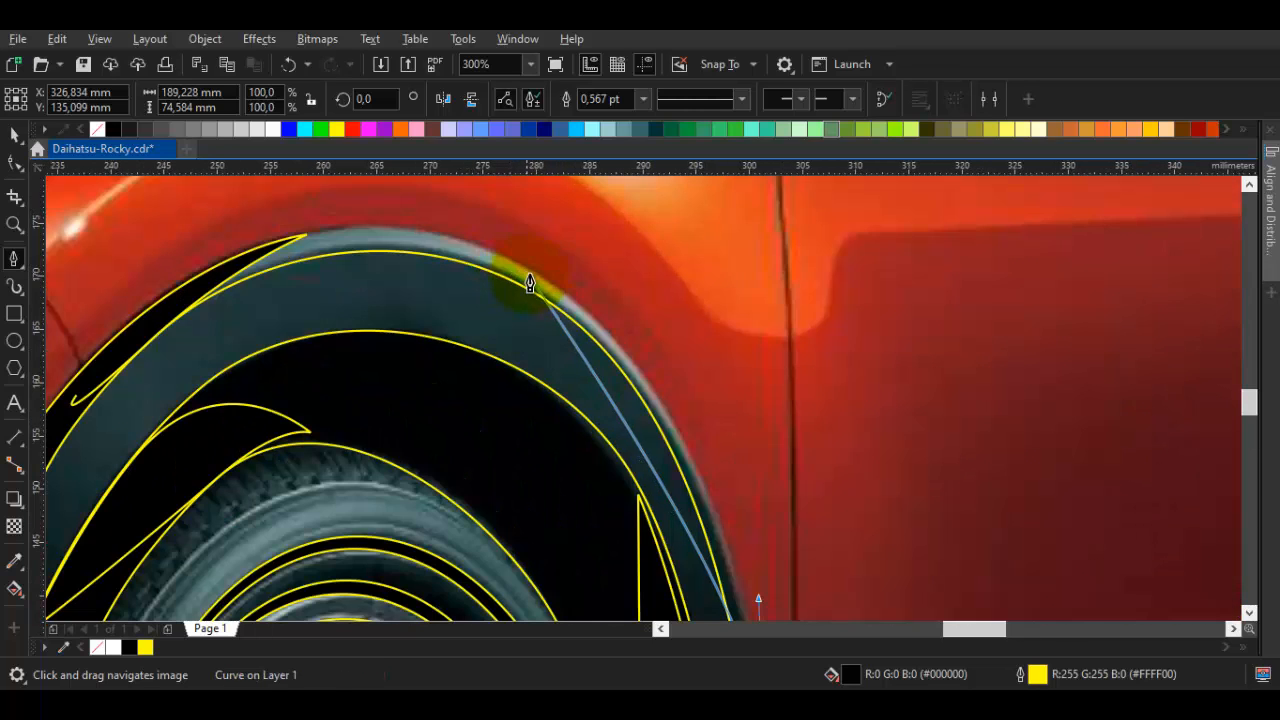
Trace the arch's outer top edge to the left and close the outline, about 189.2 by 76.9 mm overall
left_click_drag(531, 274, 357, 228)
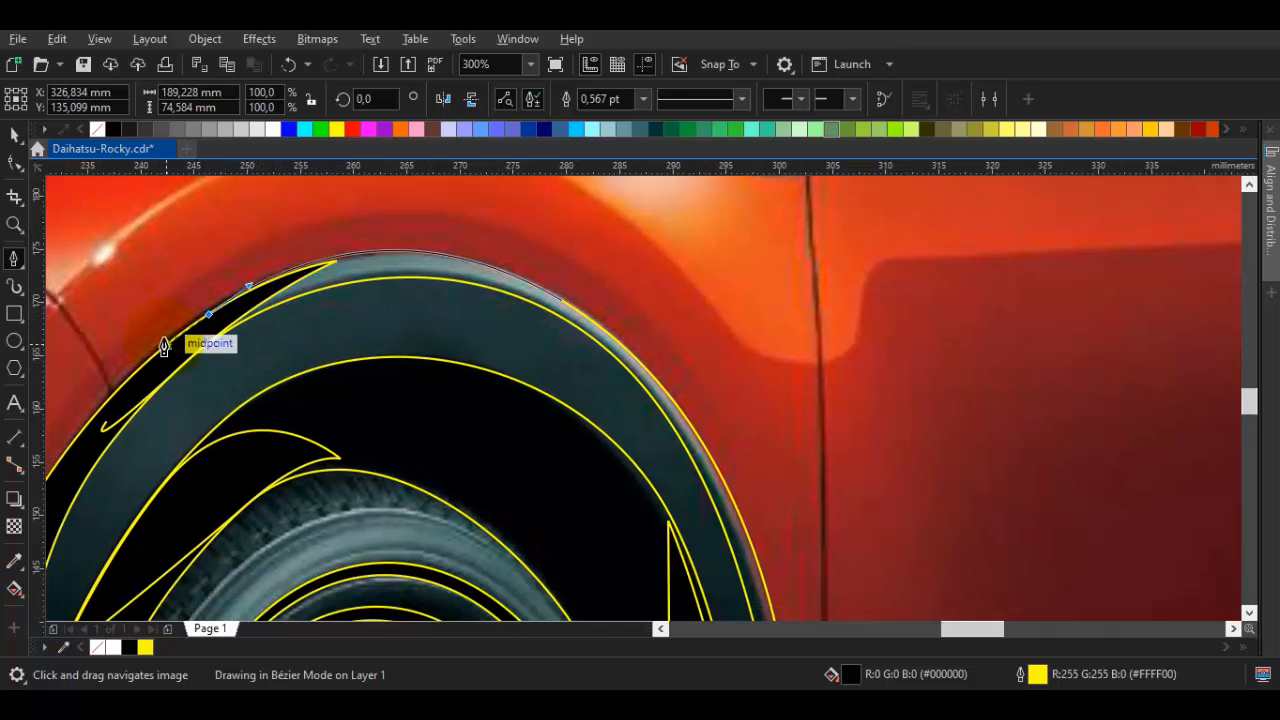
scroll(200, 328, "up", 2)
left_click_drag(210, 325, 107, 400)
scroll(107, 400, "down", 2)
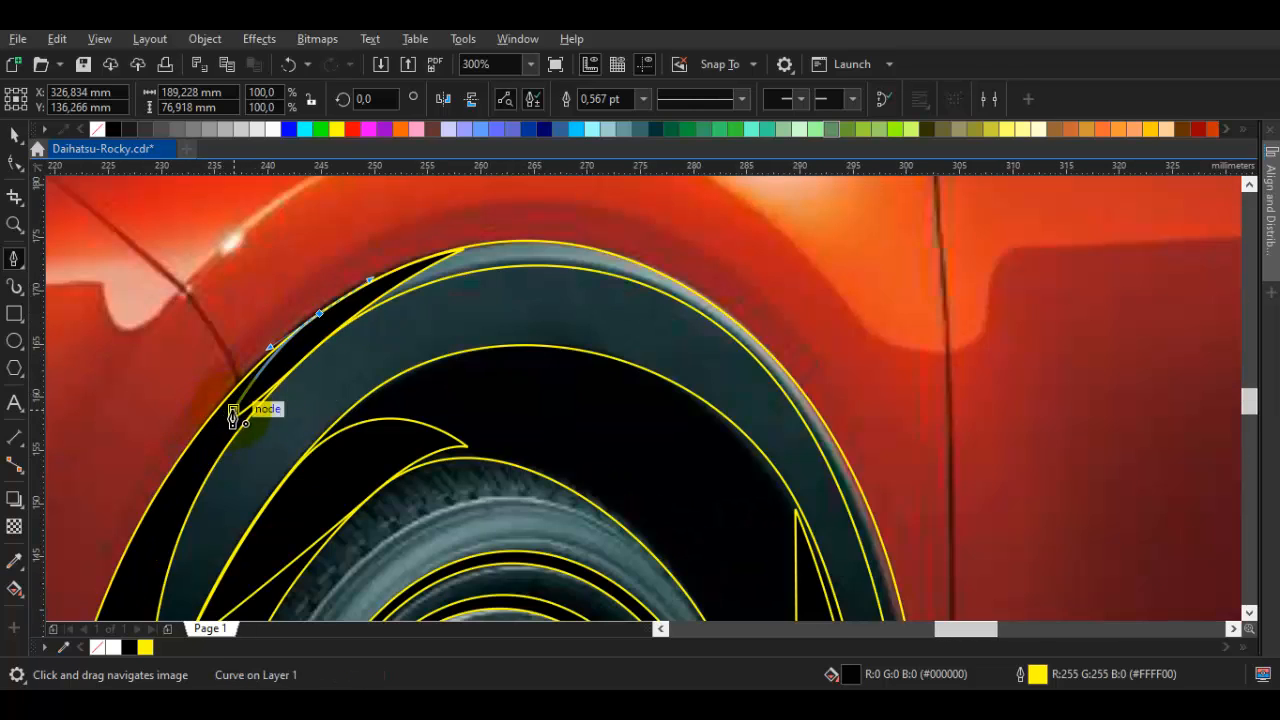
left_click(233, 414)
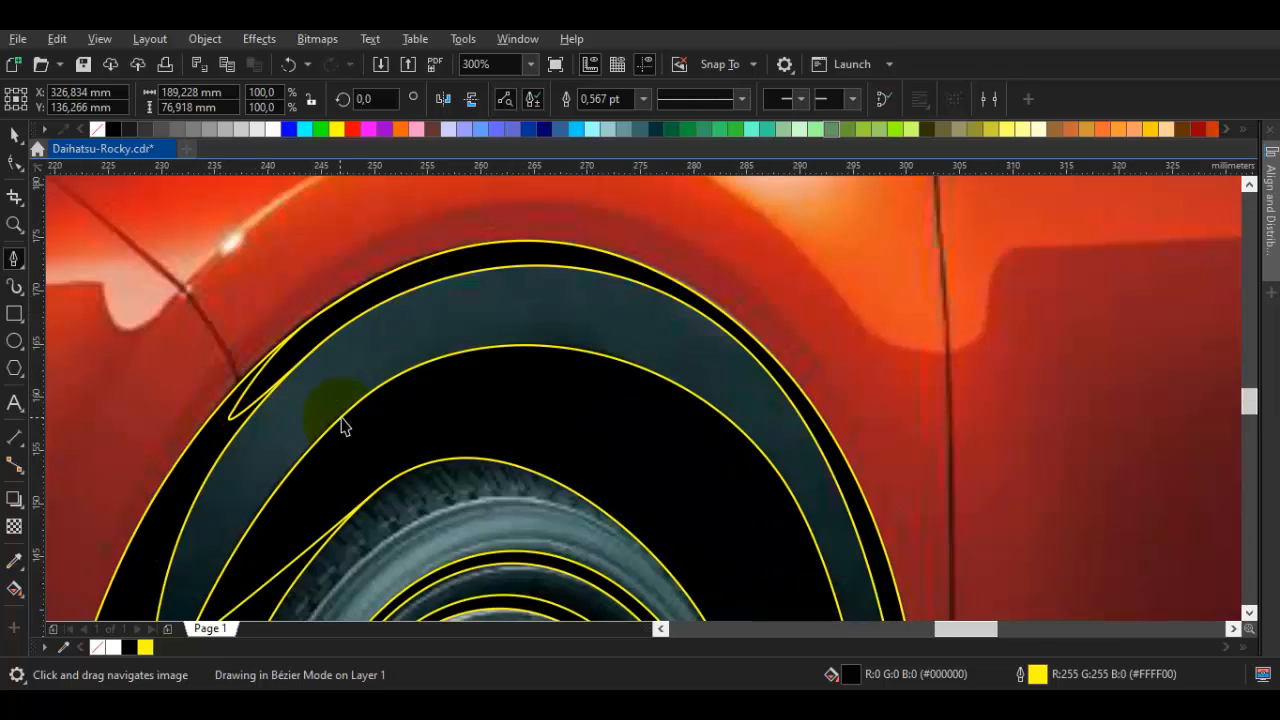
Remove the yellow outlines from the traced shapes and save the drawing
right_click(100, 130)
key("ctrl+s")
scroll(300, 232, "down", 1)
key("ctrl+a")
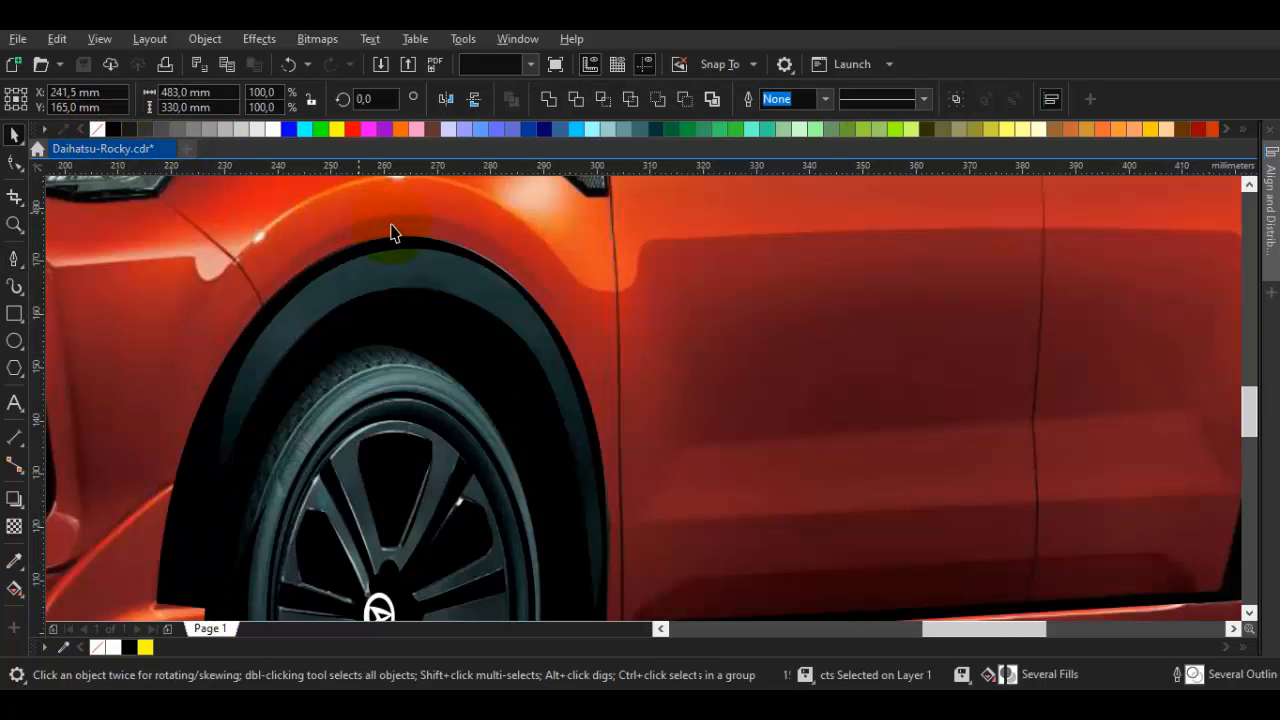
Try to reshape the upper-left edge of the black front arch shape by editing its nodes
key("Escape")
right_click(395, 203)
left_click(451, 297)
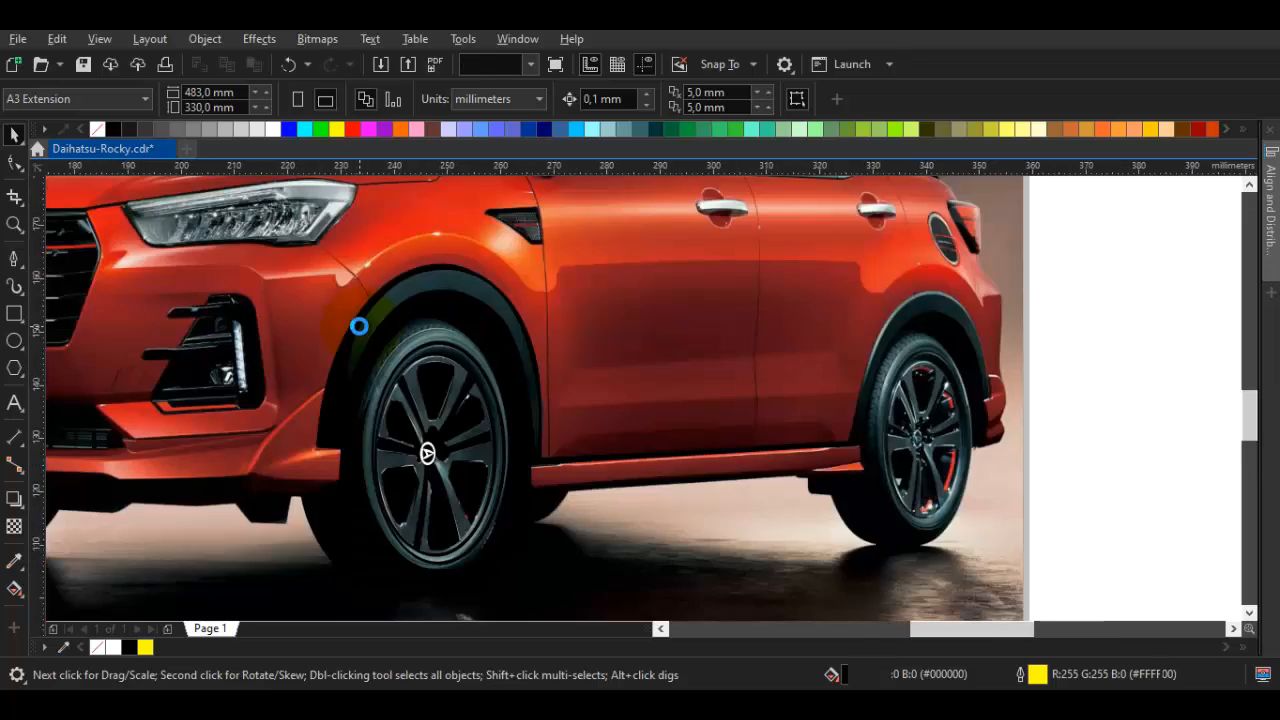
key("ctrl+z")
scroll(359, 326, "up", 1)
left_click(354, 323)
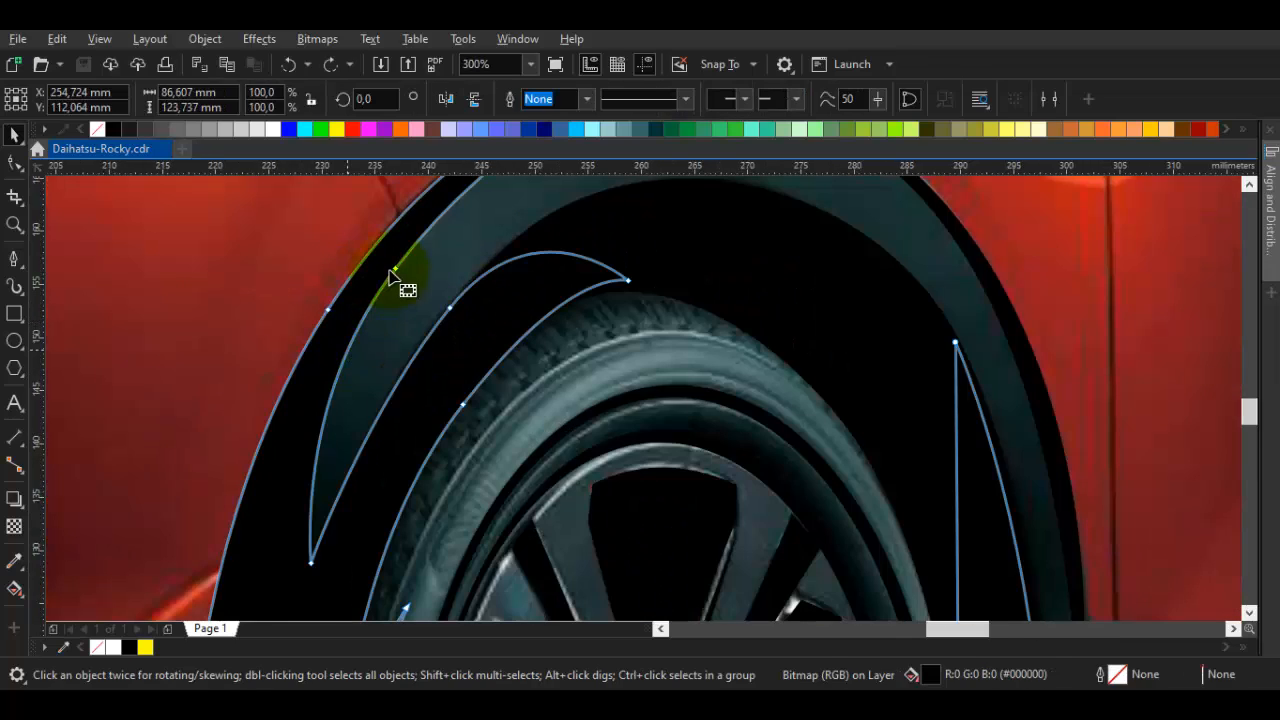
key("F10")
left_click_drag(391, 273, 335, 382)
left_click(337, 380)
left_click(340, 388)
scroll(438, 350, "down", 1)
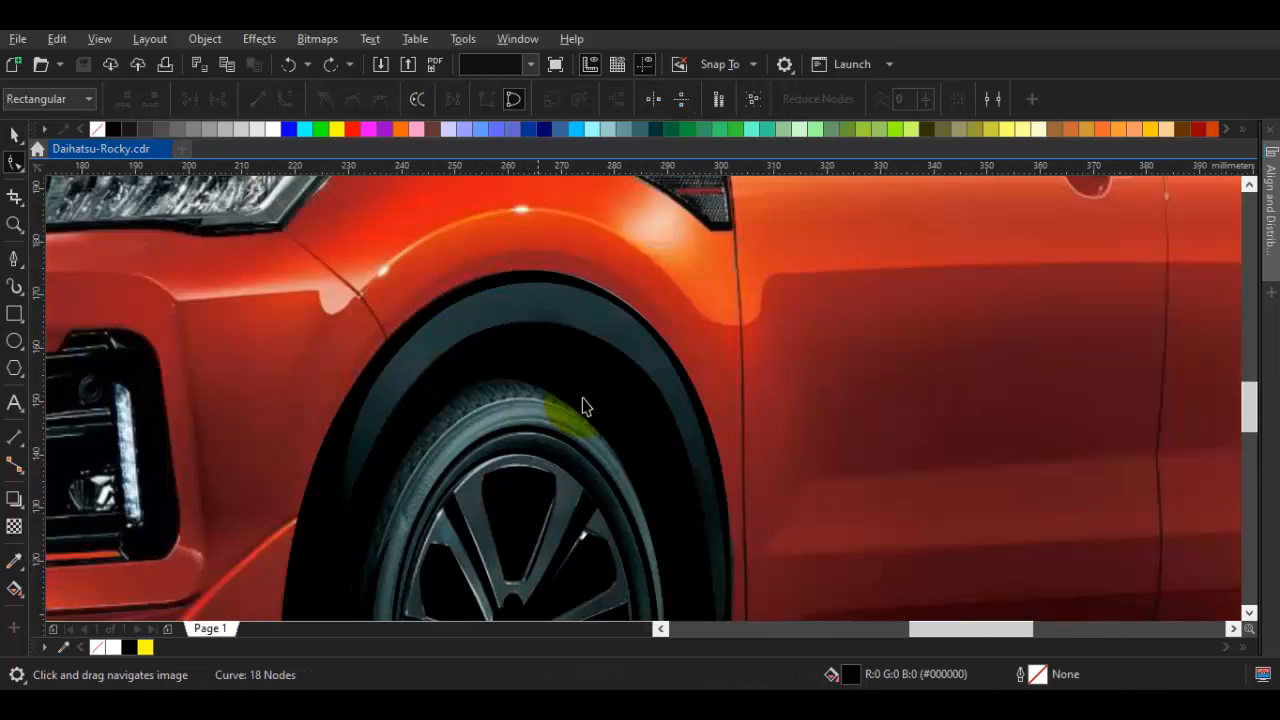
Start an outline down the inside of the arch trim's right side to the side skirt, about 12.8 by 57.8 mm
key("space")
key("Escape")
left_click_drag(690, 455, 540, 295)
key("p")
left_click(560, 491)
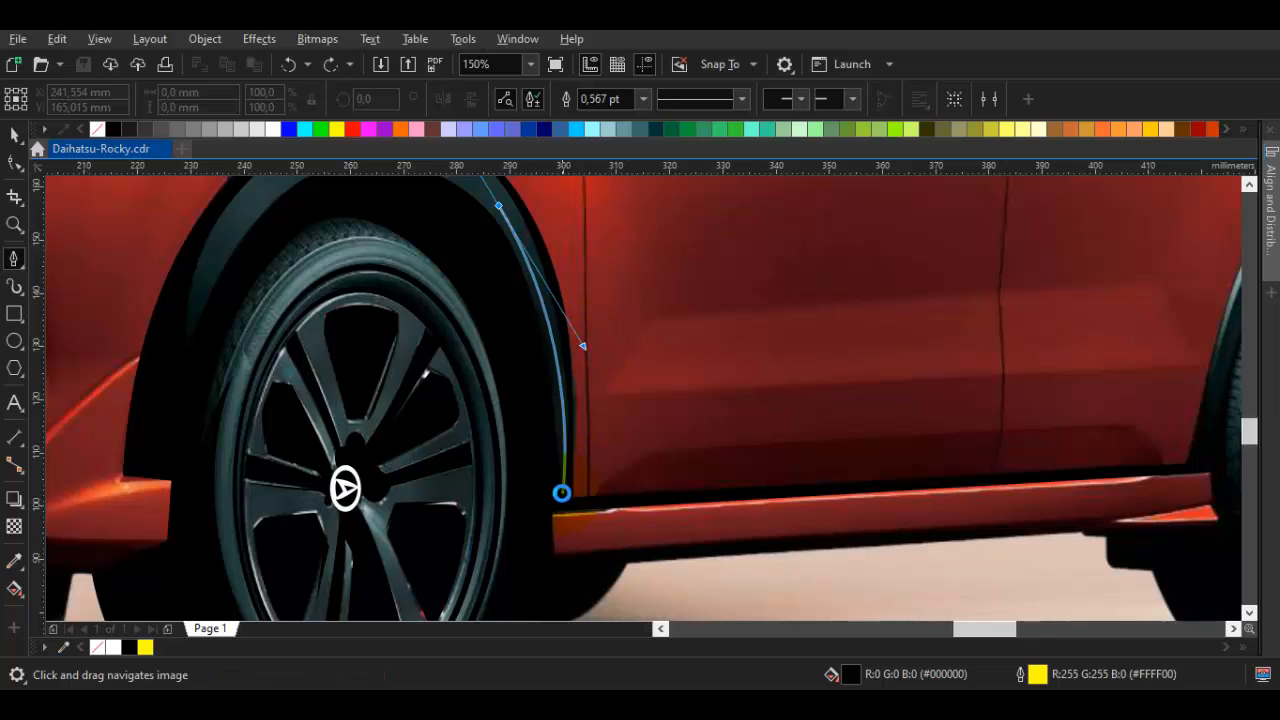
scroll(585, 491, "up", 1)
left_click(587, 438)
scroll(586, 437, "down", 1)
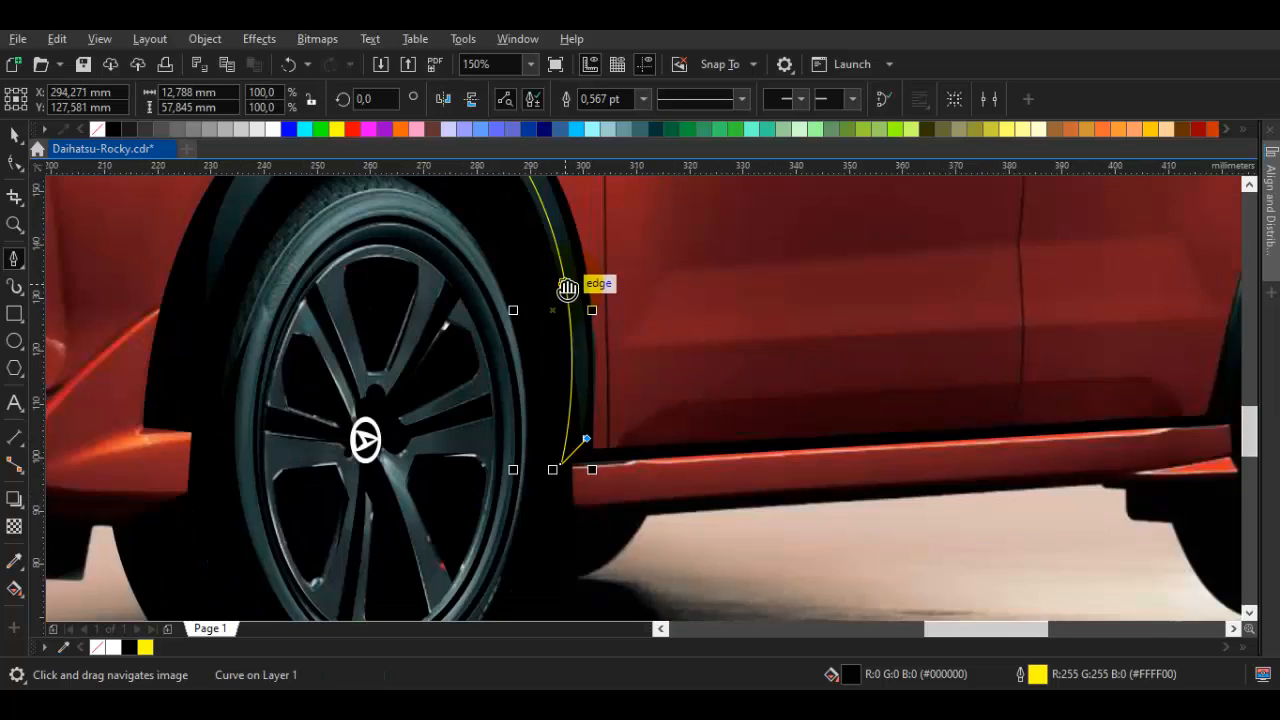
Close the sliver with a curve up the trim's outer side, about 12.9 by 57.8 mm overall, and remove its outline
left_click_drag(568, 287, 554, 384)
left_click_drag(506, 252, 562, 318)
left_click_drag(585, 362, 587, 366)
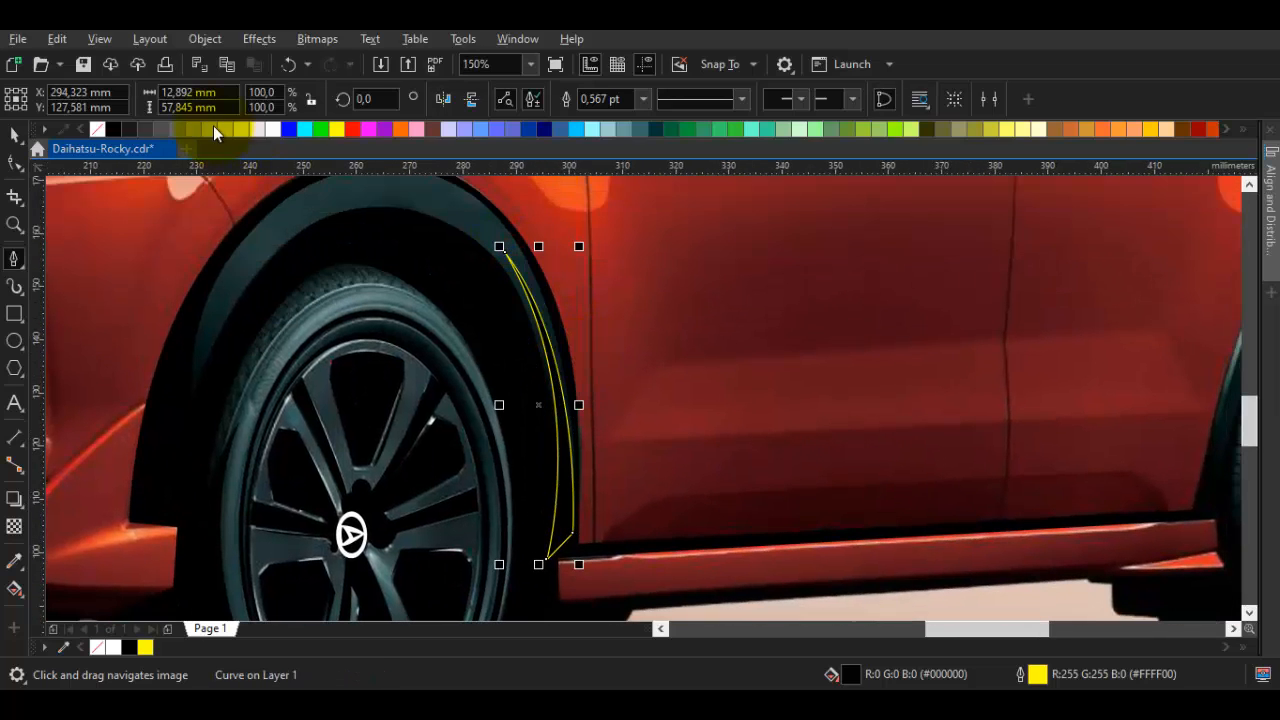
left_click(700, 343)
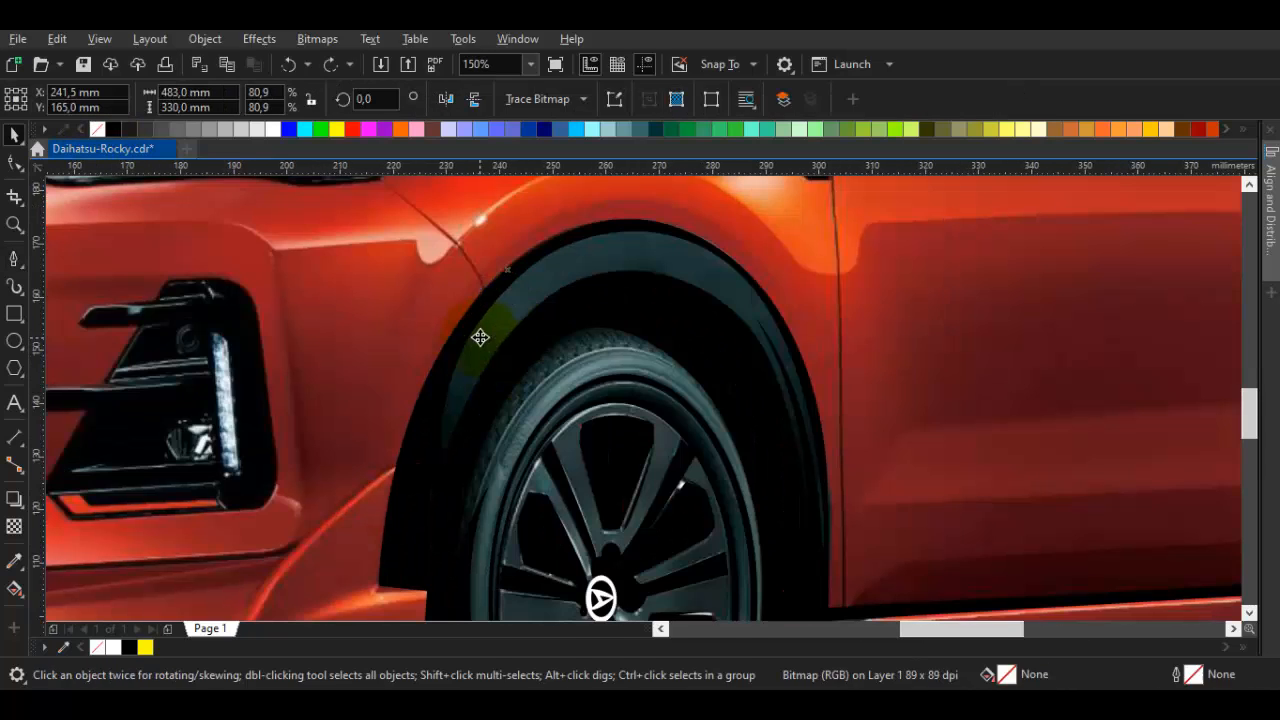
Draw a tapered black sliver down the left side of the front arch trim, from its upper curve towards the tyre
key("F5")
scroll(480, 337, "up", 1)
left_click_drag(491, 329, 506, 297)
left_click_drag(573, 234, 382, 426)
left_click_drag(401, 584, 450, 285)
left_click_drag(472, 215, 448, 348)
left_click_drag(518, 227, 332, 418)
Fine-tune the left sliver's nodes, remove its yellow outline, save the drawing and clear the selection
key("space")
key("F10")
key("space")
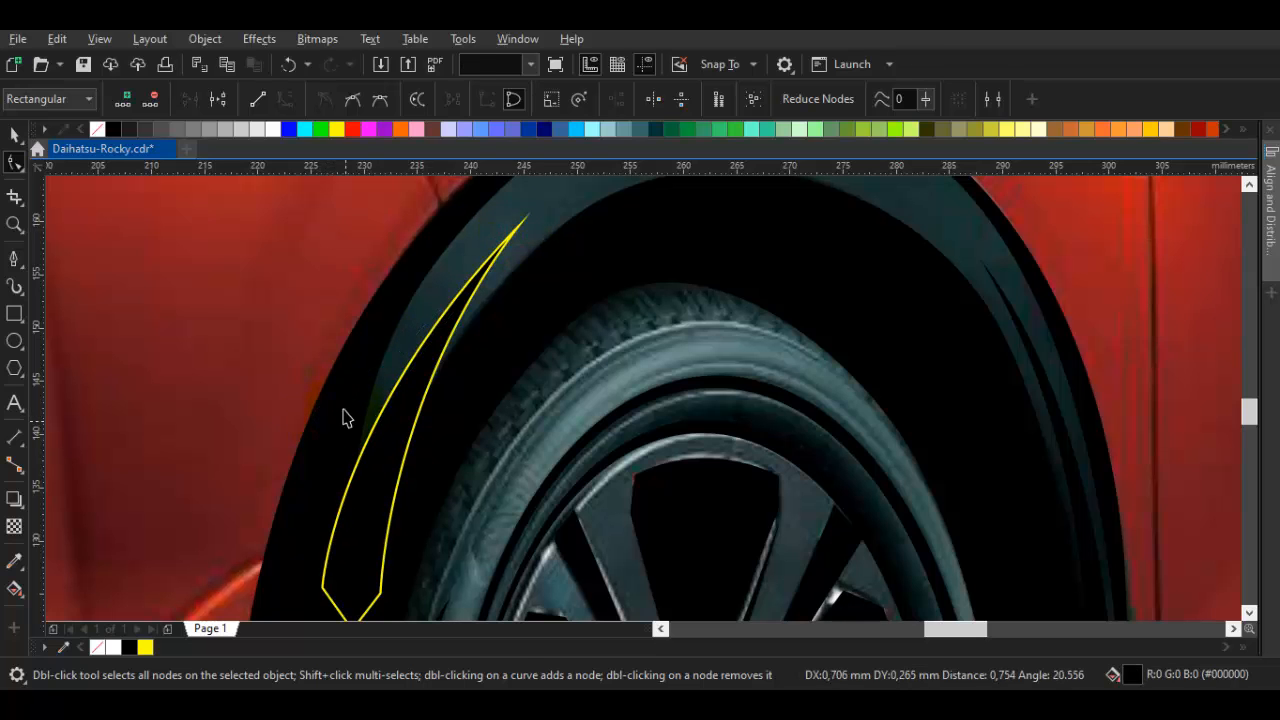
right_click(97, 130)
key("ctrl+s")
left_click(181, 224)
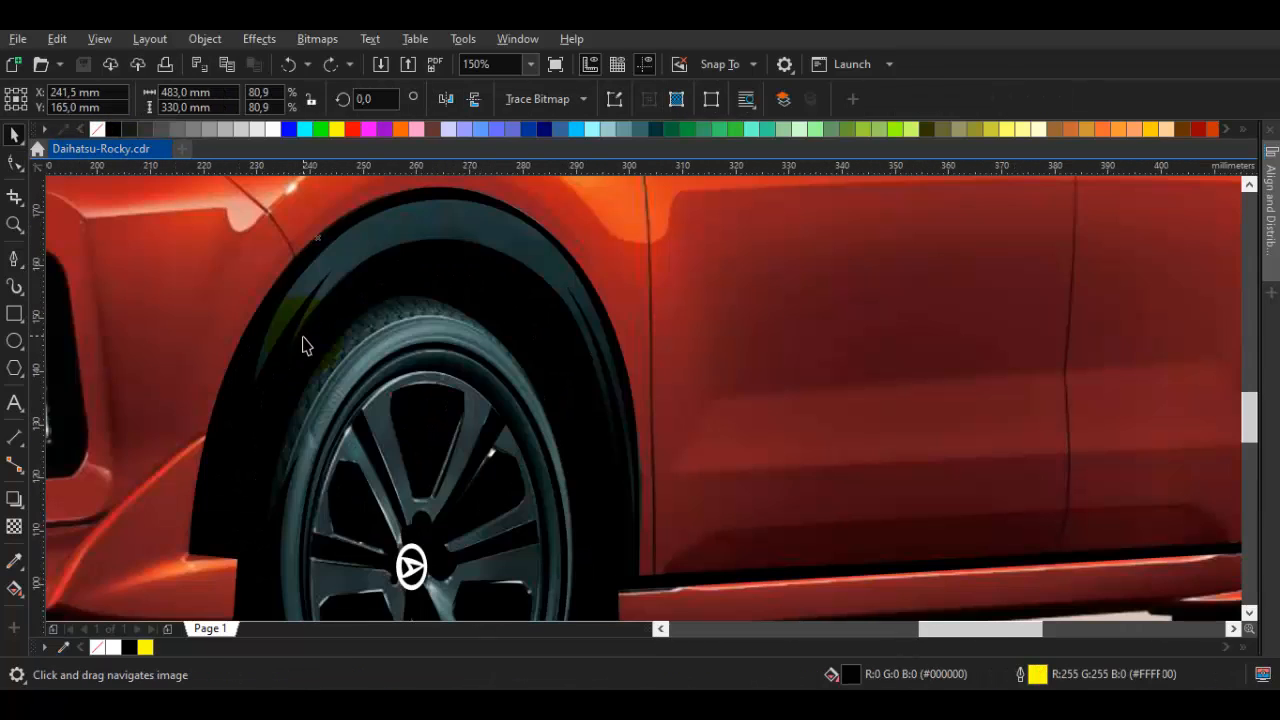
scroll(355, 347, "down", 1)
key("Escape")
left_click_drag(303, 437, 397, 423)
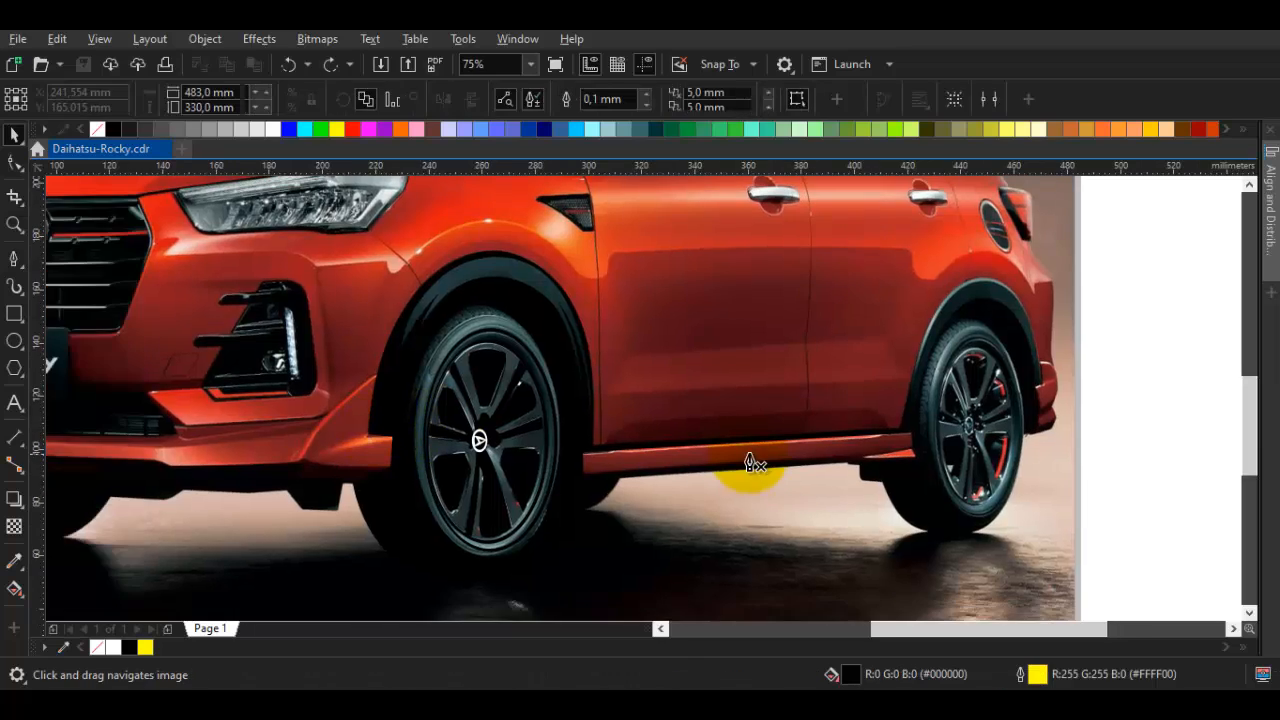
left_click_drag(754, 460, 620, 506)
left_click_drag(824, 519, 968, 491)
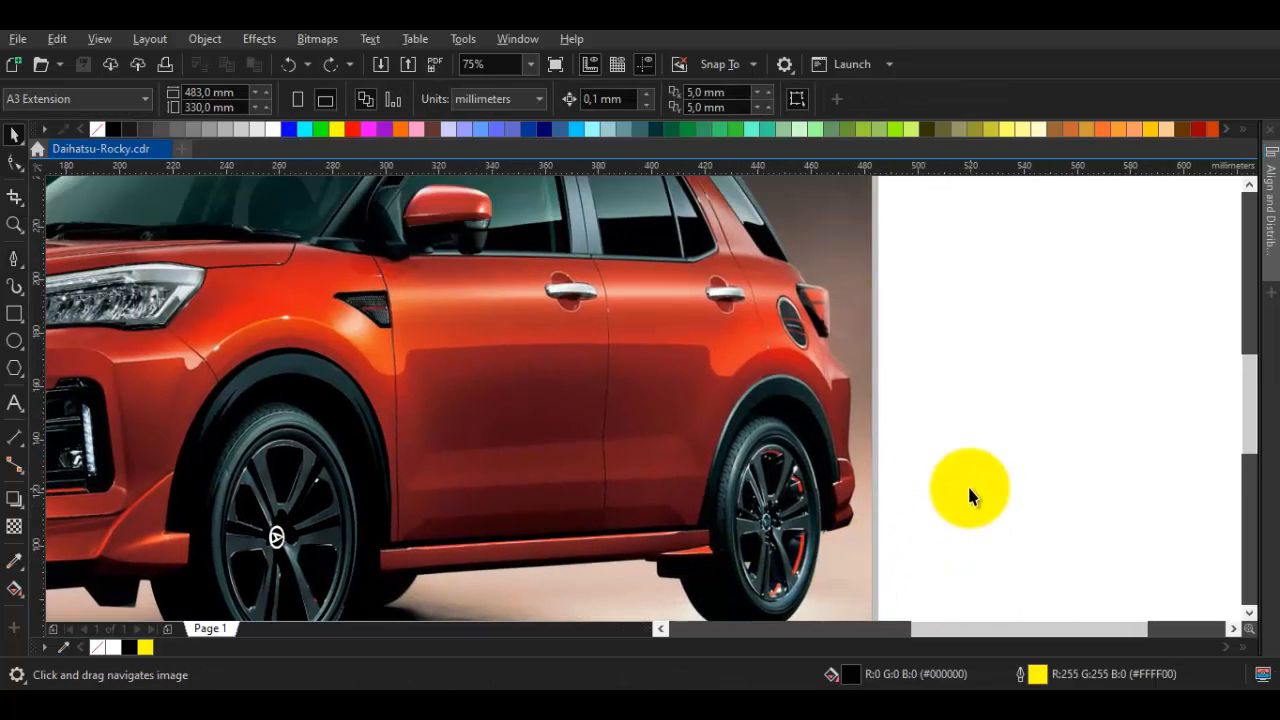
Give every object a yellow outline and remove all the outlines again to compare the traced shapes with the photo
key("ctrl+a")
right_click(339, 131)
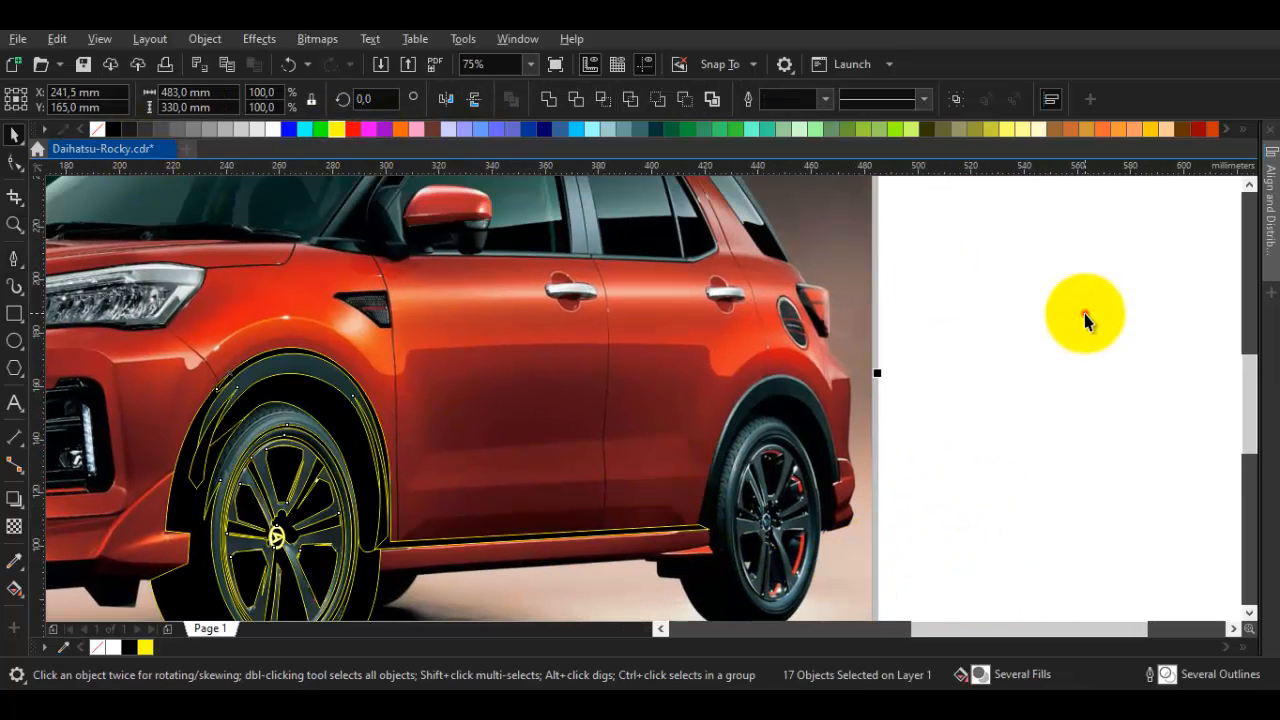
left_click(1086, 316)
key("space")
left_click_drag(896, 327, 996, 284)
key("space")
key("ctrl+a")
right_click(98, 130)
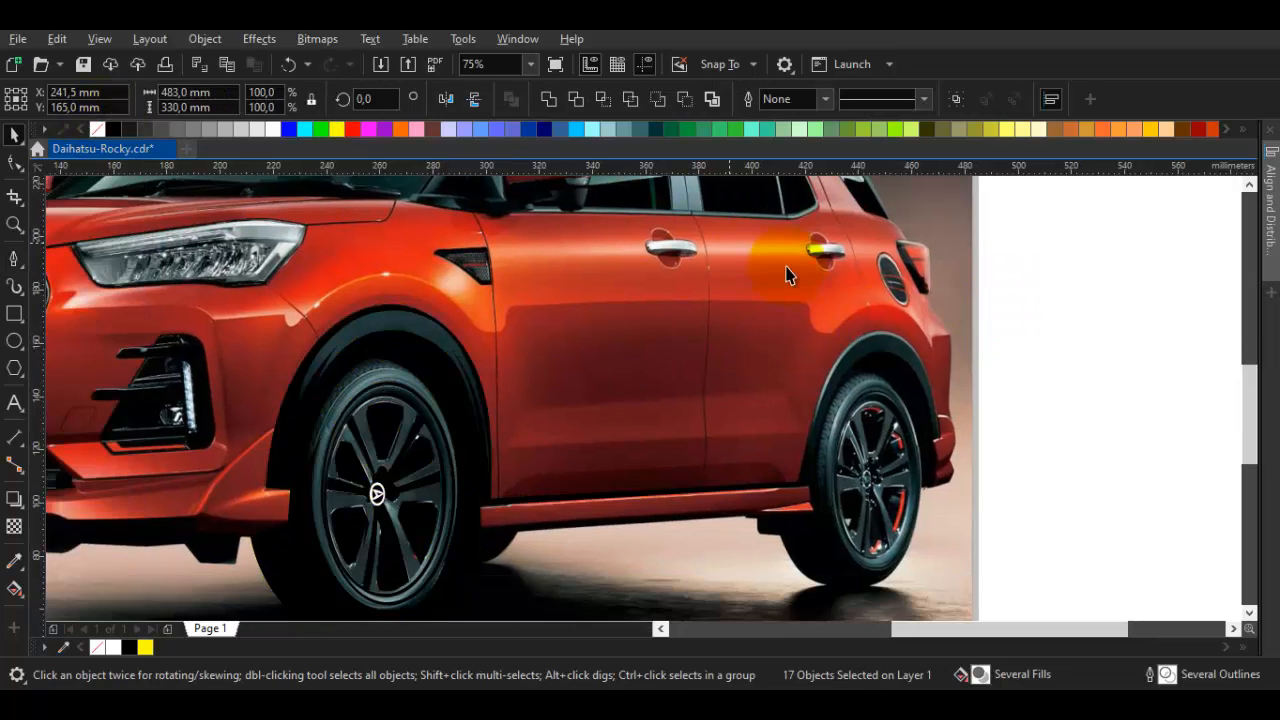
left_click(1061, 362)
key("space")
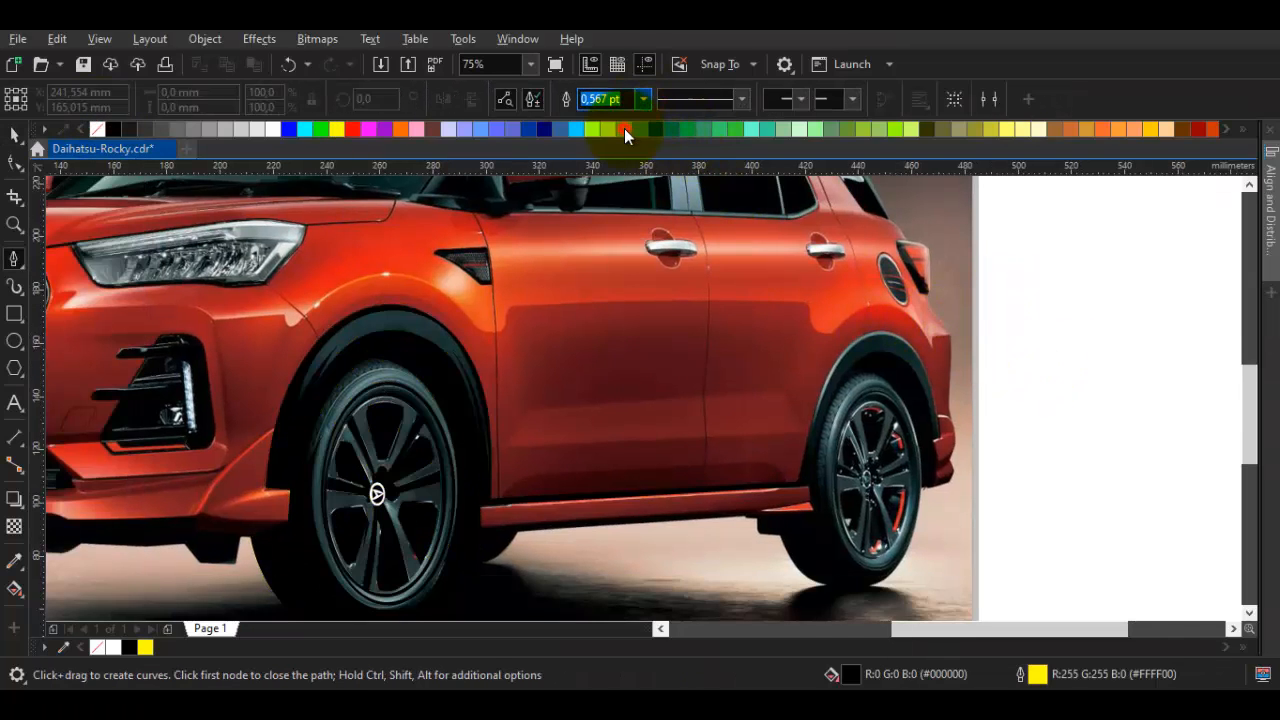
Apply a yellow outline to all objects in the drawing and clear the selection
key("space")
key("ctrl+a")
right_click(337, 129)
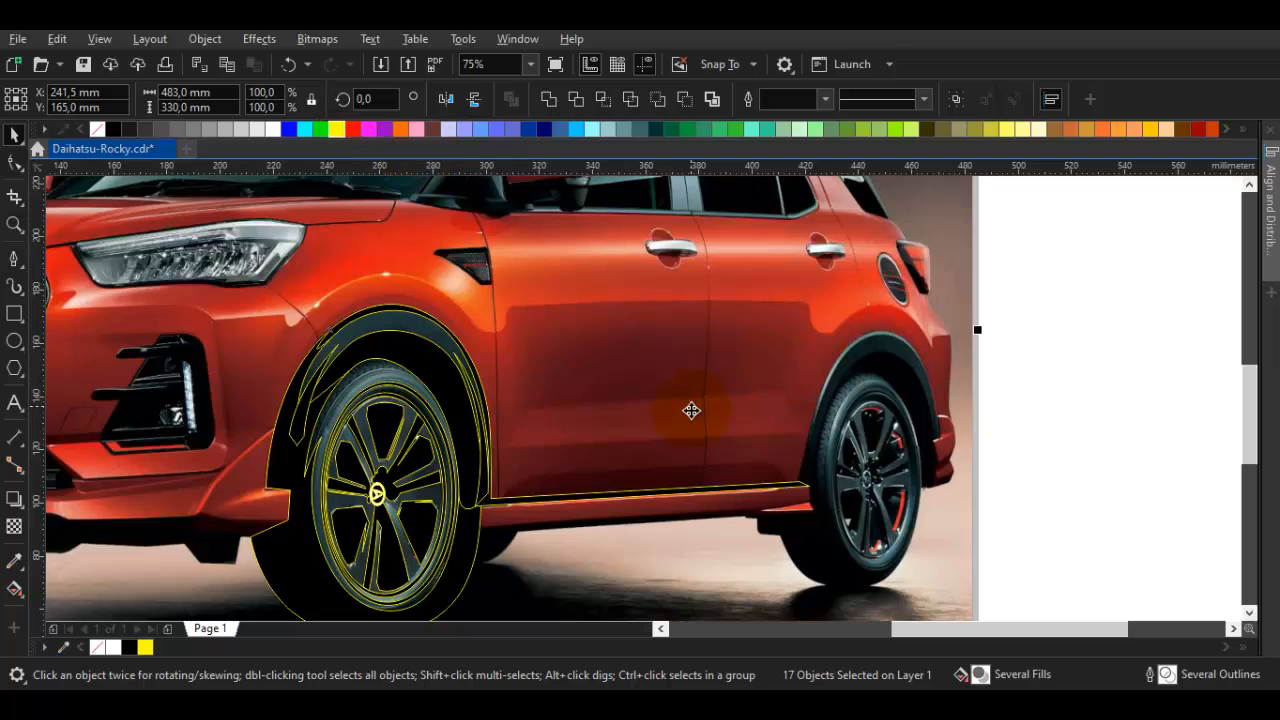
key("space")
left_click_drag(803, 512, 926, 509)
key("space")
key("Escape")
Start an outline along the lower edge of the red panel ahead of the front wheel, curving up its front edge into the arch
scroll(524, 412, "up", 1)
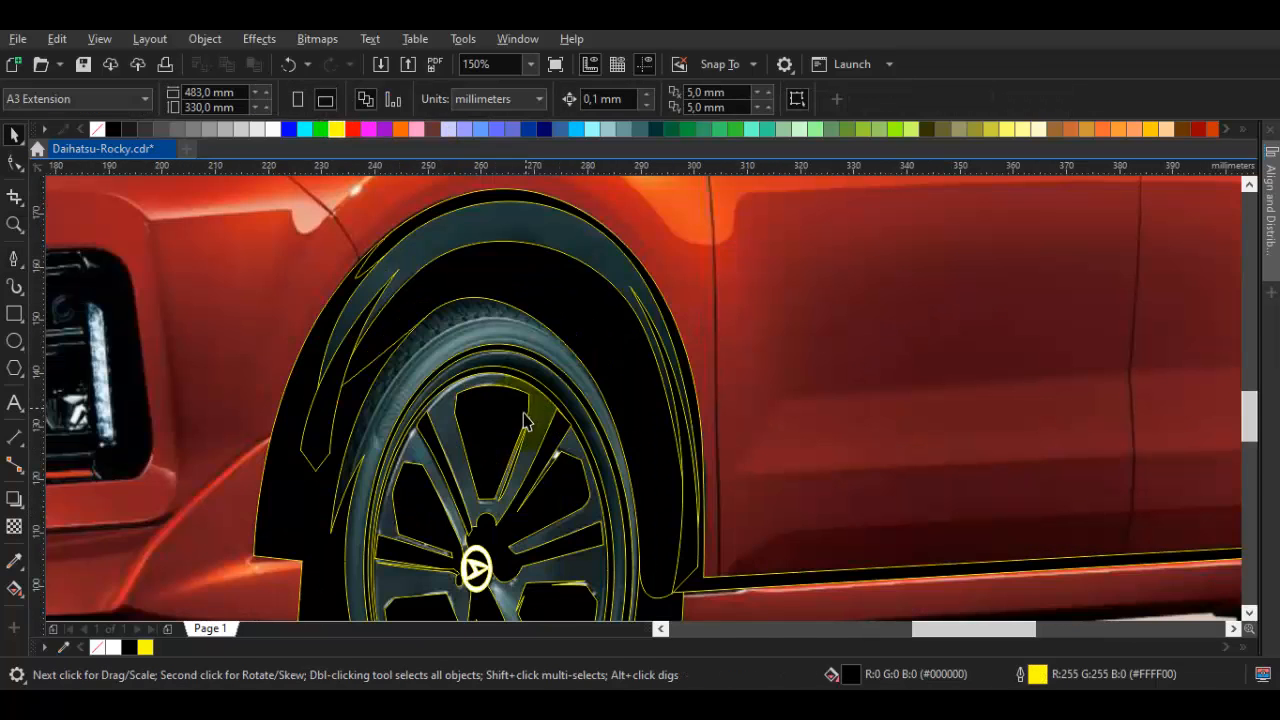
scroll(490, 405, "up", 1)
scroll(586, 380, "down", 1)
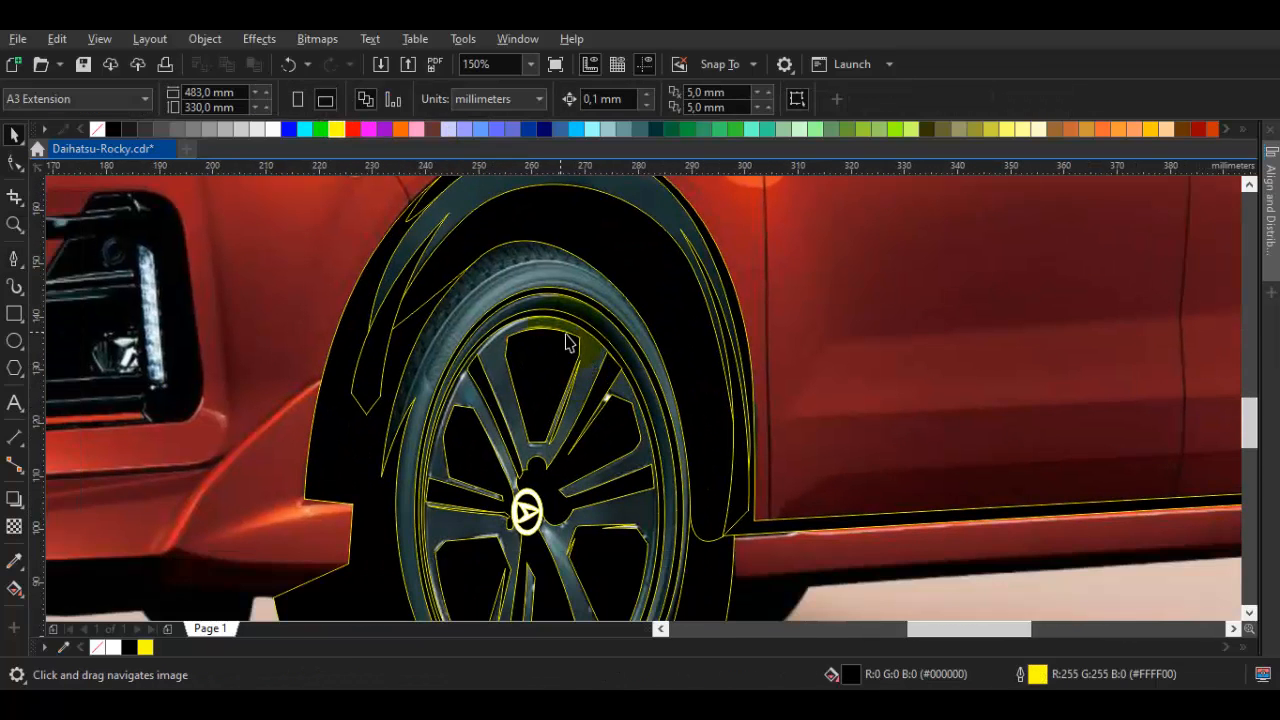
scroll(458, 327, "down", 1)
left_click_drag(594, 320, 947, 413)
left_click_drag(752, 402, 838, 380)
key("space")
scroll(717, 522, "up", 2)
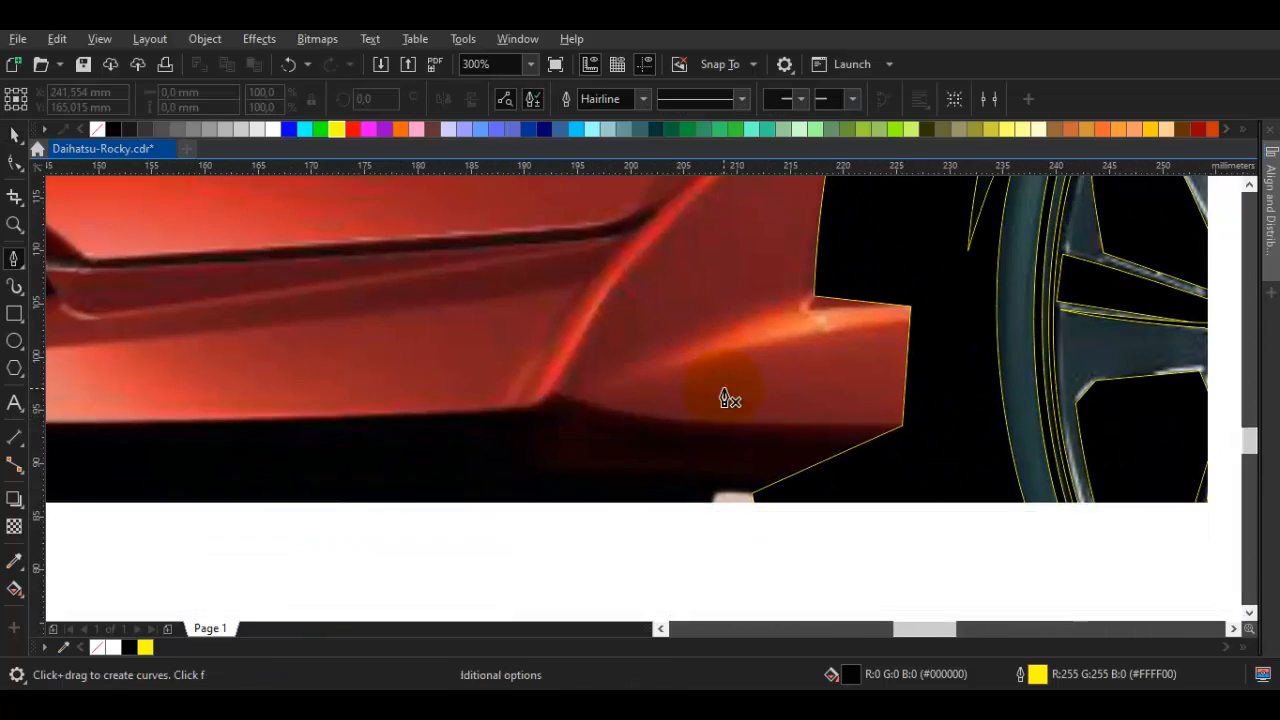
left_click(936, 426)
left_click_drag(610, 440, 608, 425)
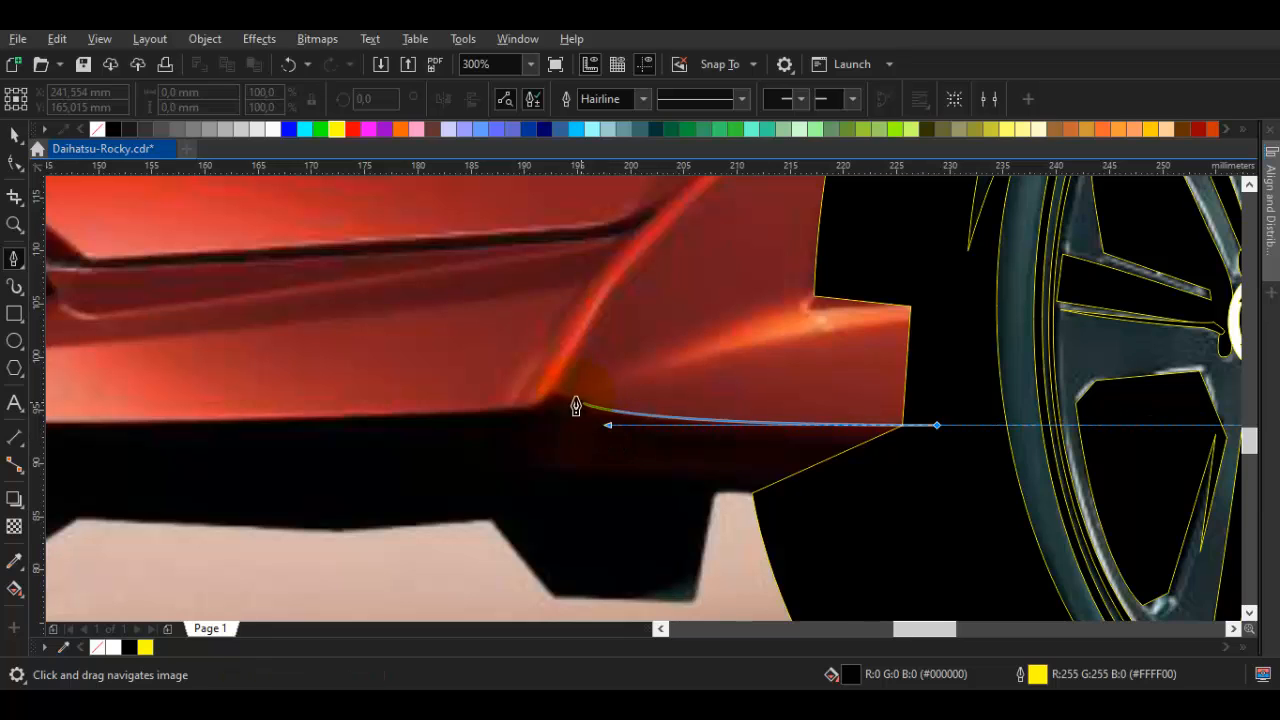
left_click(566, 400)
scroll(680, 290, "down", 1)
scroll(594, 337, "up", 1)
left_click_drag(596, 331, 714, 222)
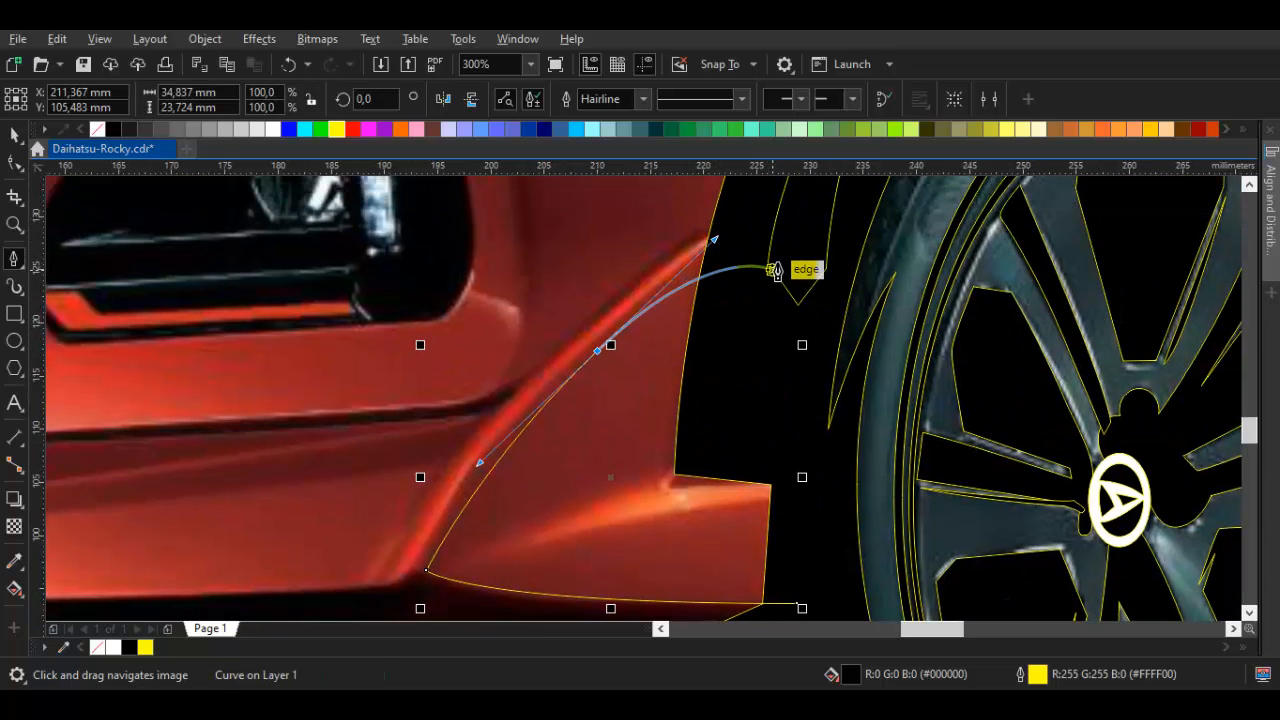
left_click(763, 239)
left_click(739, 235)
Bring the outline back down the outer side of the panel gap to the bumper's lower edge, about 38.3 by 34.6 mm overall
scroll(722, 247, "down", 1)
scroll(678, 269, "up", 1)
left_click_drag(598, 350, 491, 461)
scroll(490, 463, "down", 1)
scroll(450, 510, "up", 1)
left_click(475, 513)
scroll(440, 513, "down", 2)
scroll(110, 555, "up", 2)
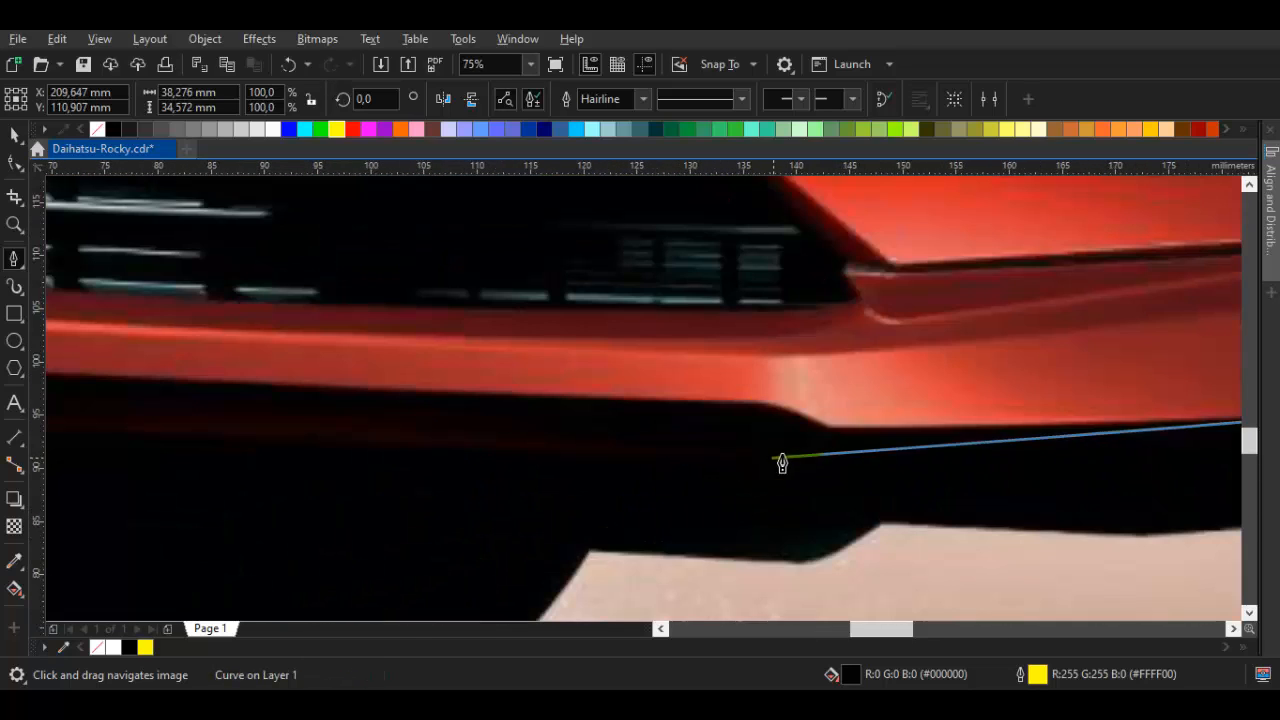
Continue the outline along the front bumper's red lower edge, following both bends, to the bumper's far left end
left_click(813, 431)
left_click_drag(765, 406, 724, 405)
scroll(350, 416, "down", 1)
scroll(205, 385, "up", 1)
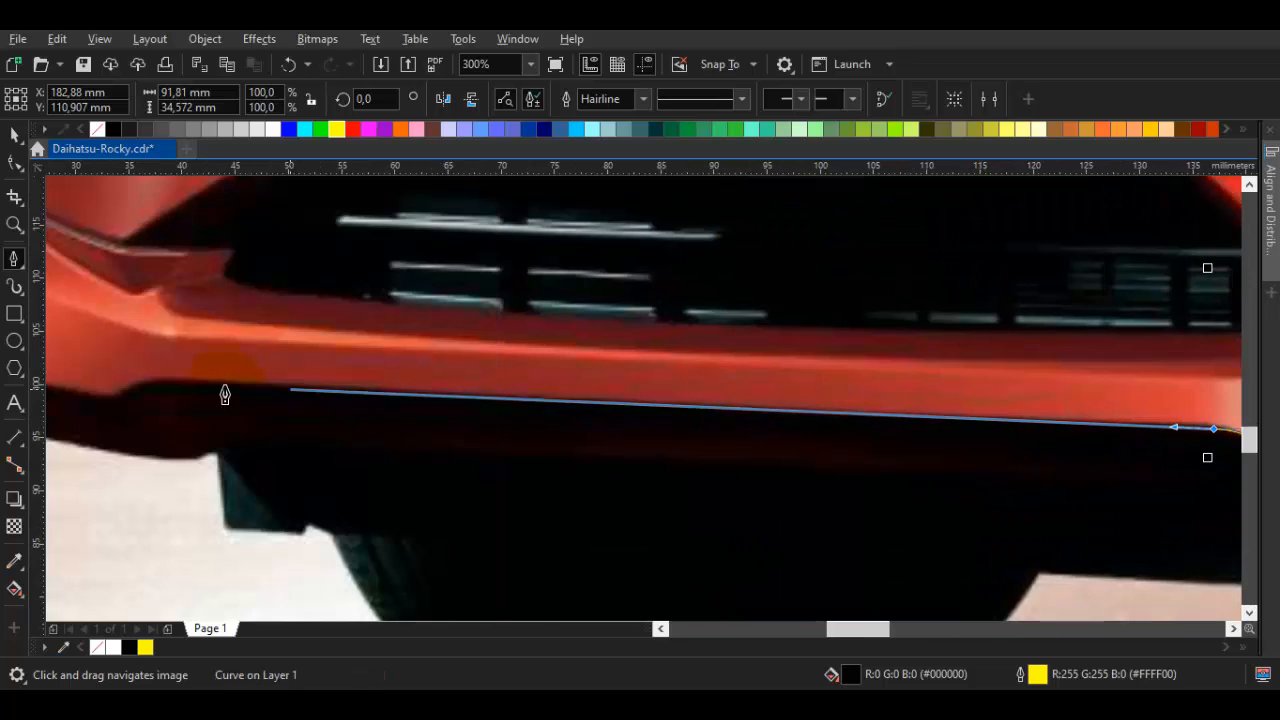
left_click_drag(164, 377, 141, 377)
scroll(137, 388, "down", 1)
scroll(362, 405, "up", 1)
left_click(187, 333)
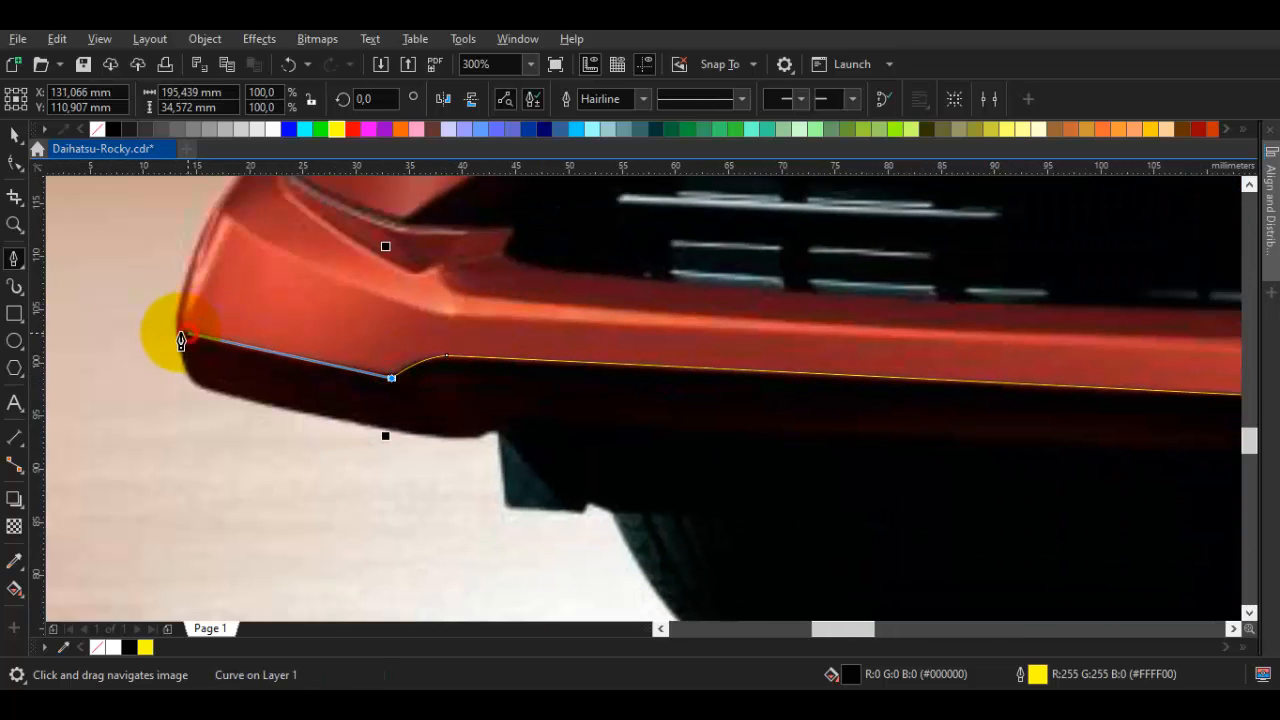
Take the outline around the bumper's left corner and back along its underside to the small flap, about 216.1 by 42 mm overall
left_click(218, 211)
left_click_drag(172, 314, 171, 333)
left_click_drag(189, 386, 198, 389)
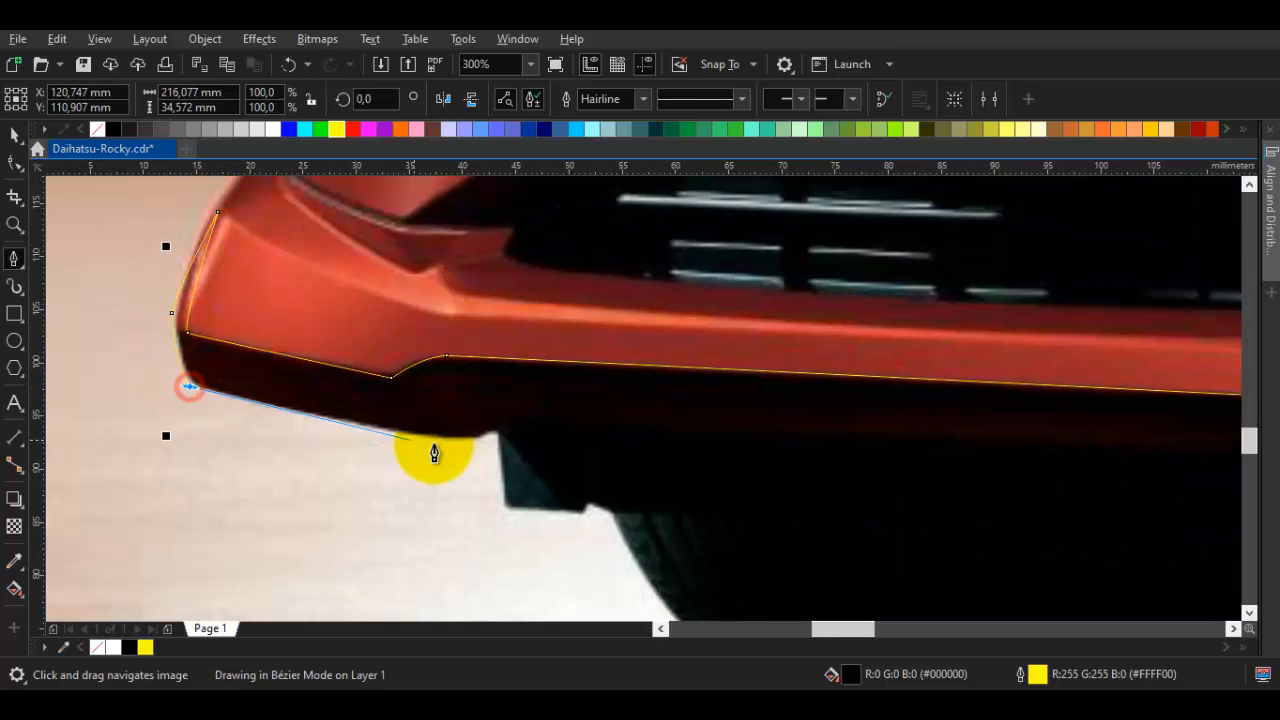
left_click_drag(437, 439, 449, 440)
left_click(494, 432)
left_click_drag(513, 493, 446, 394)
left_click(439, 411)
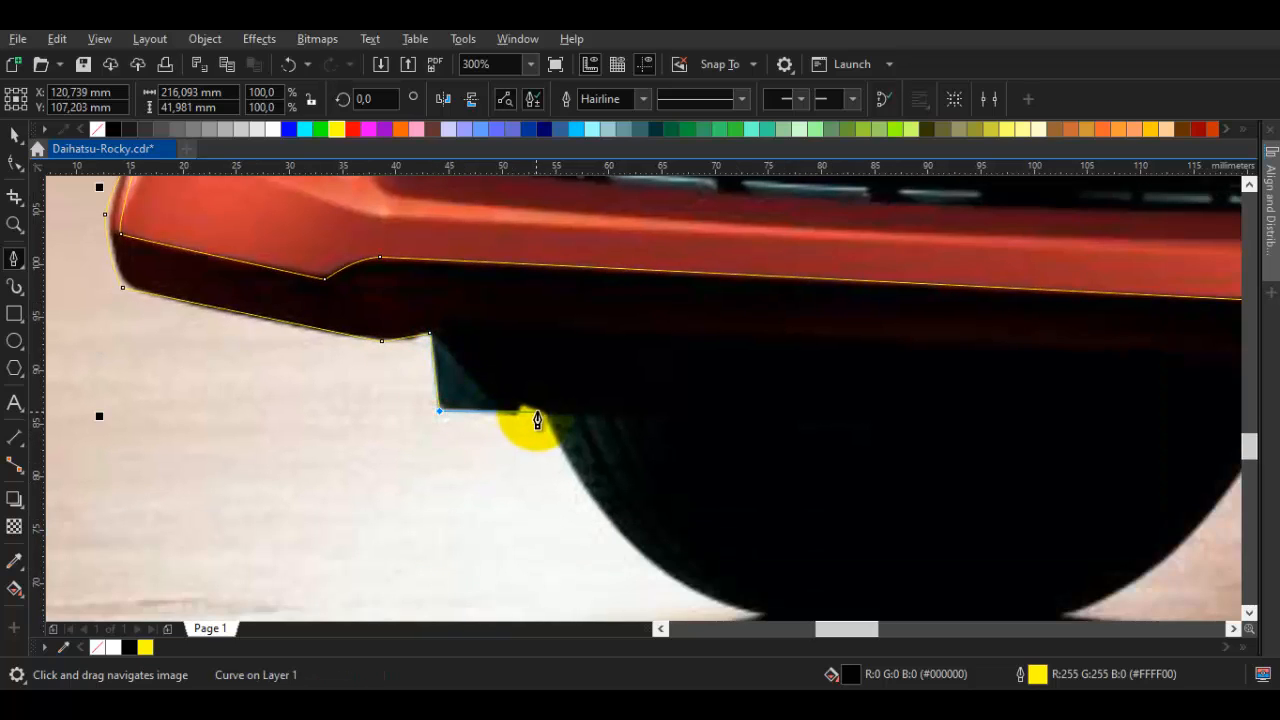
Curve the outline around the bottom of the far-side front tyre up to the underbody, about 62.1 mm high overall
scroll(534, 423, "down", 3)
scroll(571, 514, "up", 2)
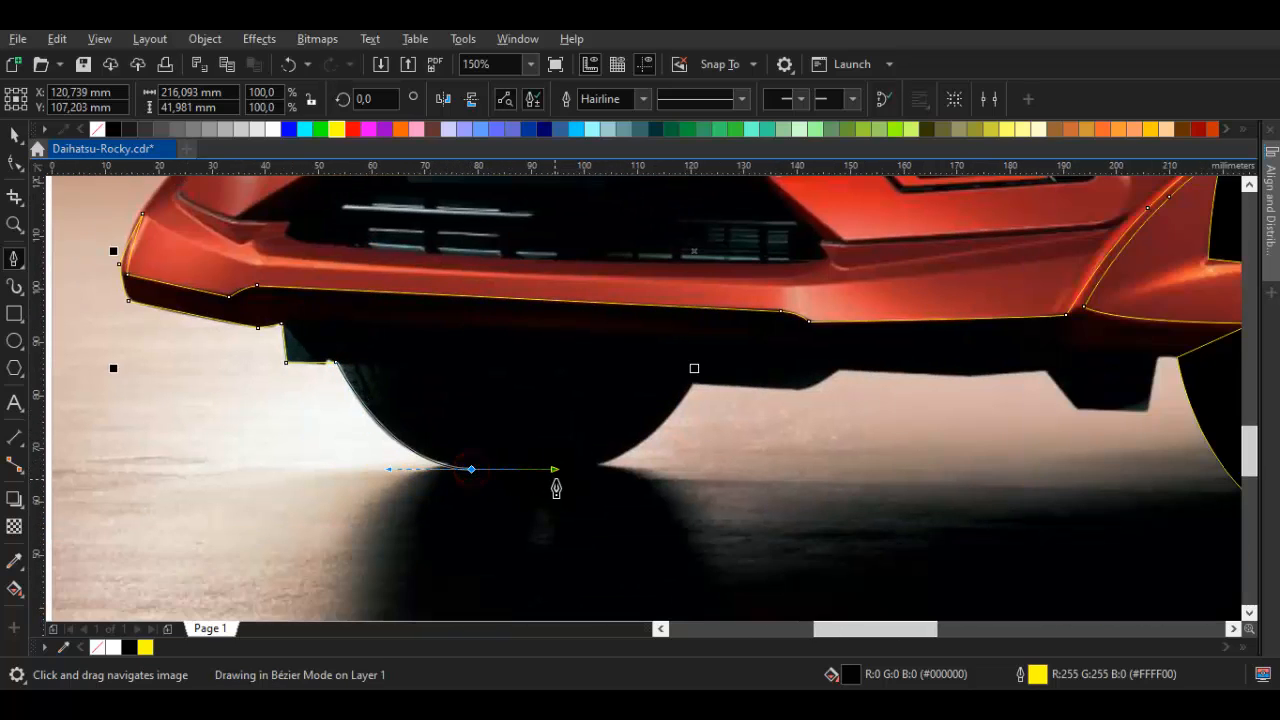
left_click_drag(504, 474, 665, 472)
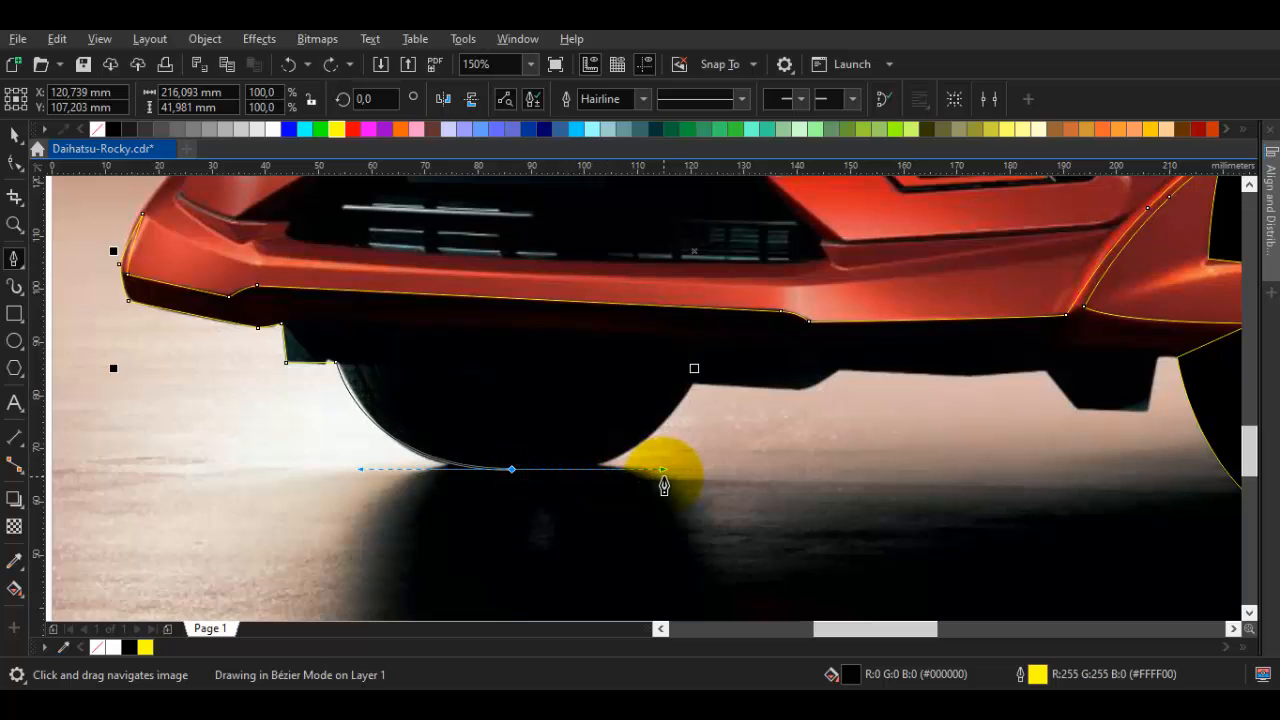
scroll(694, 400, "up", 2)
key("ctrl+z")
left_click_drag(336, 493, 731, 438)
left_click_drag(620, 481, 797, 498)
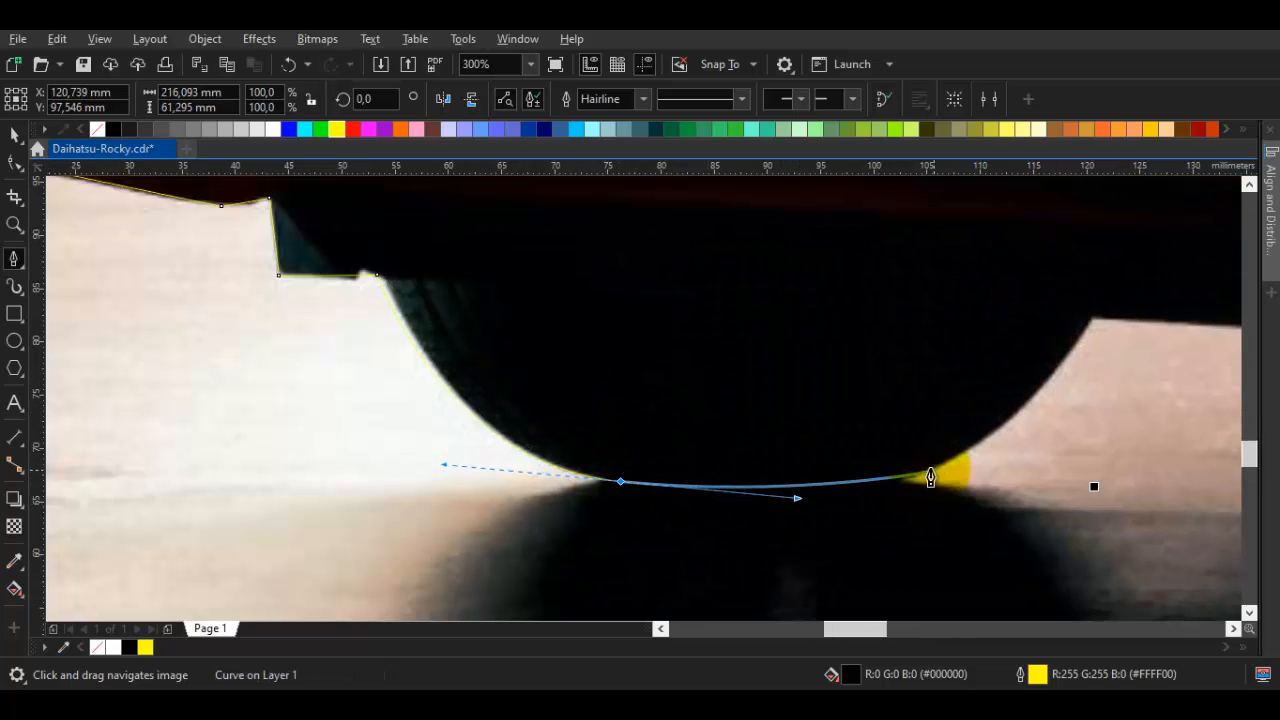
left_click_drag(983, 439, 1058, 388)
left_click(1096, 330)
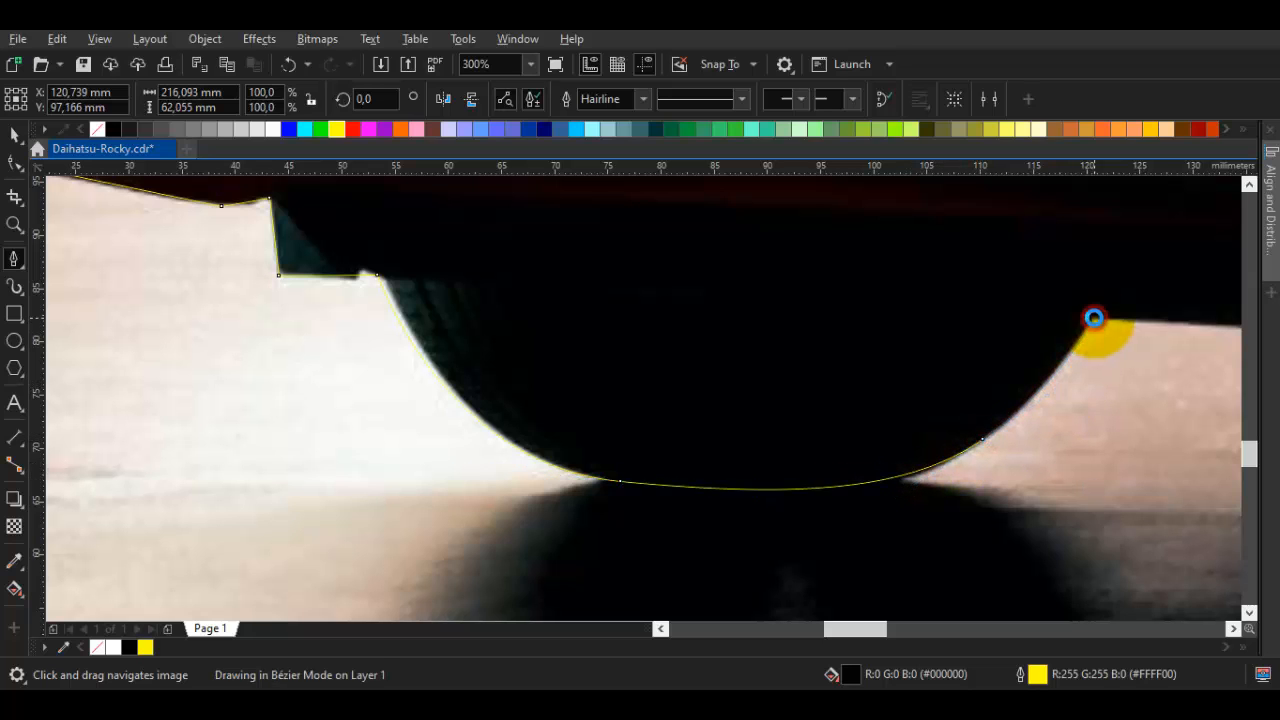
Trace the stepped underbody edge from the far-side tyre to the lower corner of the flap near the front wheel
scroll(1094, 318, "down", 2)
scroll(666, 351, "up", 2)
left_click(724, 341)
left_click_drag(797, 298, 766, 297)
left_click(781, 290)
left_click(901, 281)
left_click_drag(962, 354, 1102, 357)
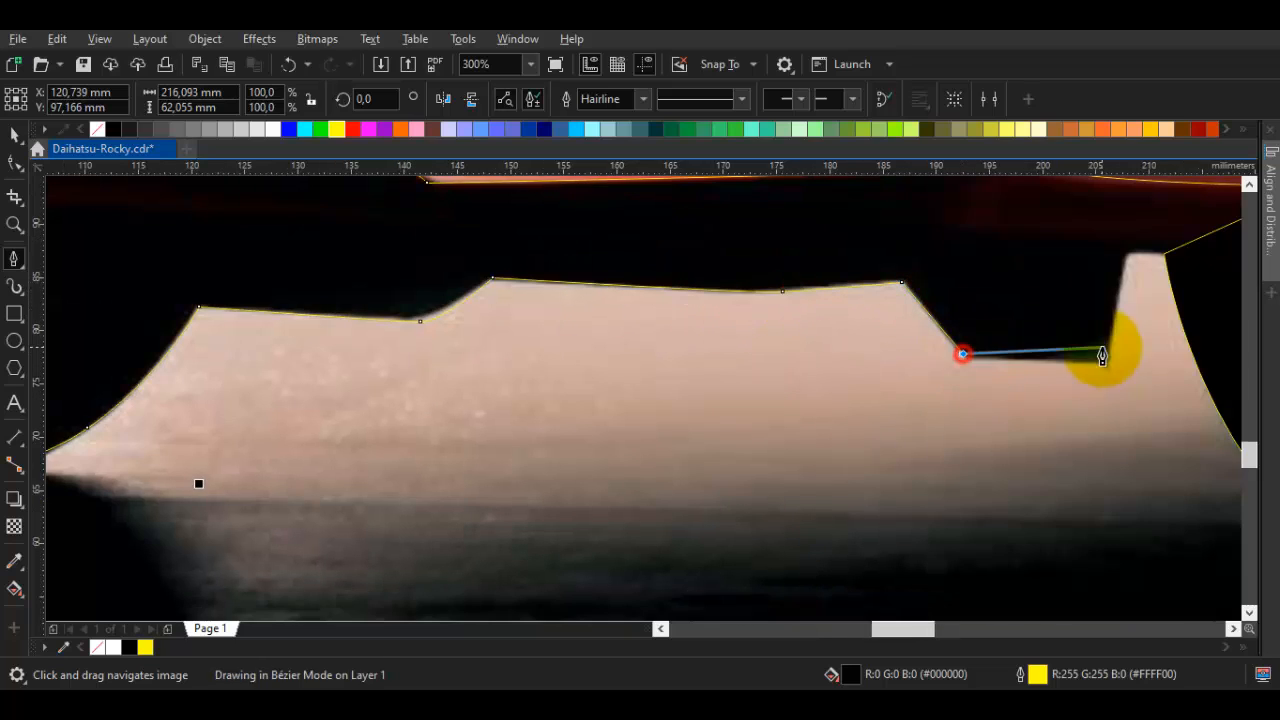
left_click(1104, 357)
Close the underbody outline up the flap and back to its start beside the front wheel, and clear the selection
scroll(1104, 357, "down", 2)
scroll(1180, 331, "up", 2)
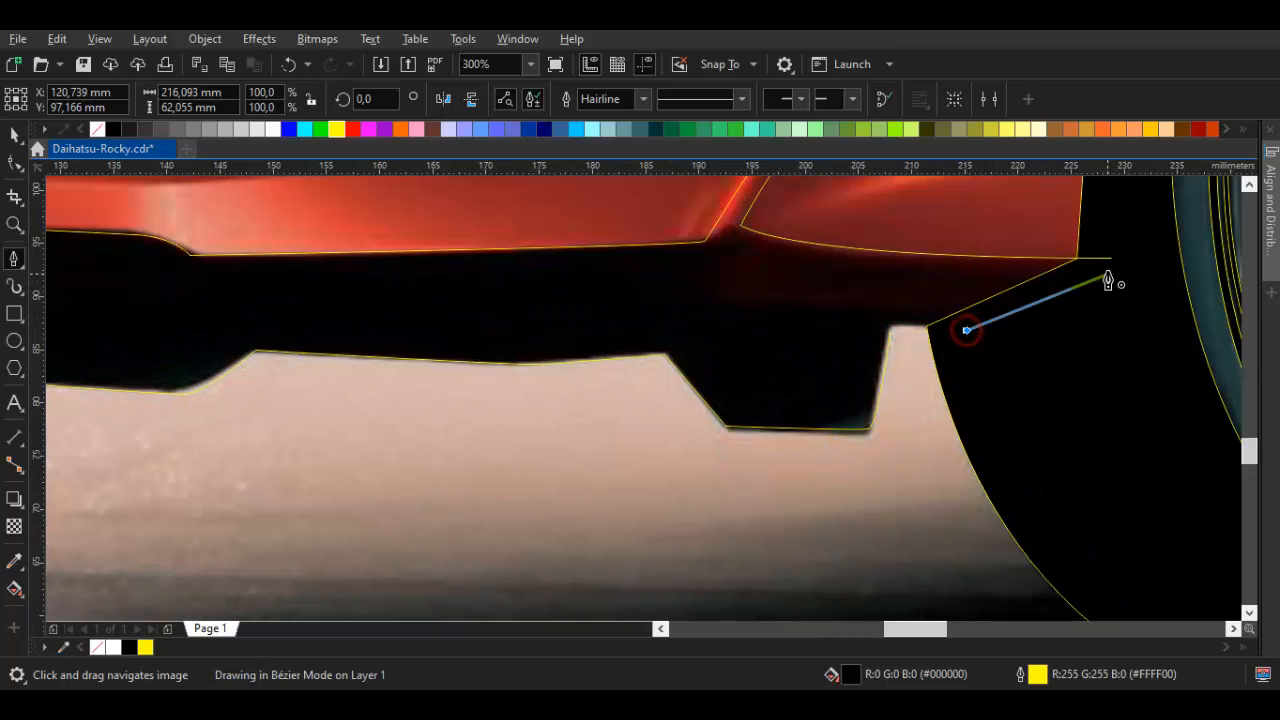
left_click(1112, 263)
scroll(1097, 317, "down", 2)
key("space")
key("Escape")
Start a new outline from the left fog lamp down the bumper's outer left edge, about 15.3 by 22.8 mm
key("space")
scroll(488, 286, "up", 1)
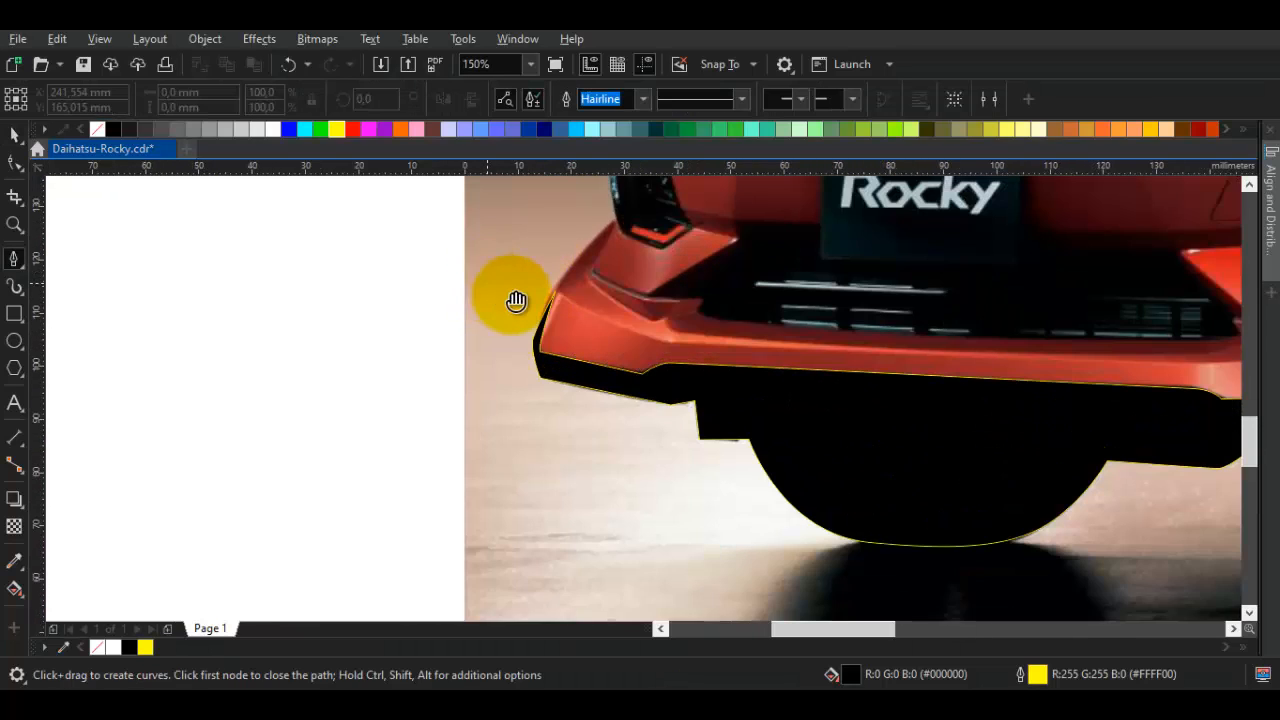
left_click_drag(516, 301, 539, 333)
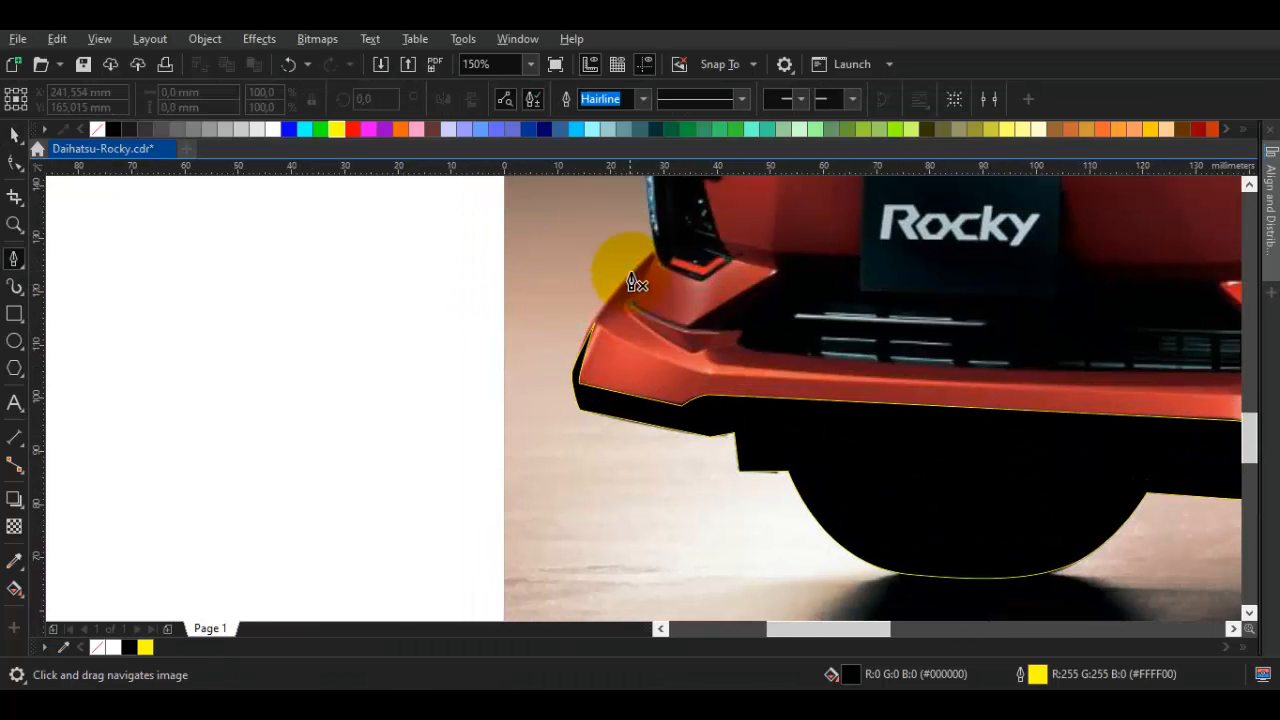
scroll(652, 272, "up", 1)
left_click(657, 252)
scroll(538, 405, "up", 1)
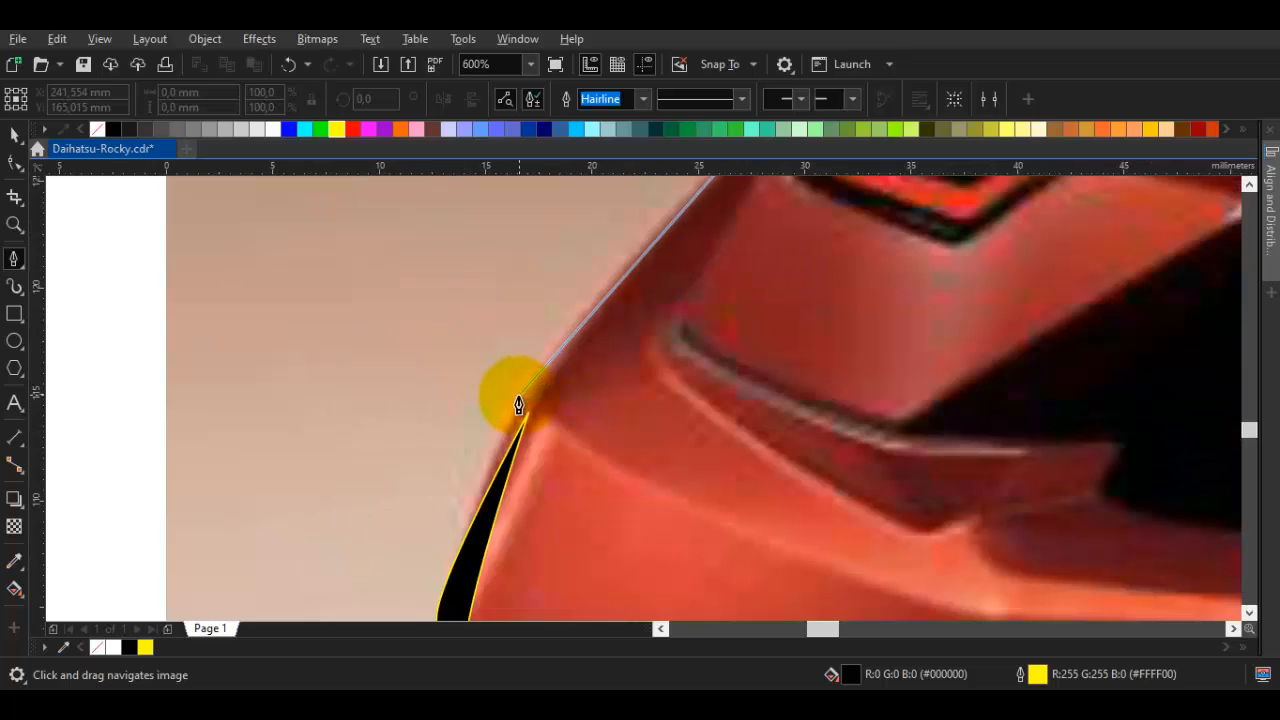
left_click(514, 400)
left_click_drag(497, 527, 555, 432)
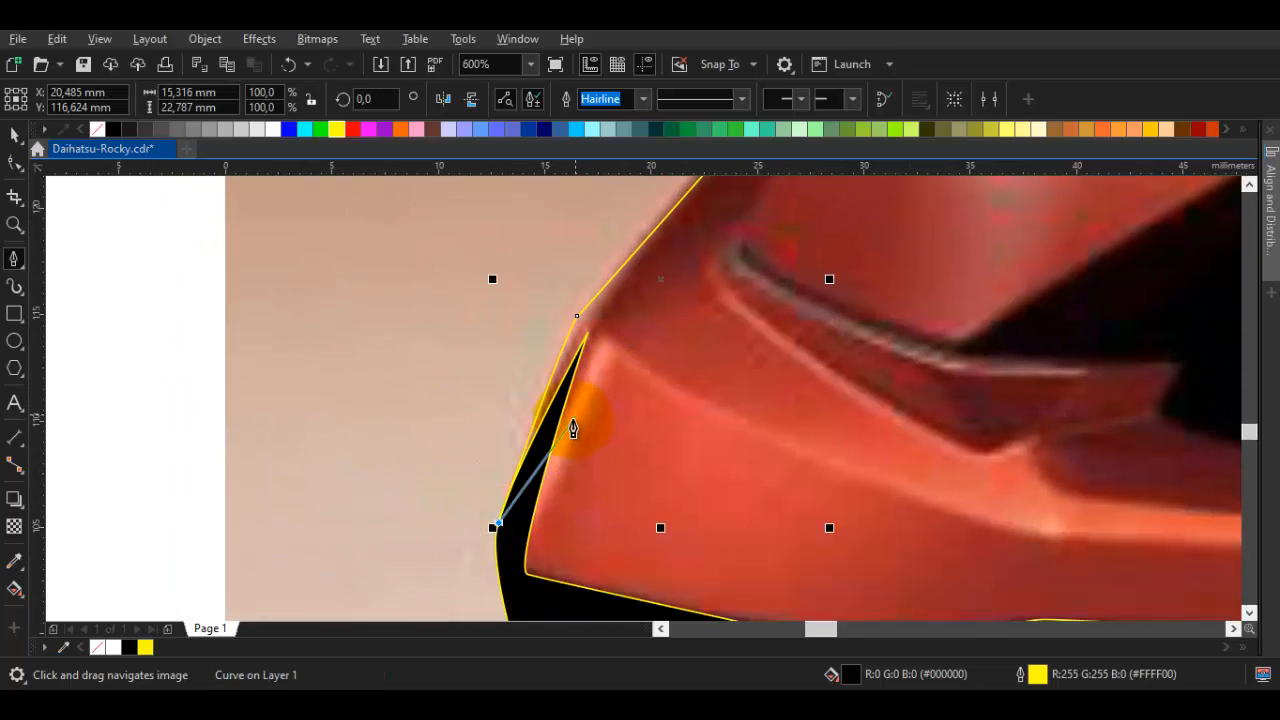
Continue the outline back up the bumper corner and along the crease below the left fog lamp, about 32.2 mm wide overall
left_click(591, 337)
left_click(604, 313)
left_click_drag(752, 214, 521, 448)
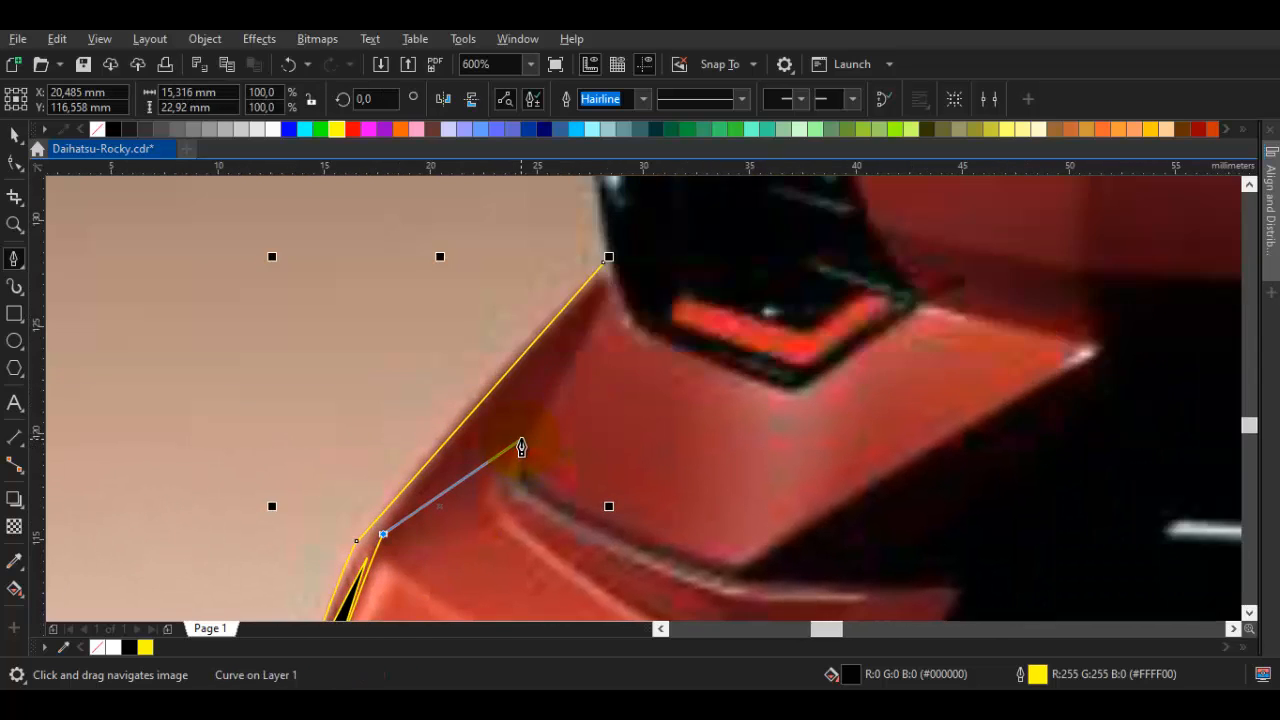
left_click_drag(492, 515, 544, 382)
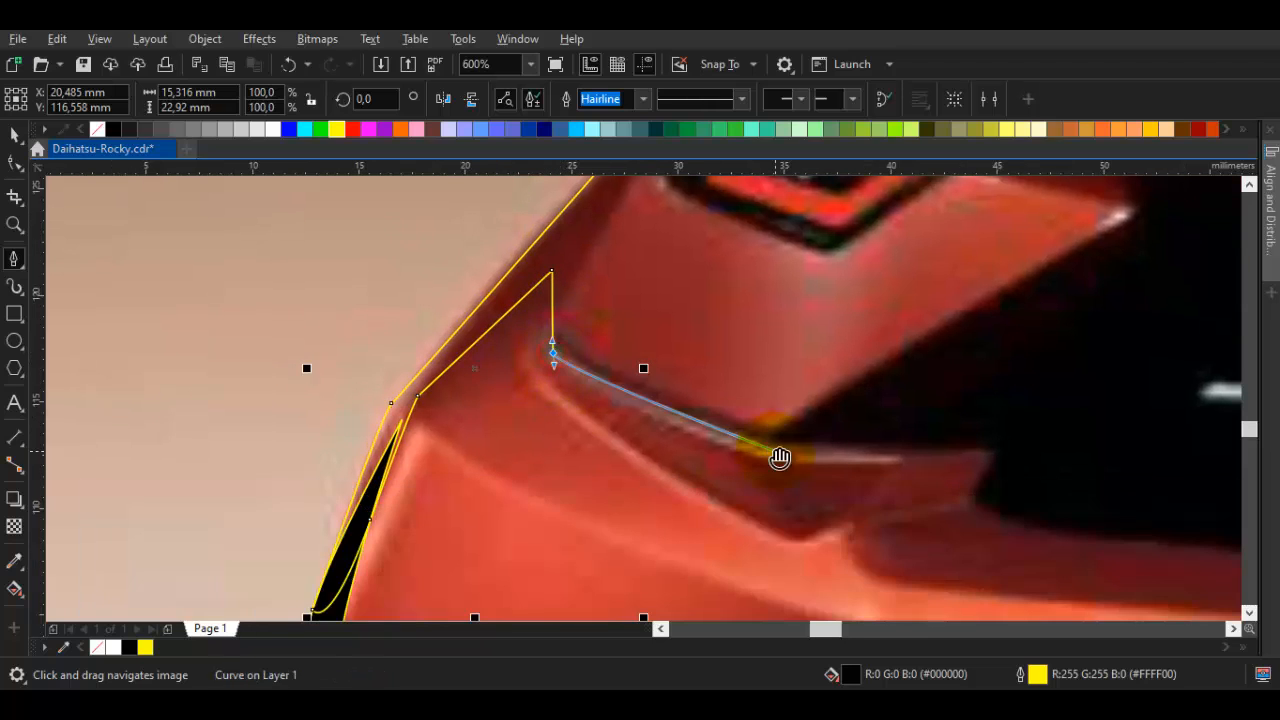
left_click_drag(780, 457, 586, 396)
left_click(566, 388)
scroll(844, 469, "down", 3)
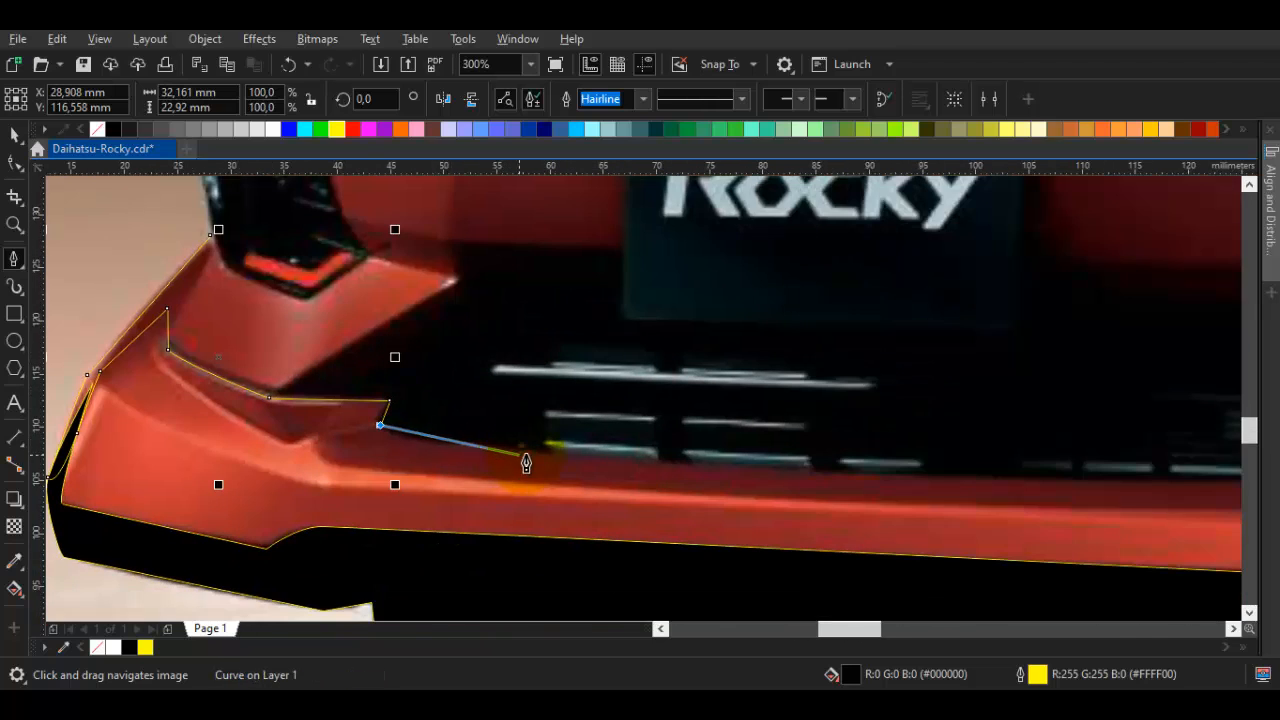
Trace the lower grille's bottom edge with curves from its left corner to its right end, about 132.7 mm wide overall
scroll(1086, 529, "down", 2)
scroll(245, 467, "up", 2)
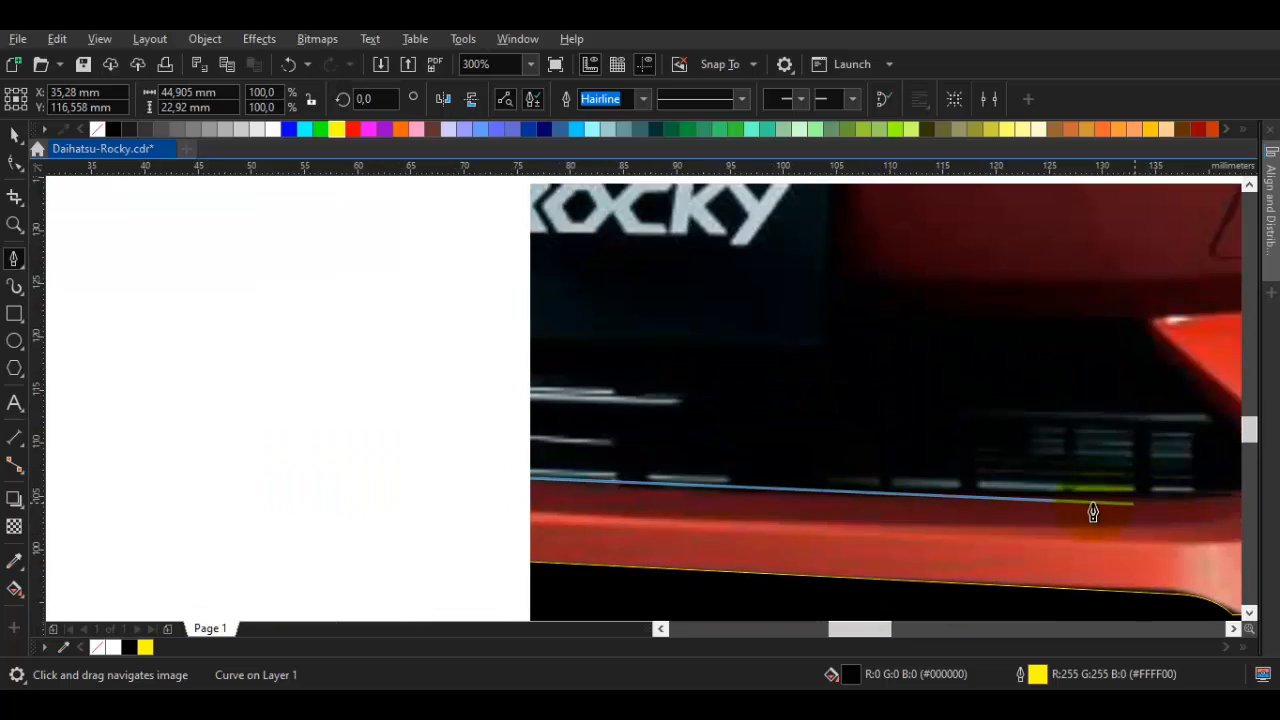
left_click_drag(327, 471, 373, 480)
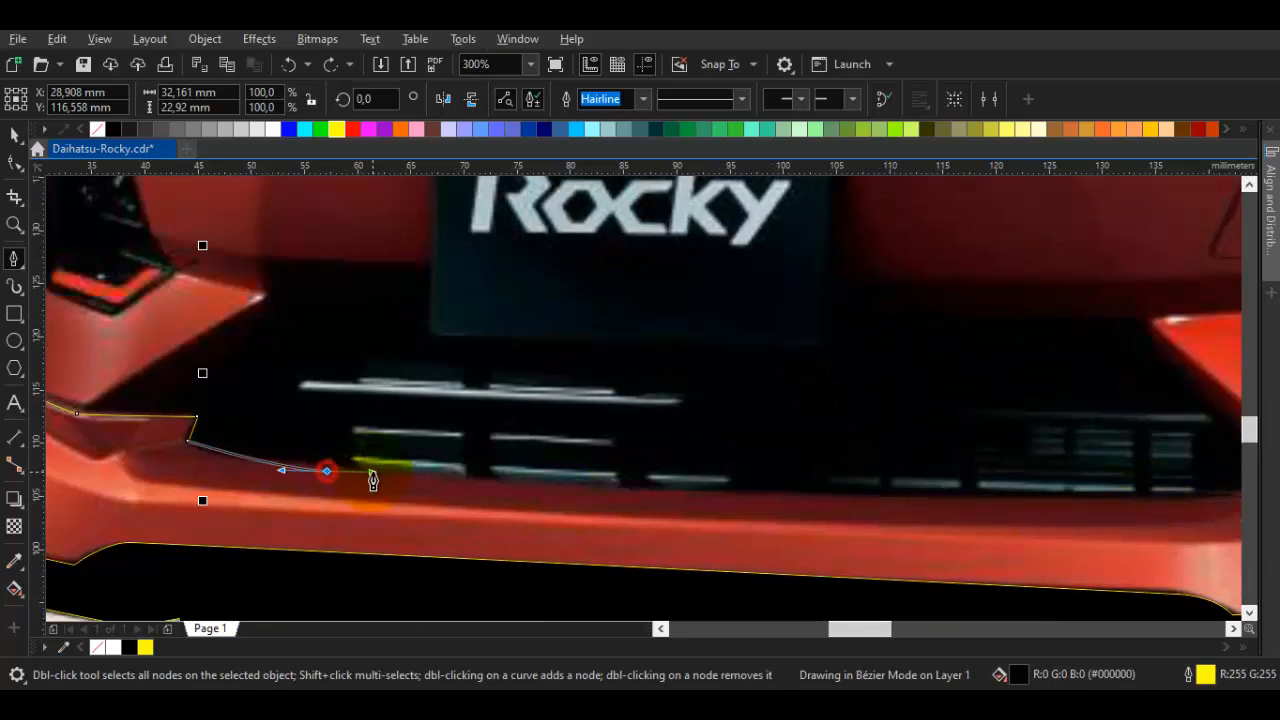
left_click_drag(900, 484, 689, 469)
left_click_drag(980, 484, 288, 418)
left_click(1056, 470)
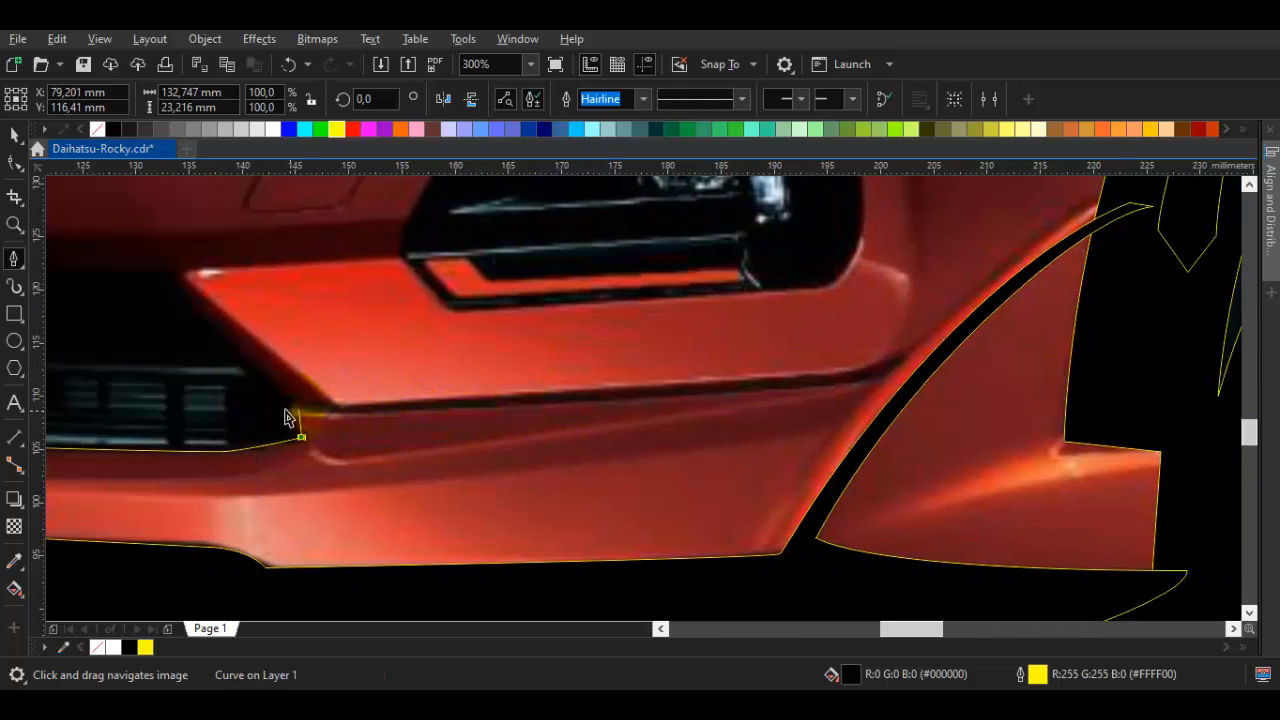
Extend the outline along the dark crease from the grille towards the wheel-side panel gap, re-placing the end node, about 184.9 mm wide overall
left_click(886, 391)
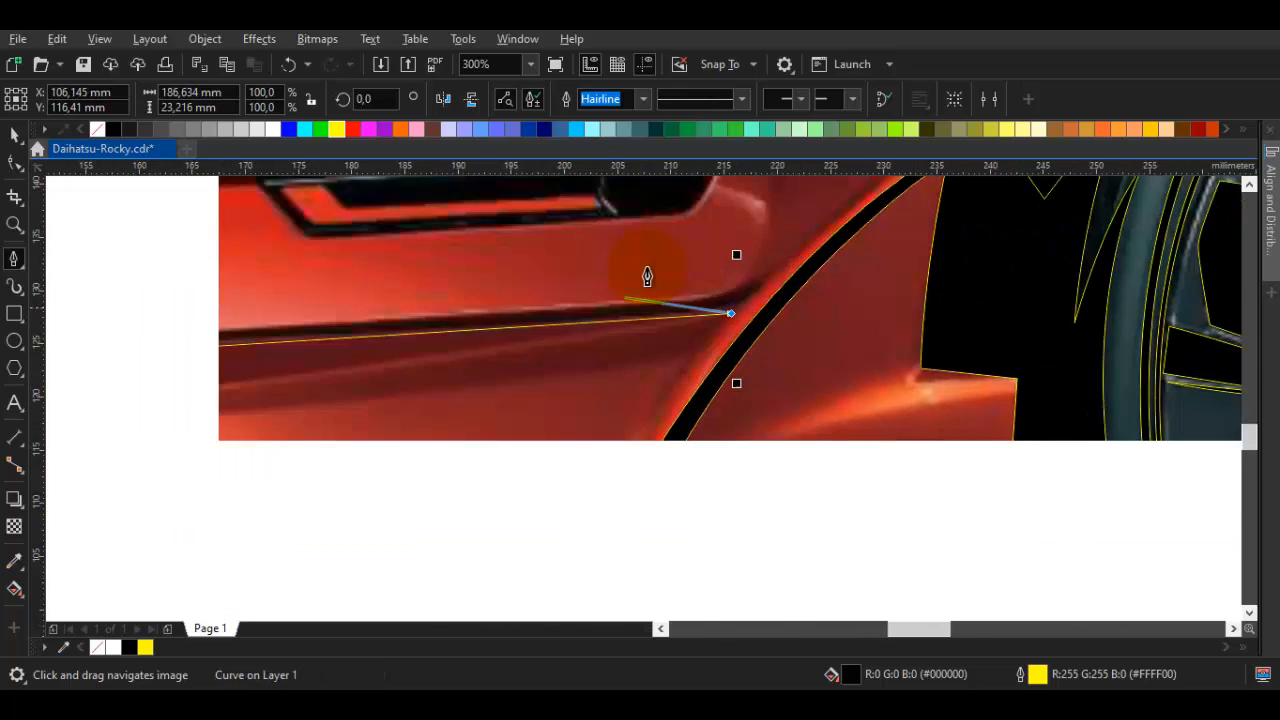
left_click_drag(647, 270, 666, 247)
key("ctrl+z")
left_click(731, 292)
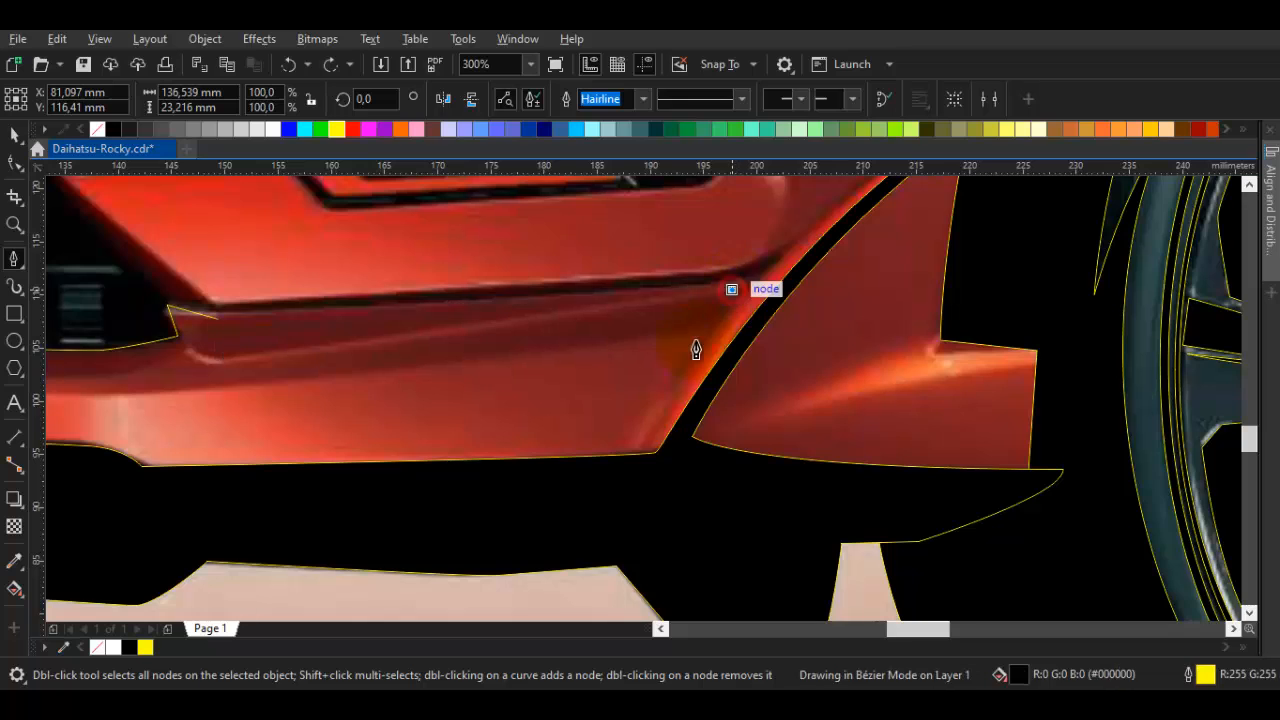
Extend the outline from the crease end down past the bumper's lower corner and up the wheel-arch gap, about 184.9 by 37.9 mm overall
left_click_drag(603, 553, 655, 449)
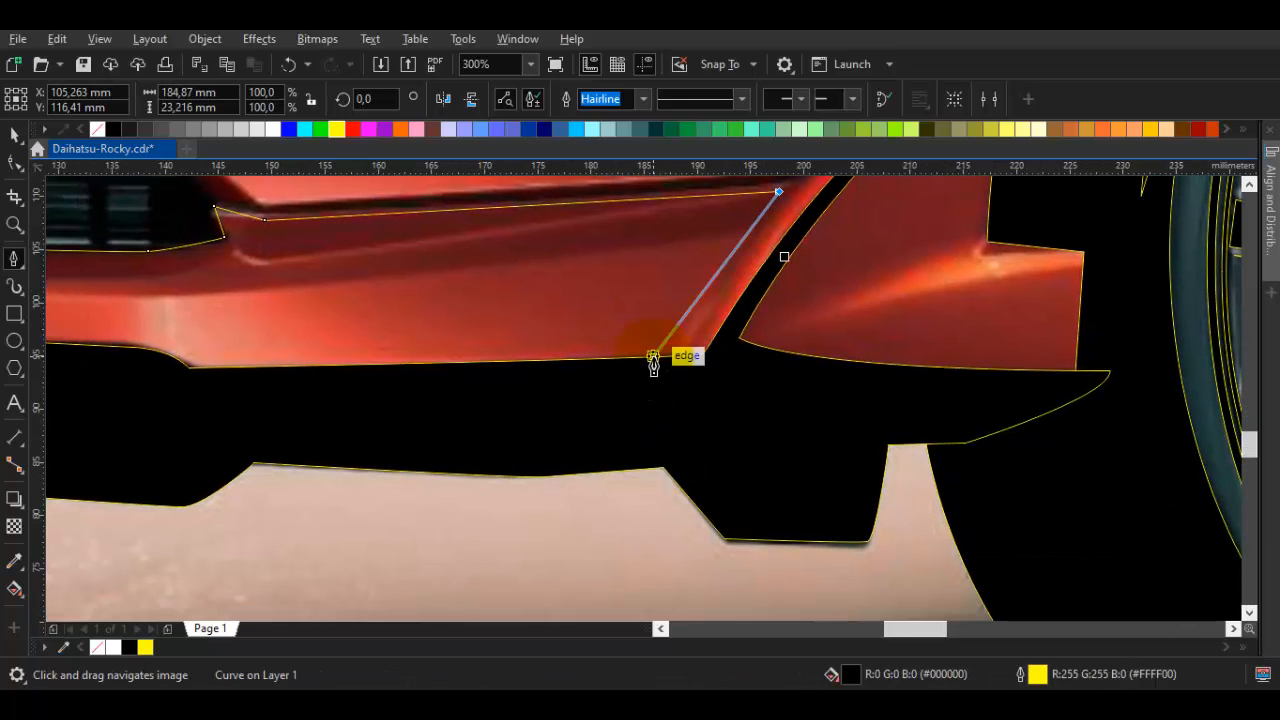
left_click_drag(655, 376, 633, 422)
left_click_drag(634, 422, 590, 470)
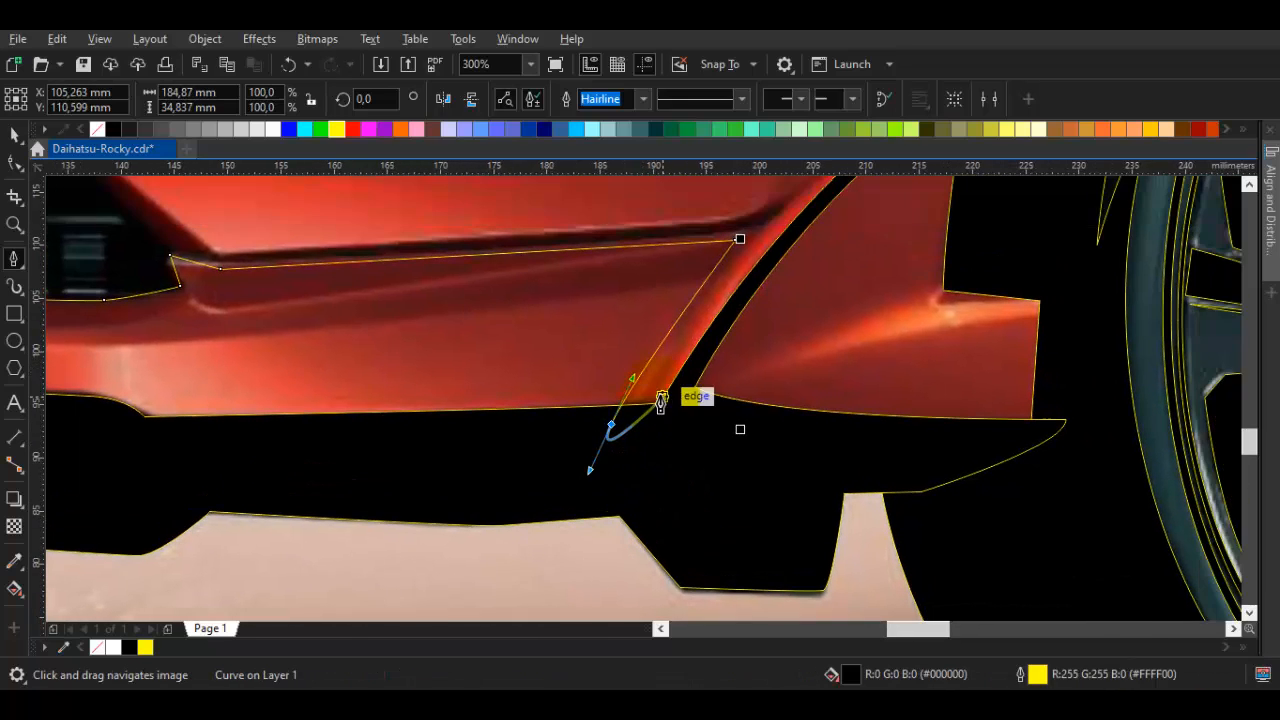
left_click_drag(683, 343, 684, 340)
left_click_drag(798, 217, 594, 451)
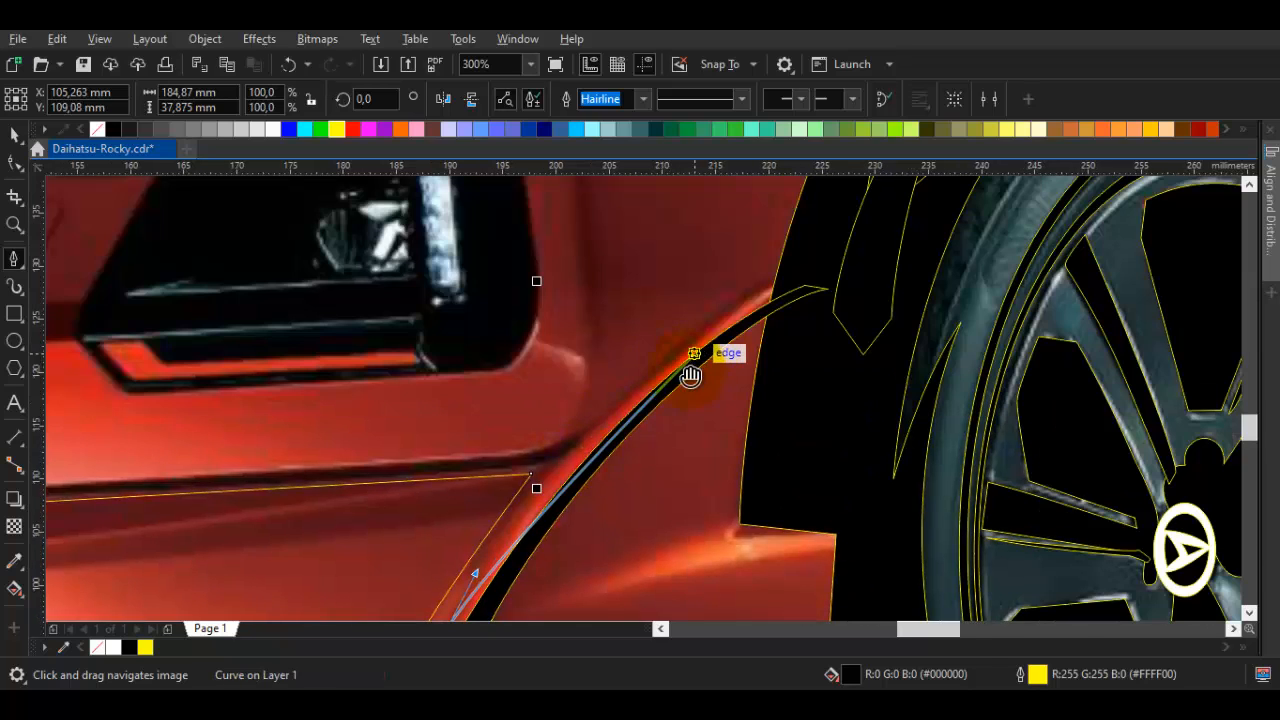
left_click_drag(702, 353, 640, 386)
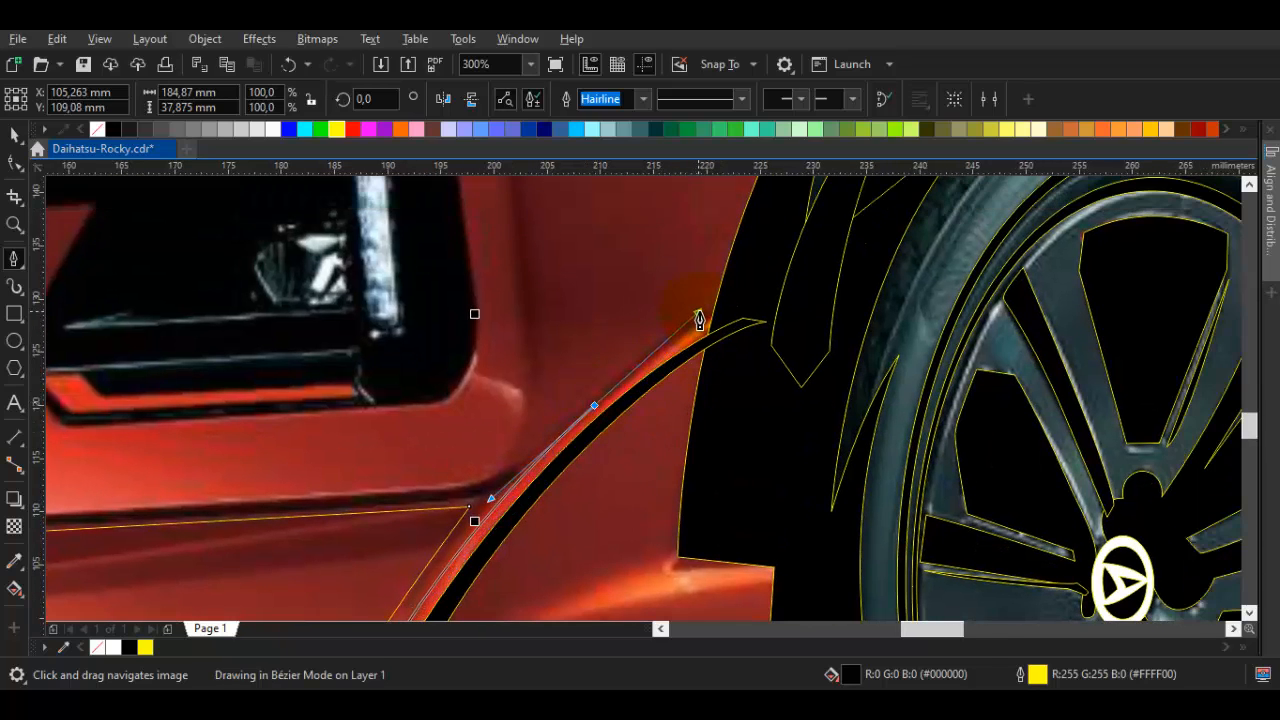
Carry the outline over the top of the wheel-arch gap and back down its outer edge to the crease, about 213.9 by 41.3 mm overall
left_click_drag(699, 320, 698, 313)
scroll(736, 308, "up", 2)
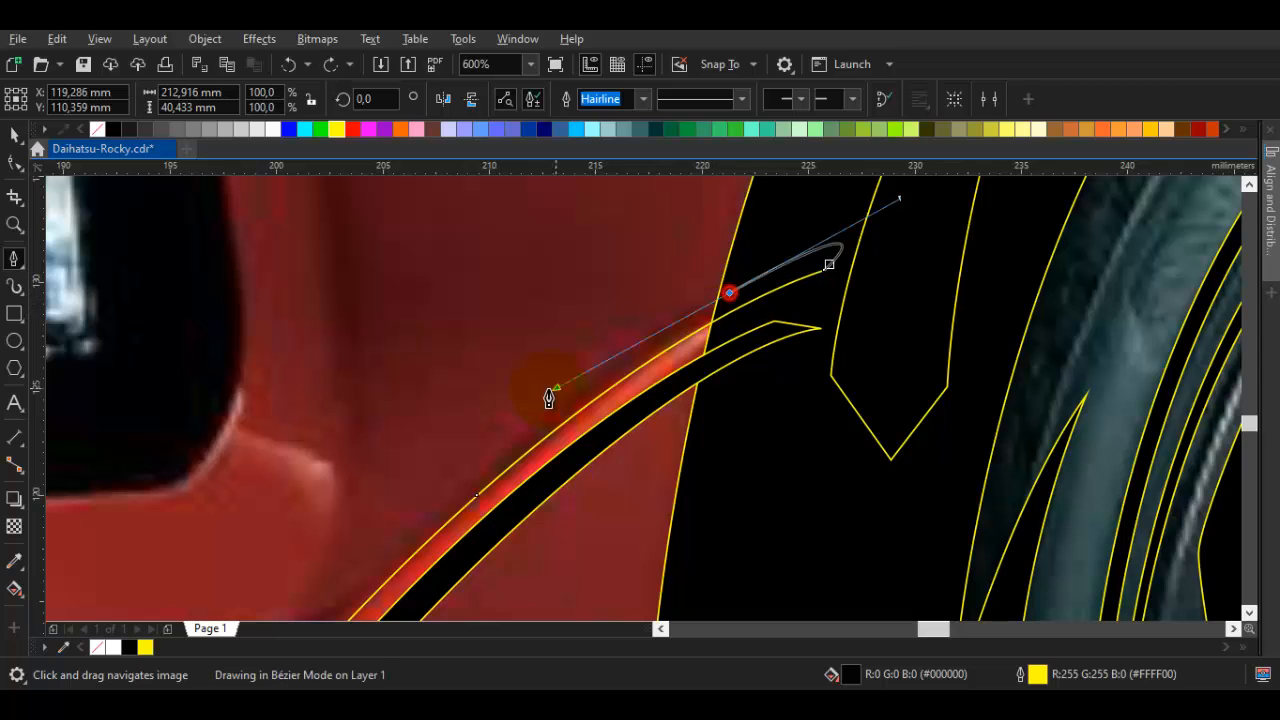
left_click_drag(548, 367, 548, 366)
left_click_drag(363, 528, 546, 363)
left_click_drag(453, 490, 478, 427)
Trace the dark crease's upper edge back to the grille and up the red bumper section's inner edge to its tip
scroll(416, 427, "down", 1)
left_click_drag(350, 432, 491, 434)
scroll(200, 451, "up", 1)
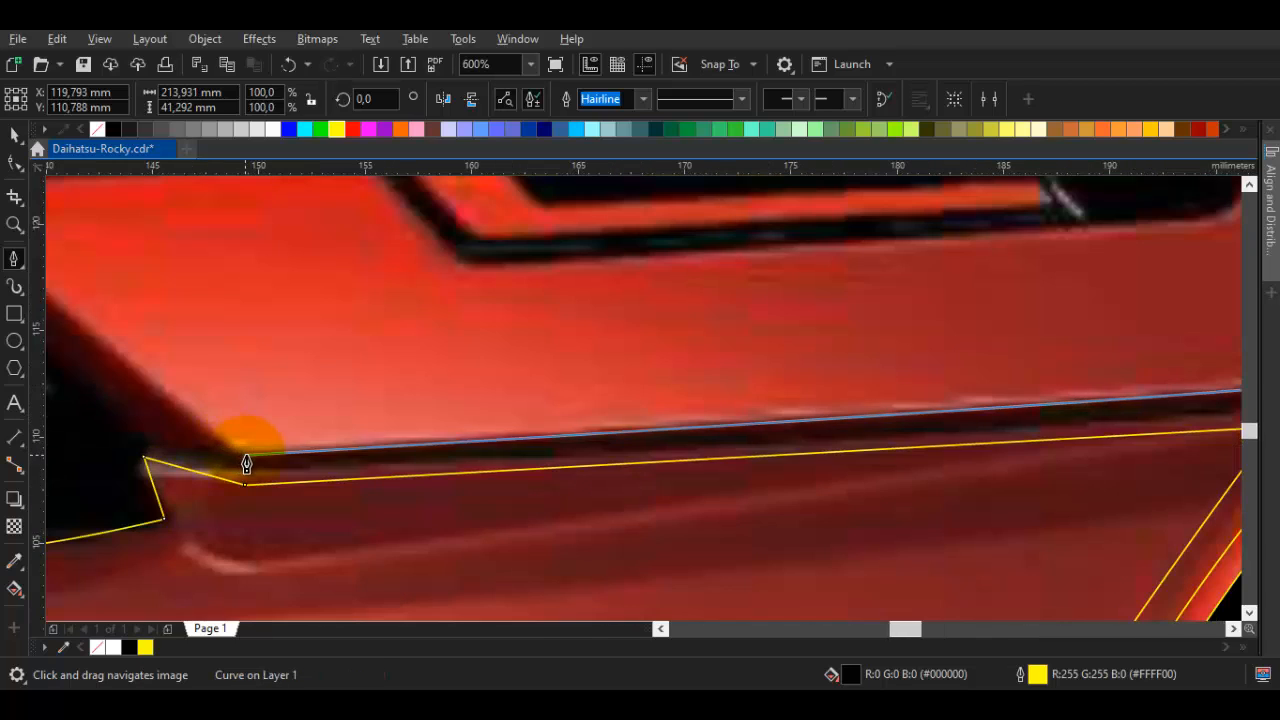
scroll(232, 465, "down", 1)
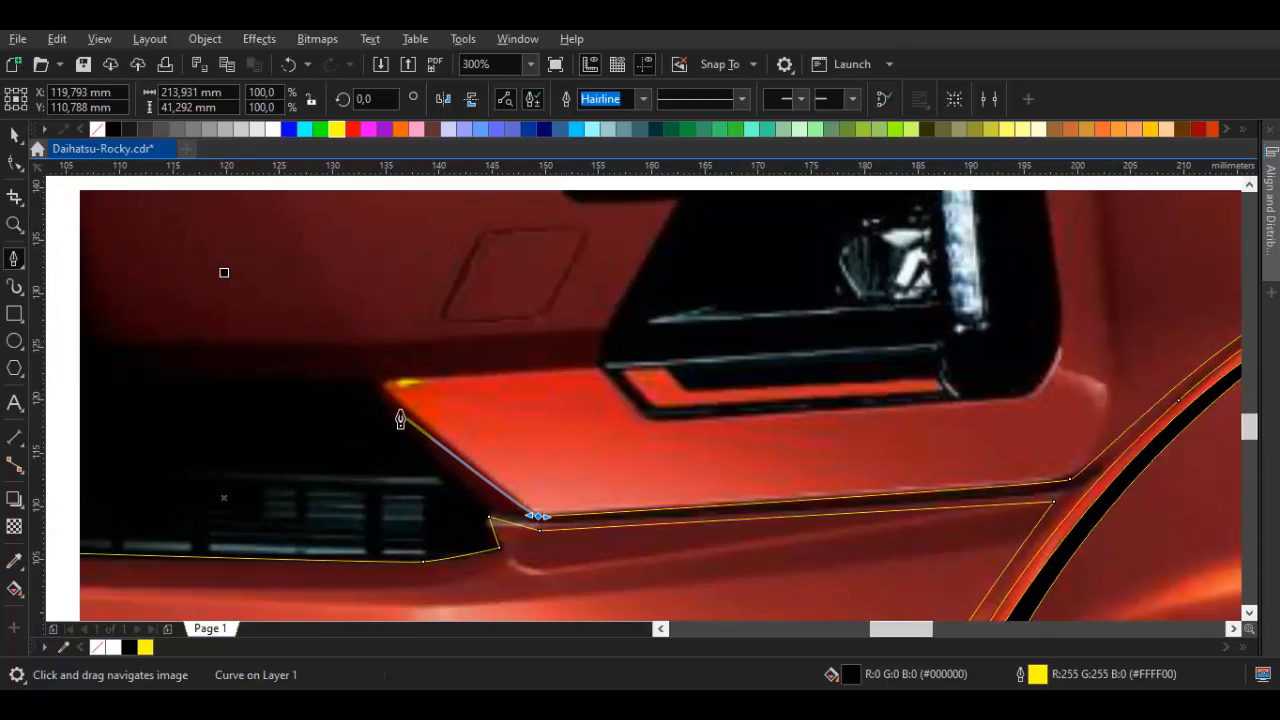
left_click_drag(400, 410, 645, 420)
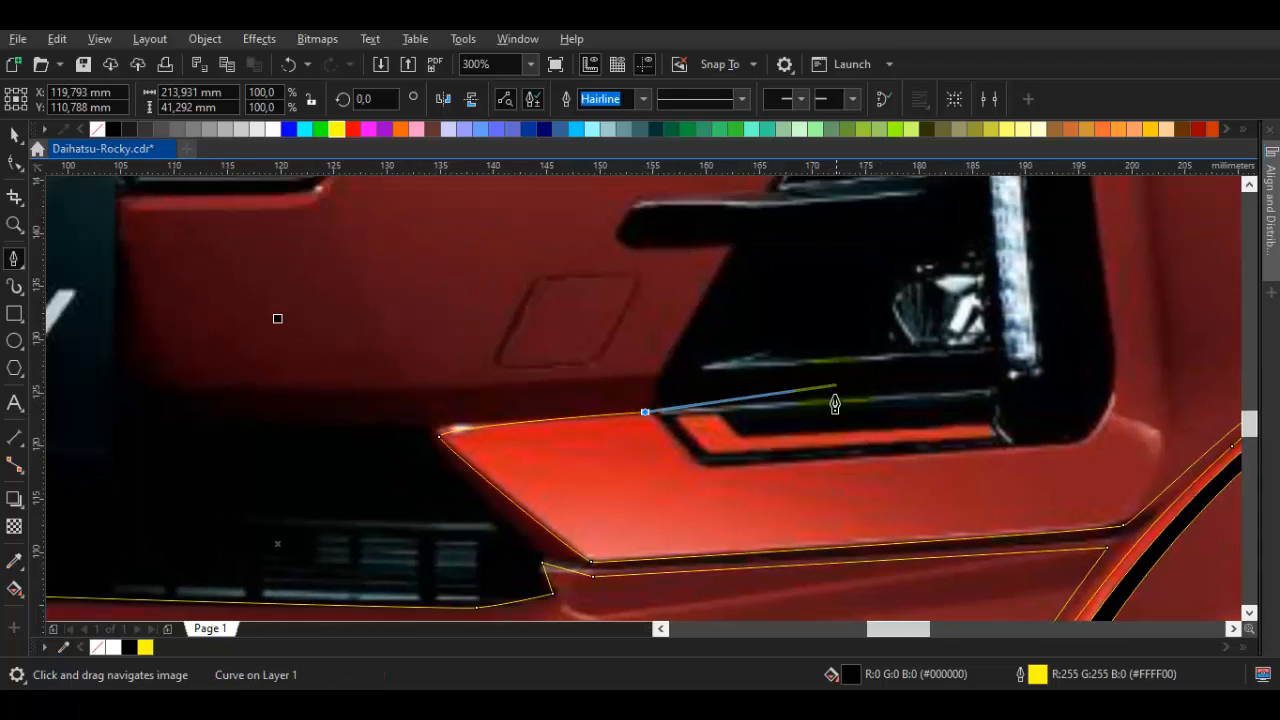
Continue the outline past the right fog lamp's lower corner and back along the bumper's shadow line towards the number plate
left_click(668, 369)
left_click_drag(390, 397, 534, 408)
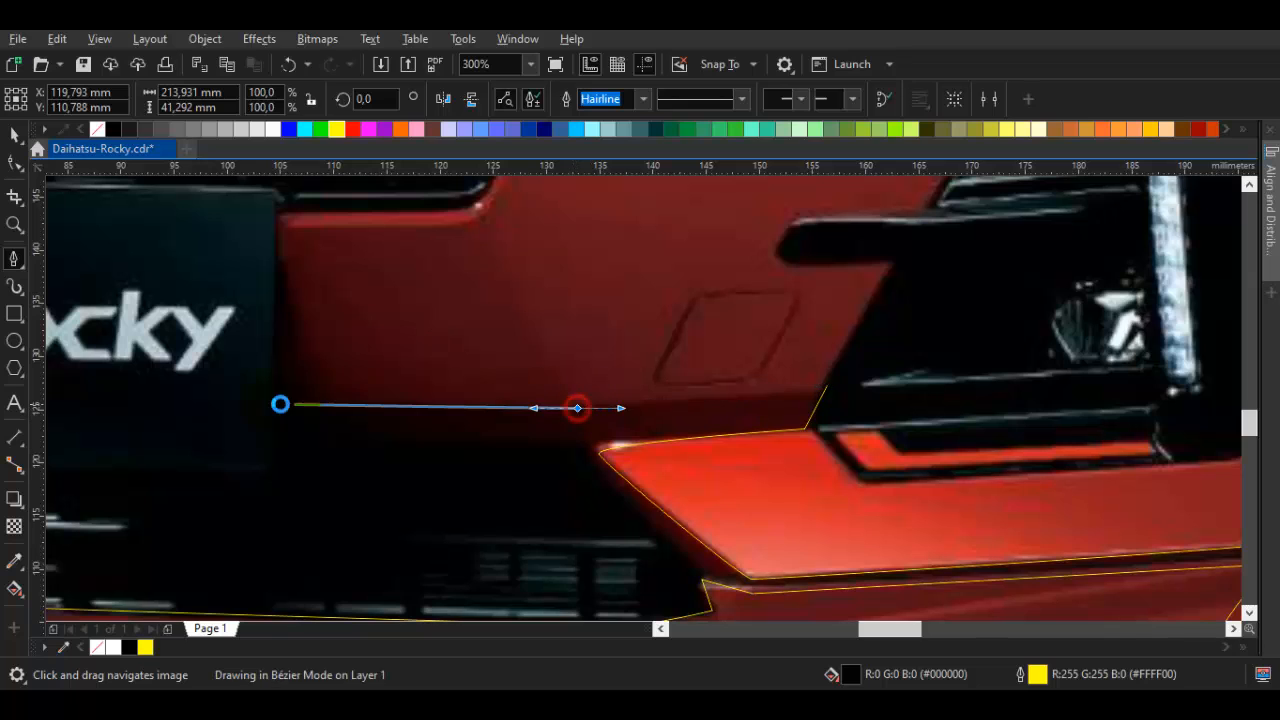
left_click_drag(281, 403, 686, 474)
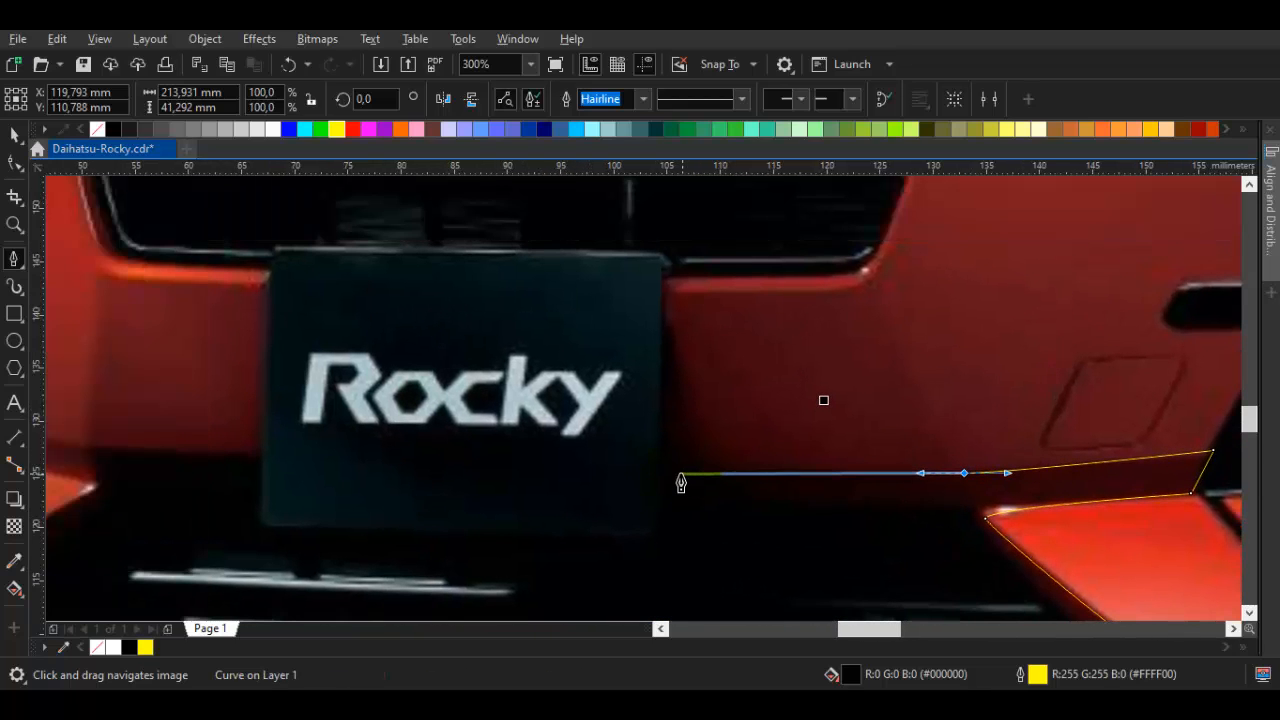
left_click(698, 474)
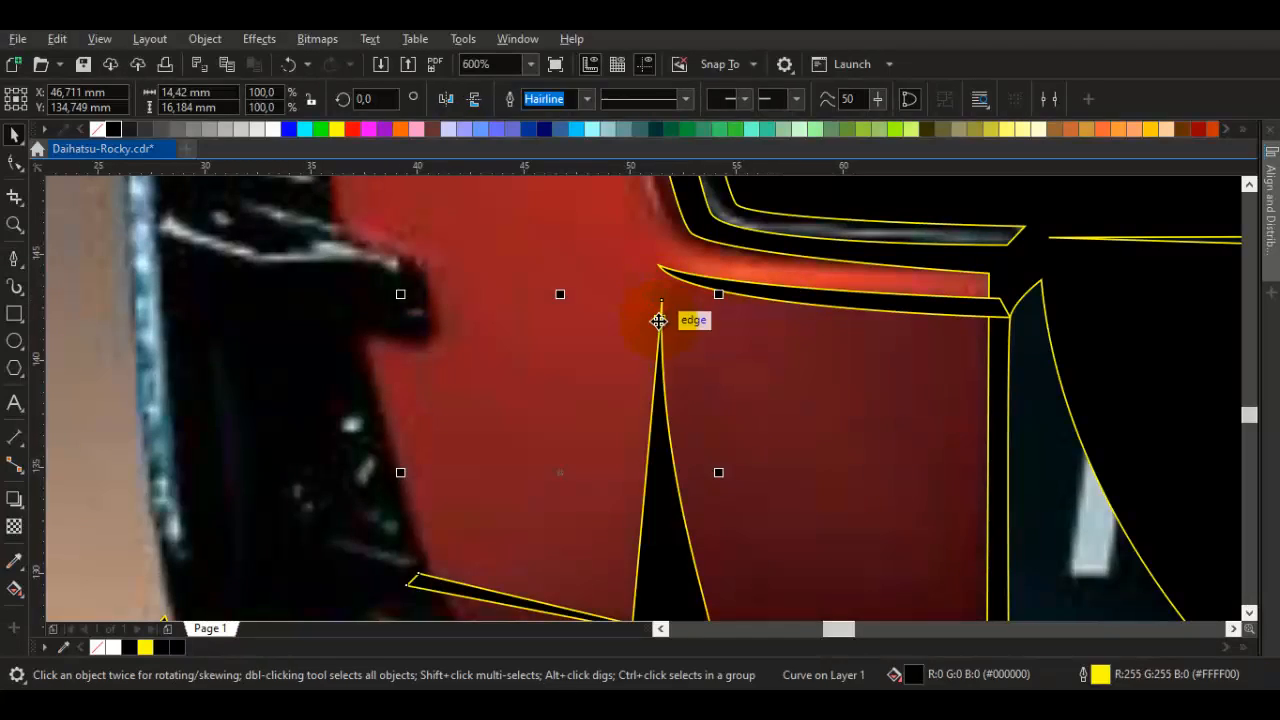
Reshape the narrow black wedge beside the left red bumper panel by adjusting its upper tip and curved side, then deselect it
key("F10")
scroll(662, 300, "up", 1)
left_click_drag(662, 305, 657, 281)
scroll(660, 290, "down", 1)
left_click_drag(681, 408, 691, 277)
left_click_drag(663, 320, 686, 454)
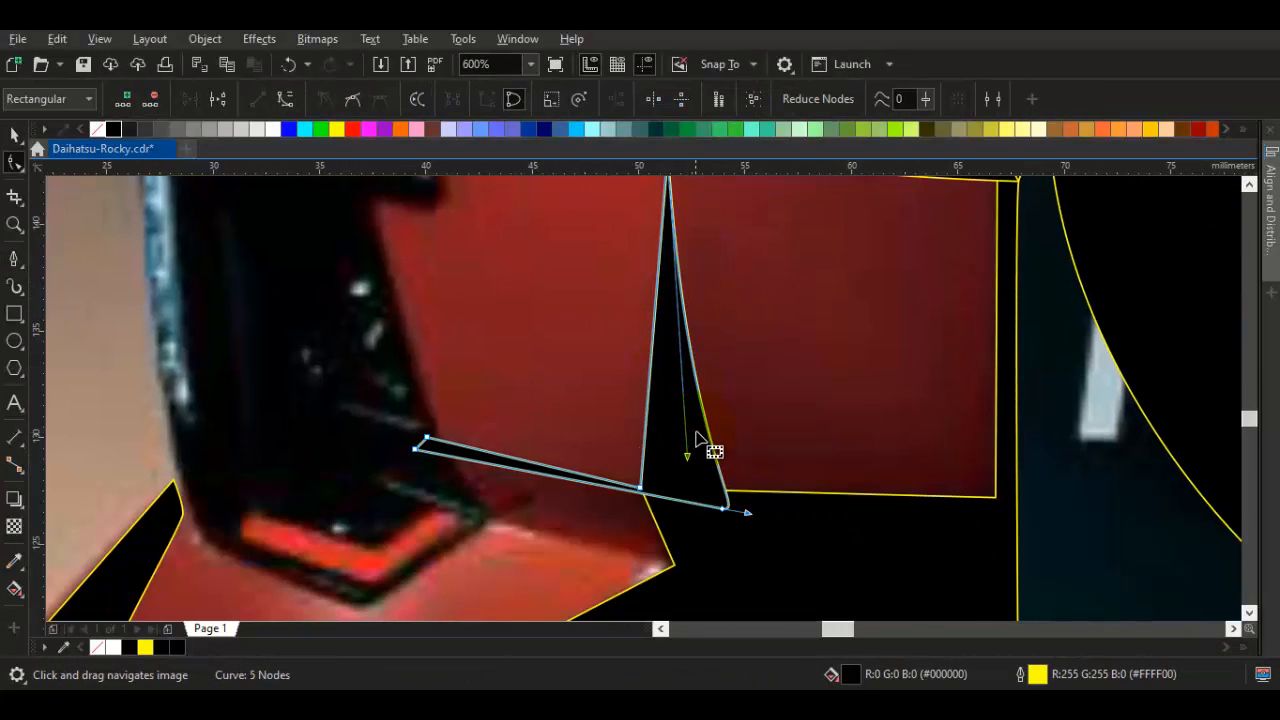
key("space")
key("Escape")
Draw a closed curved sliver along the shadow from the left fog lamp to the bumper section's tip, about 18.1 by 4.9 mm
scroll(699, 440, "down", 1)
key("p")
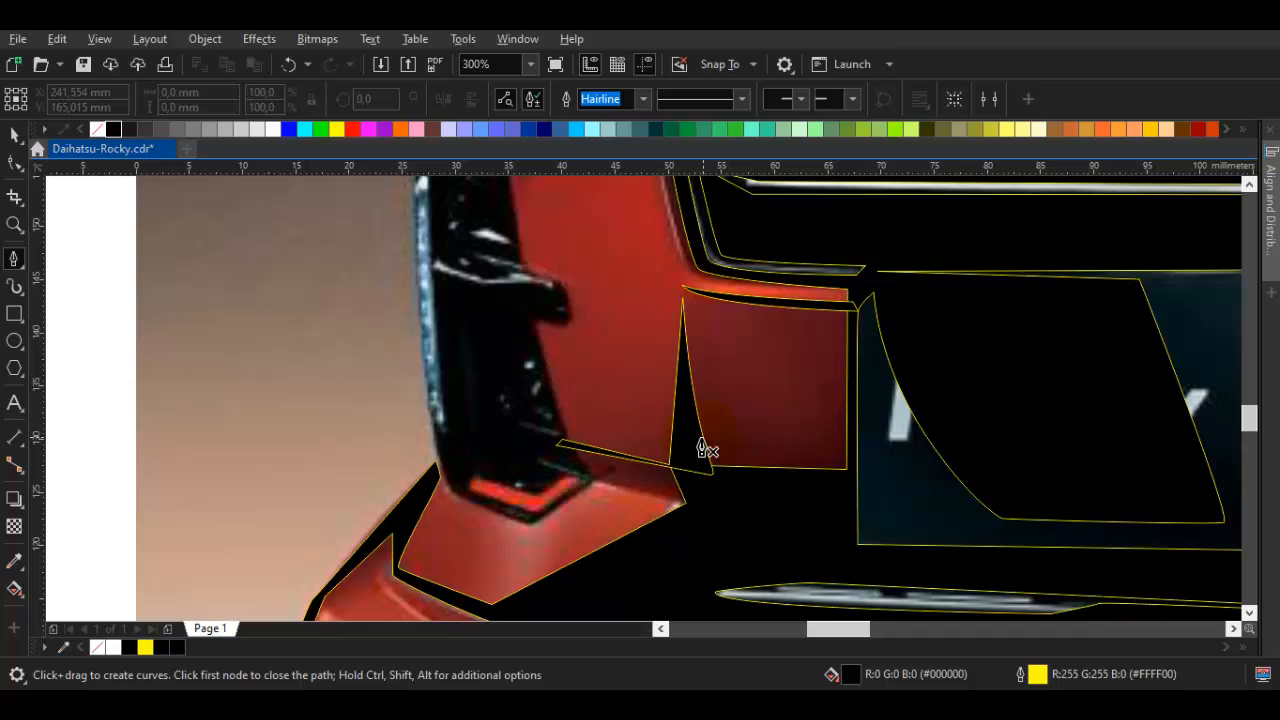
key("space")
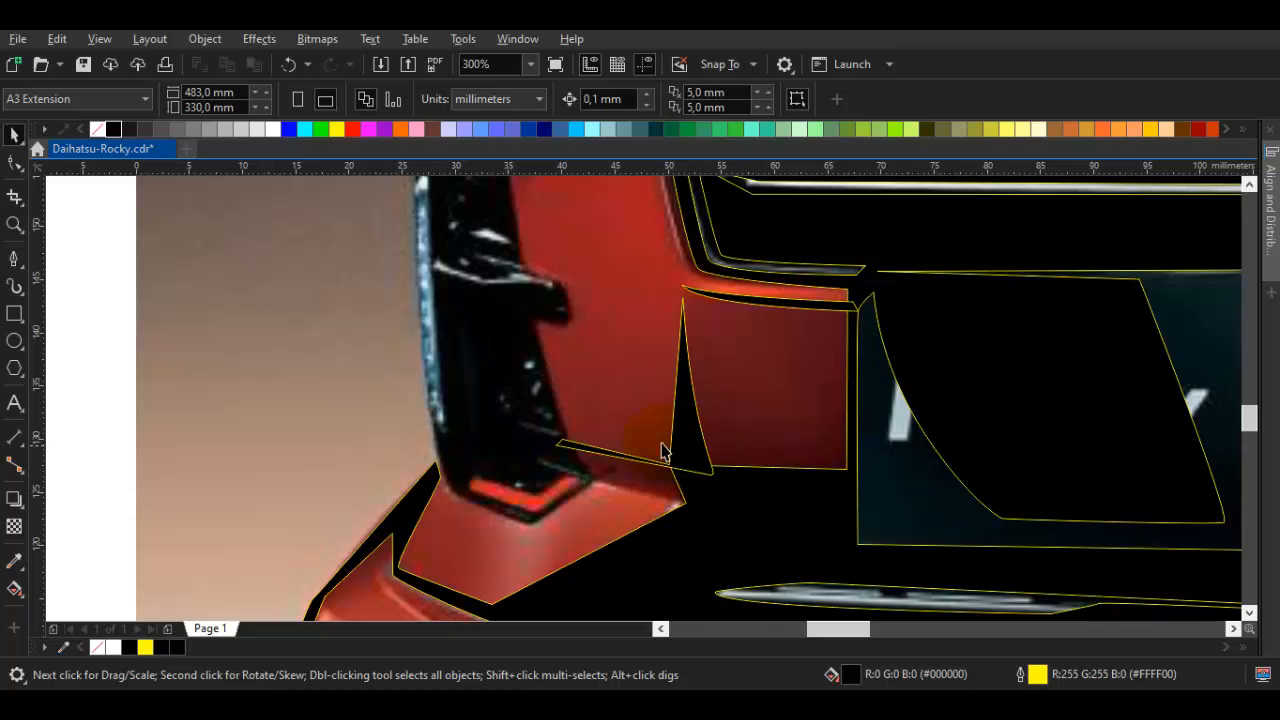
scroll(661, 450, "up", 1)
key("p")
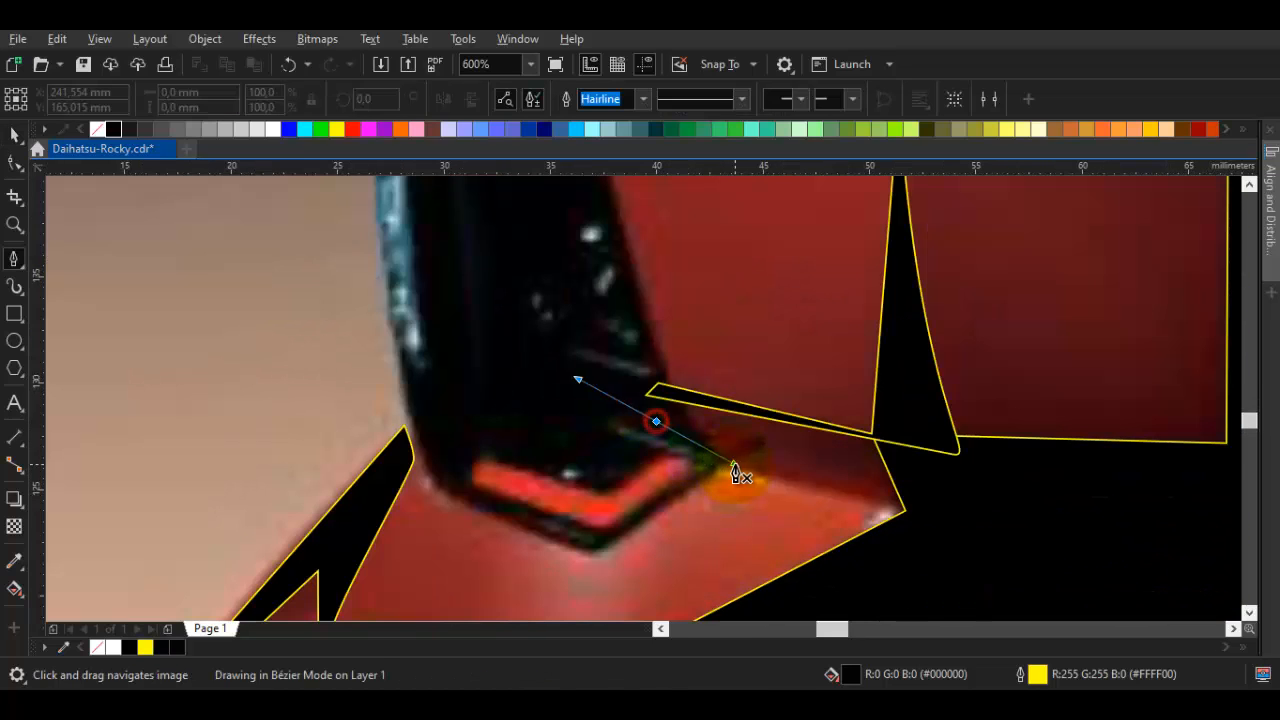
left_click(1044, 525)
left_click(906, 511)
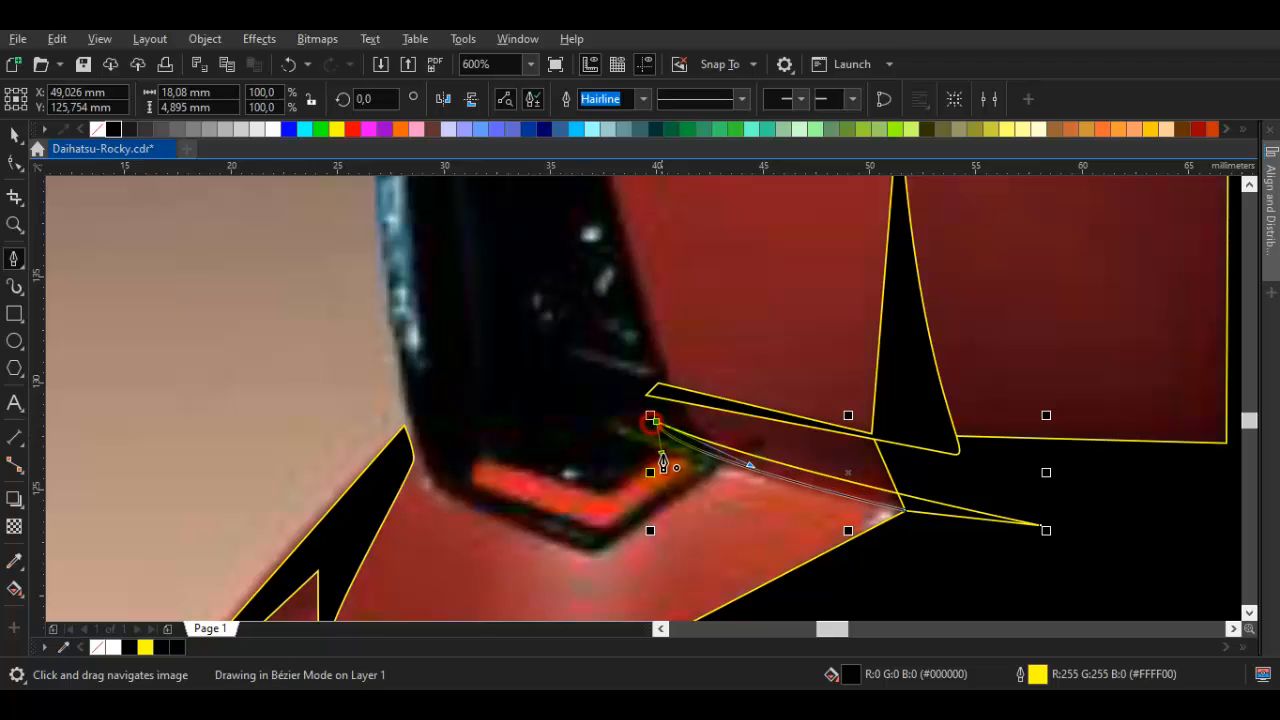
scroll(672, 472, "up", 1)
key("space")
key("Escape")
Start a new outline along the upper edge and outer end of the left fog lamp's orange V-shaped accent, about 10.5 by 2.3 mm
key("space")
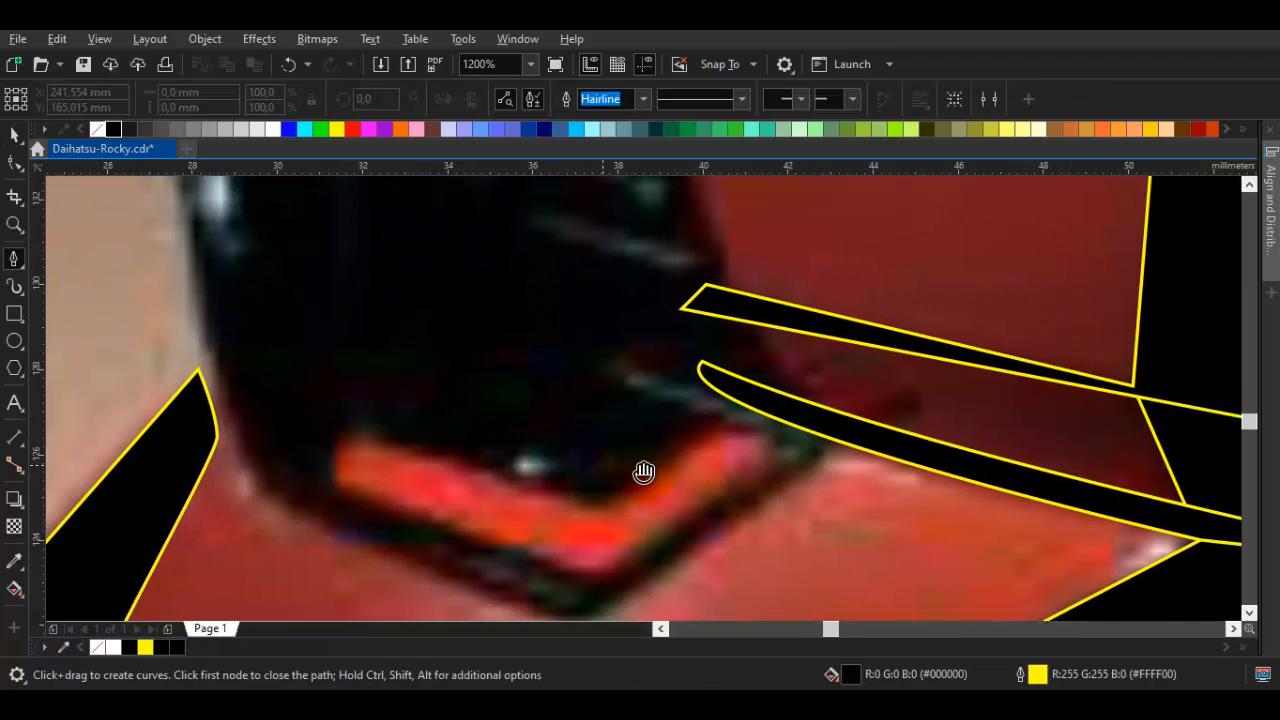
scroll(683, 468, "up", 1)
scroll(683, 468, "down", 1)
scroll(849, 470, "up", 1)
left_click(875, 352)
scroll(676, 477, "down", 1)
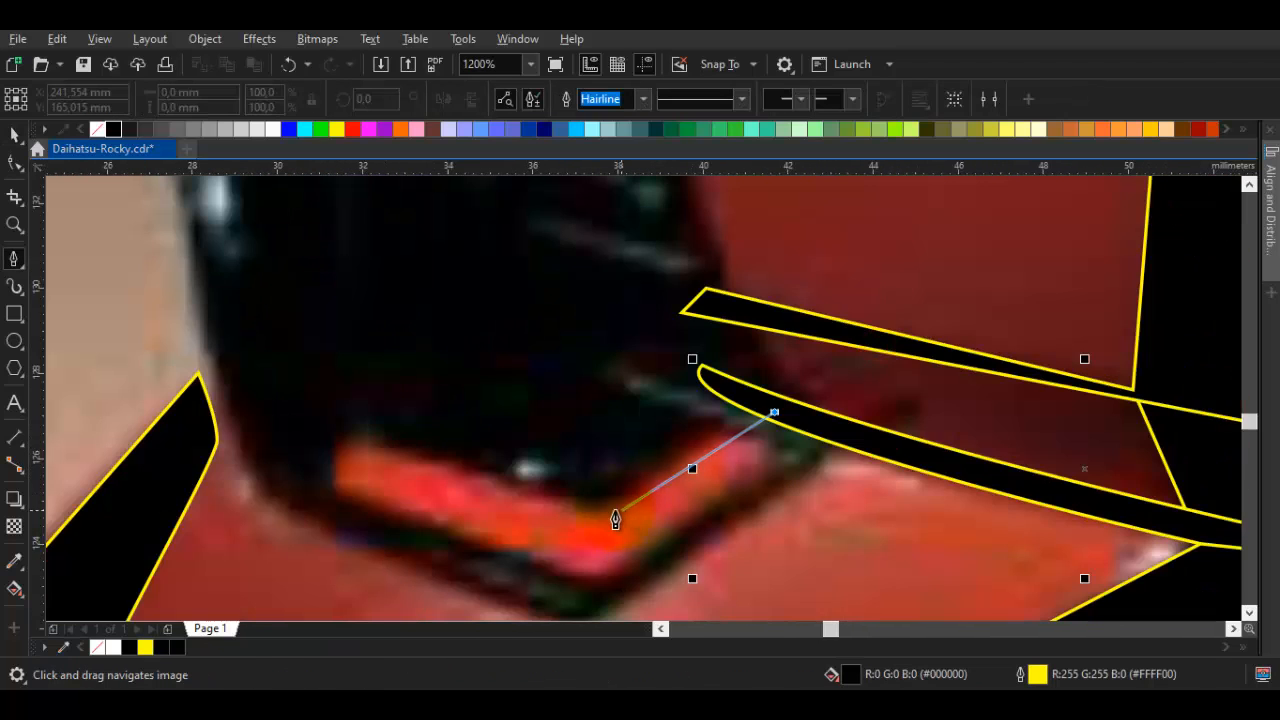
left_click(608, 514)
left_click(355, 437)
left_click_drag(341, 467, 411, 419)
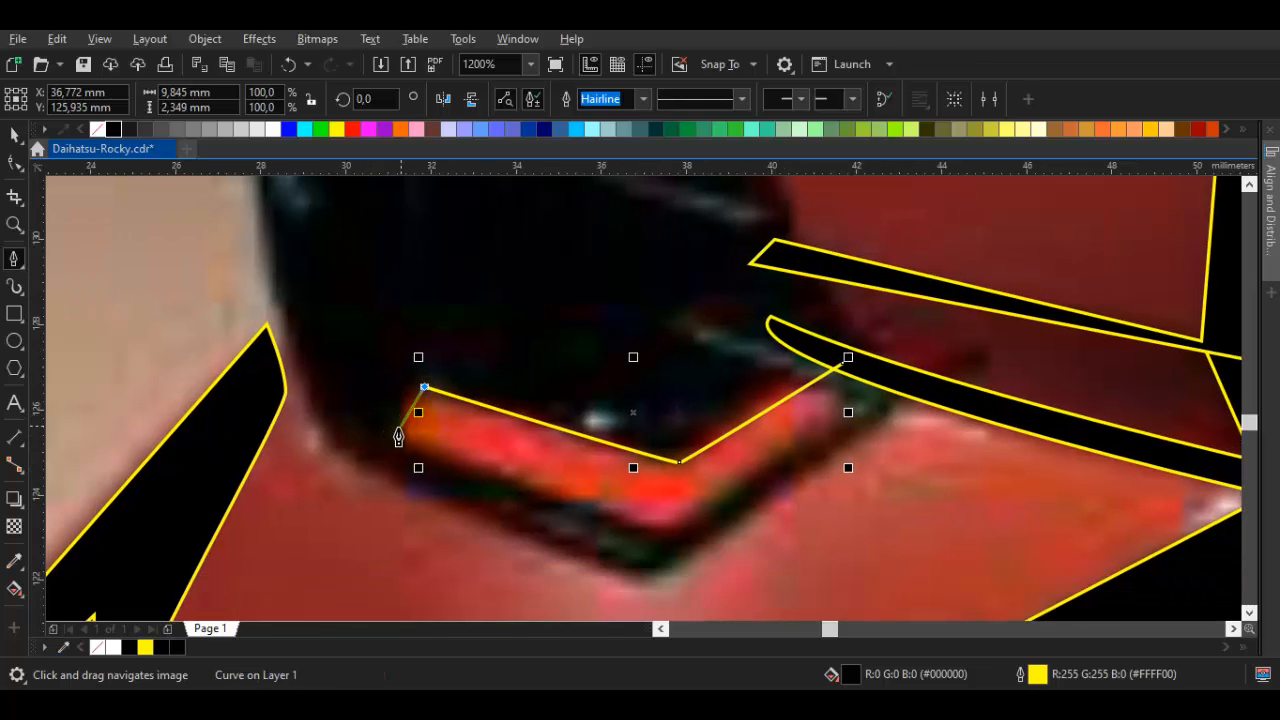
left_click(397, 429)
Trace the orange accent's lower edge around its point and back to its inner end, about 11.3 by 3.9 mm overall
left_click_drag(669, 523, 568, 493)
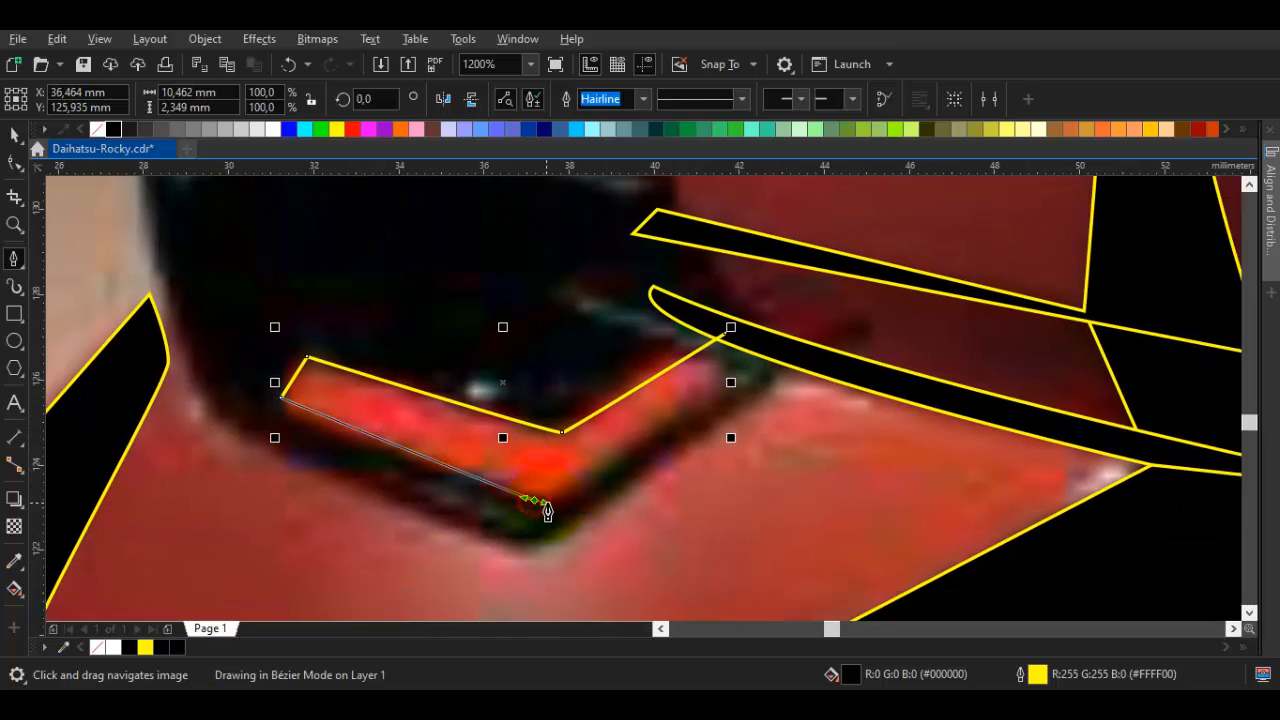
left_click(533, 499)
left_click(762, 339)
left_click_drag(809, 381, 813, 390)
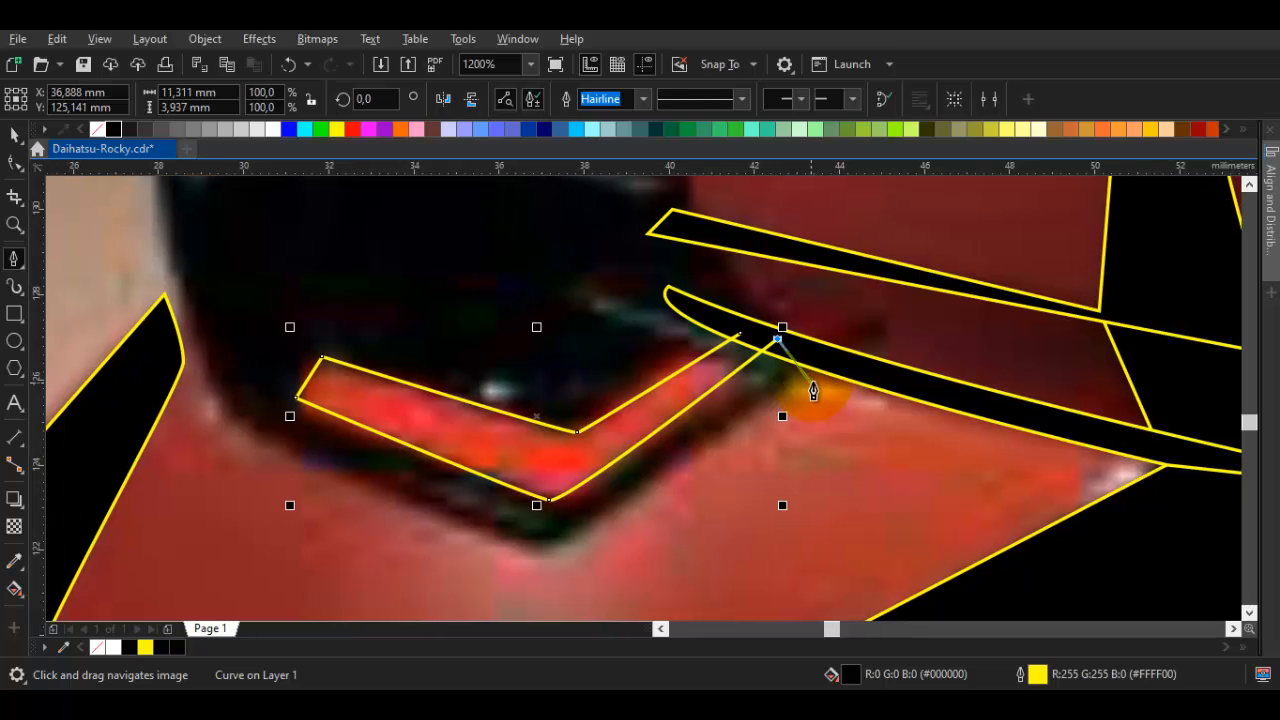
Continue the outline along the black housing's bottom edge to its outer lower corner, about 13.9 by 5 mm overall
left_click(804, 366)
left_click_drag(533, 547, 503, 549)
left_click_drag(211, 399, 371, 463)
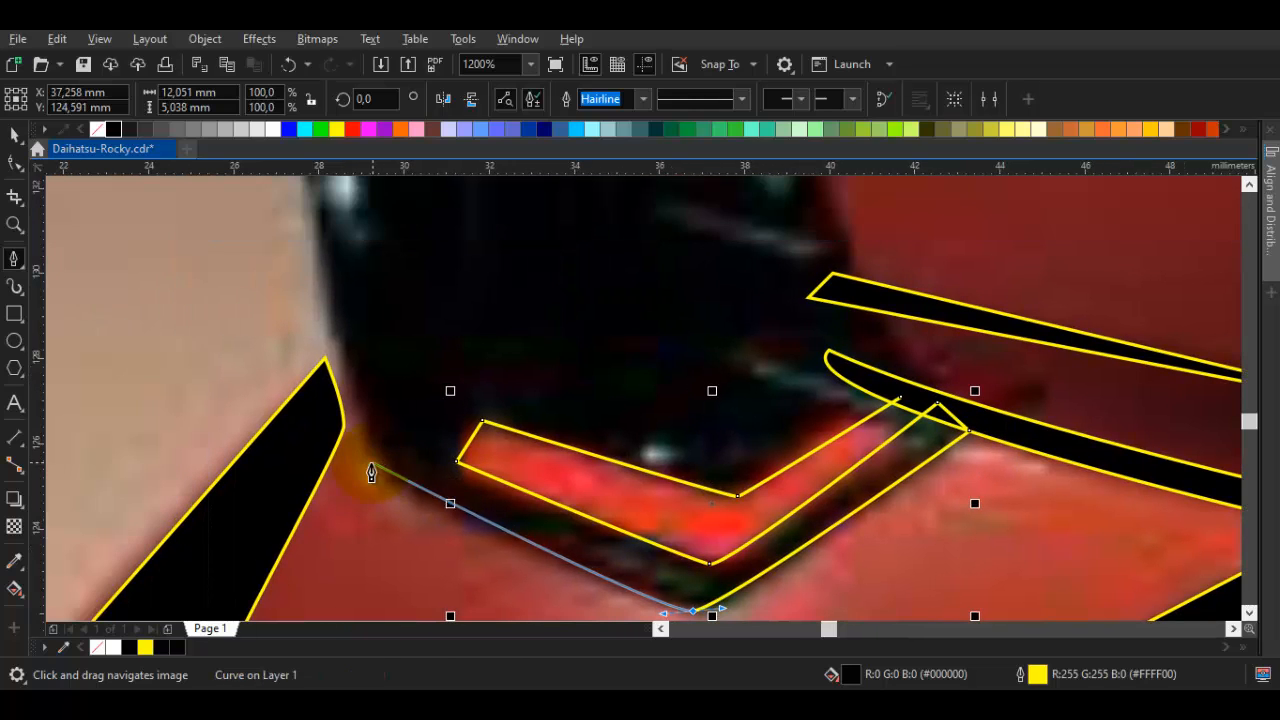
left_click(378, 483)
scroll(375, 460, "down", 2)
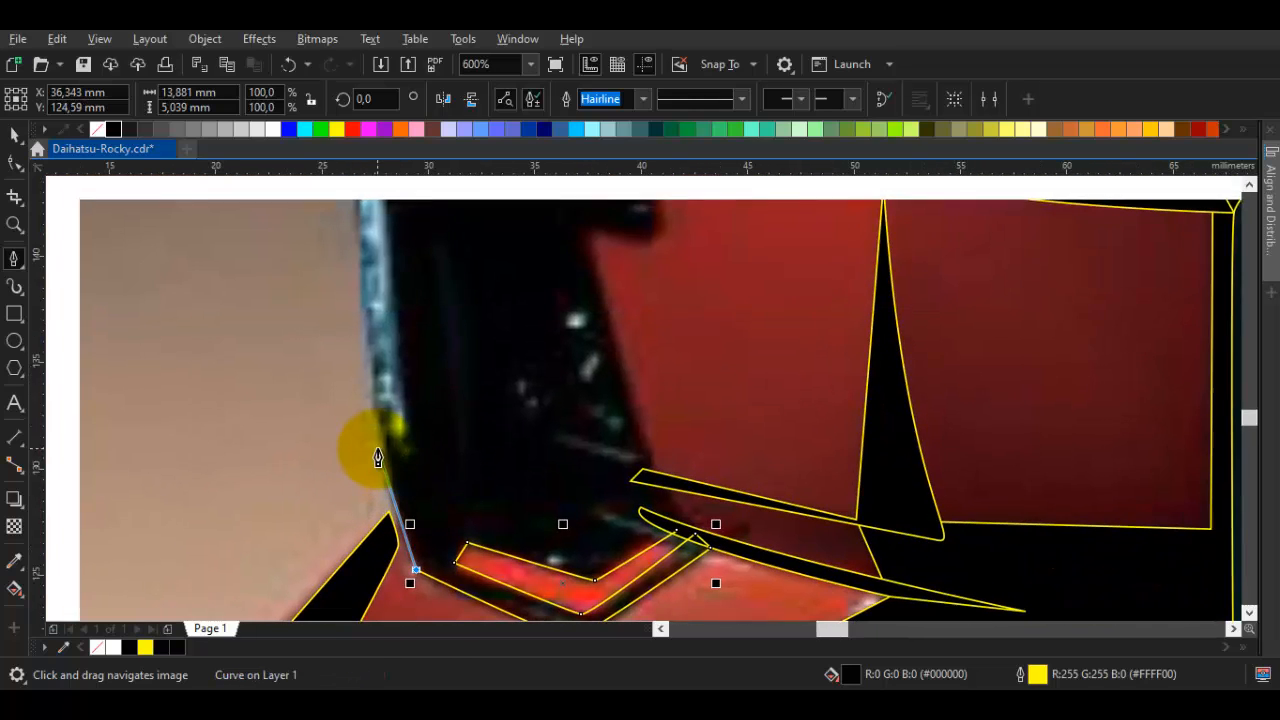
left_click(375, 443)
left_click_drag(369, 257, 376, 308)
key("ctrl+z")
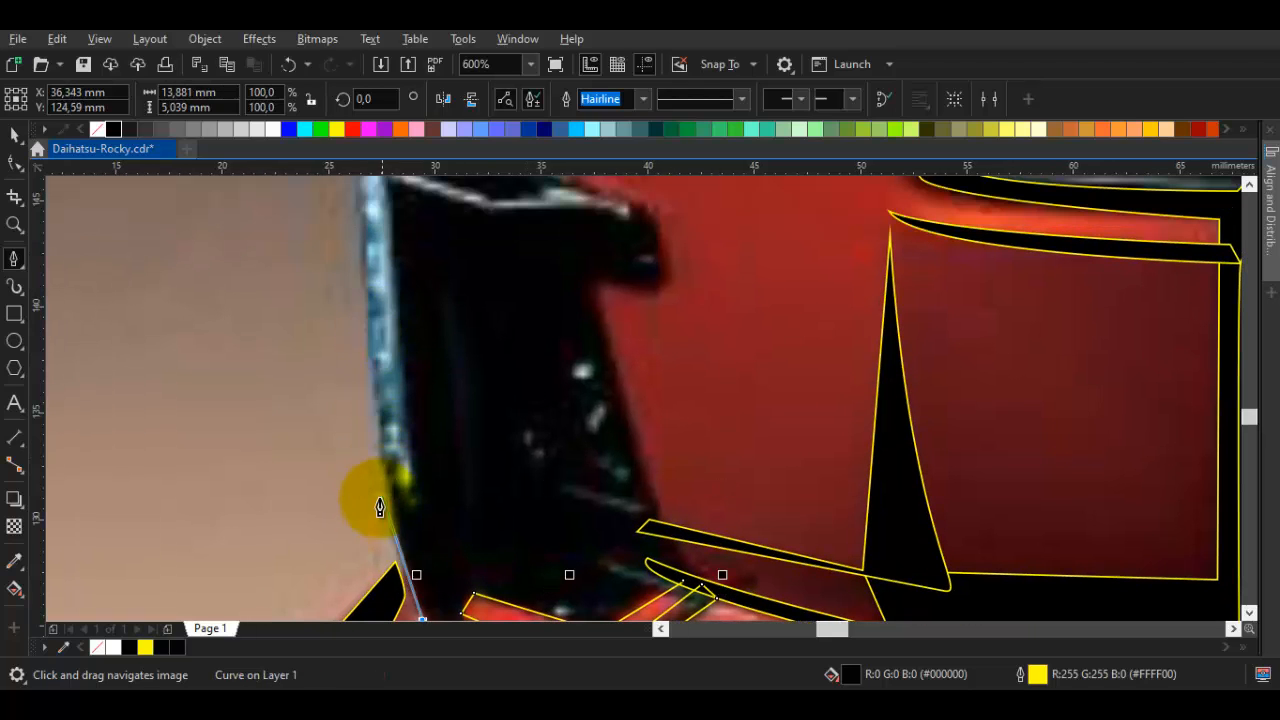
Trace the left lamp housing's outer edge upward and around its rounded top, about 17.3 by 41.9 mm overall
left_click(386, 510)
left_click_drag(373, 180, 354, 309)
scroll(340, 303, "down", 1)
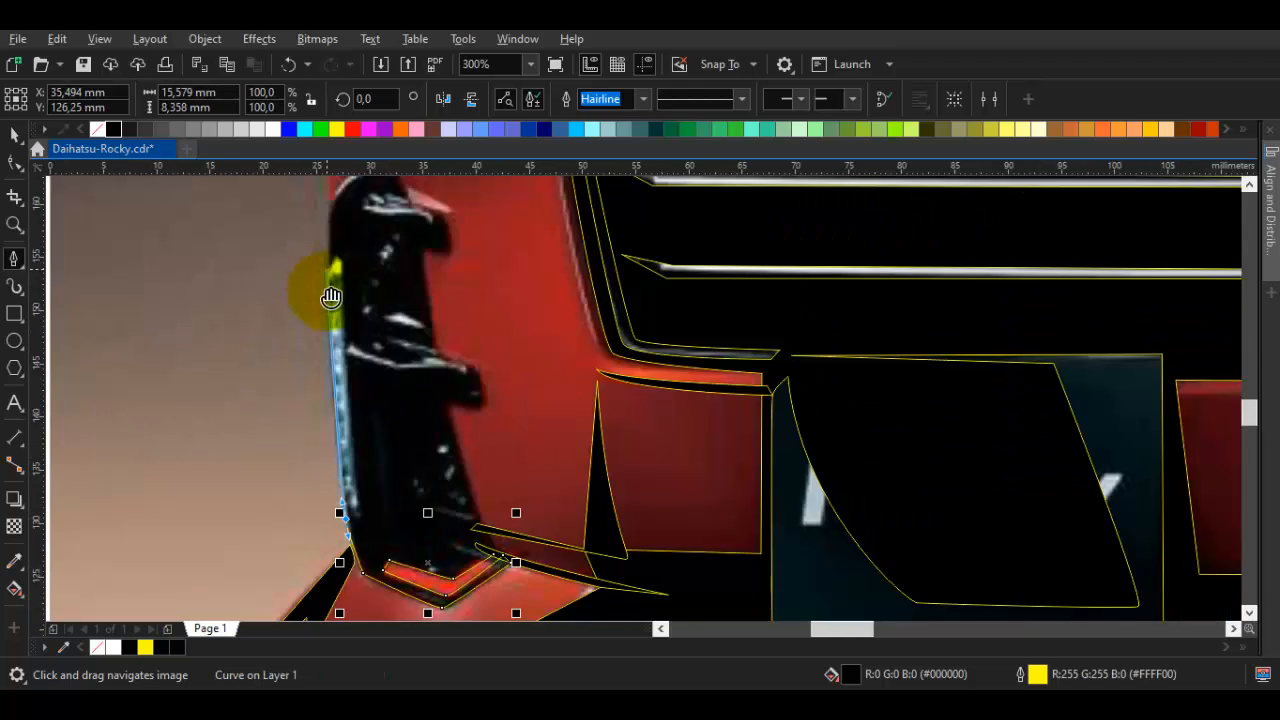
left_click_drag(338, 206, 356, 294)
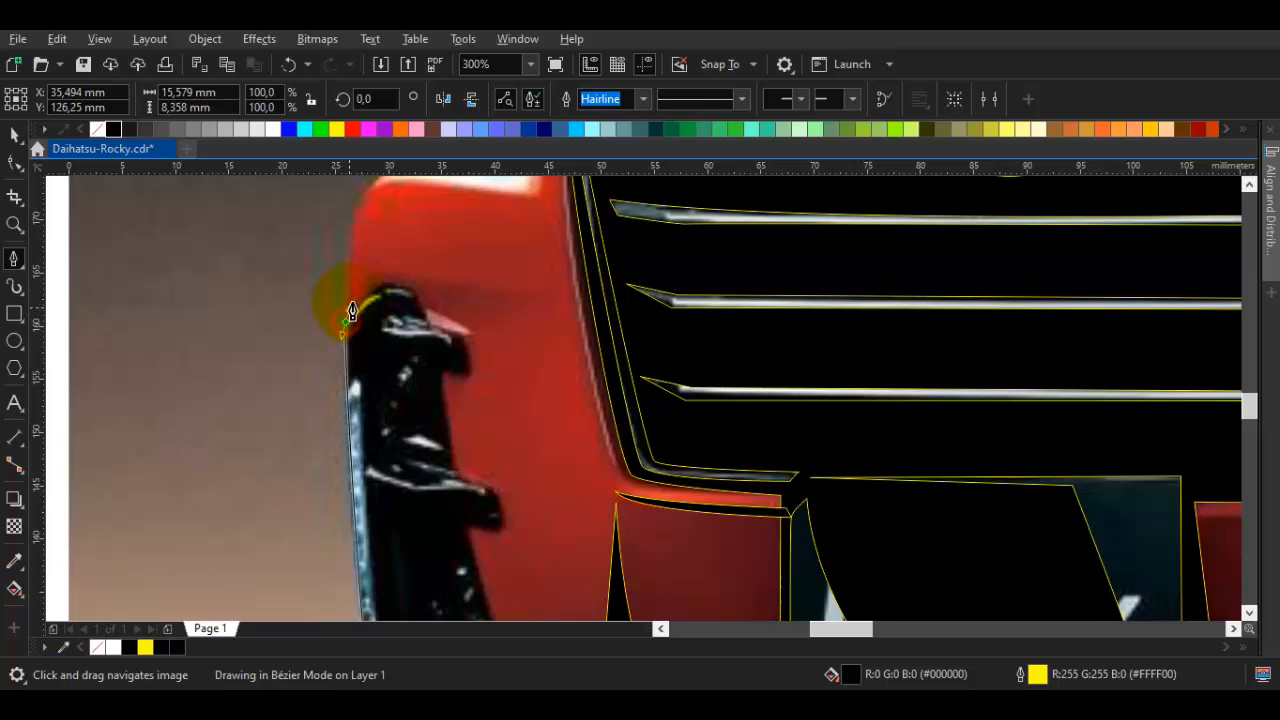
scroll(386, 294, "up", 2)
left_click_drag(384, 284, 390, 286)
scroll(680, 341, "down", 1)
scroll(561, 326, "up", 2)
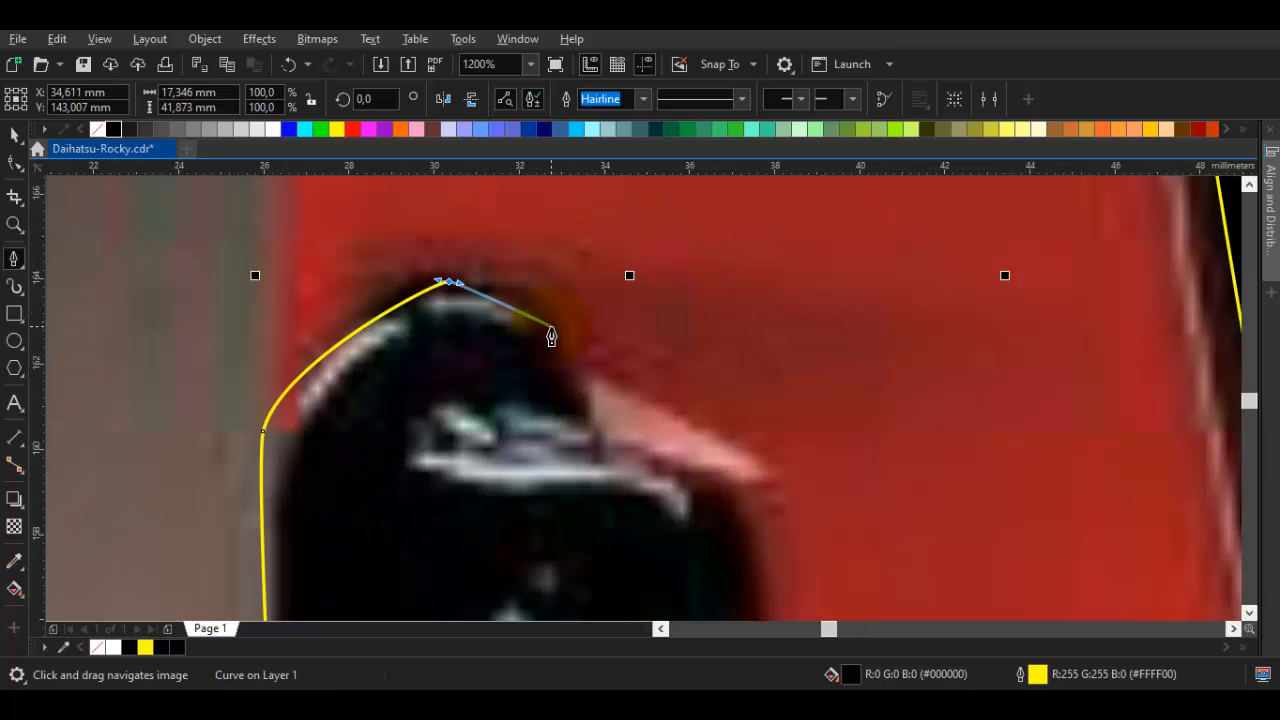
Continue the outline down from the rounded top and around the housing's upper protruding fin
left_click(569, 316)
left_click_drag(634, 433, 551, 306)
left_click(534, 300)
left_click(663, 363)
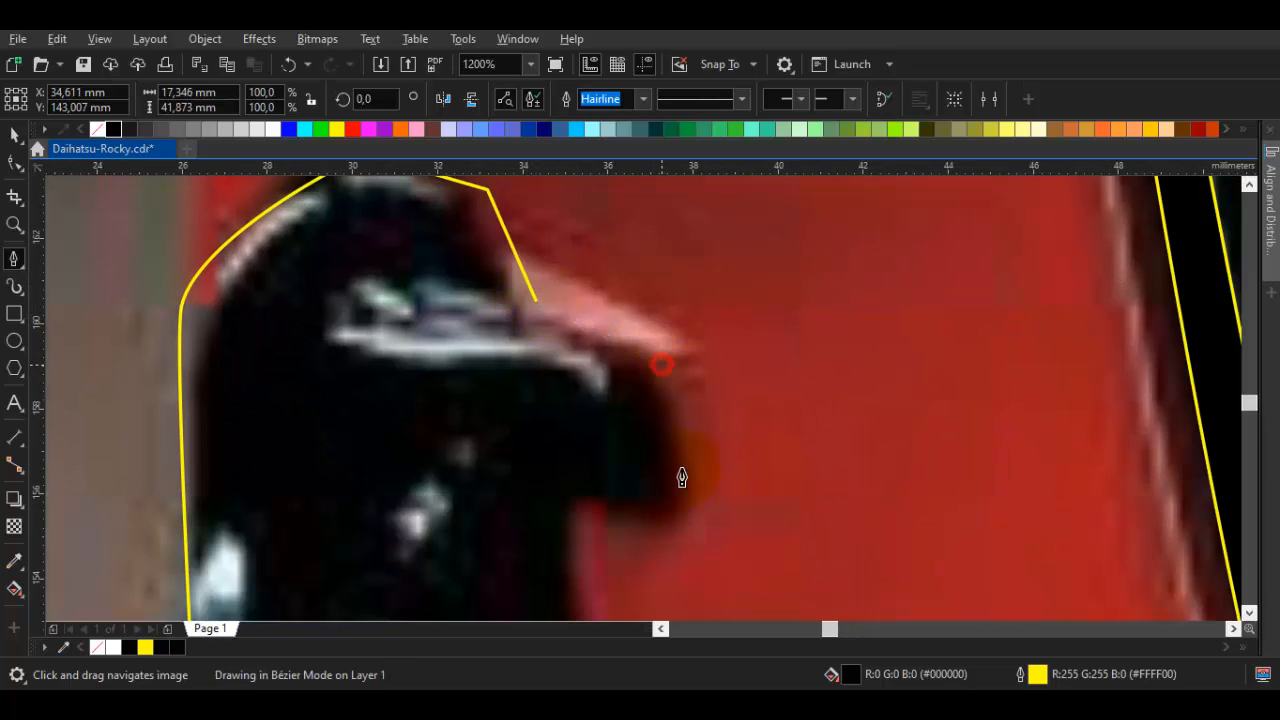
left_click_drag(691, 531, 621, 306)
Trace the housing's inner edge around the second fin and down to the orange accent, closing the lamp outline
scroll(502, 288, "down", 2)
scroll(525, 303, "up", 1)
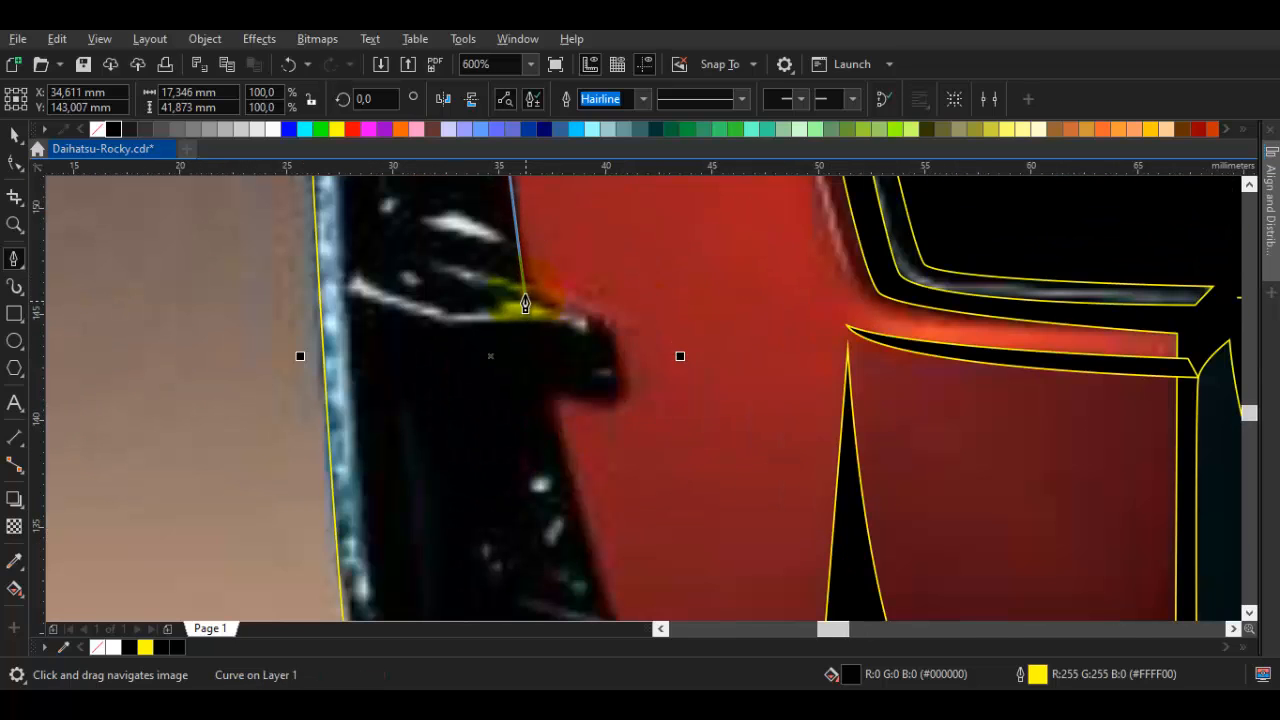
left_click(551, 399)
left_click_drag(591, 543, 531, 334)
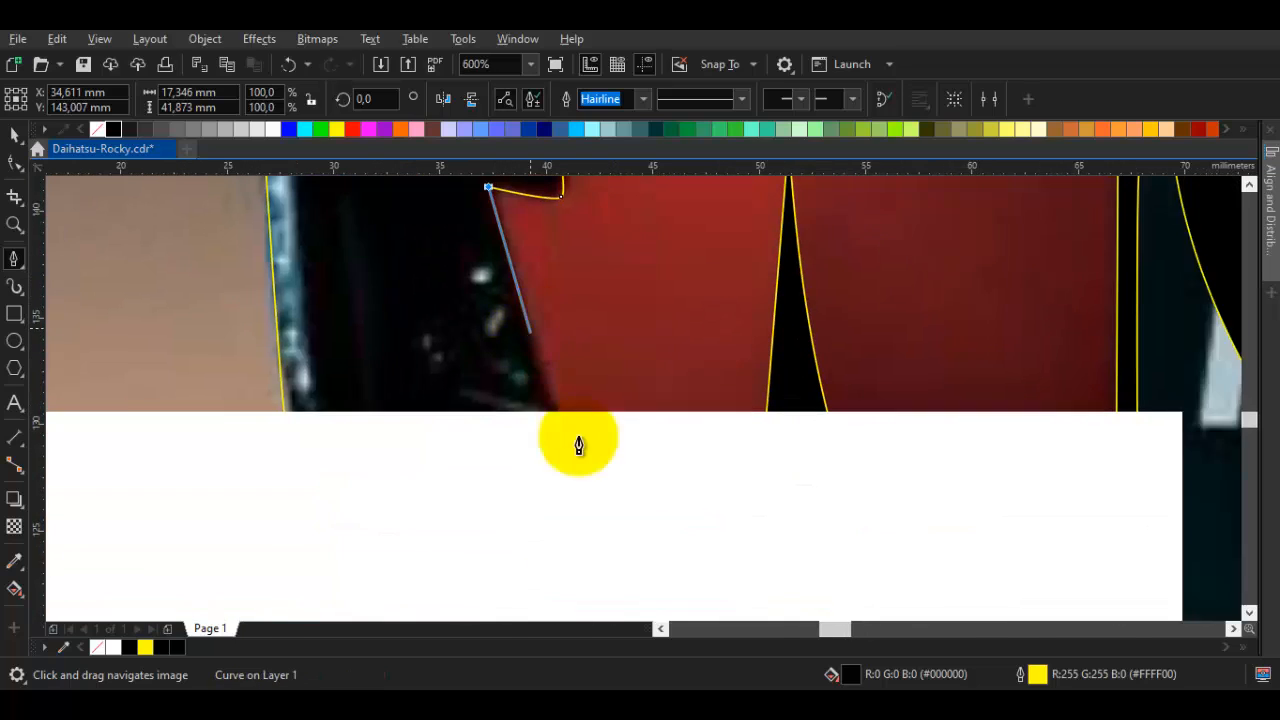
left_click_drag(578, 440, 549, 325)
scroll(545, 345, "up", 1)
left_click(557, 400)
scroll(511, 380, "down", 2)
scroll(390, 365, "up", 1)
key("space")
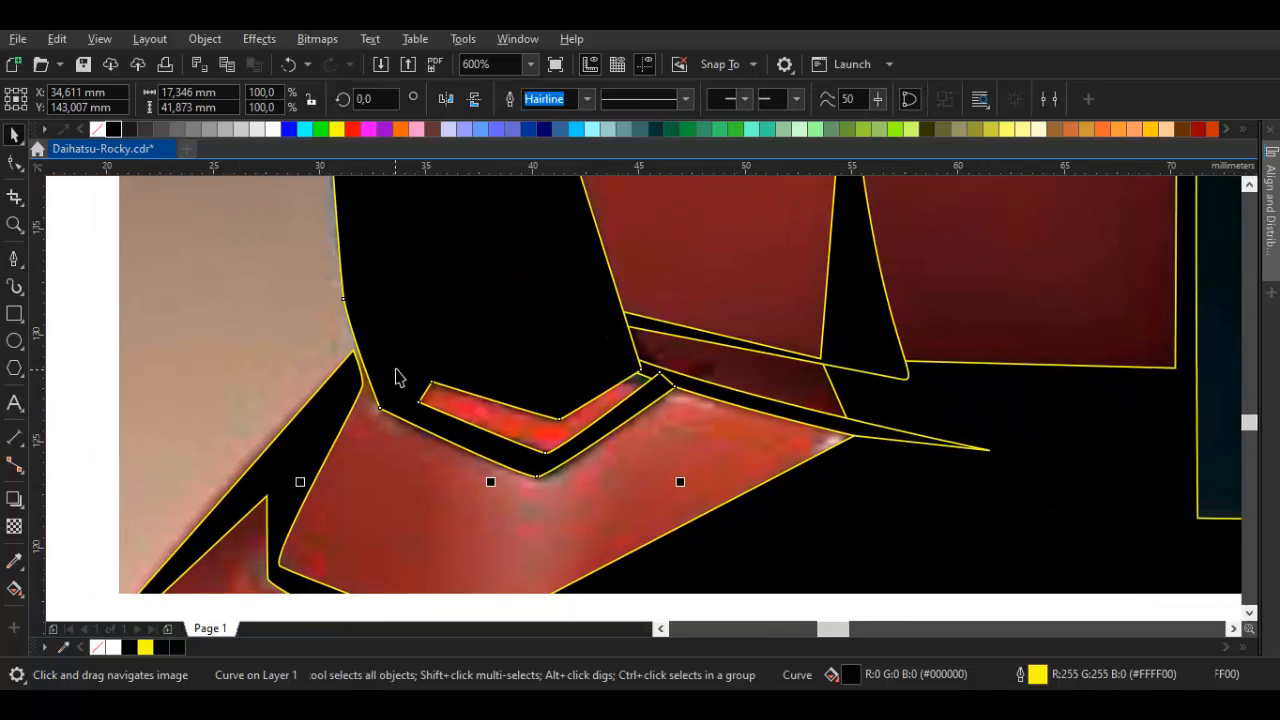
Reshape the outline where the black gap meets the left lamp housing's lower outer edge, then deselect it
left_click(360, 387)
key("F10")
scroll(369, 386, "up", 1)
left_click_drag(366, 377, 380, 307)
scroll(380, 307, "down", 2)
key("space")
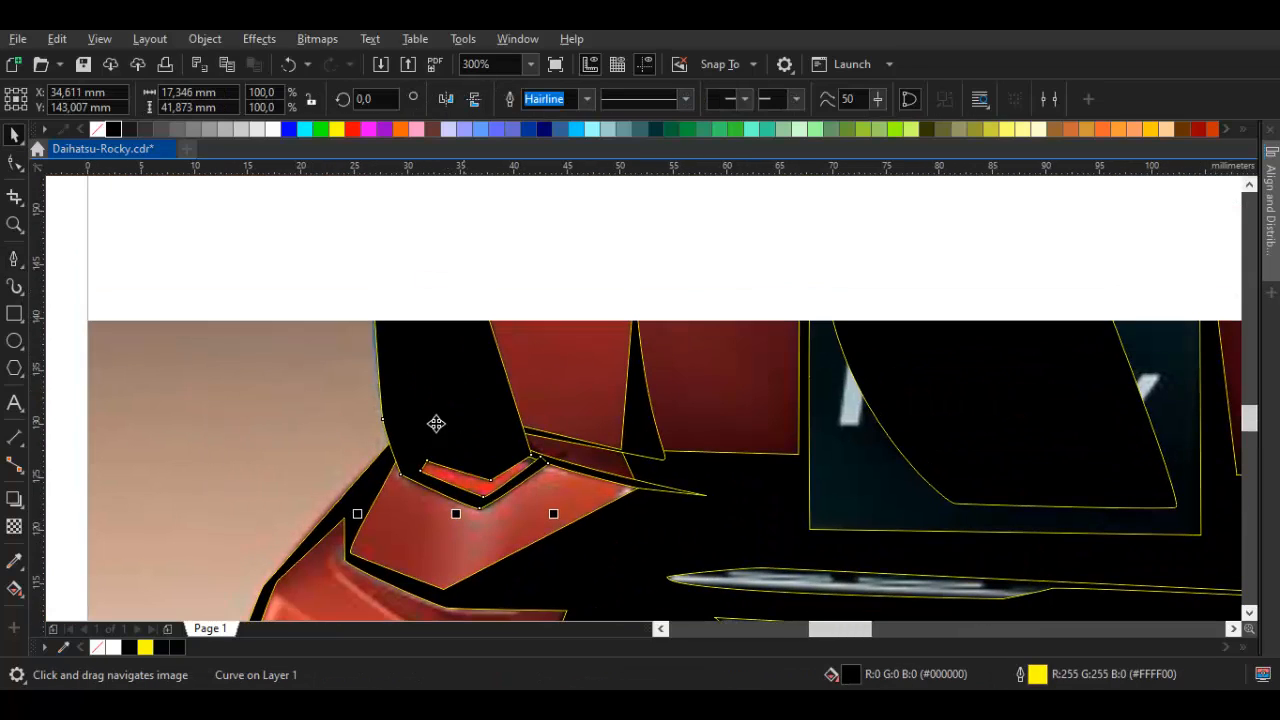
scroll(463, 220, "down", 1)
key("Escape")
Start a new outline down the inner edge of the left lamp's light strip to the white highlight, about 1 by 10.1 mm
scroll(346, 266, "up", 1)
key("space")
scroll(350, 262, "up", 1)
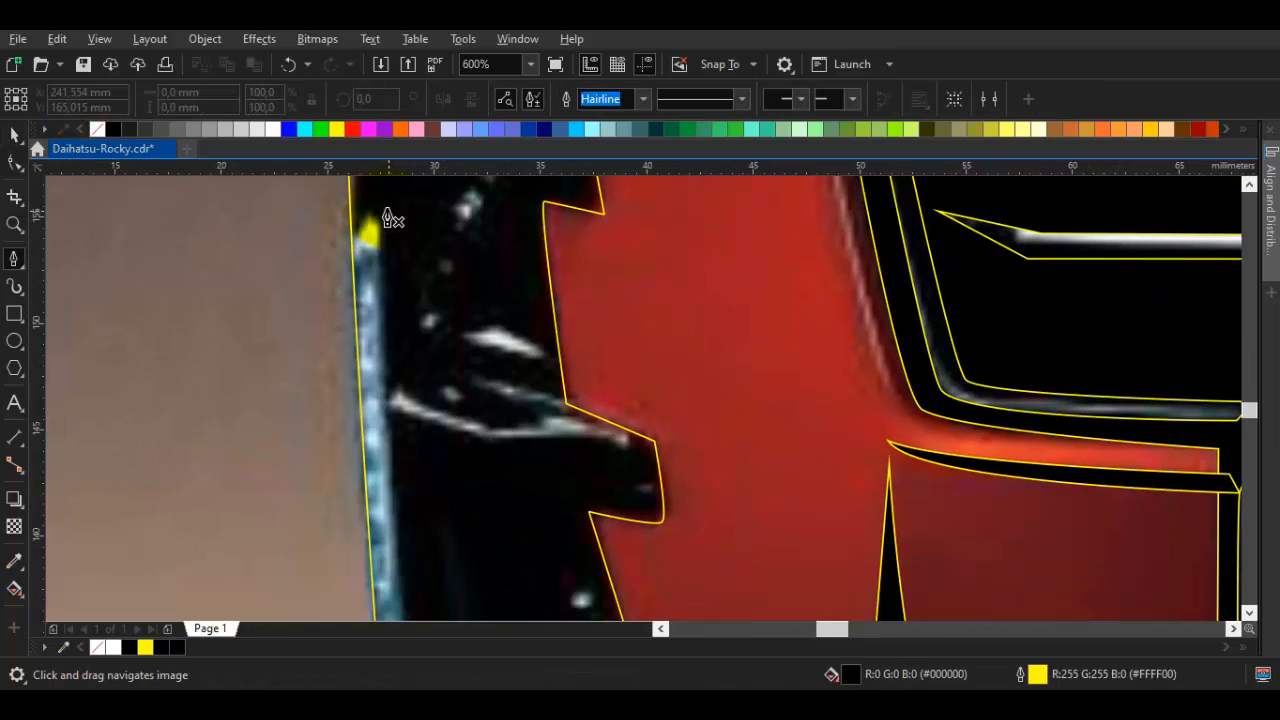
left_click_drag(380, 208, 397, 433)
scroll(391, 410, "up", 1)
left_click(389, 436)
left_click(410, 366)
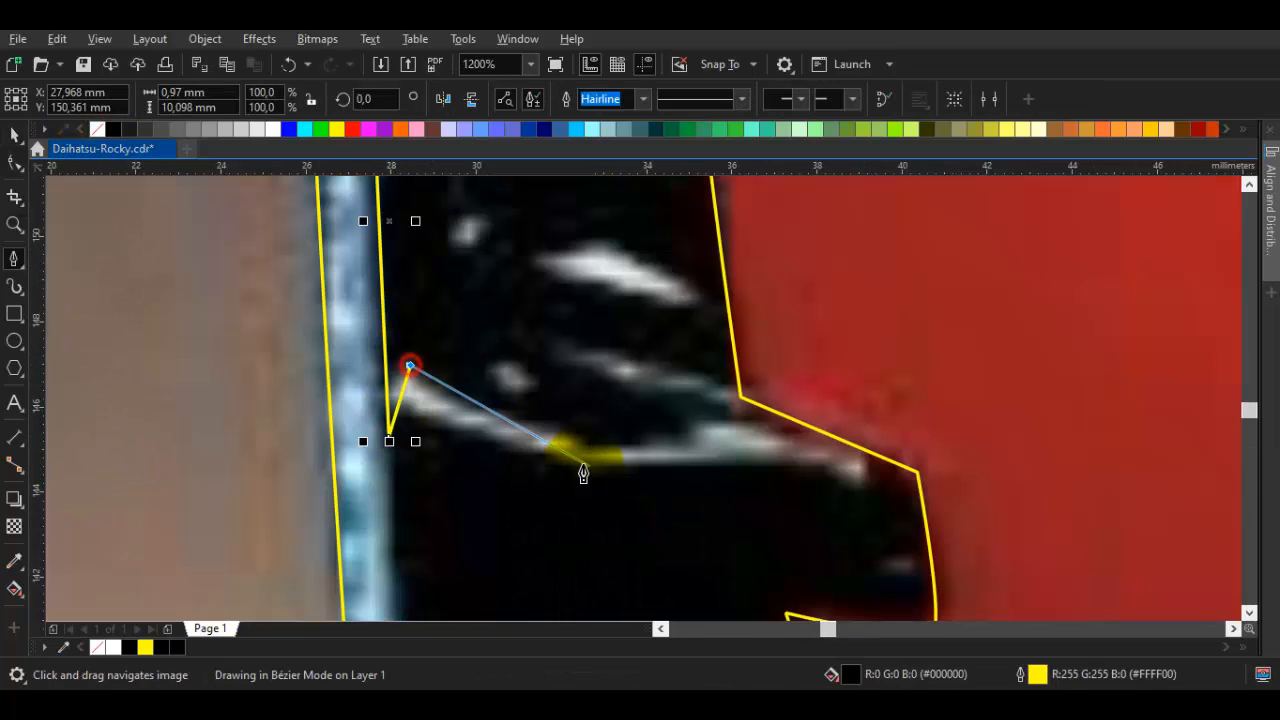
Trace the upper edge of the white highlight across the left lamp housing, including its pointed black notch, to the highlight's tip
left_click_drag(563, 430, 587, 435)
left_click(708, 422)
left_click(466, 320)
left_click_drag(762, 438, 615, 362)
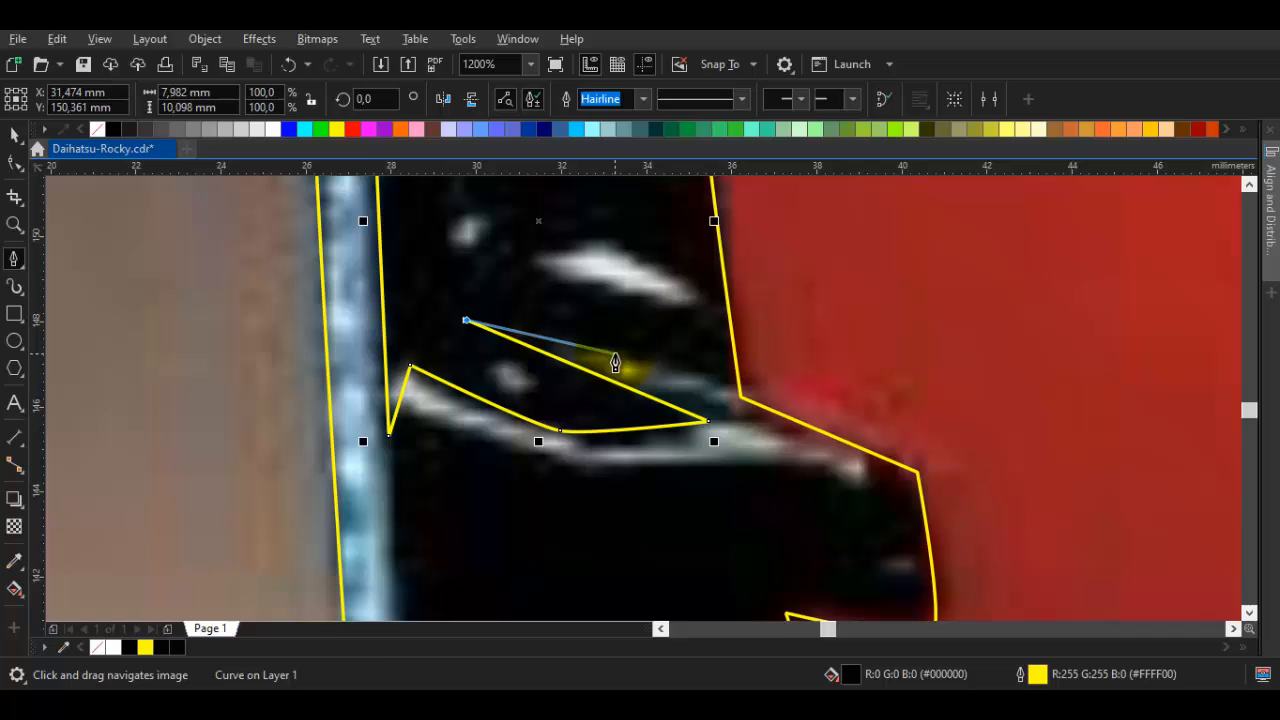
left_click(866, 465)
left_click(854, 492)
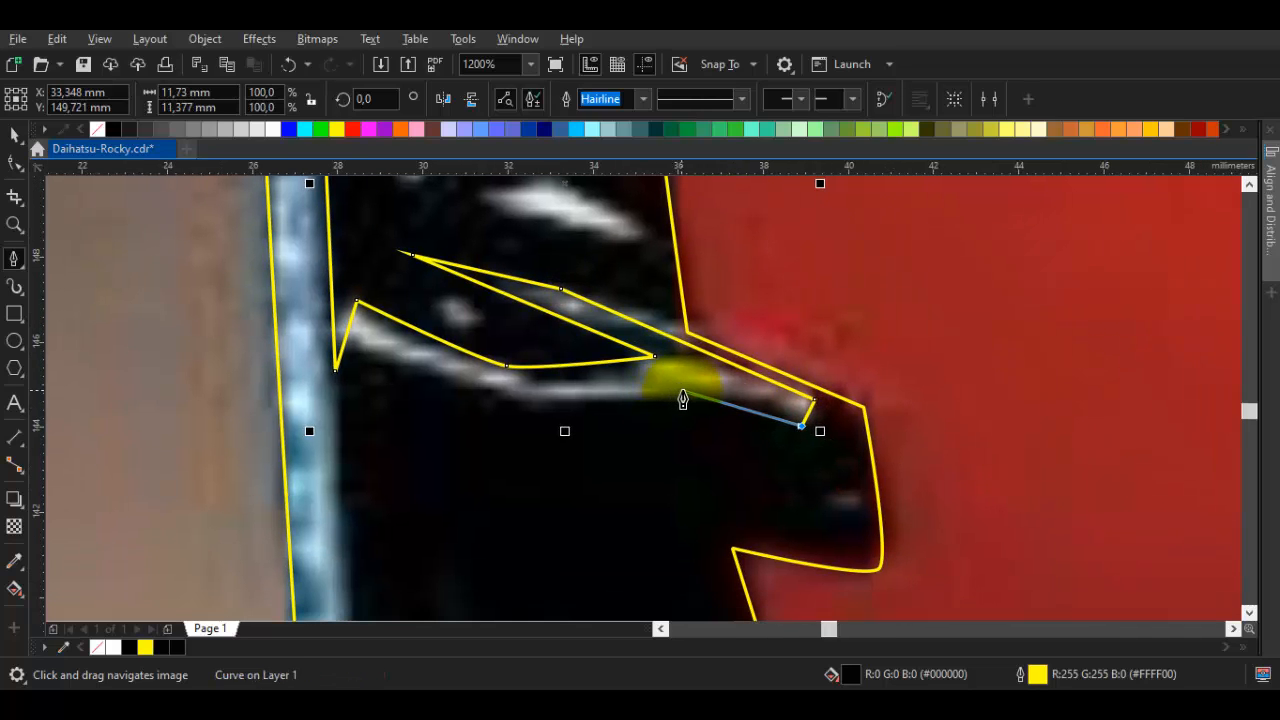
Trace back along the highlight's lower edge and around the light strip to its top, closing the outline
left_click_drag(354, 352, 444, 340)
scroll(457, 340, "down", 2)
left_click_drag(445, 471, 434, 300)
scroll(434, 300, "up", 2)
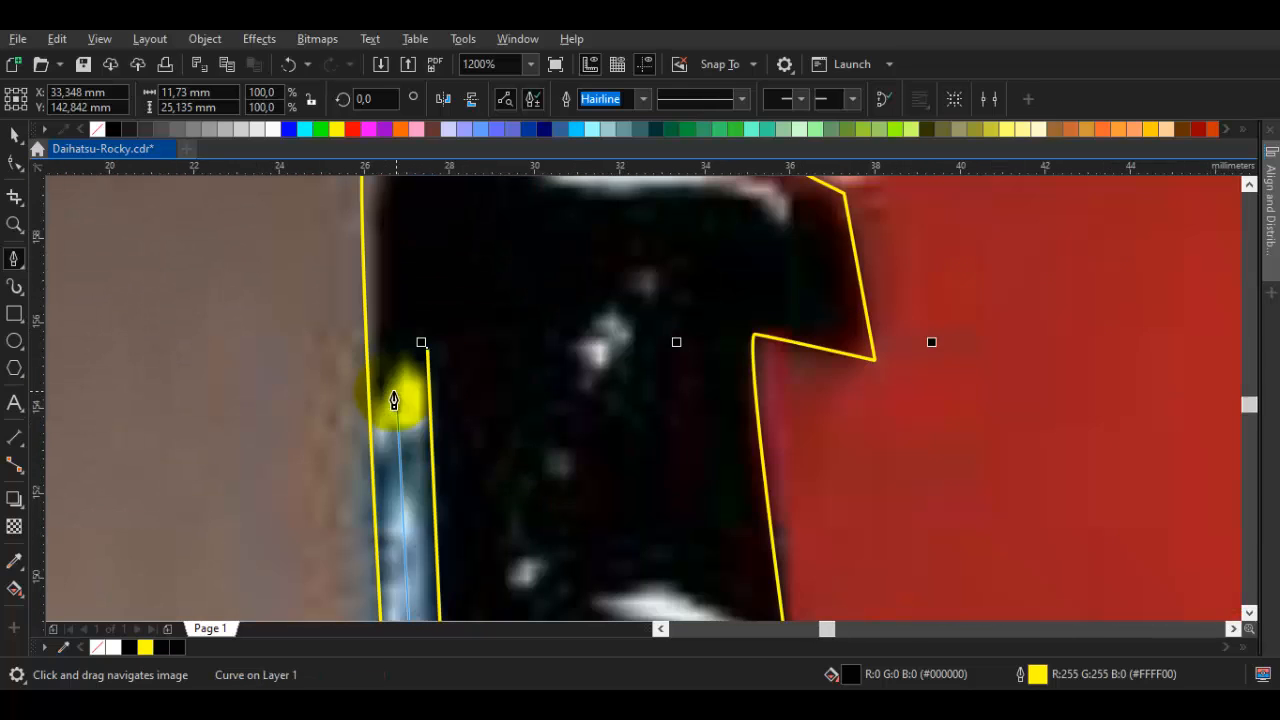
left_click(427, 348)
Cut the light strip and highlight outline out of the black lamp housing with Back minus Front, then deselect
key("space")
left_click(476, 332, "shift")
left_click(681, 100)
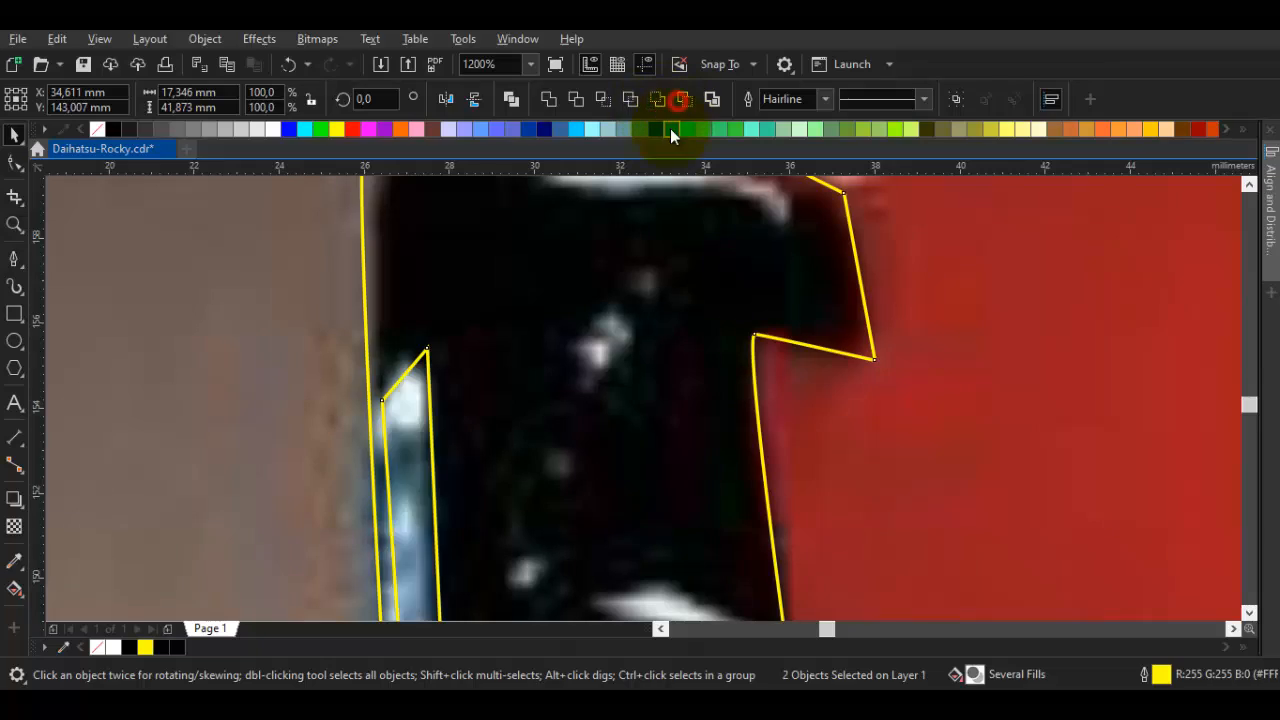
scroll(595, 465, "down", 1)
key("Escape")
Draw a closed outline, about 6.8 by 3 mm, around the grey reflection near the top of the left lamp housing
key("space")
scroll(560, 320, "up", 2)
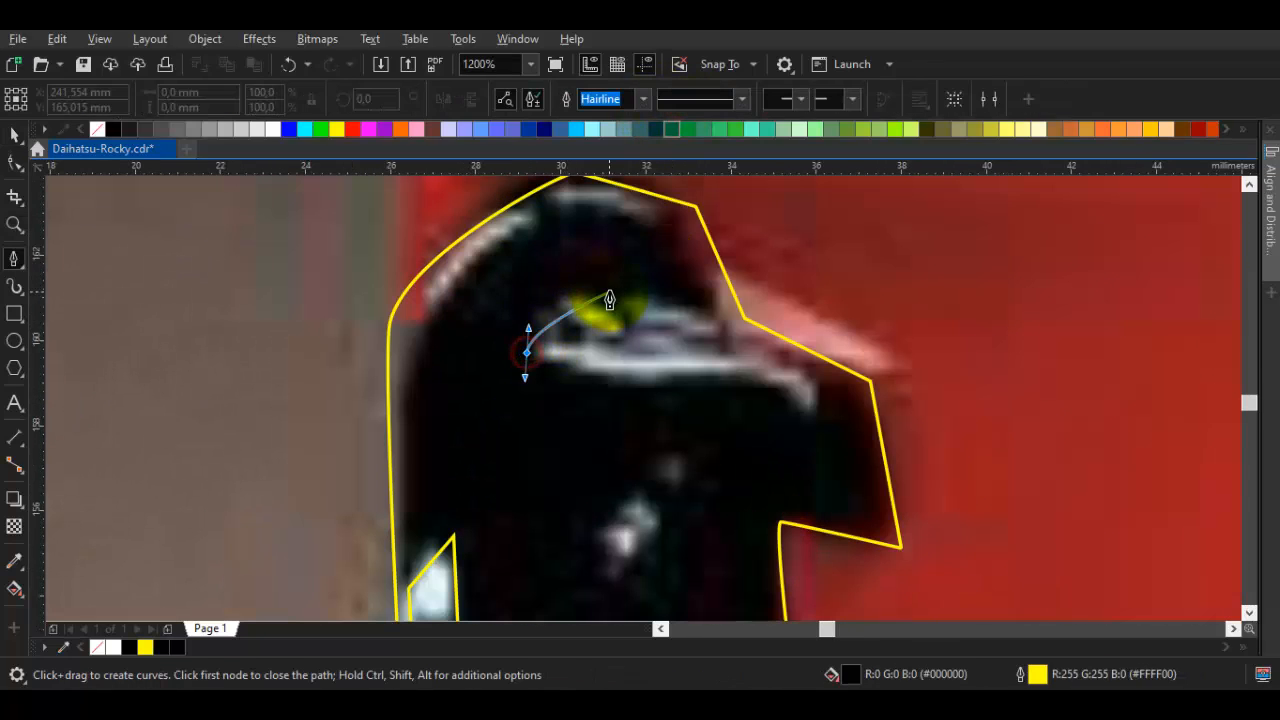
left_click(610, 290)
left_click(818, 418)
left_click(765, 368)
left_click(627, 383)
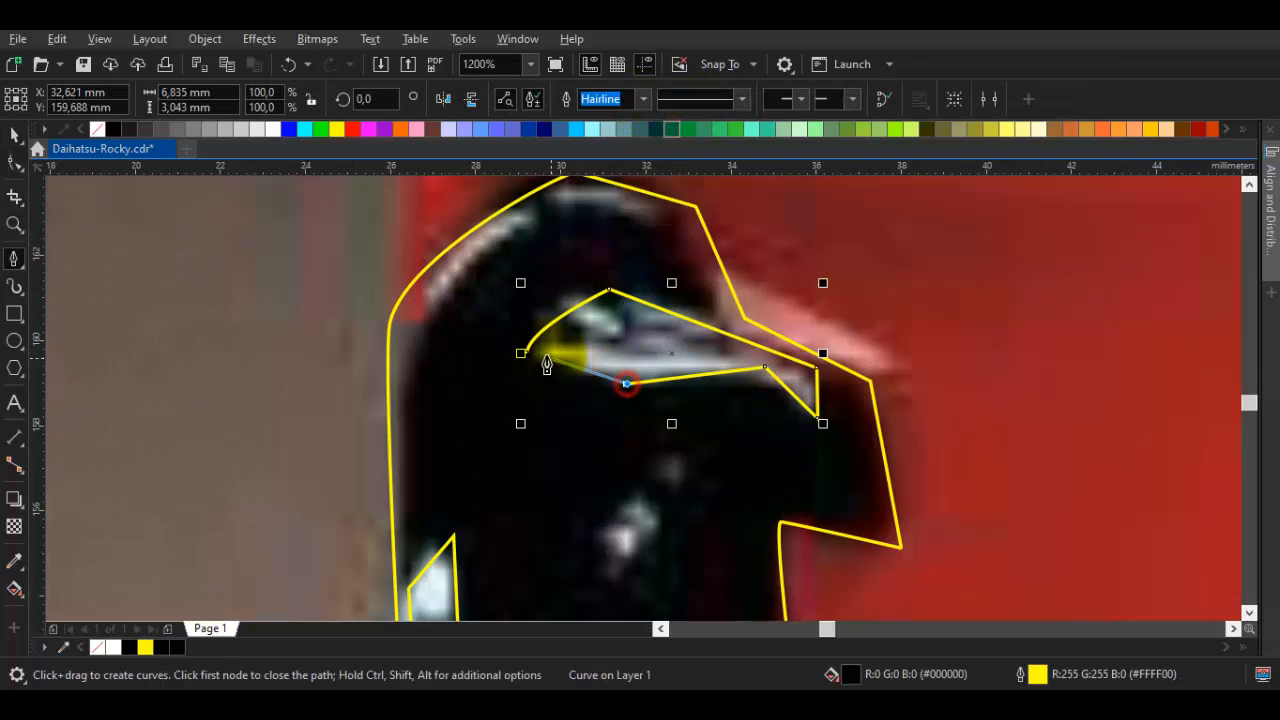
left_click(527, 352)
Cut the upper reflection outline out of the lamp housing with Back minus Front
key("space")
left_click(578, 441, "shift")
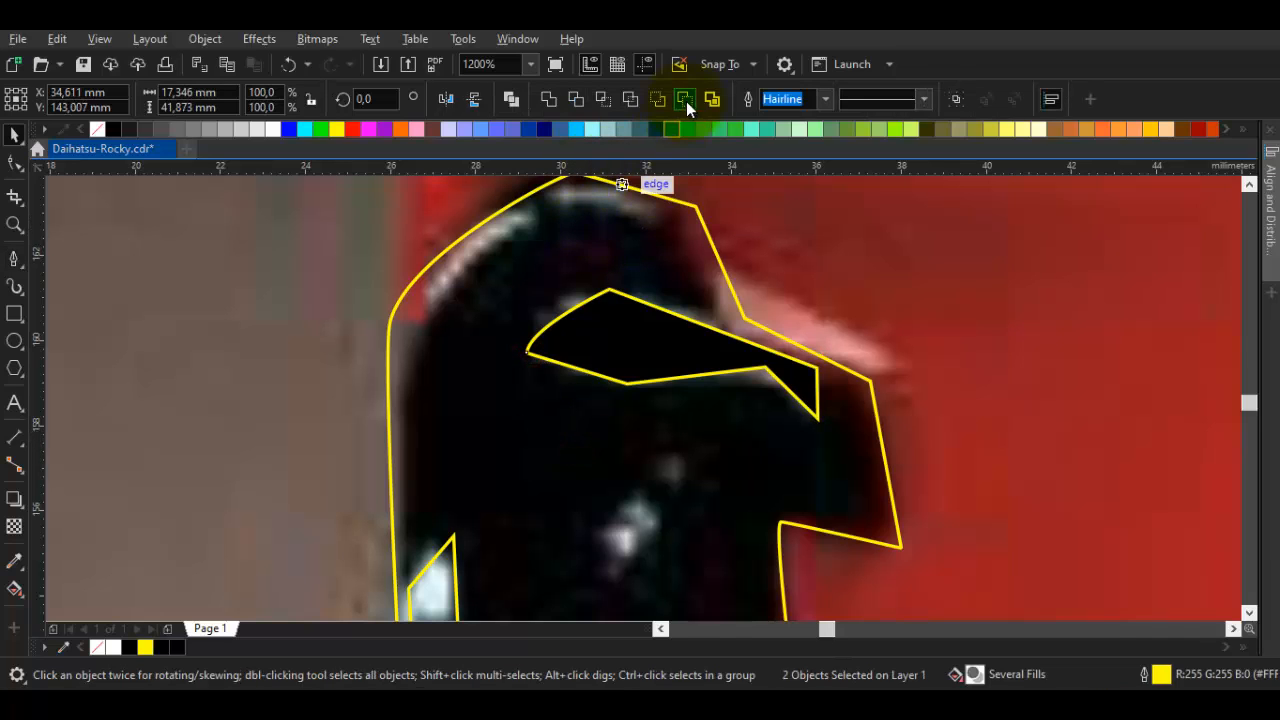
left_click(686, 101)
Draw a closed outline around the small crescent-shaped white highlight above the notched highlight in the lamp housing
scroll(663, 394, "down", 2)
scroll(629, 380, "up", 2)
key("space")
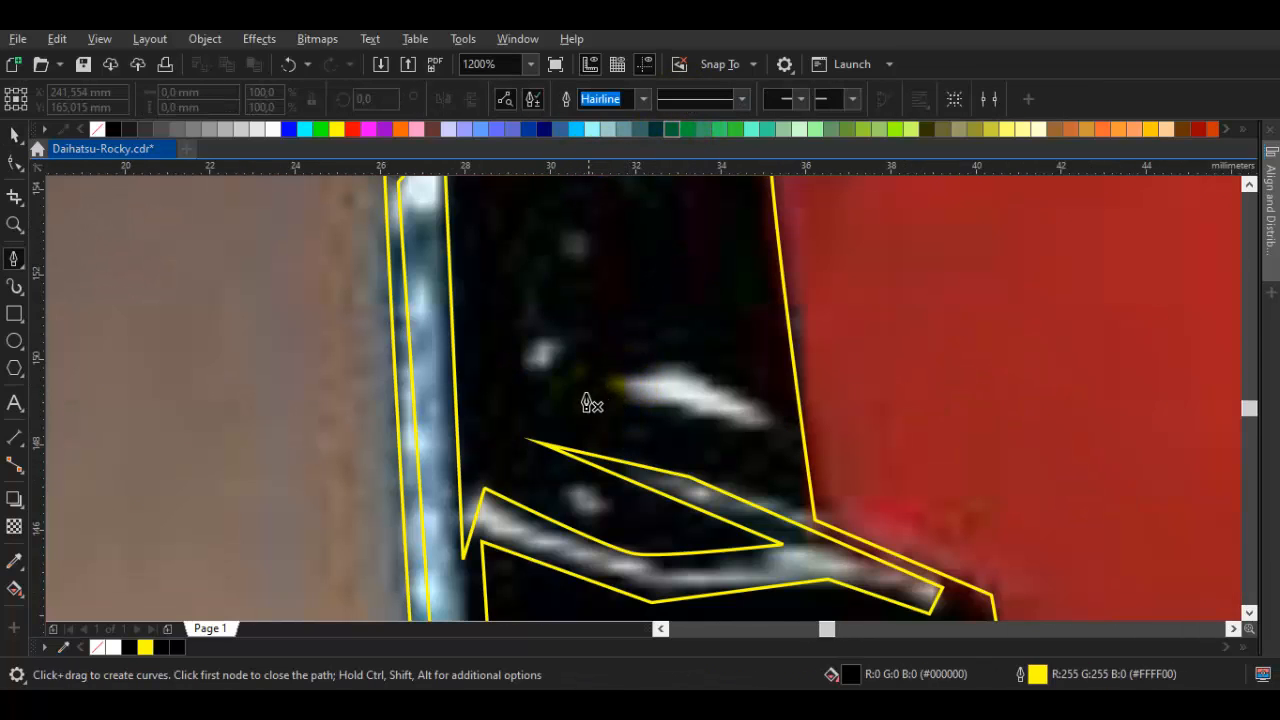
left_click(673, 369)
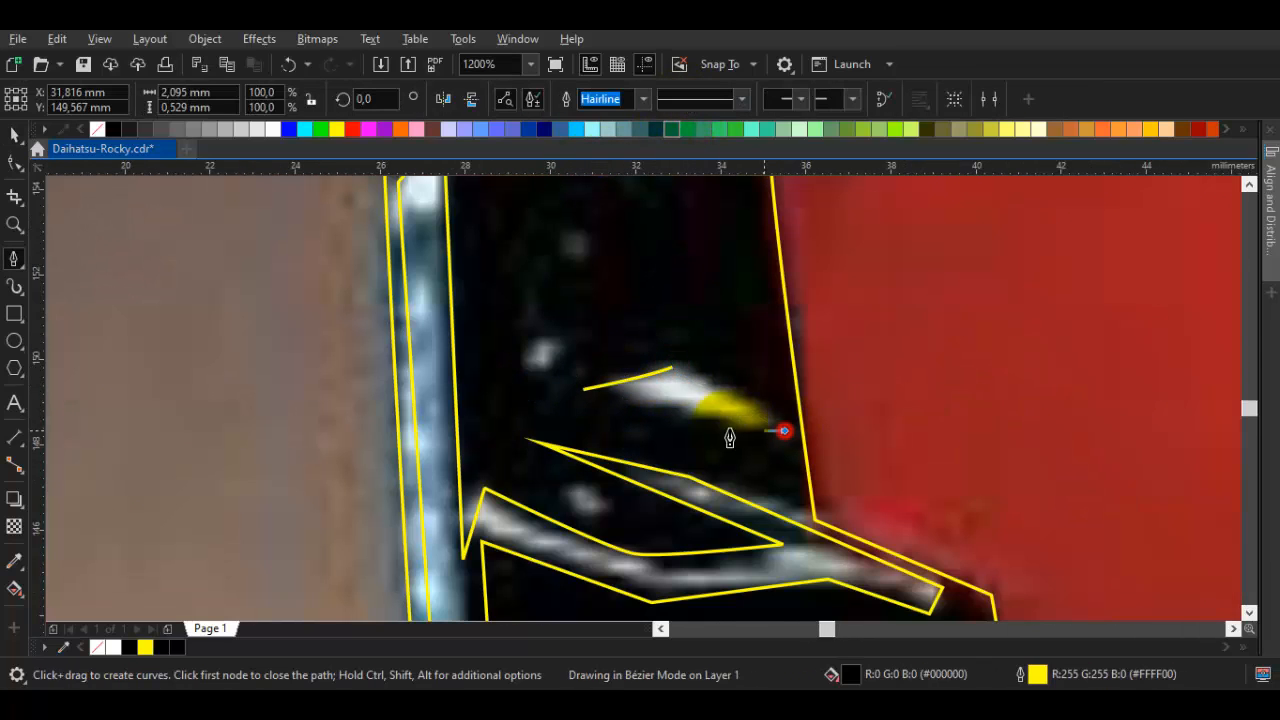
left_click(583, 389)
Cut the crescent highlight outline out of the lamp housing with Back minus Front, then deselect
key("space")
left_click(667, 291, "shift")
left_click(690, 101)
scroll(697, 320, "down", 2)
key("Escape")
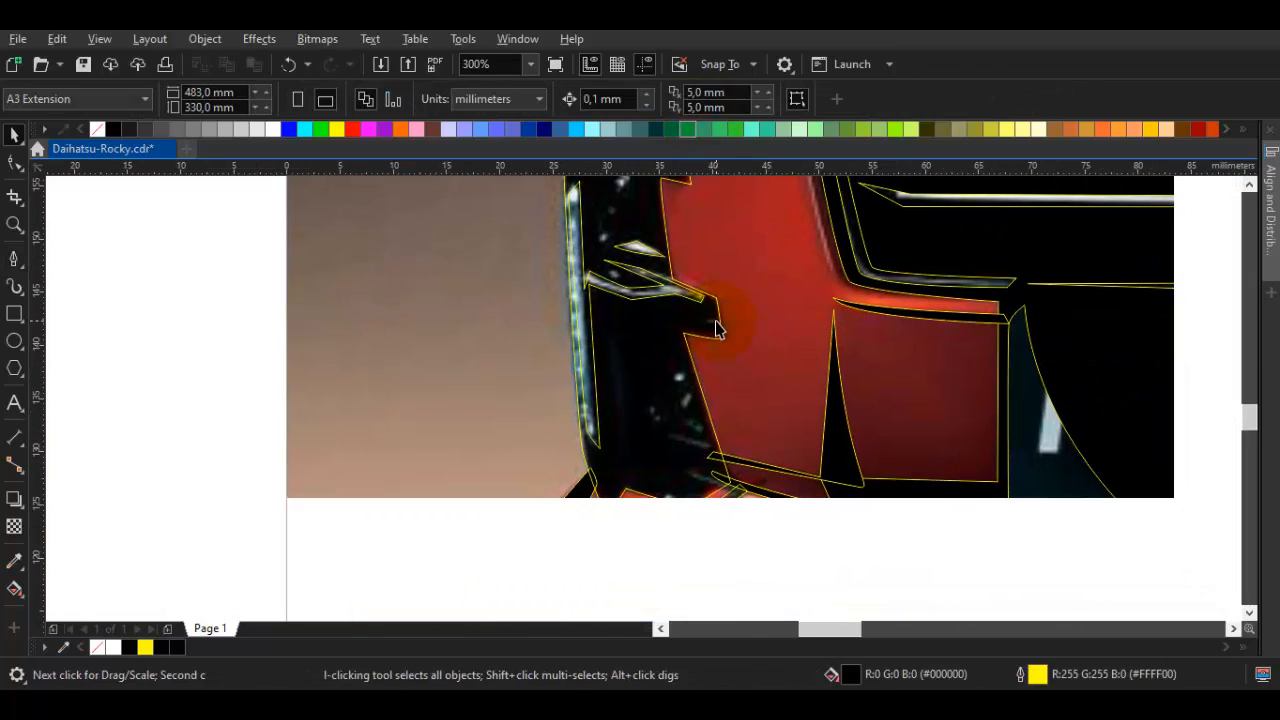
Sample the black of the area below the grille and fill the left lamp housing with it
key("space")
key("space")
scroll(774, 570, "up", 1)
left_click(14, 561)
left_click(917, 537)
left_click(614, 373)
key("space")
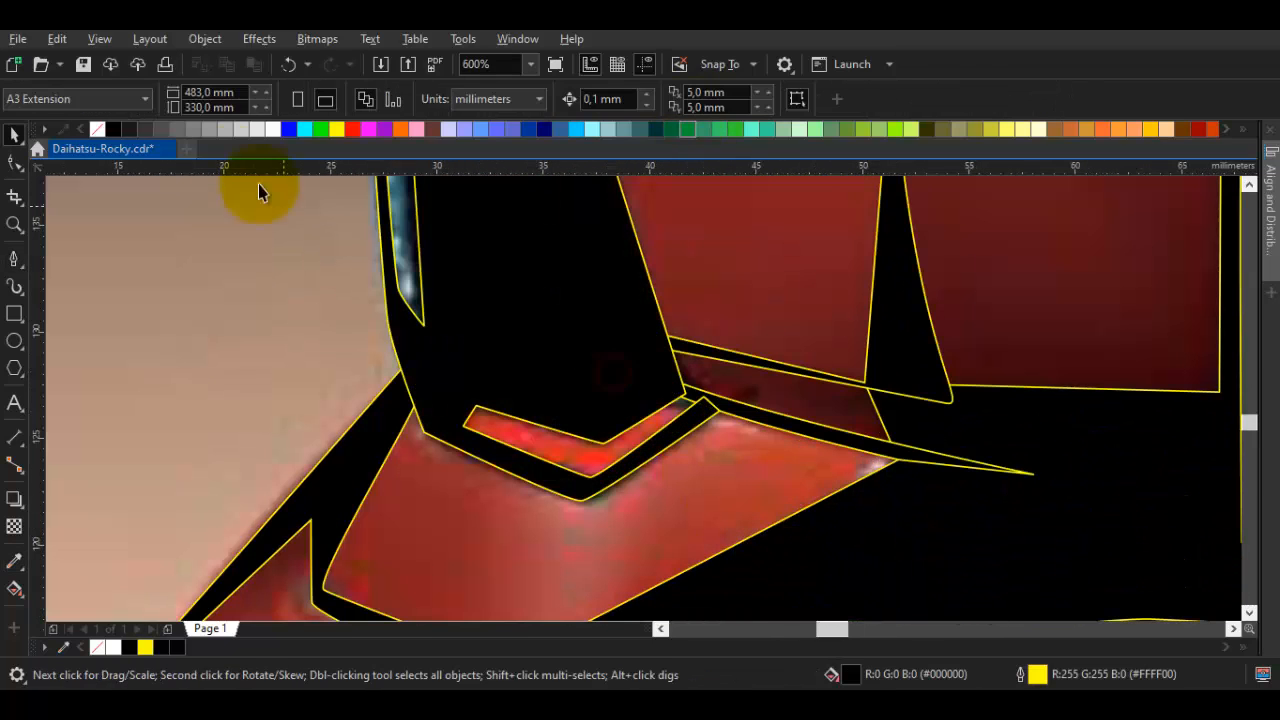
Remove the outlines from all objects to preview the artwork against the photo, then undo the removal
key("ctrl+a")
right_click(98, 131)
right_click(181, 240)
left_click(251, 303)
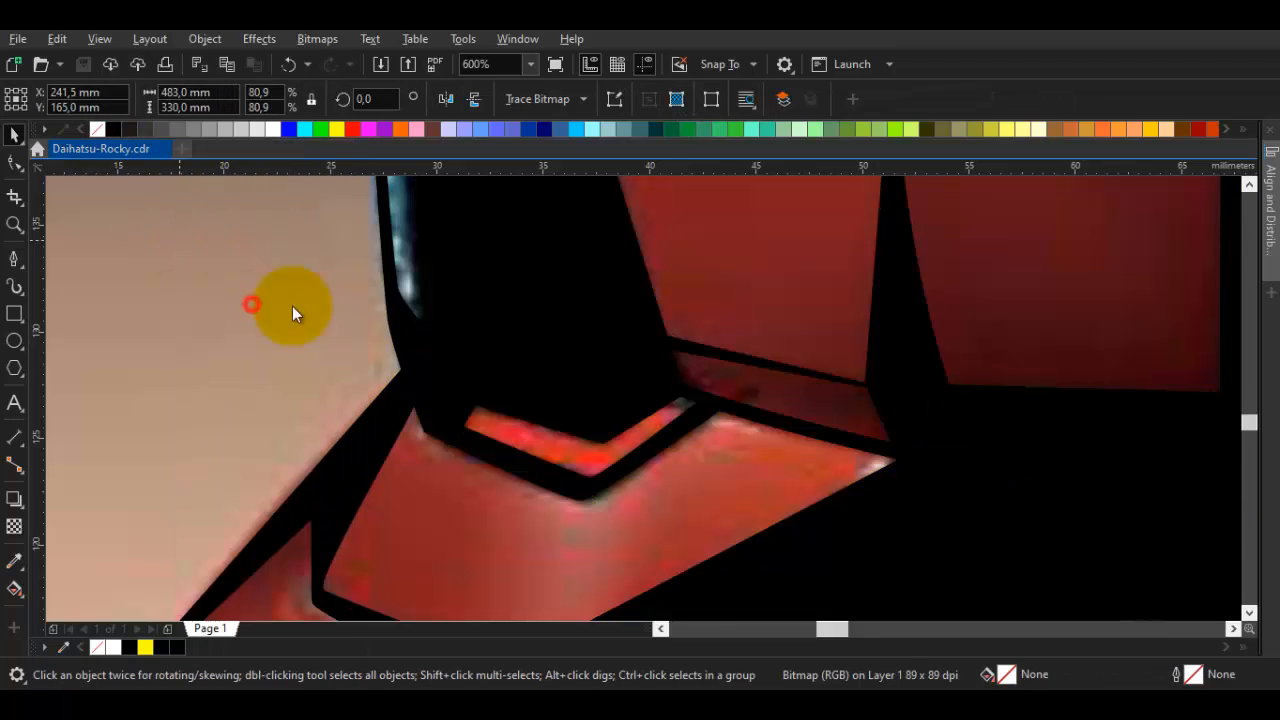
scroll(385, 345, "down", 3)
scroll(382, 374, "up", 1)
key("ctrl+z")
scroll(418, 362, "up", 3)
key("ctrl+z")
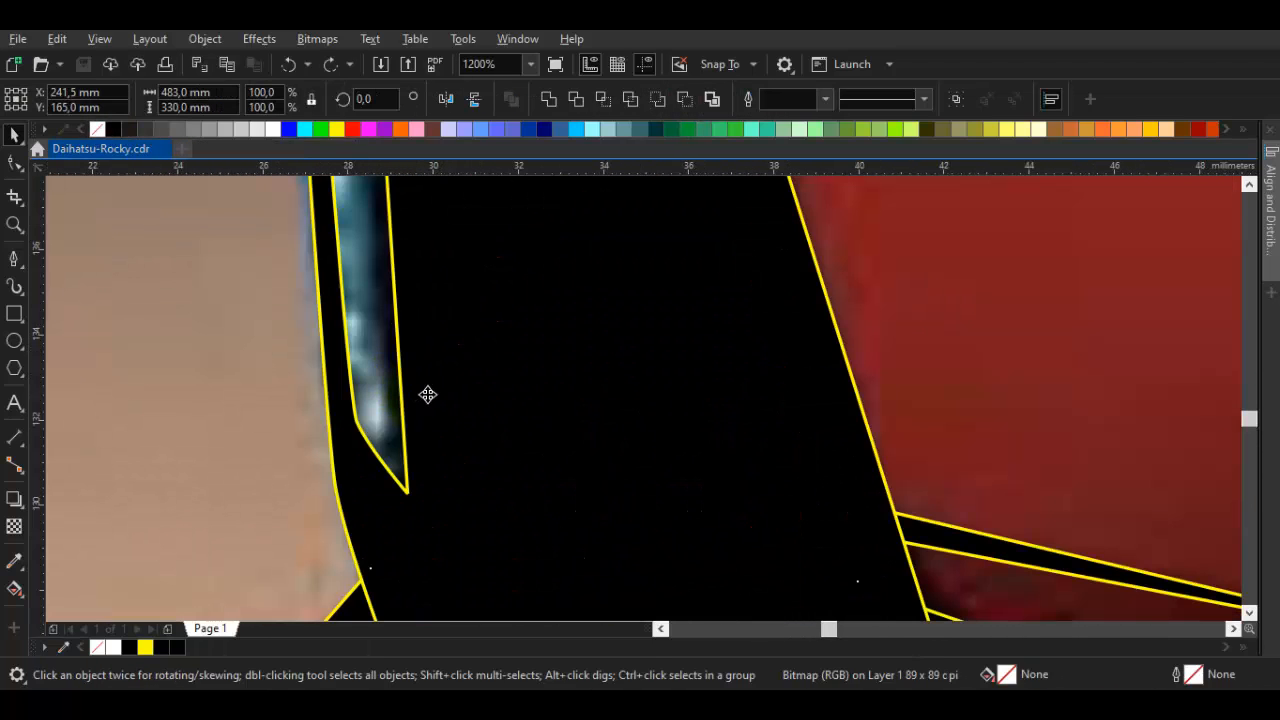
Reshape the light strip cutout in the left lamp housing by adjusting its lower and upper end nodes, then deselect
key("F10")
left_click(428, 395)
left_click(352, 417)
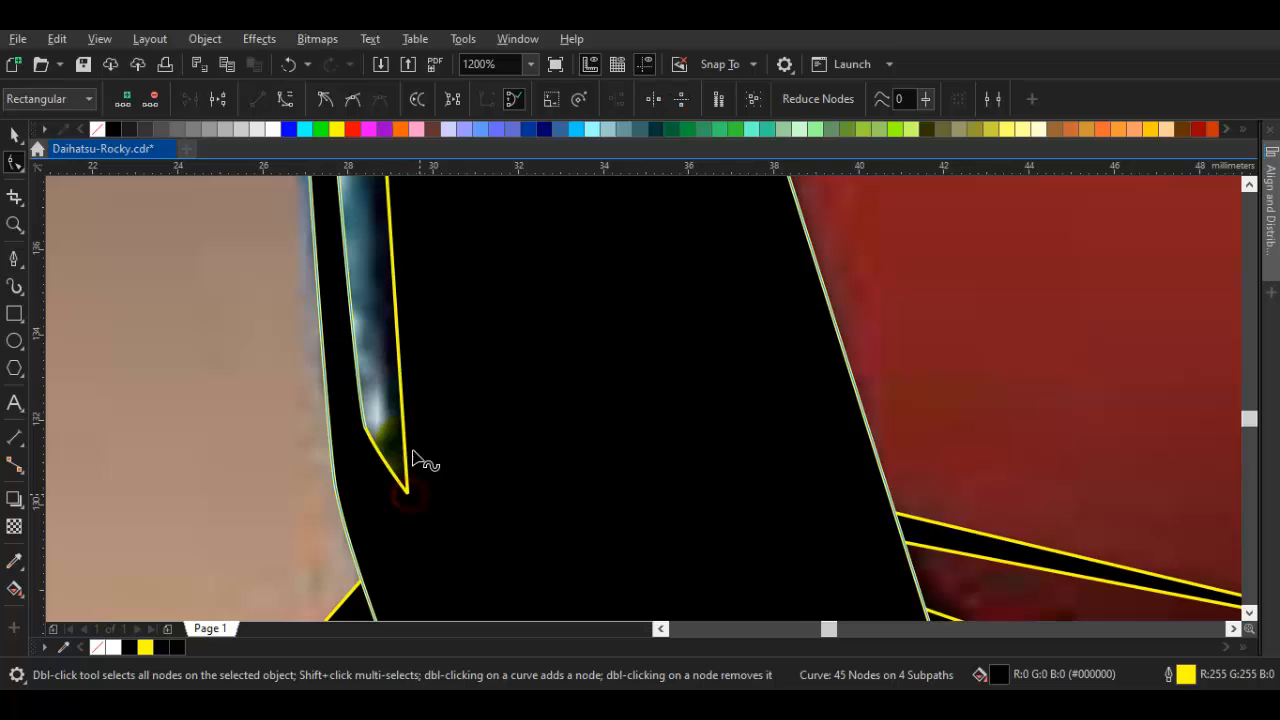
scroll(413, 450, "down", 1)
left_click_drag(400, 225, 377, 508)
scroll(350, 560, "up", 2)
left_click_drag(350, 560, 333, 262)
left_click_drag(377, 308, 391, 291)
key("space")
key("Escape")
Draw a closed shape, about 11 by 3.5 mm, over the lamp housing's rounded top, ending in a point over the red bumper
scroll(408, 317, "down", 4)
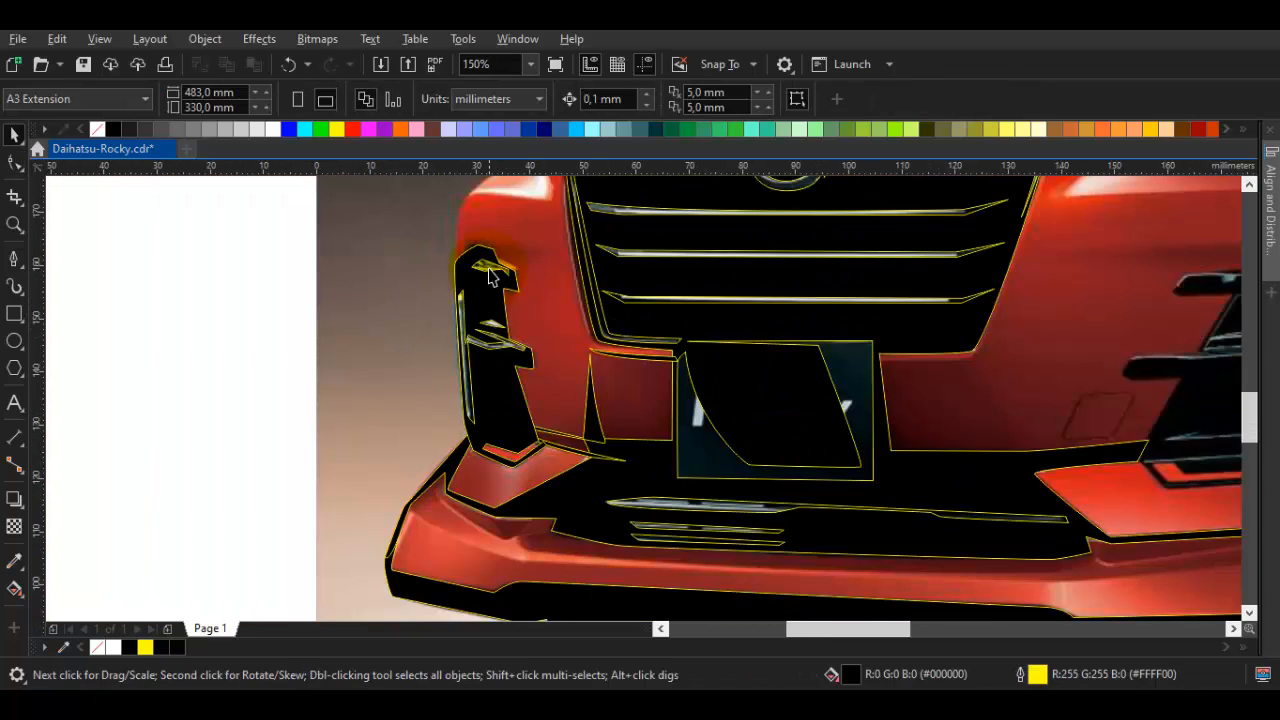
left_click_drag(489, 268, 487, 286)
key("space")
scroll(492, 280, "up", 2)
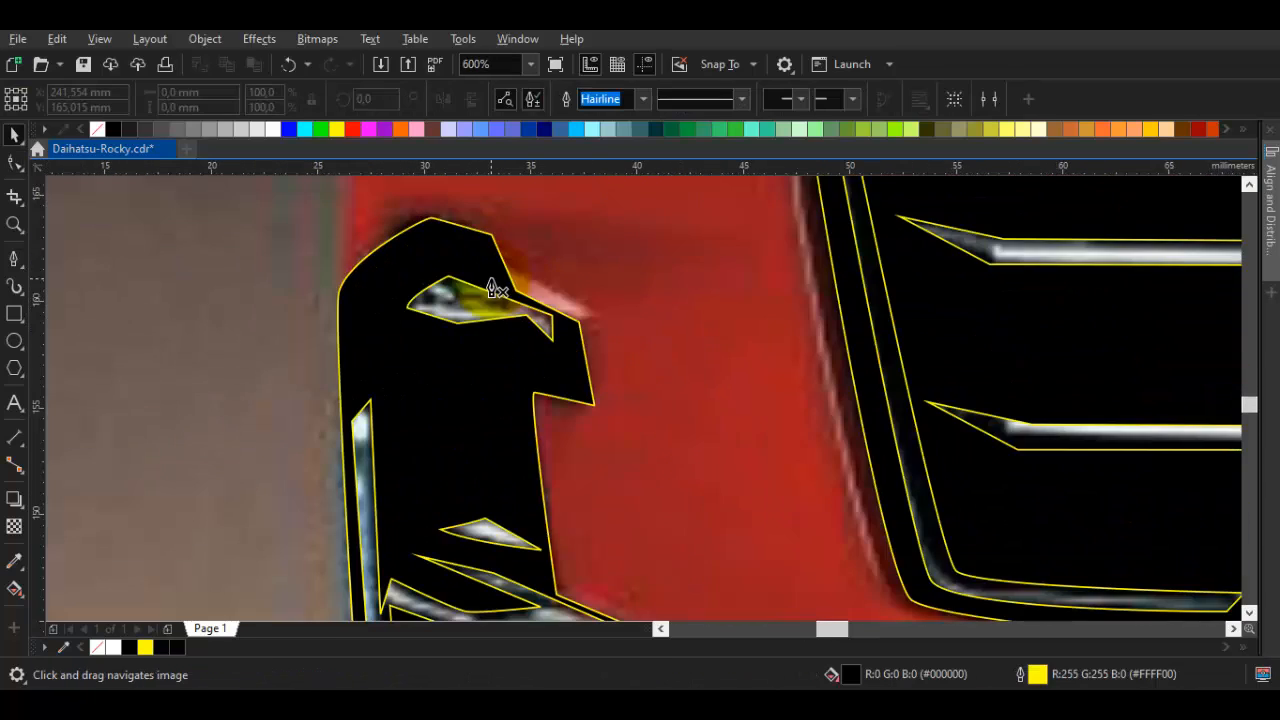
left_click_drag(617, 280, 589, 366)
scroll(400, 308, "up", 1)
key("Escape")
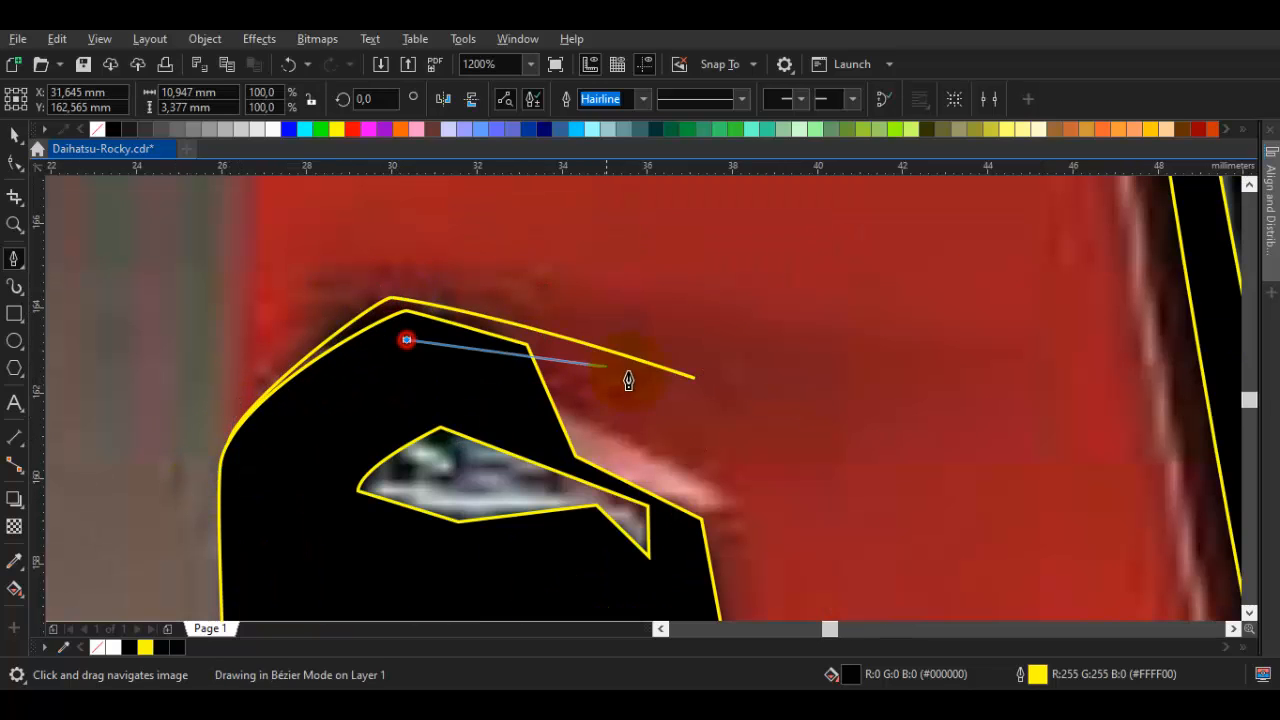
left_click(699, 378)
left_click(696, 381)
Weld the new top shape to the lamp housing, clean up the join on its outer edge, and deselect it
key("space")
left_click(486, 417, "shift")
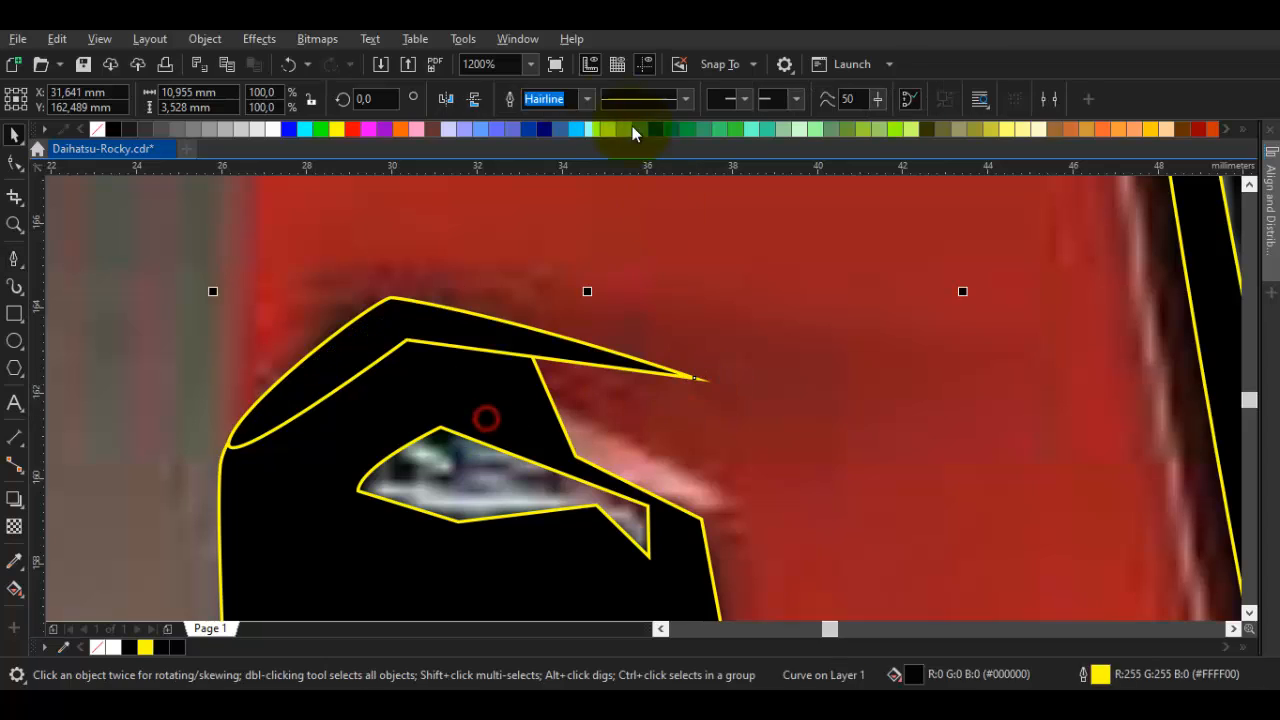
left_click(549, 99)
double_click(429, 351)
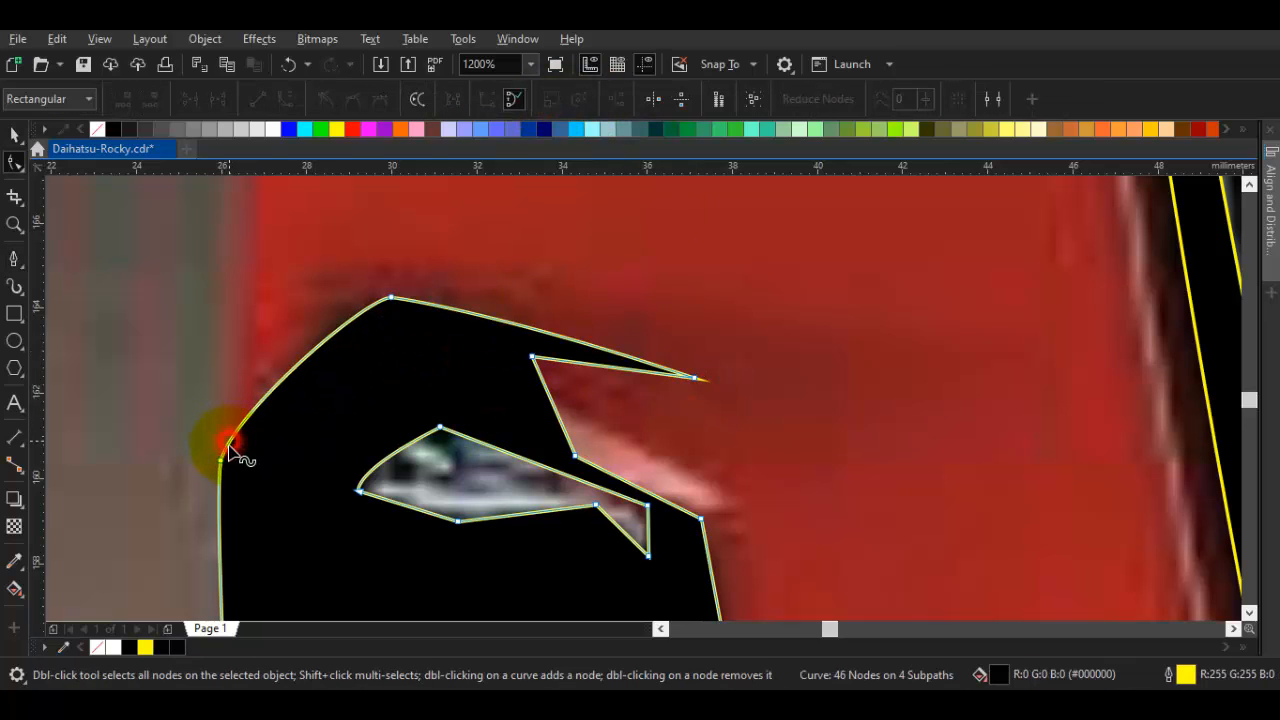
key("space")
left_click(437, 447)
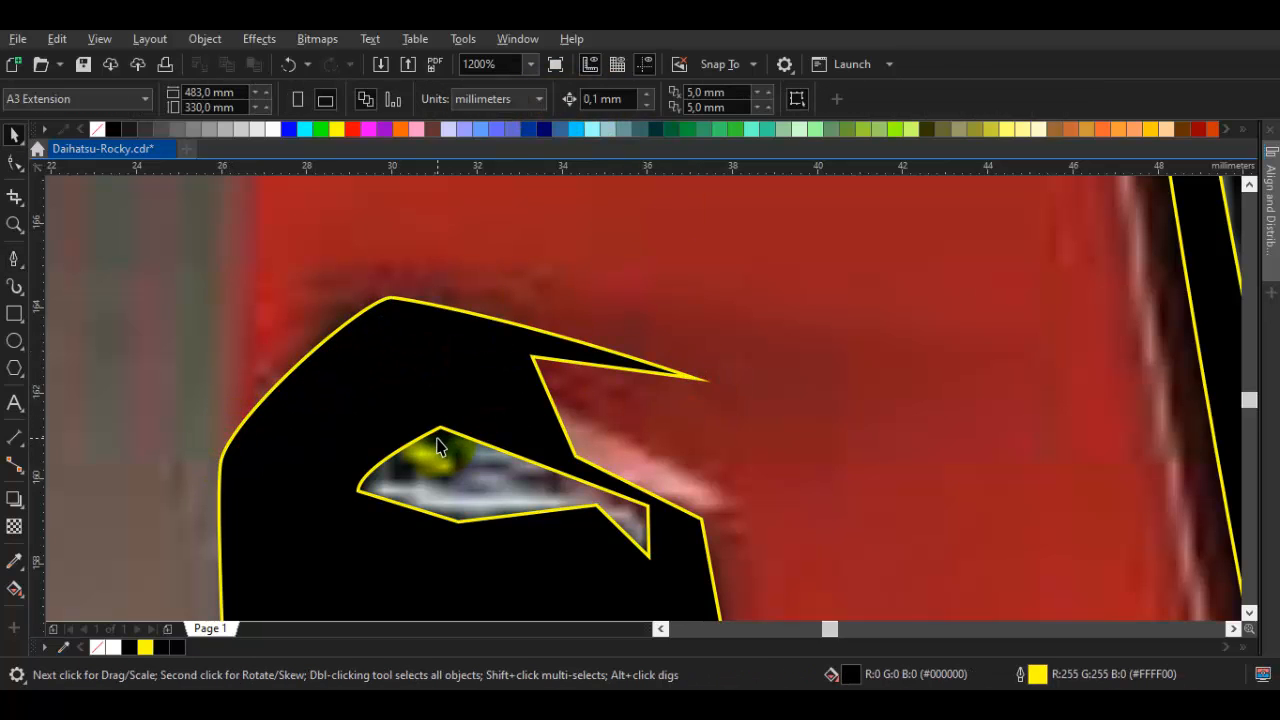
Start an outline at the headlight's lower outer corner and trace the fender's edge down into the lamp housing
scroll(515, 423, "down", 3)
key("space")
scroll(500, 449, "up", 2)
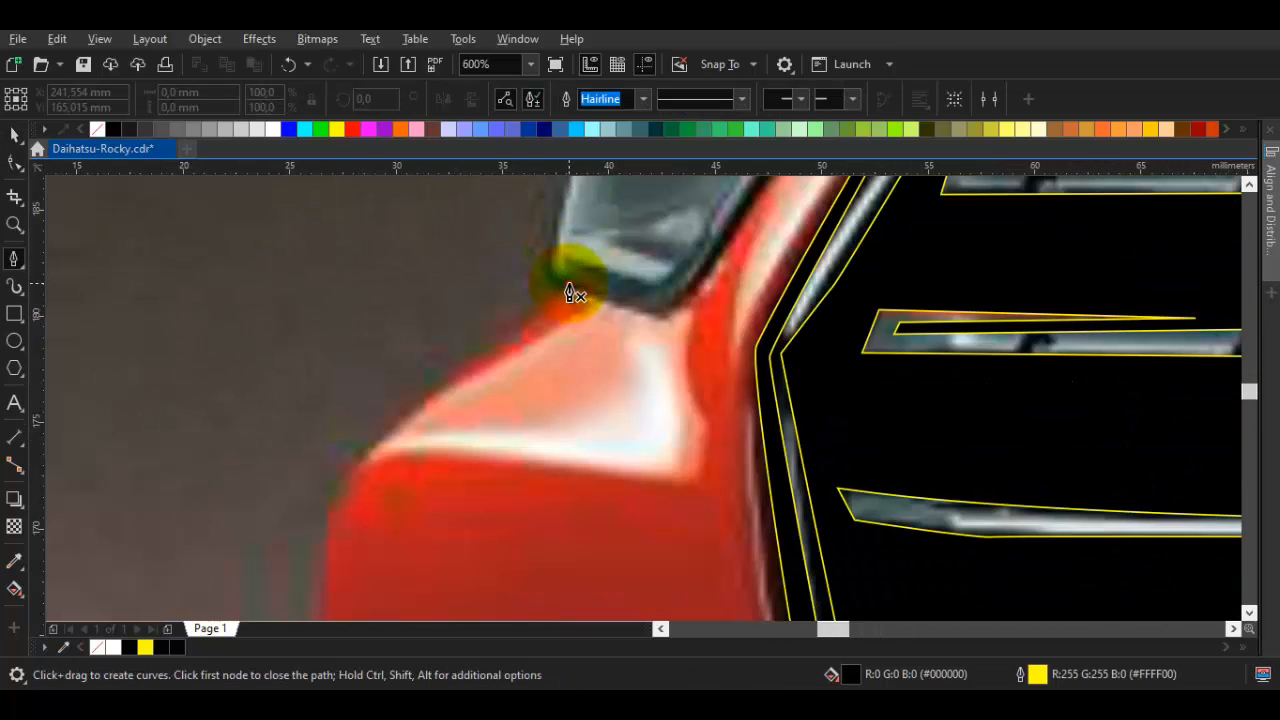
left_click_drag(343, 504, 452, 294)
left_click_drag(423, 514, 445, 434)
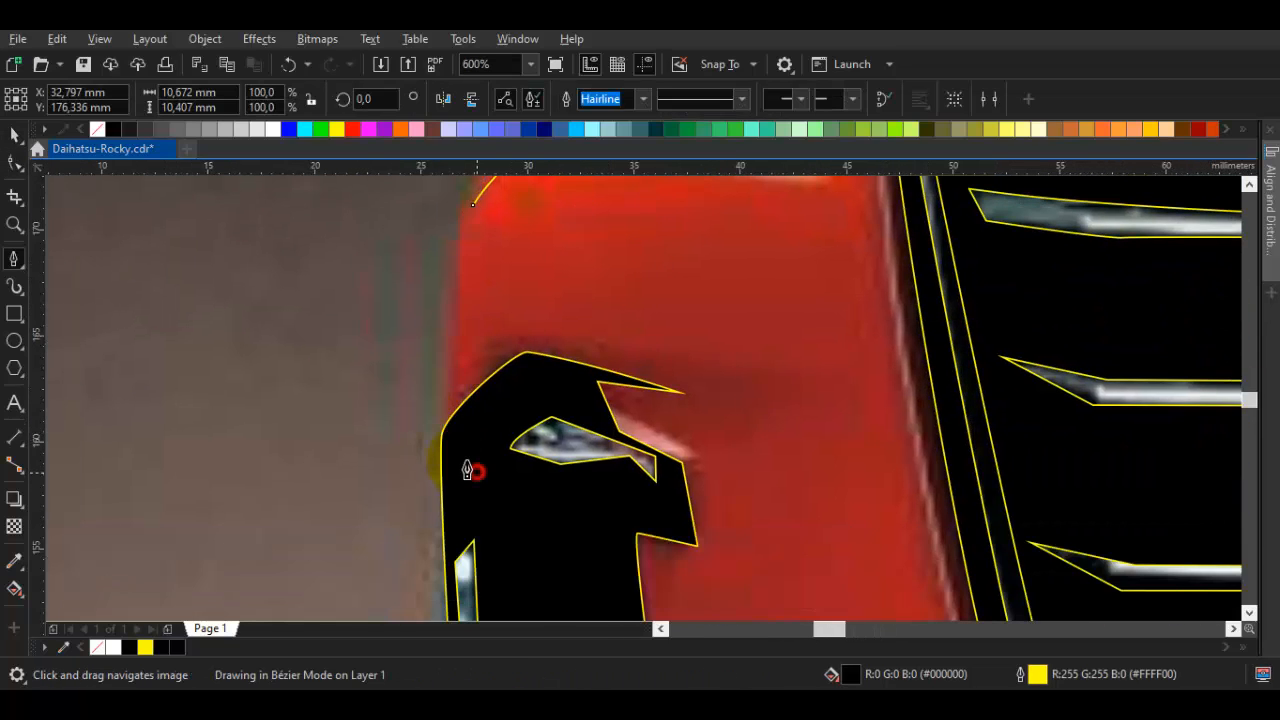
left_click(478, 479)
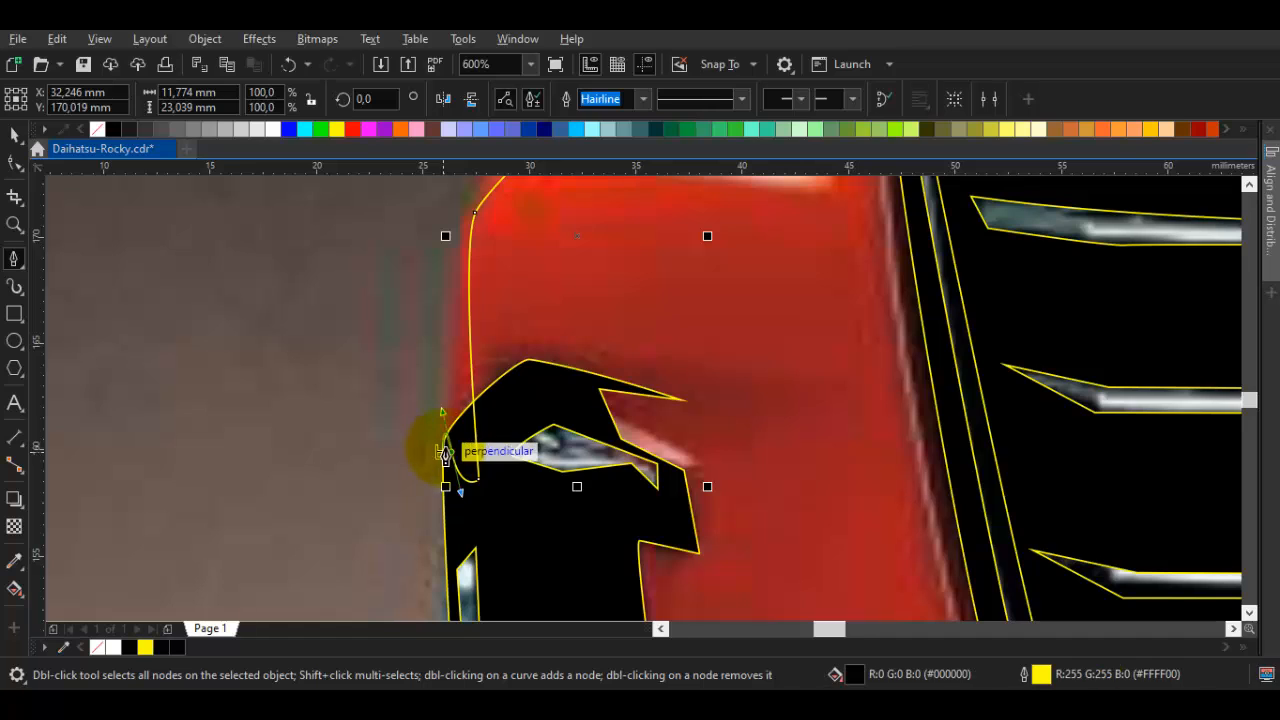
Trace the fender's outer border back up to the headlight corner, closing a narrow strip about 12.2 by 24.1 mm, and deselect it
left_click_drag(443, 455, 437, 371)
left_click_drag(457, 200, 426, 317)
left_click_drag(469, 207, 400, 370)
left_click_drag(587, 257, 567, 289)
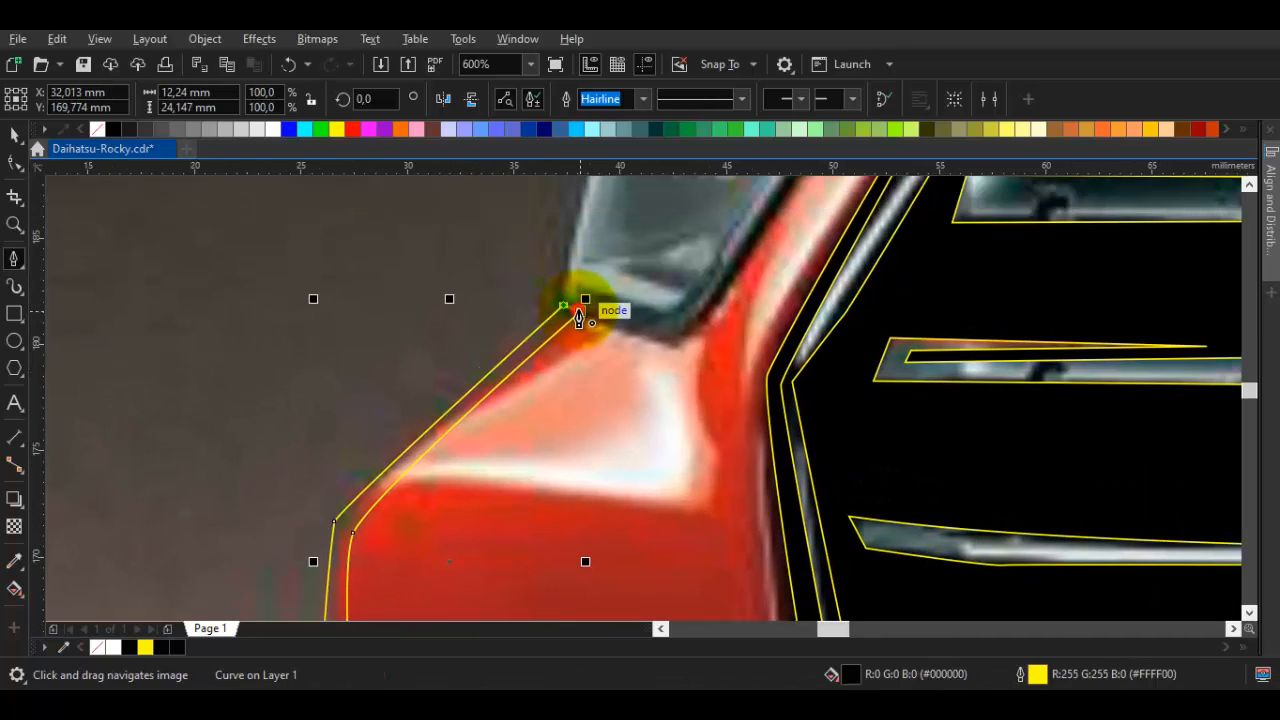
left_click(579, 314)
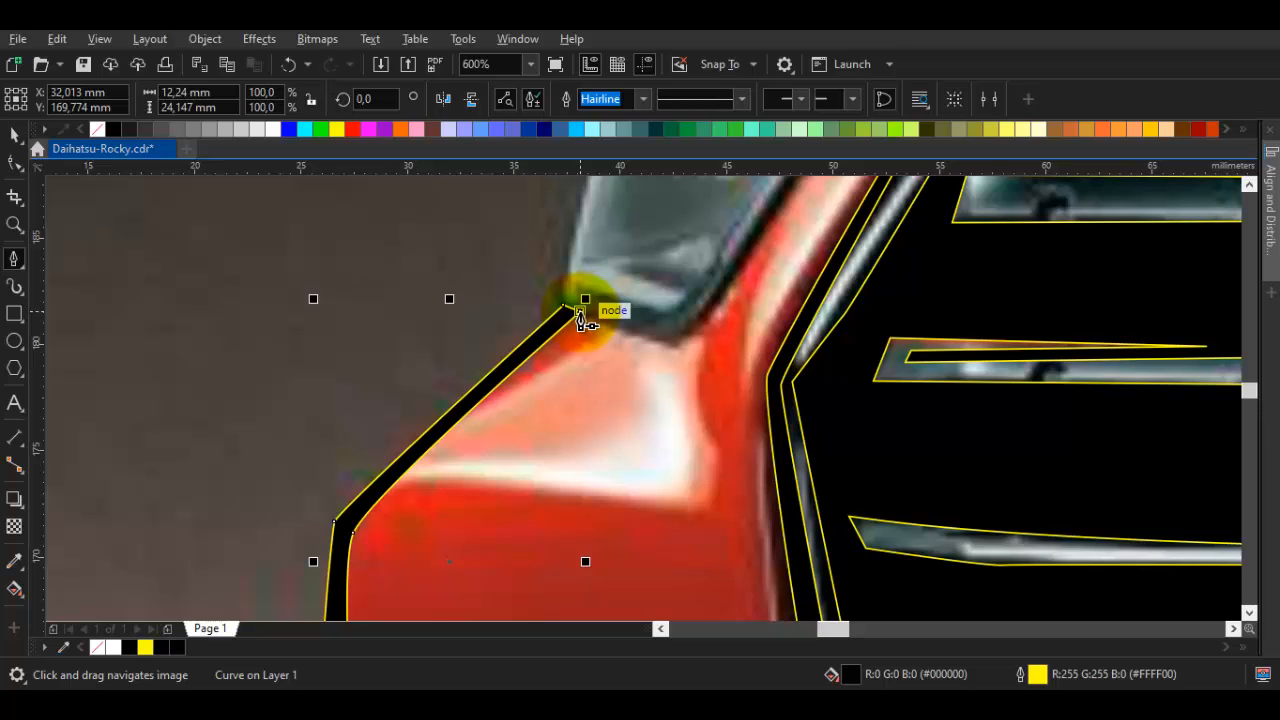
key("space")
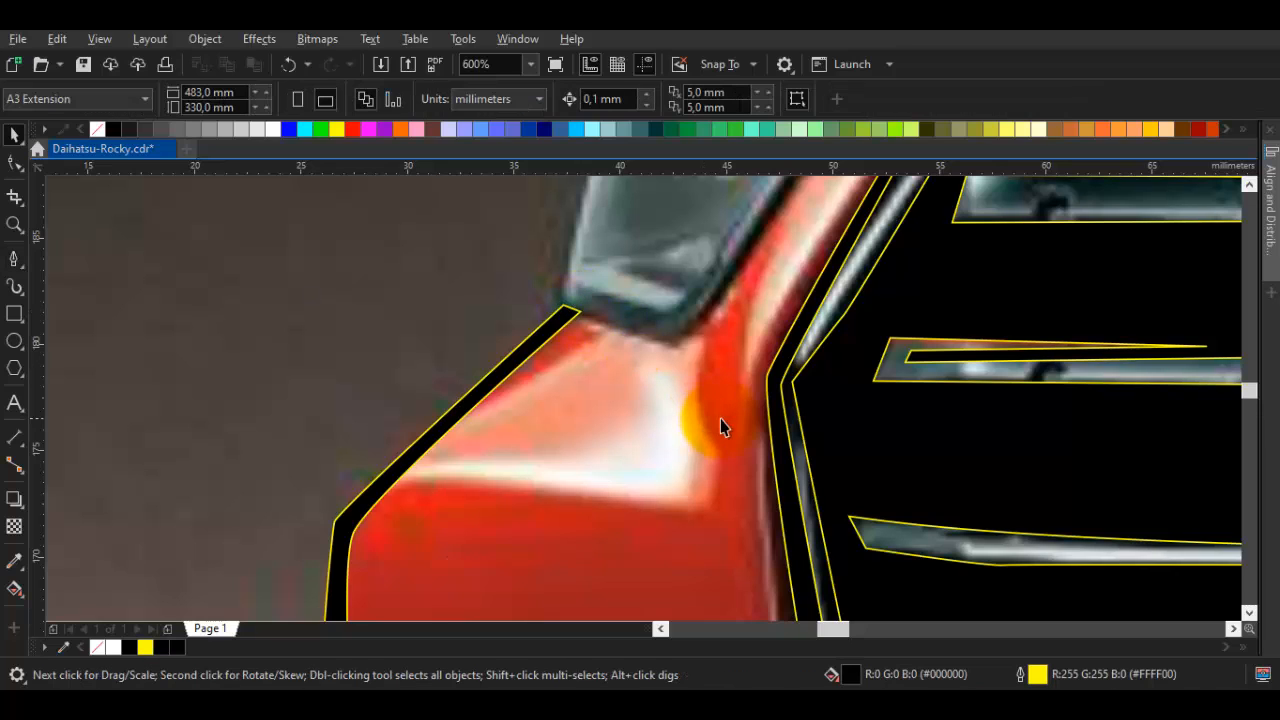
Start an outline down the hood edge beside the headlight to the grille's upper corner, about 3.3 by 8.8 mm
scroll(714, 409, "down", 2)
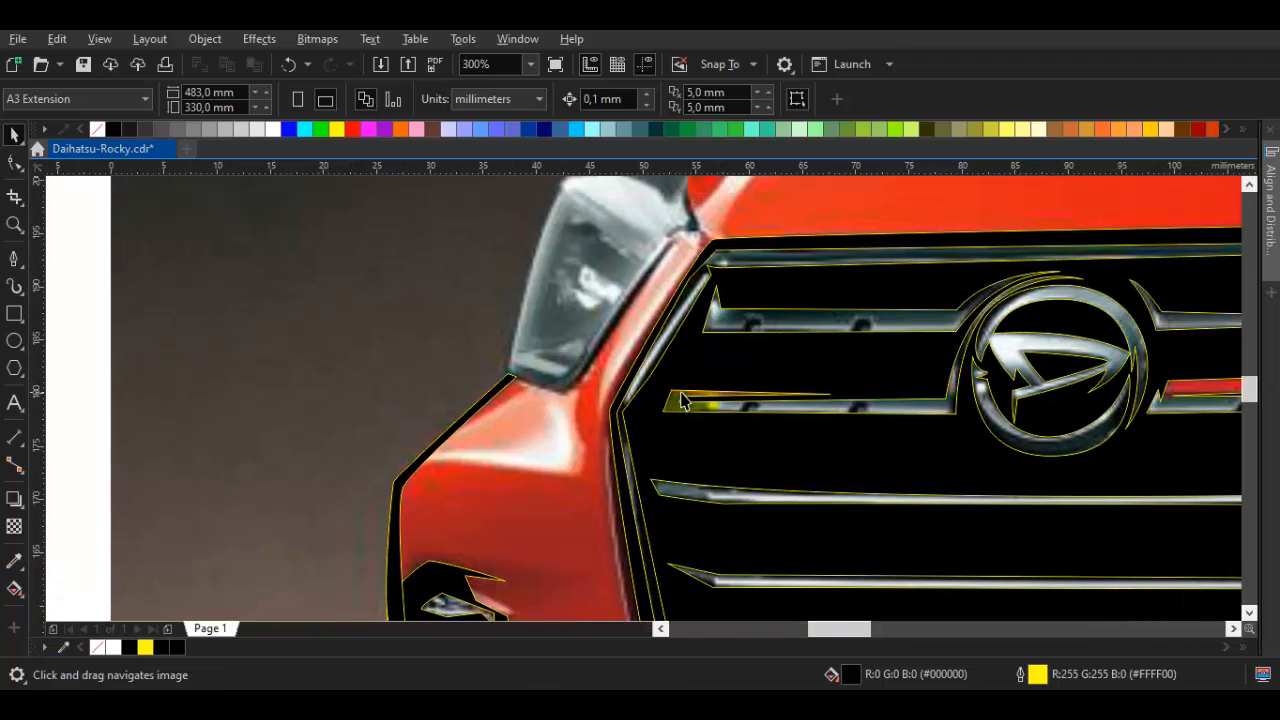
left_click_drag(680, 400, 643, 425)
scroll(625, 307, "up", 2)
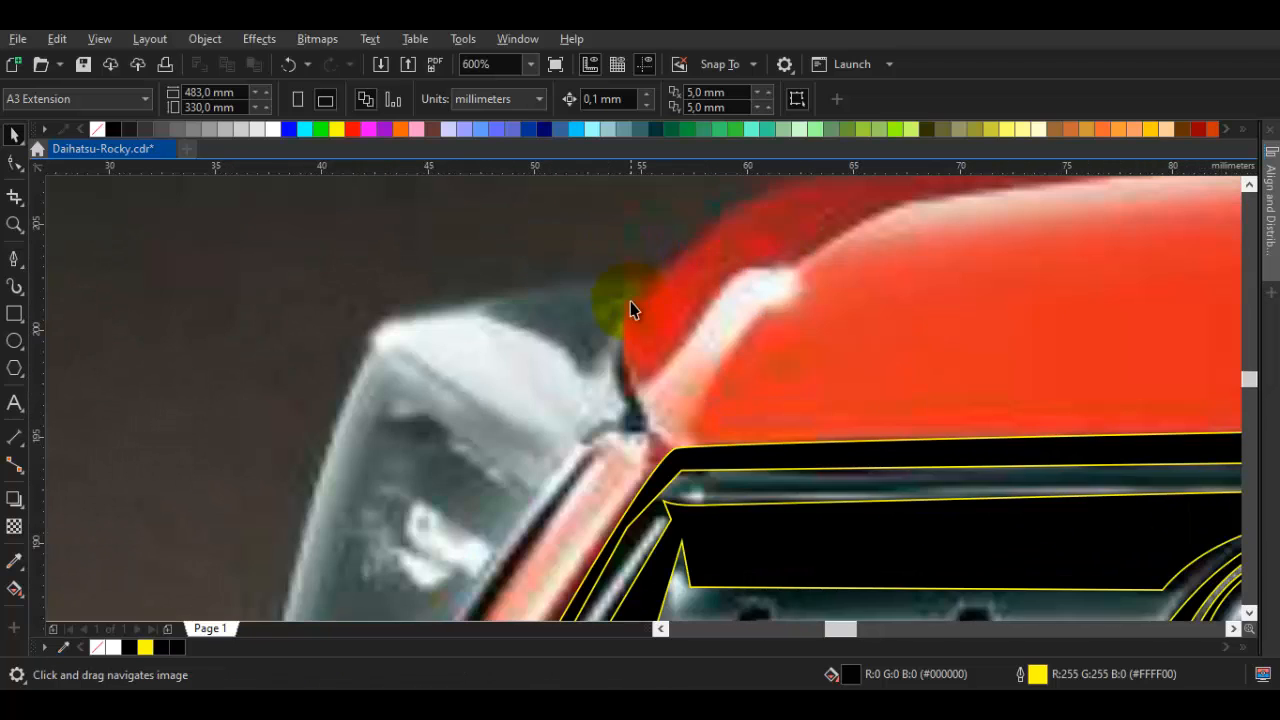
key("space")
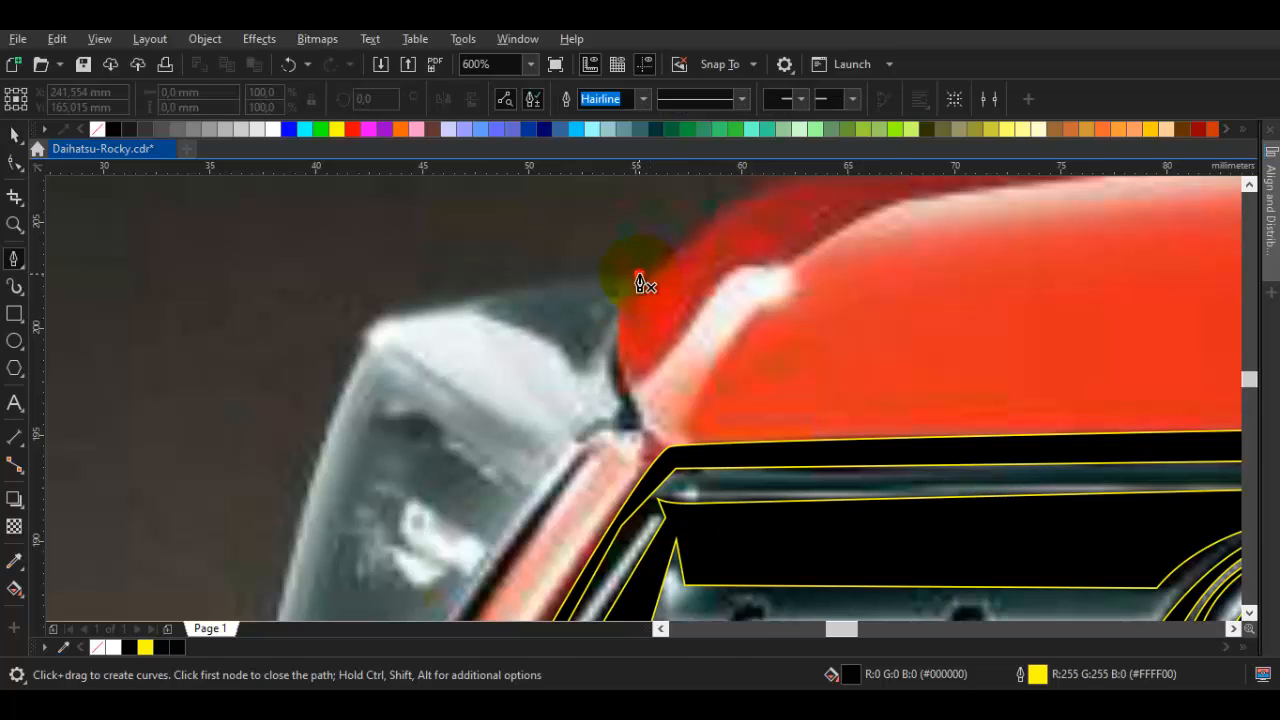
left_click_drag(650, 440, 765, 489)
scroll(643, 428, "up", 1)
scroll(545, 300, "up", 3)
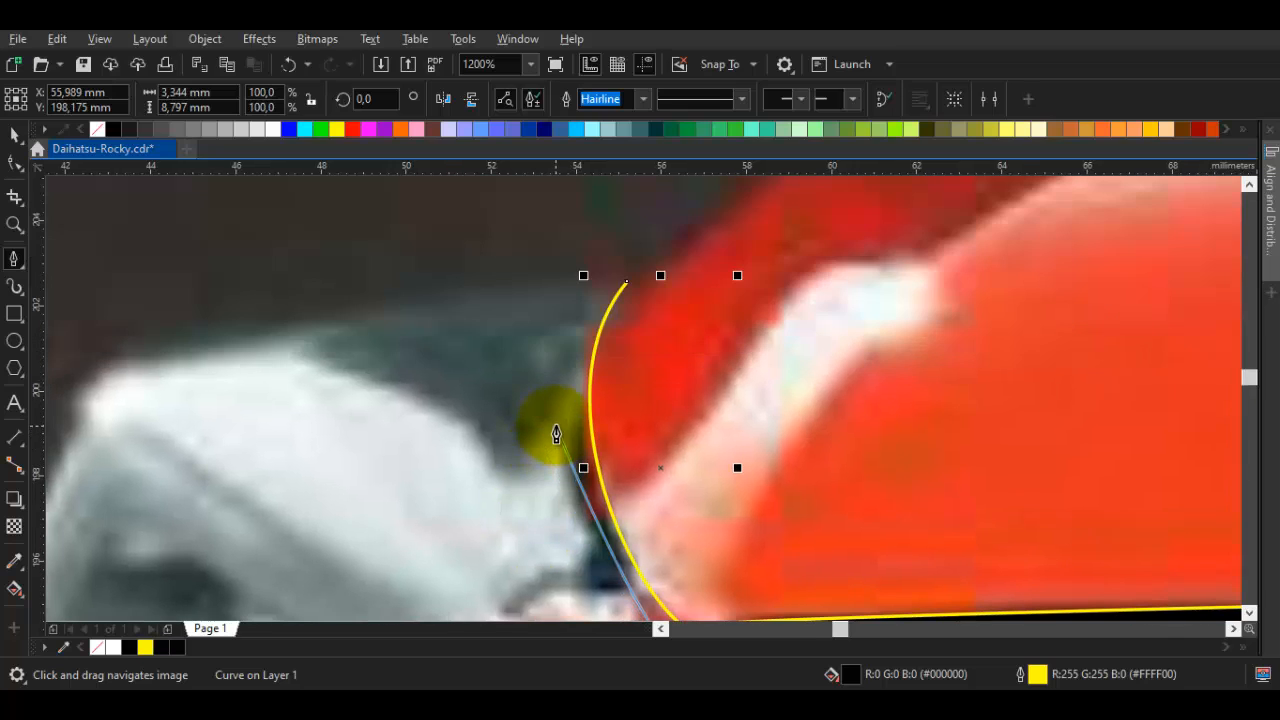
Undo the misplaced curve node, then trace up the headlight's inner edge and along its top to the outer corner
left_click_drag(564, 414, 547, 298)
key("ctrl+z")
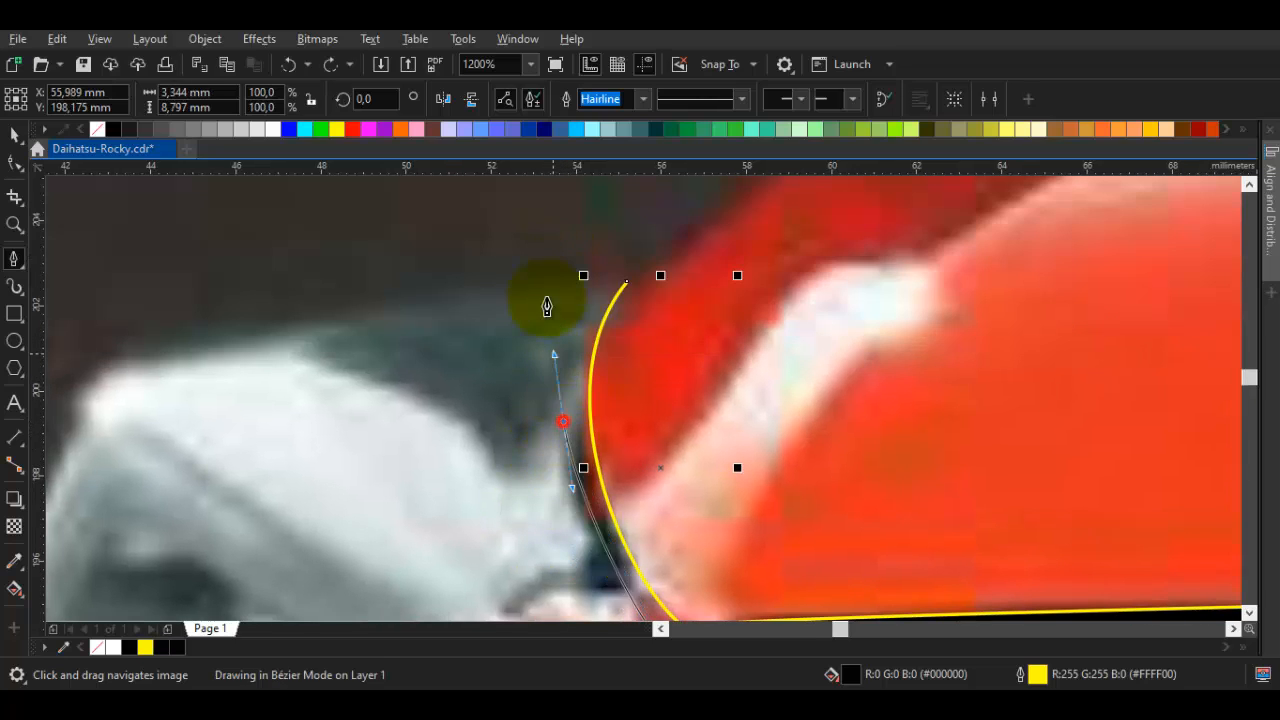
left_click(598, 289)
left_click_drag(356, 354, 476, 320)
left_click(242, 345)
left_click_drag(454, 506, 503, 337)
scroll(503, 337, "down", 1)
Run the outline in to the headlight's inner edge, back to the outer corner, and down the outer edge to the lower corner
left_click(560, 390)
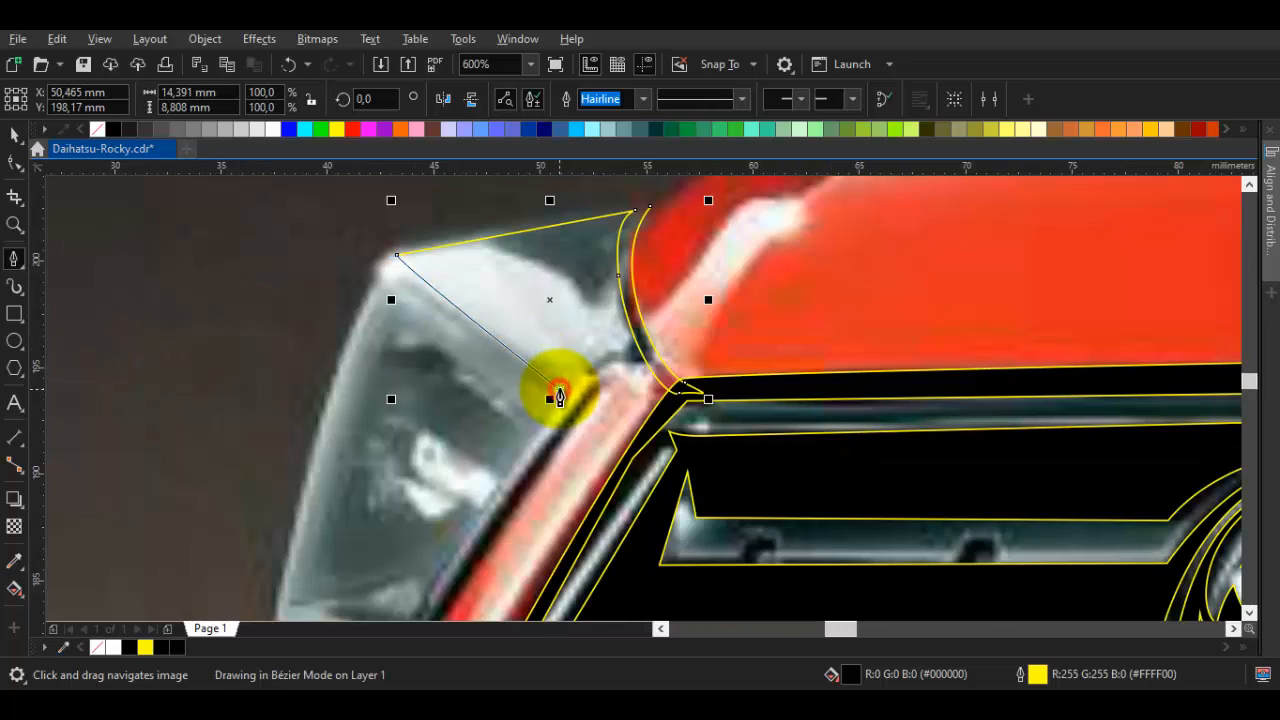
left_click(386, 277)
left_click_drag(280, 461, 355, 333)
left_click(390, 330)
left_click(364, 502)
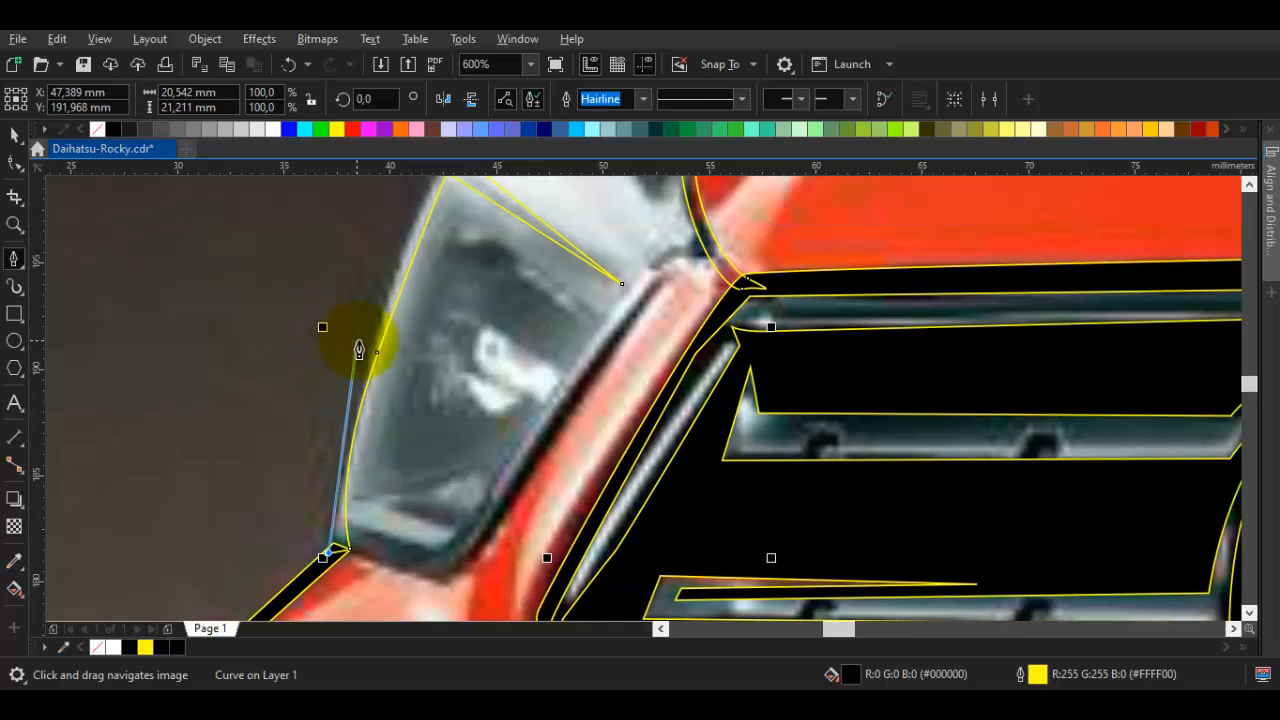
Trace up the headlight's outer edge and along its top to the hood tip, closing the frame at about 20.6 by 22 mm
left_click_drag(364, 338, 409, 193)
left_click_drag(411, 200, 345, 395)
scroll(420, 335, "up", 1)
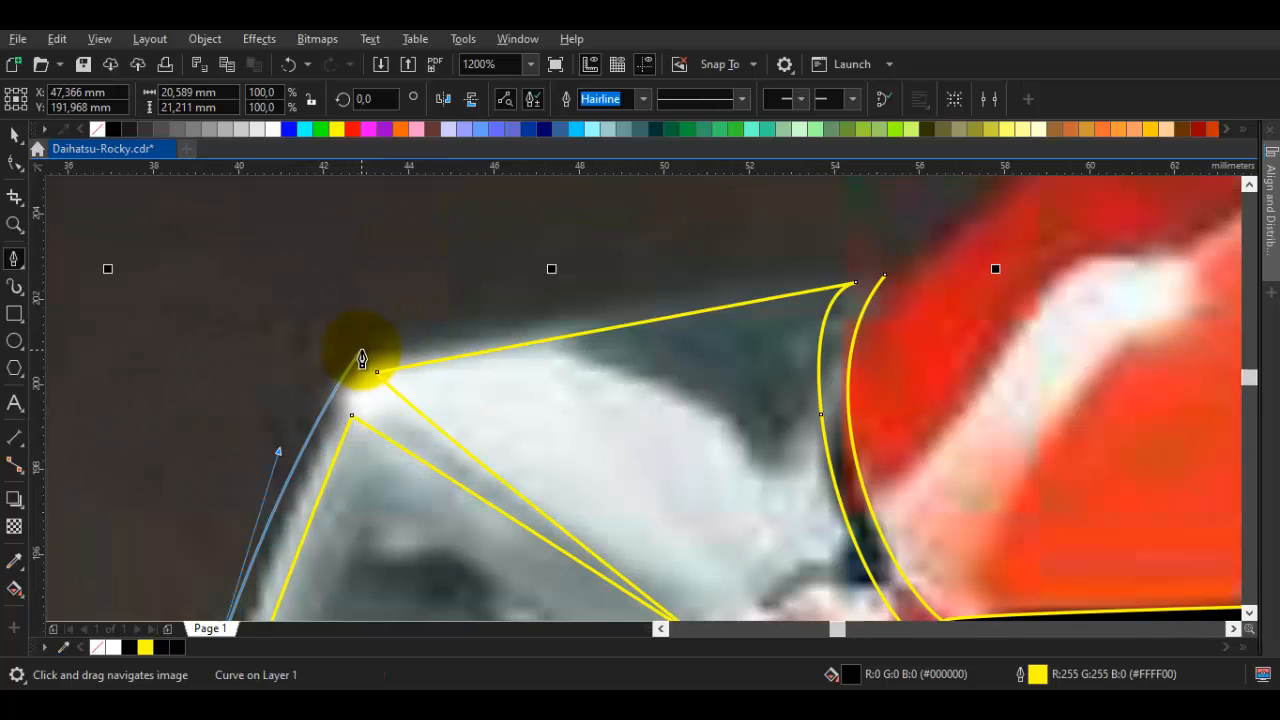
left_click(365, 350)
left_click_drag(714, 268, 664, 278)
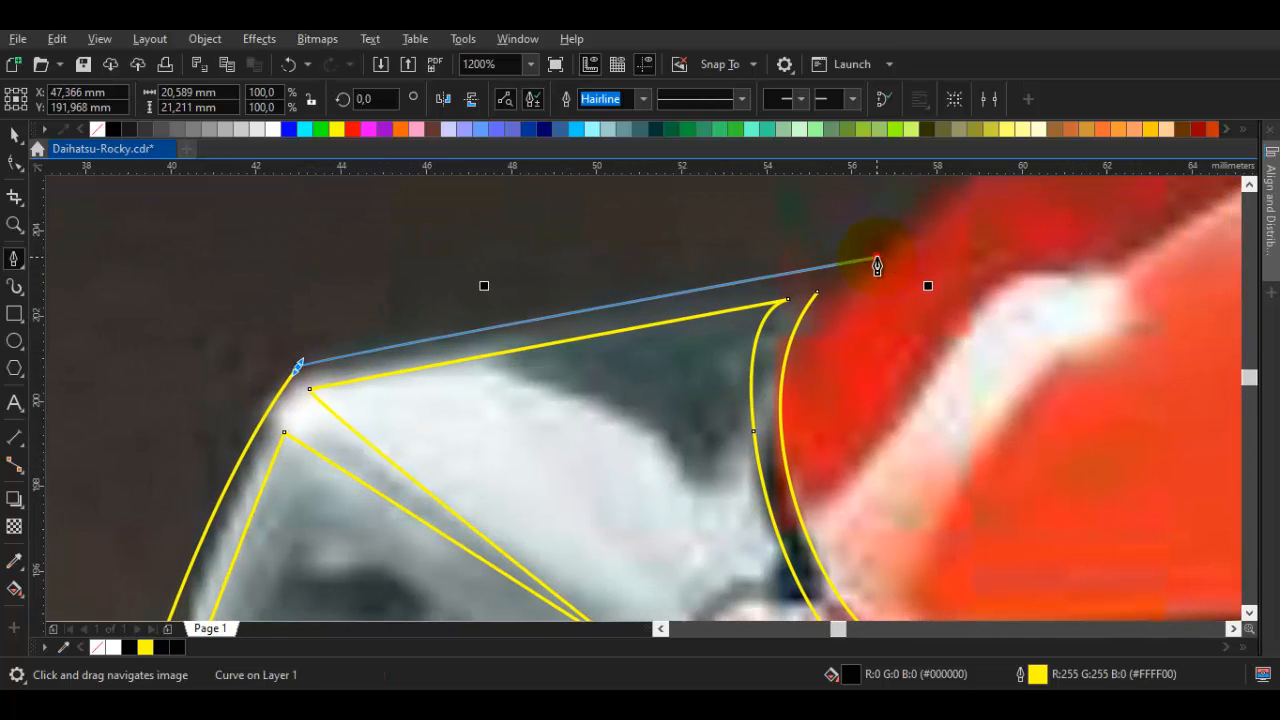
left_click(875, 258)
left_click(820, 295)
Smooth the headlight frame's curve from its upper inner tip down the hood edge, deselect it and save the drawing
key("space")
key("F10")
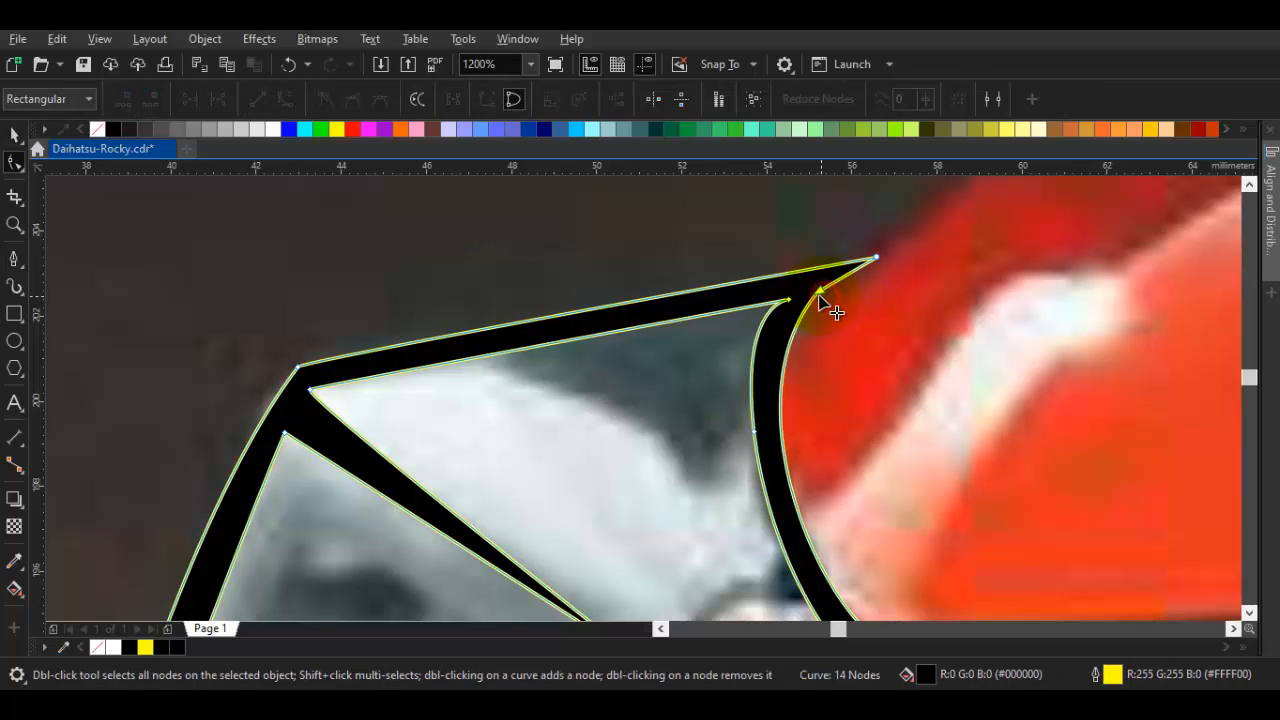
left_click_drag(818, 350, 671, 302)
scroll(671, 302, "down", 1)
key("space")
key("Escape")
left_click_drag(722, 345, 735, 302)
key("ctrl+s")
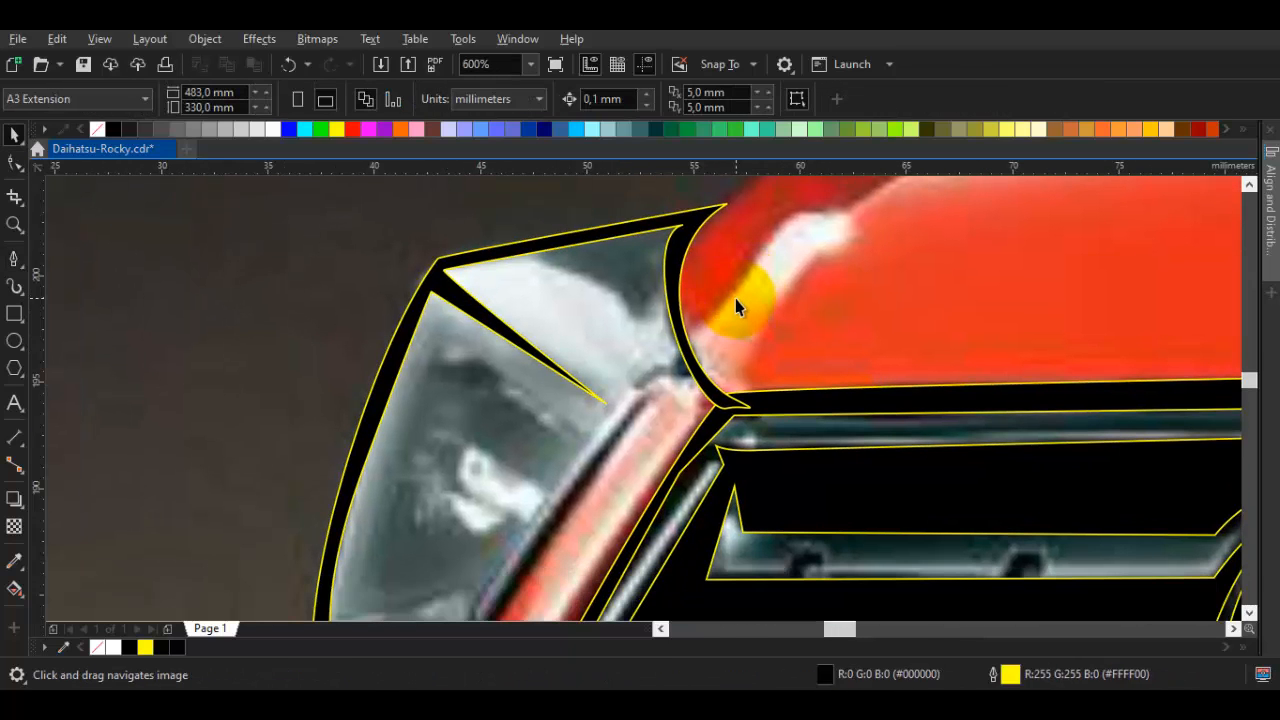
Start an outline at the headlight's upper inner corner with a short segment about 1.8 by 0.4 mm along the fender's top
key("a")
scroll(620, 450, "down", 1)
left_click_drag(620, 455, 620, 384)
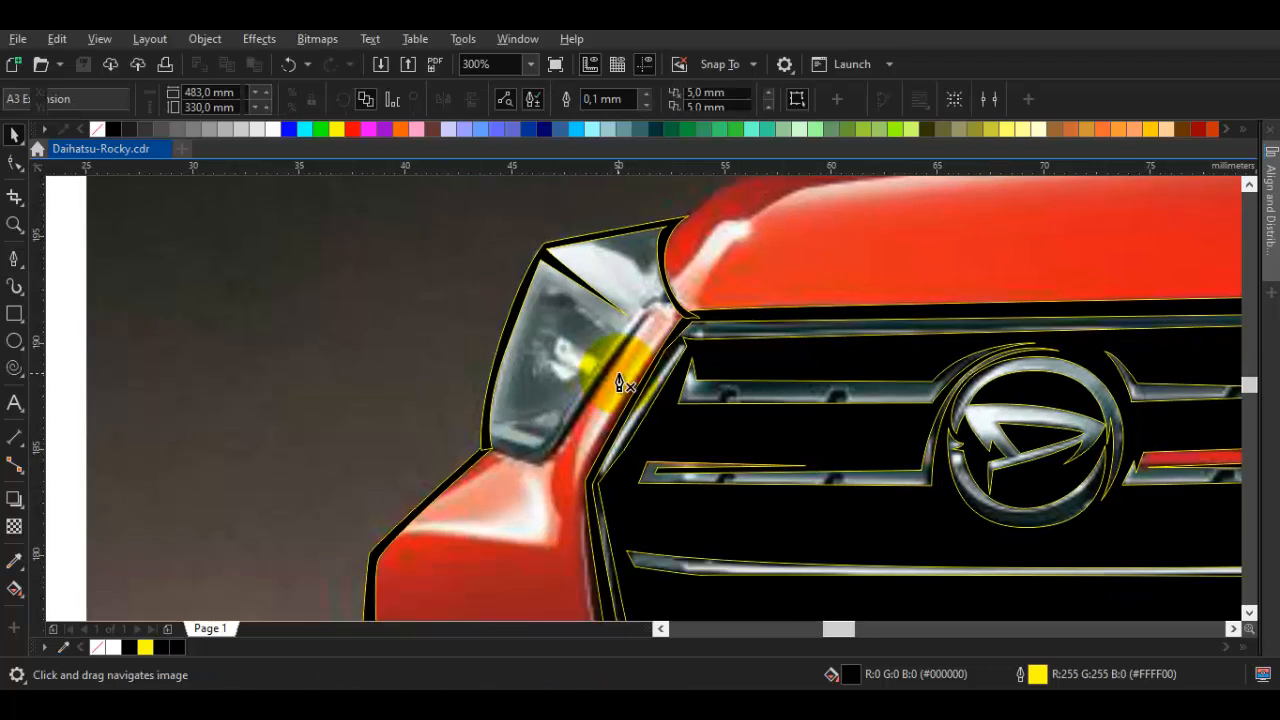
scroll(620, 372, "up", 1)
key("F5")
scroll(713, 235, "up", 1)
left_click(726, 310)
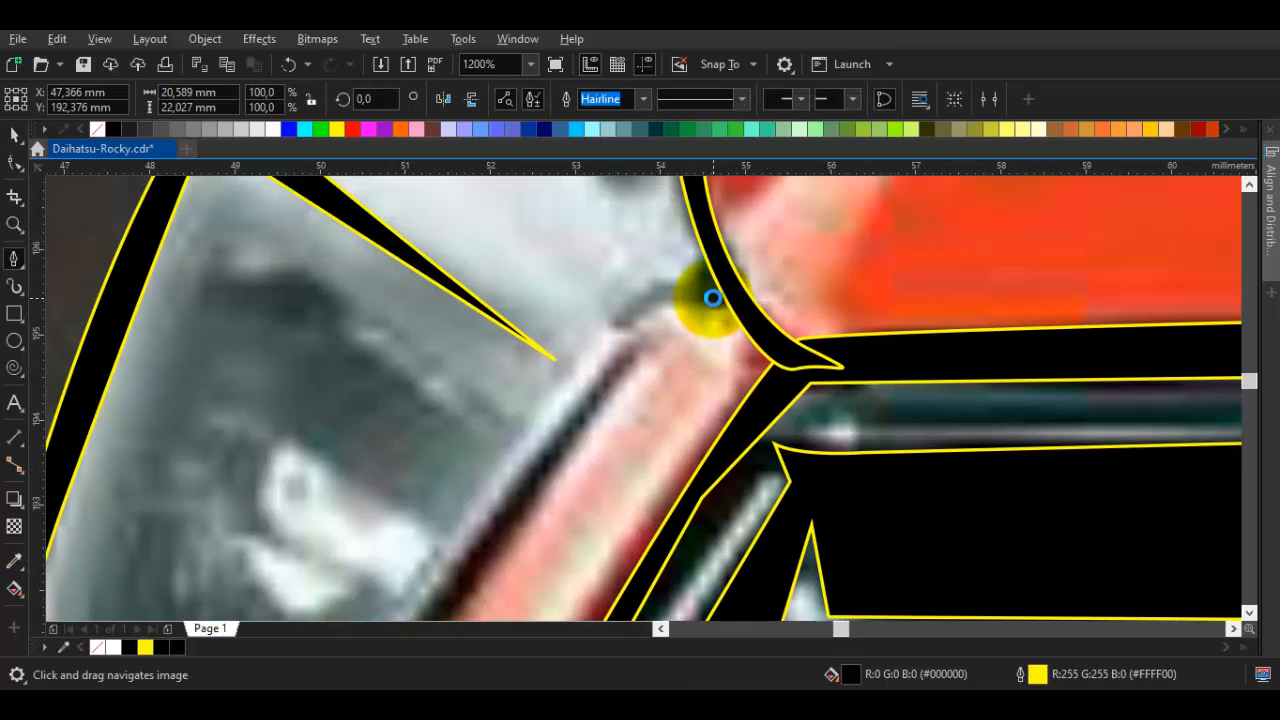
scroll(714, 294, "up", 1)
scroll(630, 345, "down", 1)
left_click_drag(626, 346, 598, 472)
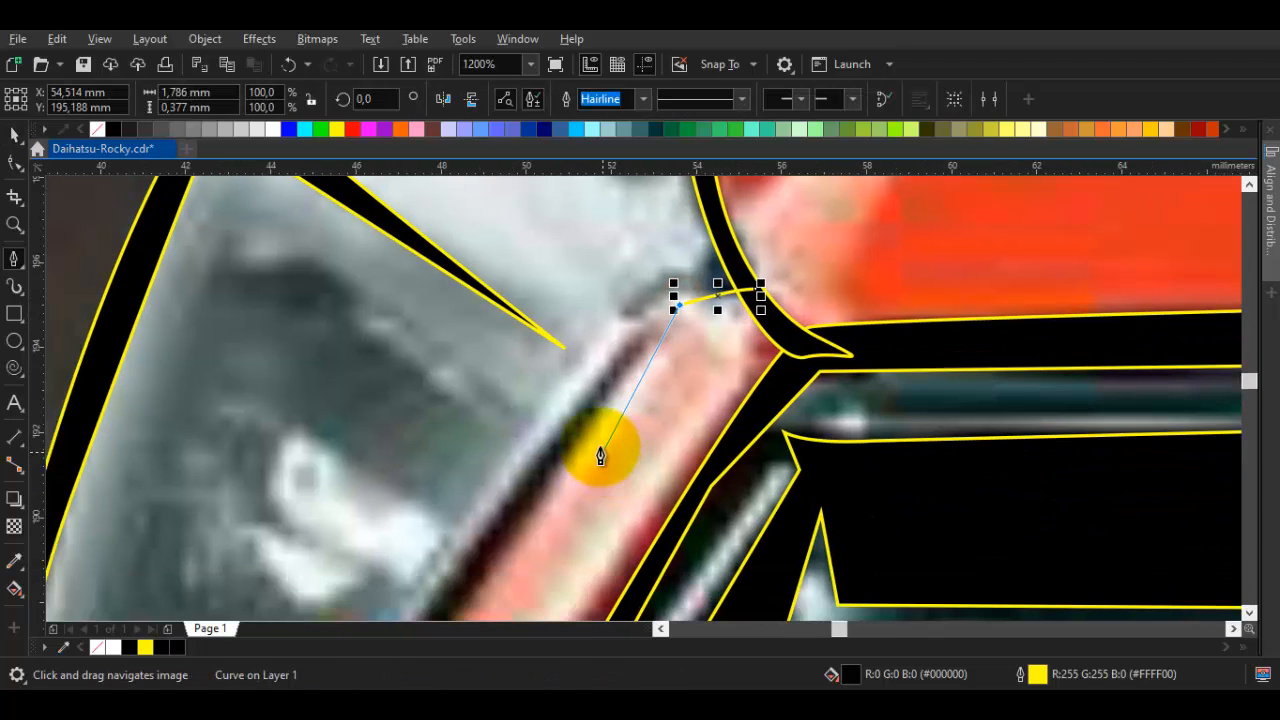
Trace the outline down the headlight's inner edge to its lower corner, bringing it to about 12.4 by 15.7 mm
scroll(651, 359, "down", 1)
left_click_drag(566, 514, 605, 427)
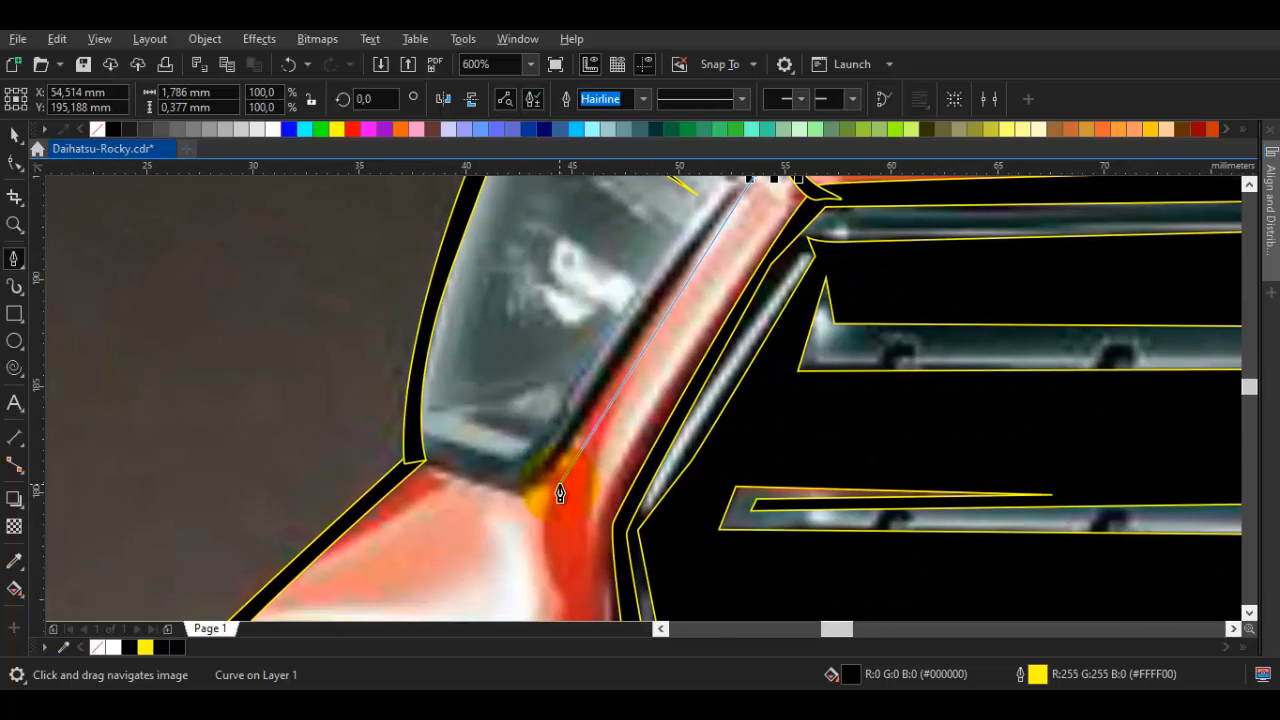
left_click_drag(560, 494, 616, 497)
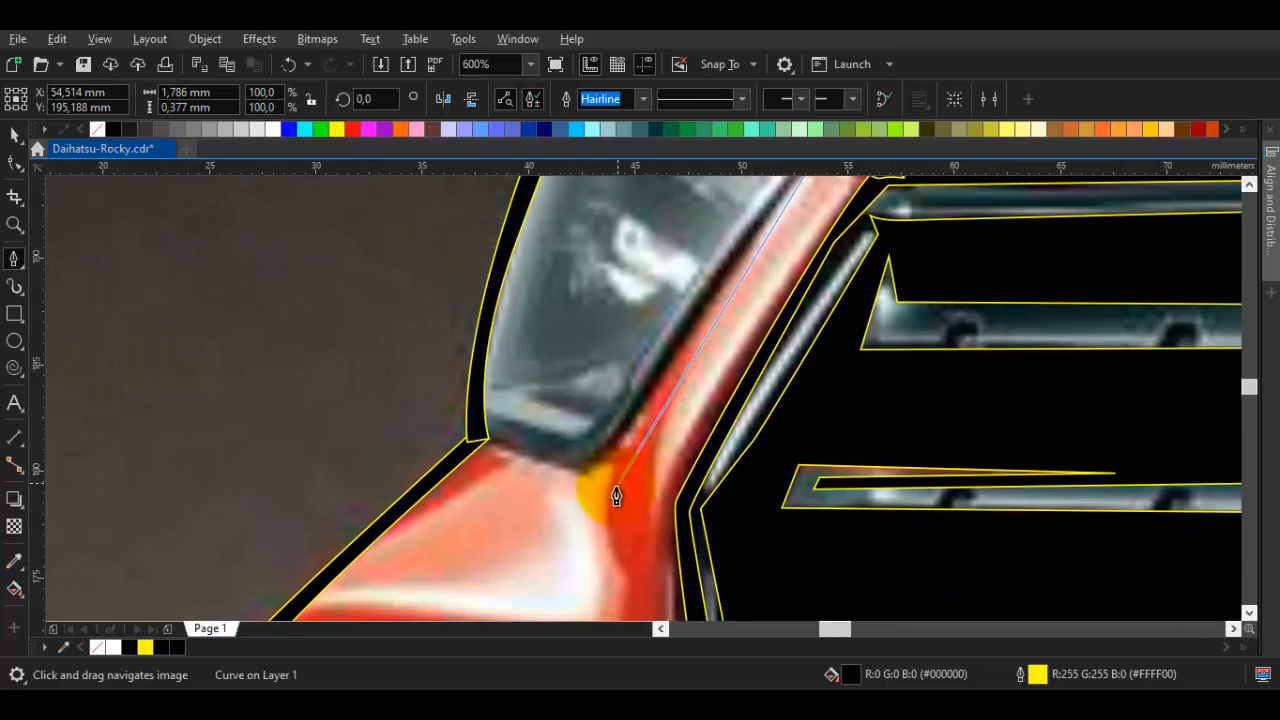
left_click(593, 478)
left_click_drag(449, 424, 498, 431)
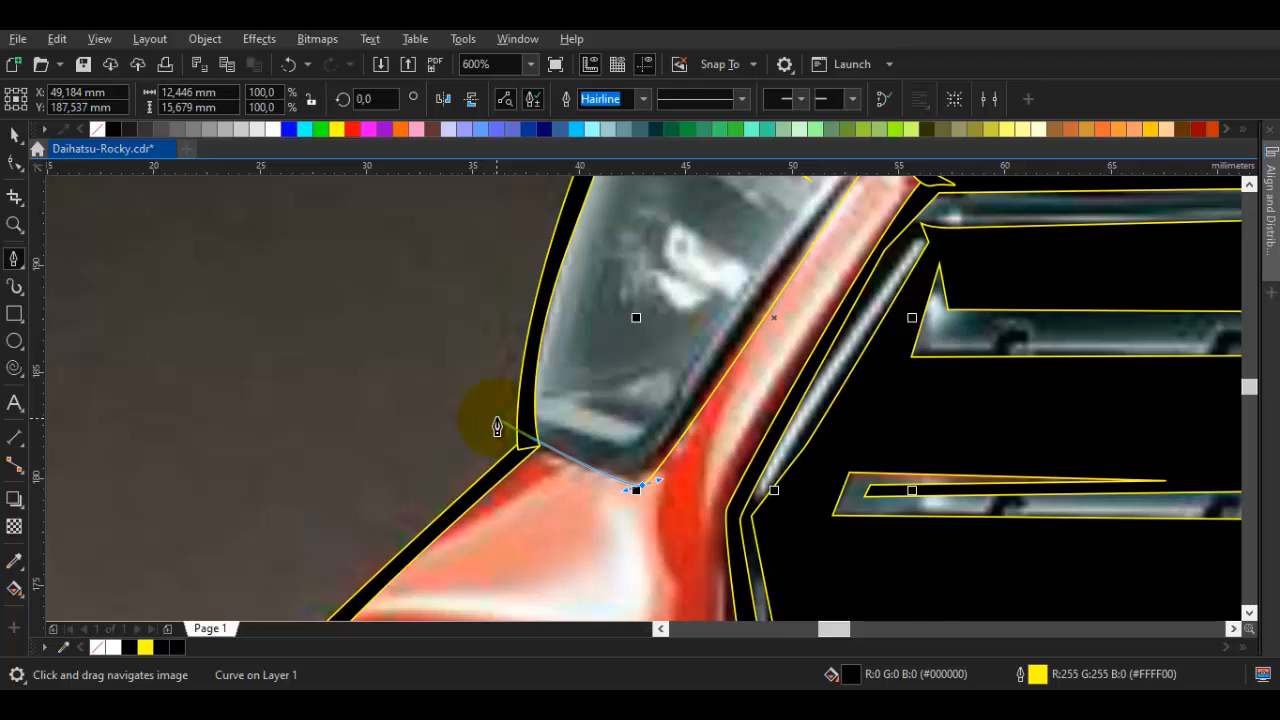
Run the outline along the headlight's bottom edge, turn it up inside the outer frame, and undo the last misplaced edit
scroll(543, 452, "up", 1)
scroll(547, 463, "up", 1)
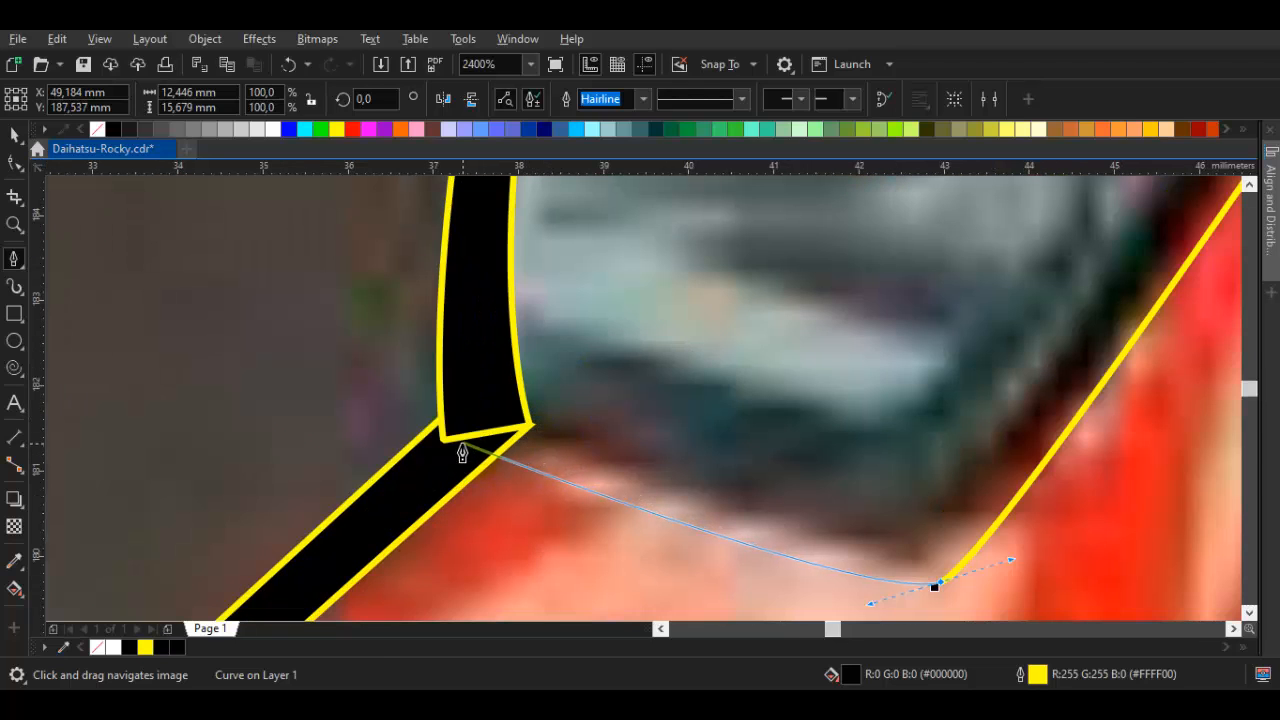
left_click(463, 447)
left_click_drag(498, 320, 503, 359)
left_click_drag(500, 325, 505, 340)
key("ctrl+z")
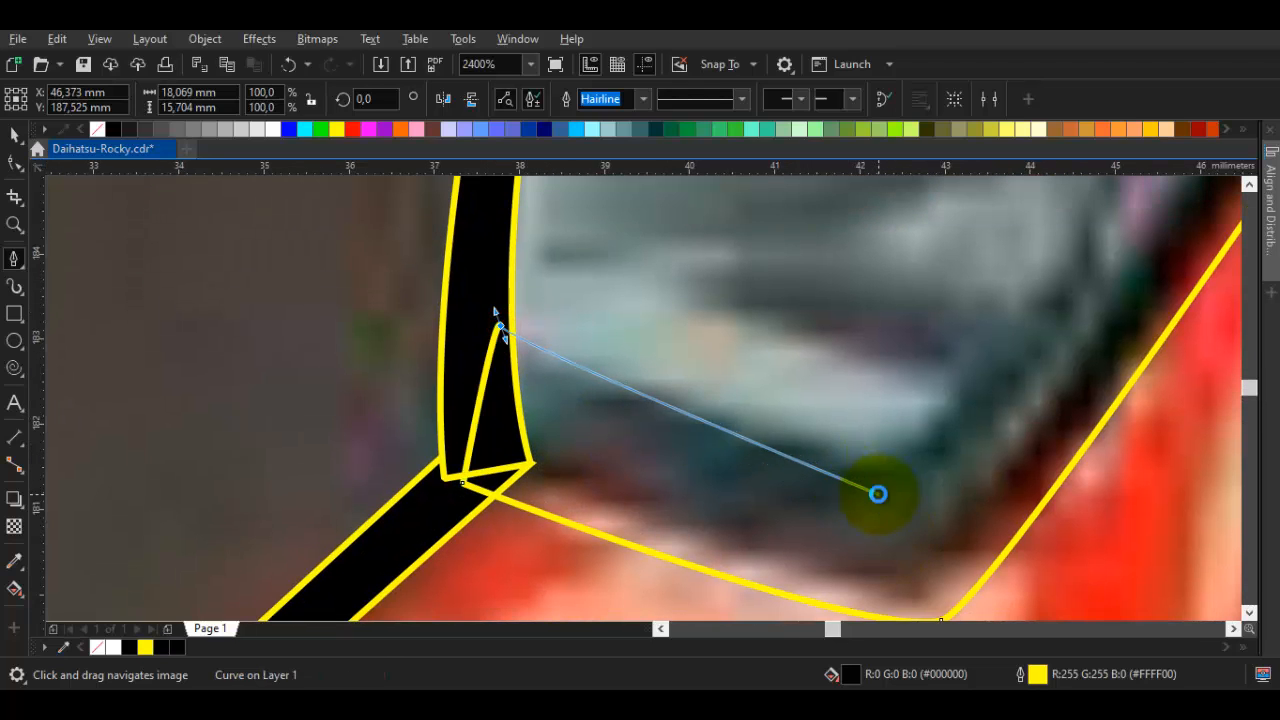
Trace back along the headlight's bottom and up its inner edge, closing the border strip at about 18.1 by 16.5 mm
scroll(876, 494, "down", 2)
scroll(851, 502, "up", 1)
left_click(716, 433)
left_click_drag(912, 519, 938, 522)
scroll(990, 428, "down", 2)
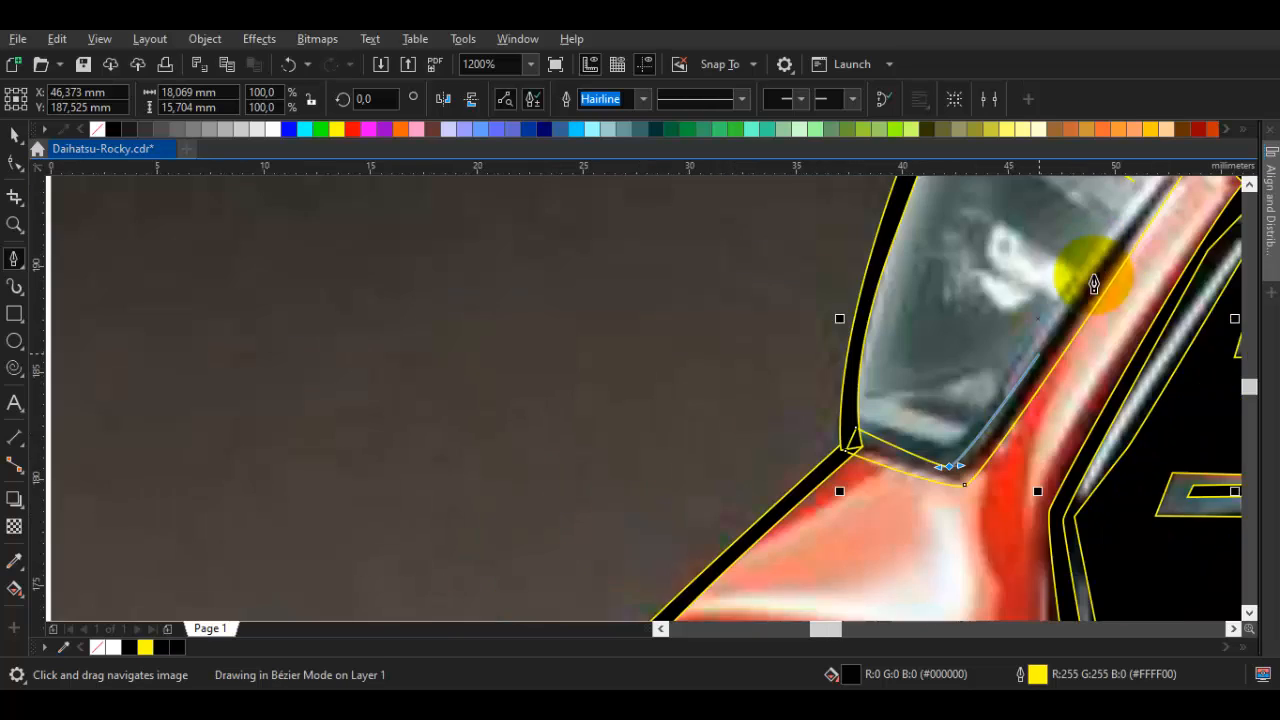
scroll(1150, 195, "up", 2)
left_click(998, 337)
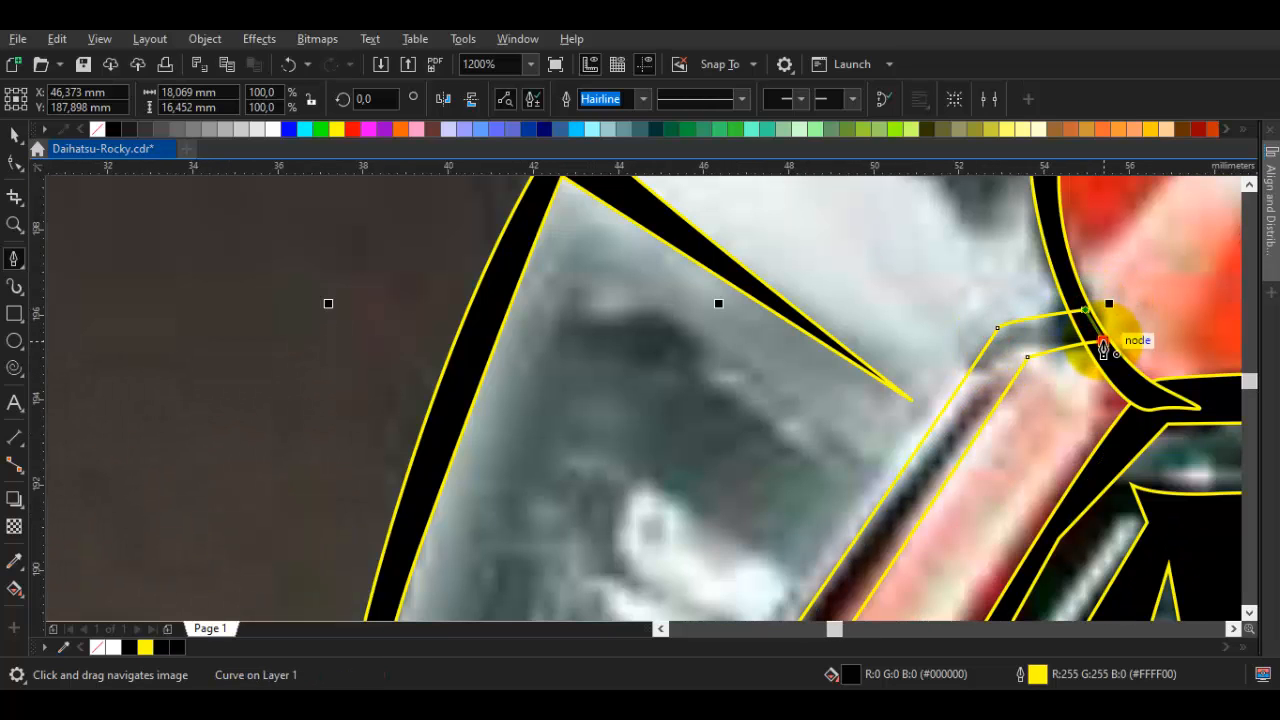
left_click(1103, 345)
Start a shadow outline down the lens's inner edge and across its lower part, about 9.9 by 7.6 mm
scroll(1000, 486, "down", 2)
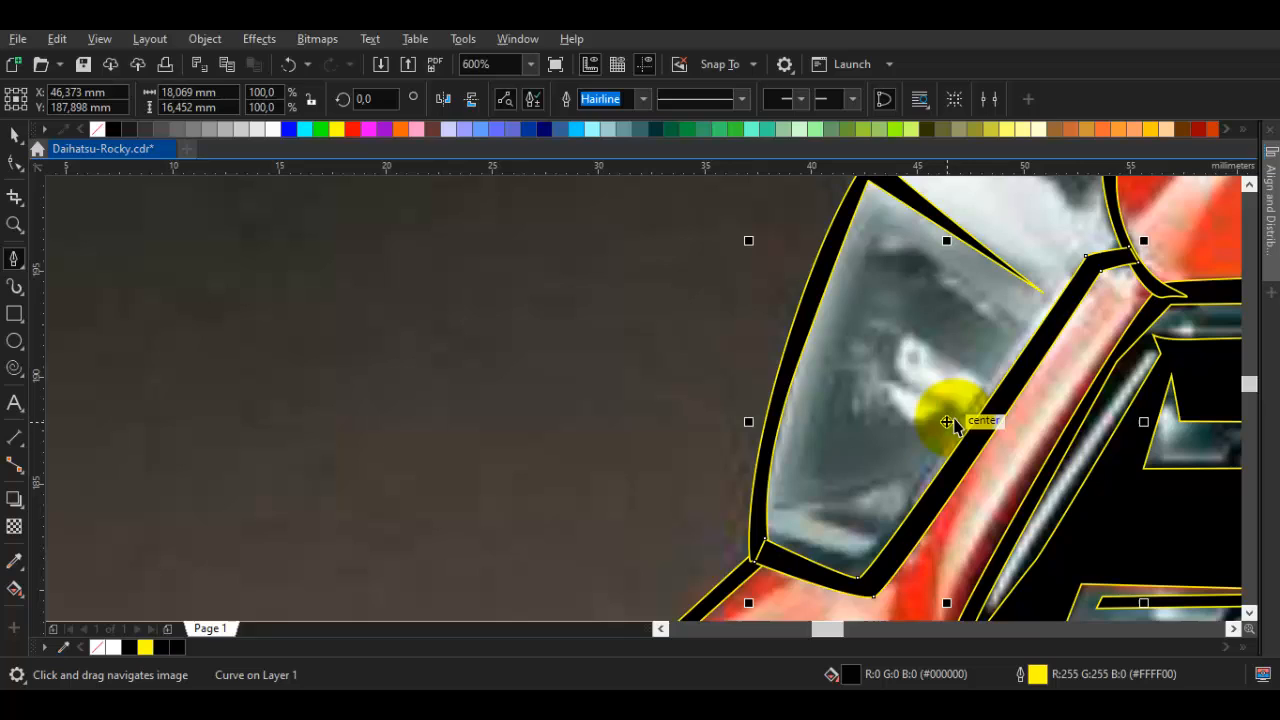
left_click(1003, 349)
scroll(958, 410, "down", 1)
scroll(912, 473, "up", 2)
left_click(939, 430)
left_click(766, 414)
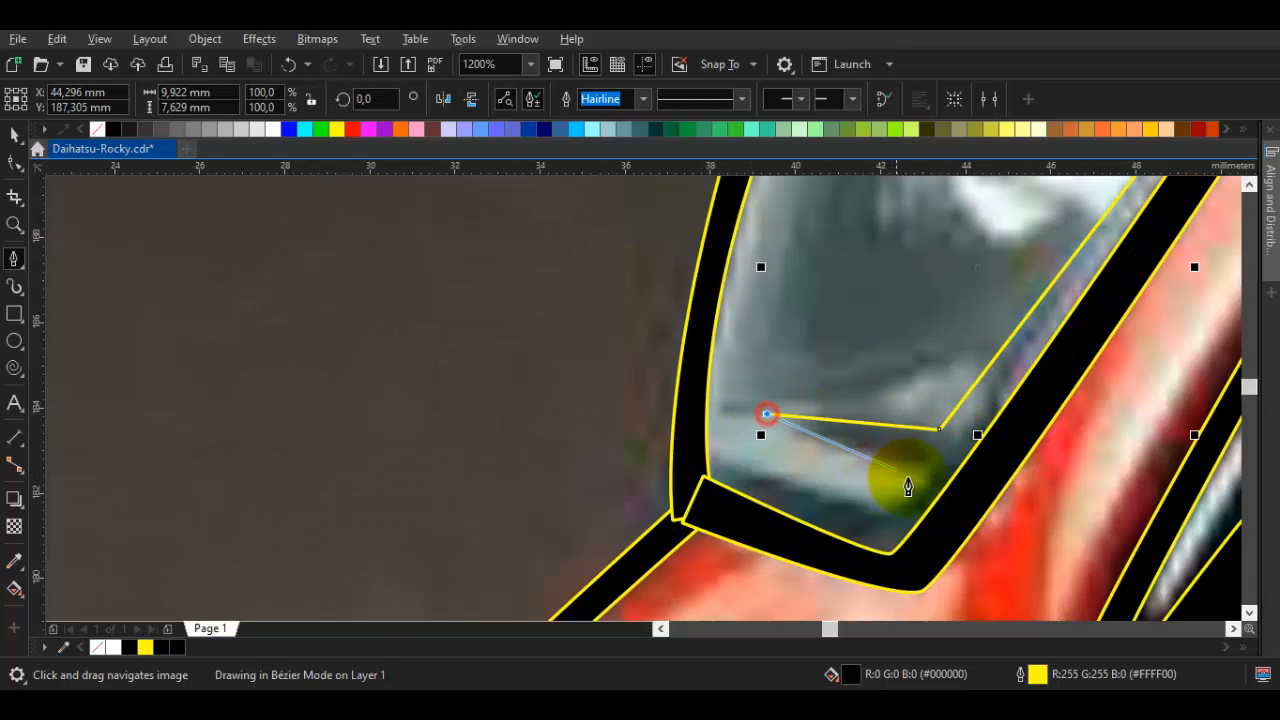
Zigzag the shadow outline around the lens's bottom reflections and back up its inner edge, closing it at about 11.6 by 10.2 mm
left_click(917, 482)
double_click(878, 510)
left_click(693, 451)
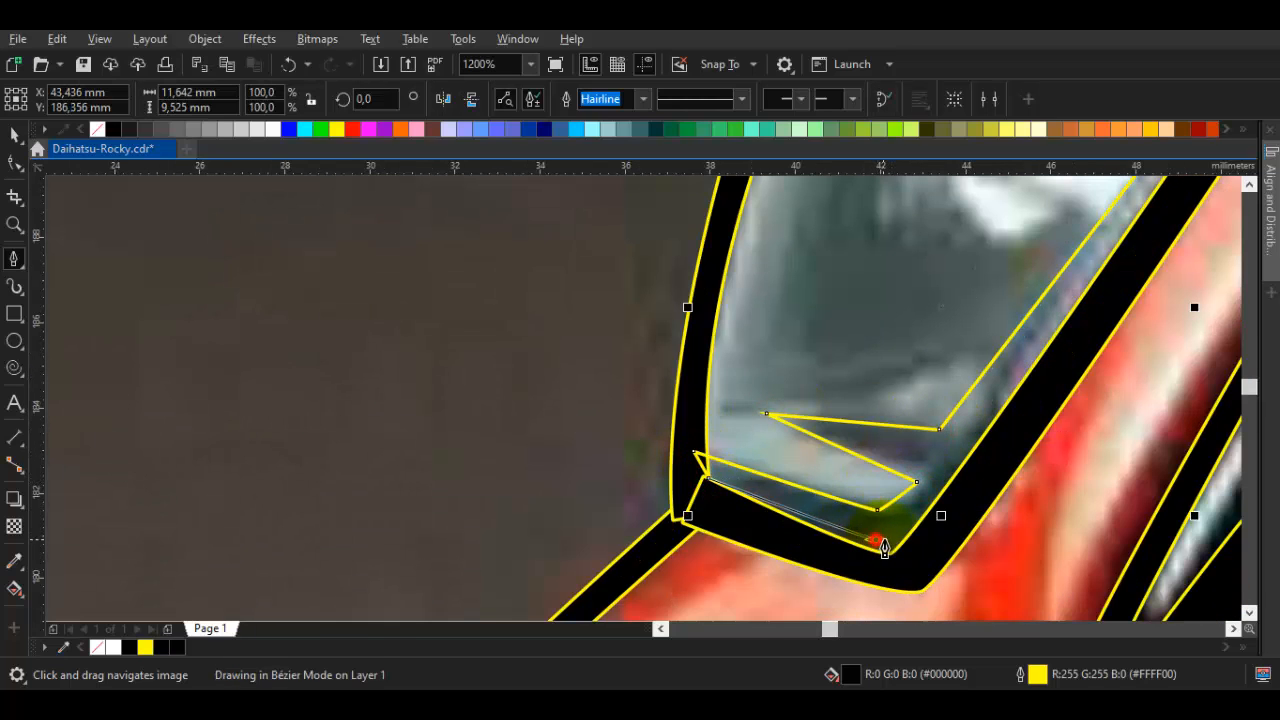
left_click(880, 540)
left_click_drag(1141, 180, 969, 428)
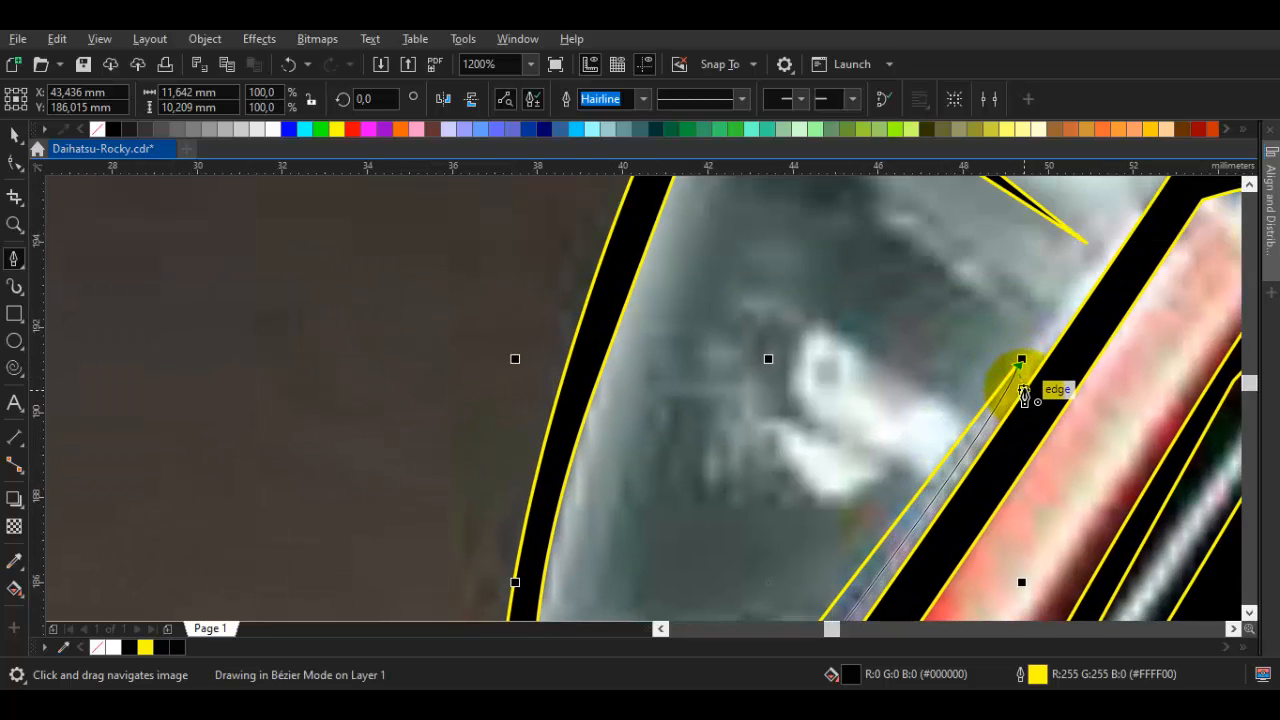
scroll(1023, 395, "down", 2)
key("space")
Draw a closed, curved shadow sliver about 2.2 by 5 mm inside the headlight's upper inner corner
scroll(849, 371, "down", 1)
scroll(940, 280, "up", 1)
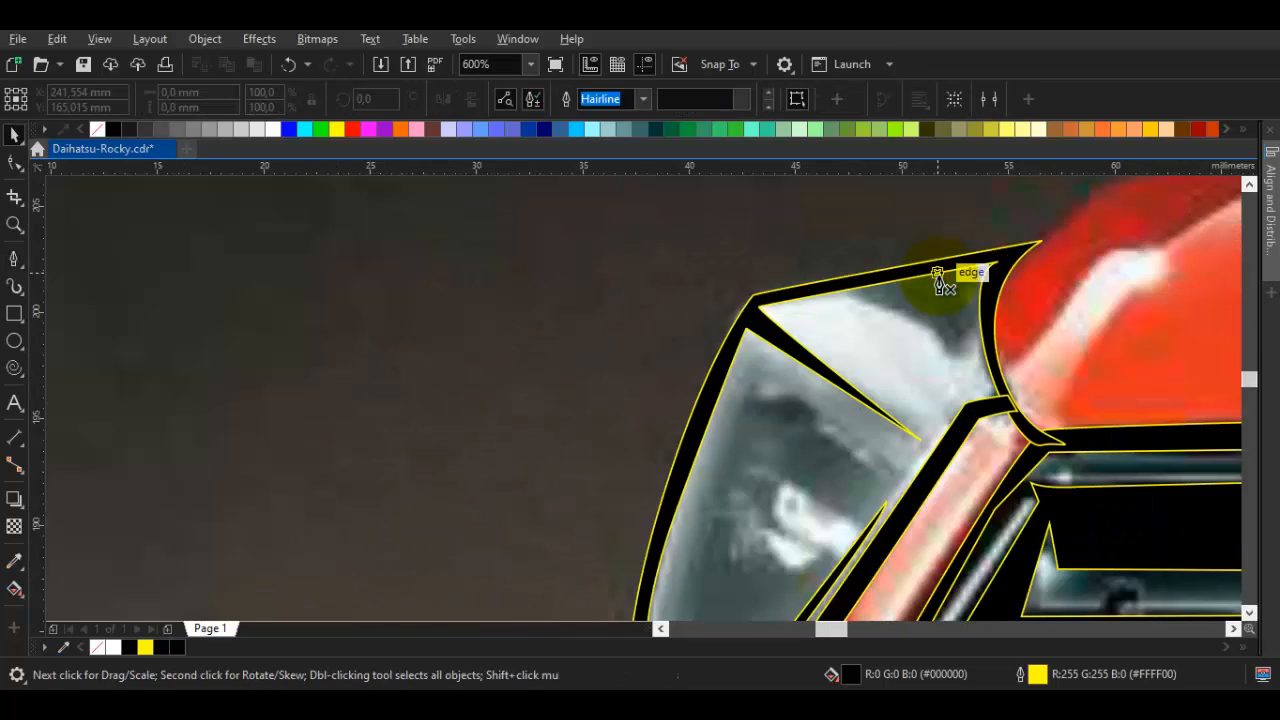
scroll(940, 280, "up", 2)
key("space")
left_click(903, 449)
left_click_drag(909, 243, 978, 256)
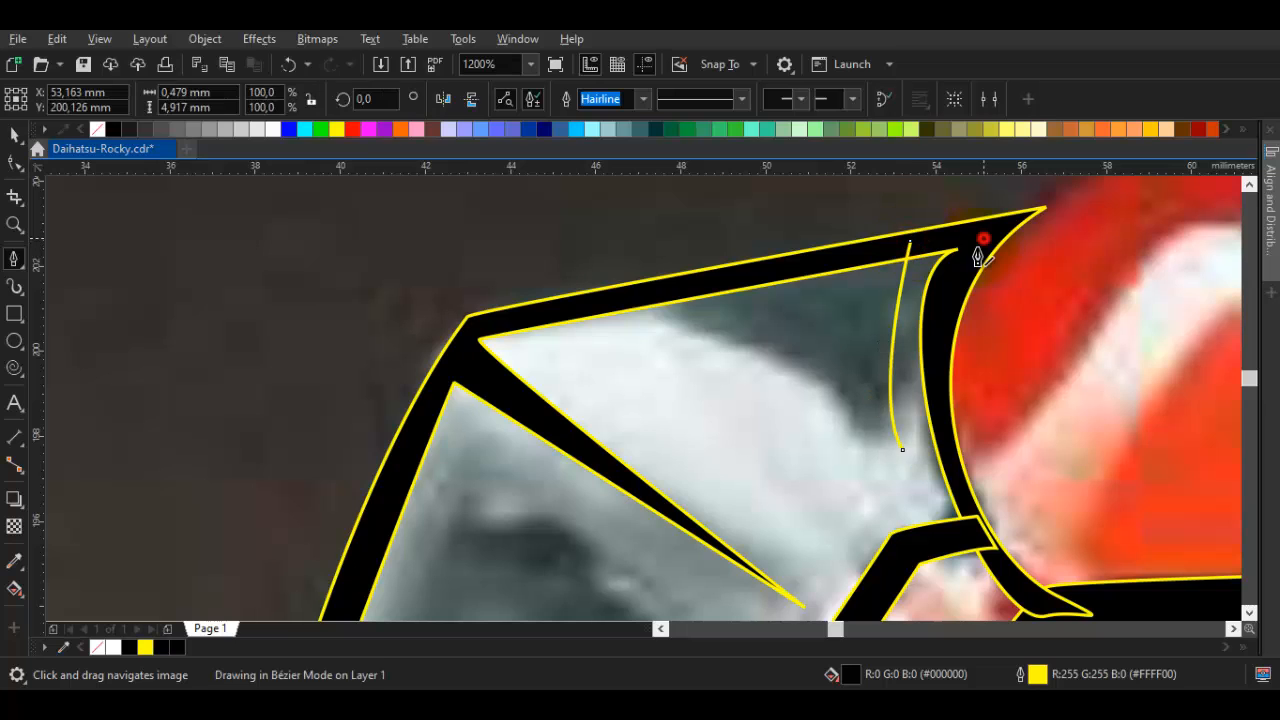
left_click(984, 238)
left_click(965, 264)
left_click_drag(902, 455, 880, 303)
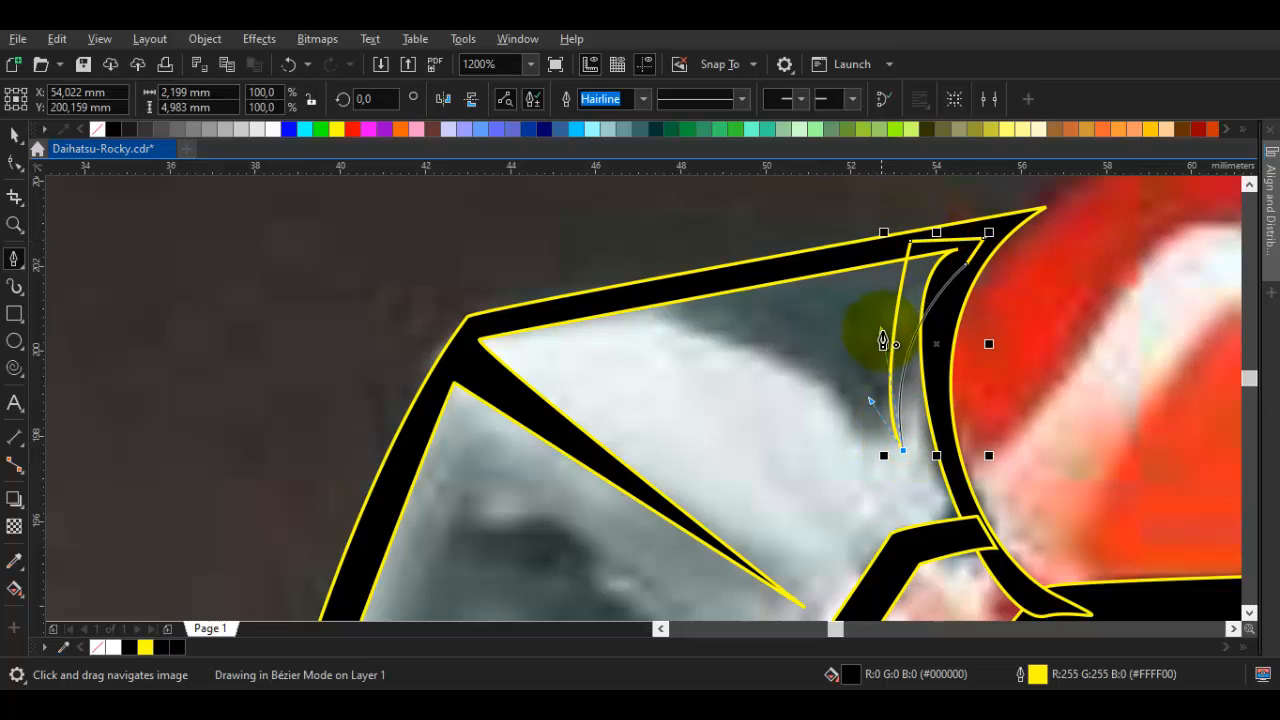
Remove the yellow outlines from all traced shapes, deselect them and save the drawing
key("space")
key("ctrl+a")
right_click(97, 128)
key("Escape")
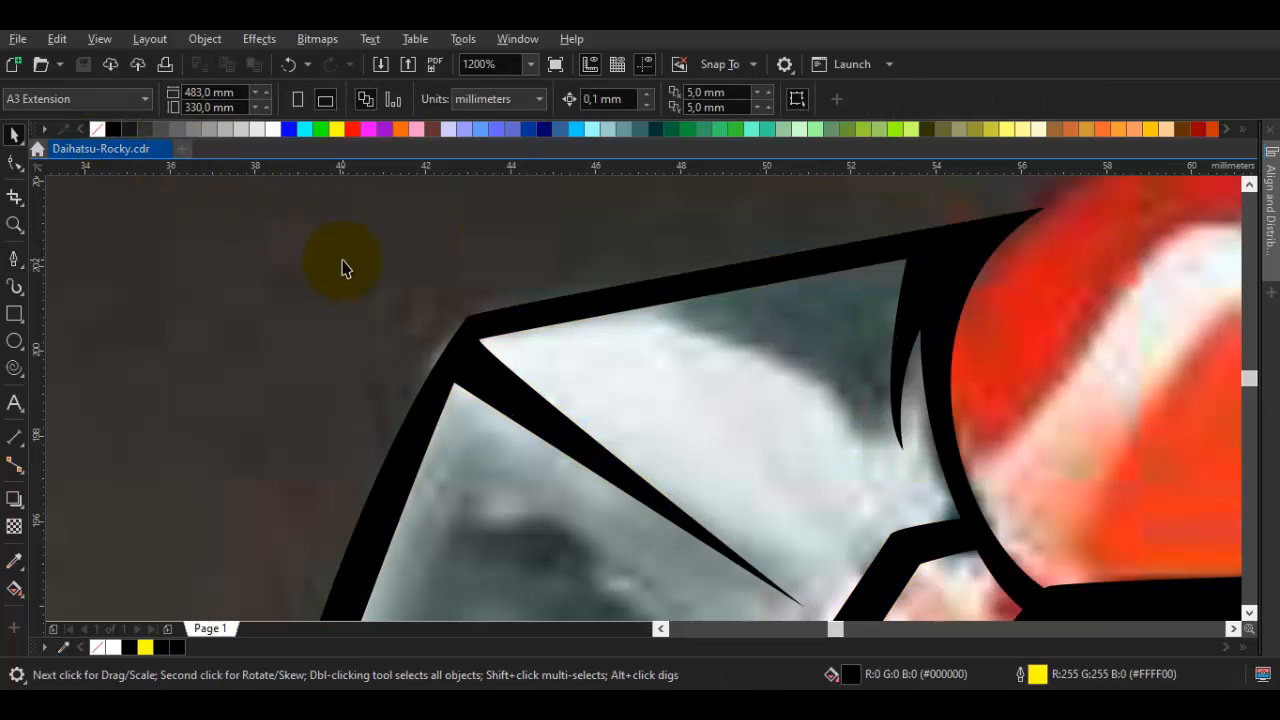
right_click(342, 268)
left_click(402, 310)
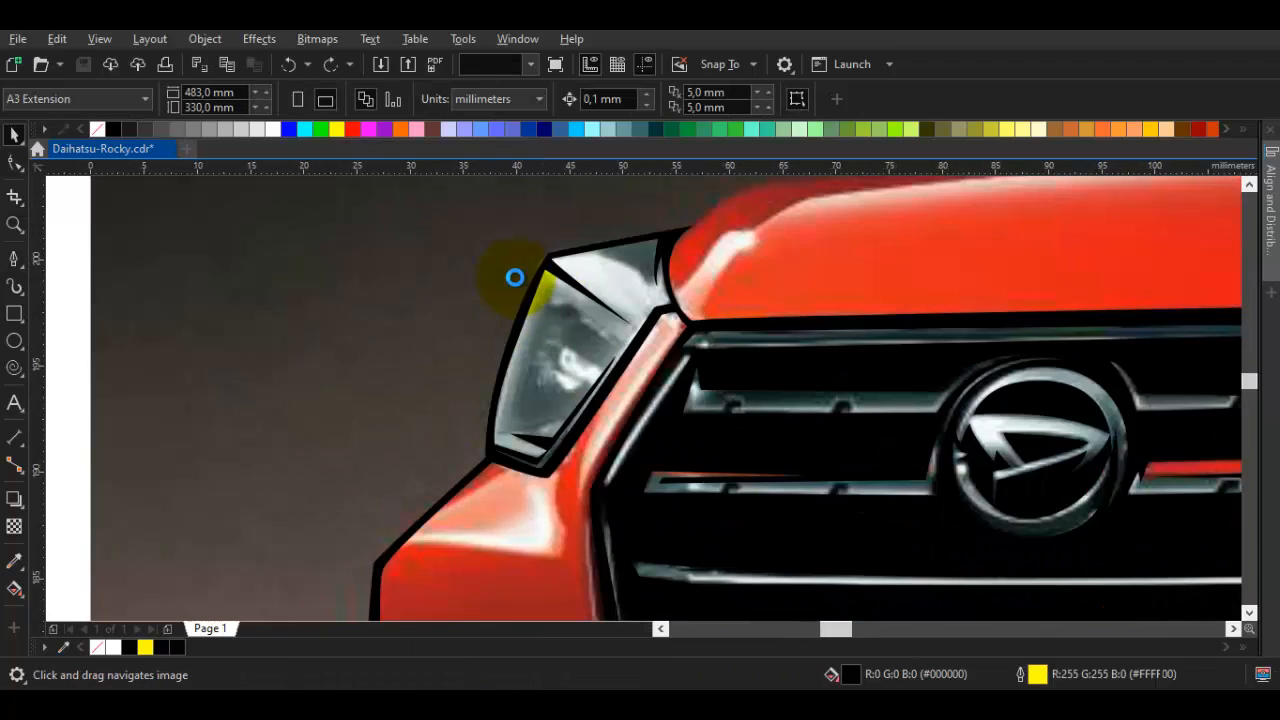
Adjust the nodes at the headlight frame's upper outer corner
scroll(515, 277, "up", 1)
double_click(501, 447)
scroll(600, 261, "up", 2)
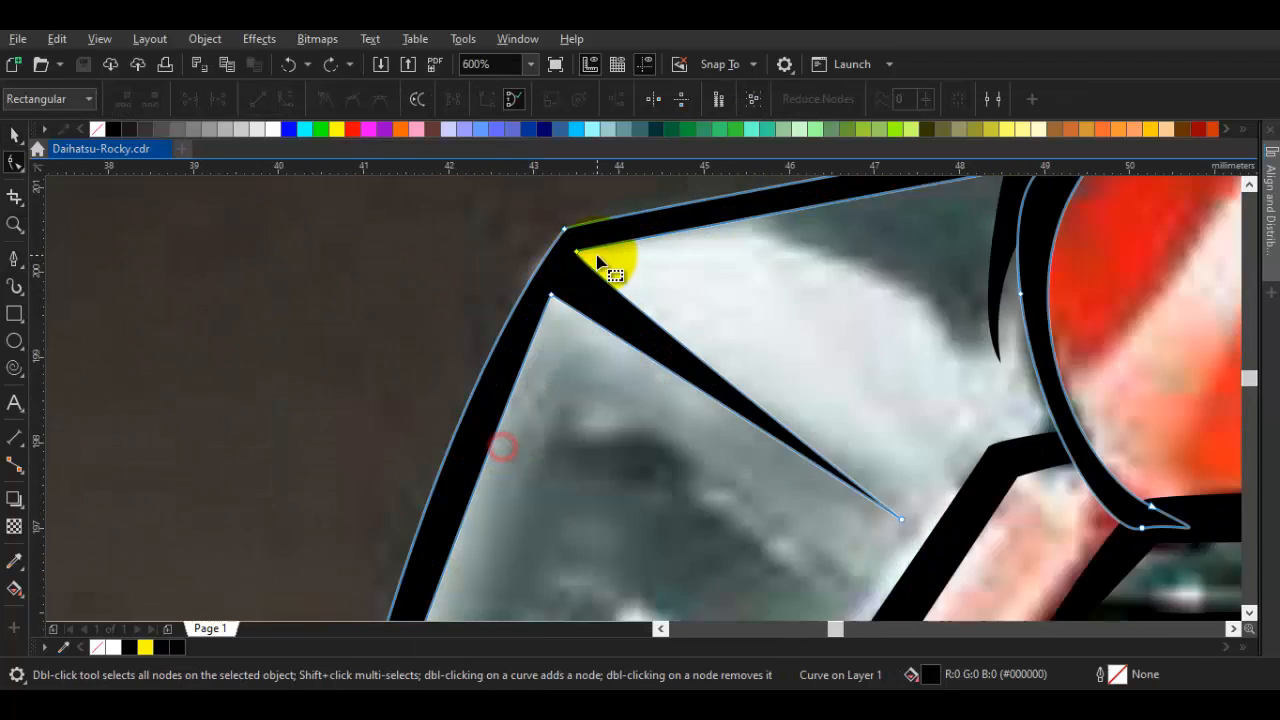
left_click_drag(556, 248, 582, 277)
scroll(510, 338, "down", 3)
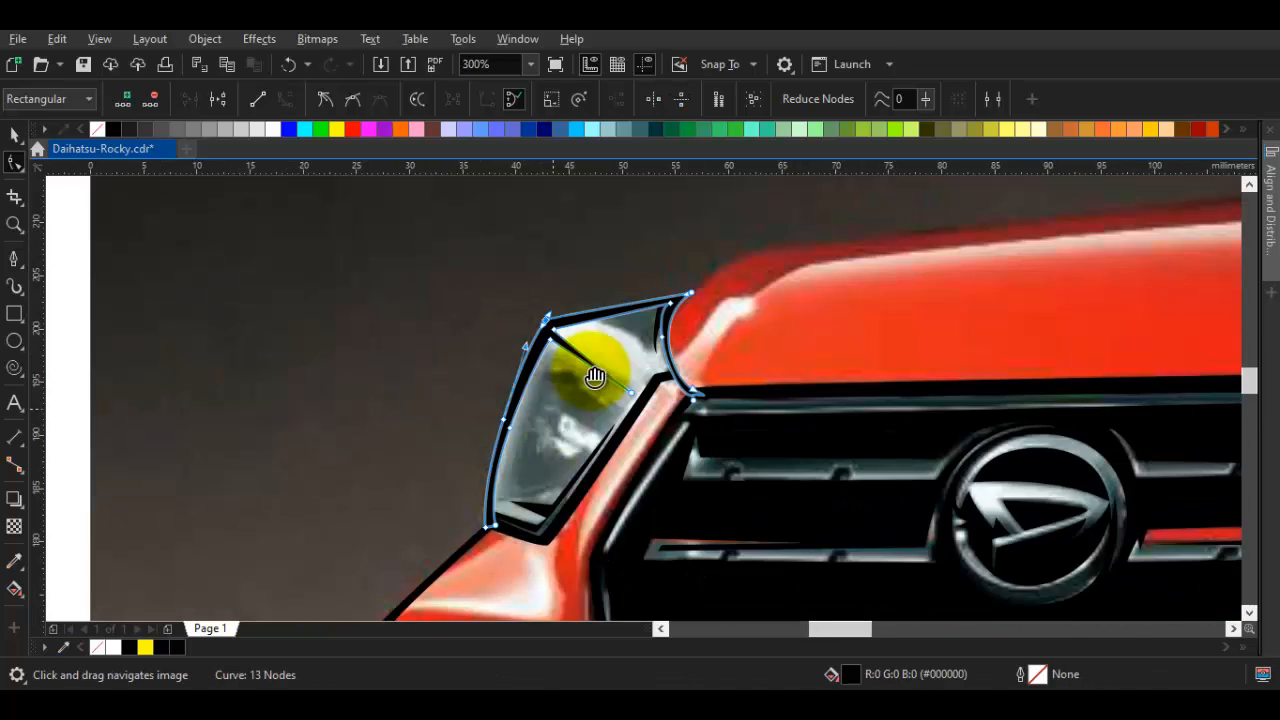
Adjust the upper end nodes of the fender strip where it meets the headlight's lower outer corner
left_click_drag(595, 376, 612, 316)
scroll(588, 336, "up", 2)
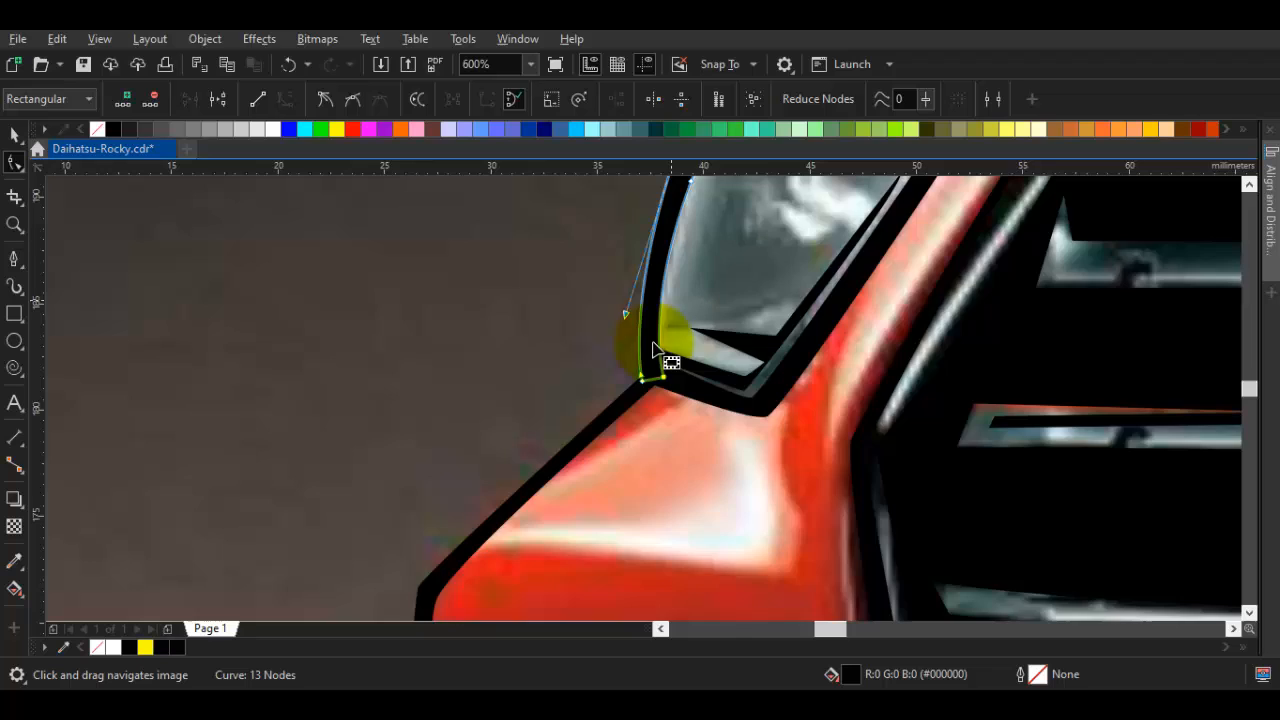
scroll(660, 357, "up", 2)
left_click(600, 387)
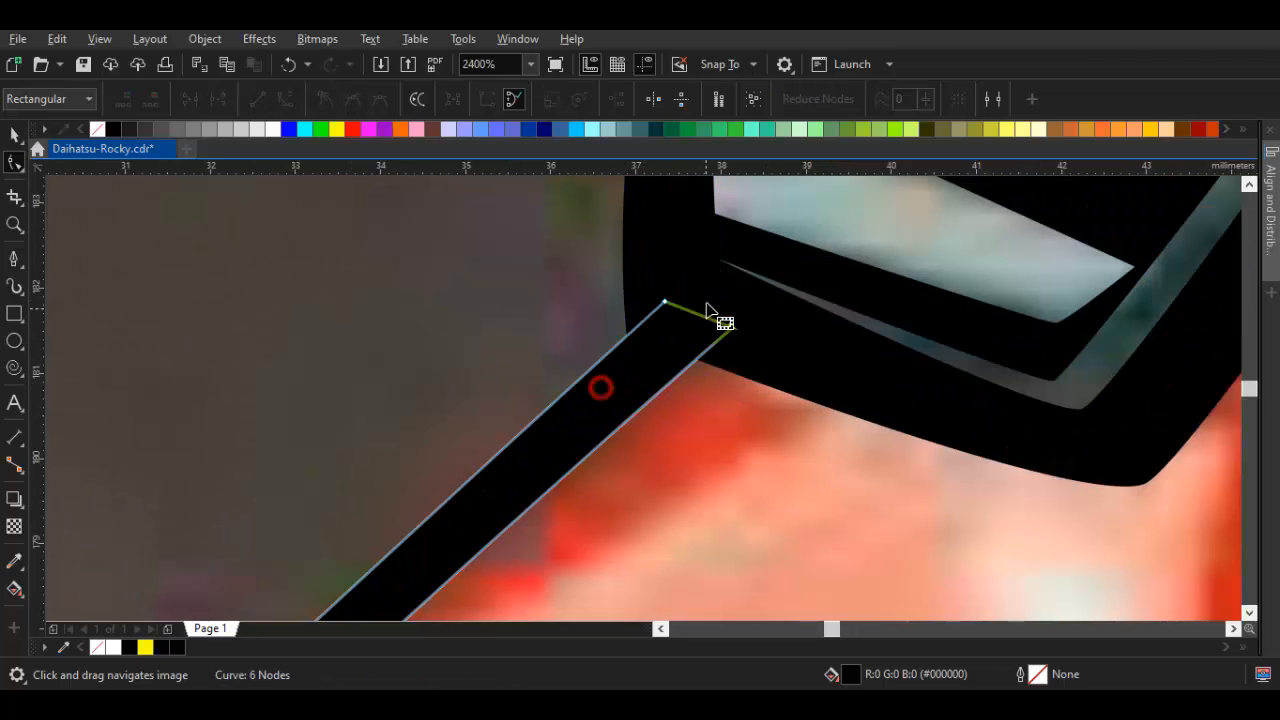
left_click_drag(664, 302, 808, 337)
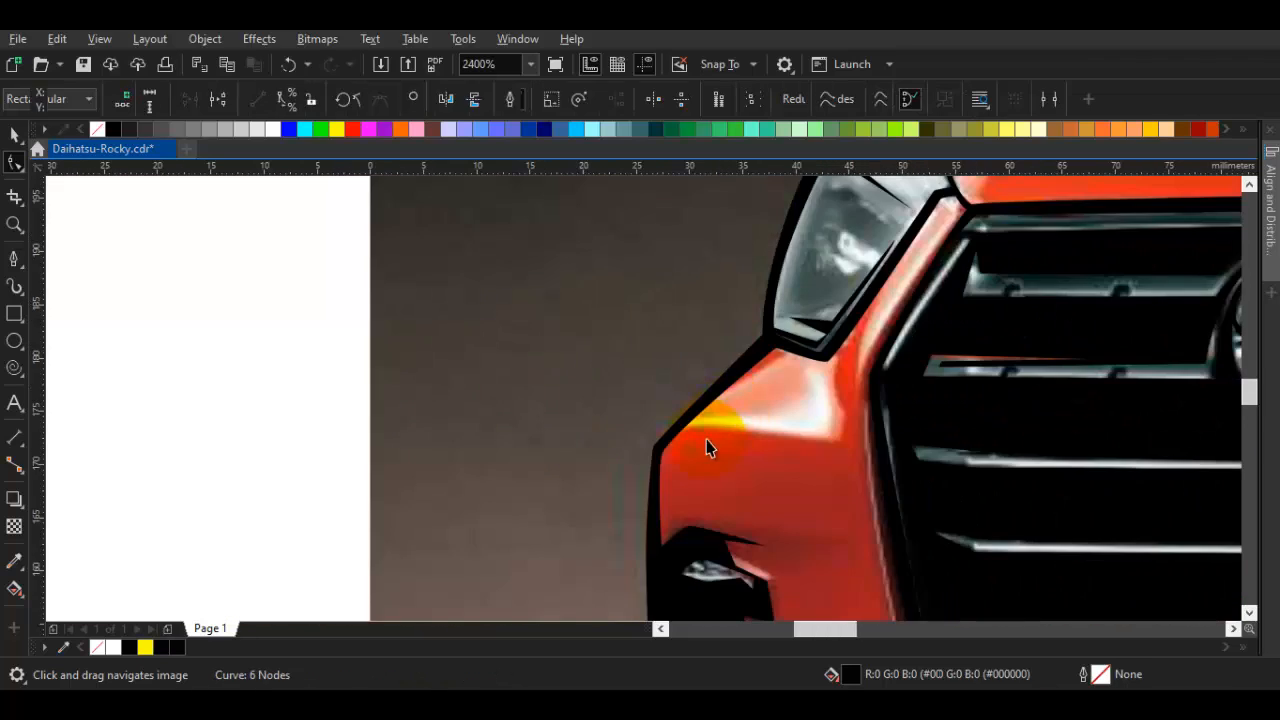
scroll(738, 396, "down", 2)
scroll(720, 453, "up", 2)
scroll(640, 345, "down", 3)
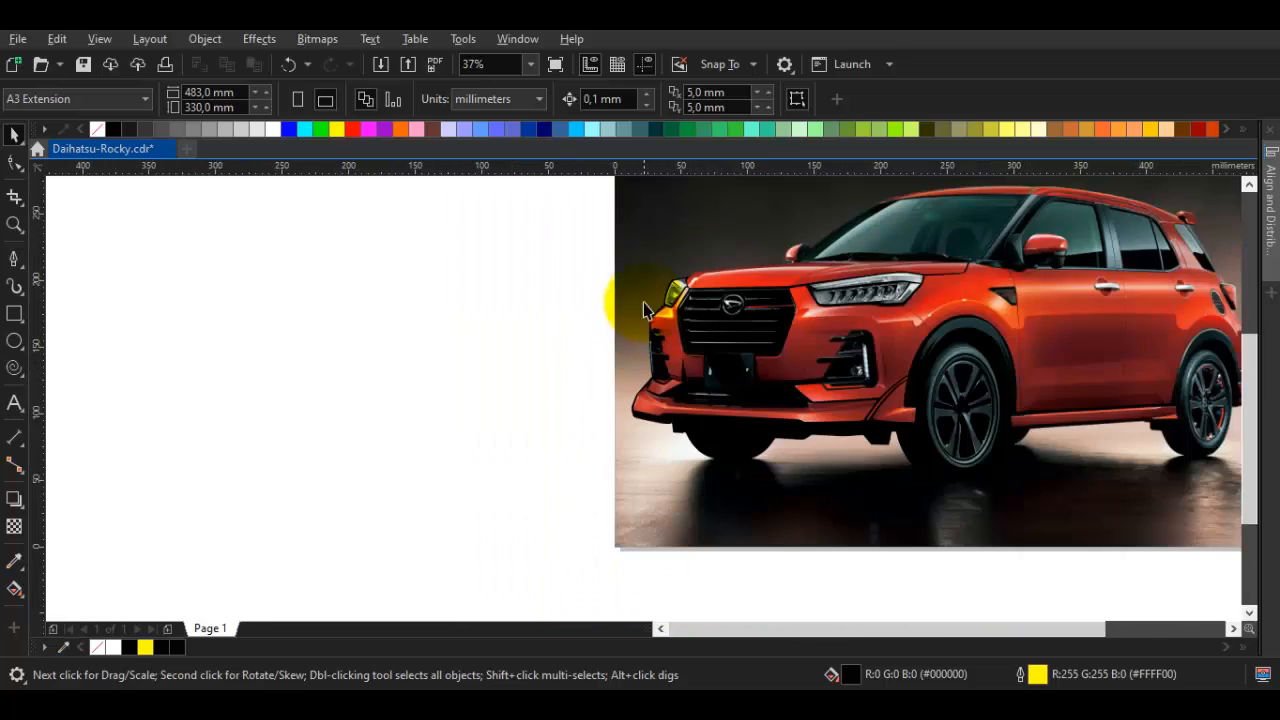
left_click_drag(650, 271, 1171, 294)
scroll(1171, 294, "up", 2)
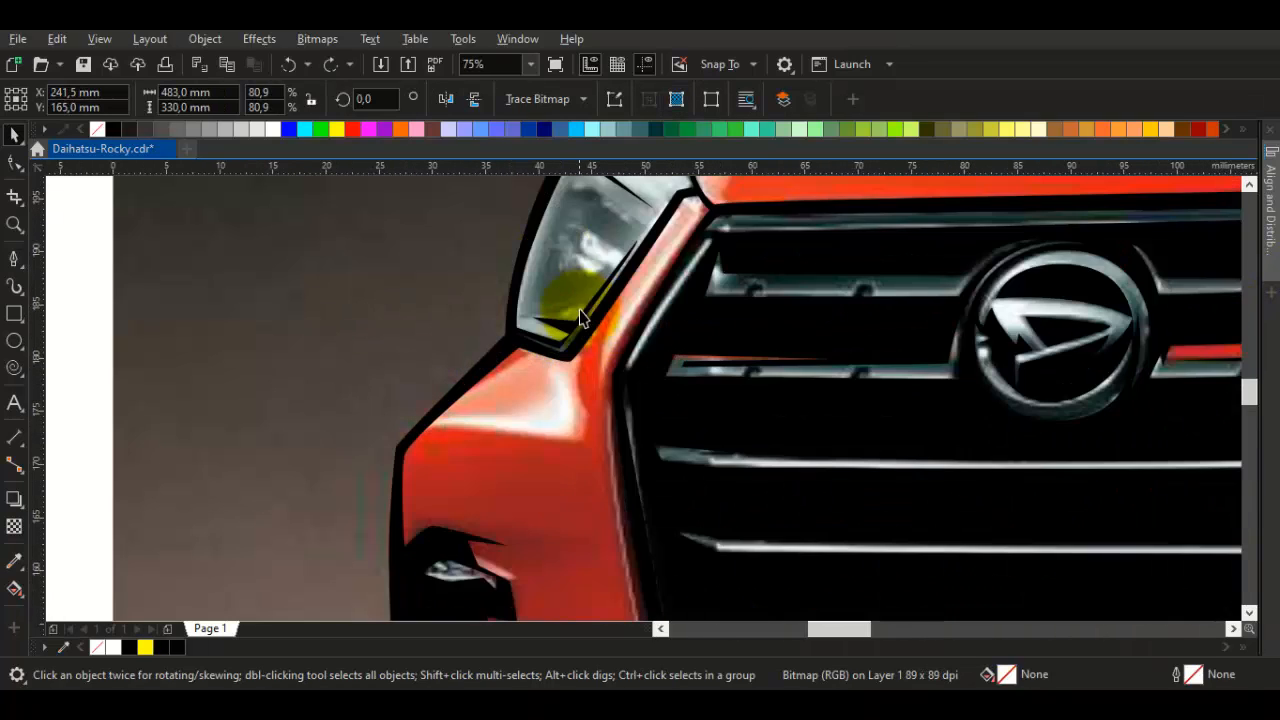
scroll(609, 211, "down", 2)
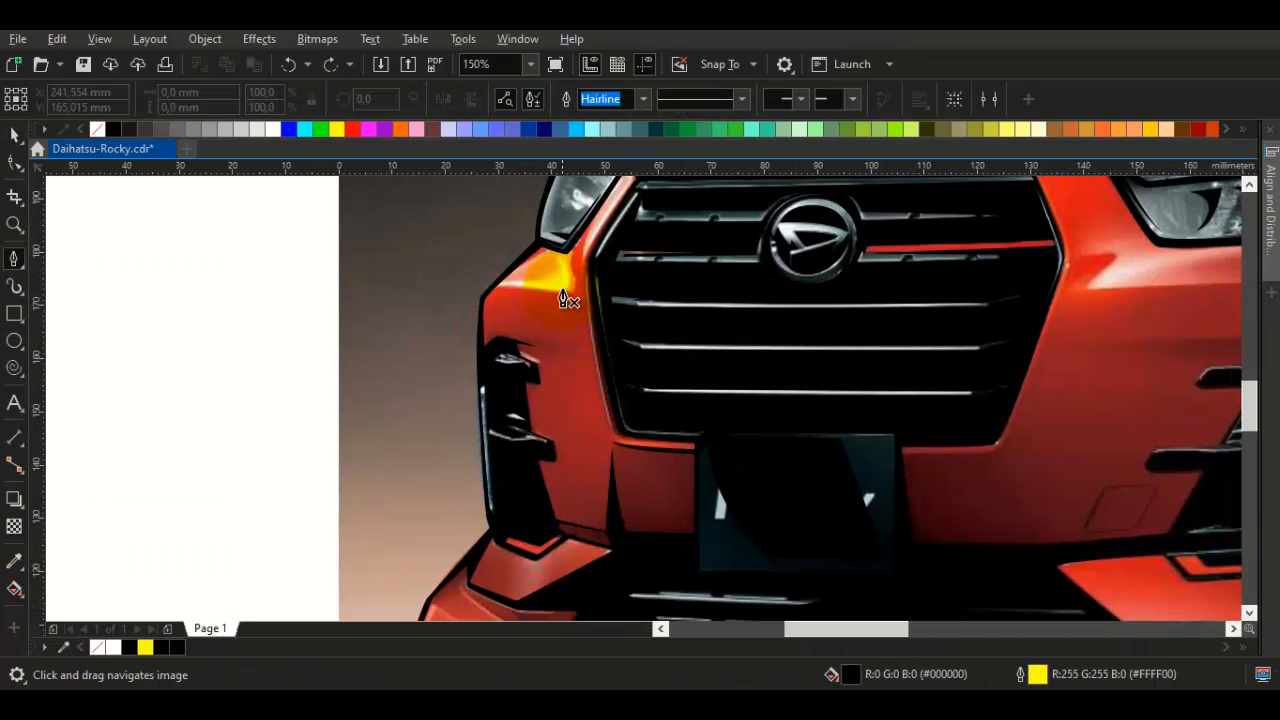
Start a curved outline down the fender beside the grille, from below the headlight to the grille's lower corner, about 6.7 by 33.1 mm
scroll(565, 310, "up", 2)
left_click_drag(638, 598, 580, 406)
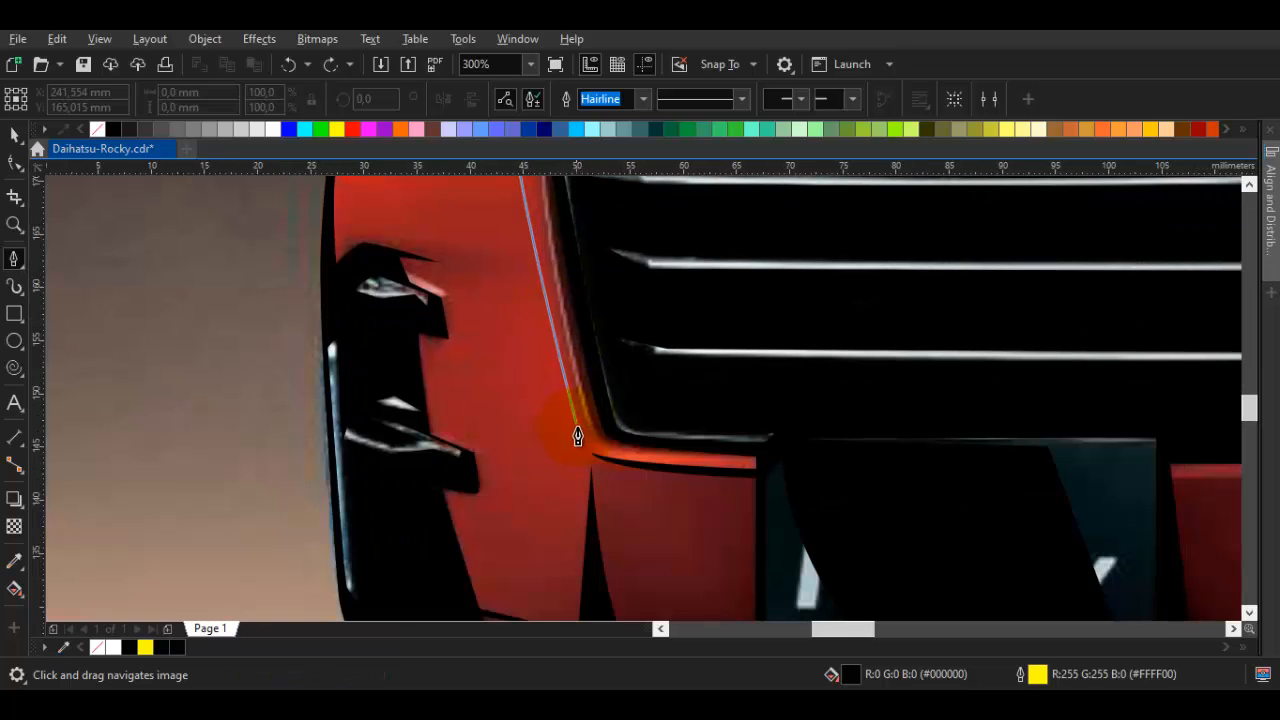
left_click(582, 441)
left_click_drag(517, 258, 523, 376)
Run the outline up to the fender highlight's lower inner corner and out beneath the highlight to the fender's outer edge
left_click(531, 390)
scroll(384, 375, "up", 1)
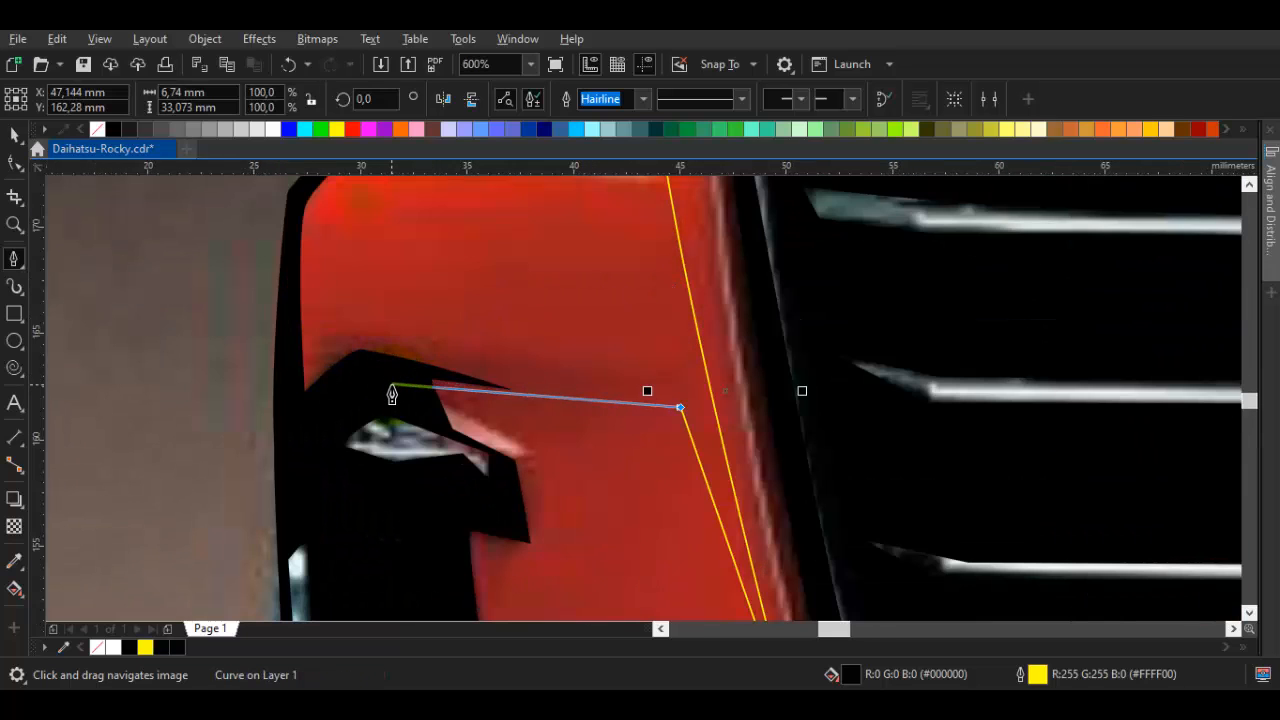
scroll(480, 326, "down", 1)
left_click_drag(523, 260, 526, 364)
scroll(550, 370, "up", 1)
left_click(582, 359)
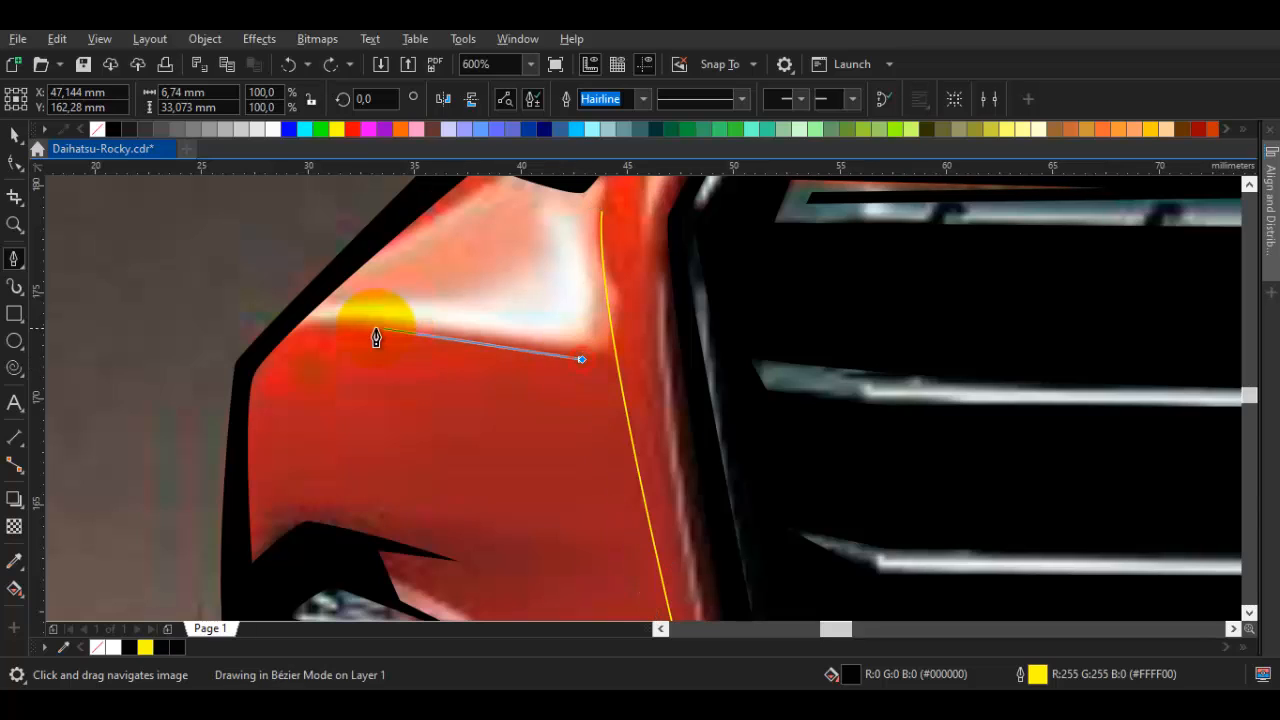
left_click_drag(296, 330, 314, 306)
Trace back along the highlight's lower edge, close the outline at its upper start, make it solid black and deselect it
left_click(580, 334)
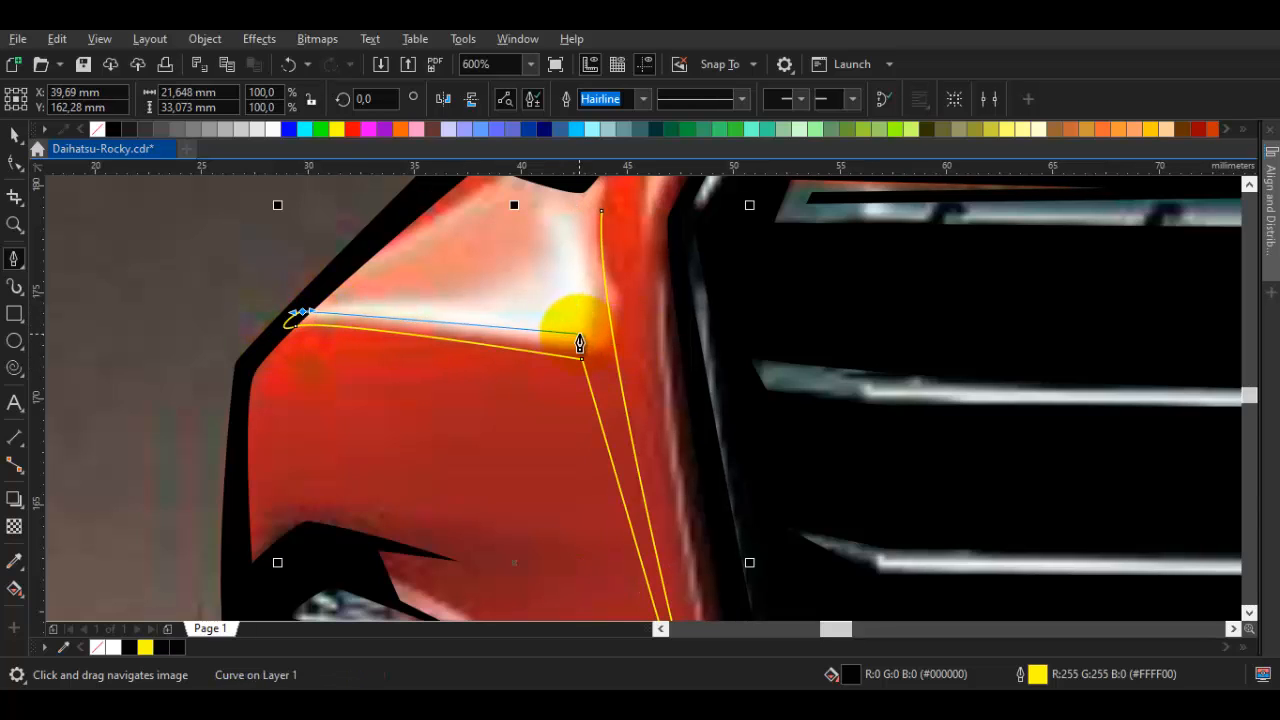
left_click(600, 211)
left_click(113, 128)
key("space")
left_click(502, 300)
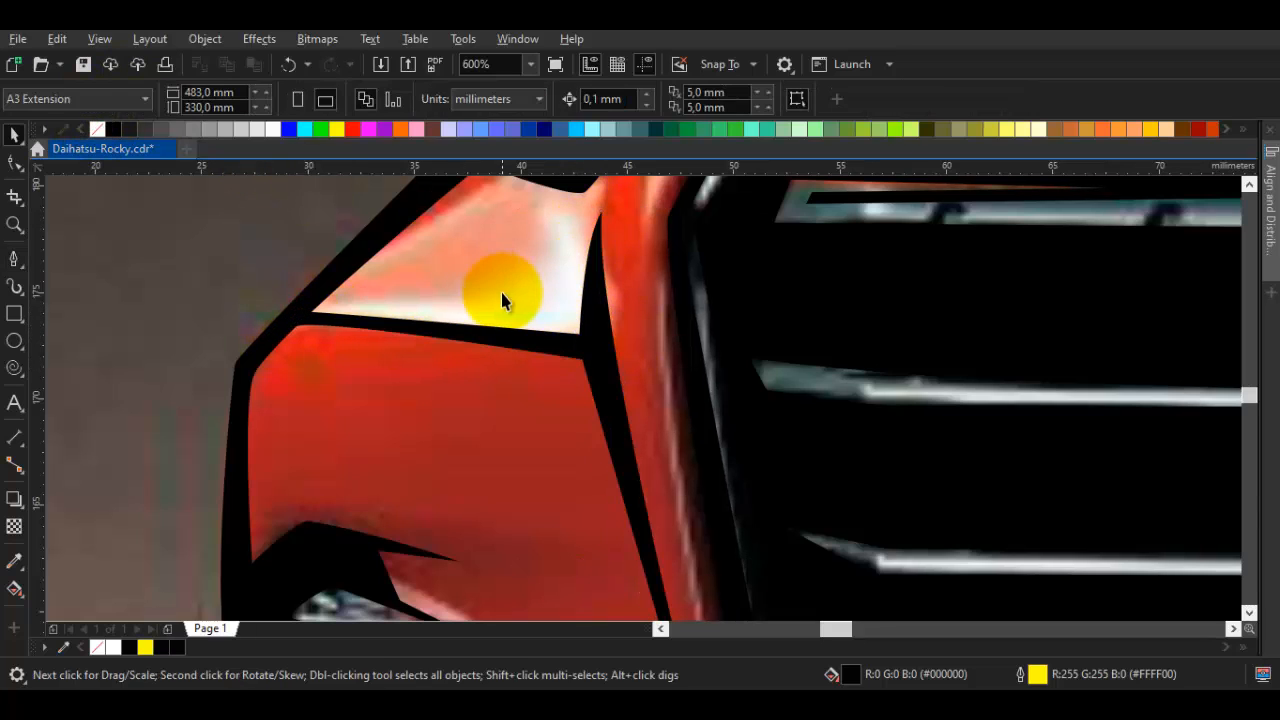
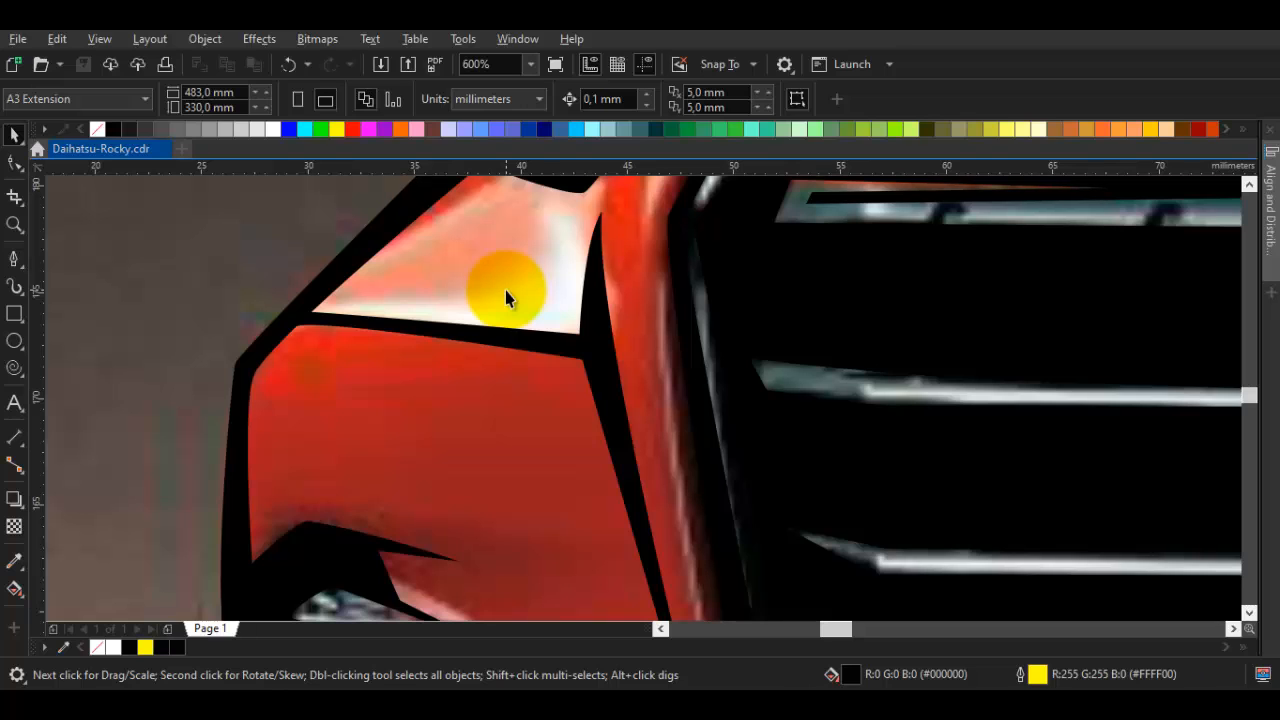
Undo the accidental move of the black grille shape and remove the outline from the curve beside the far front fender
left_click(340, 234)
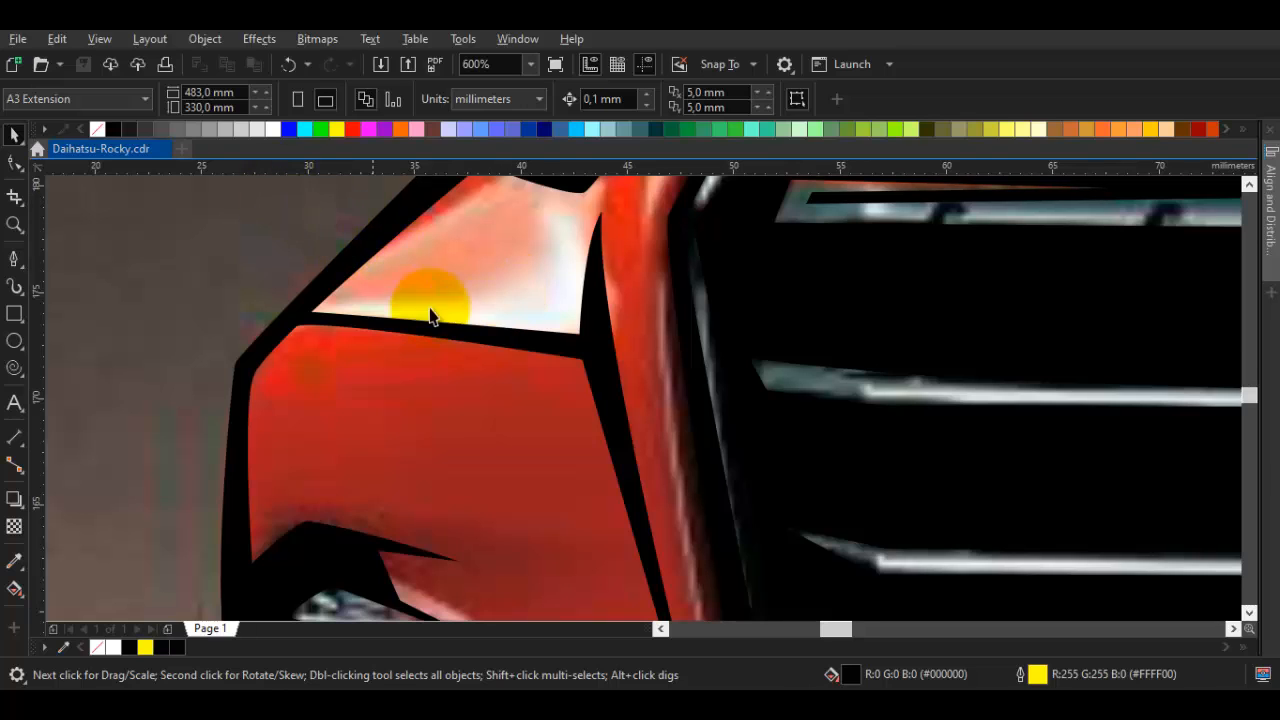
scroll(430, 316, "down", 4)
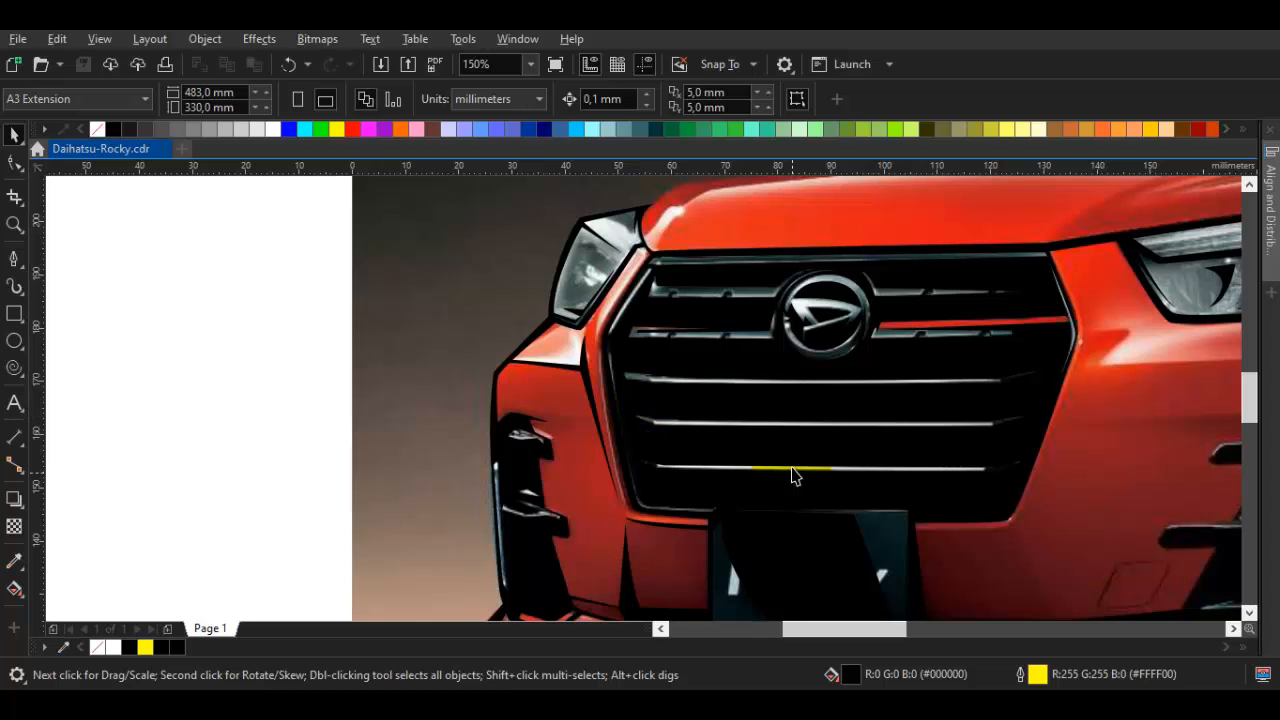
left_click_drag(834, 435, 830, 413)
left_click_drag(817, 417, 882, 372)
left_click_drag(1006, 349, 981, 414)
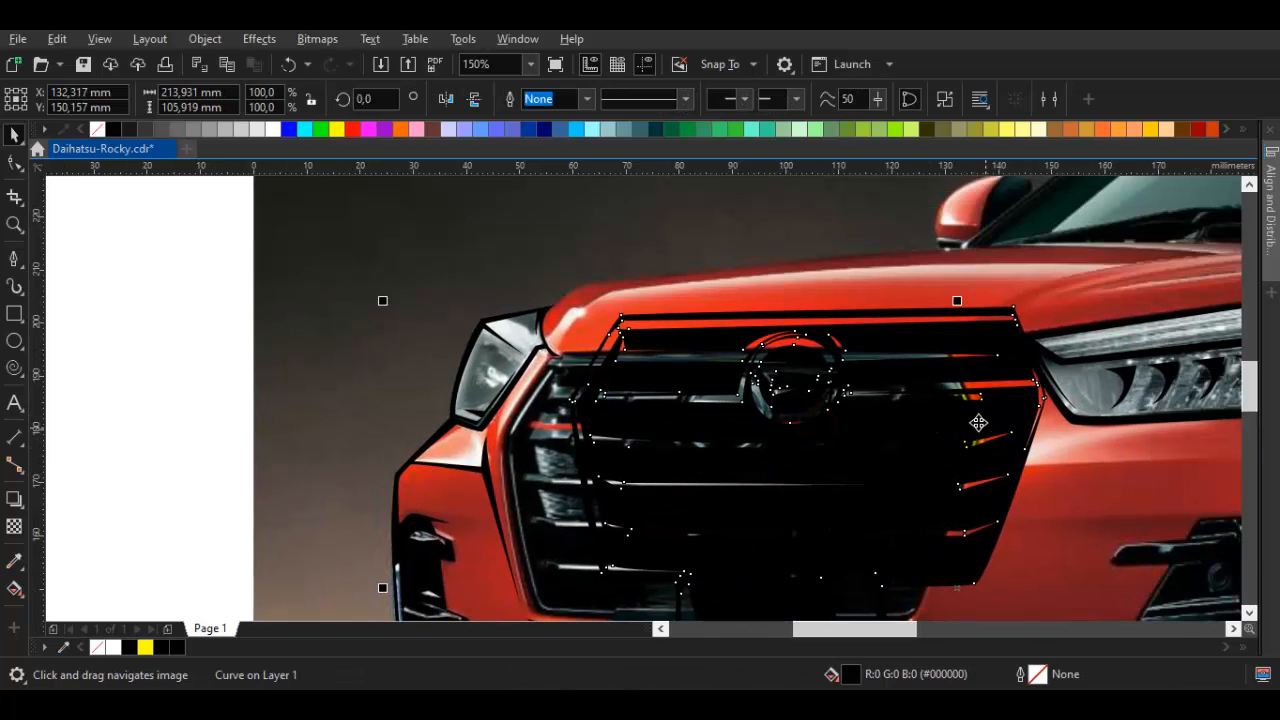
key("ctrl+z")
left_click(128, 284)
key("ctrl+z")
right_click(100, 129)
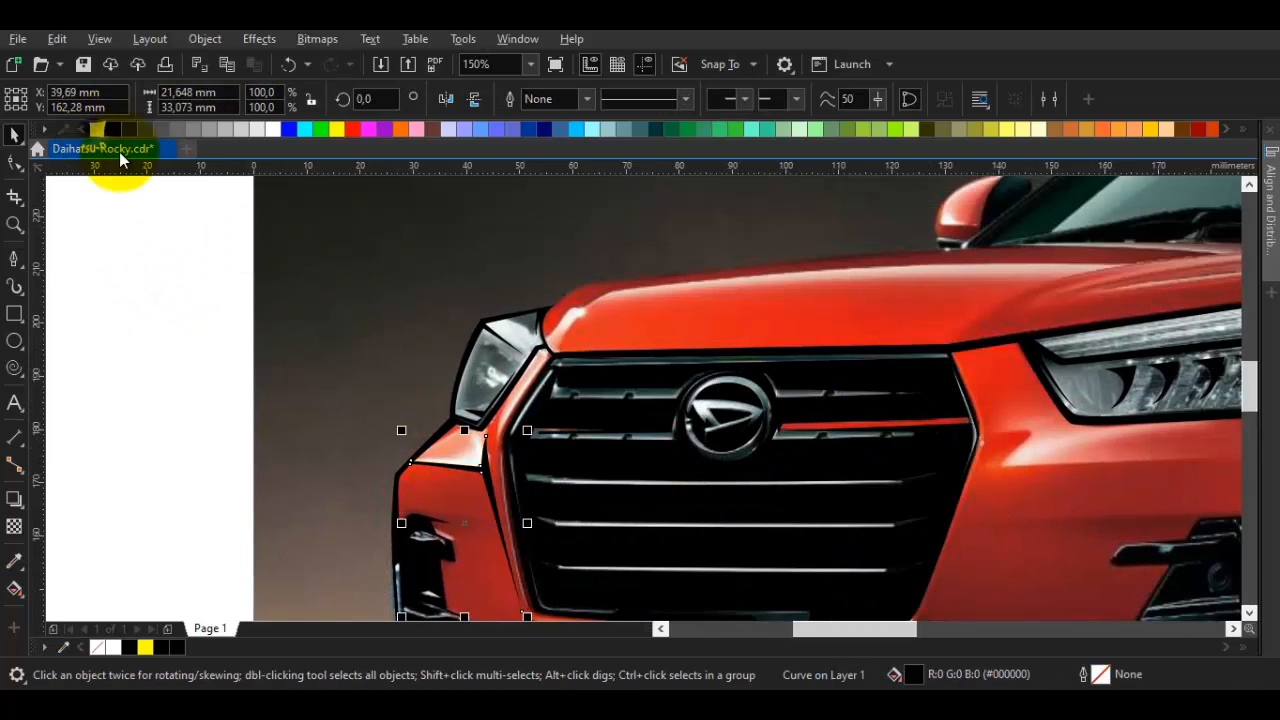
left_click(210, 308)
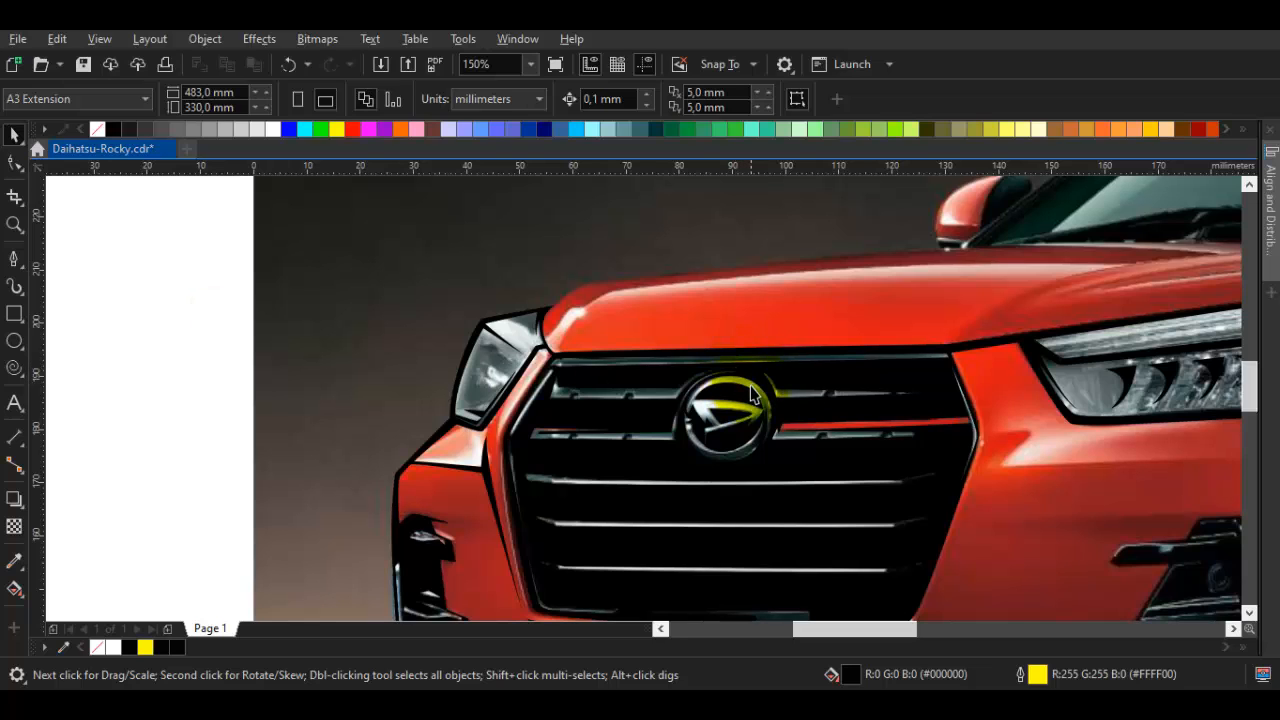
Trace a Pen path along the upper edge of the hood's bright reflection toward the windshield, about 102 mm wide
key("p")
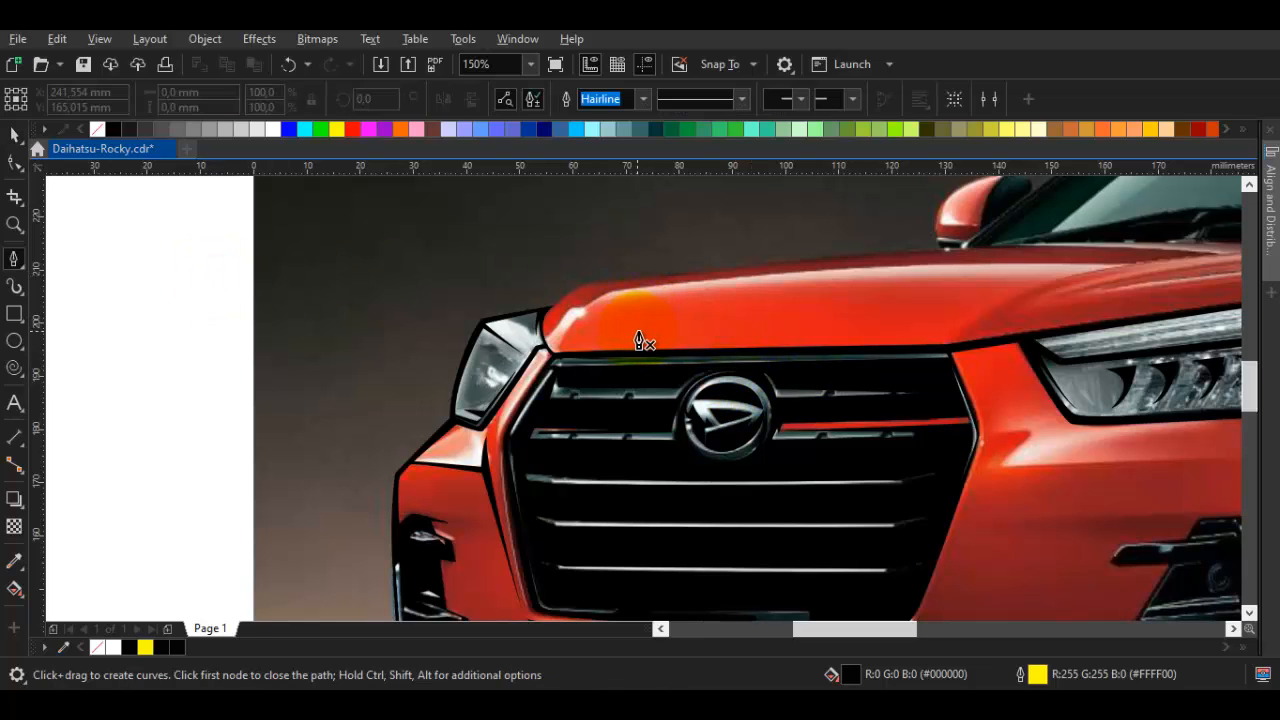
left_click_drag(652, 333, 611, 346)
scroll(575, 303, "up", 1)
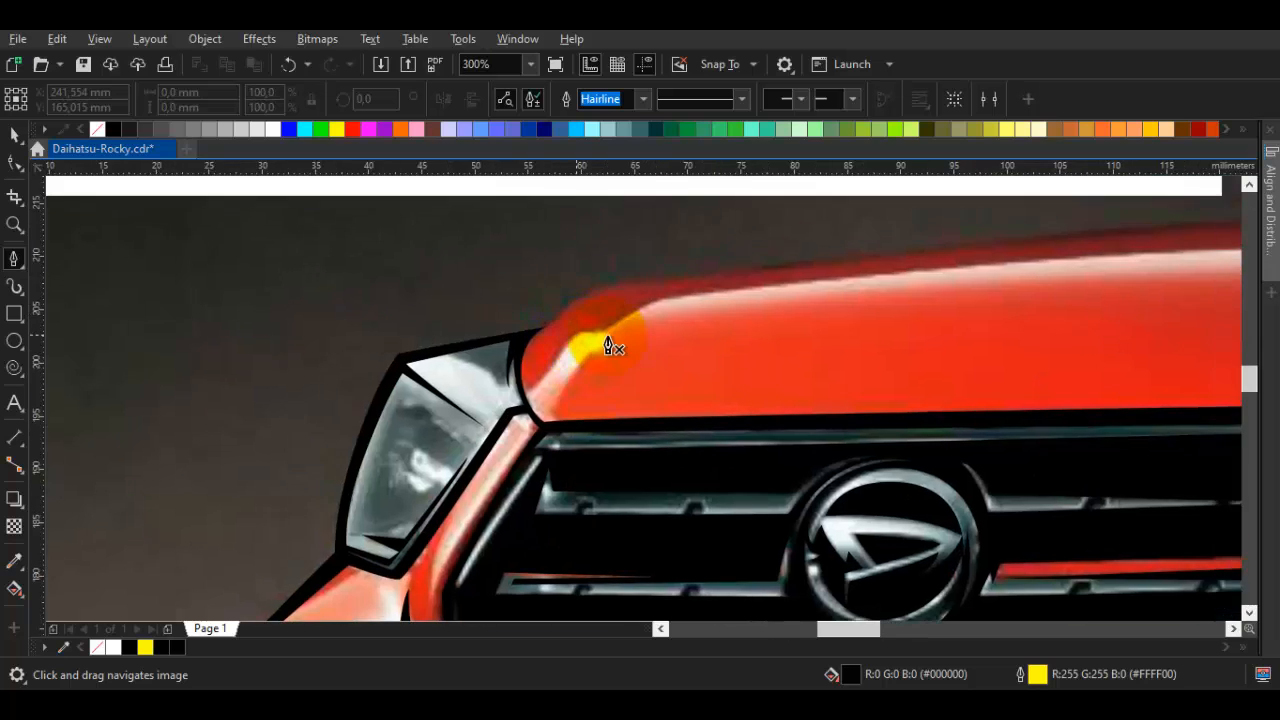
scroll(614, 342, "up", 2)
left_click(550, 354)
scroll(658, 305, "down", 1)
left_click_drag(696, 281, 524, 334)
left_click(567, 304)
scroll(951, 289, "down", 1)
left_click_drag(951, 290, 600, 318)
left_click_drag(925, 305, 657, 308)
left_click_drag(809, 284, 1056, 284)
left_click(1157, 278)
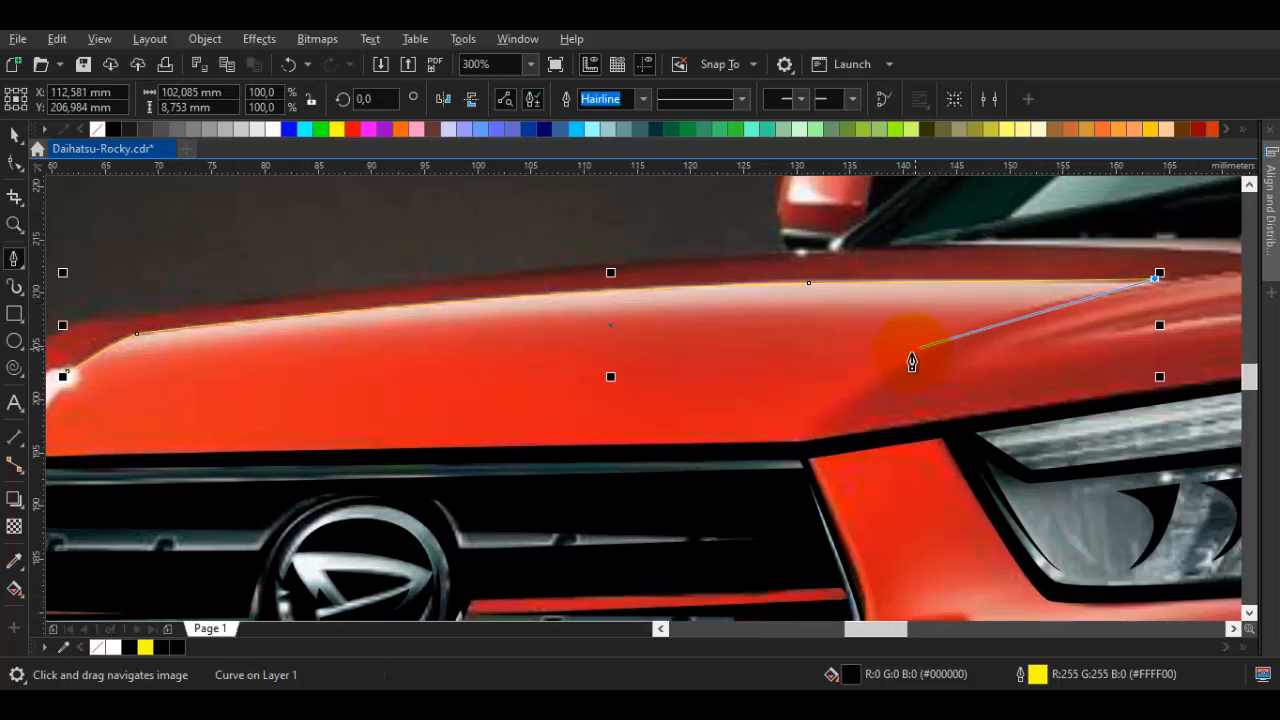
Continue the path down the hood crease to the grille's upper corner and back up to the windshield base
scroll(838, 388, "up", 1)
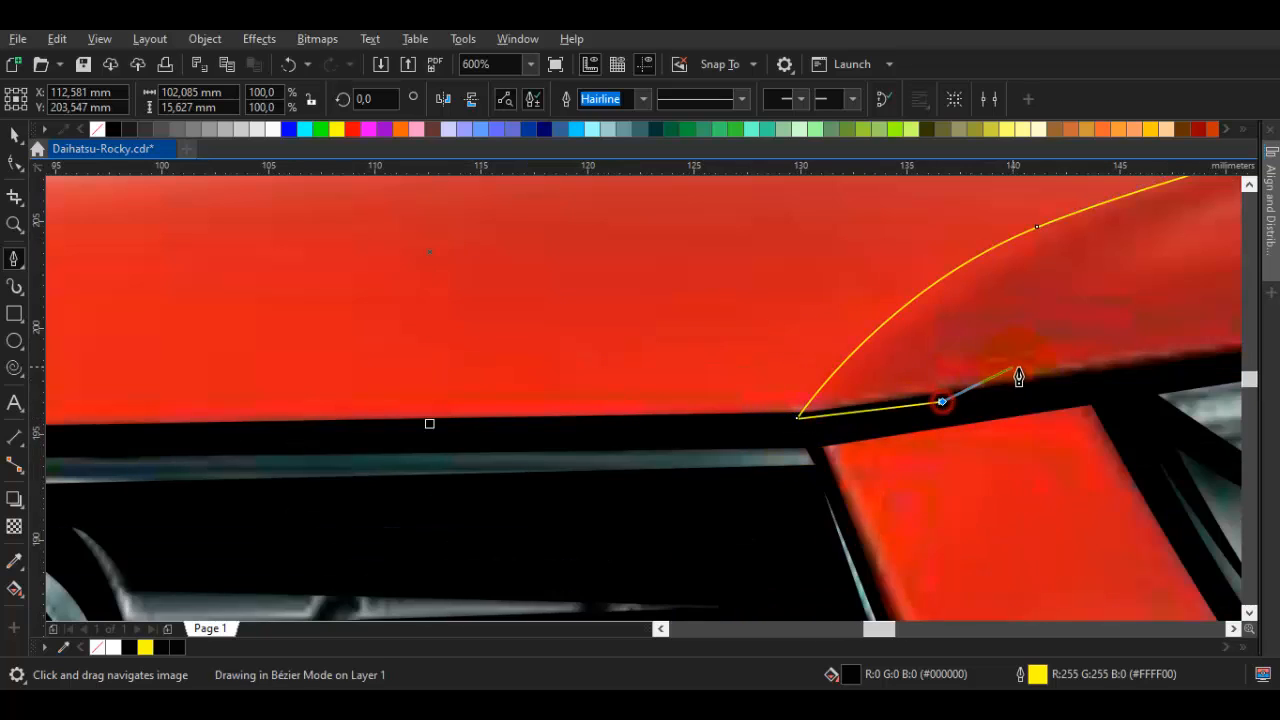
scroll(1018, 377, "down", 1)
left_click_drag(559, 371, 604, 327)
left_click_drag(637, 324, 854, 338)
left_click(988, 280)
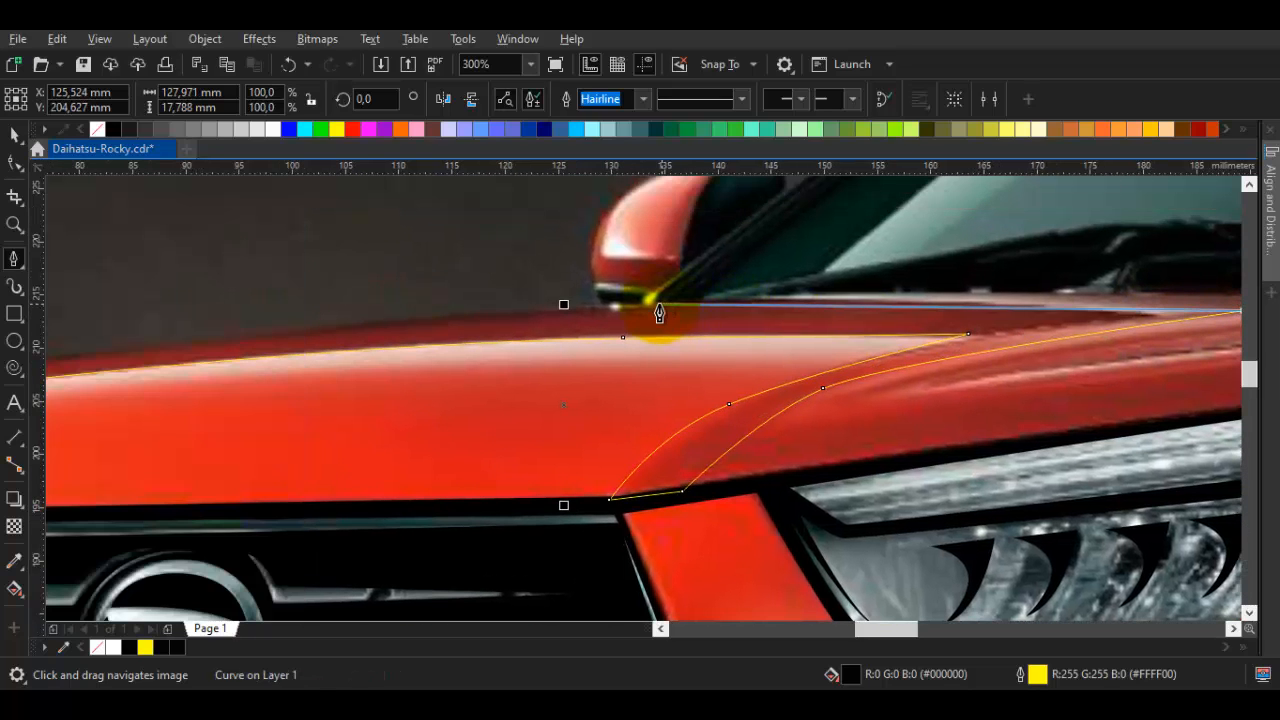
Extend the path back along the hood's outer upper edge to the corner by the far headlight
left_click_drag(656, 304, 524, 304)
left_click_drag(227, 343, 389, 343)
left_click_drag(47, 364, 414, 387)
scroll(438, 363, "up", 1)
scroll(313, 465, "up", 1)
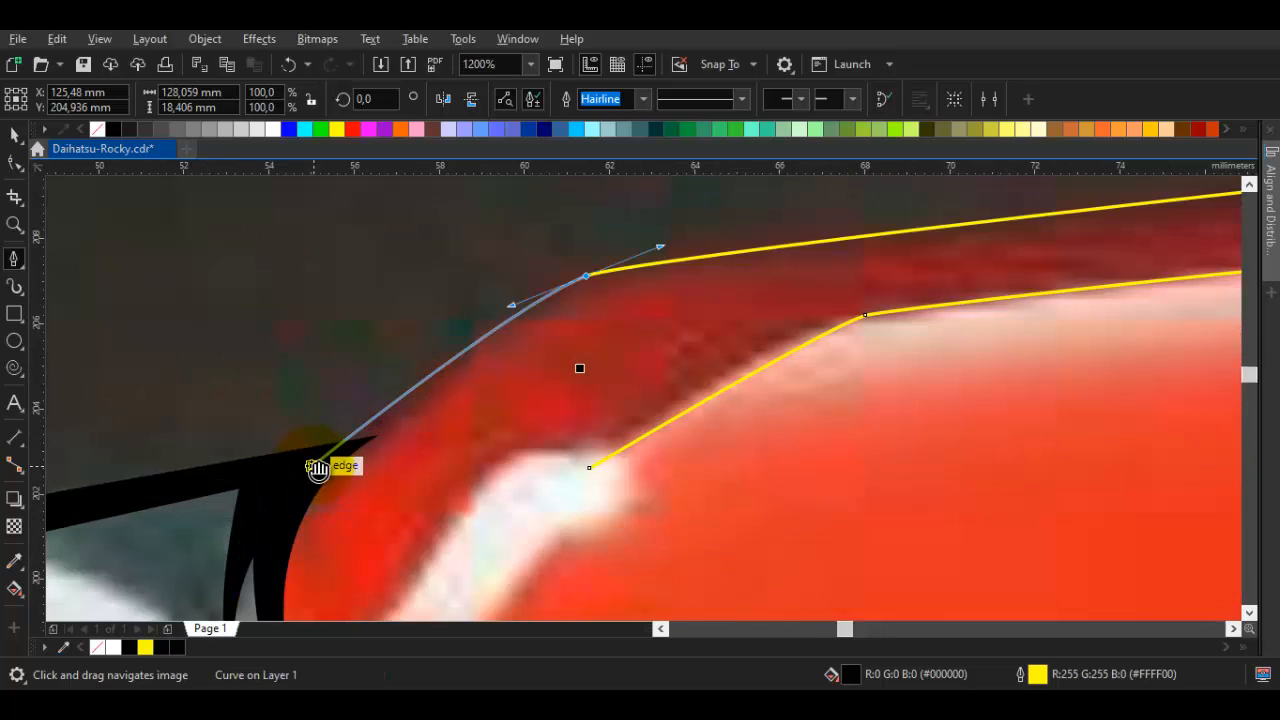
Close the hood shape around the far headlight corner and remove its outline
left_click_drag(319, 463, 388, 583)
scroll(431, 430, "up", 1)
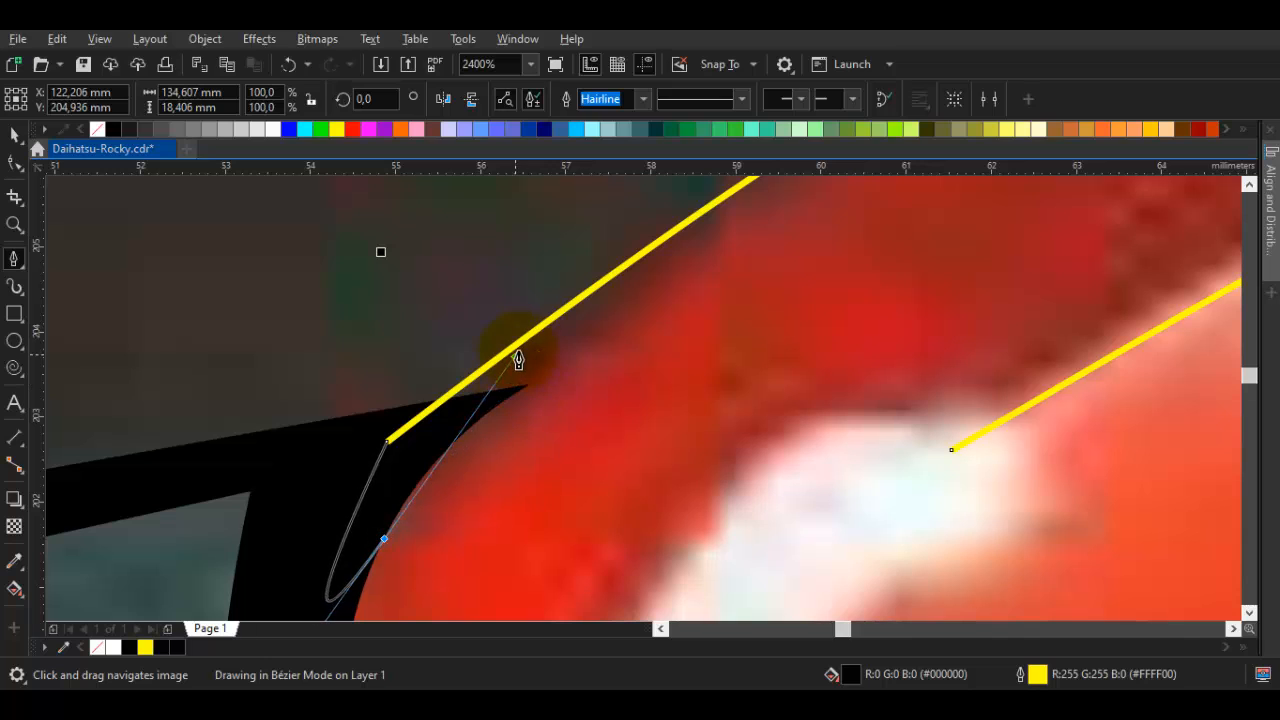
scroll(524, 342, "down", 1)
left_click(816, 207)
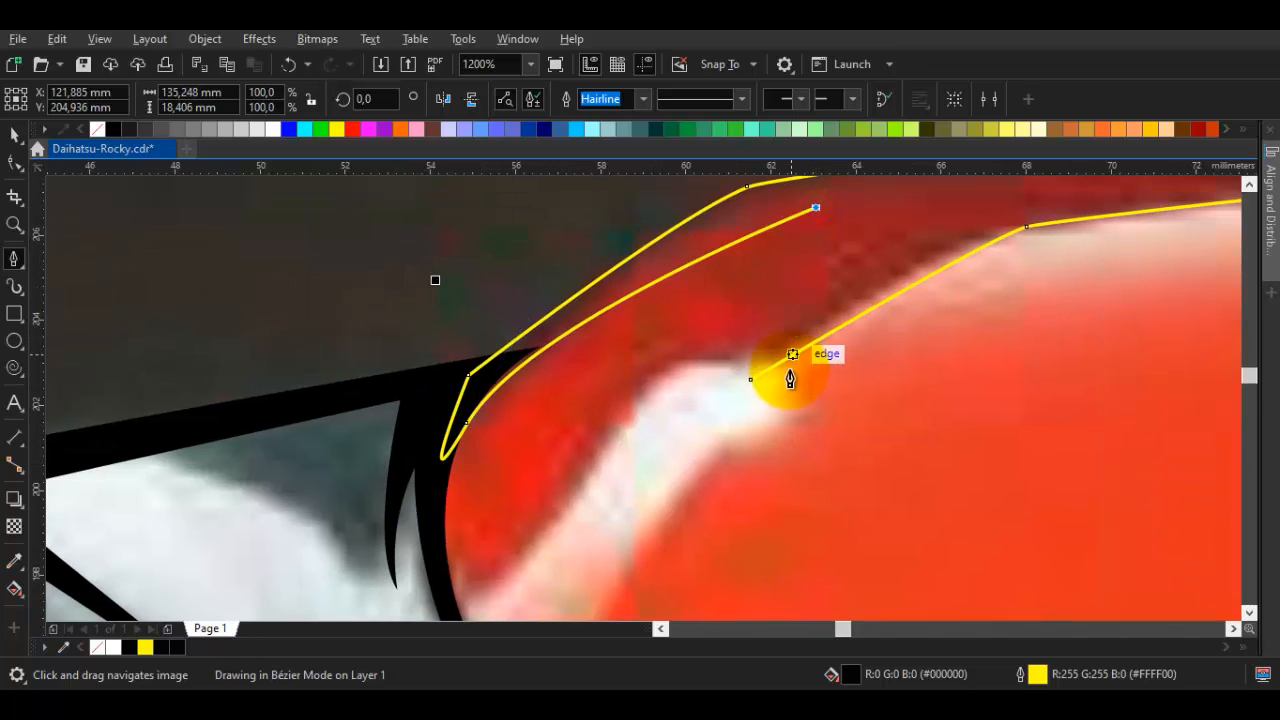
left_click_drag(751, 381, 765, 310)
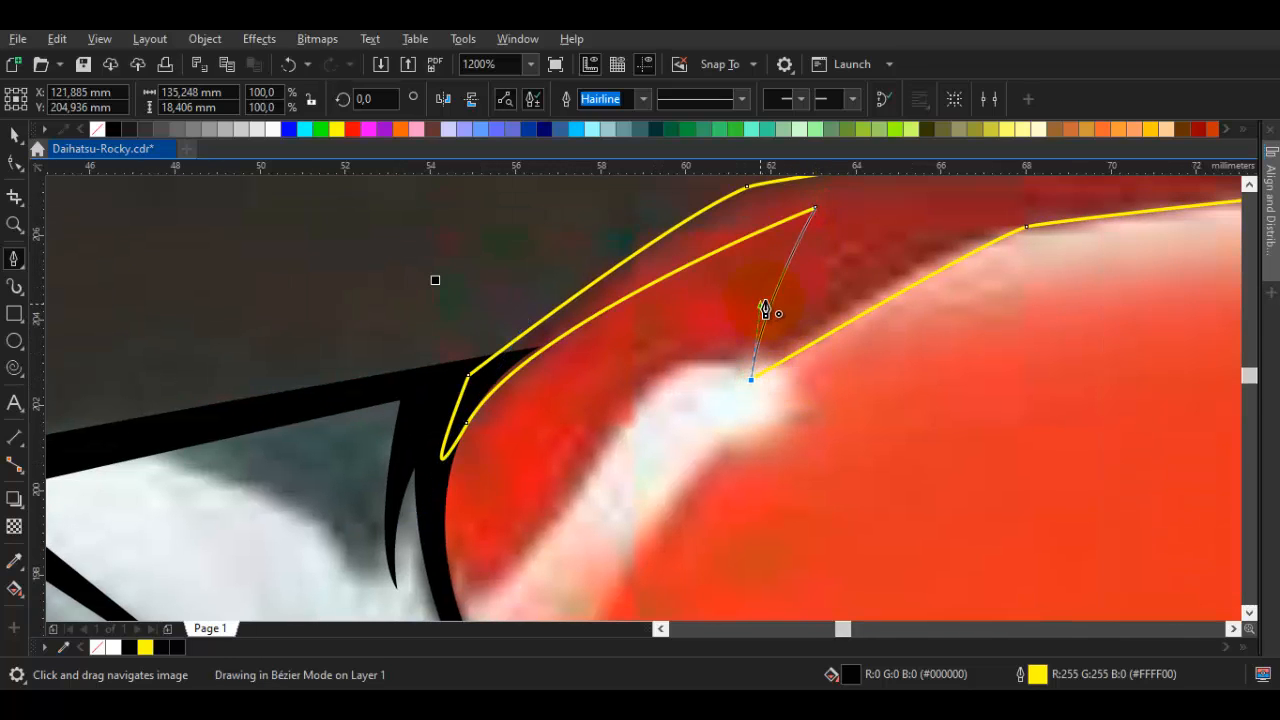
right_click(98, 129)
key("space")
Delete the reference photo to preview the black line art, and undo the deletion
left_click(330, 233)
scroll(334, 235, "down", 4)
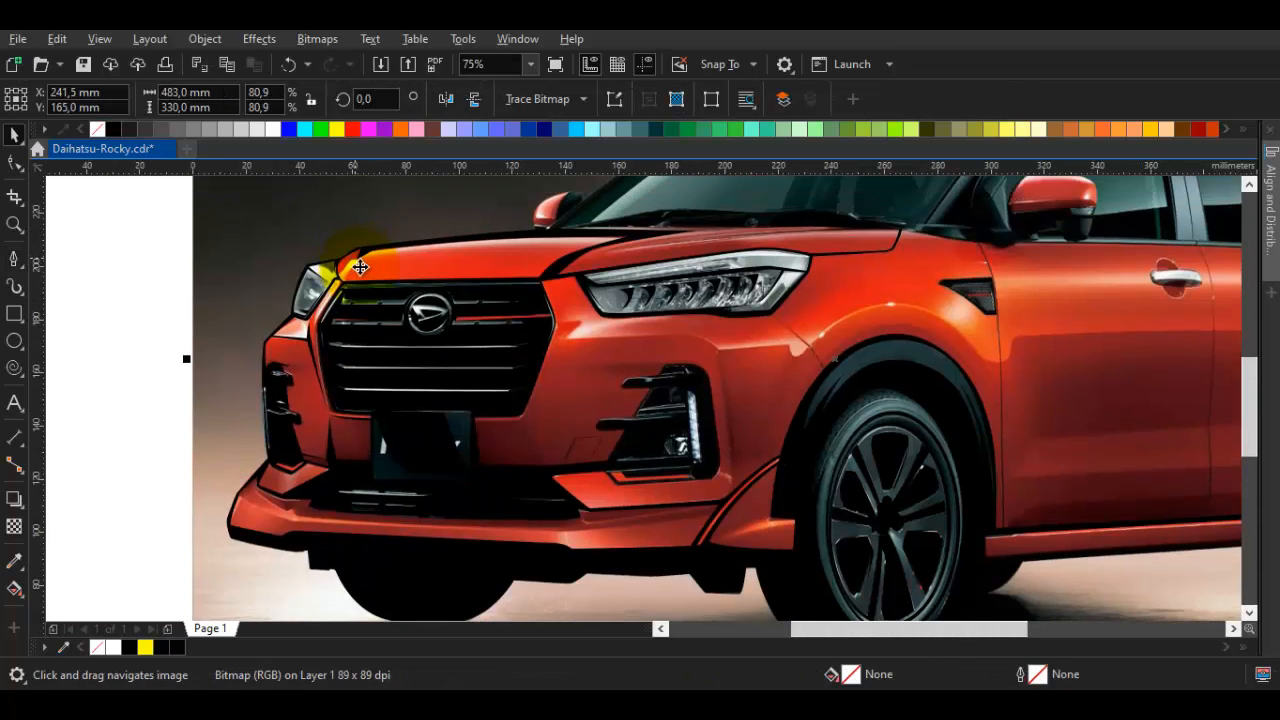
scroll(366, 264, "down", 1)
left_click_drag(377, 252, 1020, 281)
left_click(254, 304)
scroll(665, 340, "up", 1)
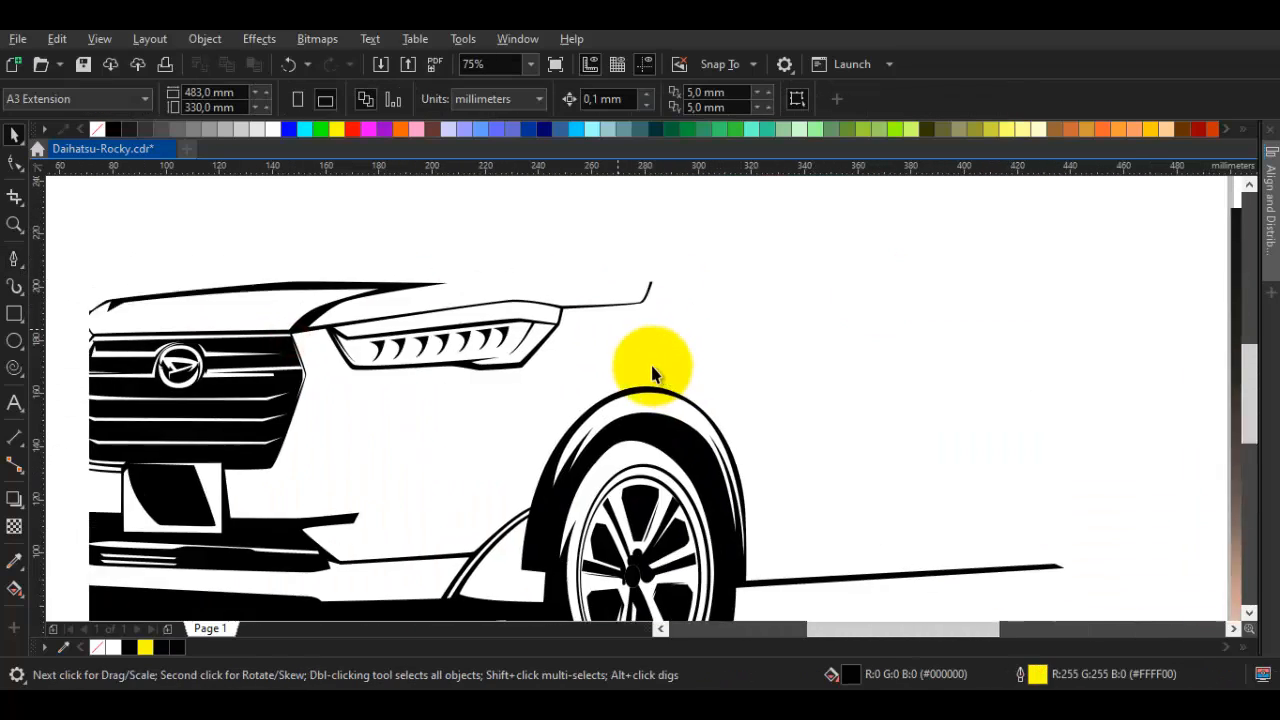
left_click_drag(618, 330, 652, 367)
key("ctrl+z")
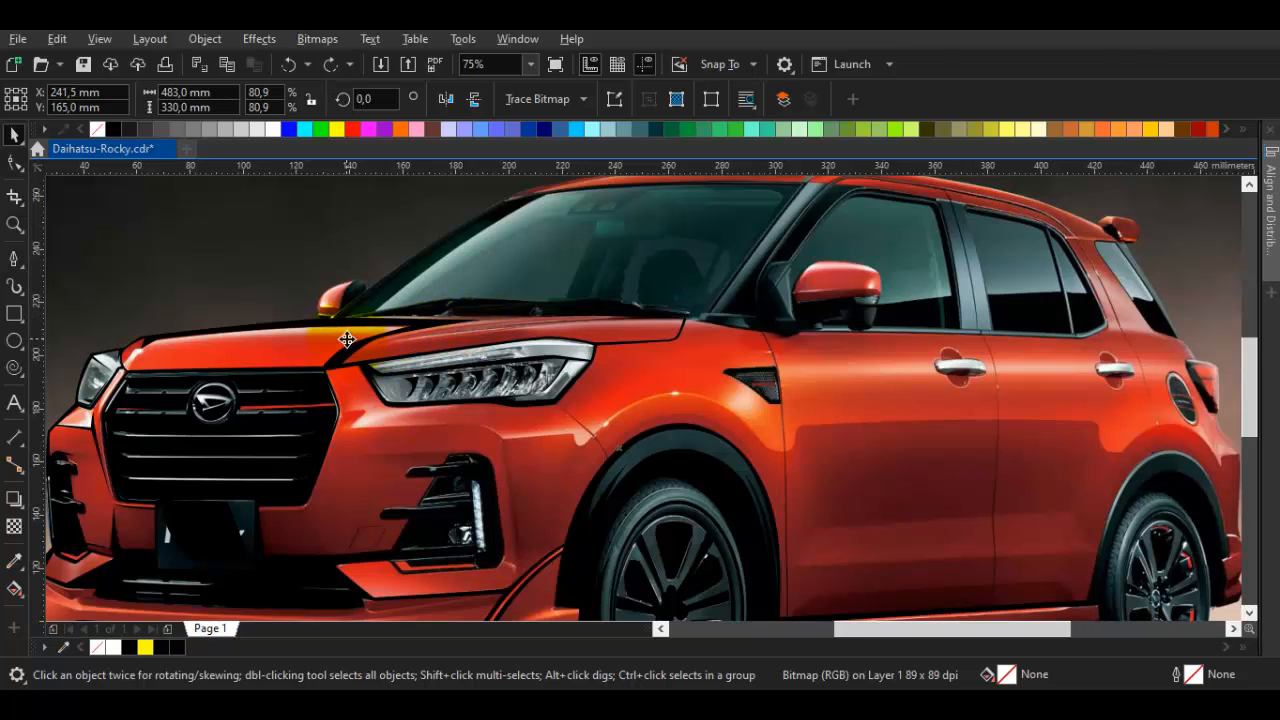
Draw a thin closed sliver across the hood's reflection up to the crease, with an upper edge about 45 mm long
scroll(367, 346, "up", 1)
left_click_drag(370, 346, 606, 397)
scroll(463, 377, "up", 1)
key("p")
left_click(300, 398)
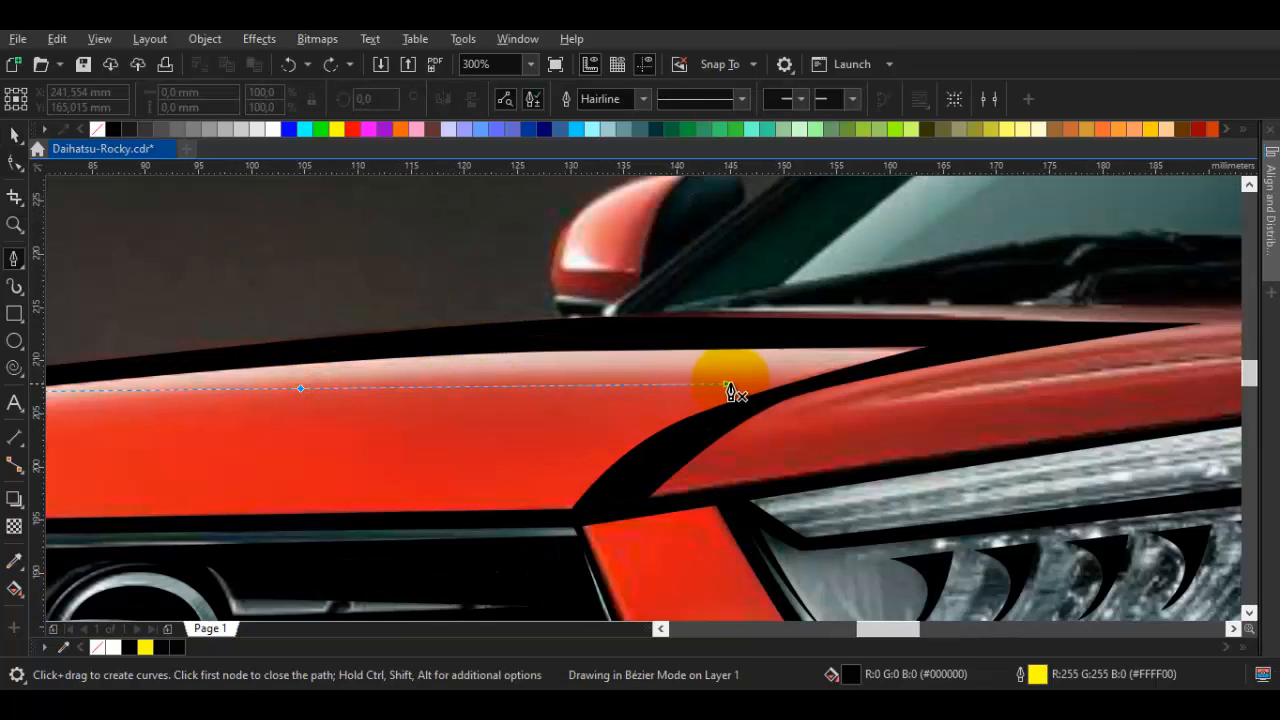
scroll(789, 381, "up", 1)
left_click(775, 390)
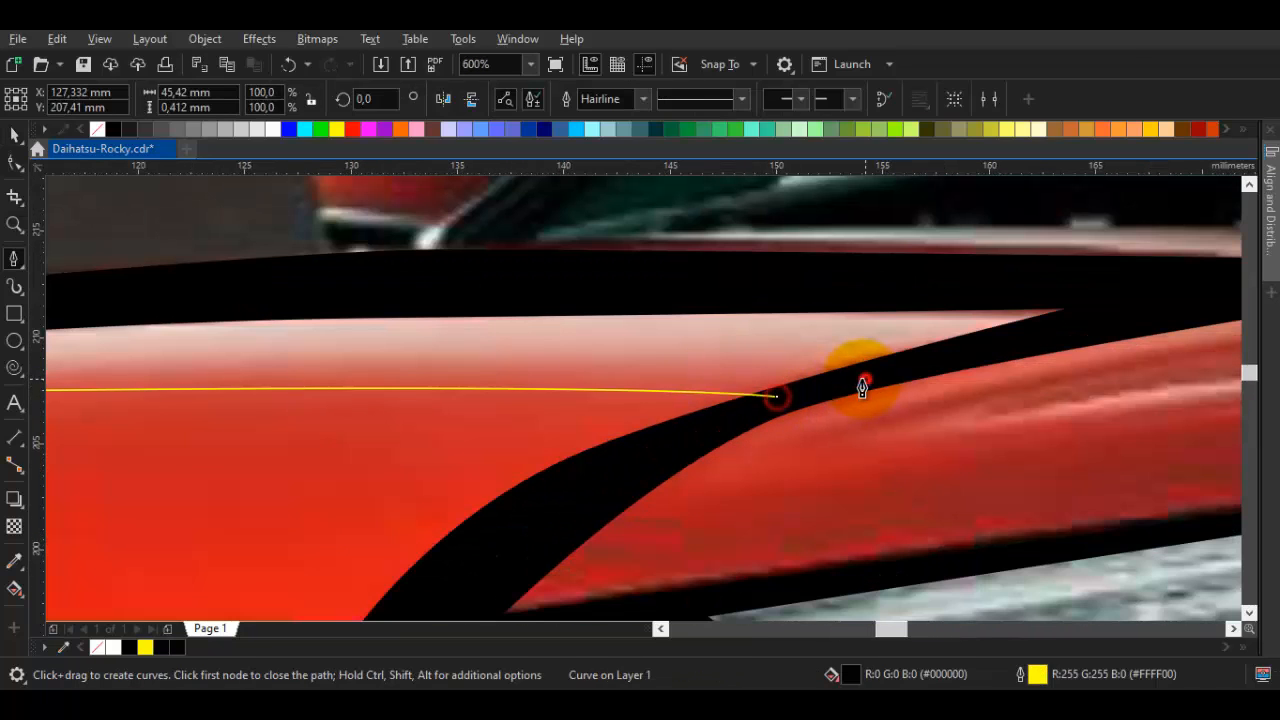
scroll(693, 376, "down", 1)
left_click_drag(684, 361, 686, 363)
Trace a curve along the hood's near-side crease line to the fender corner below the windshield, about 115 mm wide
left_click_drag(873, 382, 757, 363)
scroll(428, 415, "down", 1)
scroll(934, 381, "up", 1)
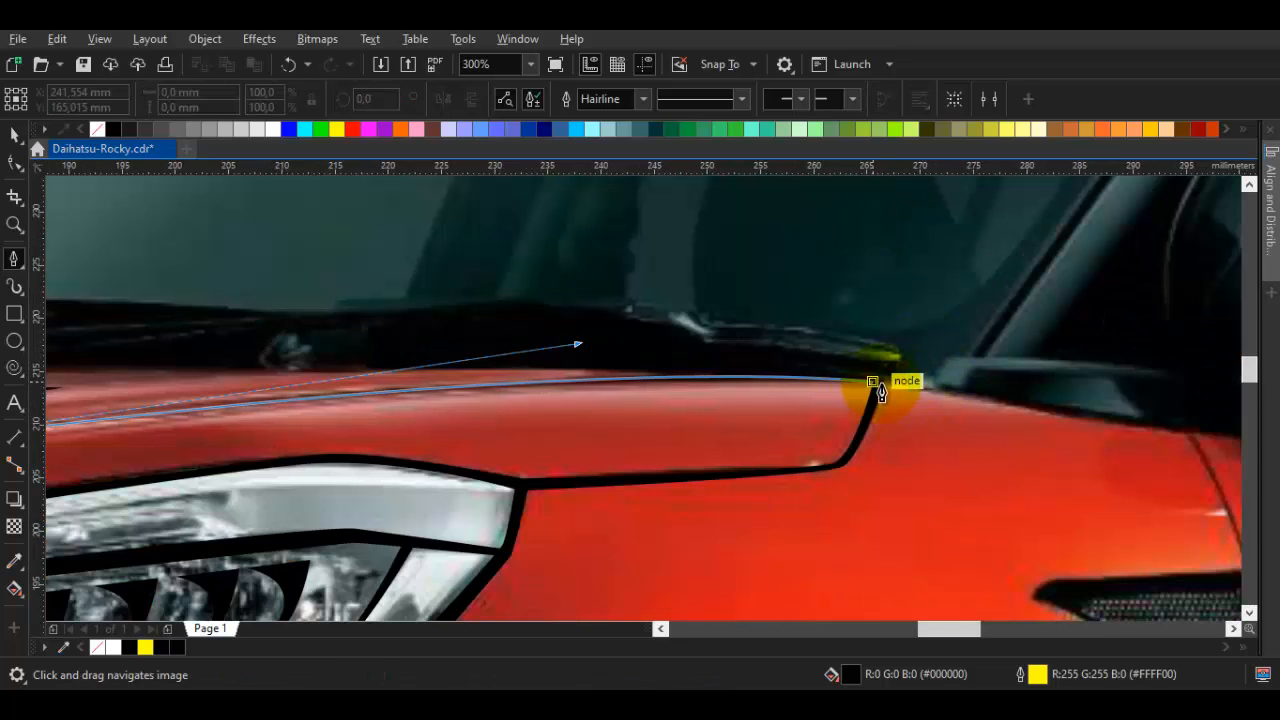
left_click(948, 393)
left_click_drag(899, 372, 863, 414)
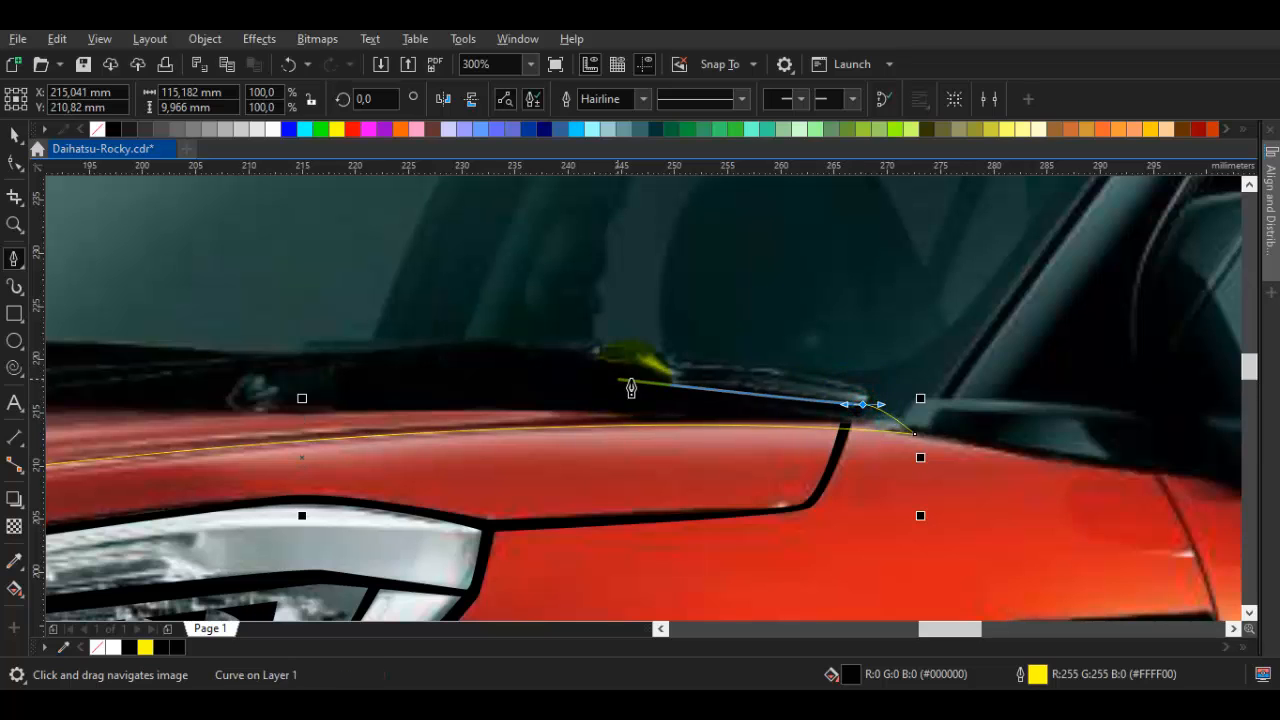
Continue the path back over the wipers and windshield base to the corner by the far mirror, about 130 mm wide overall
left_click(568, 340)
left_click_drag(262, 349, 948, 437)
left_click(677, 457)
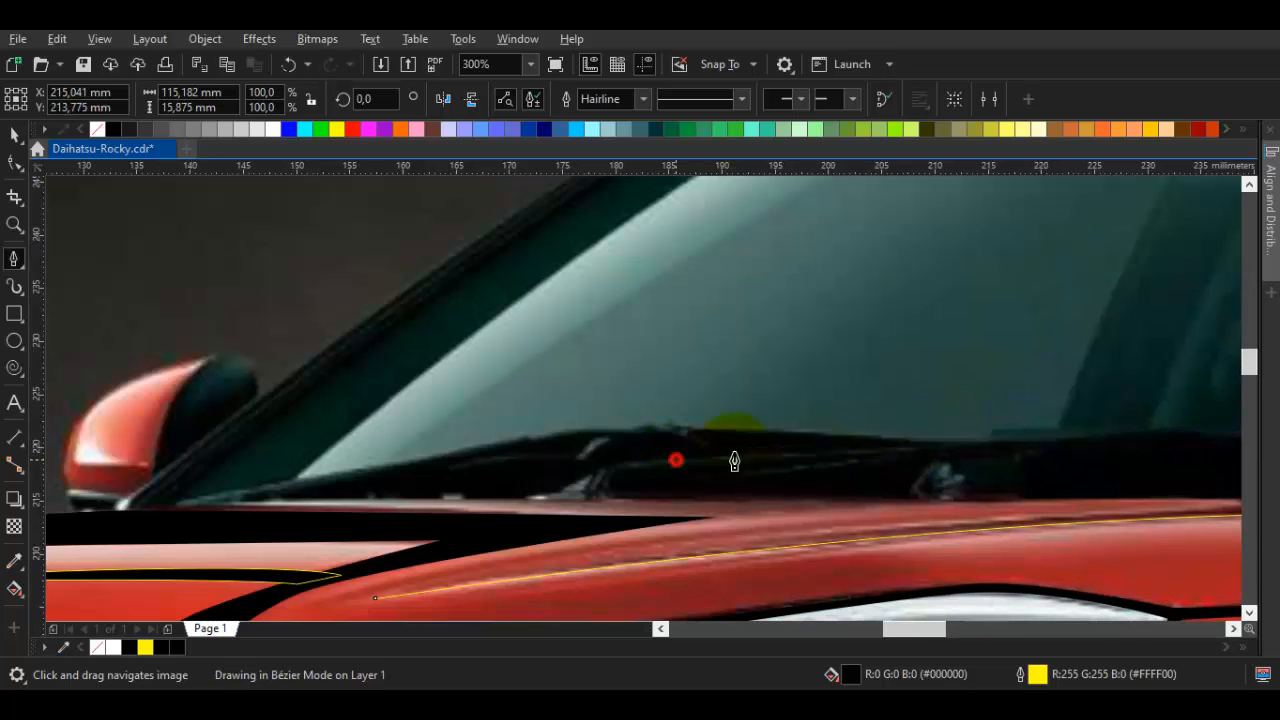
left_click(891, 439)
left_click_drag(594, 425, 563, 432)
left_click_drag(241, 440, 377, 410)
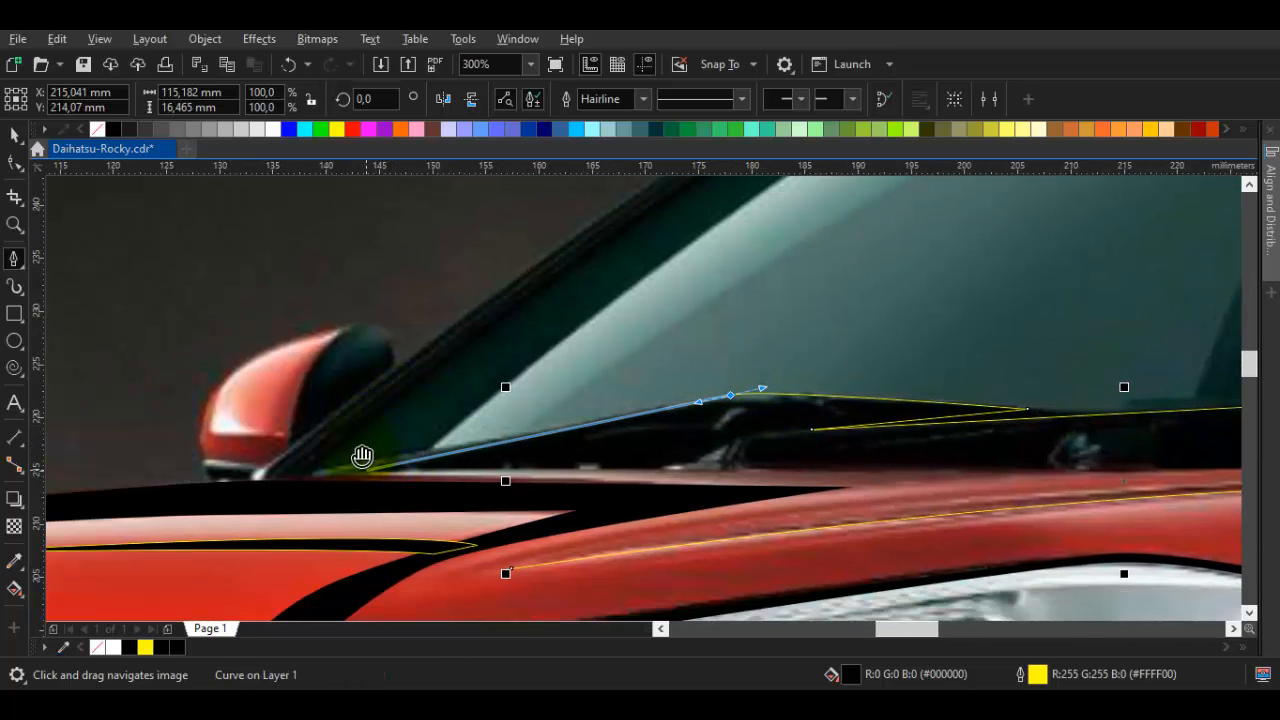
left_click_drag(362, 456, 348, 426)
scroll(340, 433, "up", 1)
left_click(325, 443)
scroll(872, 457, "down", 1)
Trace the hood's rear edge back along the windshield base and close the shape as a thin crease sliver
left_click_drag(980, 437, 74, 345)
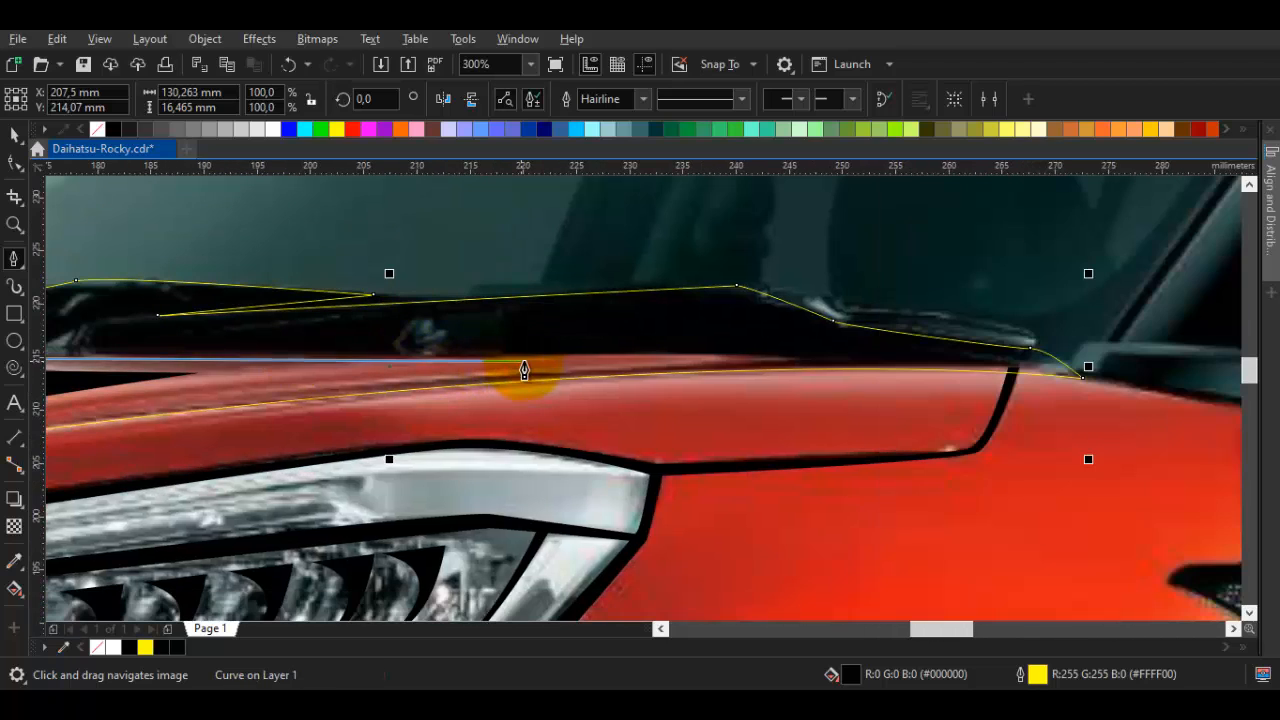
left_click(537, 361)
left_click(731, 359)
left_click_drag(192, 410, 299, 376)
left_click_drag(102, 420, 559, 368)
left_click_drag(337, 376, 409, 368)
Shift the node on the upper edge of the hood crease sliver slightly along its curve
scroll(683, 321, "up", 1)
key("space")
double_click(688, 319)
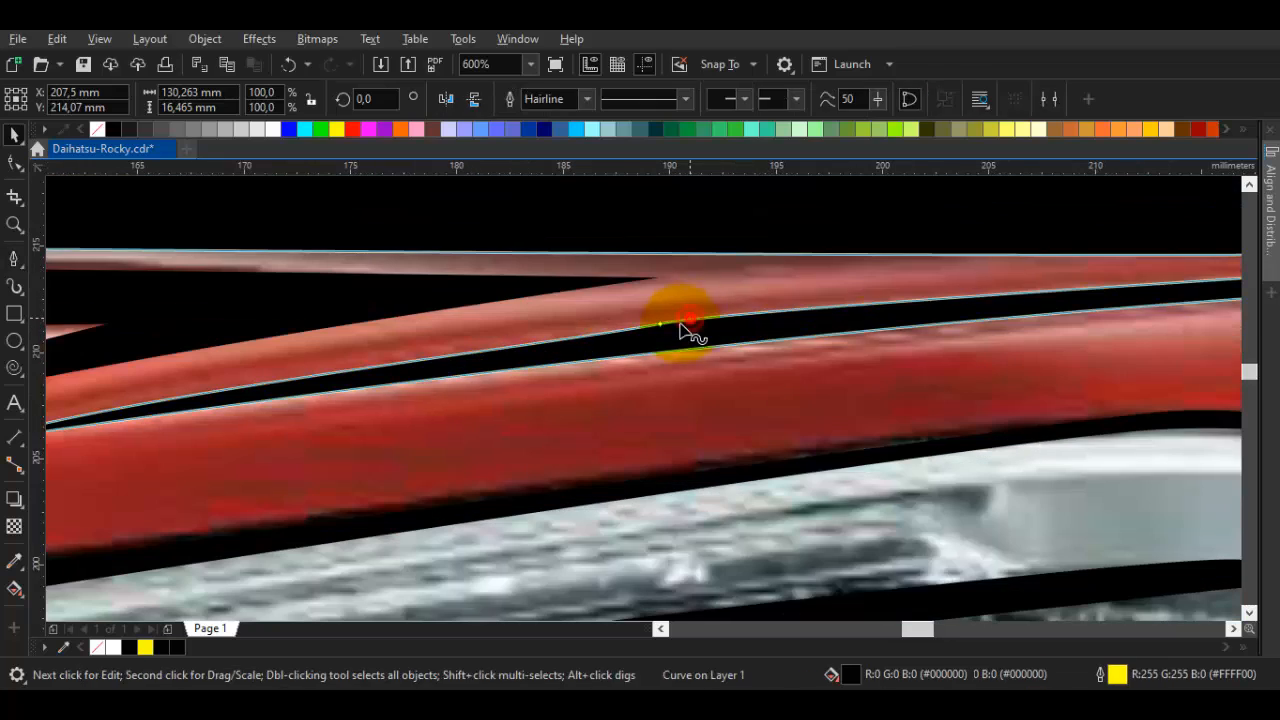
left_click_drag(660, 323, 671, 321)
key("space")
Remove the yellow outlines from the newly traced hood and windshield-base shapes
scroll(671, 336, "down", 1)
key("Escape")
scroll(673, 337, "down", 1)
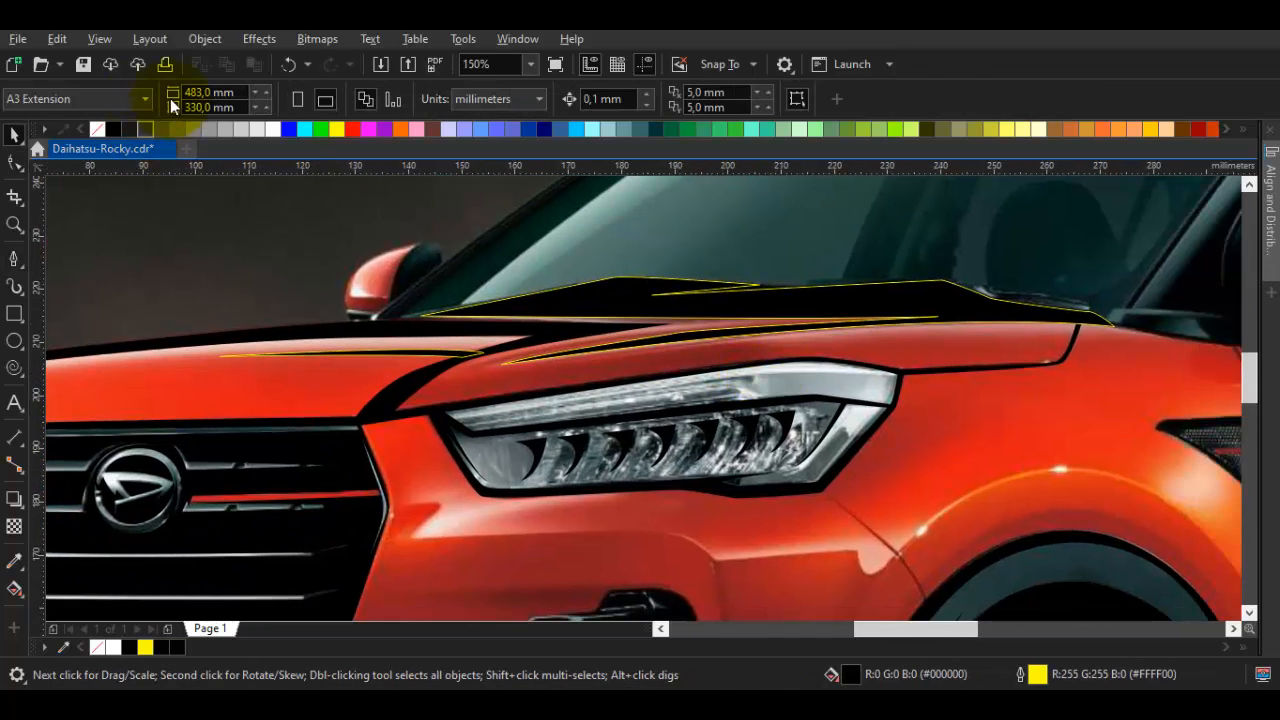
key("ctrl+a")
key("Escape")
Delete the background car photo to check the hood and cowl line art, and undo the deletion
left_click(229, 194)
key("Delete")
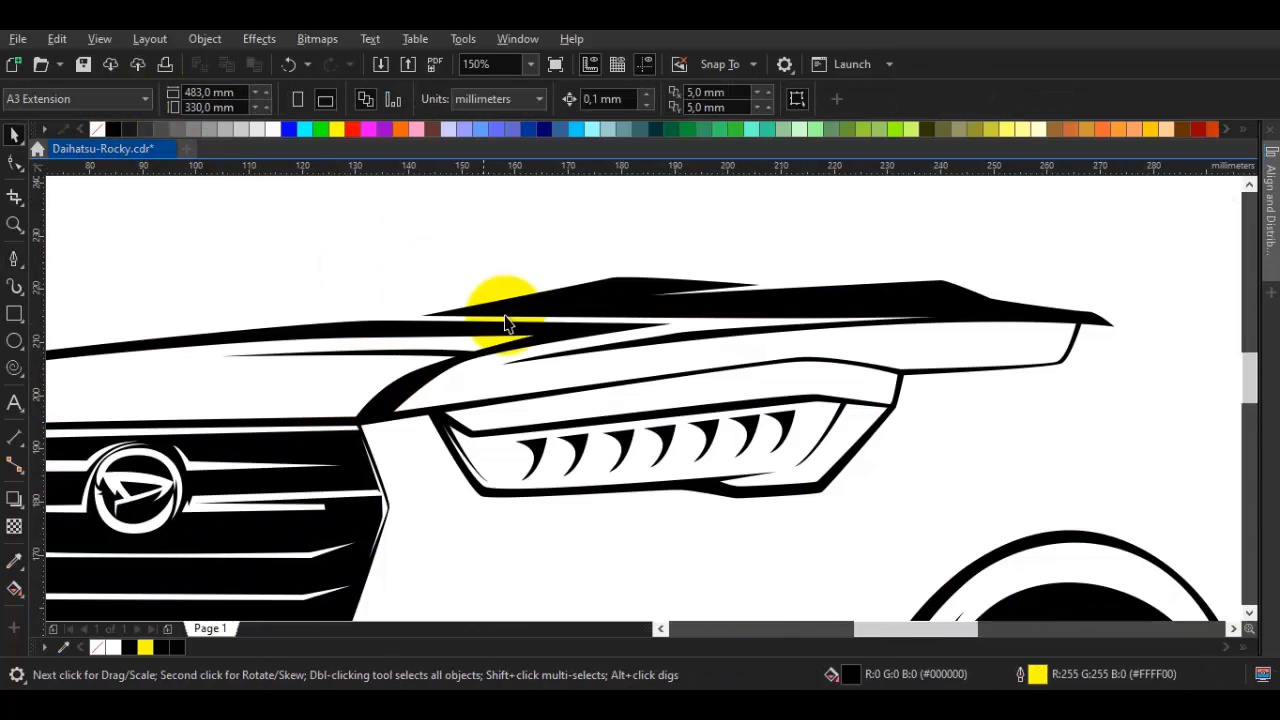
scroll(505, 323, "down", 1)
key("ctrl+z")
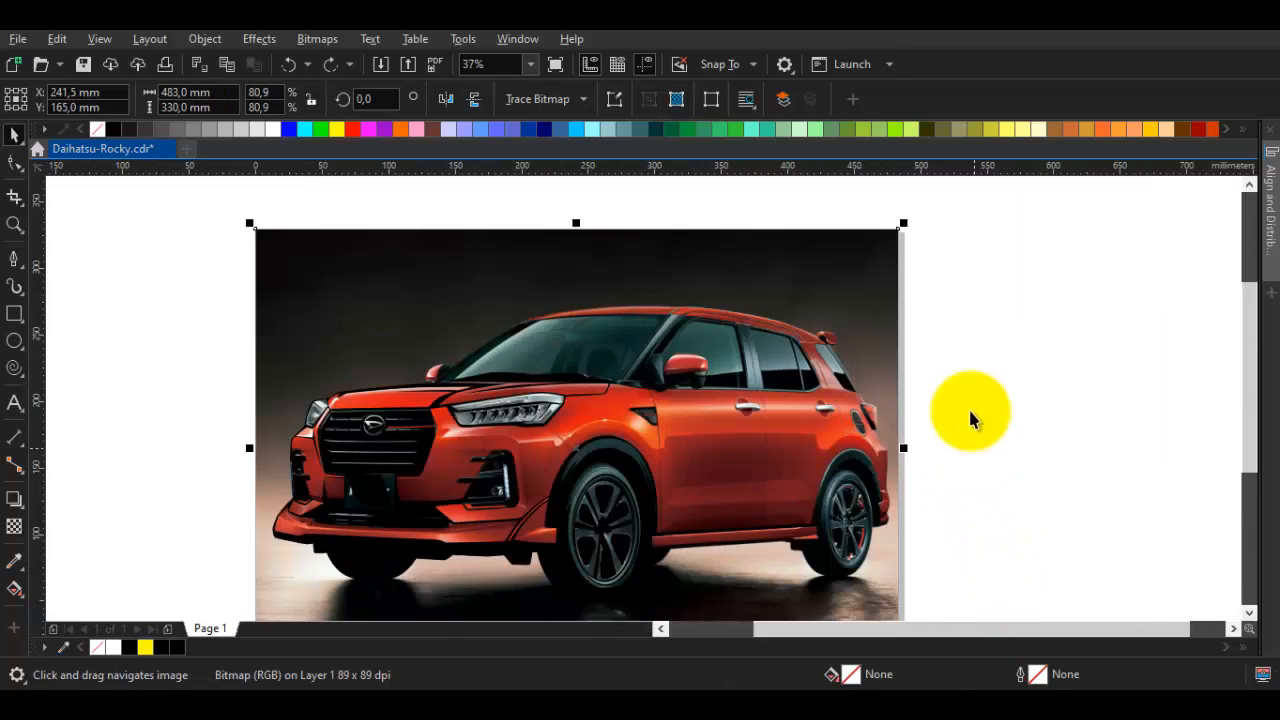
Select all traced shapes over the car photo and give them a yellow outline
left_click_drag(970, 412, 1019, 322)
left_click_drag(1034, 289, 402, 556)
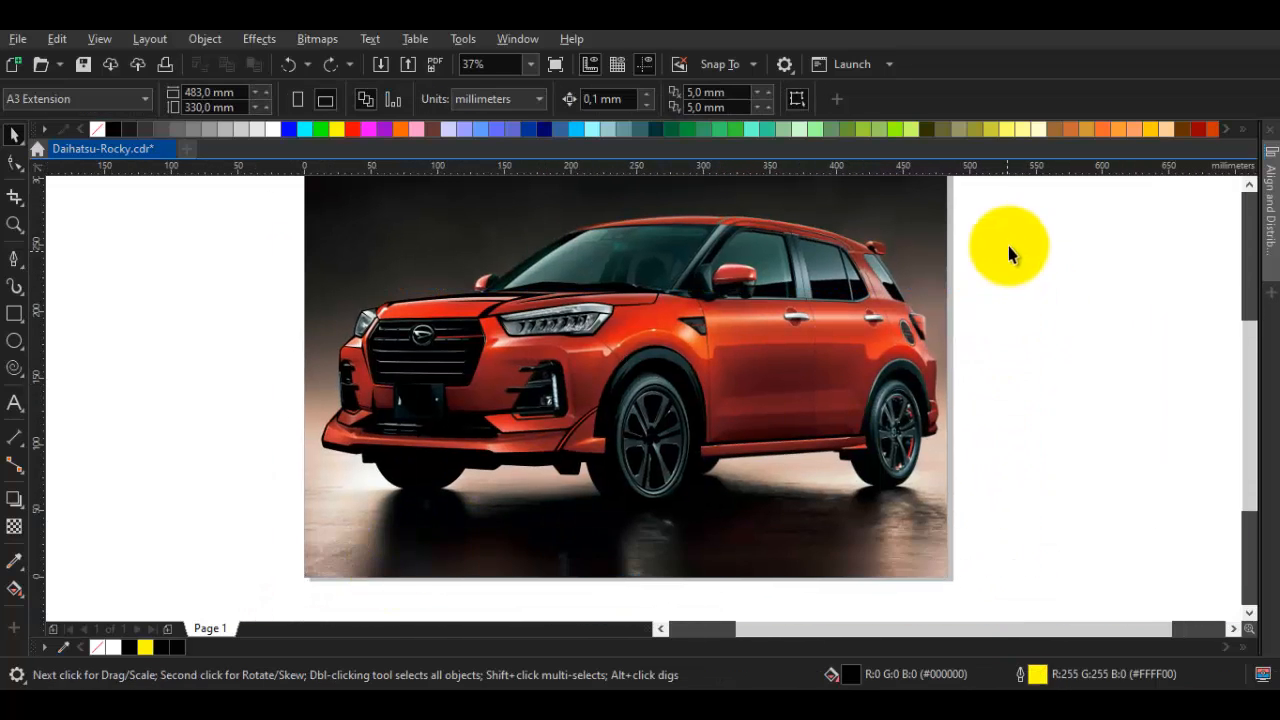
left_click_drag(178, 577, 179, 579)
right_click(335, 128)
left_click(214, 294)
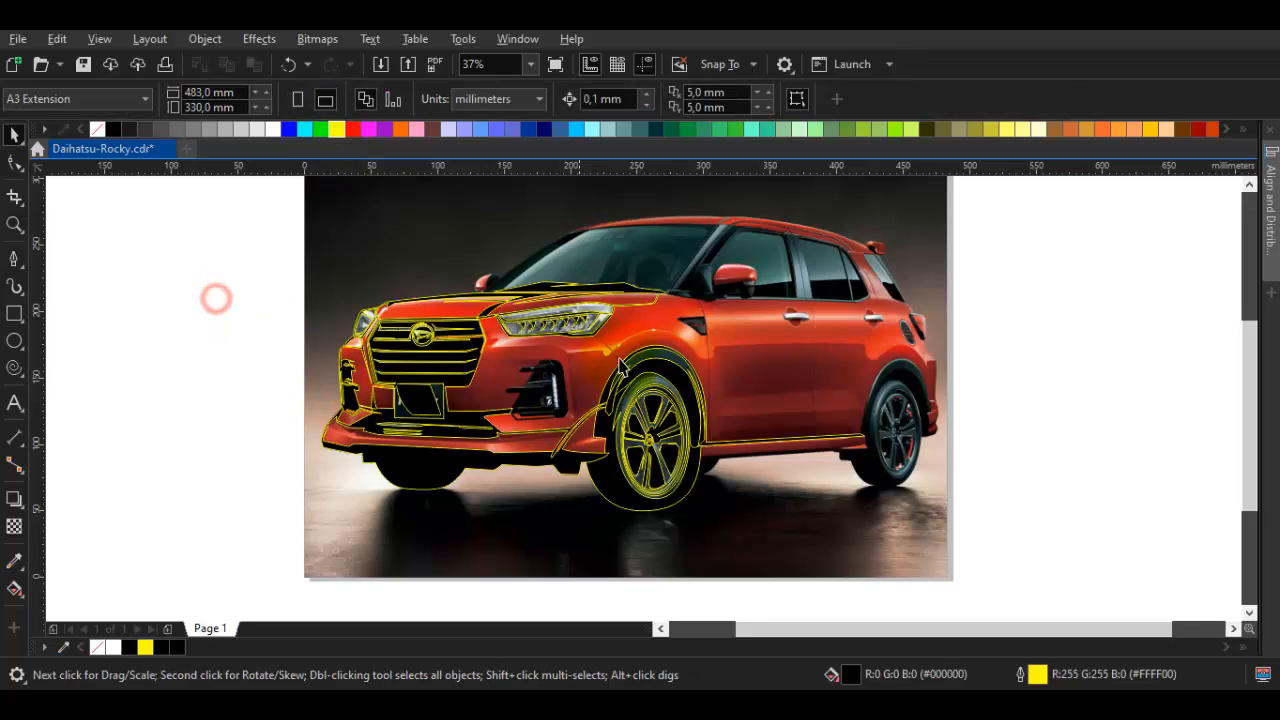
Start a Pen path at the front door's lower front corner and curve it up onto the dark shadow's top edge
scroll(623, 362, "up", 2)
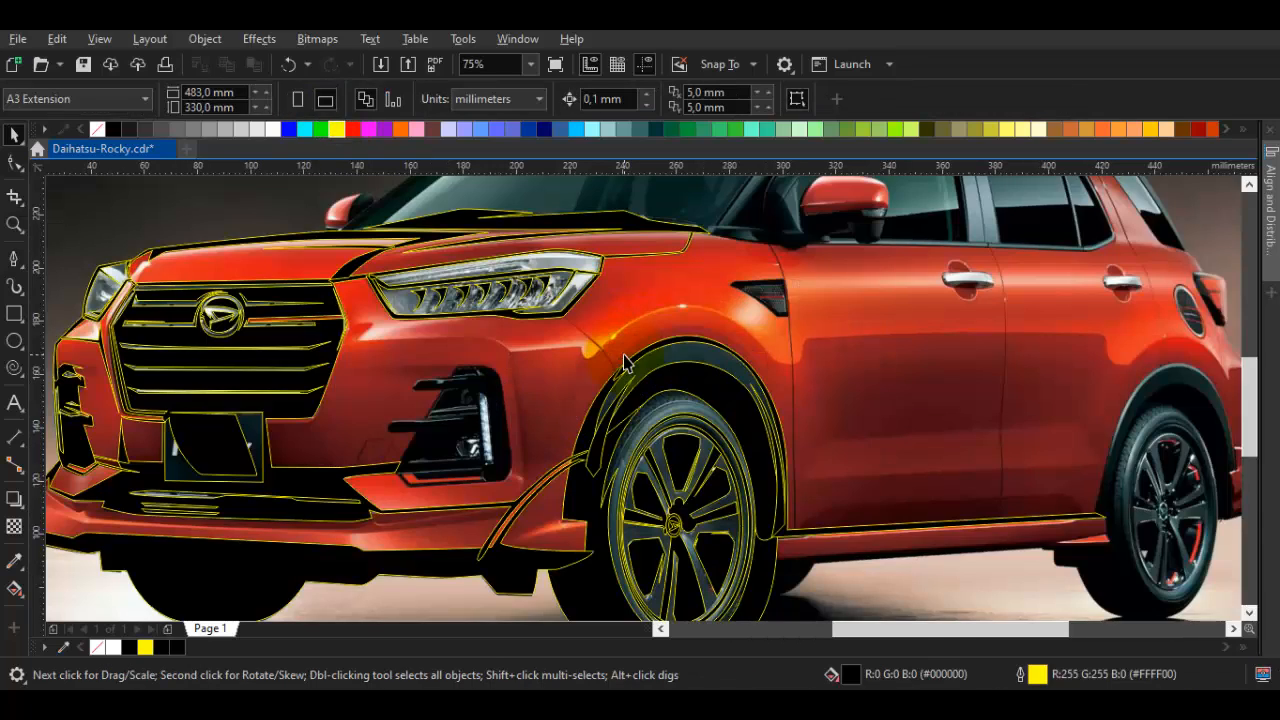
scroll(623, 362, "down", 2)
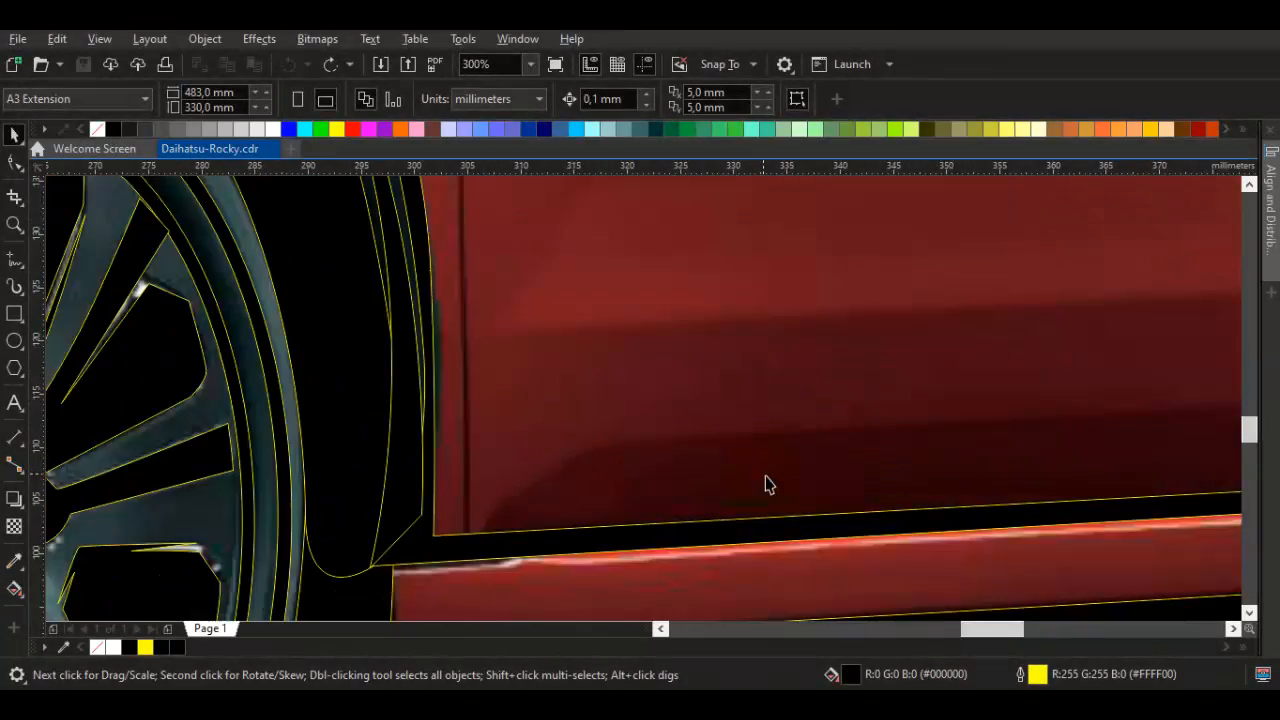
scroll(643, 485, "down", 3)
key("p")
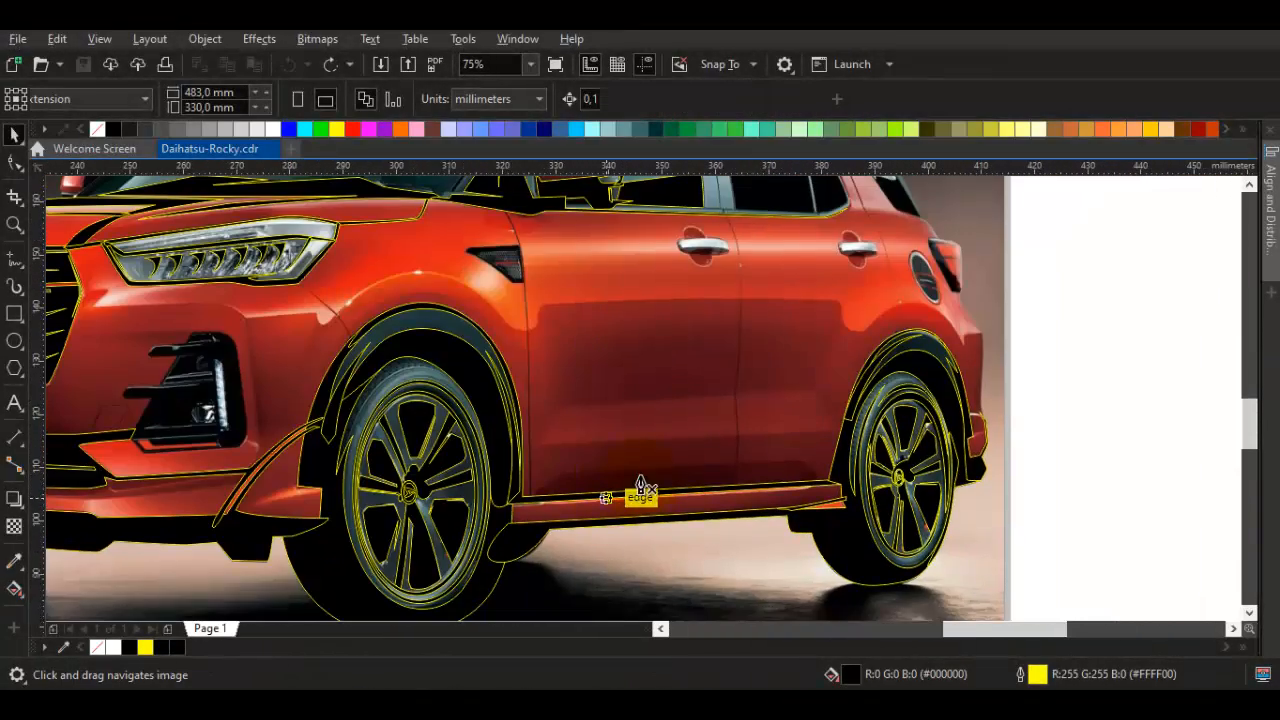
scroll(641, 484, "up", 1)
scroll(441, 512, "up", 3)
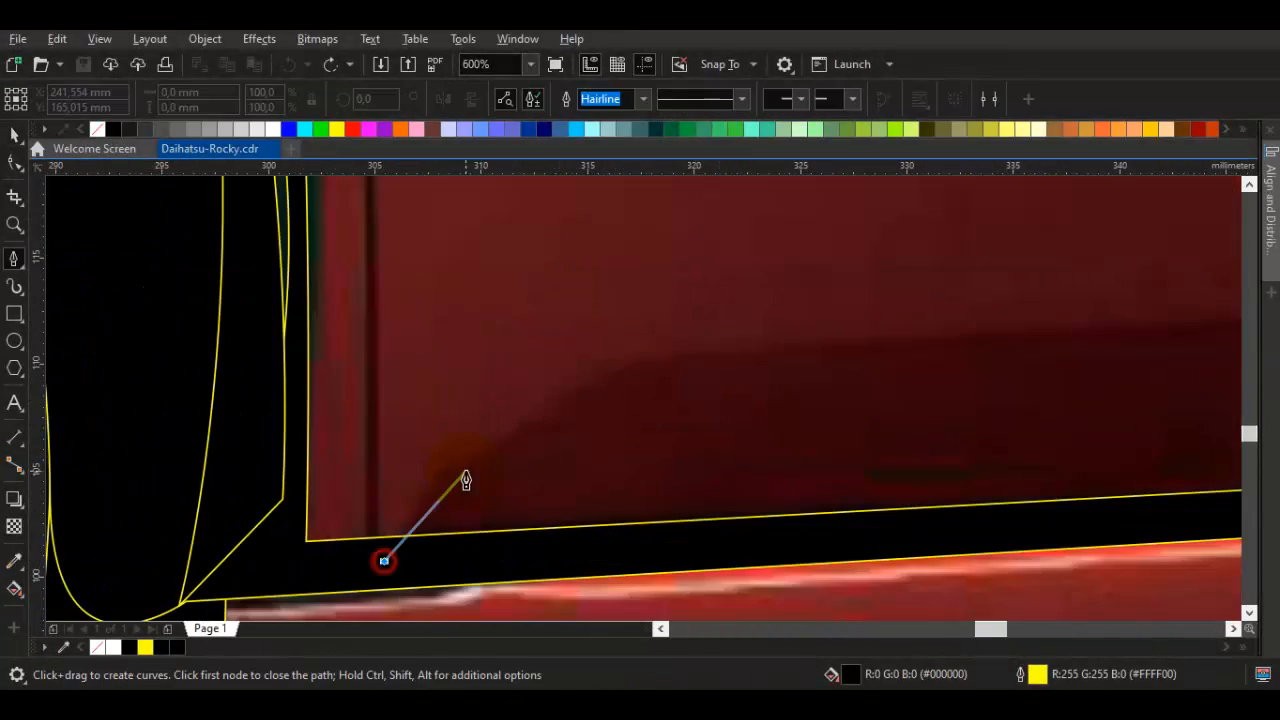
key("Escape")
scroll(753, 358, "down", 1)
scroll(597, 428, "up", 1)
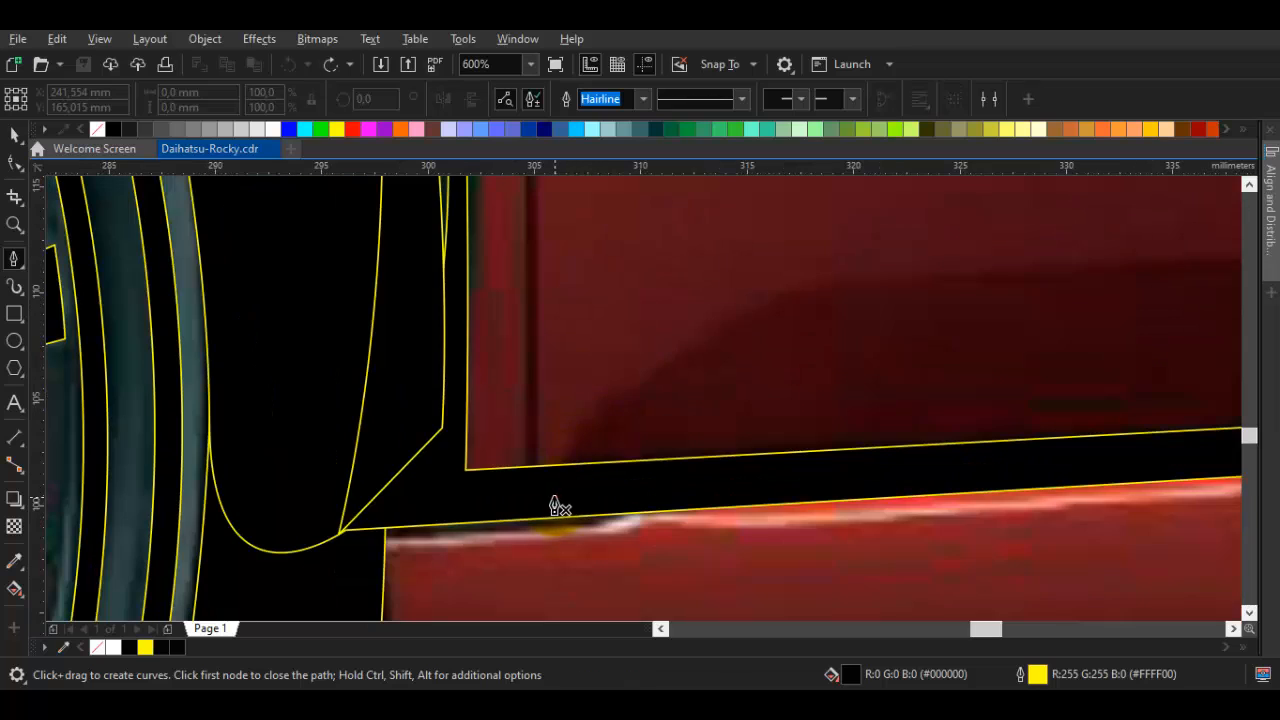
scroll(845, 287, "down", 2)
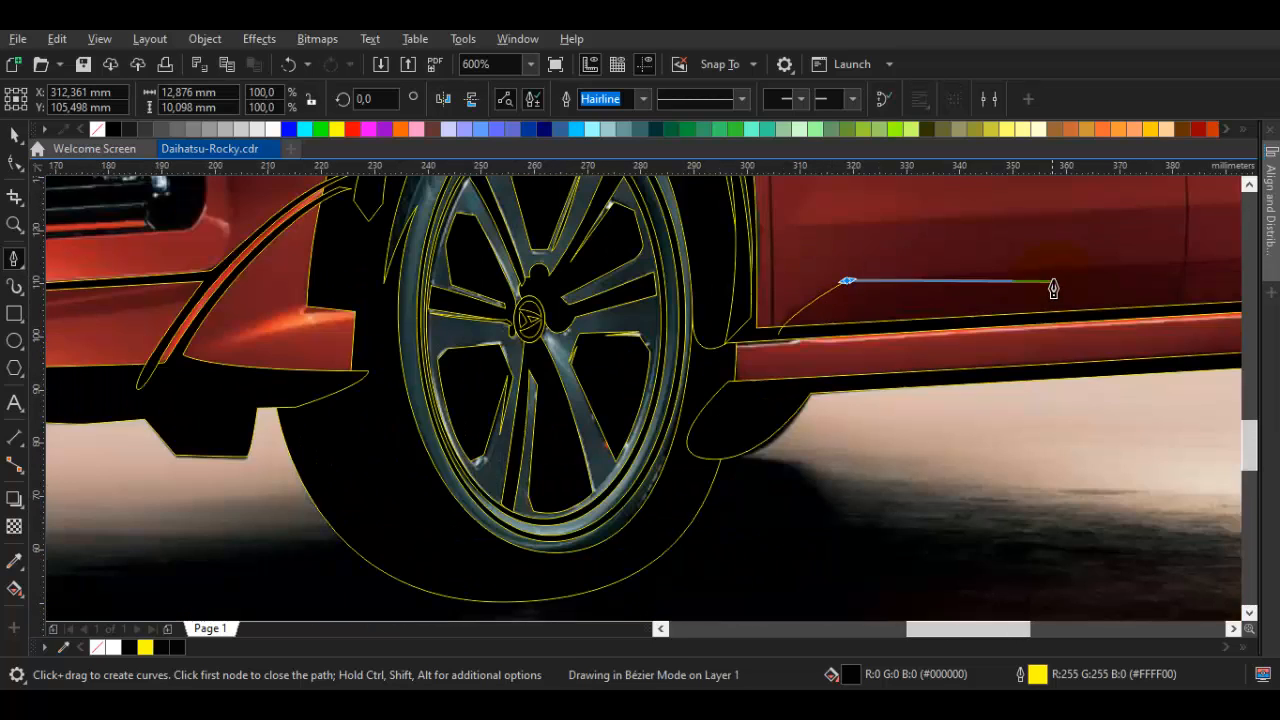
Trace the lower-door shadow to the rear wheel arch, close it about 107 mm wide and 15 mm high, and fill it black
scroll(671, 334, "right", 5)
scroll(656, 348, "up", 1)
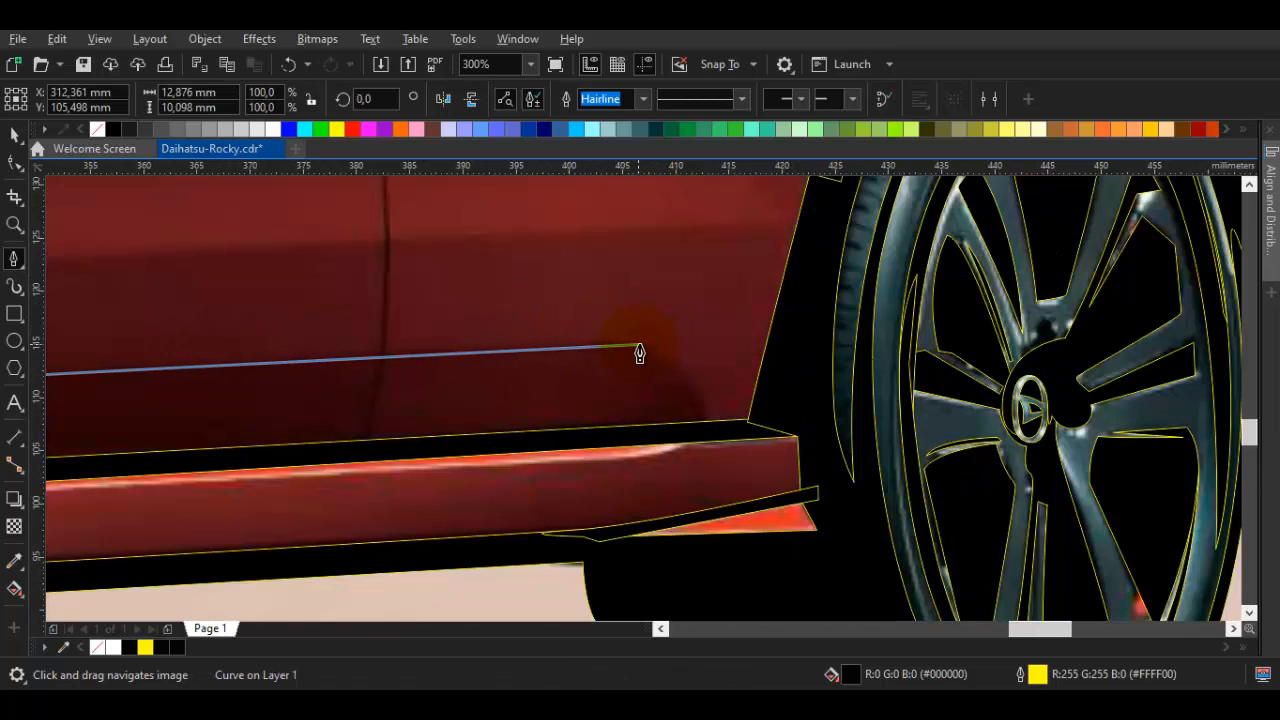
scroll(725, 432, "up", 1)
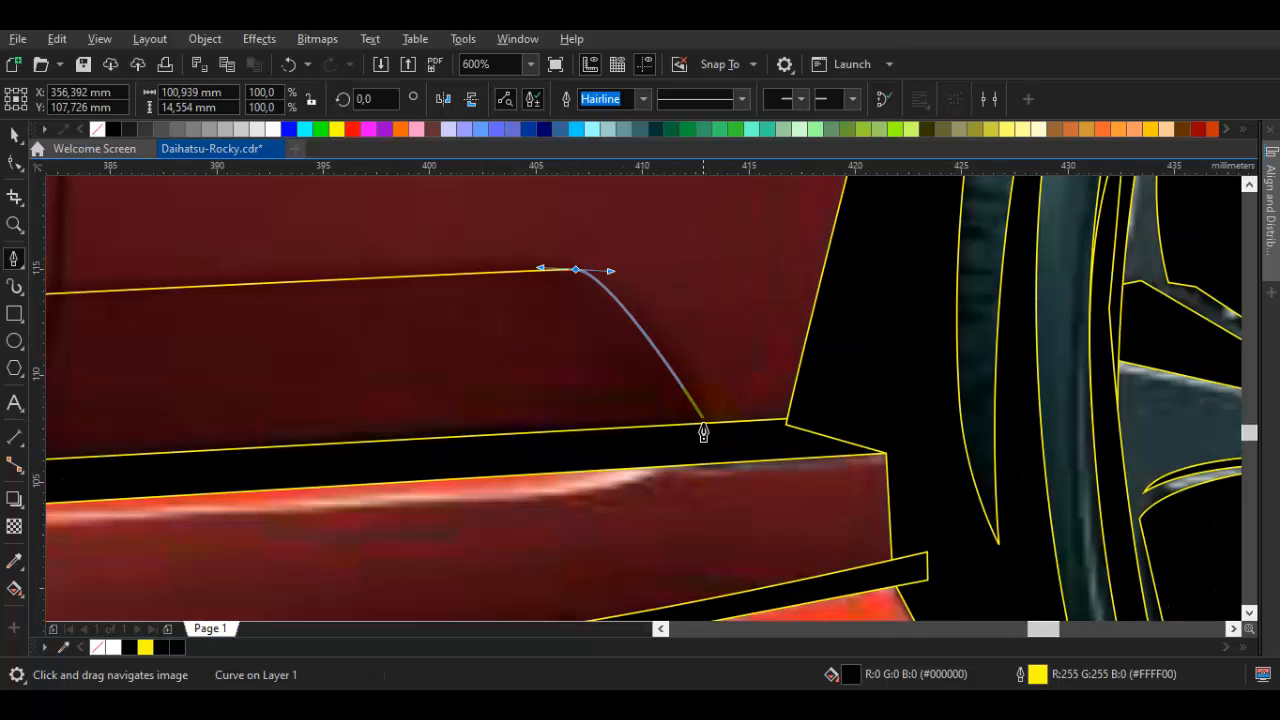
left_click_drag(703, 435, 695, 463)
scroll(532, 463, "down", 2)
scroll(532, 463, "left", 5)
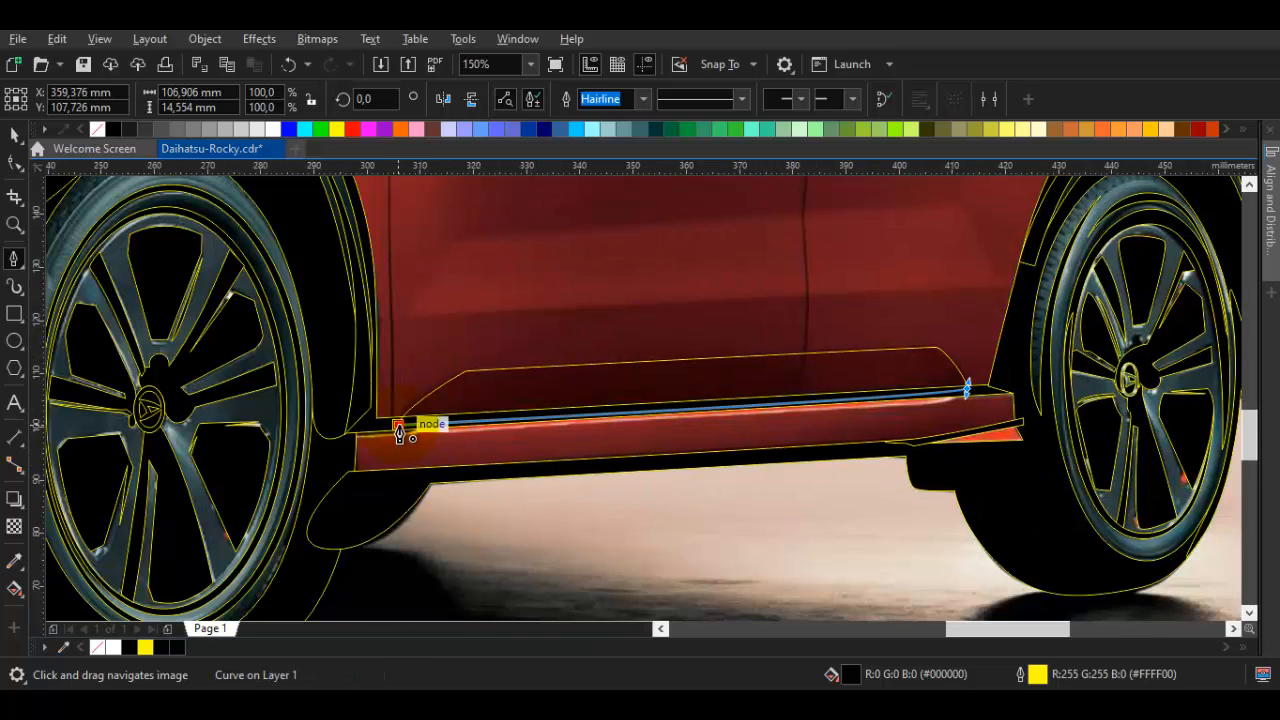
left_click(399, 430)
left_click(113, 128)
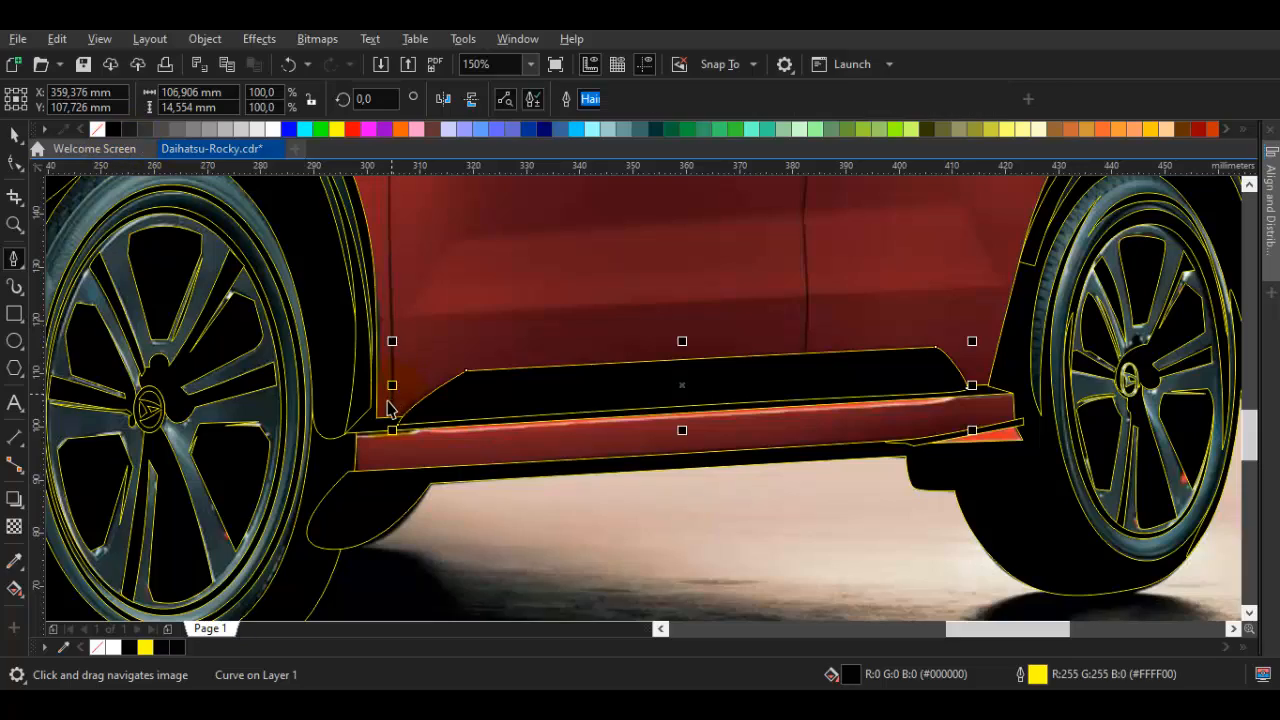
scroll(390, 408, "up", 1)
key("space")
key("Escape")
key("space")
Start a Pen path with a short segment at the upper rear corner of the front door's window frame
scroll(403, 410, "down", 2)
left_click_drag(352, 250, 365, 345)
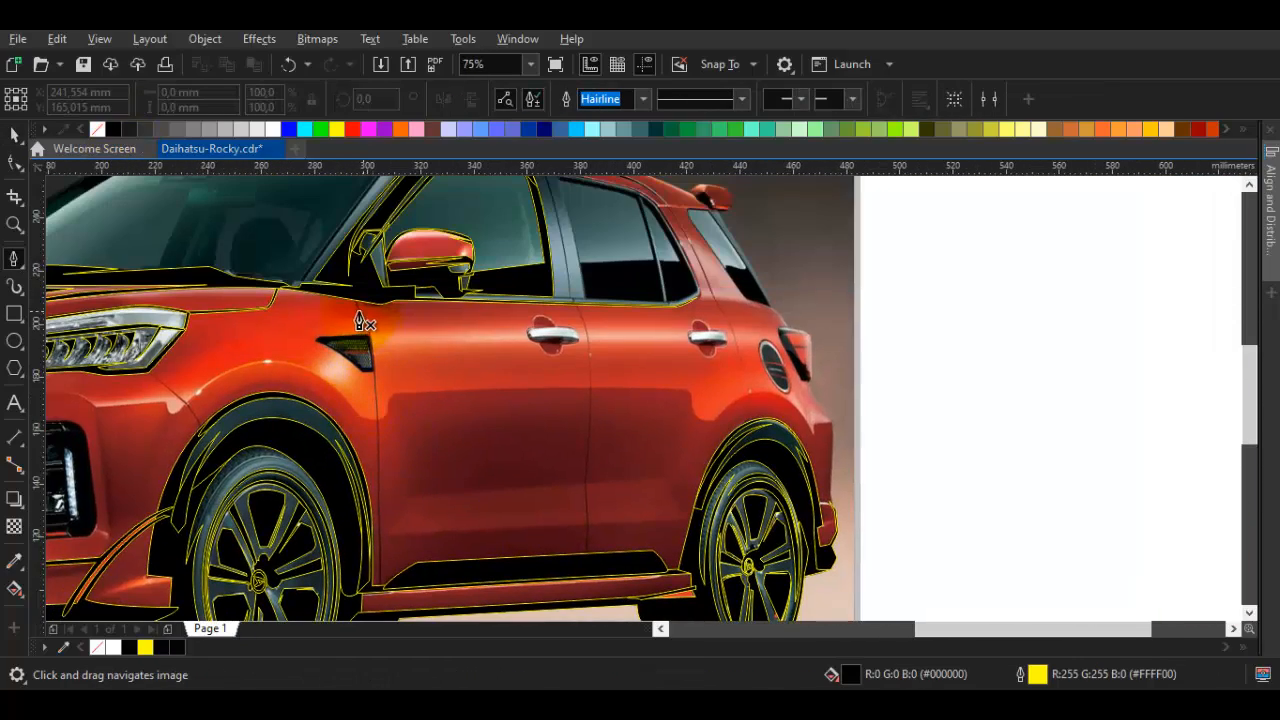
left_click_drag(484, 364, 500, 463)
scroll(584, 304, "up", 2)
key("space")
key("space")
left_click_drag(584, 305, 612, 434)
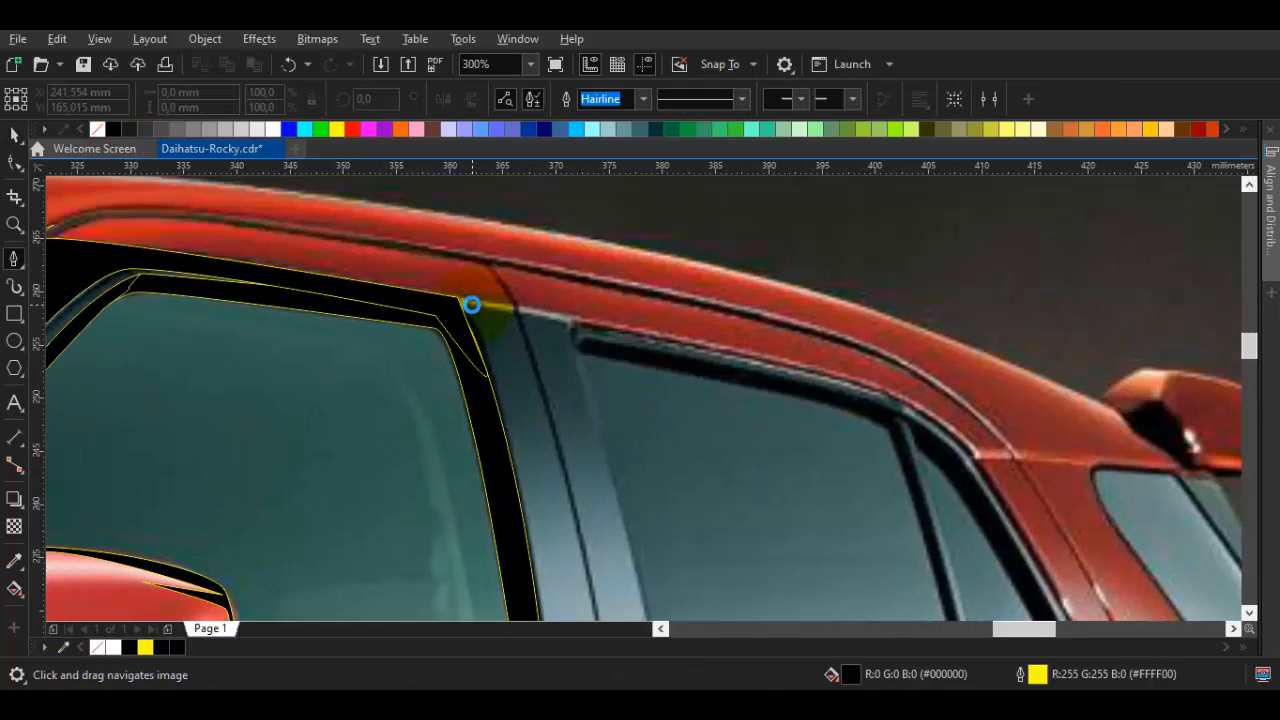
scroll(490, 317, "up", 1)
left_click_drag(490, 317, 657, 303)
scroll(659, 304, "down", 2)
scroll(668, 358, "up", 3)
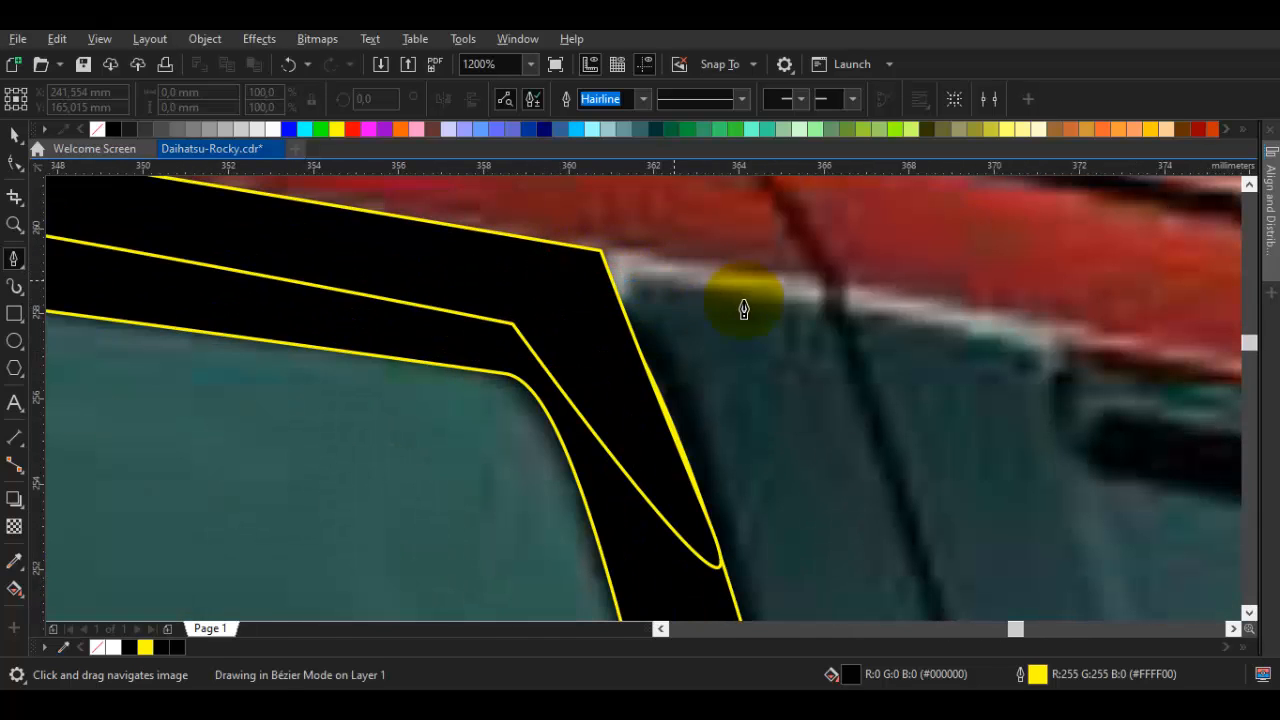
left_click_drag(544, 265, 612, 282)
Extend the path along the trim above the rear door window to the bend at its rear upper corner
scroll(800, 306, "down", 2)
left_click_drag(945, 337, 604, 290)
scroll(845, 336, "up", 1)
left_click_drag(847, 339, 945, 380)
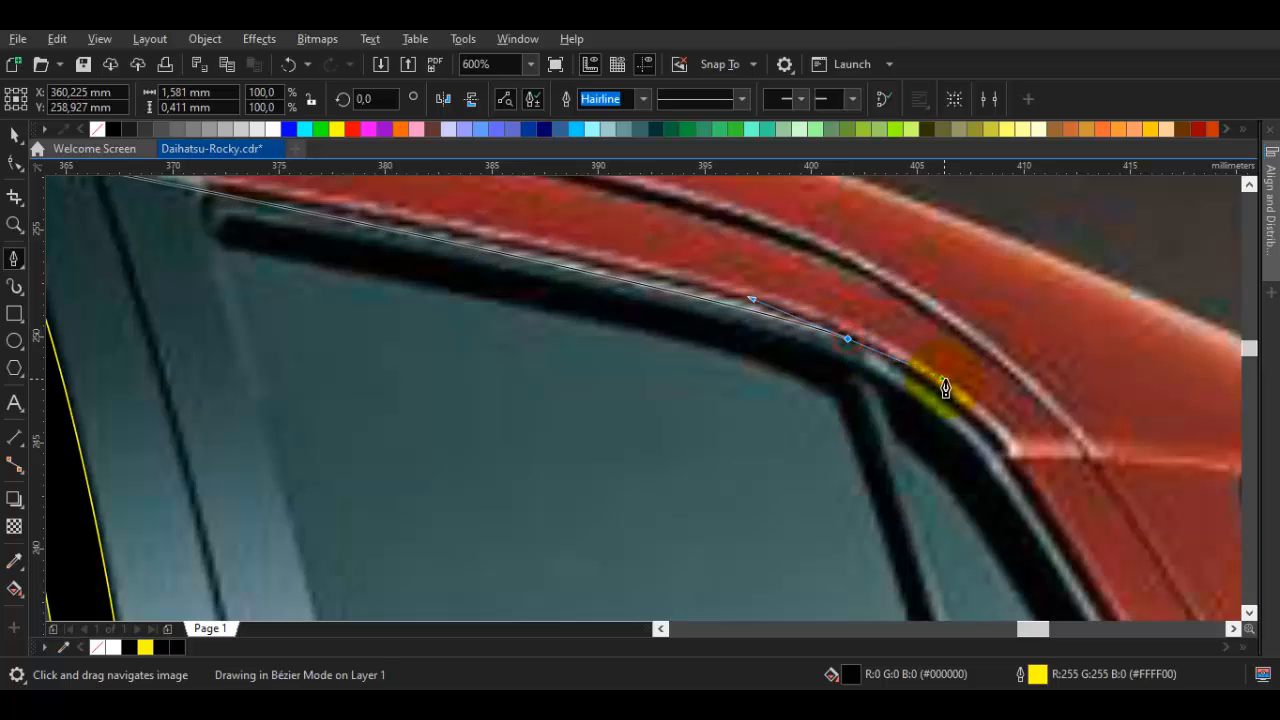
scroll(958, 395, "down", 2)
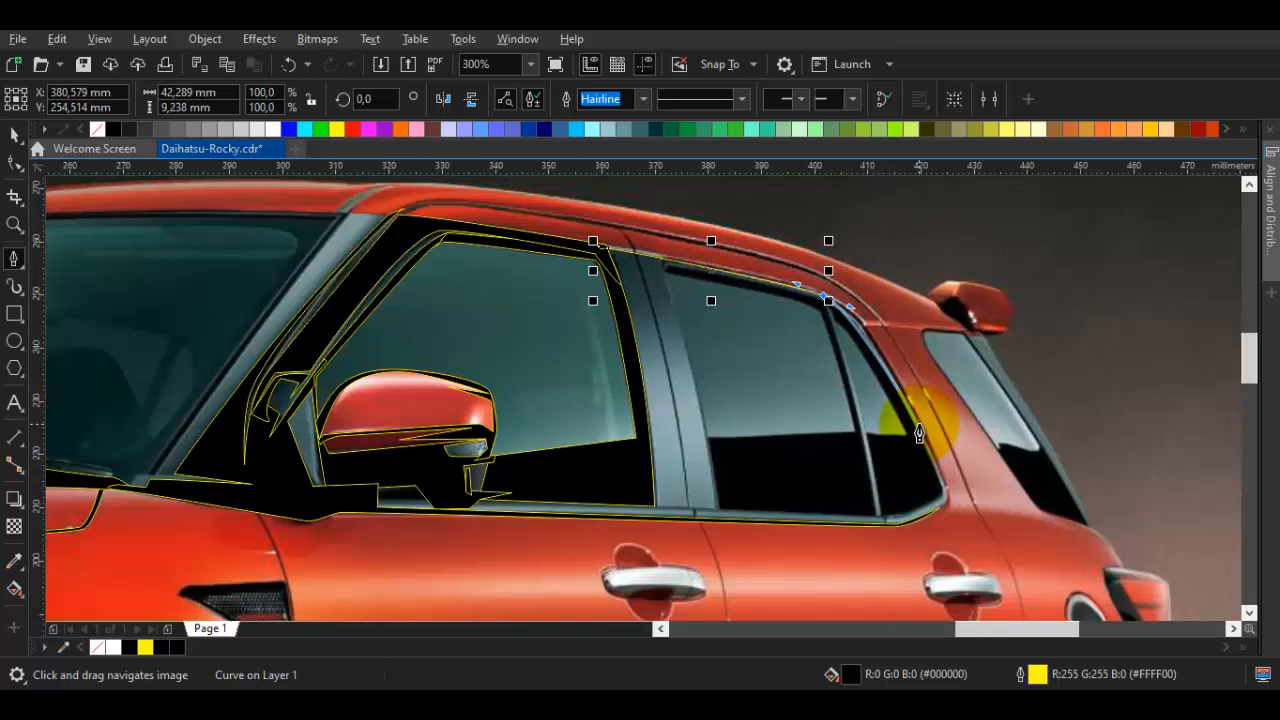
scroll(887, 384, "up", 1)
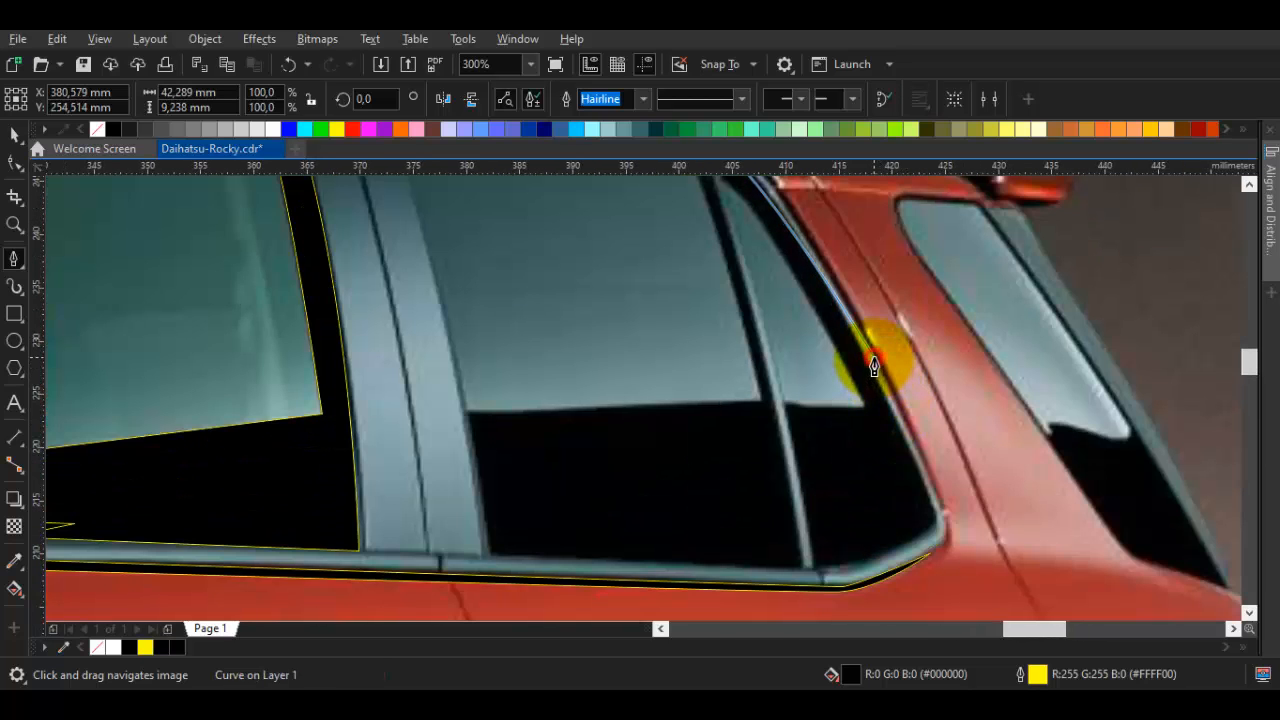
Try to continue the path down the rear quarter window's edge to its lower rear corner
left_click(874, 358)
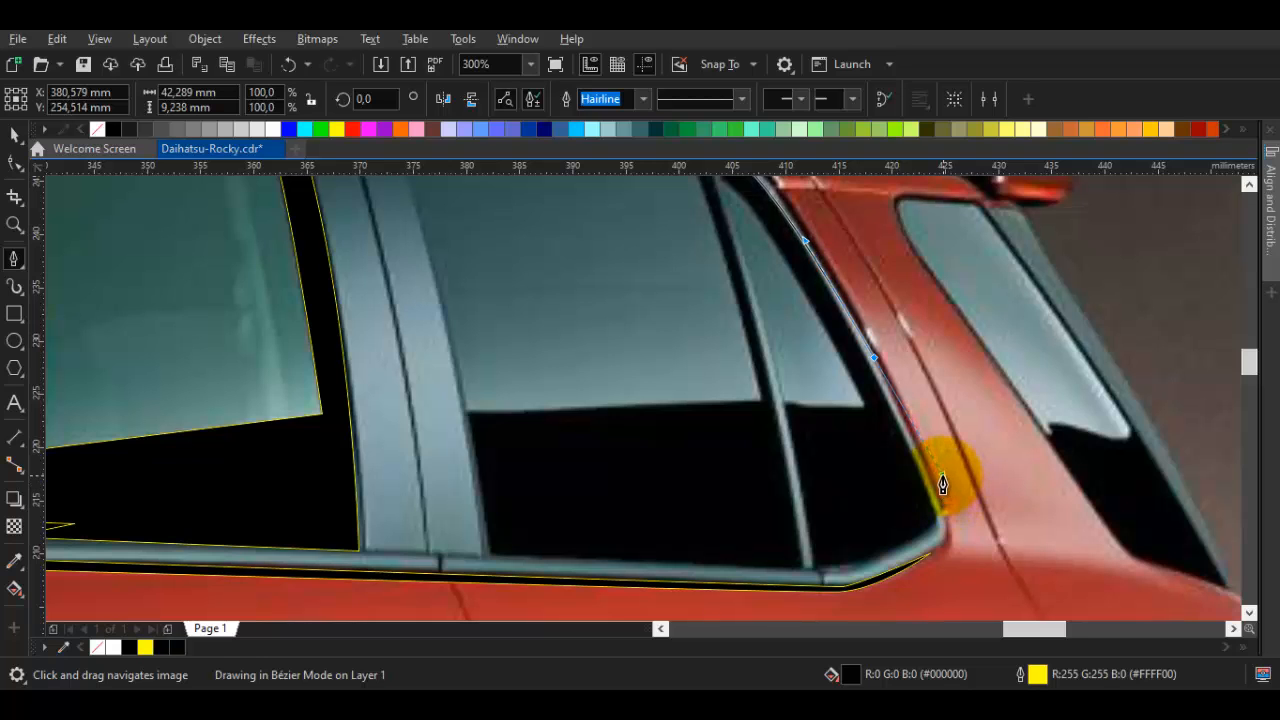
left_click(946, 540)
scroll(943, 537, "up", 1)
scroll(943, 537, "down", 1)
scroll(900, 450, "up", 1)
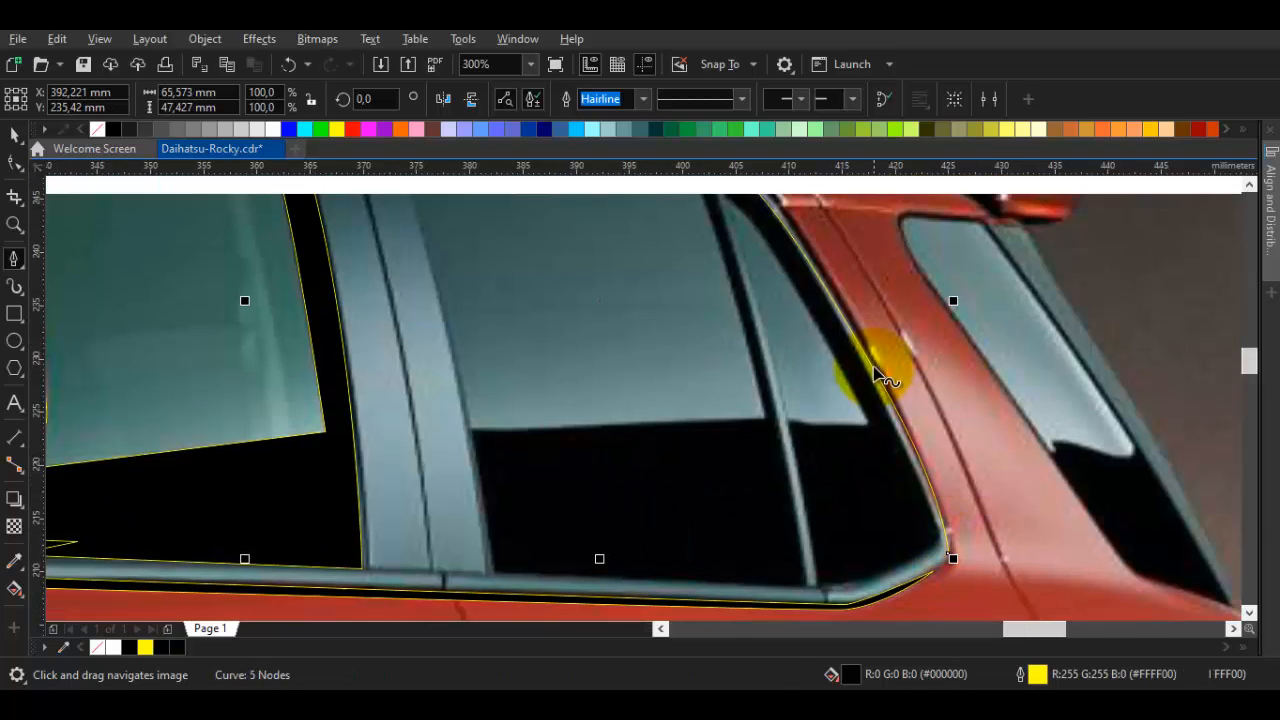
Trace the path down the quarter window's rear edge, following the trim more closely, to the lower rear corner
scroll(874, 372, "up", 1)
left_click(885, 393)
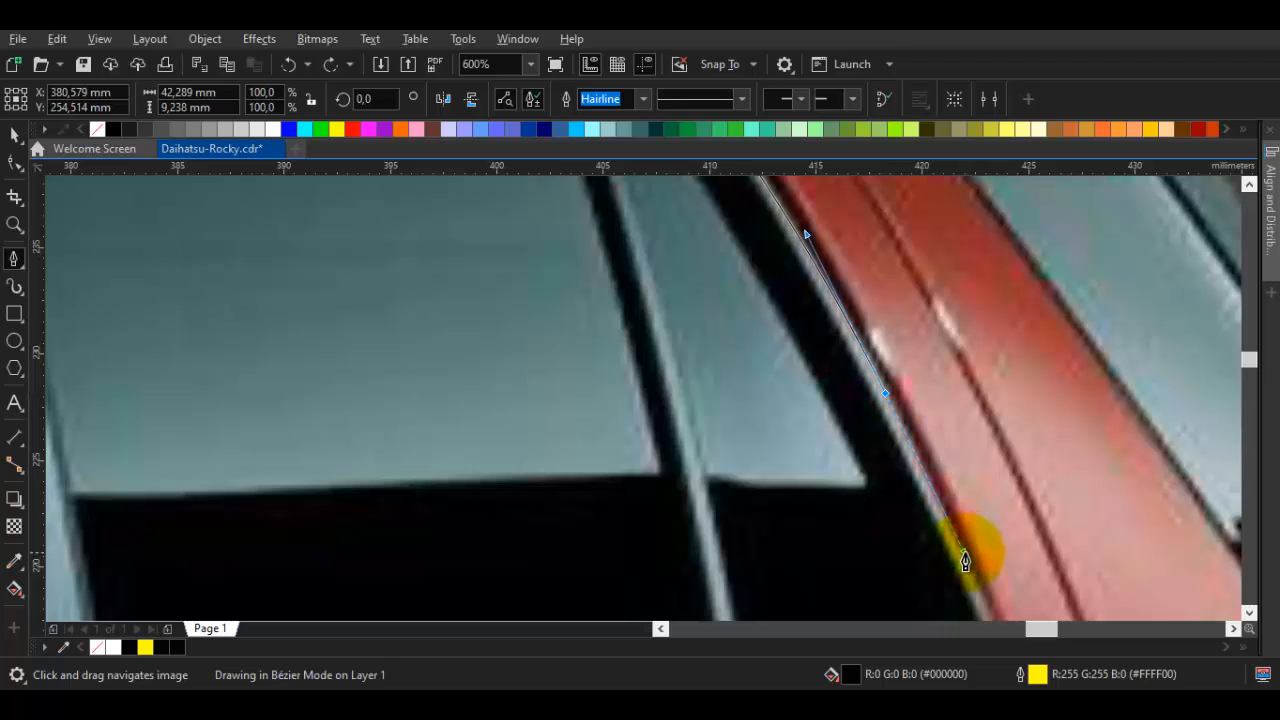
scroll(914, 386, "down", 1)
scroll(957, 509, "up", 1)
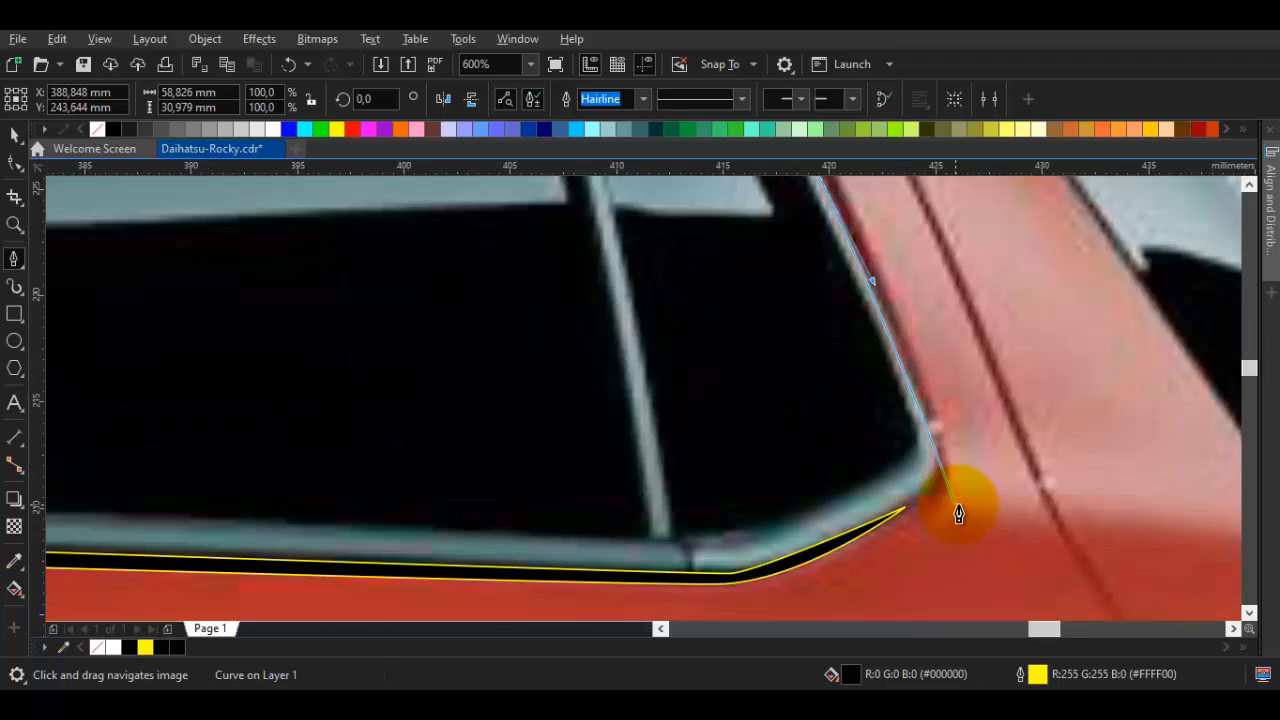
scroll(934, 470, "up", 1)
left_click_drag(934, 470, 929, 500)
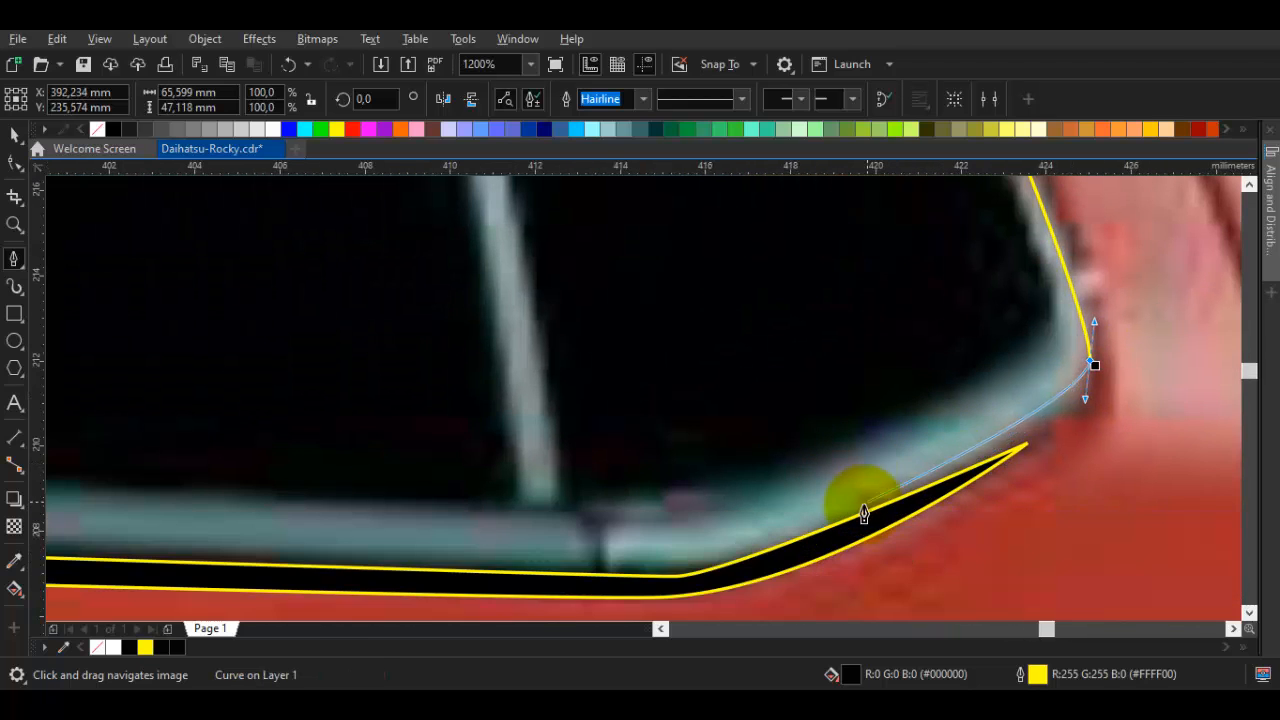
Run the path into the black strip below the windows and turn it back around the quarter window's lower rear corner
left_click(863, 516)
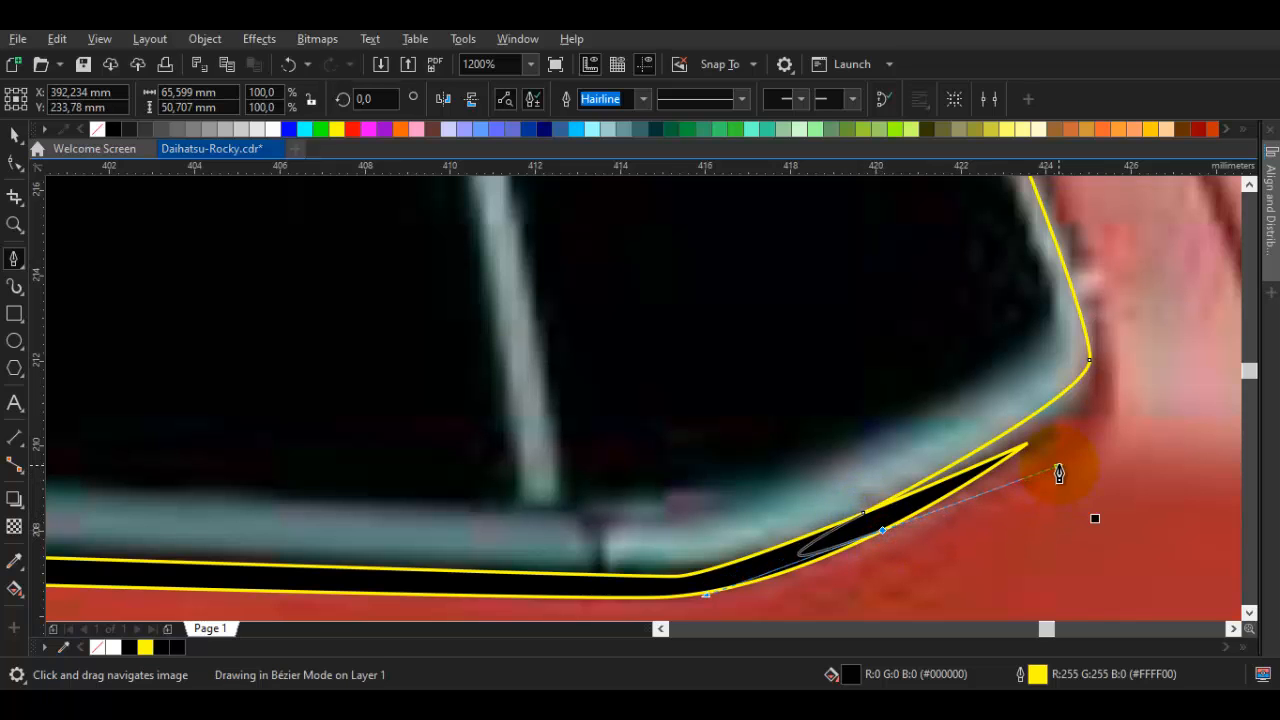
left_click_drag(1059, 466, 1058, 466)
left_click_drag(1100, 412, 1067, 466)
scroll(1085, 412, "down", 2)
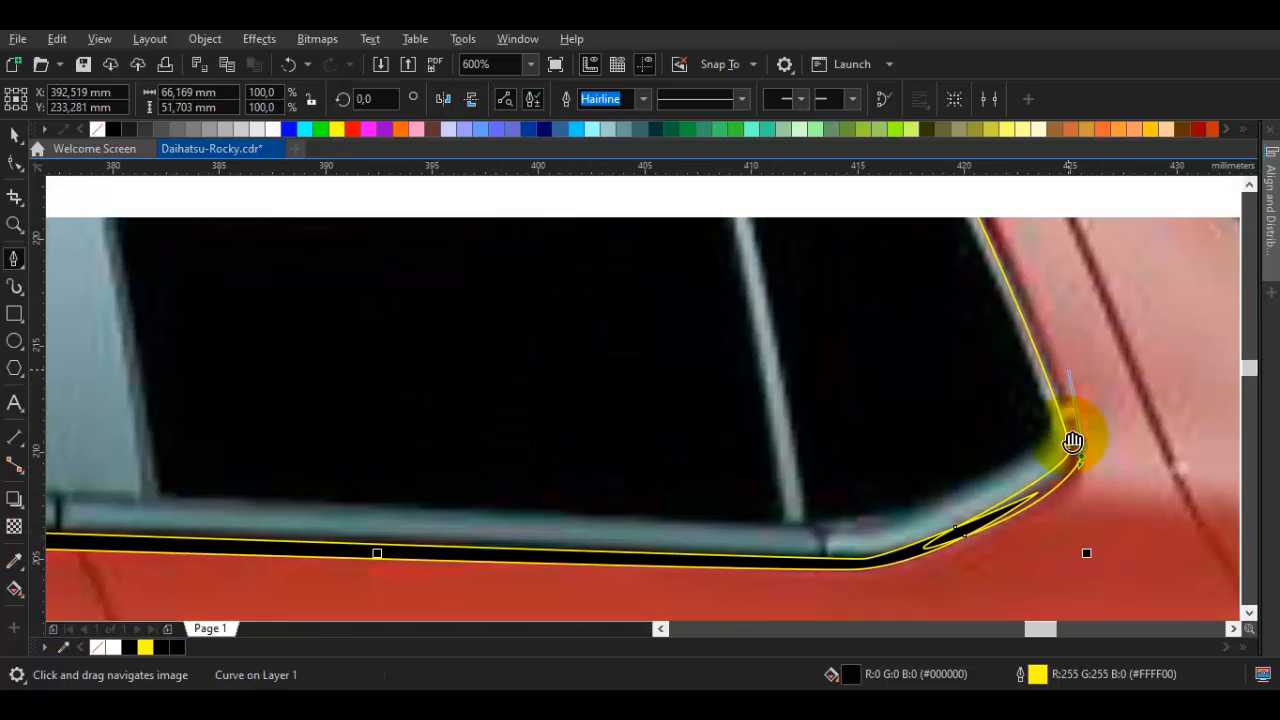
Trace the trim's outer edge back up the quarter window and around the bend above the rear door window
scroll(1071, 443, "up", 1)
left_click_drag(1024, 396, 1020, 457)
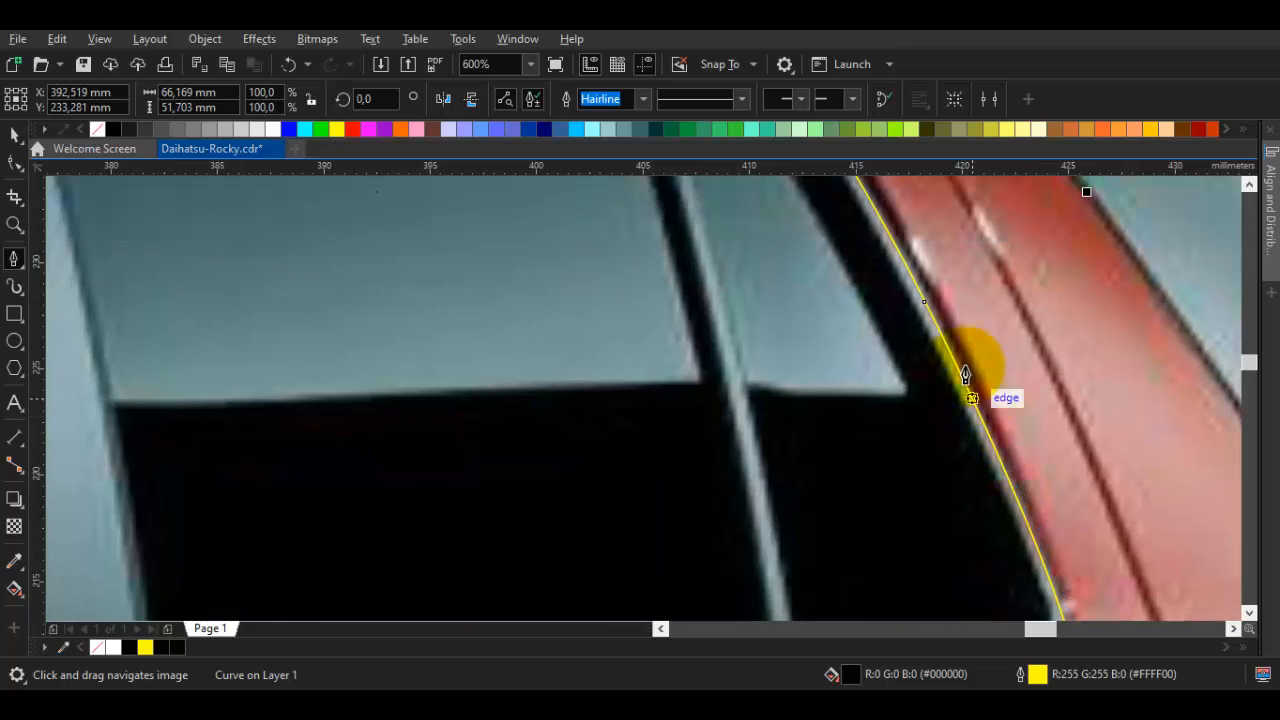
left_click_drag(959, 333, 912, 288)
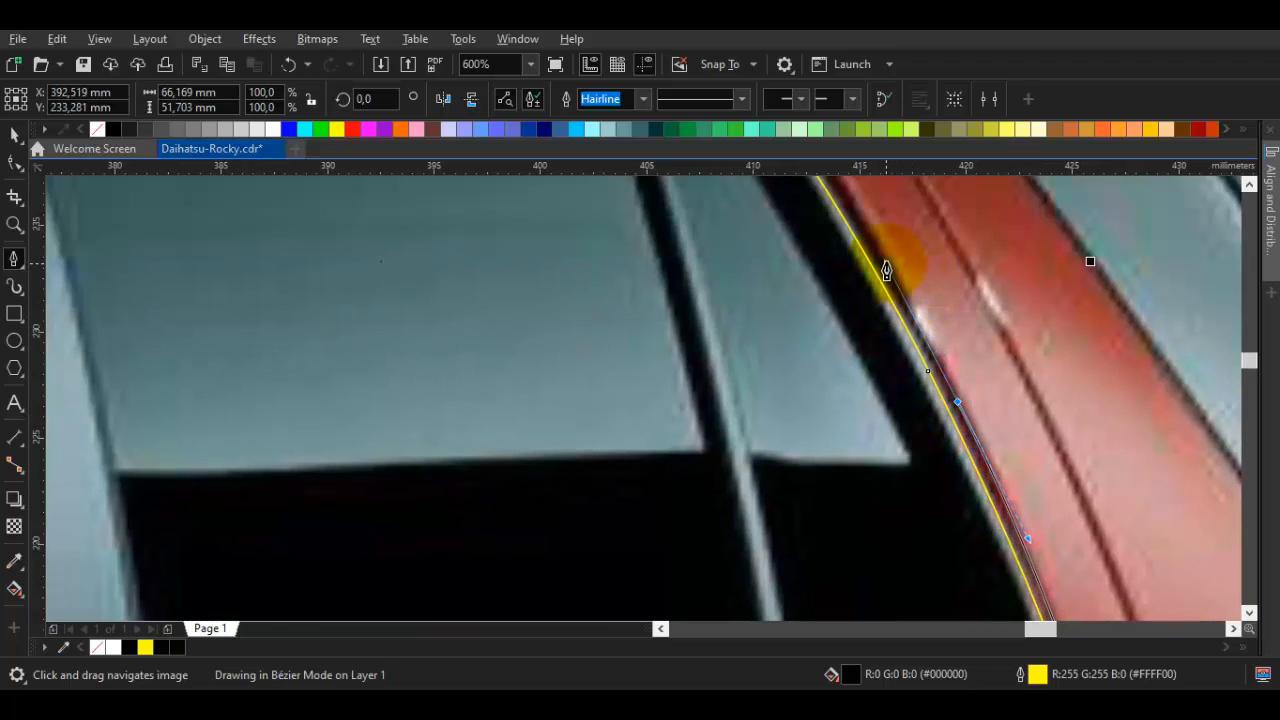
scroll(886, 268, "down", 2)
scroll(843, 388, "up", 2)
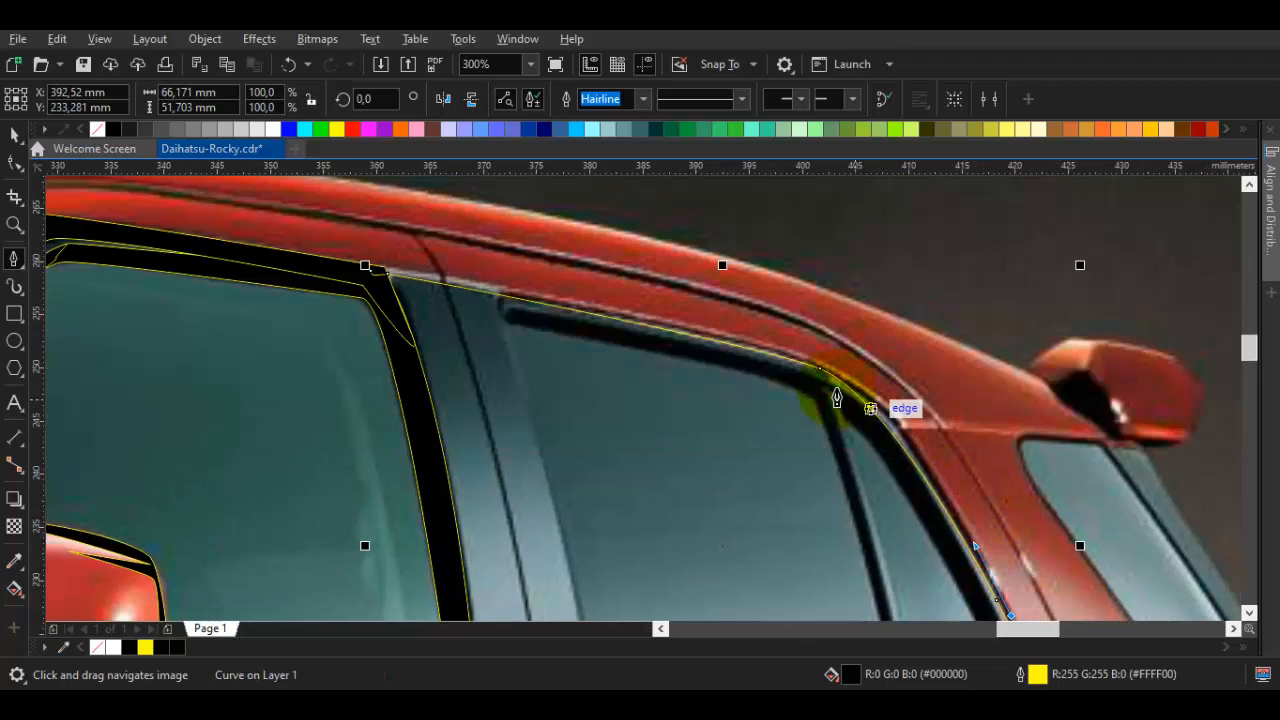
left_click_drag(783, 332, 612, 281)
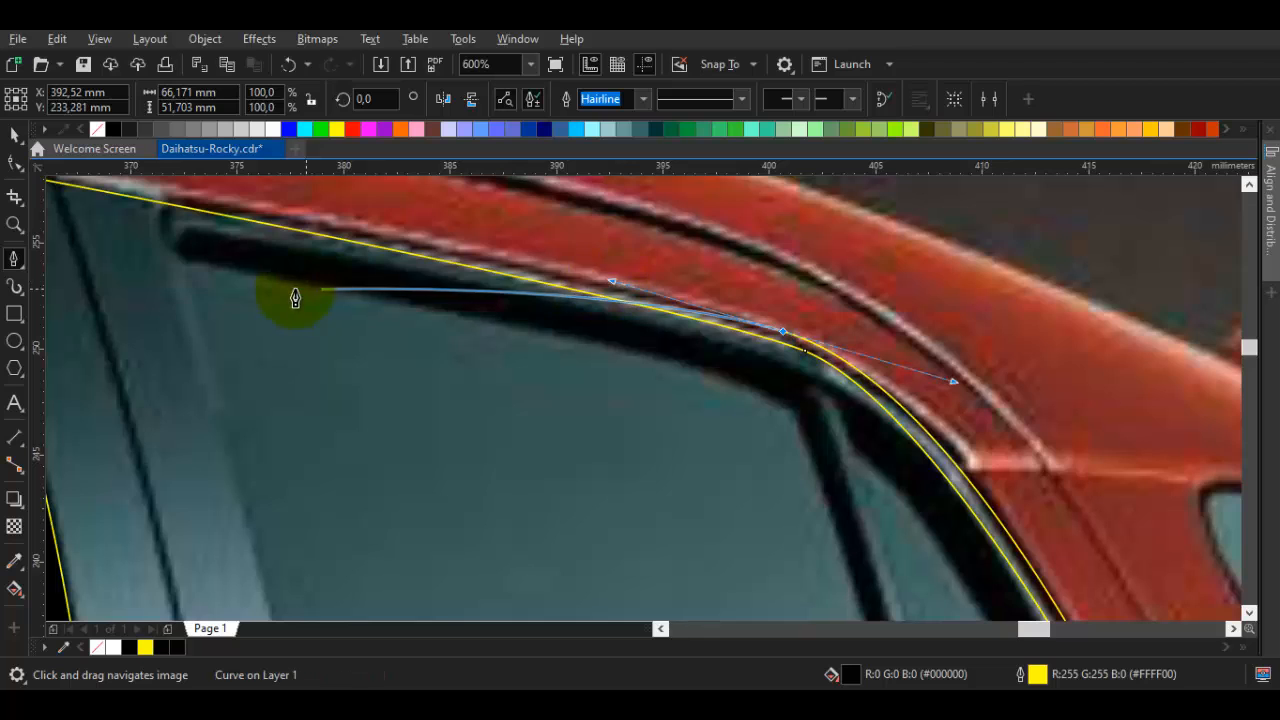
Bring the outer edge forward to the front door frame and close the window trim as a black shape about 73 mm wide
left_click_drag(290, 286, 620, 369)
left_click_drag(165, 250, 57, 251)
left_click(338, 311)
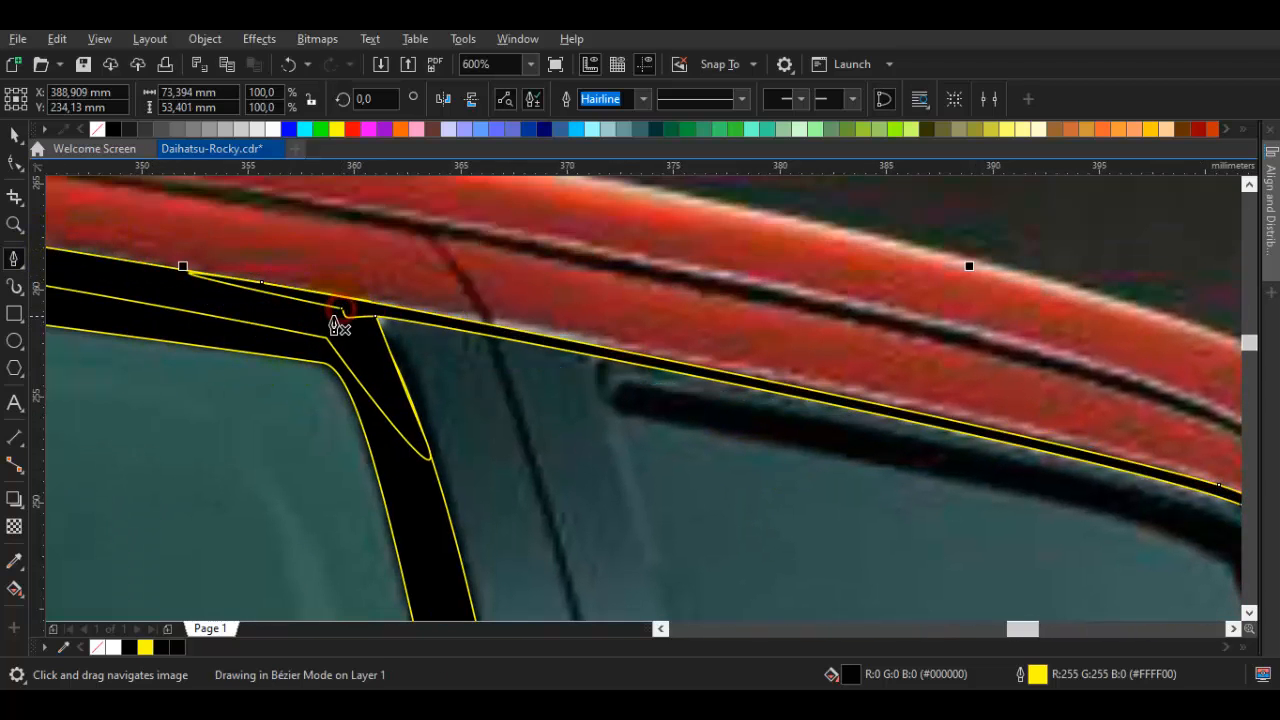
scroll(407, 351, "down", 2)
left_click_drag(531, 417, 525, 340)
scroll(449, 313, "up", 1)
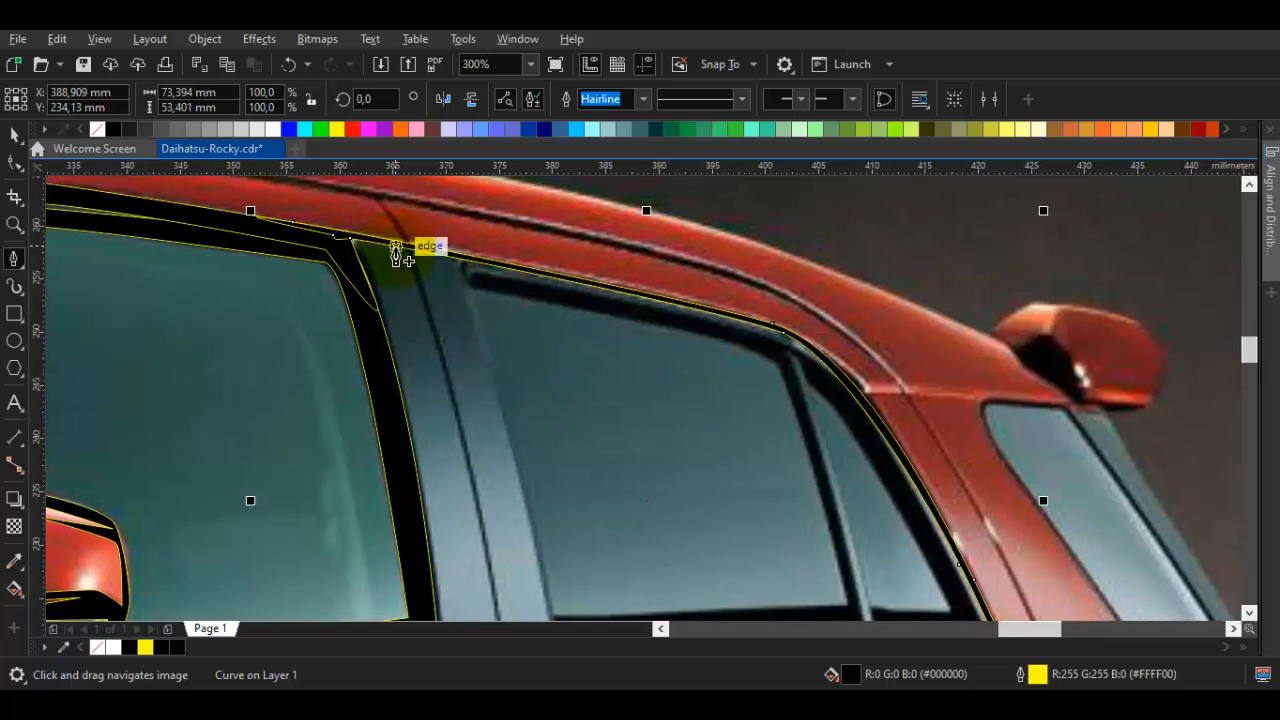
Start a Pen path at the rear door window's upper front corner, curving around the front end of the black seal
scroll(429, 251, "up", 2)
scroll(523, 309, "down", 3)
scroll(489, 287, "up", 2)
left_click_drag(560, 332, 404, 287)
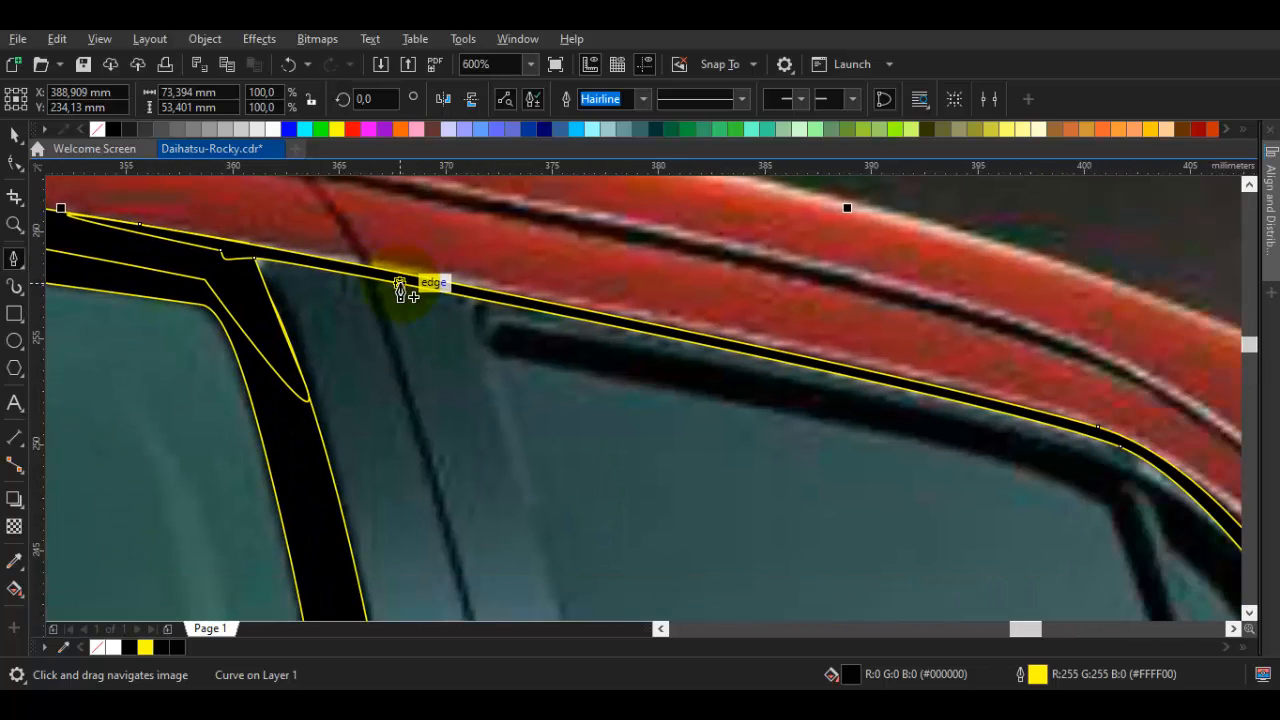
left_click_drag(496, 351, 452, 321)
scroll(455, 307, "up", 1)
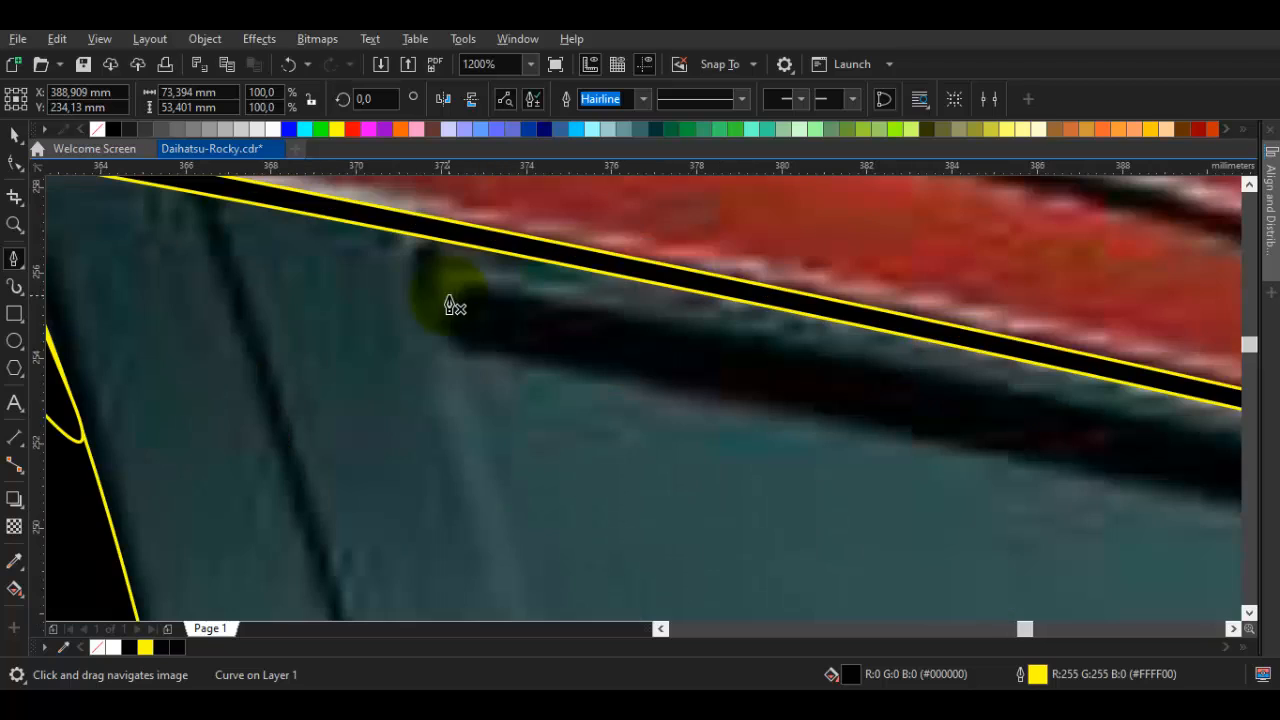
scroll(428, 249, "up", 1)
left_click_drag(484, 217, 464, 235)
left_click(466, 350)
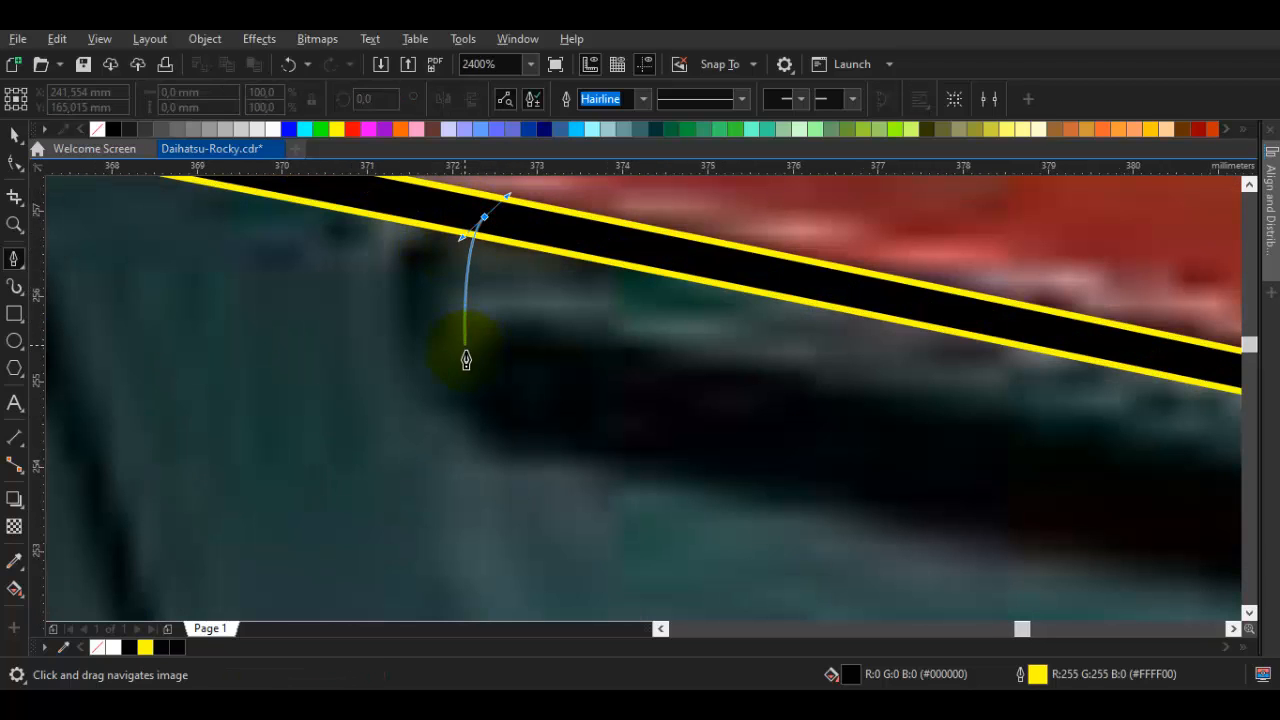
left_click_drag(568, 296, 614, 297)
Try to extend the path along the seal's upper edge to the rear door window's rear upper corner
scroll(614, 300, "down", 2)
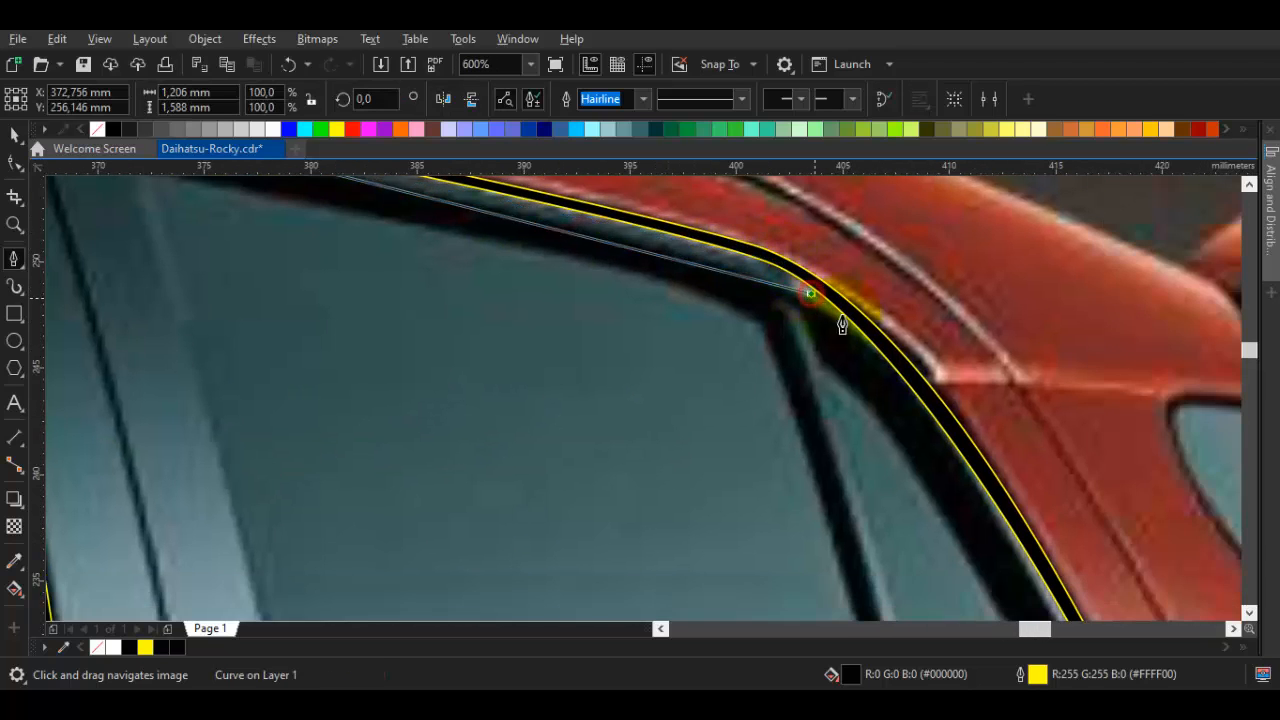
left_click_drag(811, 293, 881, 331)
left_click_drag(953, 467, 786, 300)
key("Escape")
scroll(834, 355, "down", 1)
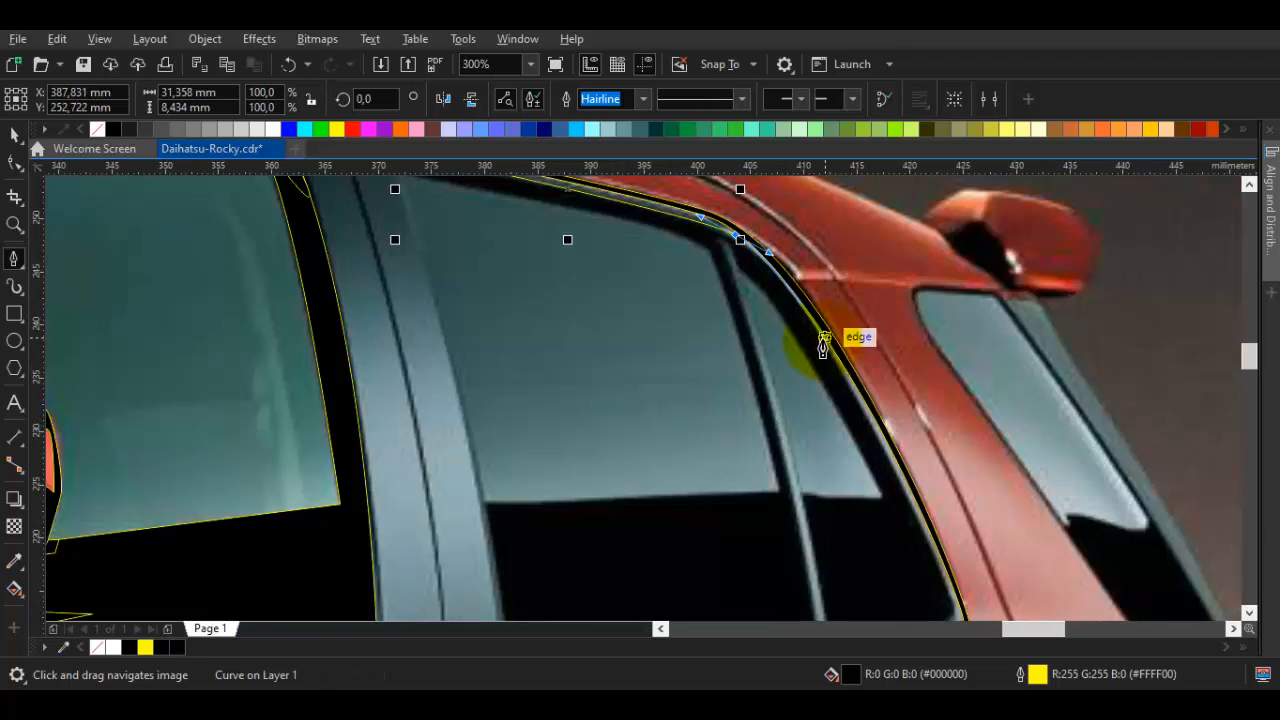
Extend the seal path around the bend above the rear door window and down the quarter window's rear edge to its lower corner
scroll(744, 249, "up", 1)
scroll(742, 256, "up", 1)
left_click(721, 228)
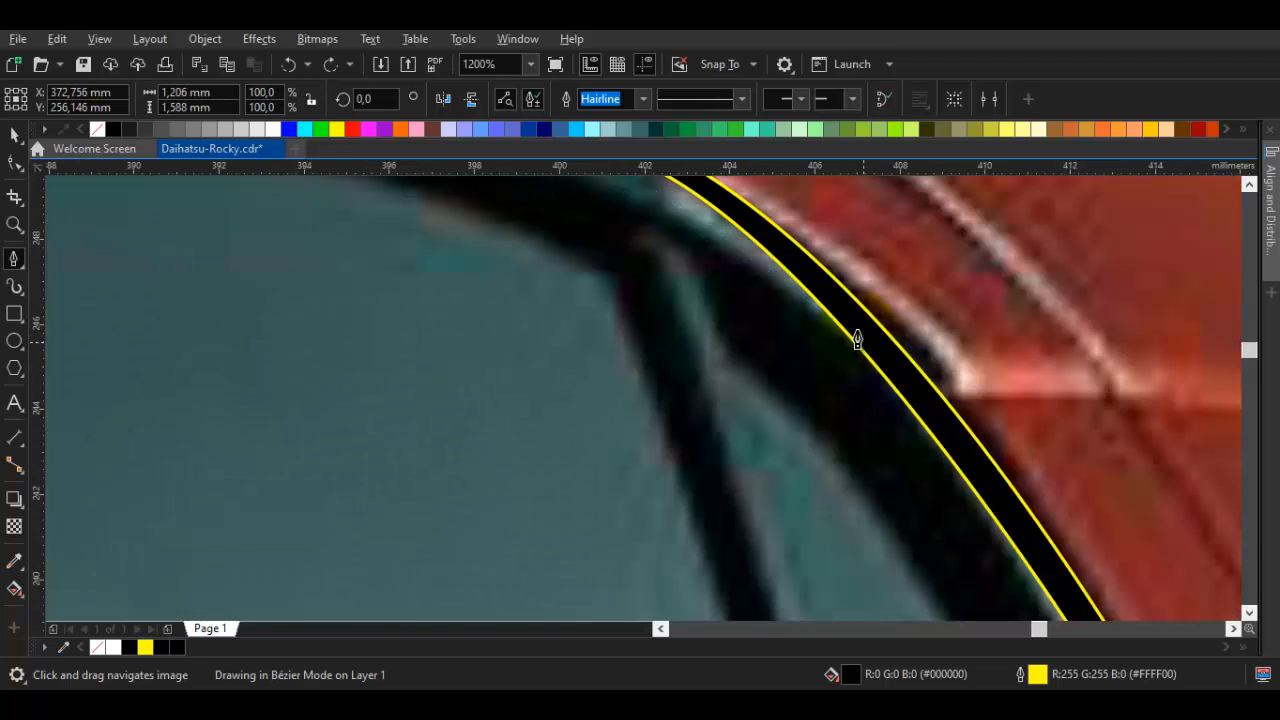
scroll(857, 342, "down", 2)
left_click_drag(1010, 606, 895, 441)
scroll(895, 441, "up", 1)
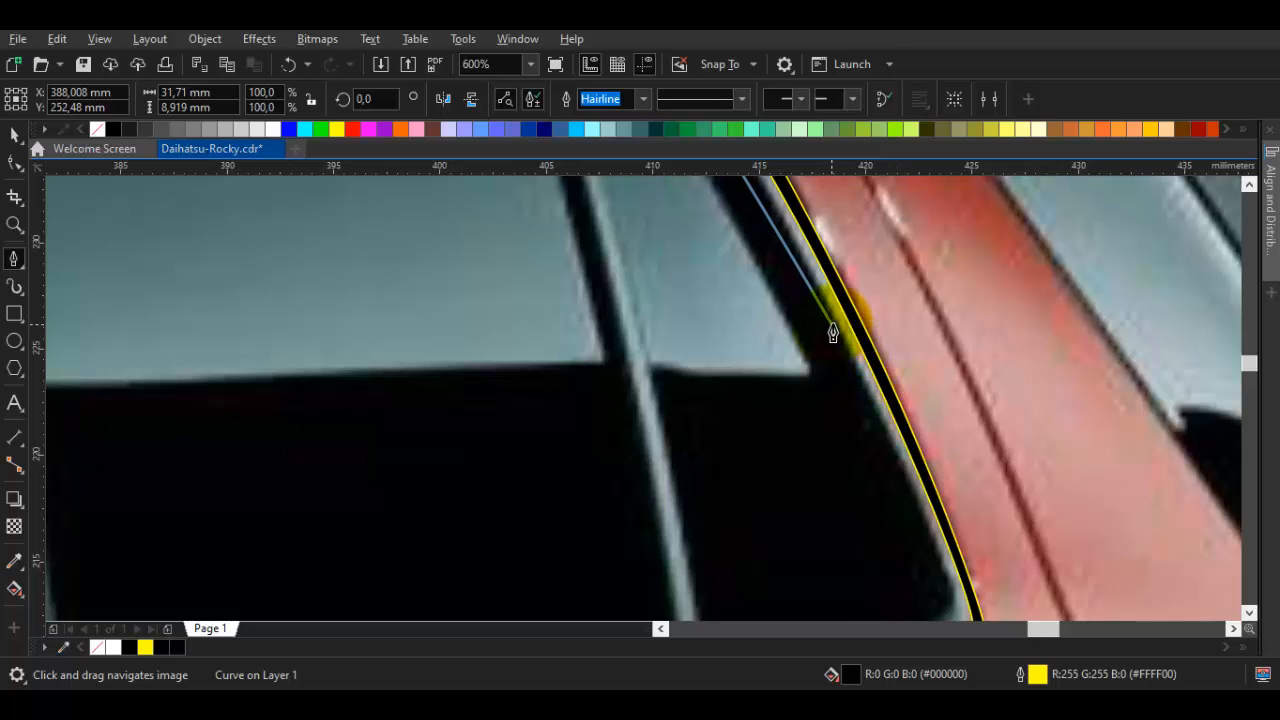
scroll(917, 569, "down", 3)
left_click(963, 390)
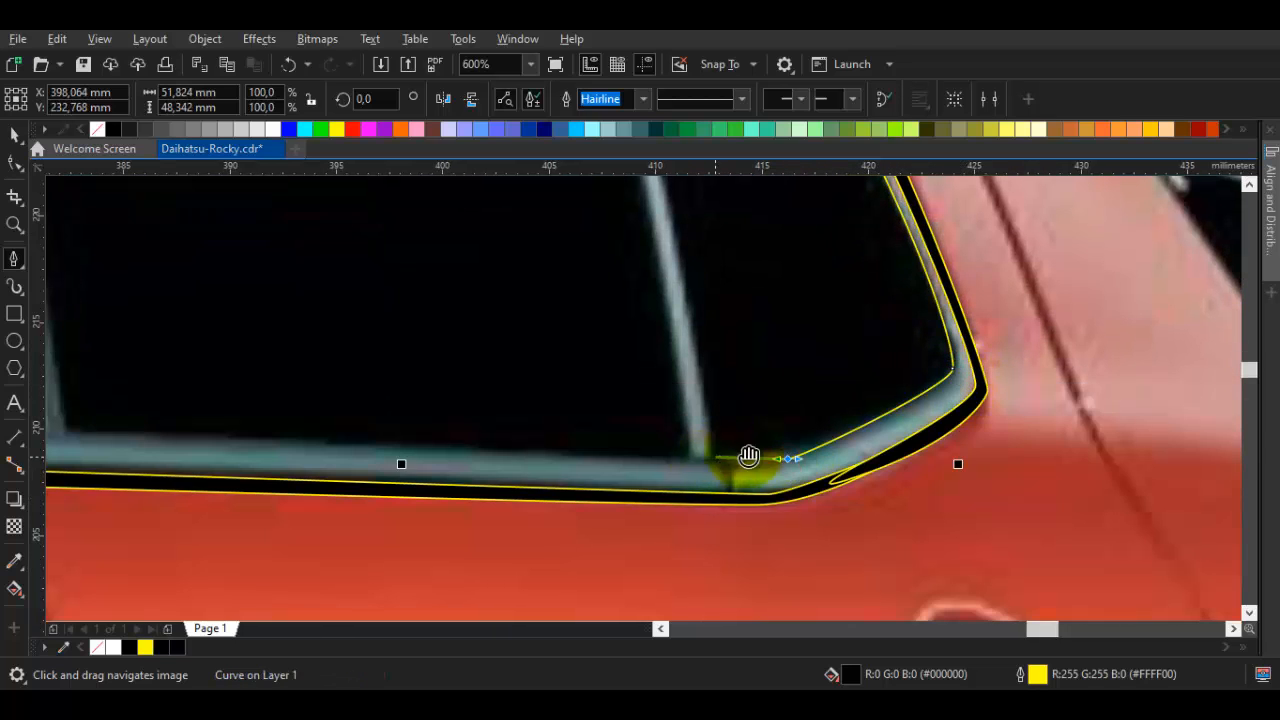
Trace the quarter window's bottom edge forward to the divider bar, up the bar's rear edge, and along the glass's lower edge
scroll(749, 456, "up", 1)
scroll(757, 452, "down", 1)
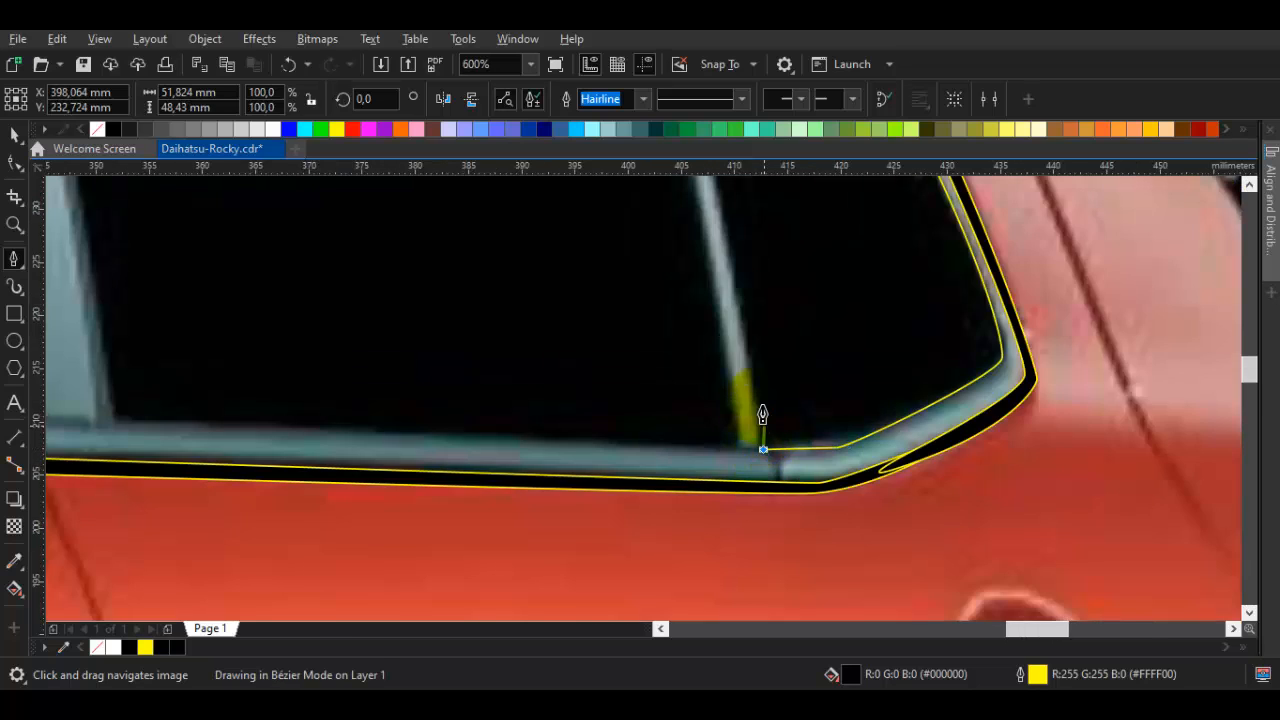
scroll(771, 400, "down", 2)
scroll(793, 383, "up", 1)
scroll(793, 383, "up", 1)
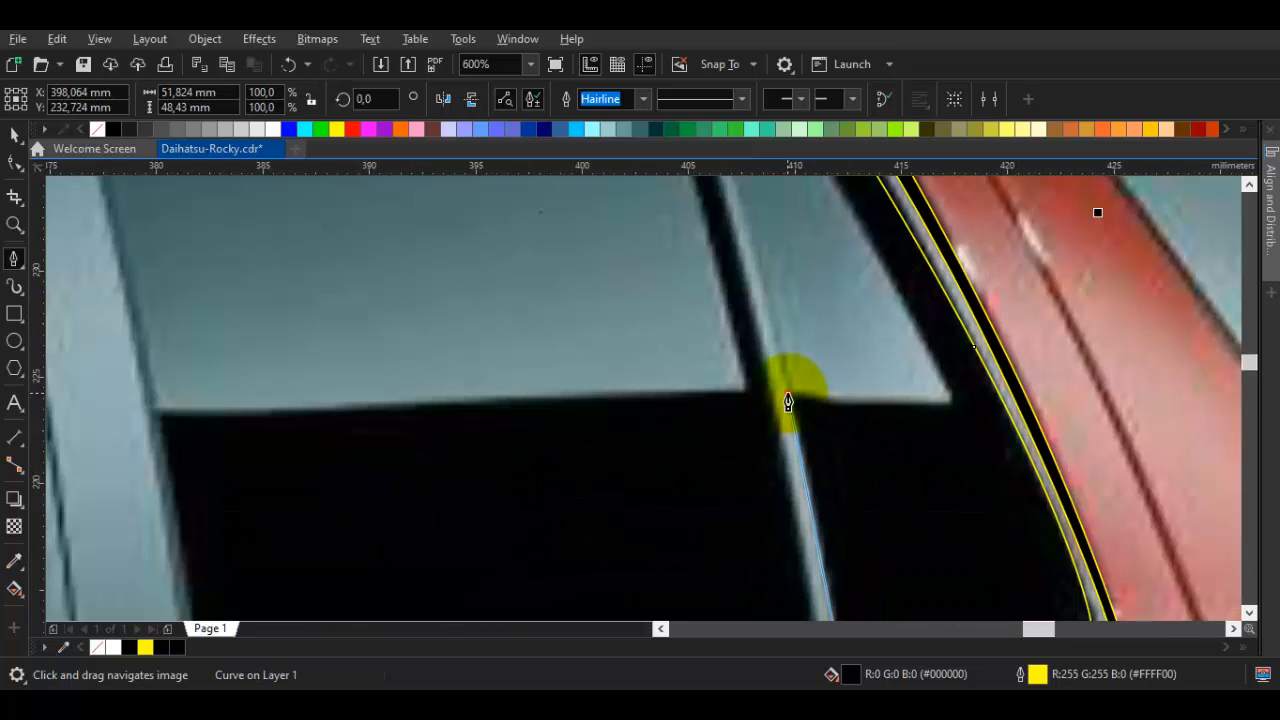
left_click(788, 401)
left_click(954, 404)
Trace the quarter glass's rear edge up to its top corner and bring the path over the divider bar's upper end
scroll(866, 271, "down", 2)
scroll(871, 333, "up", 2)
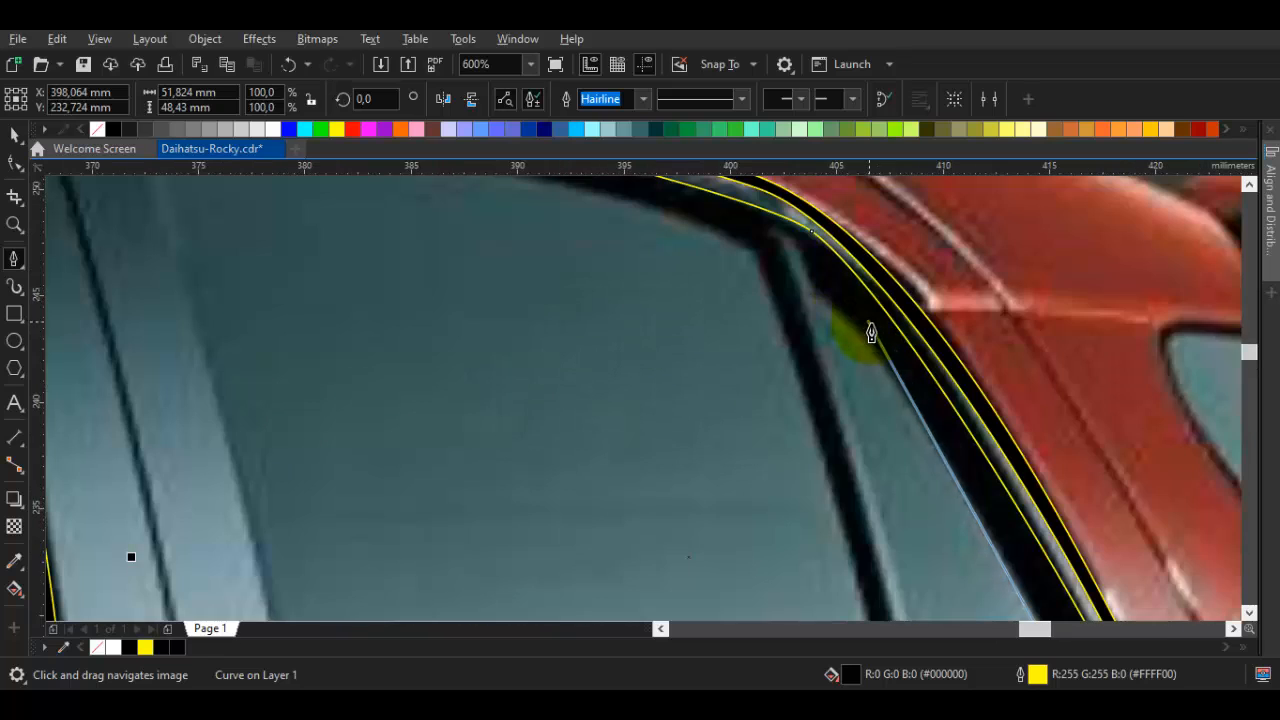
left_click(812, 295)
scroll(806, 290, "up", 1)
left_click(788, 230)
left_click_drag(717, 202, 771, 275)
left_click(750, 261)
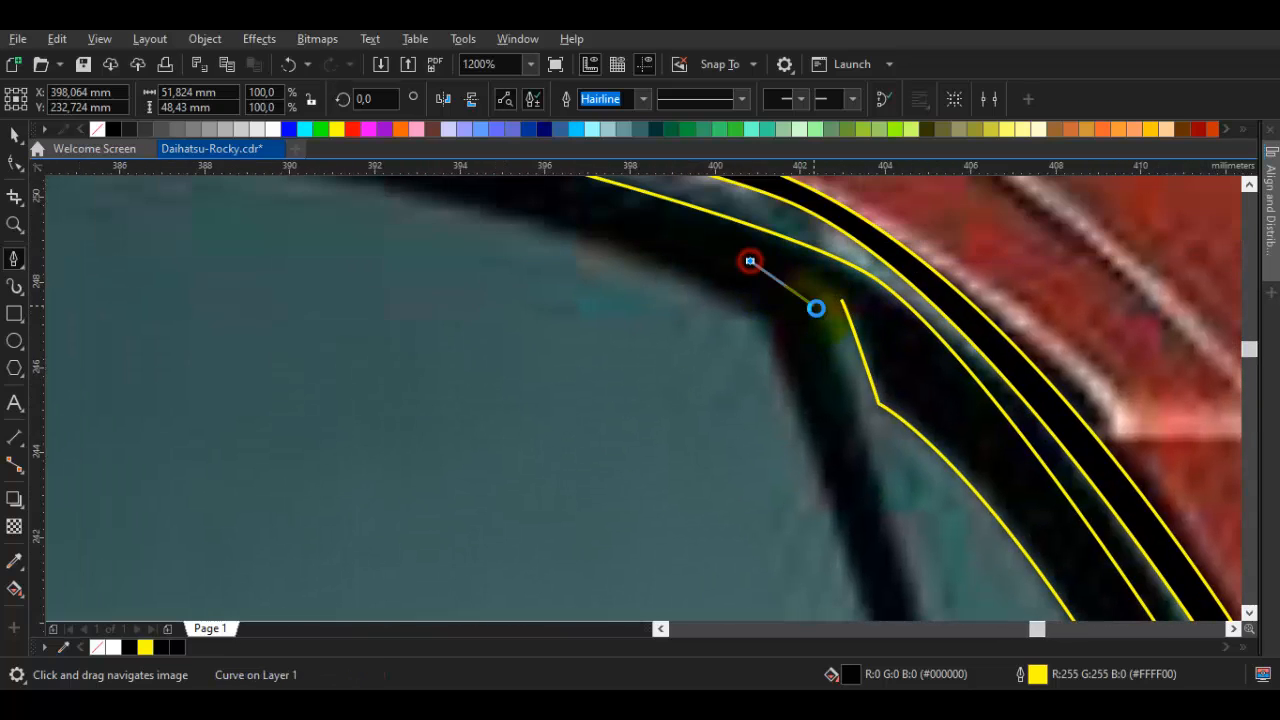
Trace the divider bar's front edge down to the sill and along the rear door window's bottom edge to its front corner
scroll(833, 335, "down", 2)
scroll(871, 371, "up", 1)
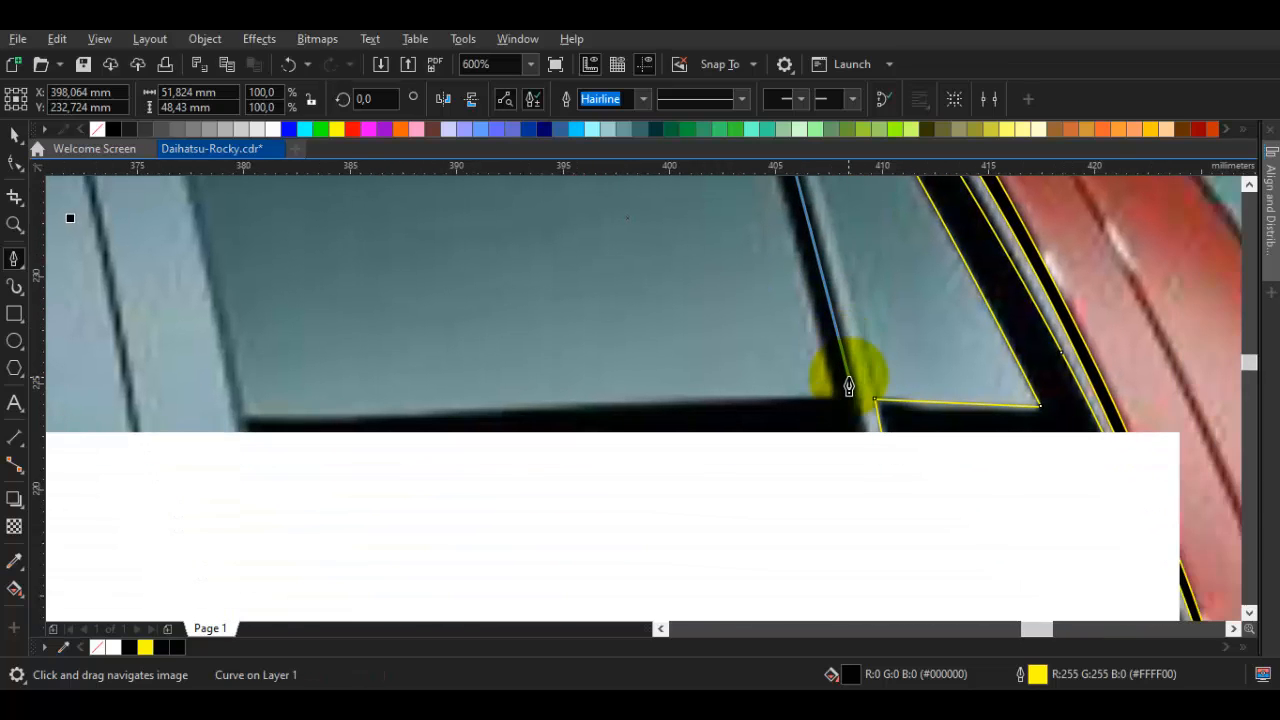
left_click_drag(851, 381, 875, 245)
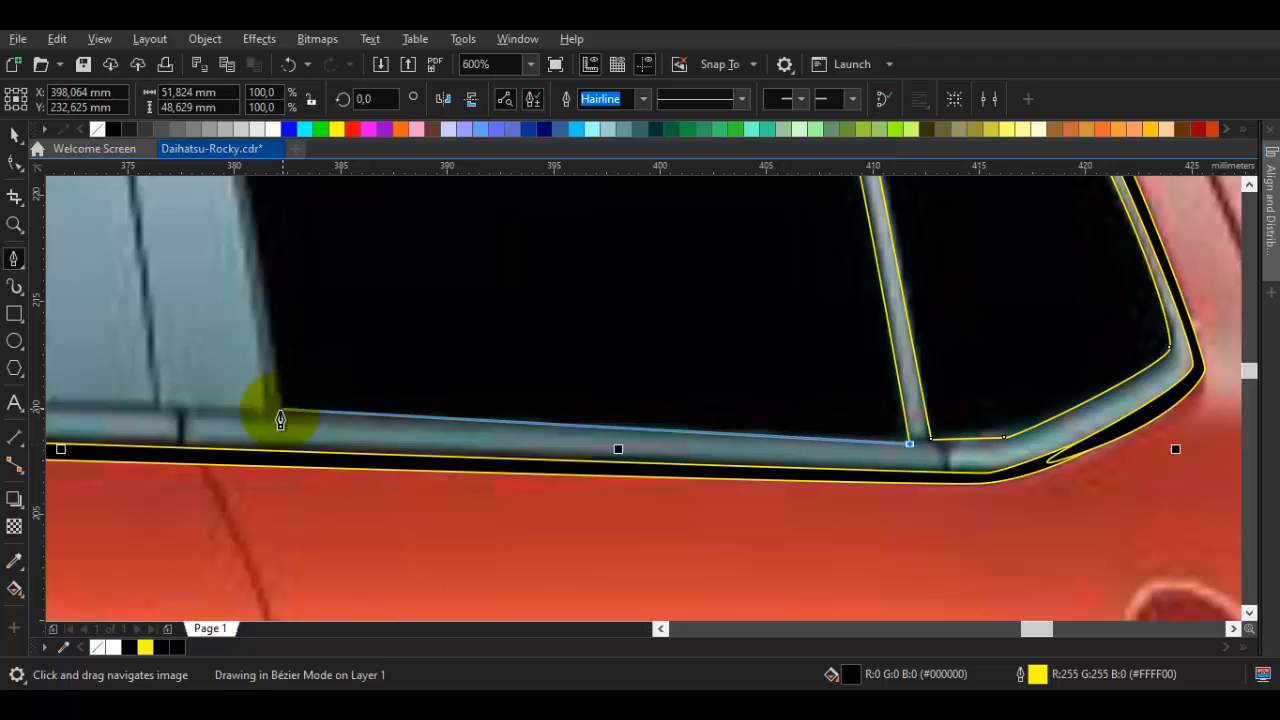
left_click(272, 418)
Trace the rear door window's front edge up from the sill to the front corner where the glass meets the black area
scroll(271, 417, "down", 3)
scroll(271, 357, "up", 2)
scroll(298, 381, "up", 1)
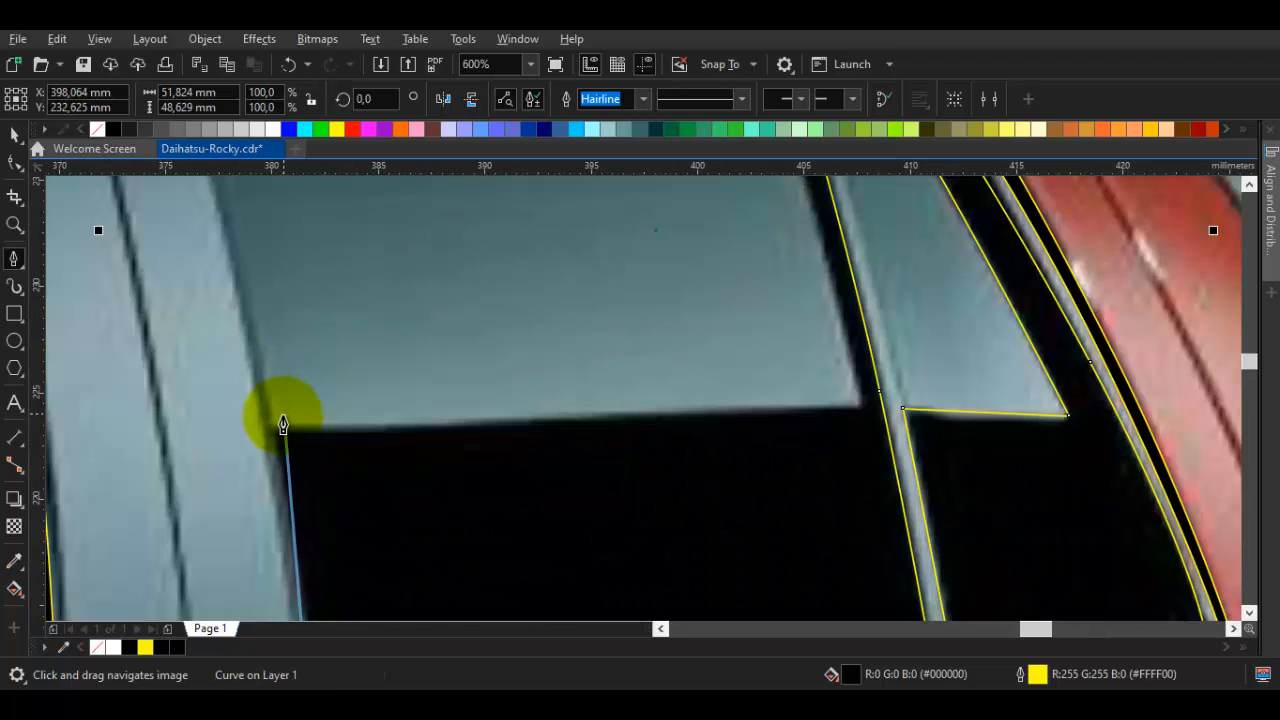
left_click_drag(281, 581, 360, 371)
left_click(365, 352)
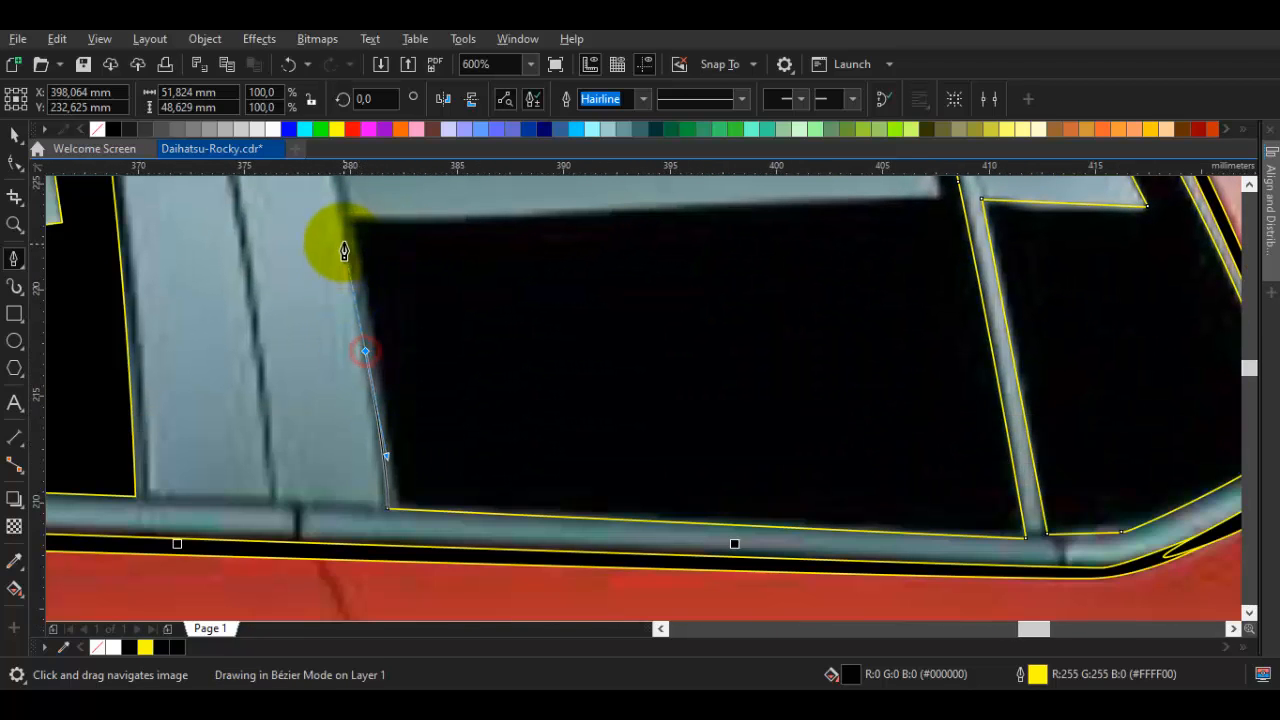
left_click_drag(350, 217, 459, 266)
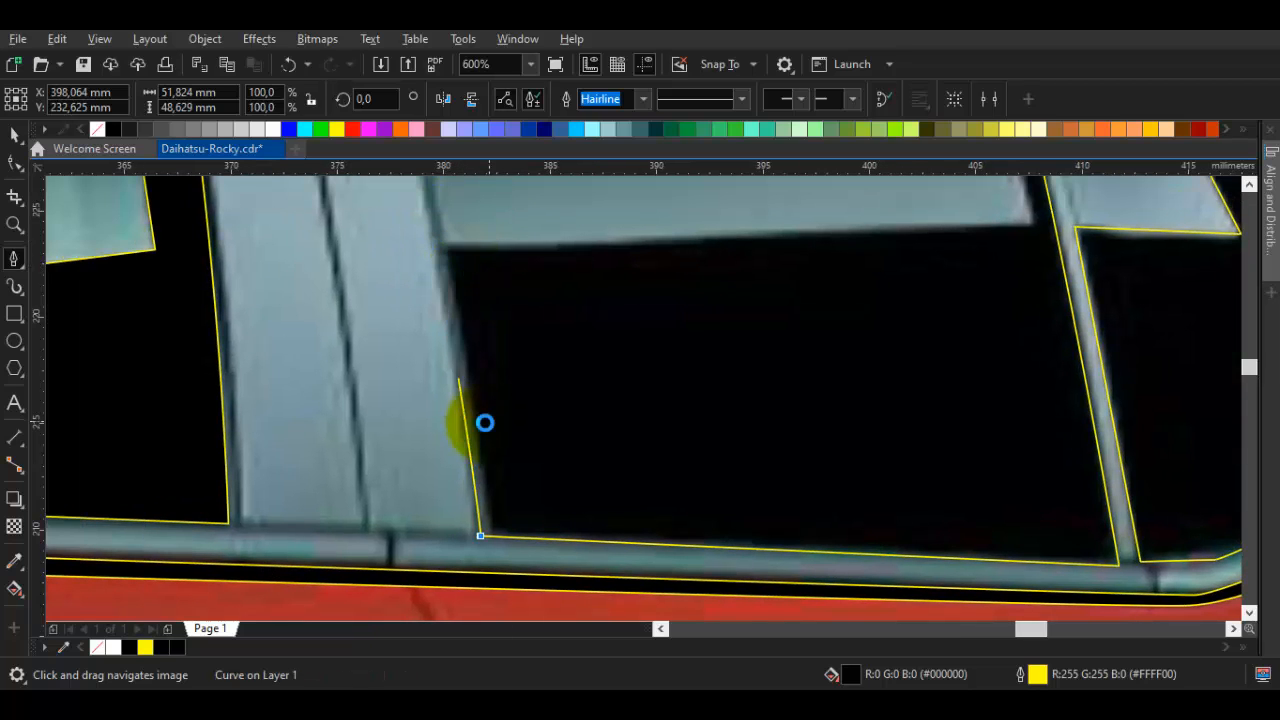
left_click_drag(458, 346, 458, 307)
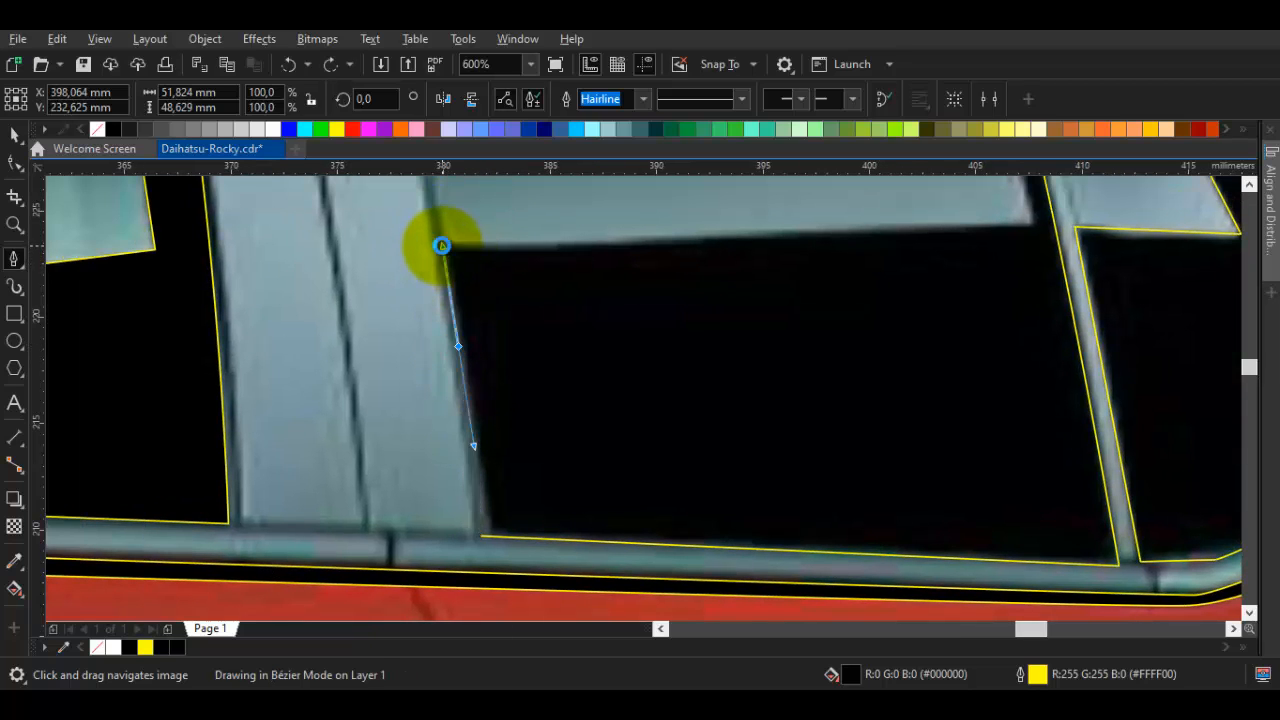
left_click(442, 245)
Trace the rear door glass's lower edge back to the divider and up the divider seal's front edge to the glass's upper corner
left_click_drag(920, 245, 721, 377)
left_click(835, 359)
scroll(838, 342, "down", 1)
left_click_drag(783, 182, 750, 396)
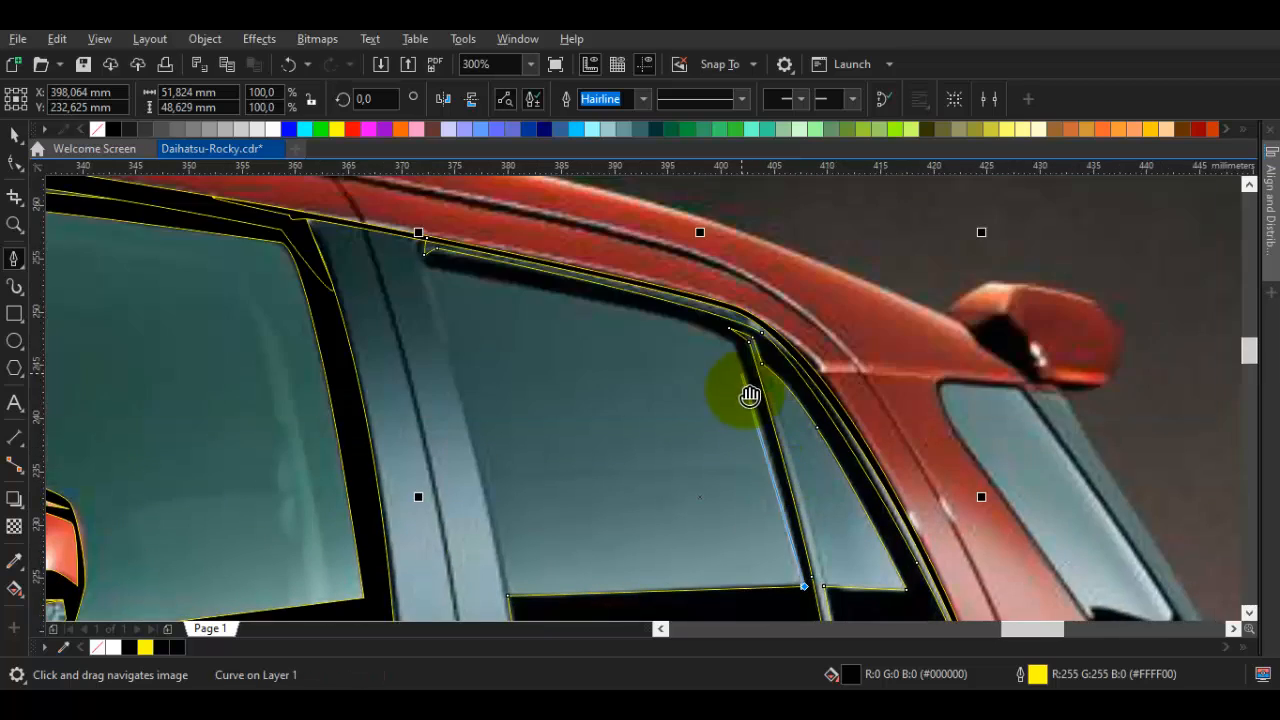
scroll(748, 392, "up", 1)
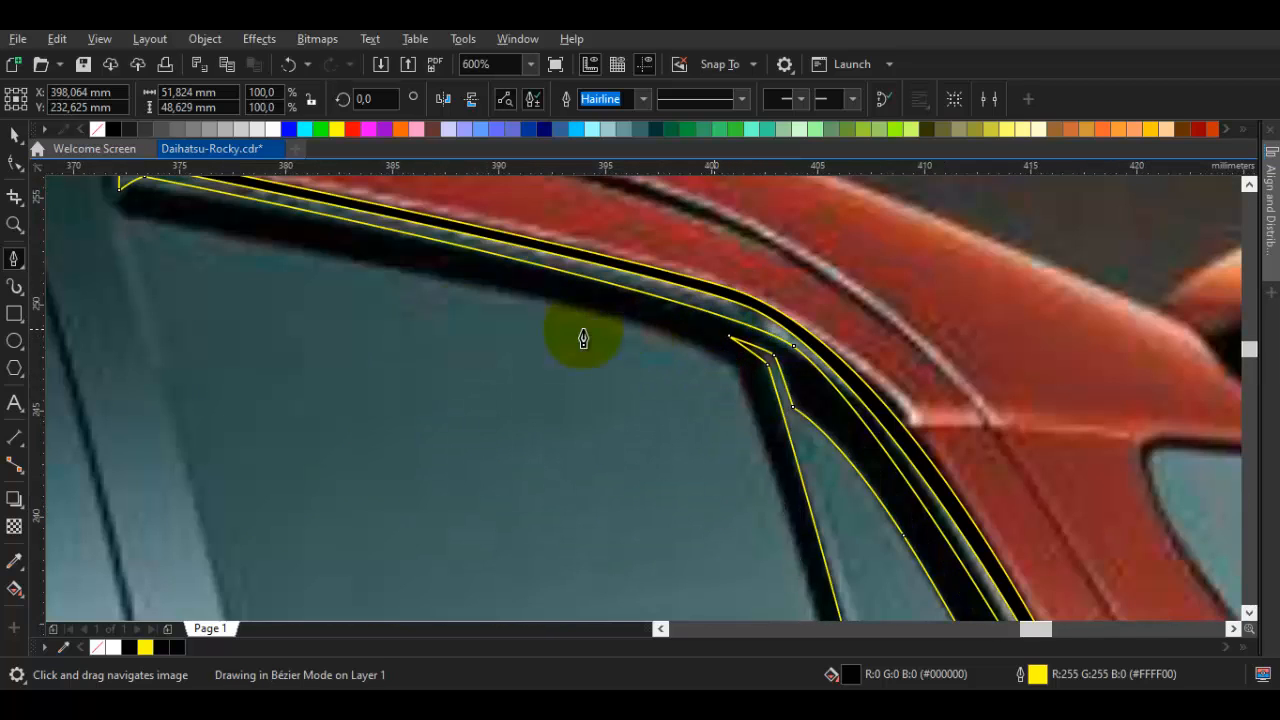
Trace the rear door glass's upper edge forward and close the window seal as a black shape about 52 mm wide
left_click_drag(440, 312, 551, 369)
left_click_drag(407, 307, 256, 269)
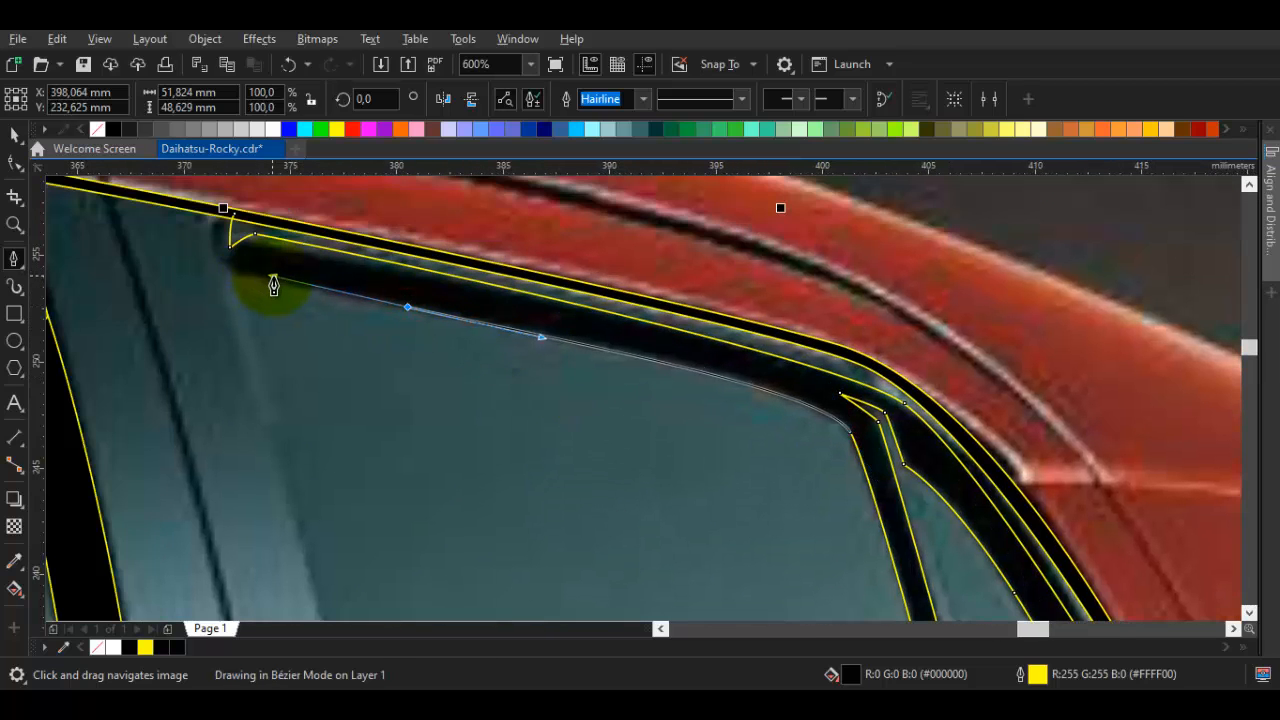
left_click(222, 274)
scroll(208, 219, "up", 1)
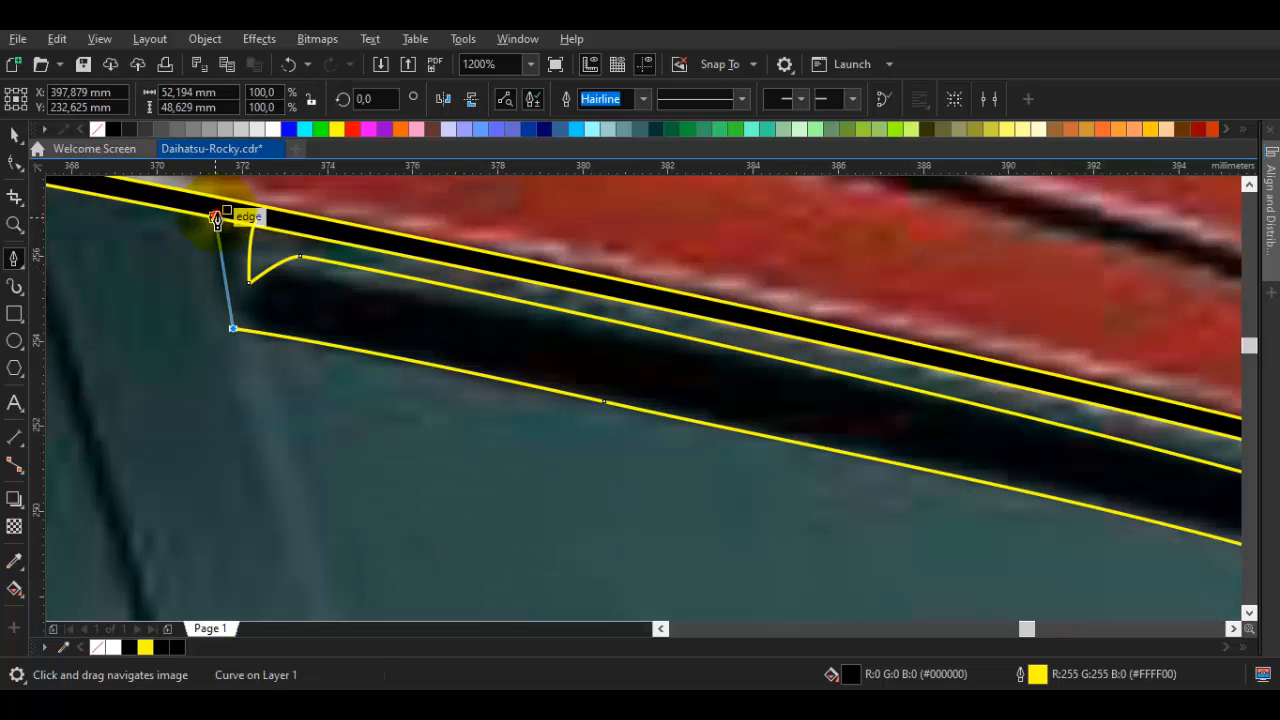
left_click(257, 215)
Start a Pen path at the seal's upper front end and trace the rear door window's front edge down into the black area
left_click(232, 244)
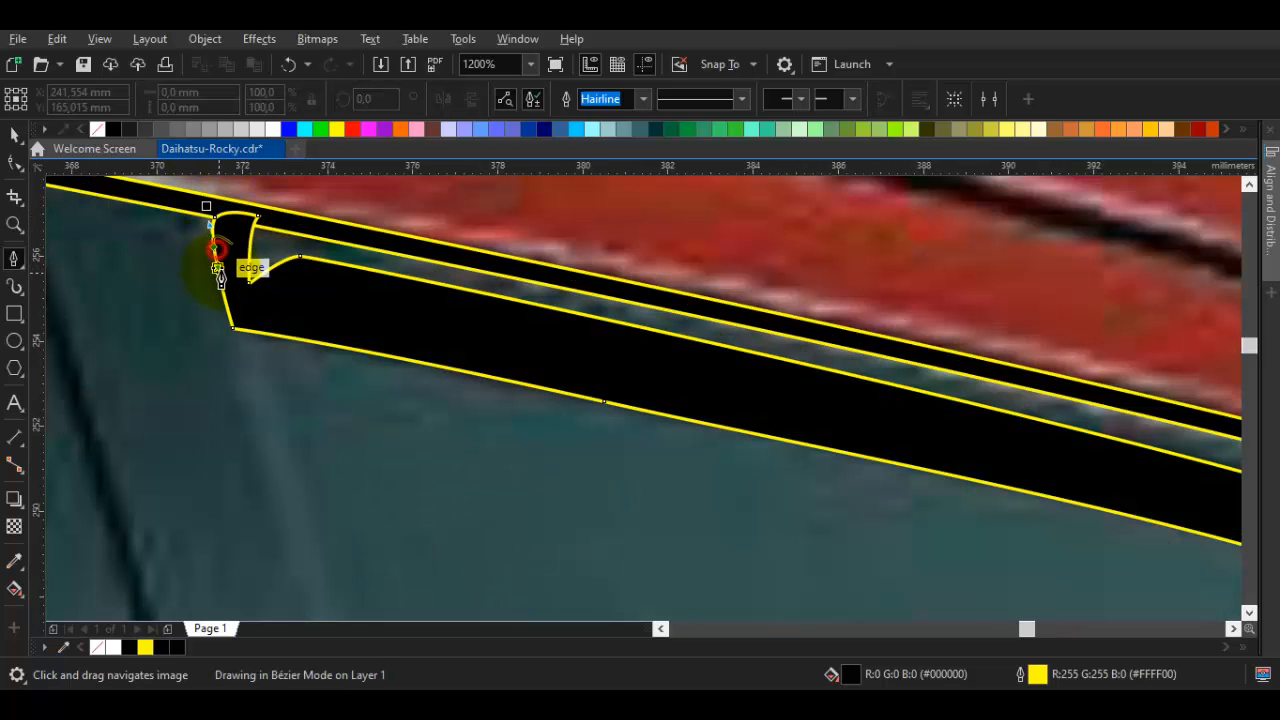
left_click_drag(217, 268, 218, 271)
scroll(306, 530, "down", 2)
left_click_drag(306, 532, 277, 392)
scroll(314, 406, "up", 1)
left_click(315, 406)
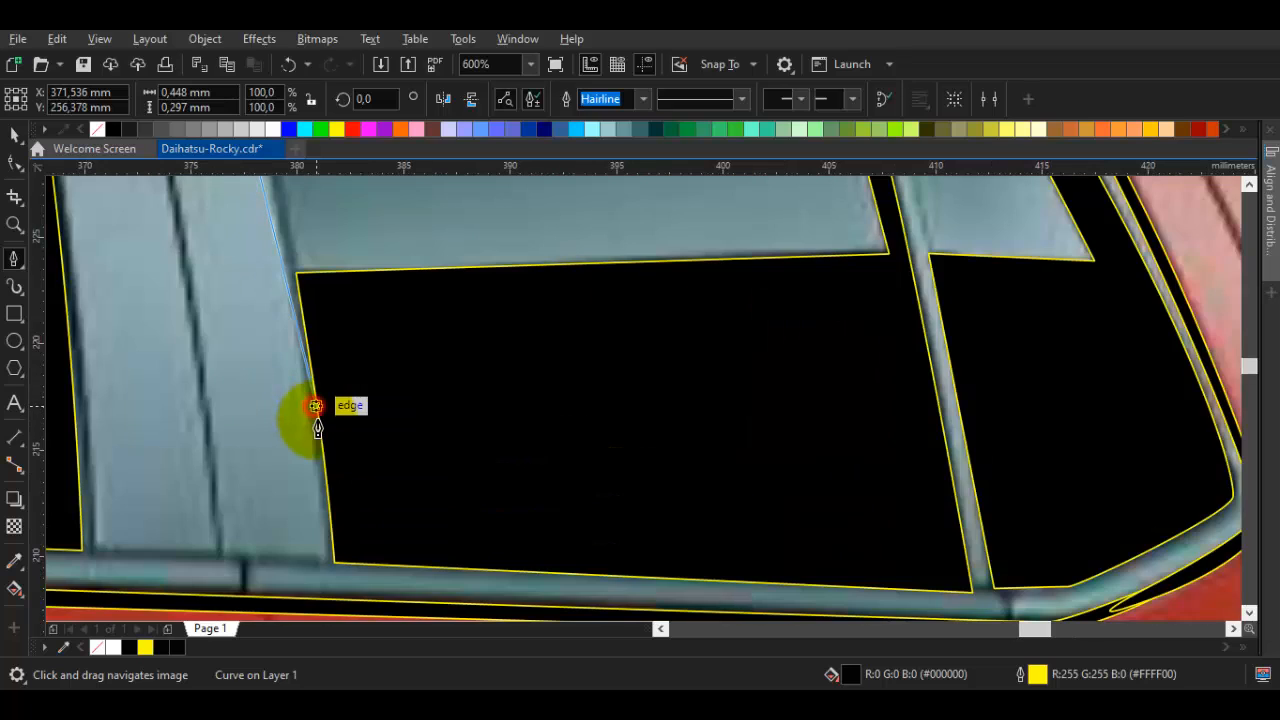
left_click(331, 528)
left_click_drag(332, 542, 332, 543)
Bring the path back up along the front edge of the glass and close it as a narrow black strip about 44 mm high
left_click(383, 508)
left_click_drag(296, 278, 249, 488)
scroll(231, 208, "down", 1)
scroll(192, 266, "up", 2)
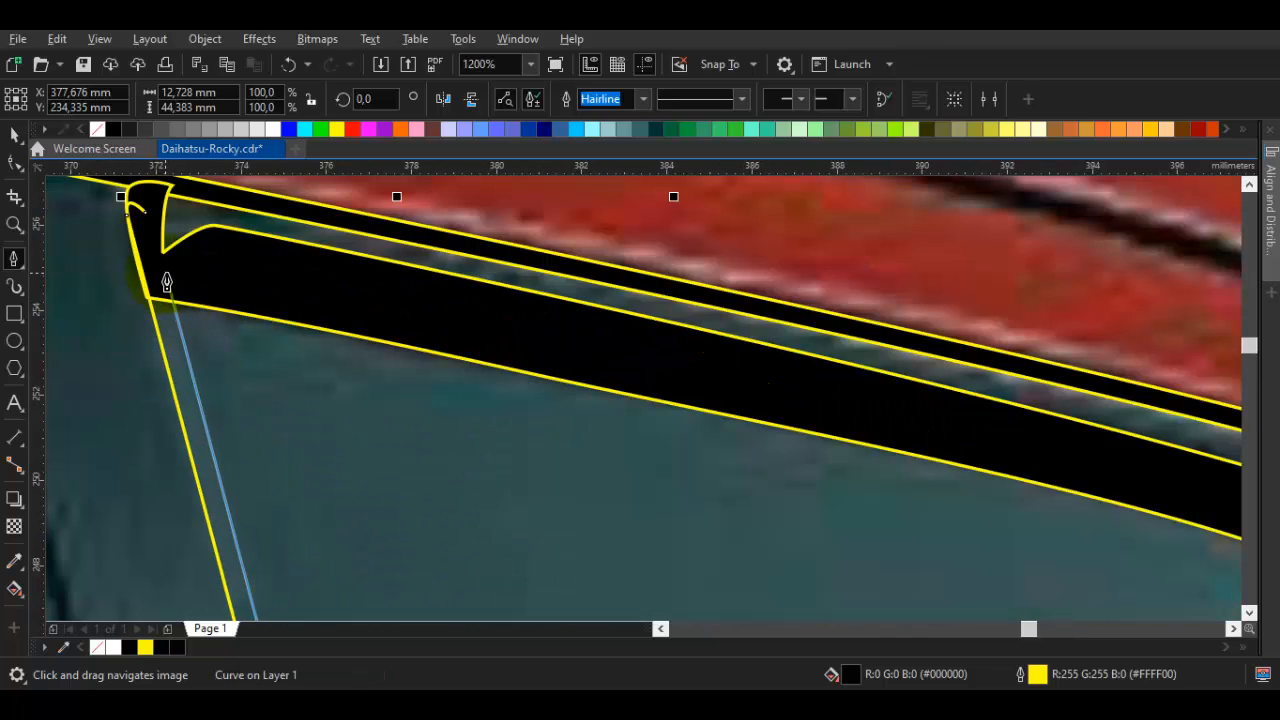
left_click(177, 300)
Move the window seal shape's lower front node onto the inner edge of the narrow vertical strip
key("space")
left_click(260, 303)
key("F10")
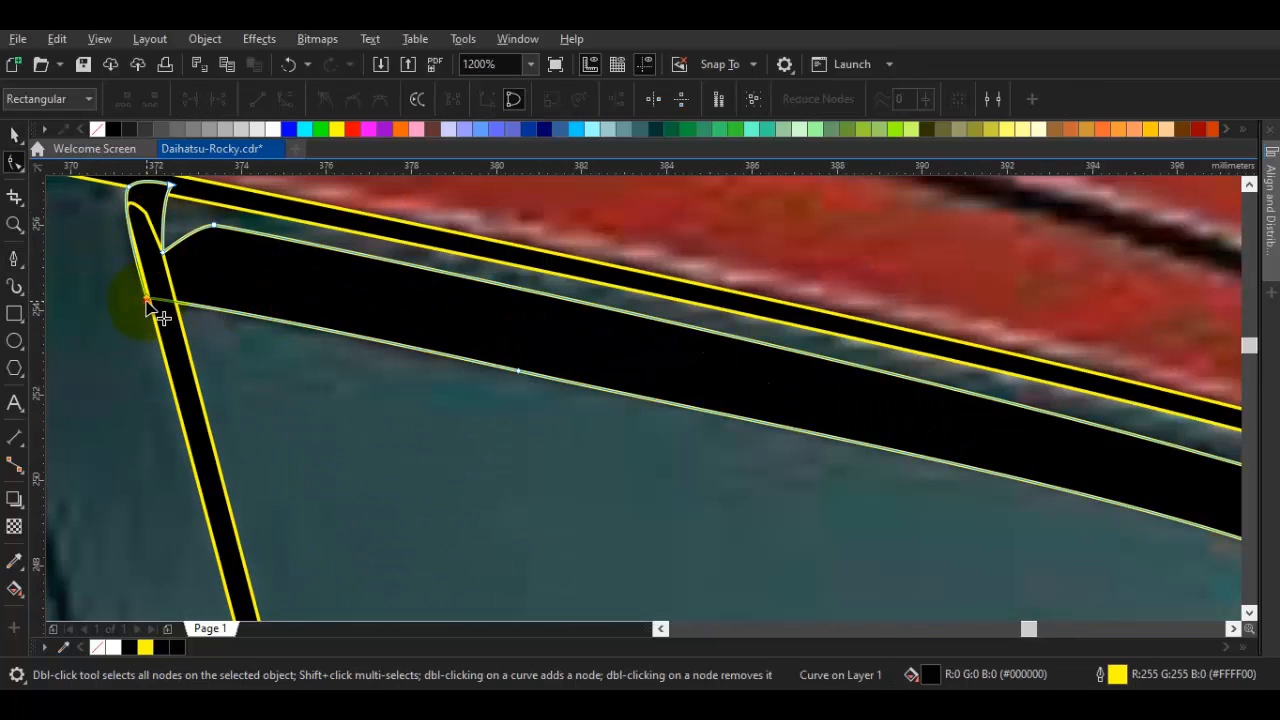
left_click(149, 299)
key("Escape")
key("space")
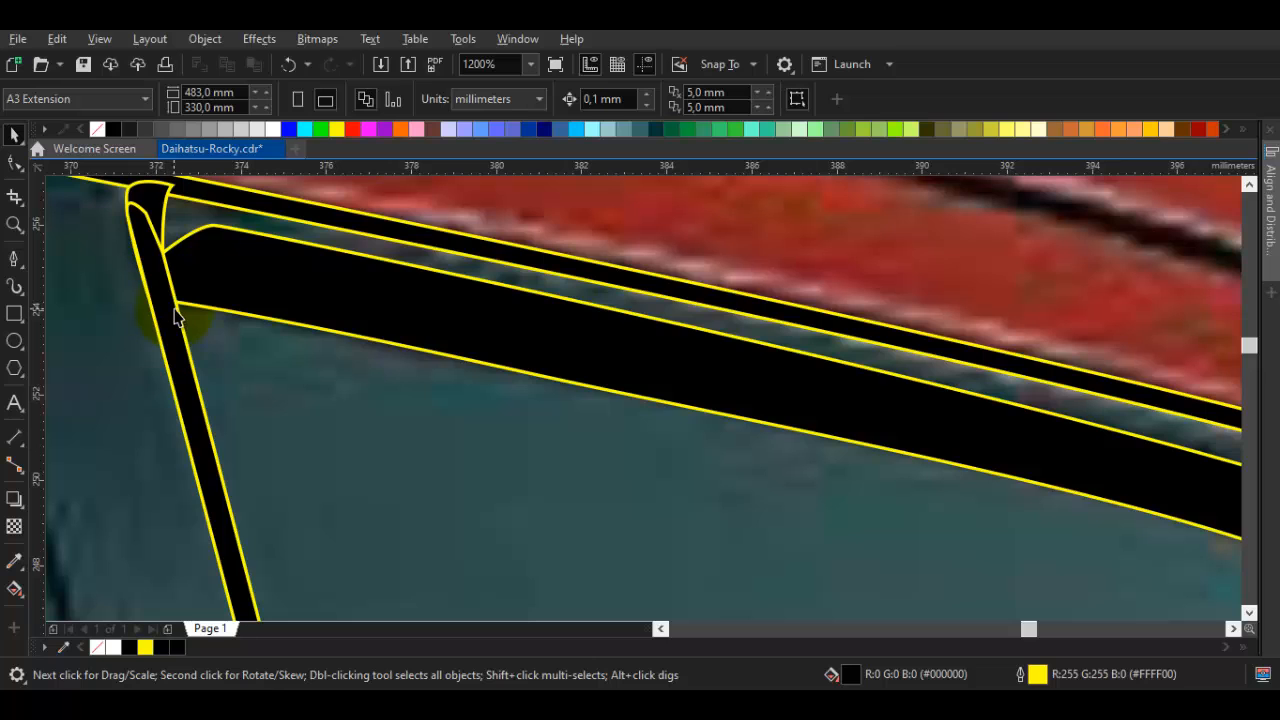
Draw a thin closed black shape about 39 mm long across the base of the pillar between the front and rear door windows
scroll(198, 314, "down", 1)
key("space")
scroll(223, 346, "down", 1)
left_click_drag(225, 347, 506, 340)
scroll(506, 340, "down", 1)
left_click_drag(523, 565, 463, 425)
scroll(463, 425, "up", 1)
scroll(363, 375, "up", 1)
key("p")
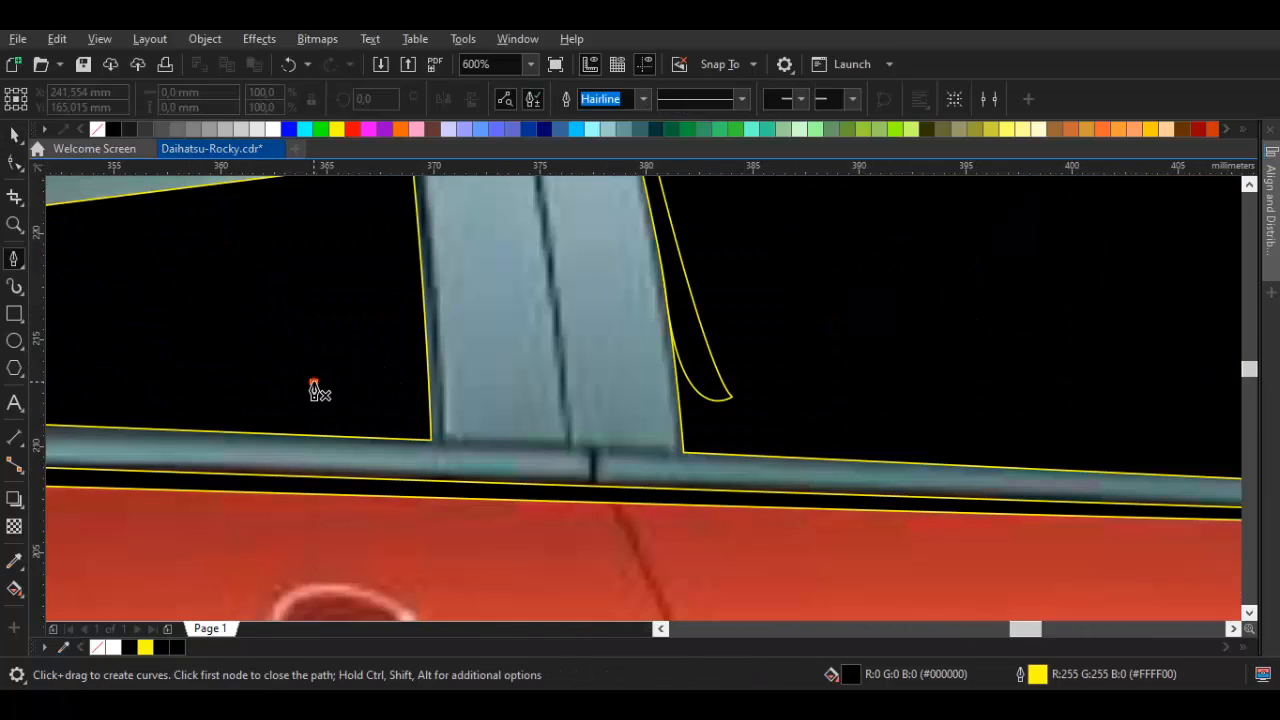
left_click(413, 437)
left_click(997, 443)
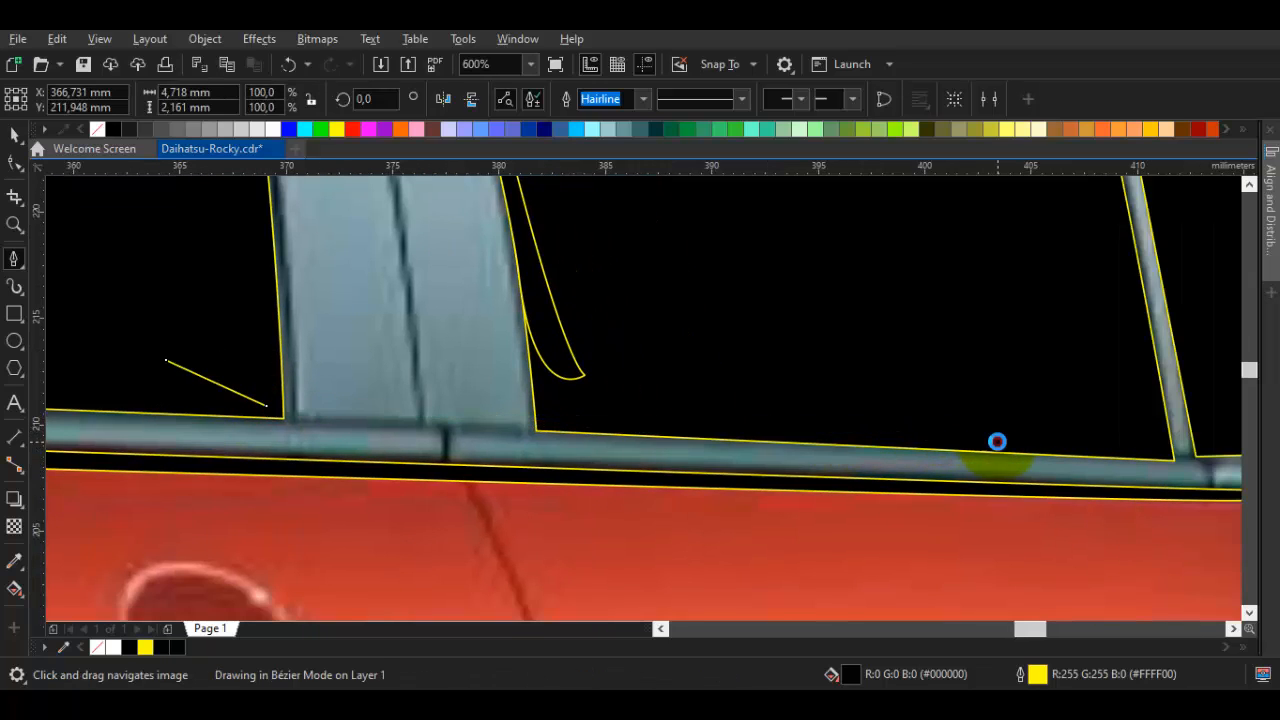
left_click(535, 430)
left_click(163, 413)
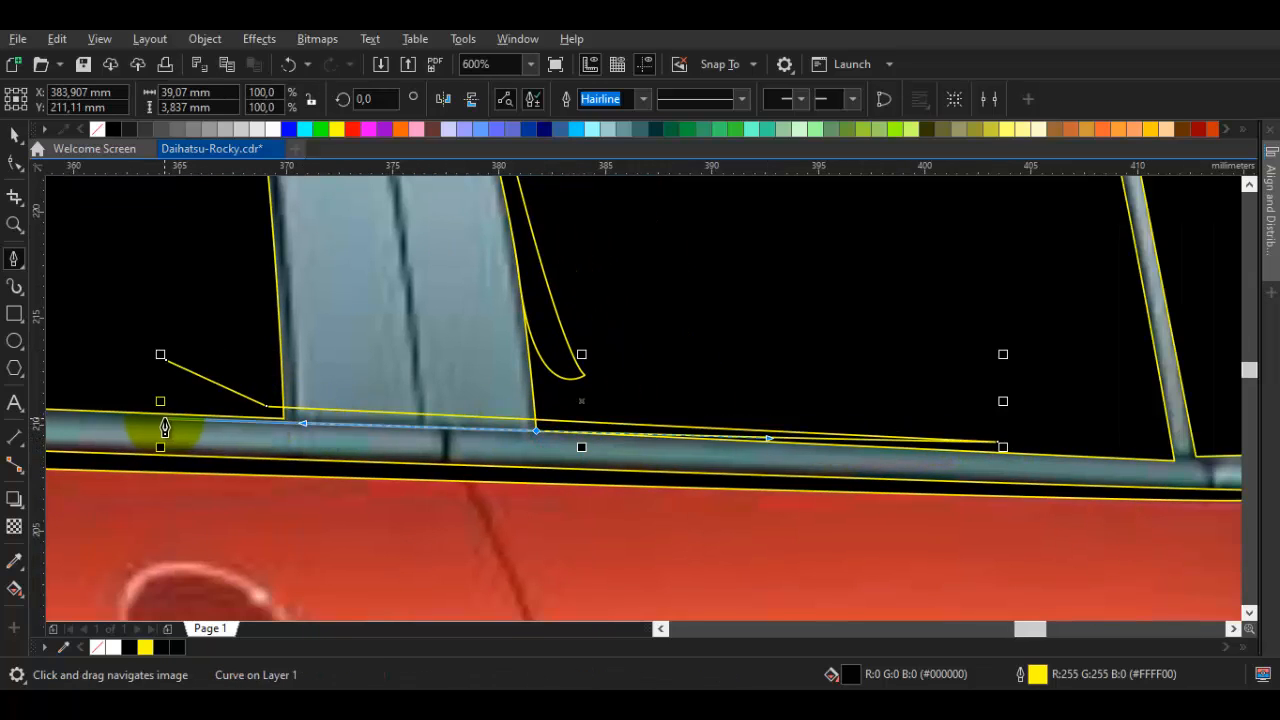
left_click(165, 361)
scroll(496, 376, "down", 2)
key("space")
key("Escape")
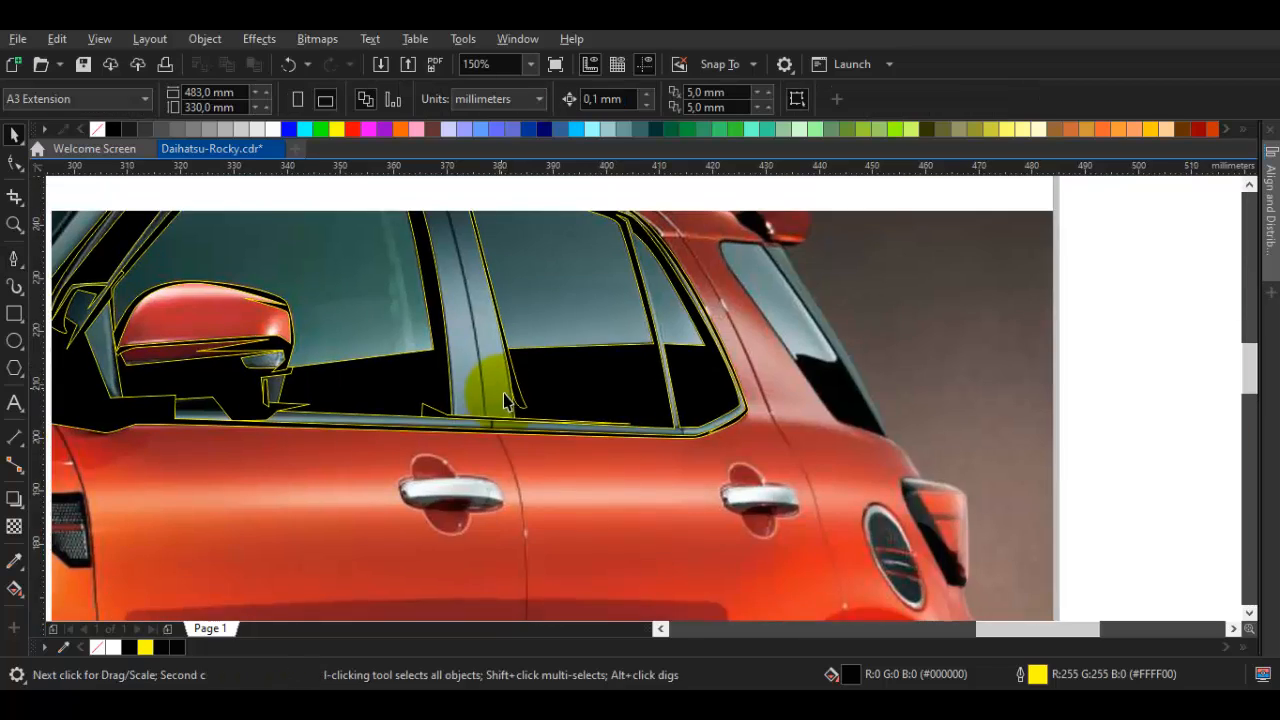
Start a Pen path at the windshield pillar's upper end and curve it around the front of the dark roof seam
left_click_drag(658, 333, 646, 371)
scroll(491, 491, "up", 5)
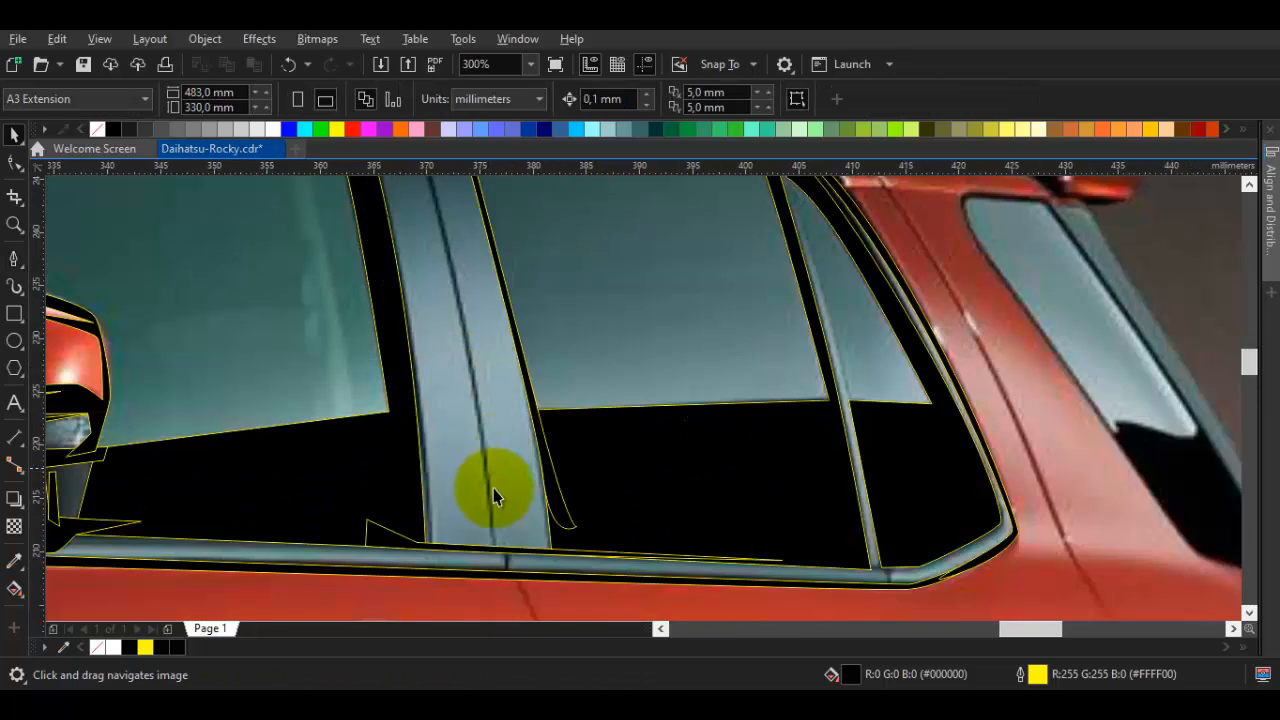
scroll(665, 500, "down", 4)
key("h")
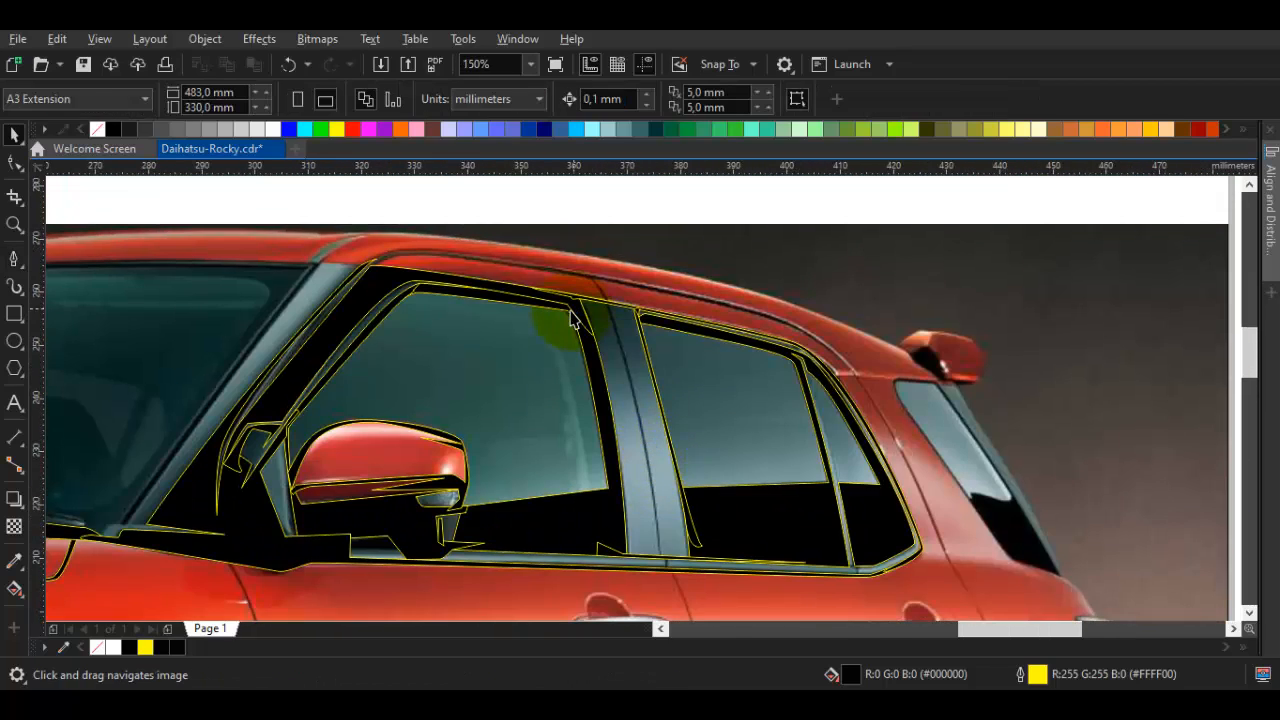
scroll(551, 300, "up", 2)
left_click_drag(582, 301, 600, 331)
scroll(190, 249, "up", 1)
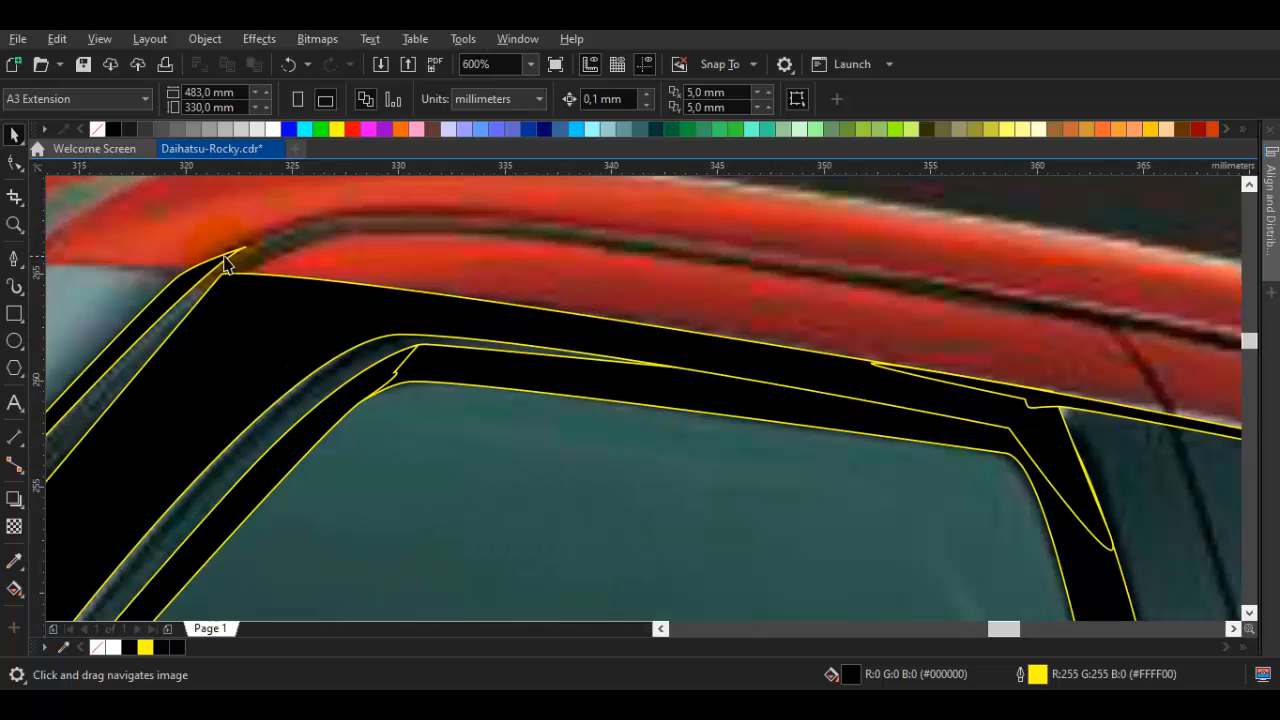
key("space")
left_click(249, 322)
left_click(249, 279)
left_click_drag(375, 238, 449, 224)
Extend the path along the roof seam's lower edge above both doors and down the body seam behind the quarter window
left_click_drag(912, 317, 693, 293)
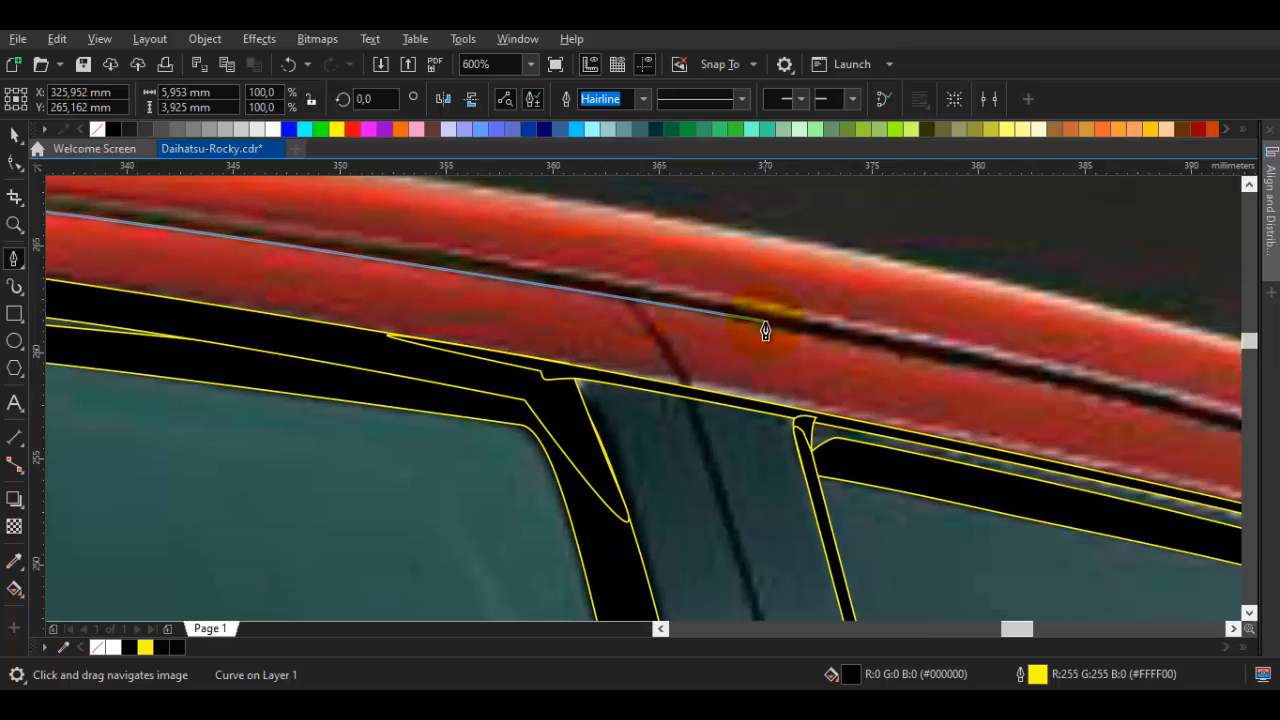
left_click_drag(770, 325, 1134, 385)
left_click_drag(1215, 414, 653, 263)
mouse_move(934, 386)
left_mouse_down()
mouse_move(994, 441)
mouse_move(1012, 431)
mouse_move(818, 295)
left_mouse_up()
scroll(926, 418, "down", 1)
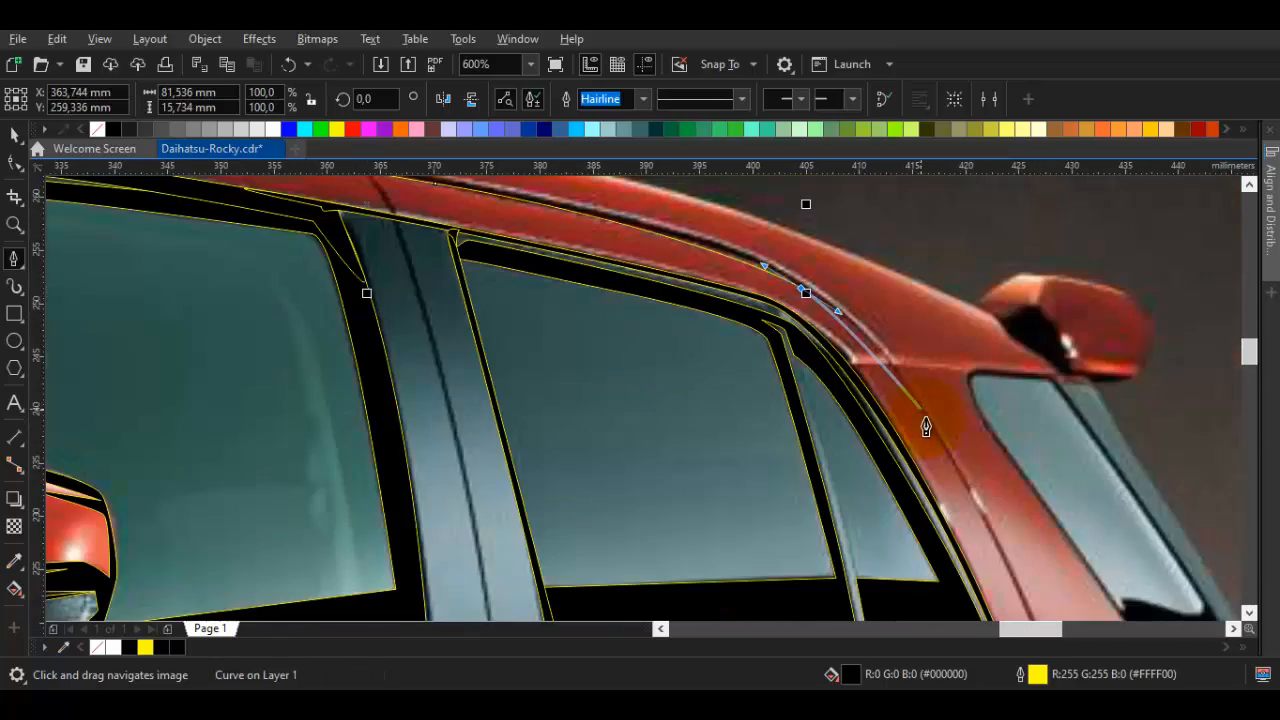
left_click_drag(968, 486, 980, 509)
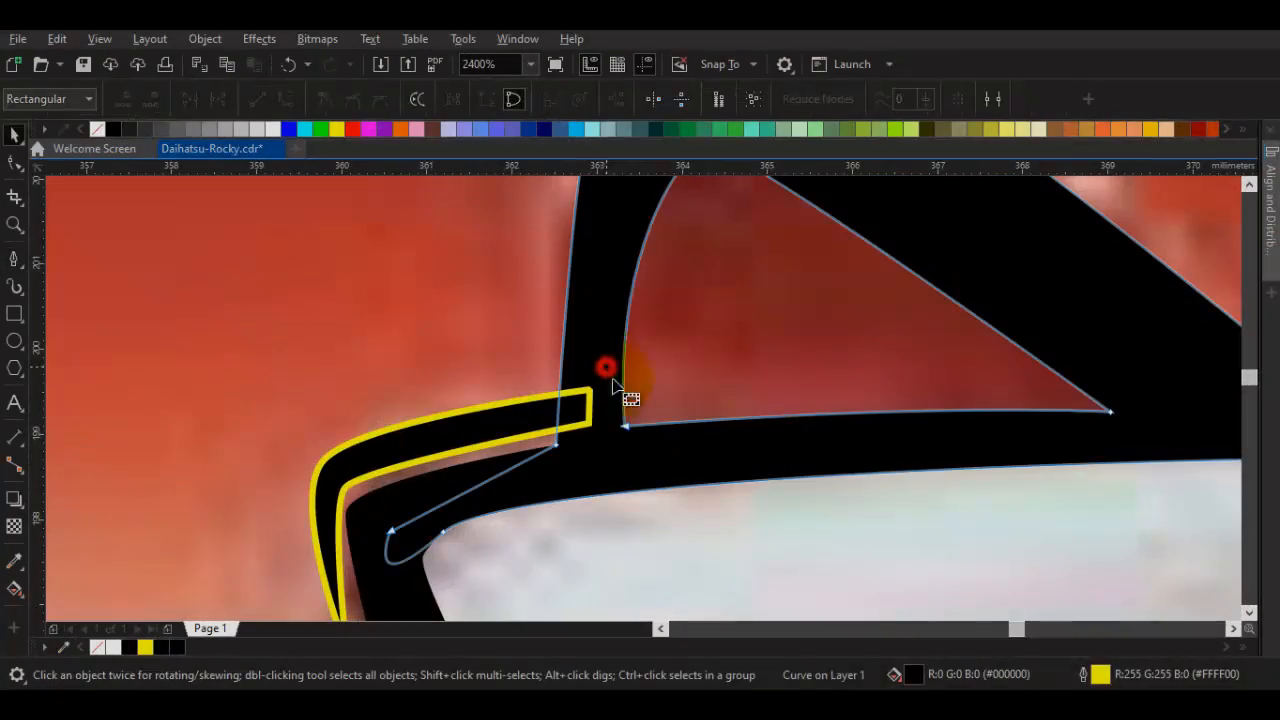
Raise the lower front node of the upper cutout in the front door handle's shape and reshape the cutout's bottom curve
double_click(606, 367)
left_click_drag(625, 426, 629, 390)
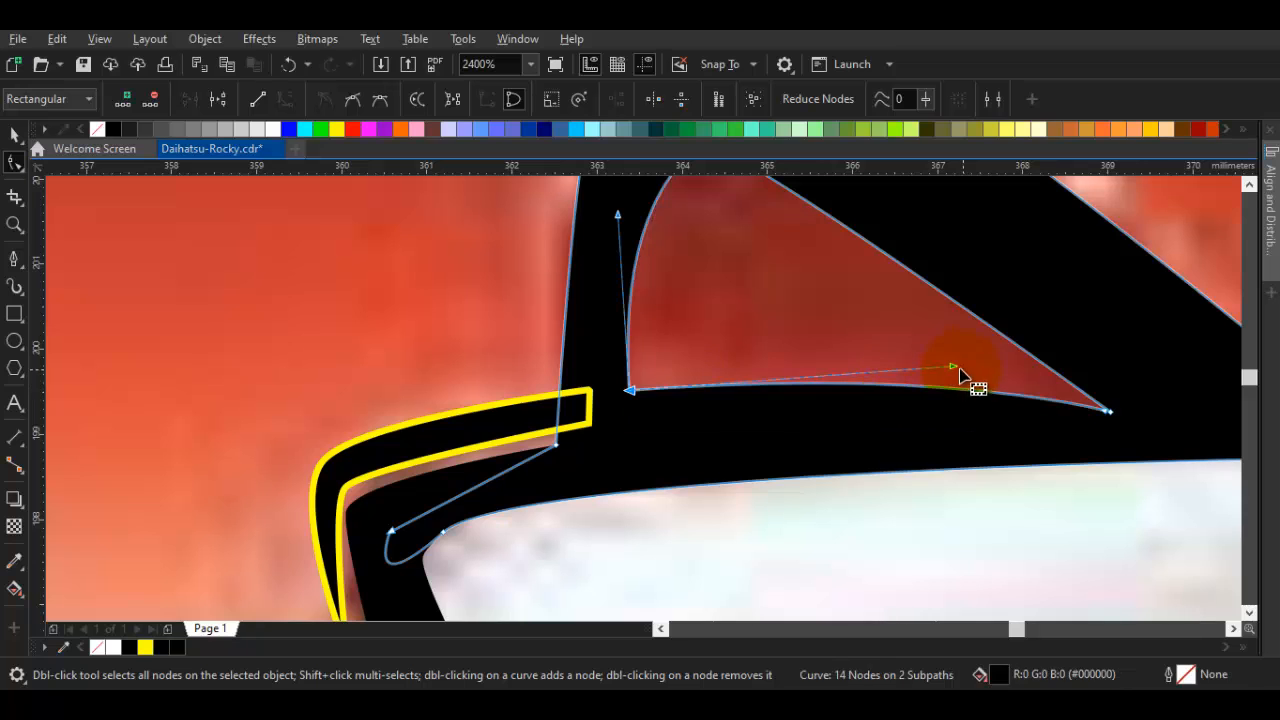
left_click_drag(952, 369, 702, 355)
Select all objects and remove their outlines
key("space")
left_click(104, 253)
key("ctrl+a")
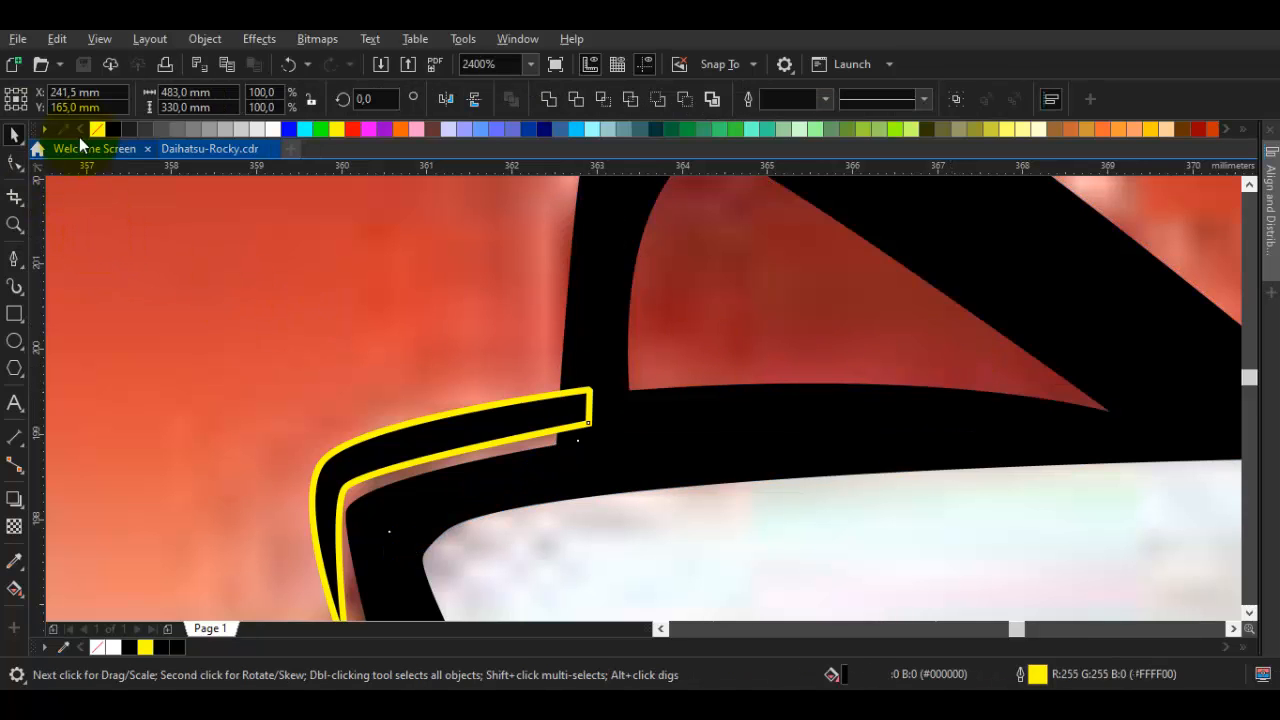
right_click(97, 130)
scroll(700, 447, "down", 4)
key("Escape")
scroll(845, 484, "down", 2)
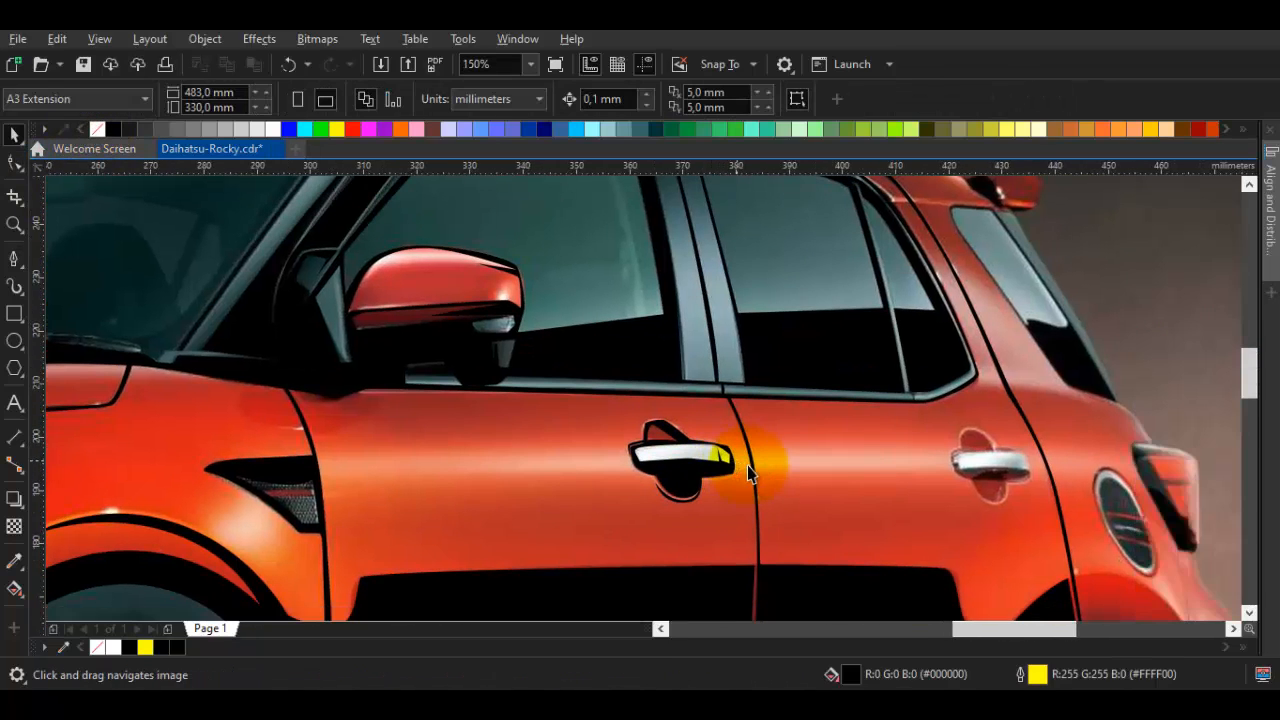
Select the four shapes of the front door handle and place a copy of them over the rear door handle
left_click_drag(721, 450, 660, 455)
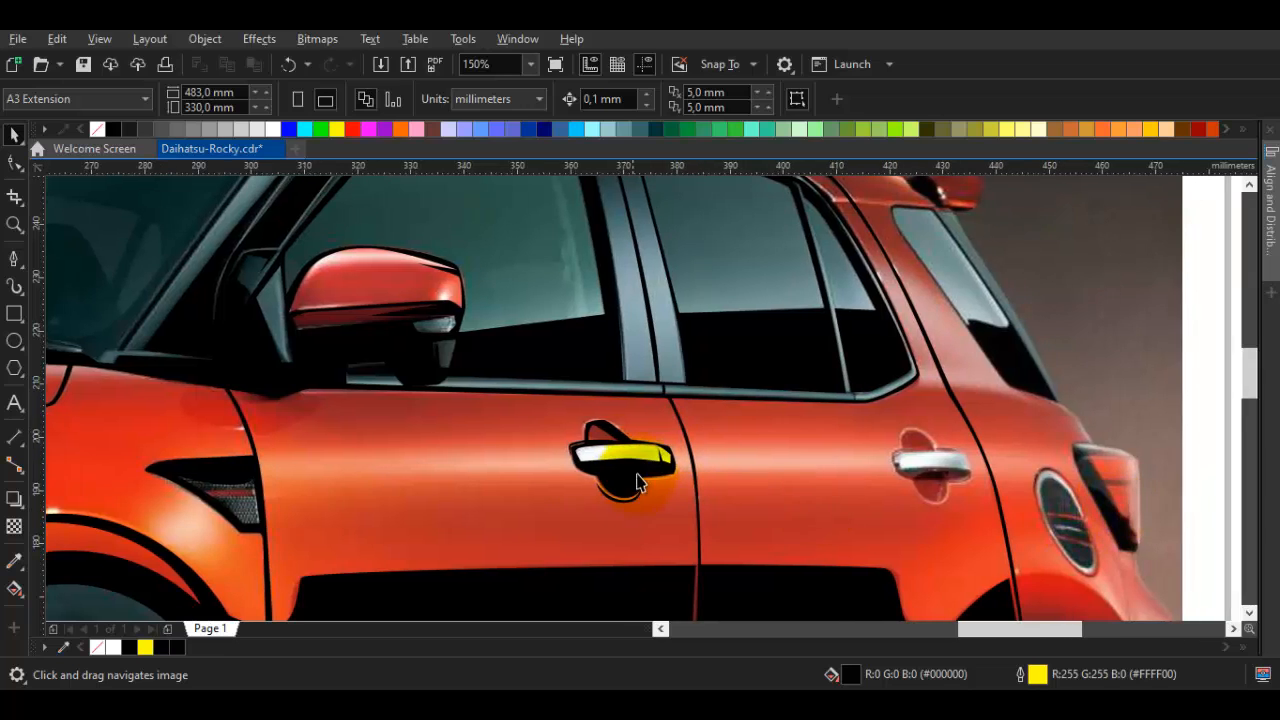
scroll(638, 473, "up", 3)
left_click(638, 473)
scroll(638, 475, "down", 1)
key("F10")
left_click(580, 570, "shift")
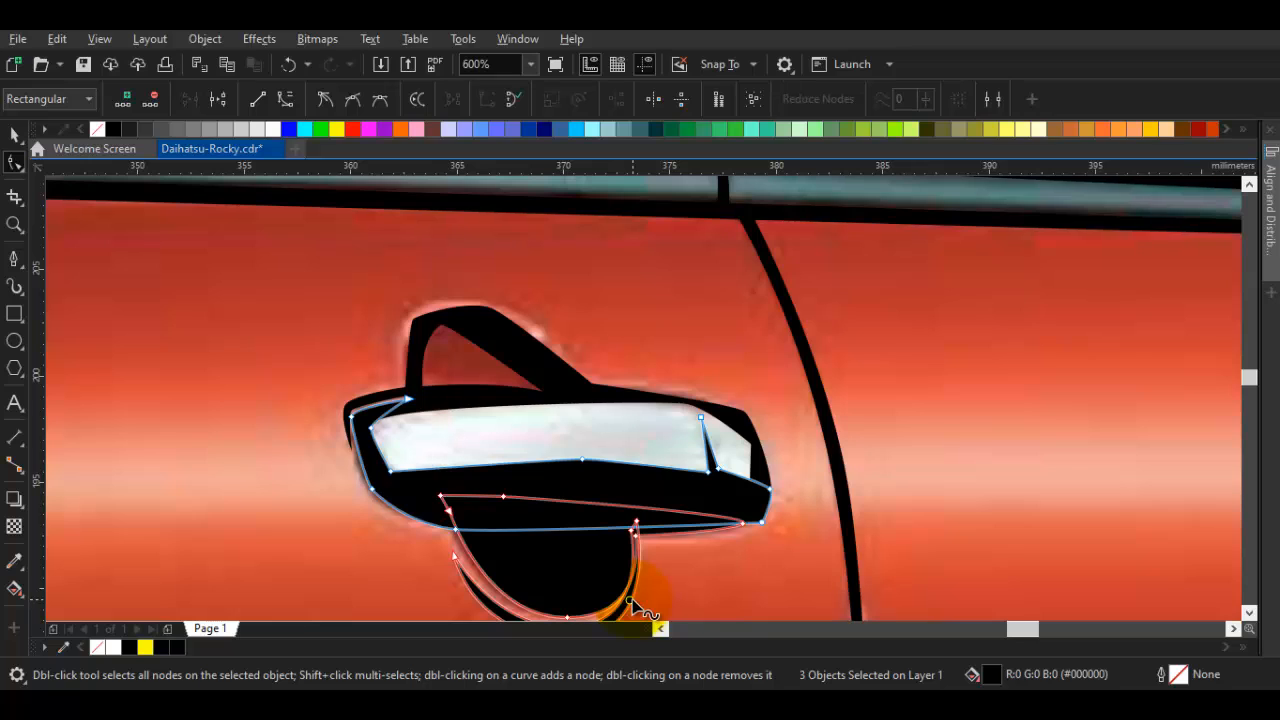
left_click(751, 450, "shift")
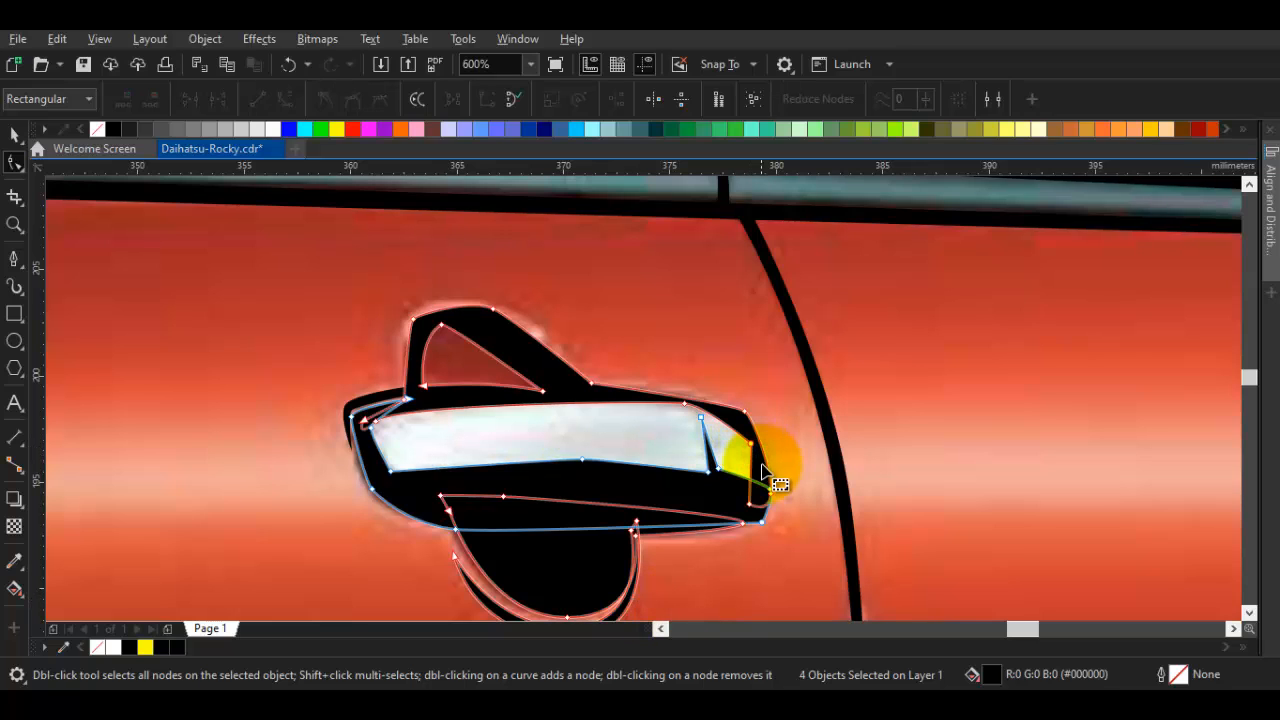
scroll(540, 381, "down", 1)
key("space")
left_click_drag(560, 451, 852, 442)
right_click(989, 451)
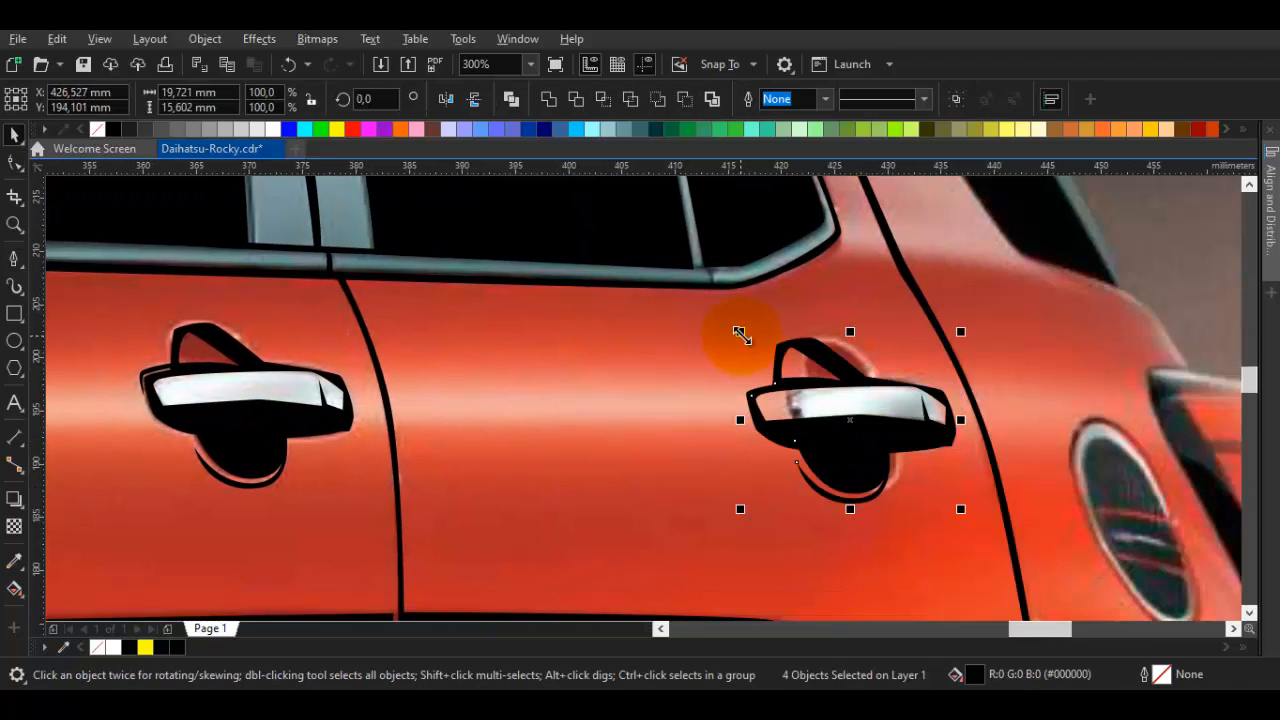
Scale the copied handle down to about 16.8 × 13.3 mm and align it with the rear handle in the photo
left_click_drag(740, 332, 774, 359)
scroll(840, 394, "up", 1)
left_click_drag(846, 410, 843, 368)
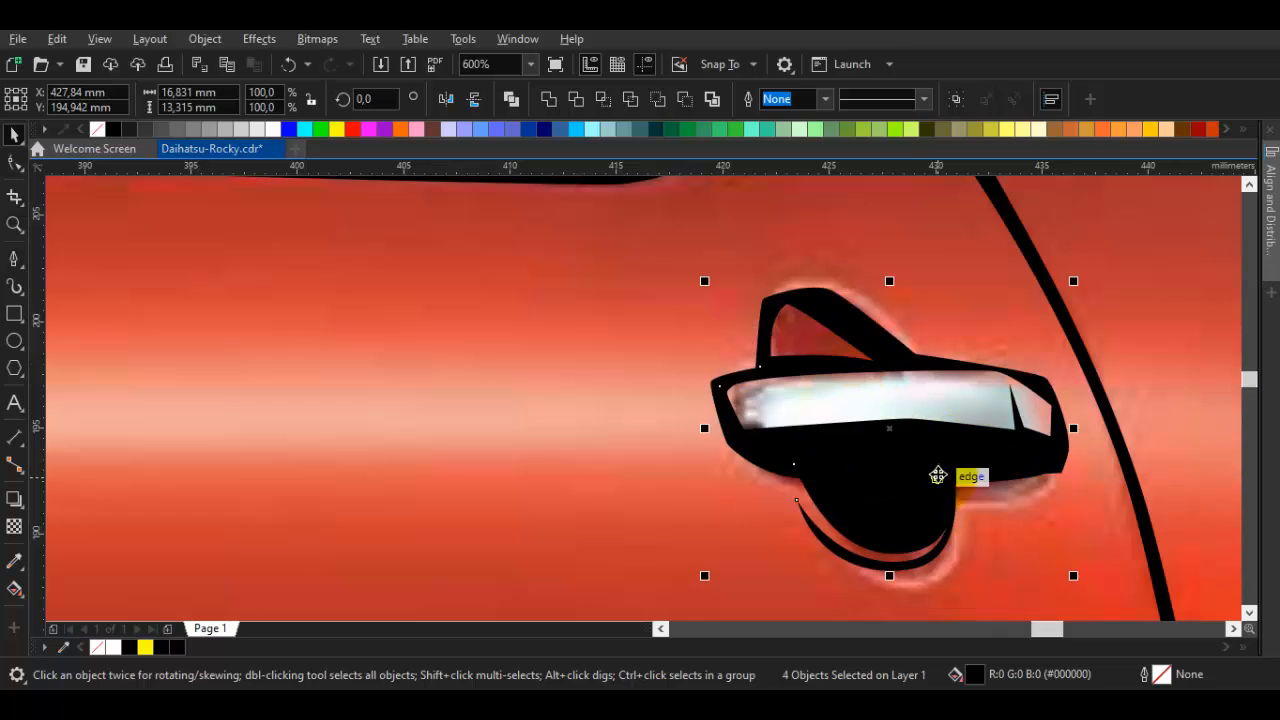
Rotate the copied handle to about 356.7° and nudge it to fit the rear handle's tilt
left_click(938, 479)
left_click_drag(1088, 283, 1098, 297)
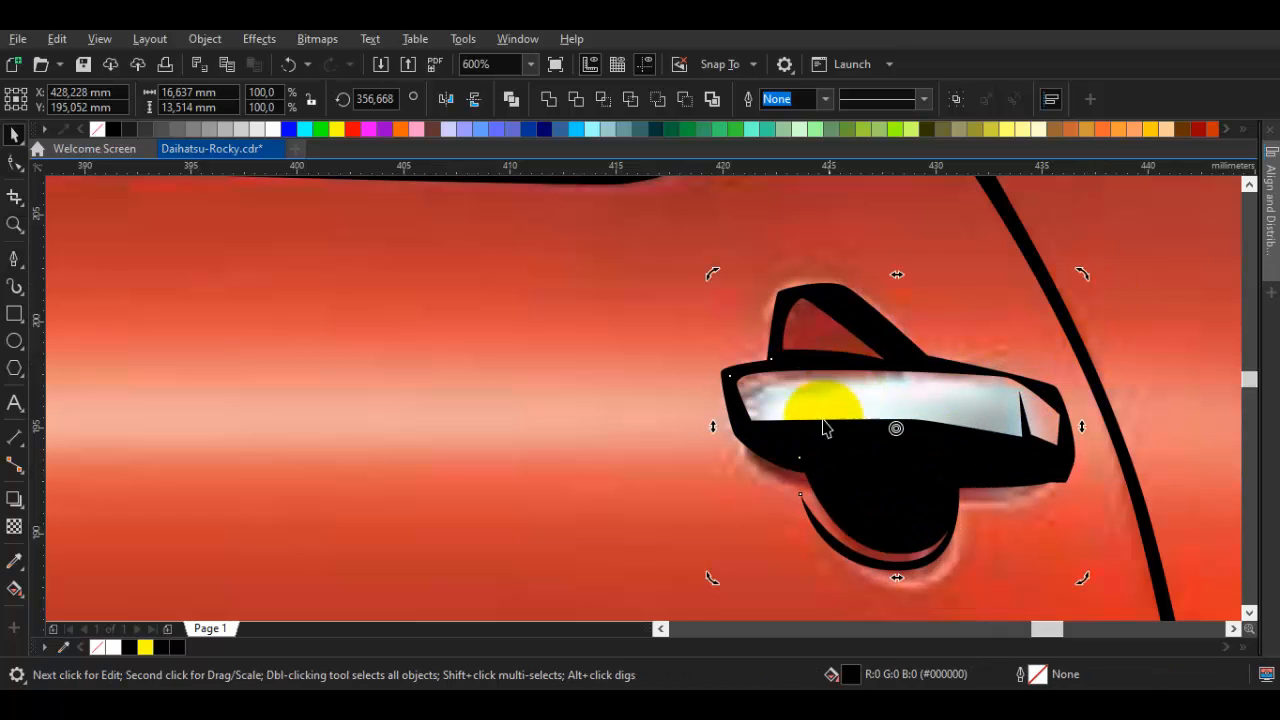
left_click_drag(716, 427, 868, 434)
scroll(861, 455, "up", 1)
left_click(860, 446)
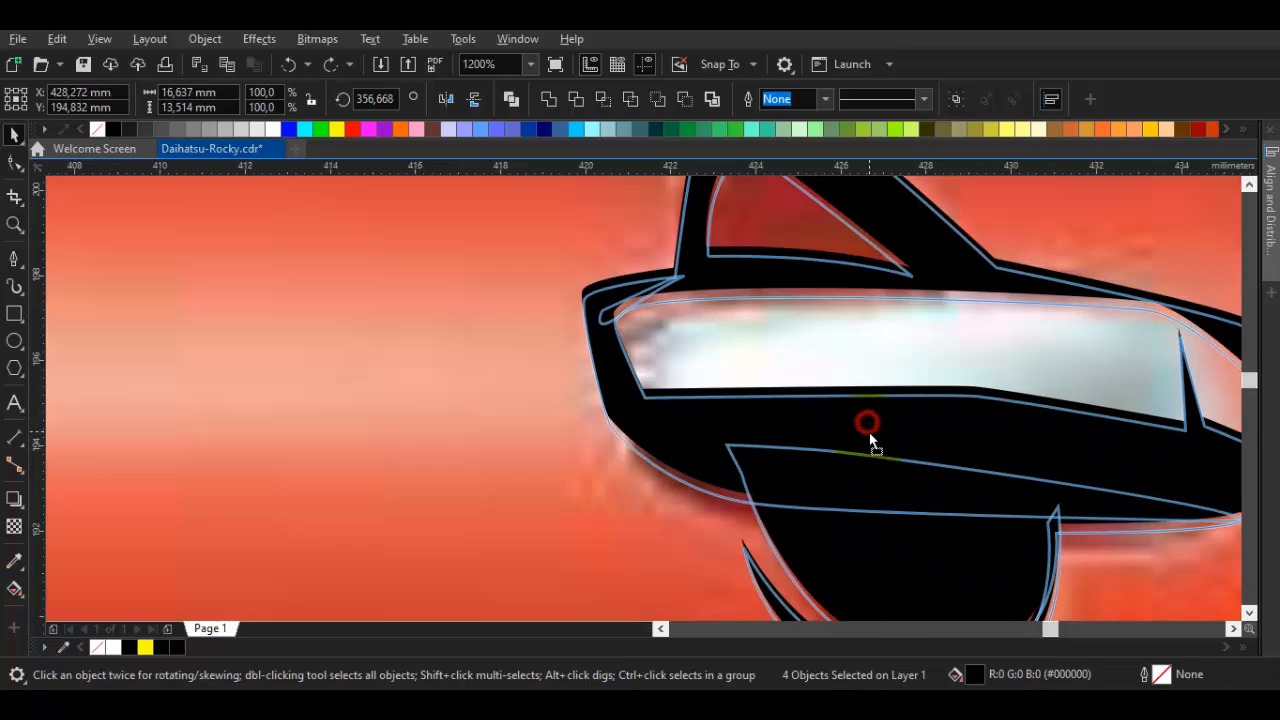
scroll(860, 444, "down", 1)
scroll(849, 441, "down", 4)
Start a Pen path on the fuel lid's oval and trace the two narrow slits with the edge between them
key("F5")
scroll(878, 450, "up", 3)
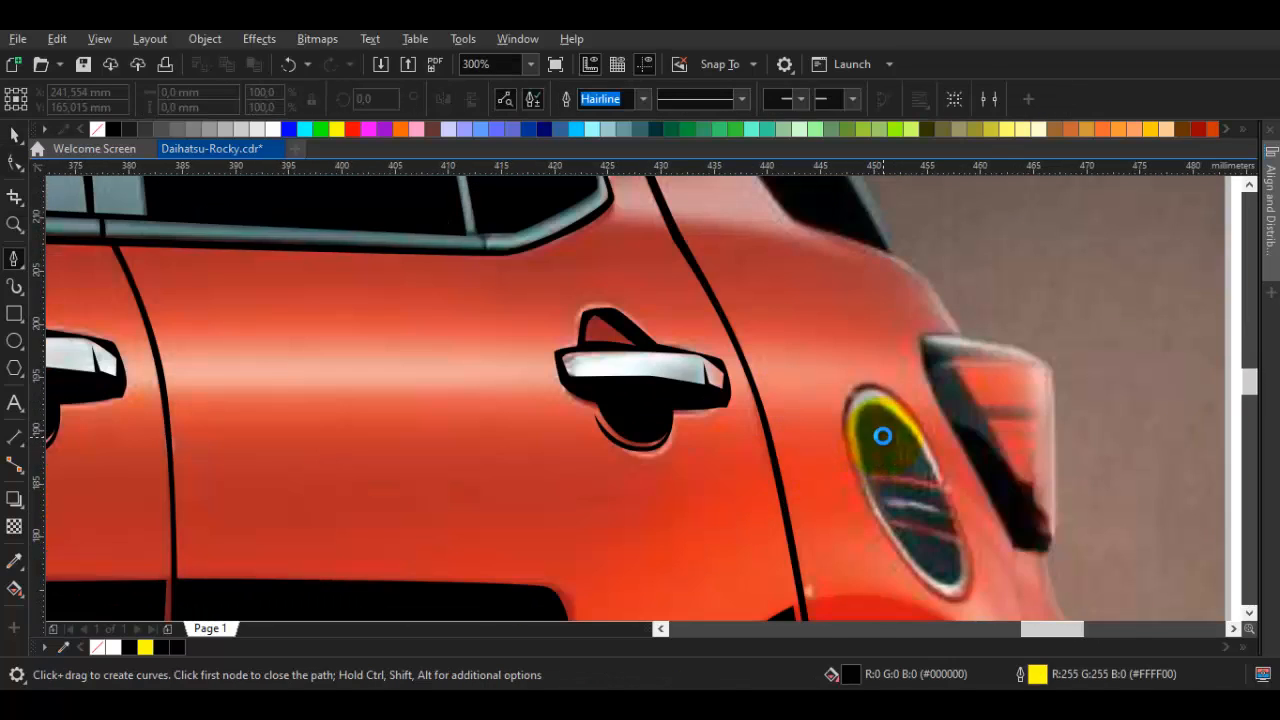
scroll(834, 474, "up", 1)
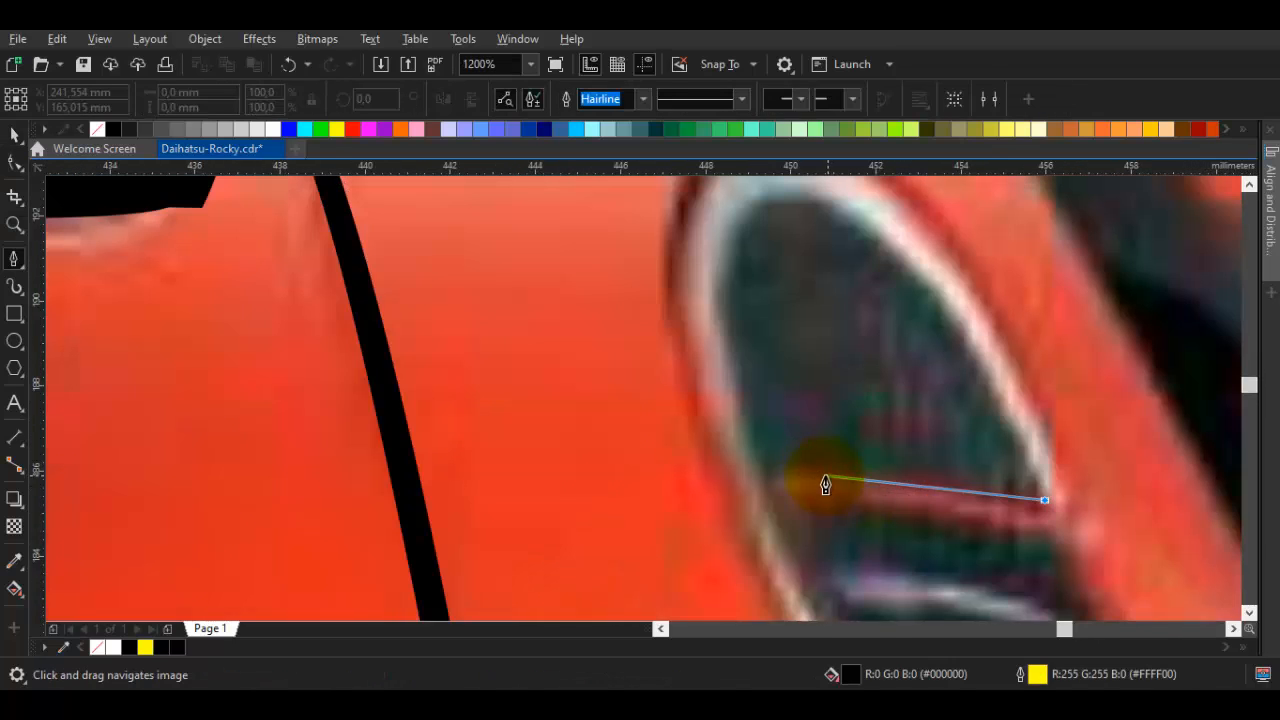
left_click(812, 476)
double_click(792, 490)
left_click_drag(1066, 515, 906, 418)
left_click(884, 428)
left_click_drag(955, 605, 933, 459)
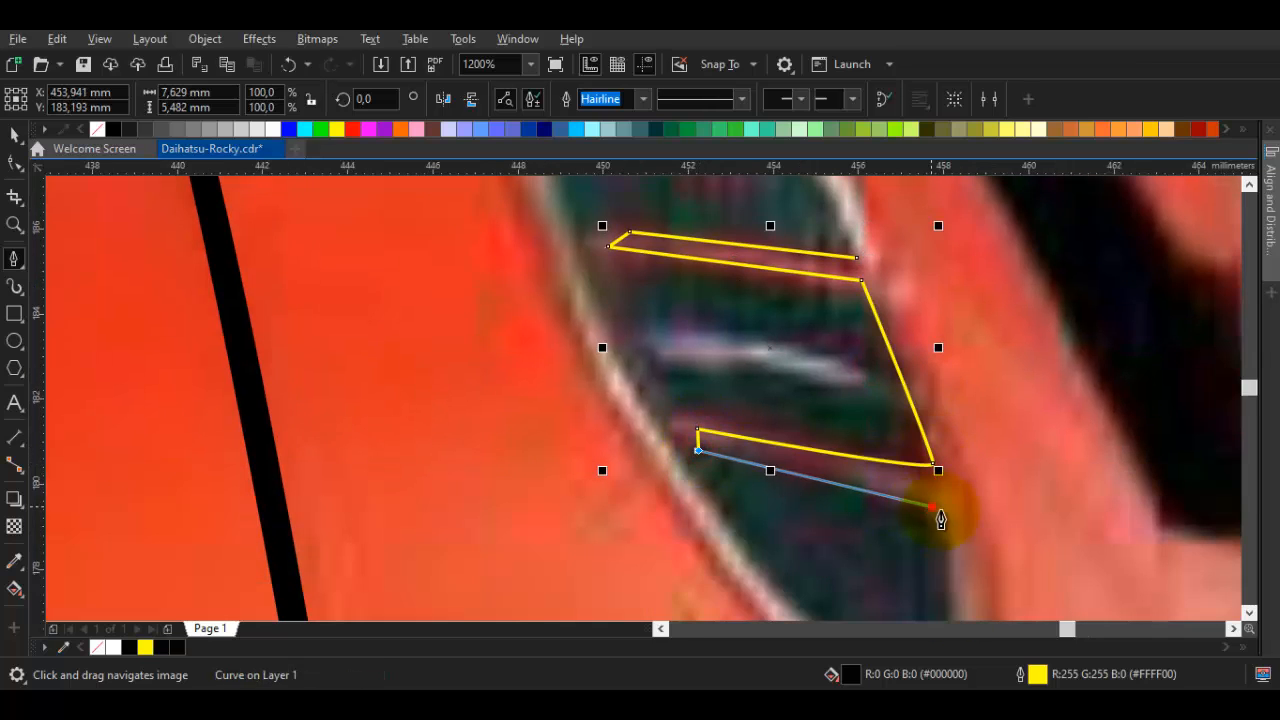
left_click(933, 507)
Curve the path around the bottom of the oval, up its front side and over the top, closing the inner shape
left_click_drag(943, 614, 933, 445)
left_click_drag(898, 495, 830, 508)
left_click_drag(690, 290, 716, 514)
left_click_drag(679, 442, 599, 428)
scroll(591, 305, "down", 1)
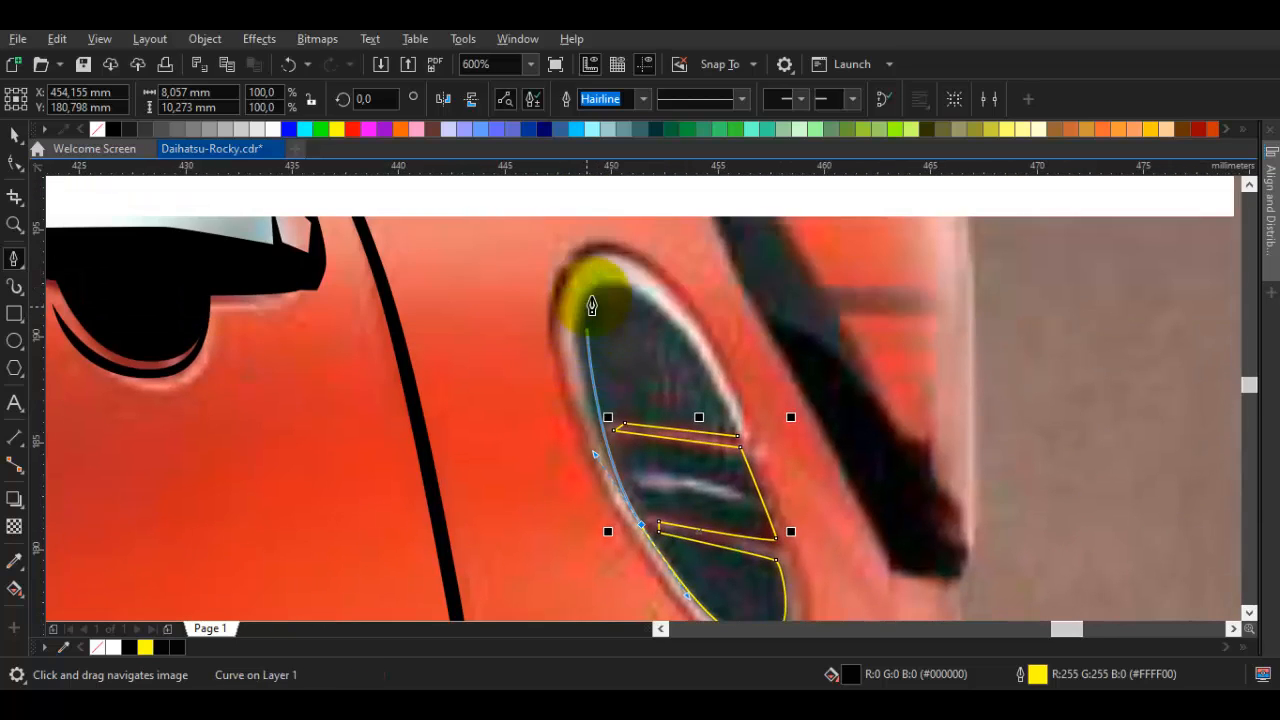
left_click_drag(611, 287, 676, 286)
left_click(745, 435)
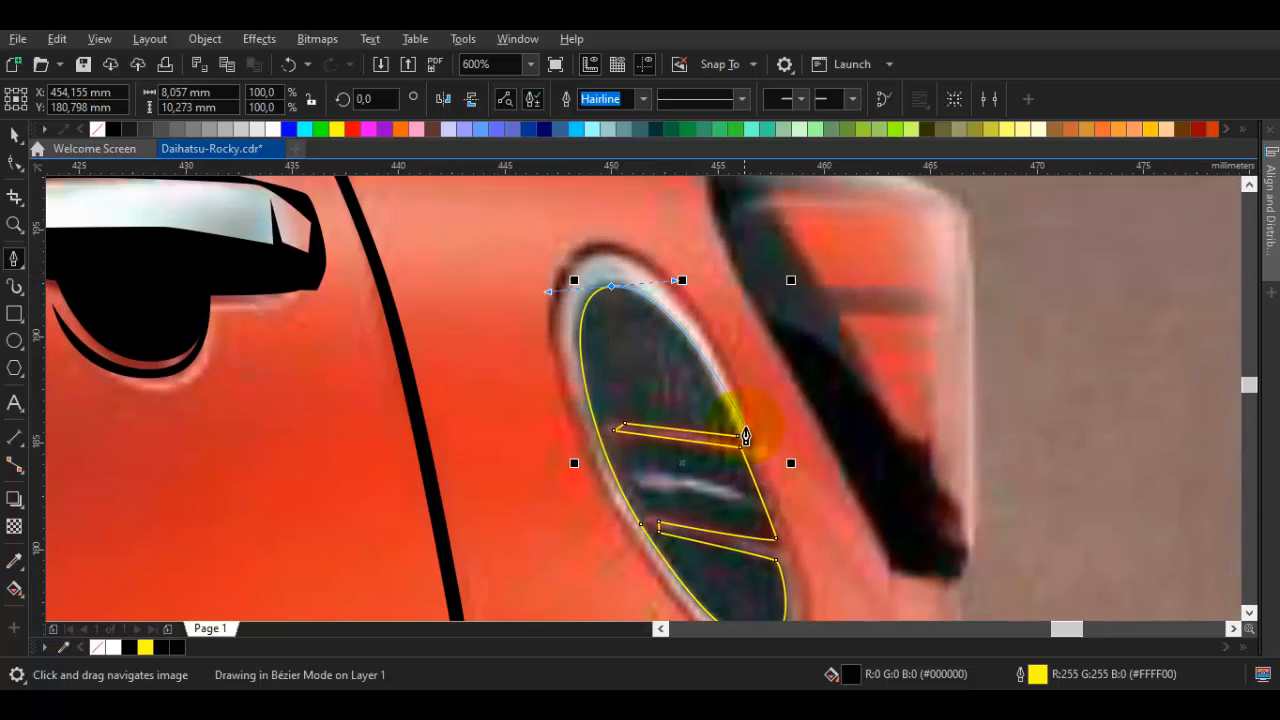
scroll(743, 420, "up", 1)
scroll(780, 477, "down", 2)
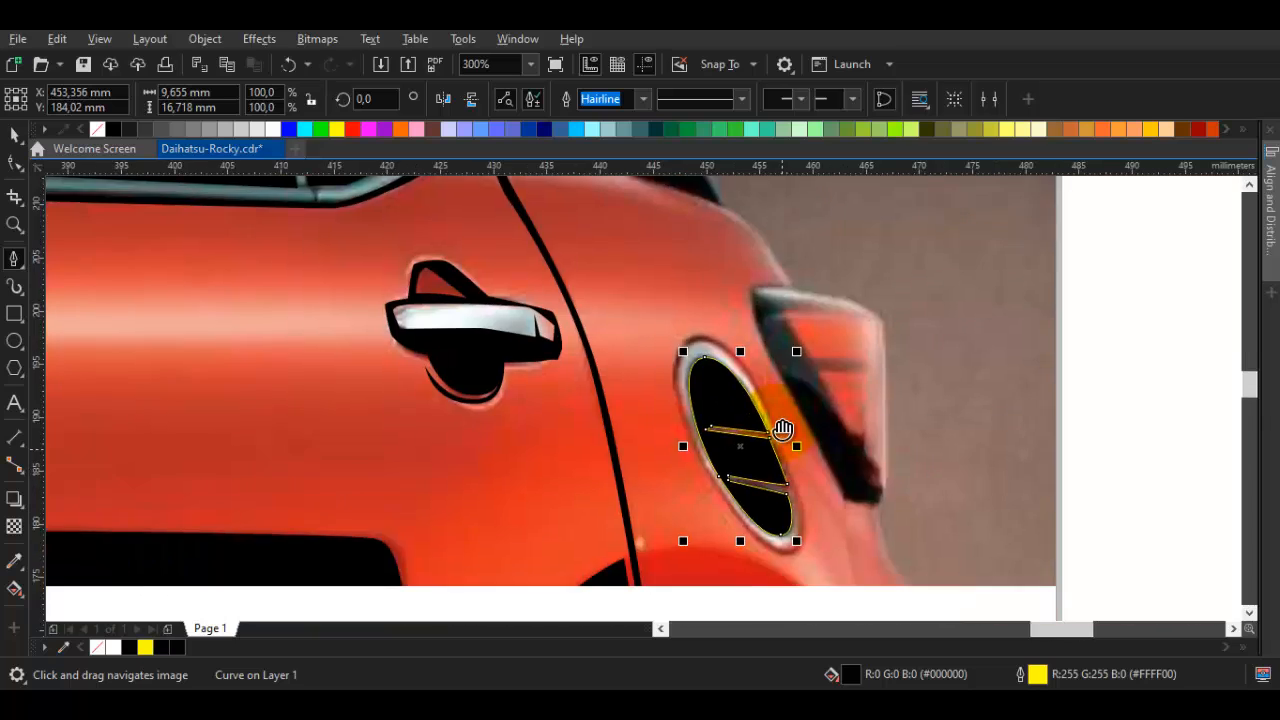
Trace the fuel lid's outer oval with a closed Pen path around the inner shape
scroll(780, 429, "up", 1)
left_click(794, 458)
left_click_drag(722, 320, 744, 459)
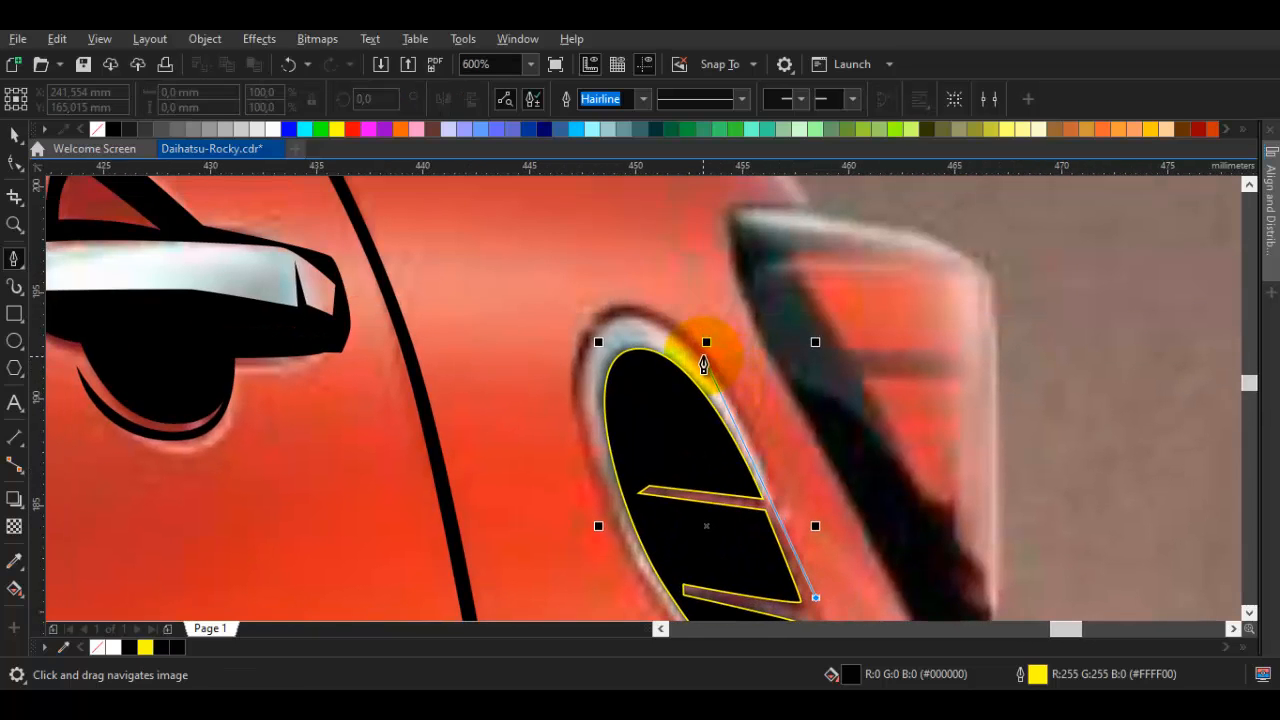
left_click_drag(686, 347, 641, 291)
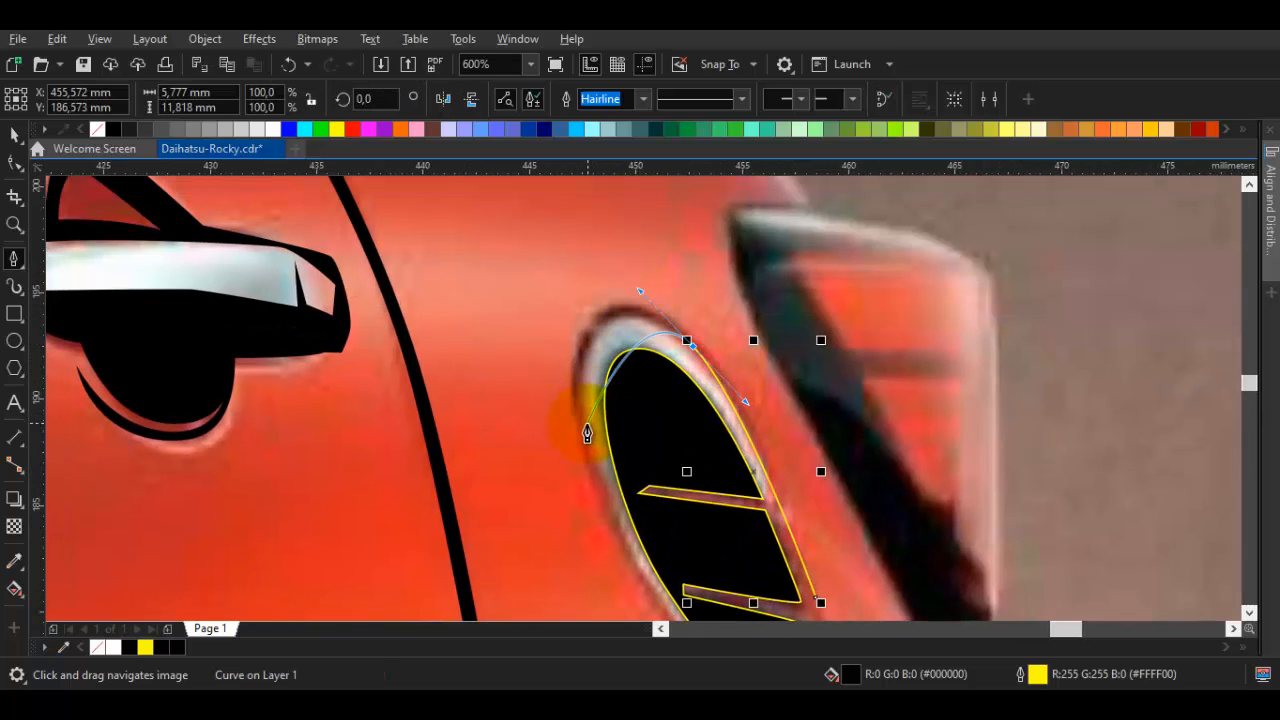
left_click_drag(616, 545, 617, 549)
left_click_drag(645, 585, 571, 351)
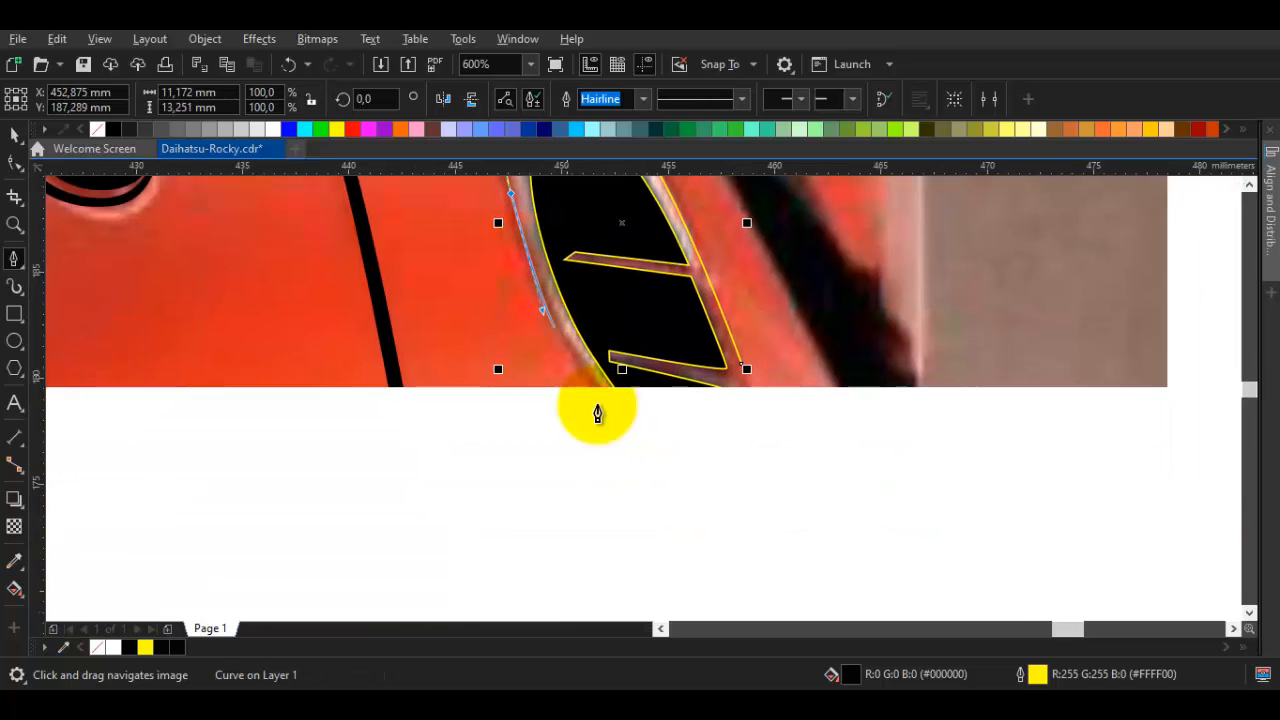
left_click_drag(713, 507, 781, 513)
left_click(752, 398)
Change the node type at the start point on the outer oval's rear edge
key("F10")
scroll(743, 366, "up", 2)
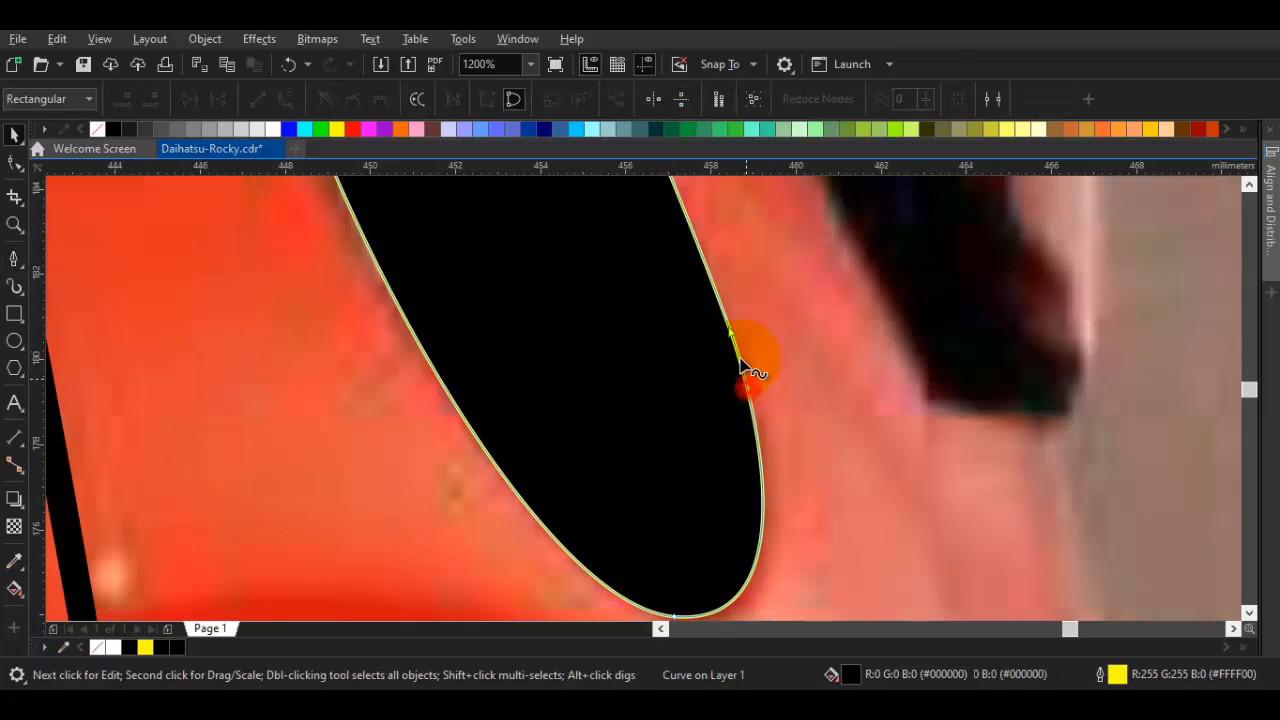
right_click(727, 327)
left_click(780, 504)
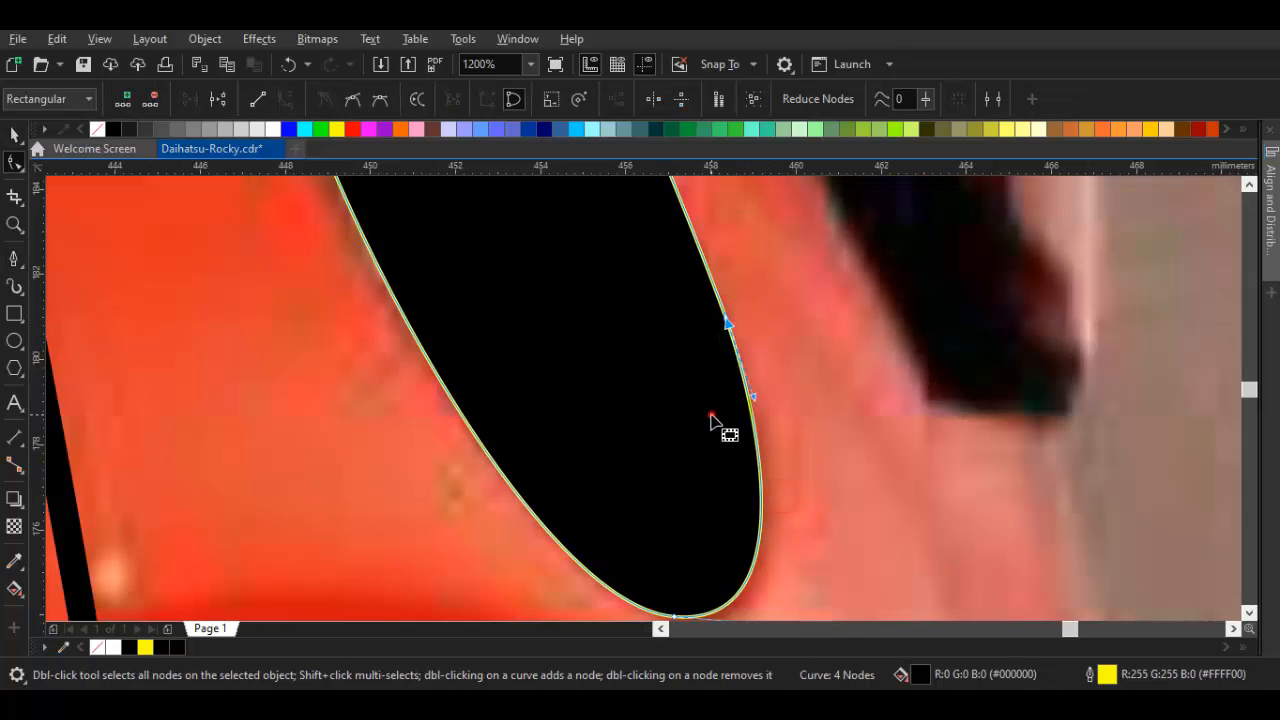
Set the outer oval's outline width to 2 pt
key("space")
left_click(586, 99)
left_click(575, 231)
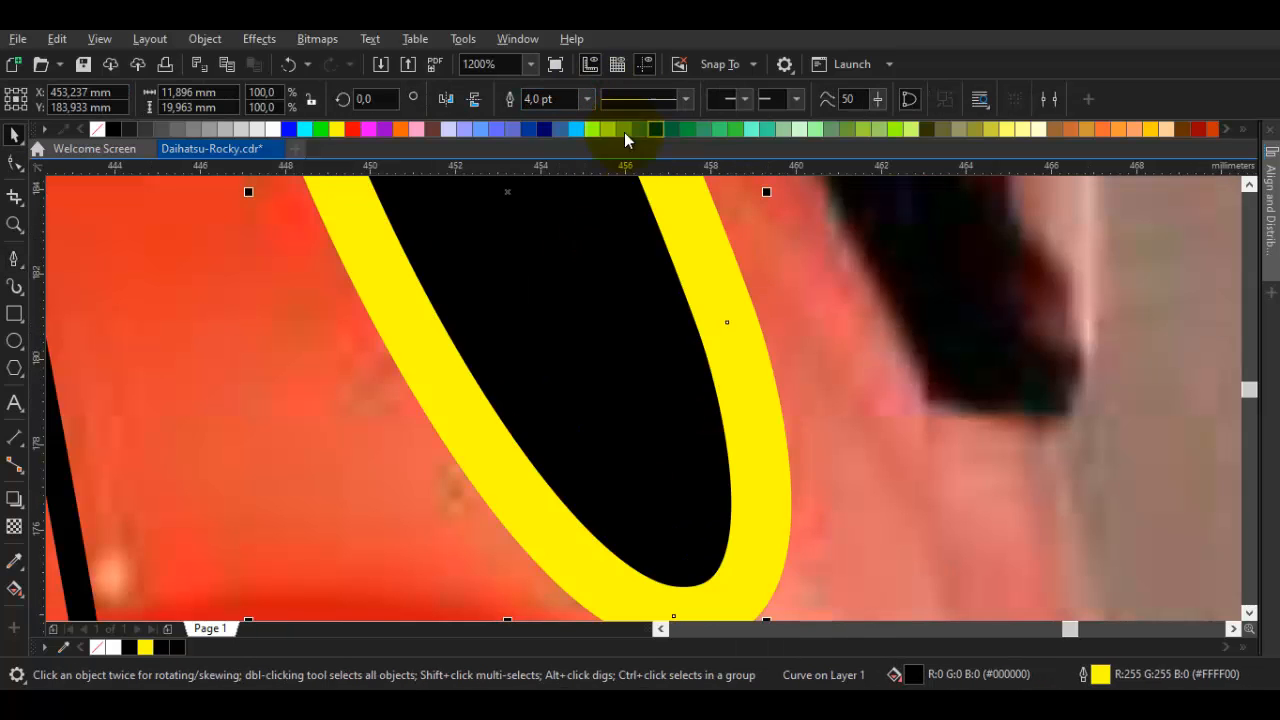
left_click(586, 99)
left_click(562, 202)
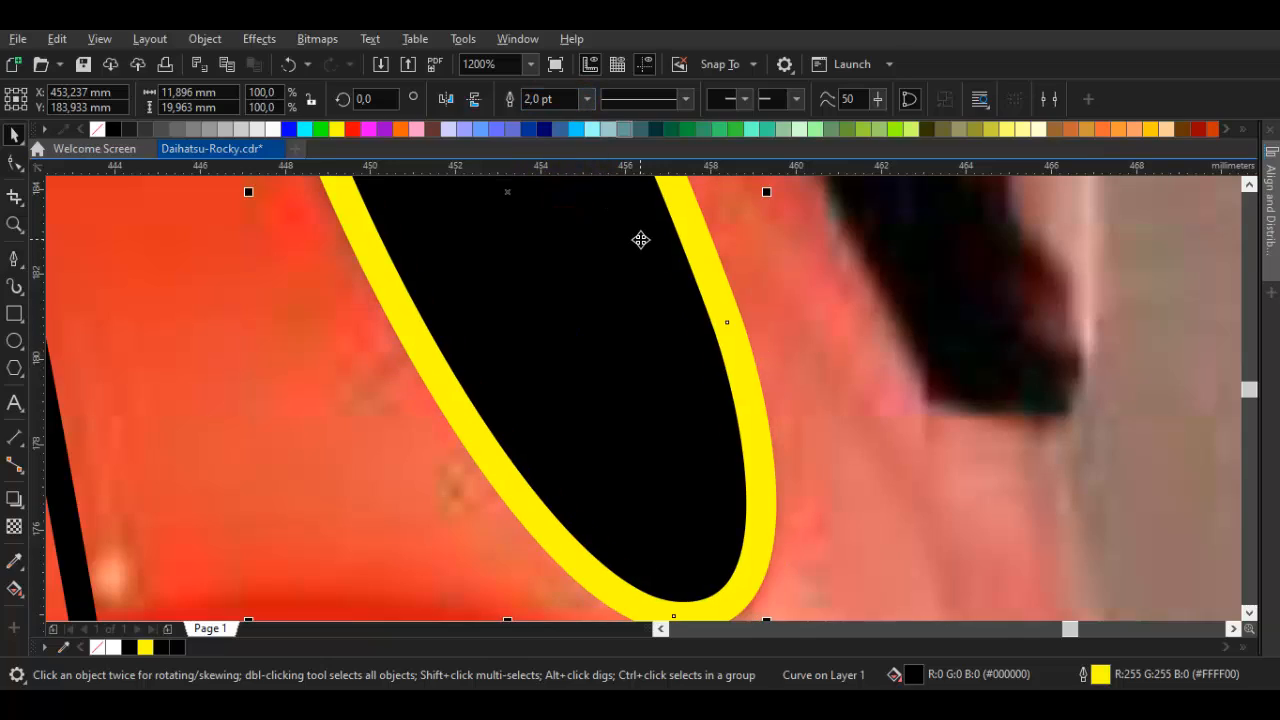
right_click(641, 322)
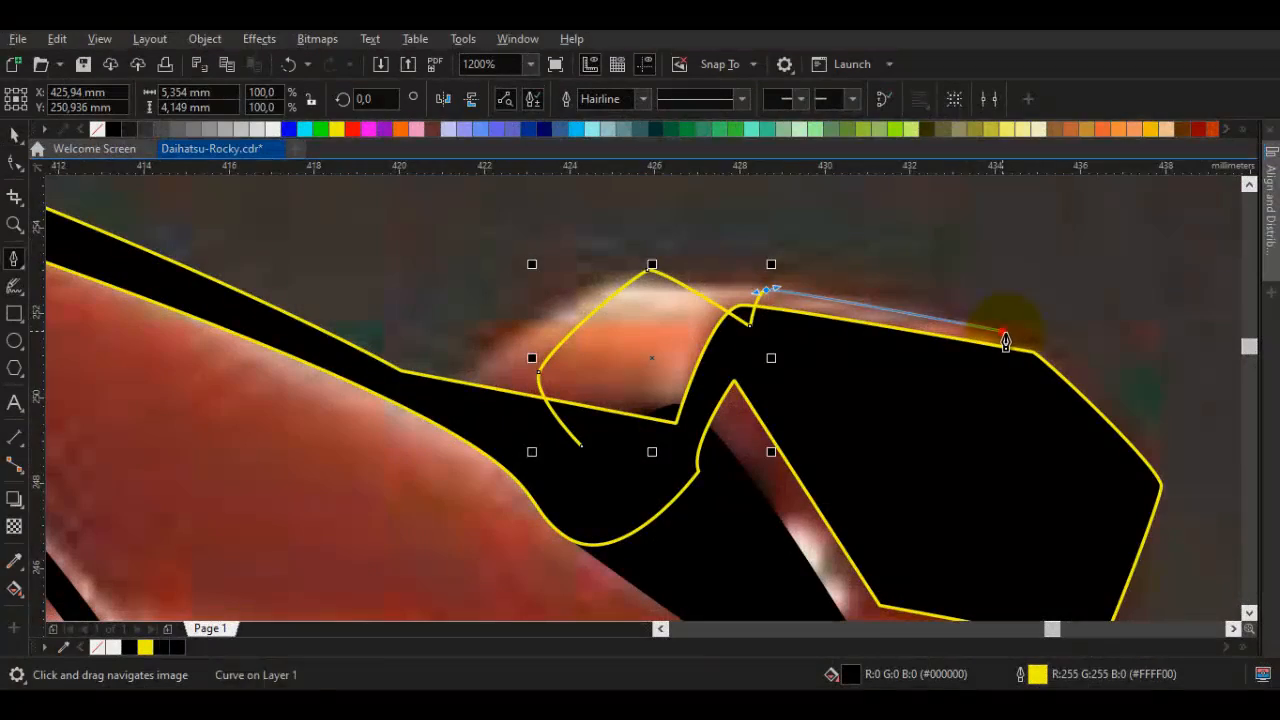
Complete and close the Pen path around the roof spoiler's highlights and upper edge, and remove the yellow outlines
left_click(1042, 417)
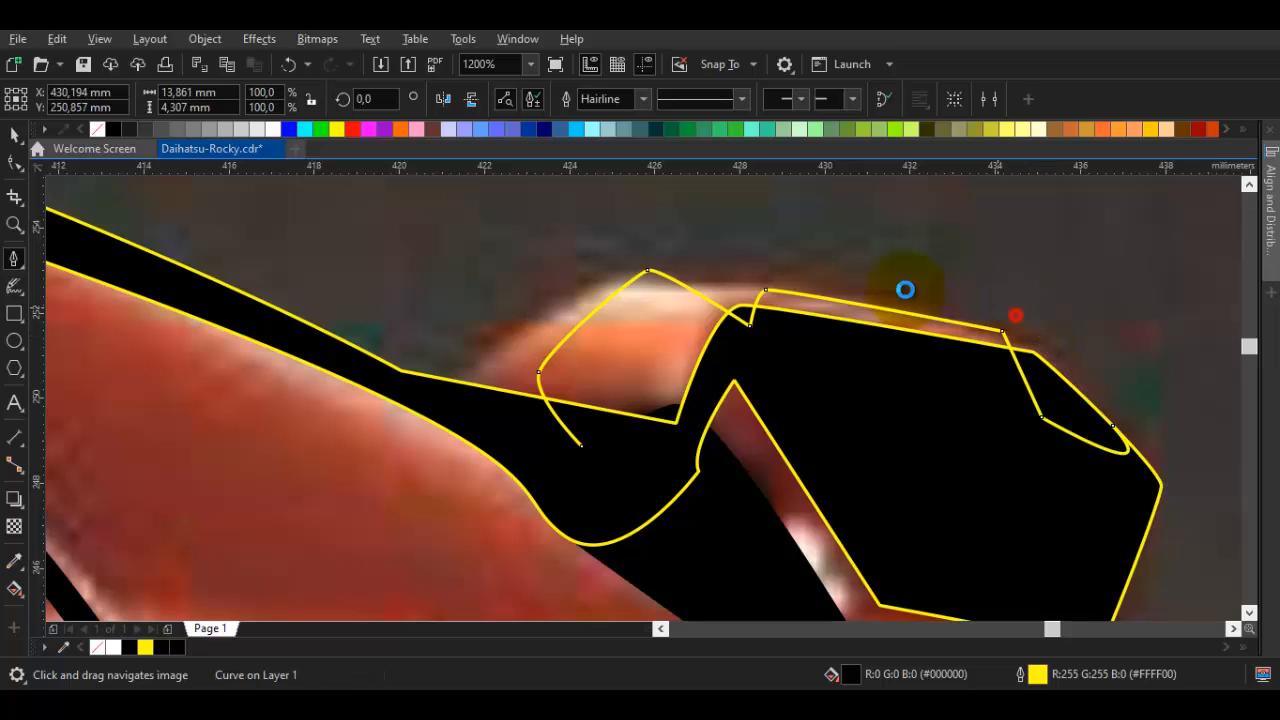
left_click_drag(612, 261, 593, 258)
left_click(580, 452)
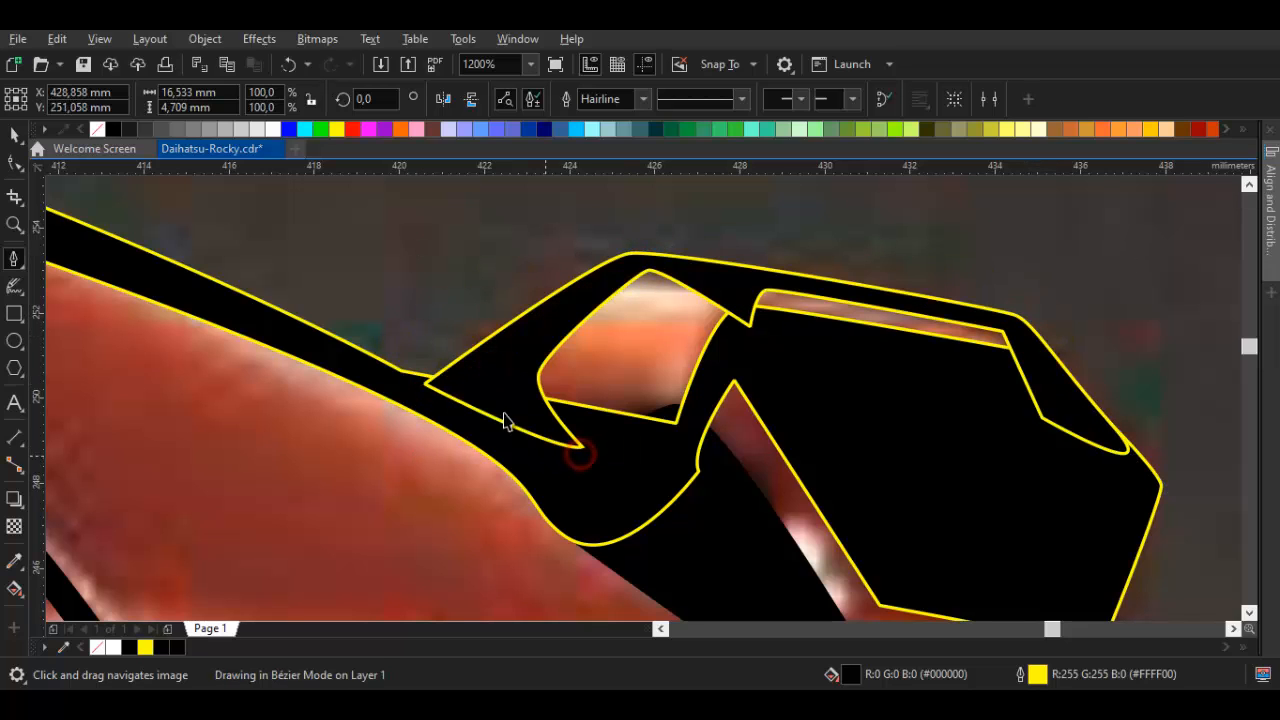
right_click(97, 129)
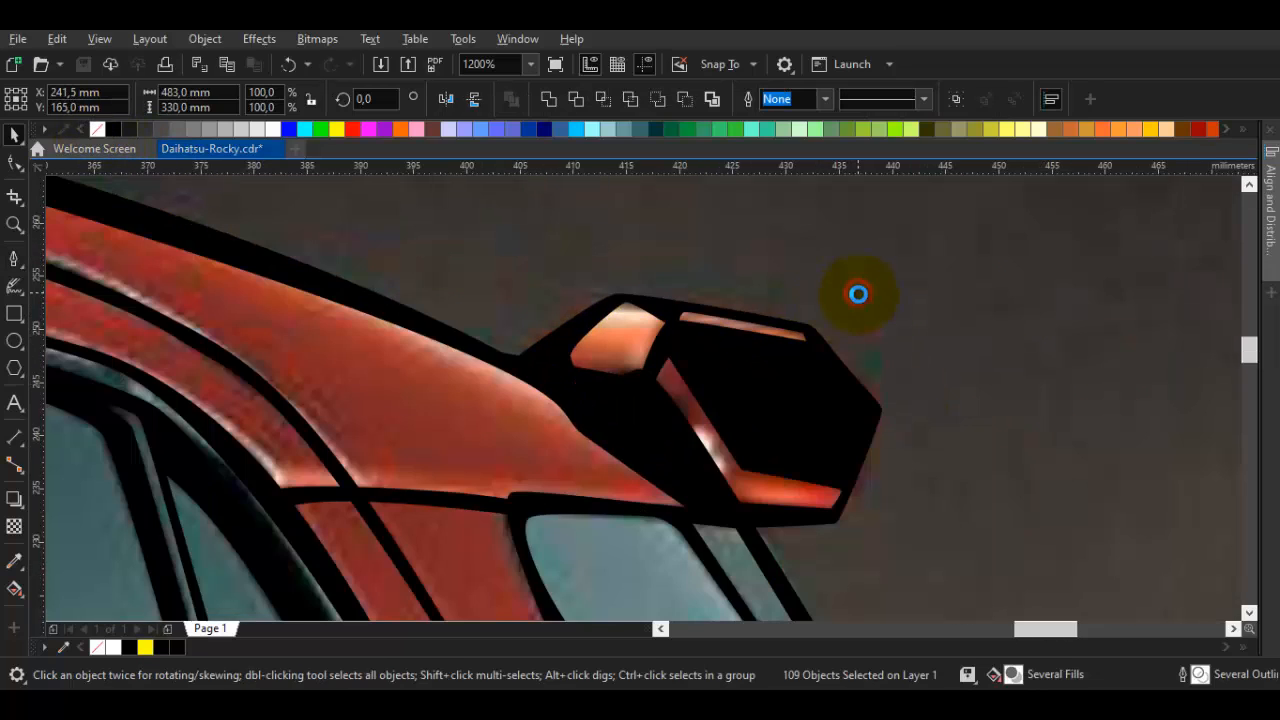
Delete the reference photo to review the line art on white, and undo the deletion
scroll(873, 302, "down", 2)
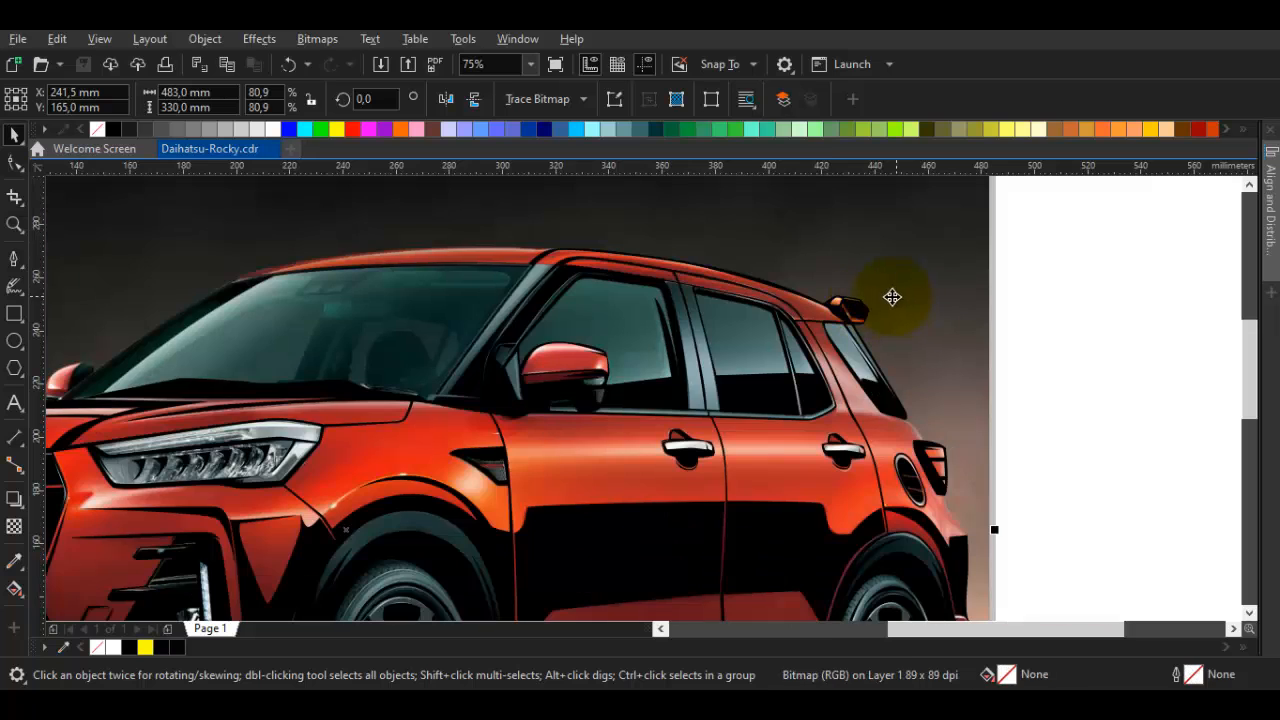
key("Delete")
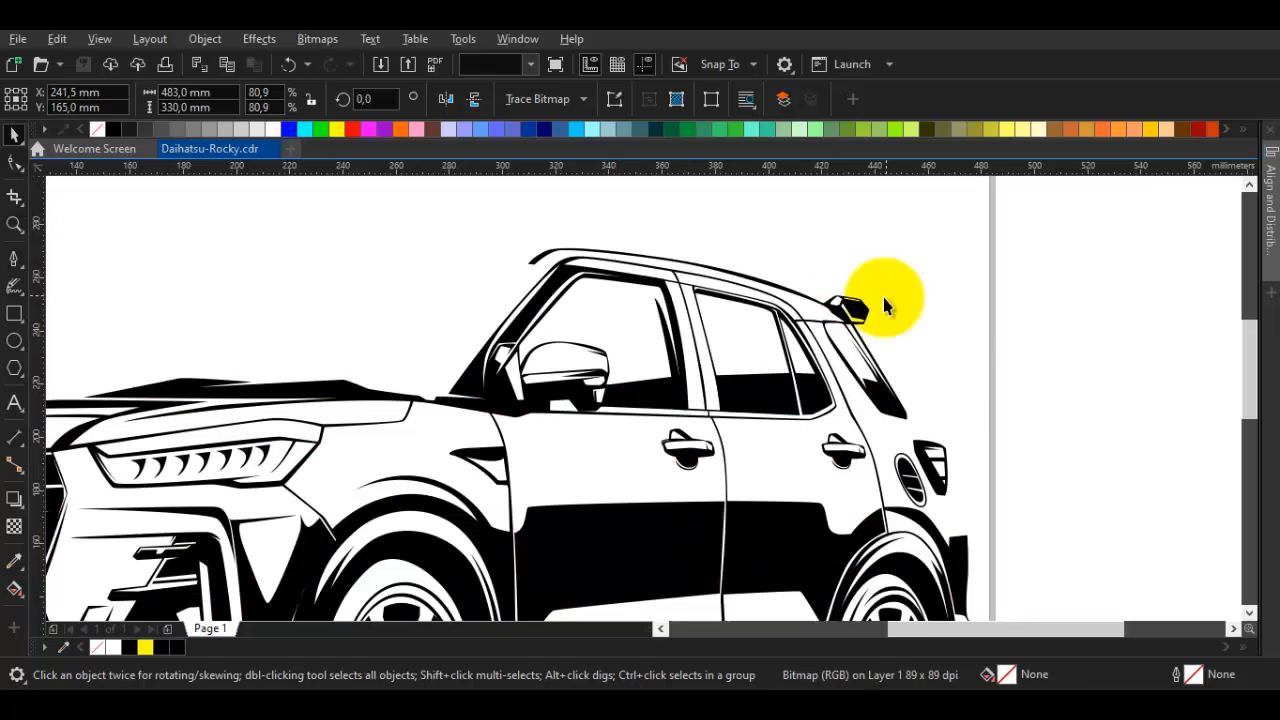
scroll(757, 266, "down", 2)
scroll(785, 397, "up", 2)
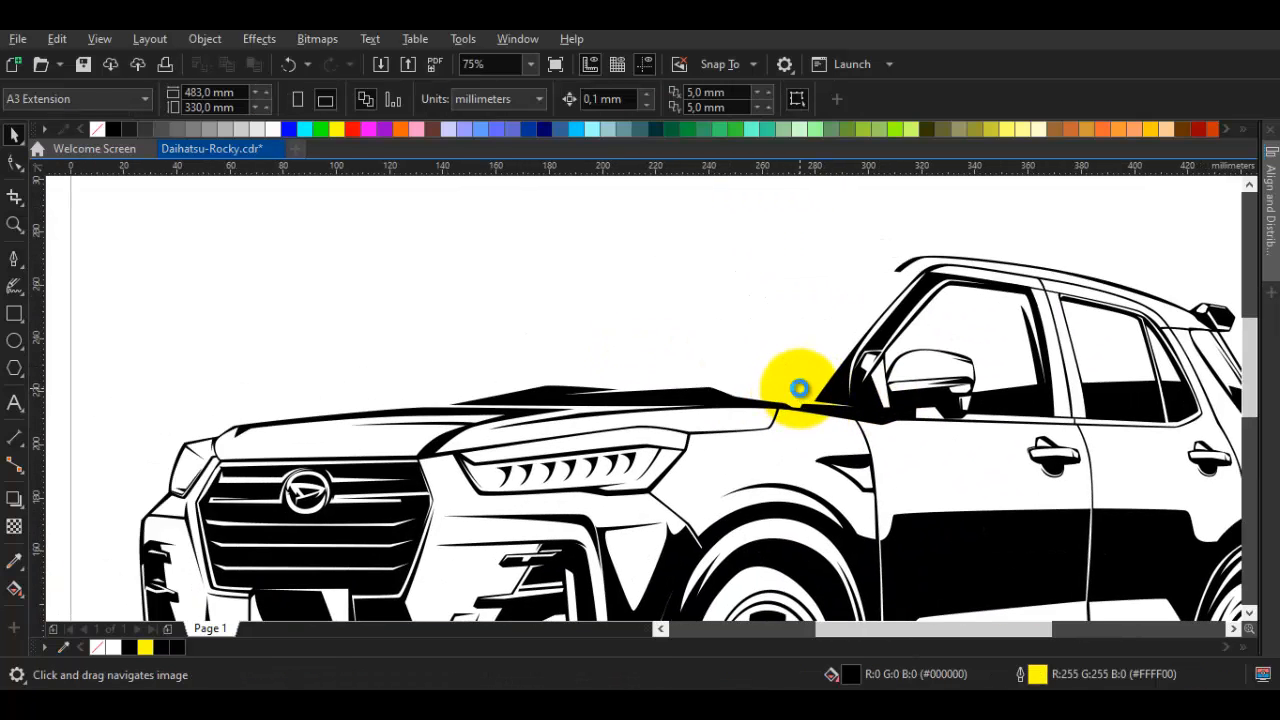
key("ctrl+z")
Start a Pen path at the windshield's lower corner by the far mirror and trace up the far pillar to the roof
scroll(870, 325, "up", 2)
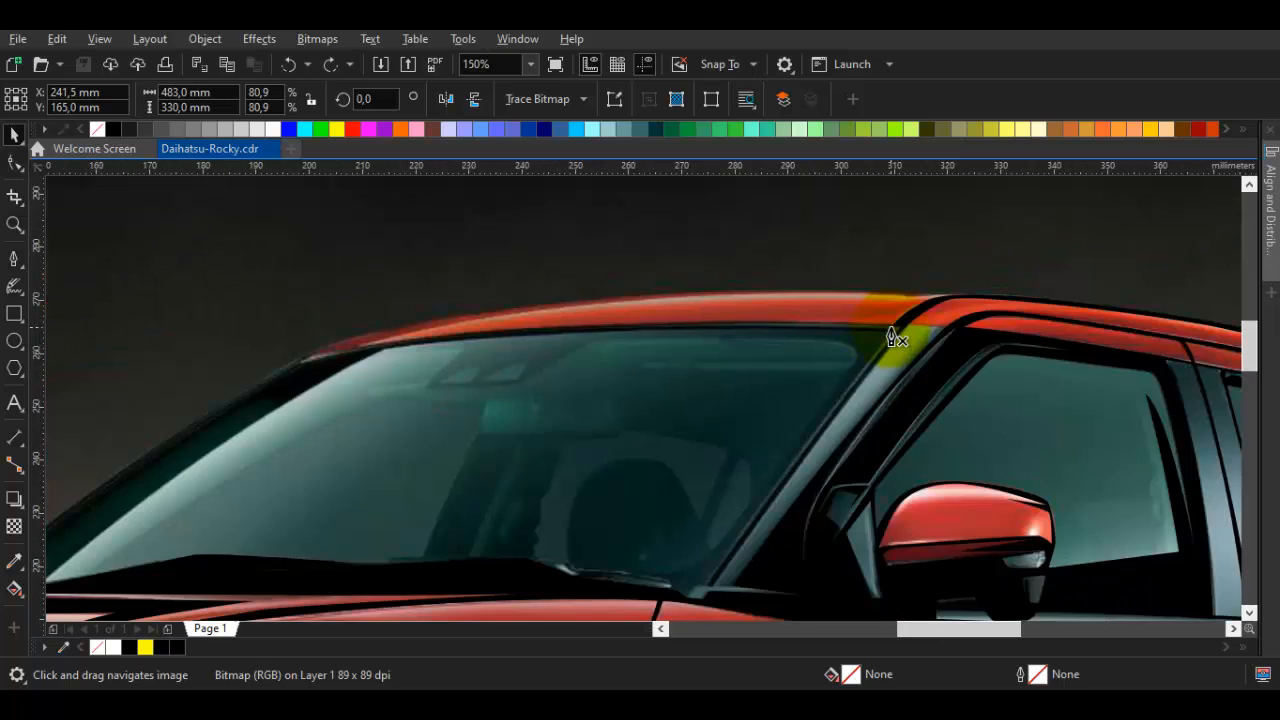
key("F5")
scroll(363, 394, "up", 4)
scroll(270, 473, "down", 2)
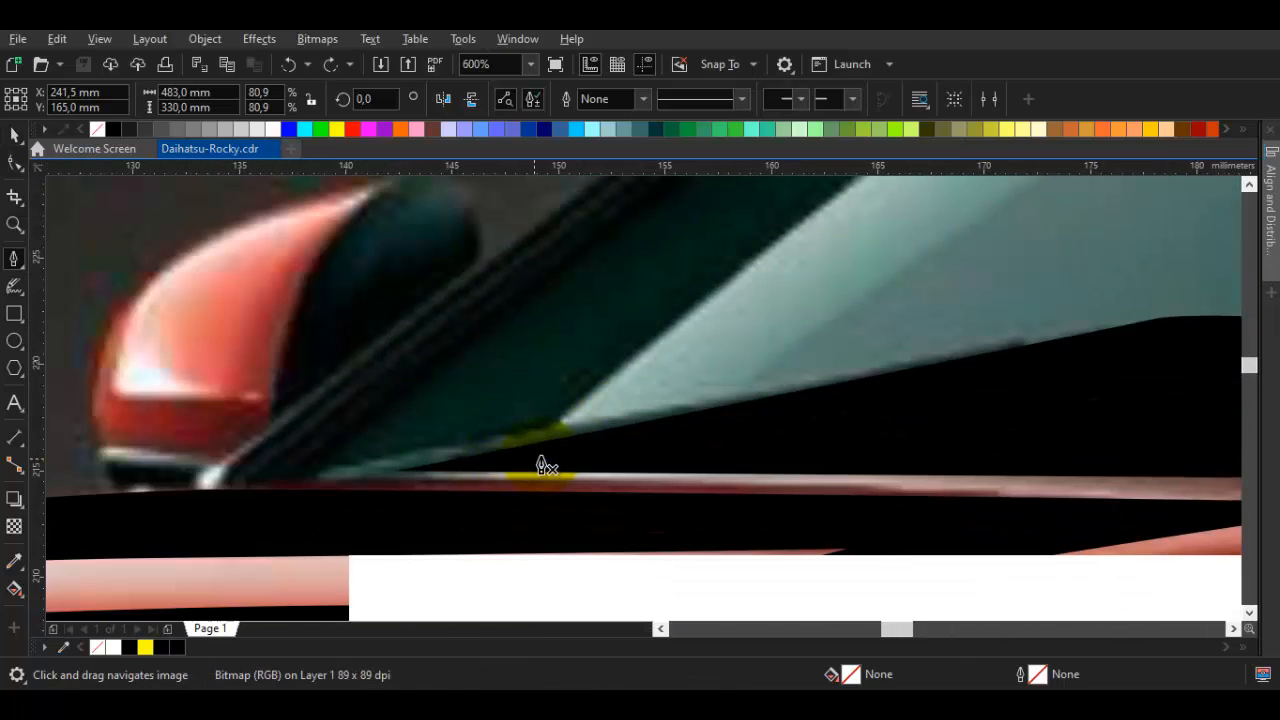
left_click(543, 455)
double_click(437, 451)
scroll(540, 410, "down", 2)
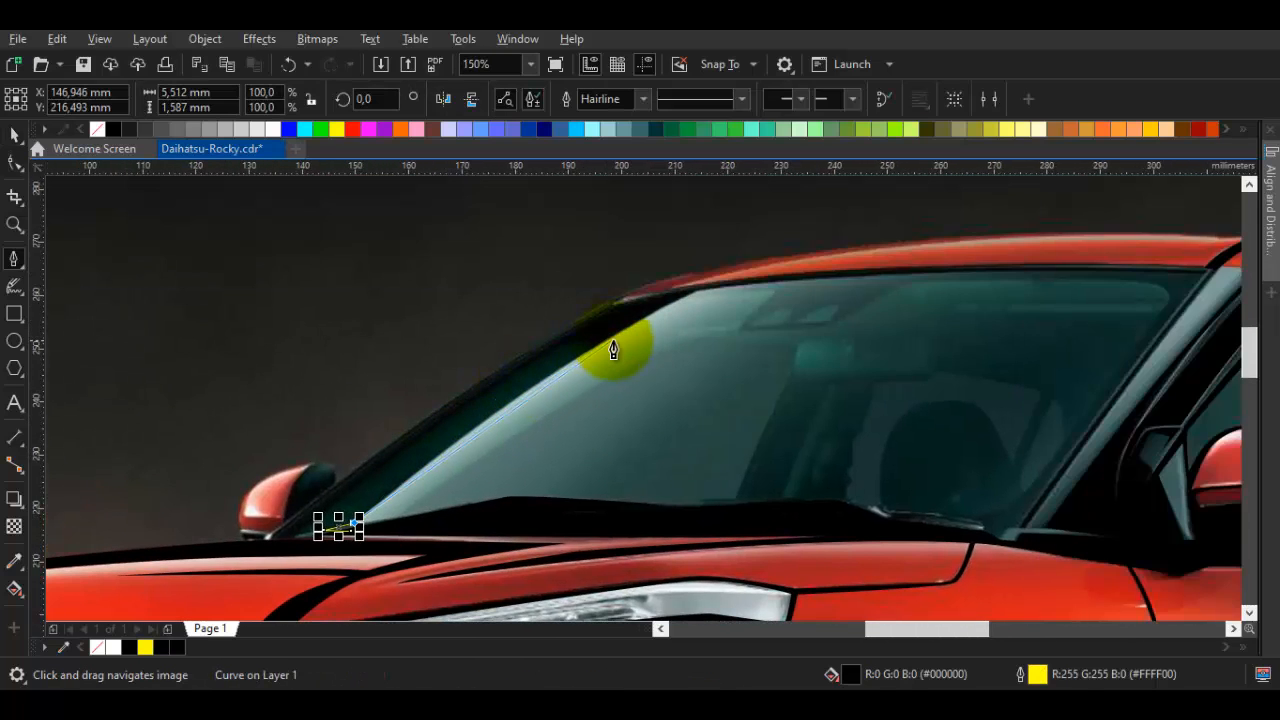
left_click_drag(612, 343, 697, 292)
left_click(702, 291)
Extend the path along the windshield's upper edge, around its near corner and back along the dark band
left_click_drag(1166, 298, 814, 351)
scroll(776, 312, "up", 1)
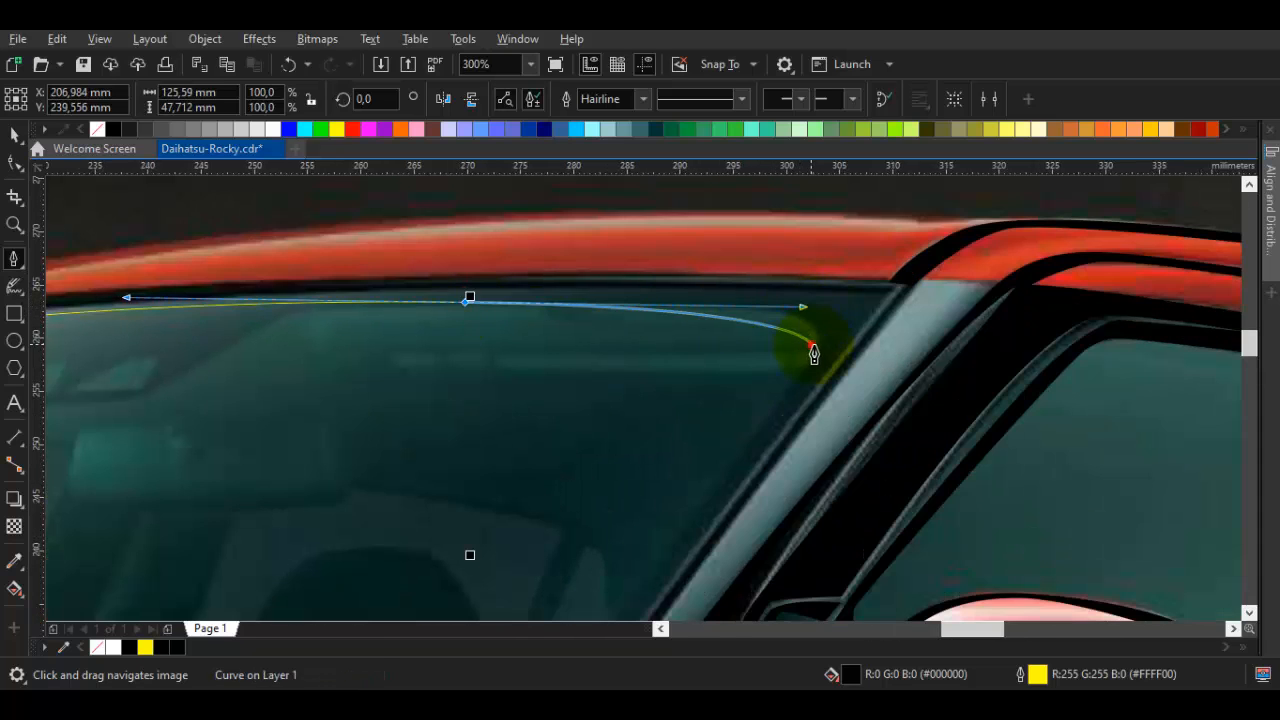
scroll(894, 351, "down", 1)
scroll(665, 318, "up", 1)
left_click_drag(691, 322, 678, 329)
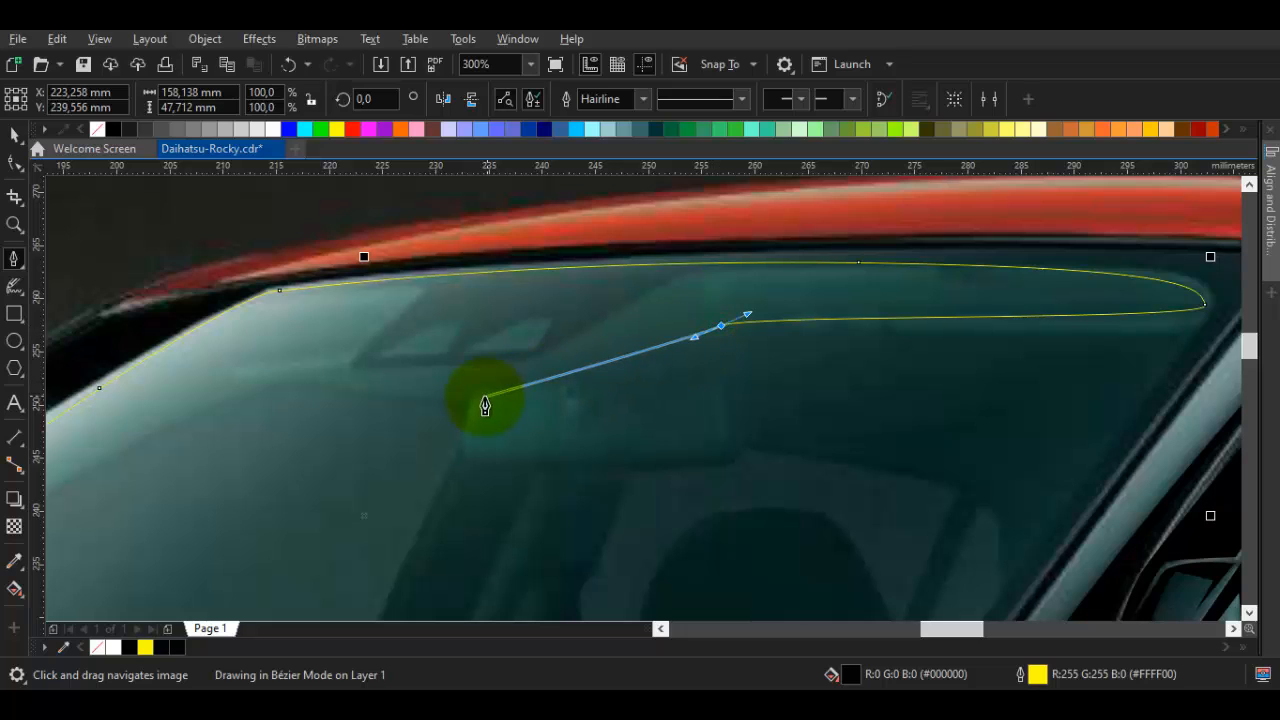
Extend the Pen path around the rear-view mirror, across to the near-side background edge and over the dark headrest shape
left_click_drag(512, 396, 571, 371)
scroll(651, 380, "down", 1)
scroll(630, 390, "up", 1)
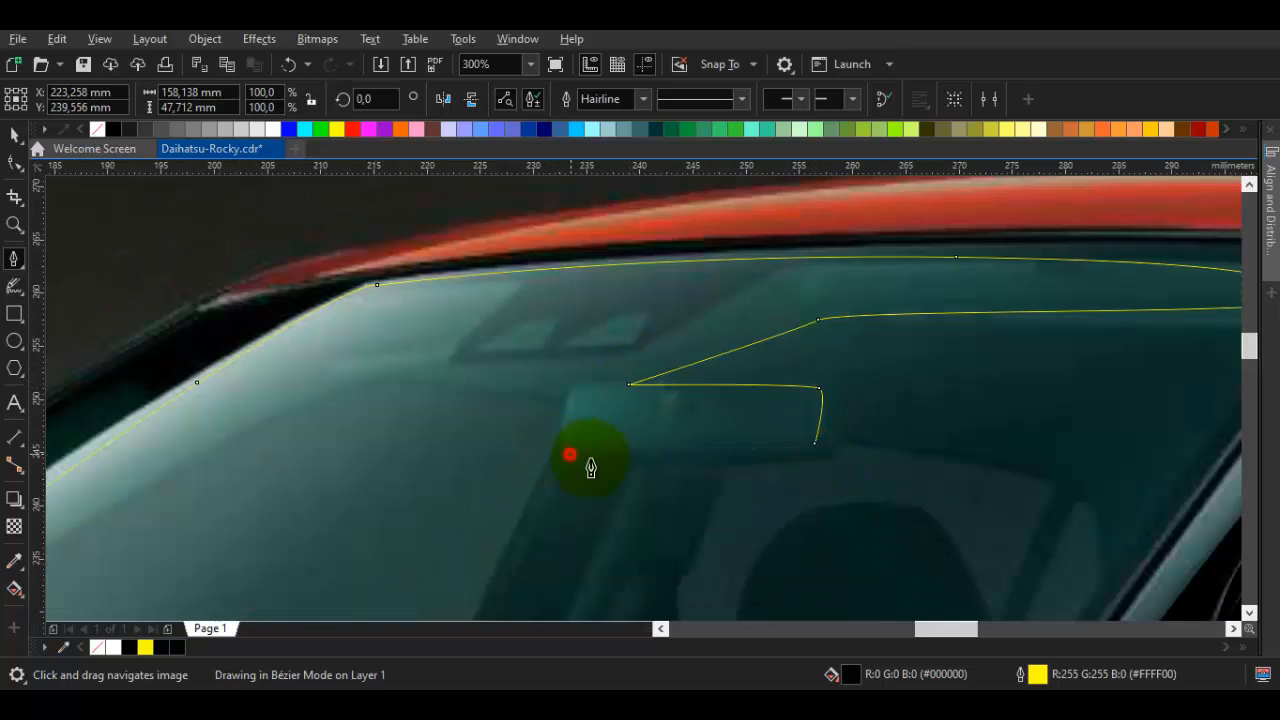
left_click_drag(1006, 467, 712, 340)
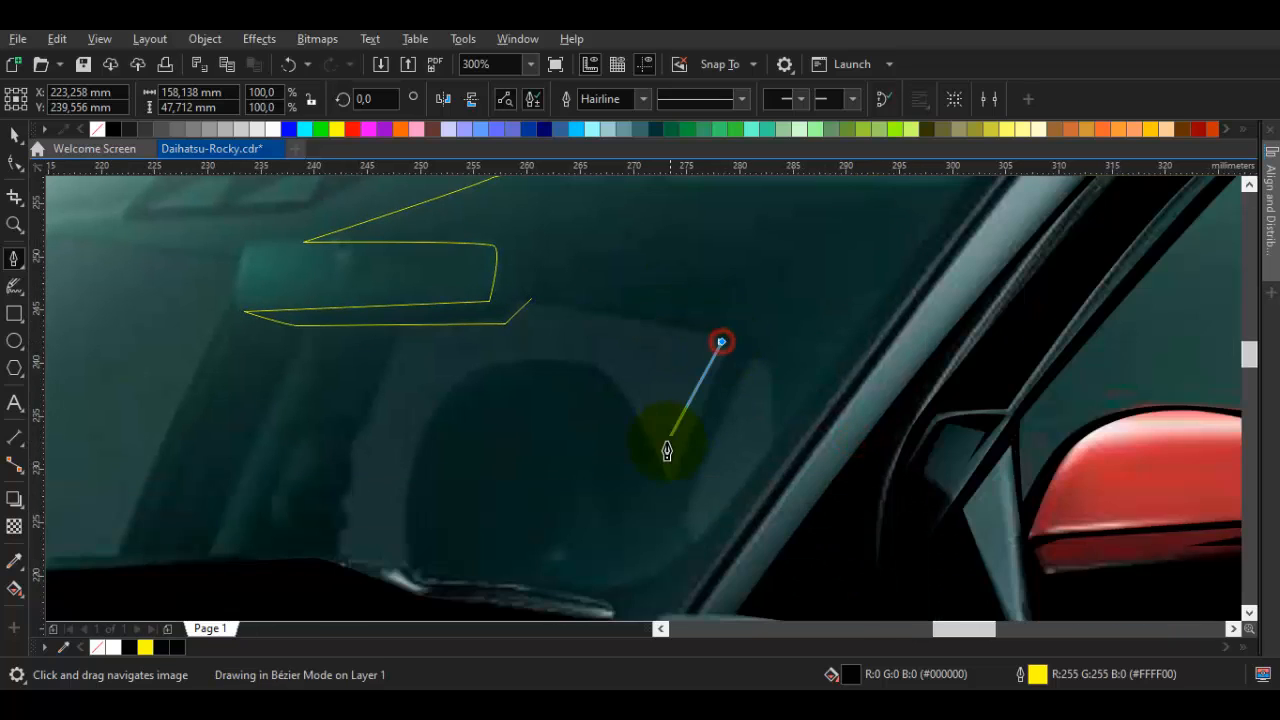
left_click_drag(405, 497, 513, 357)
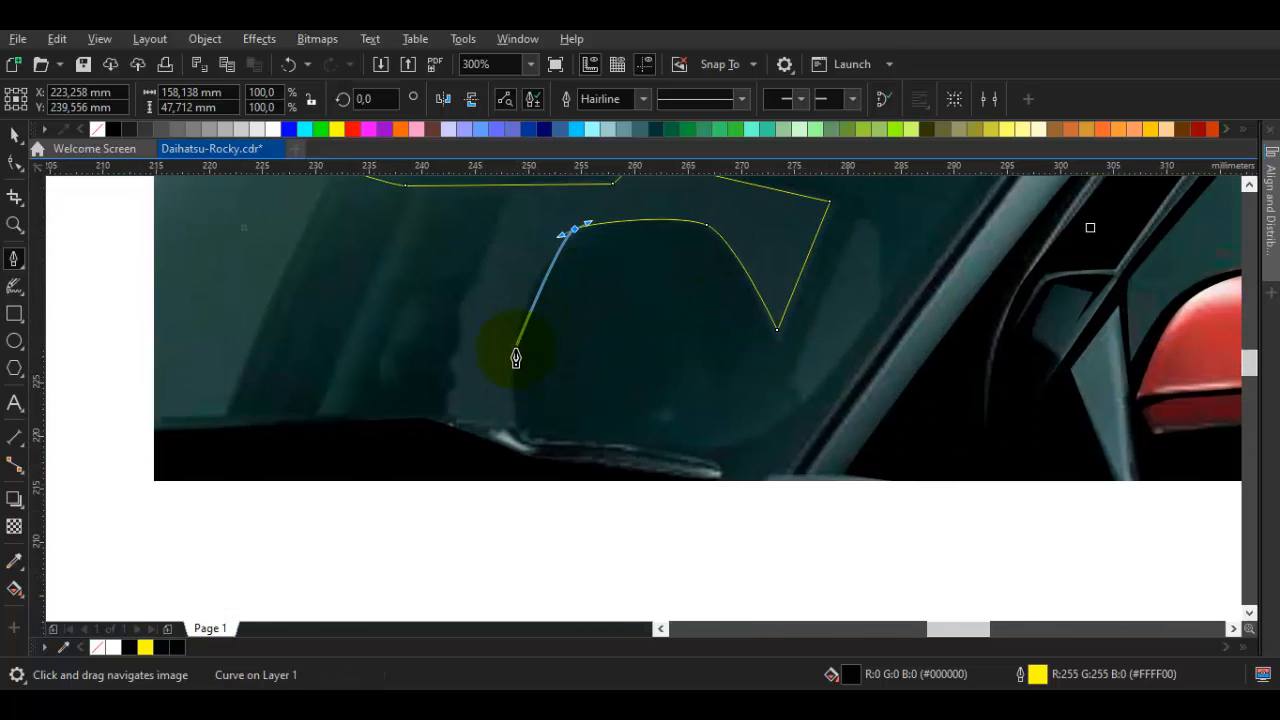
scroll(516, 427, "up", 1)
Continue the path down the seat edge to the windshield base, along the lower glass edge and back over the black cowl
left_click(516, 428)
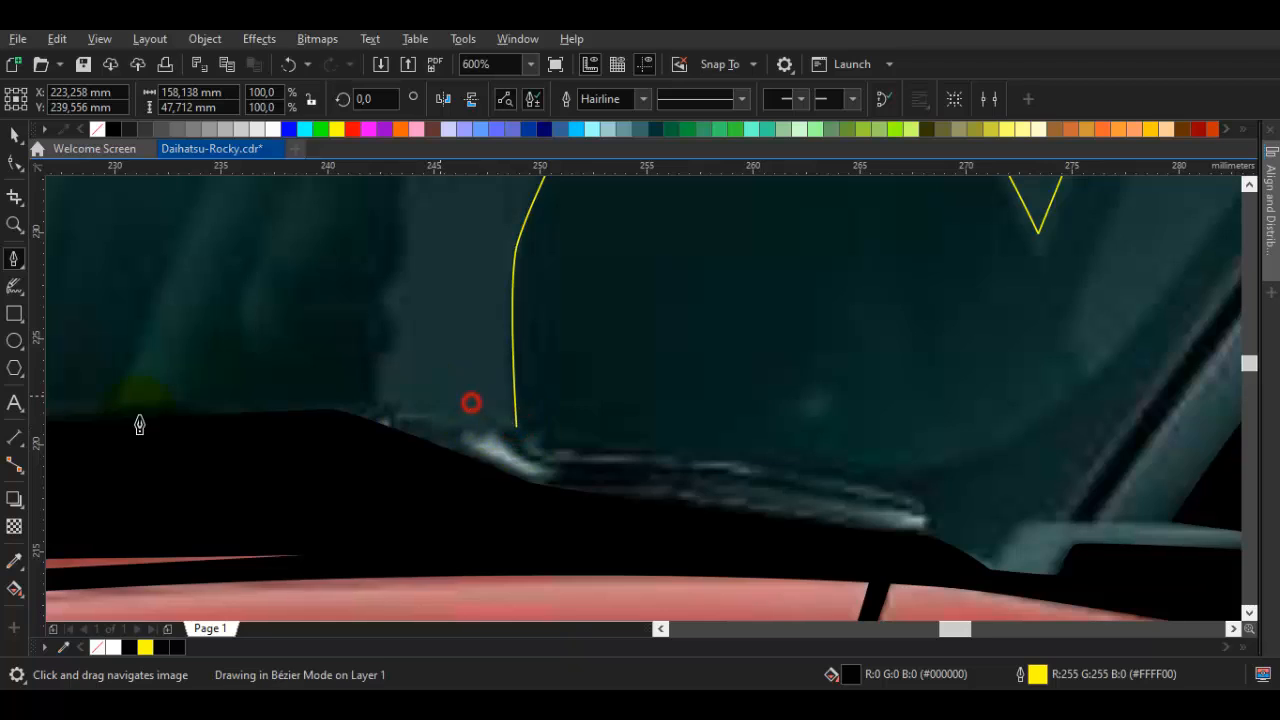
left_click_drag(139, 417, 704, 437)
left_click_drag(547, 420, 757, 429)
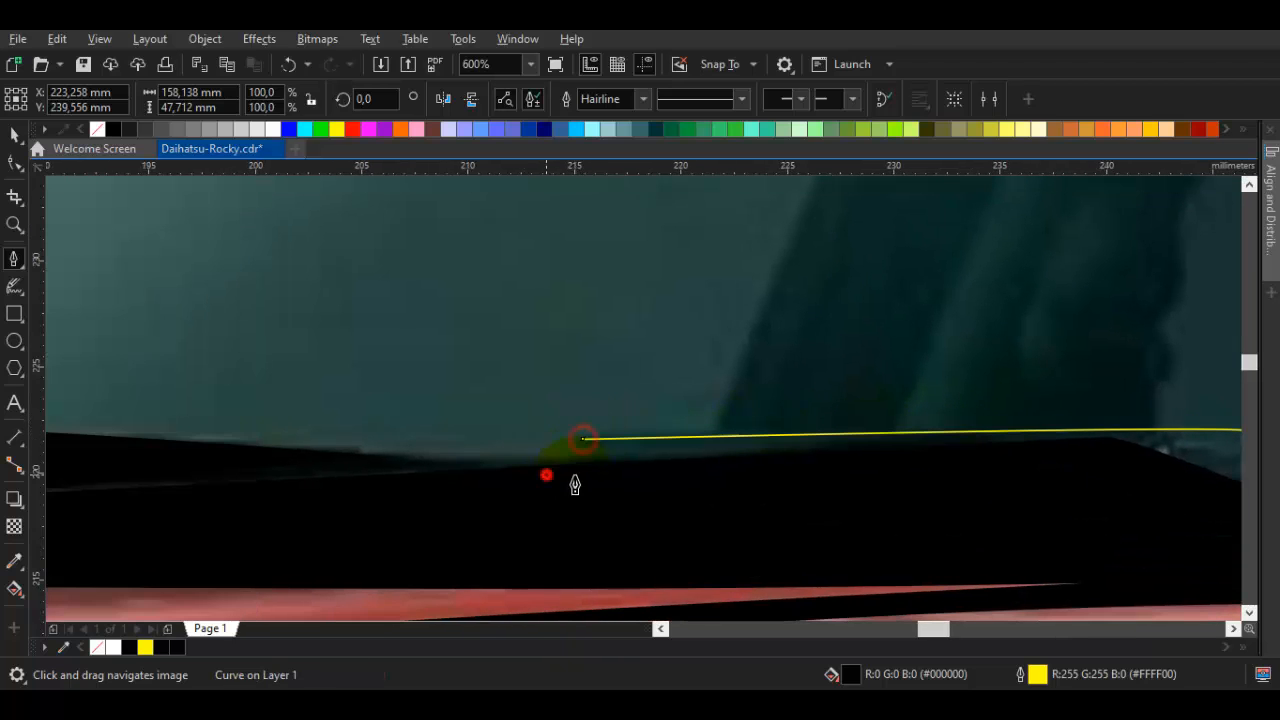
left_click_drag(1094, 464, 411, 474)
left_click(566, 458)
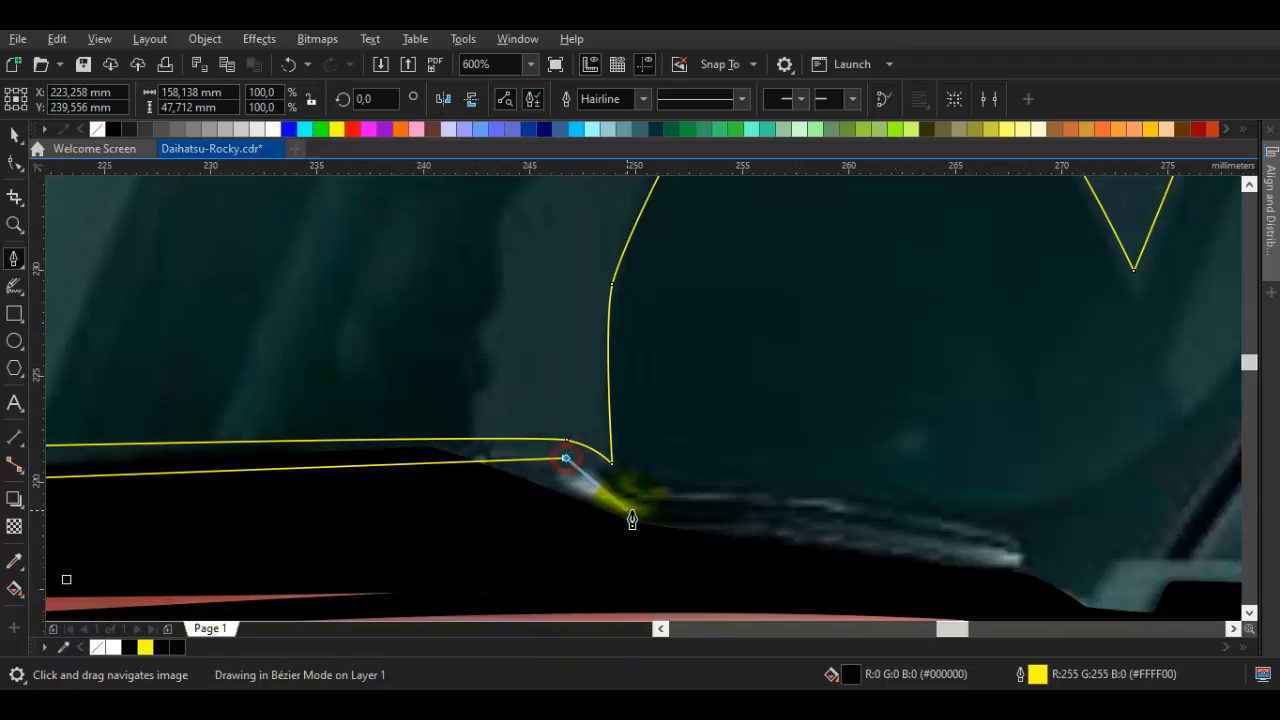
Trace the path around the wiper highlights at the windshield base and on to the glass's near lower corner
key("Escape")
left_click(671, 557)
left_click_drag(871, 554, 770, 541)
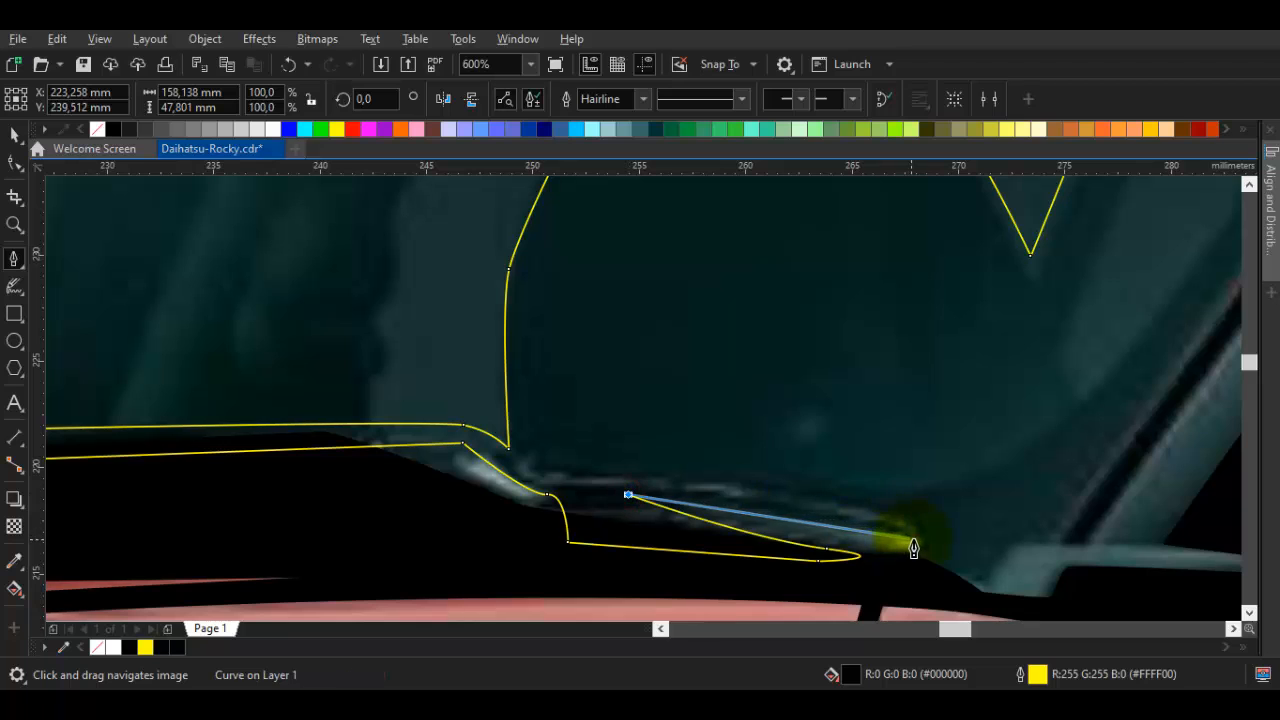
left_click(913, 569)
left_click_drag(947, 585, 774, 553)
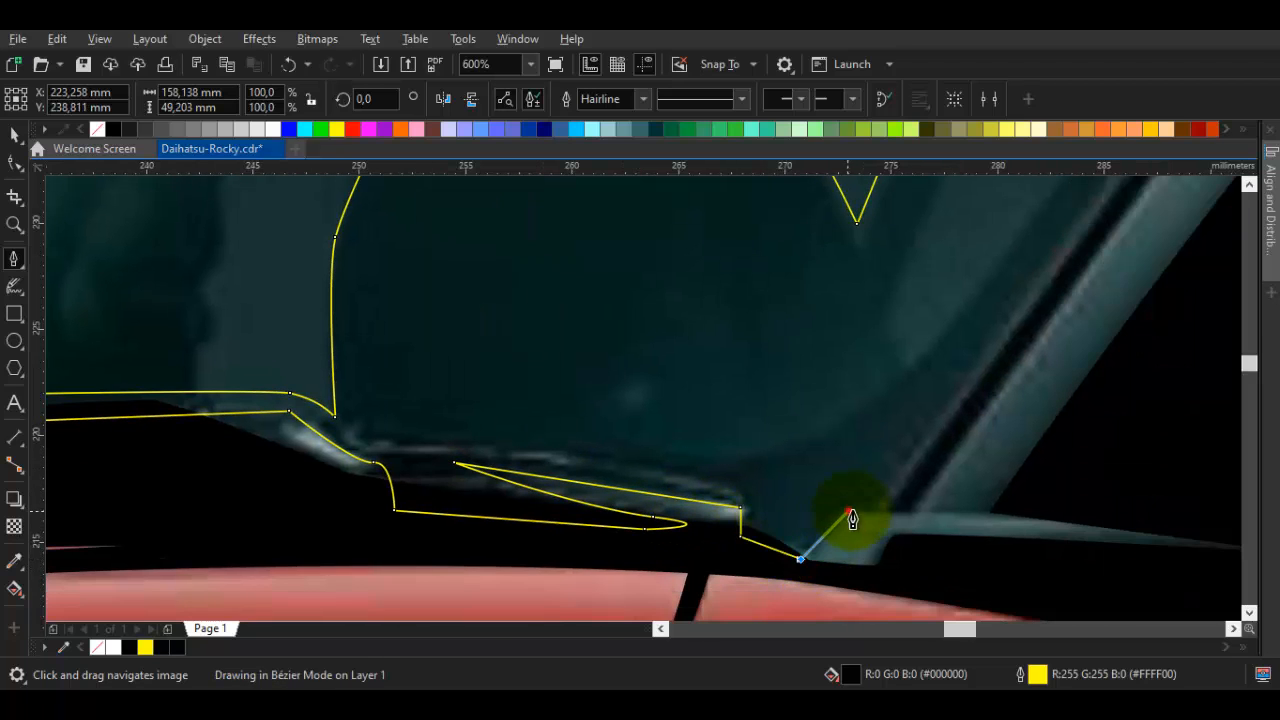
Extend the path from the near lower corner up the near pillar's inner edge to the roof
scroll(916, 512, "down", 2)
scroll(943, 518, "up", 1)
left_click(965, 436)
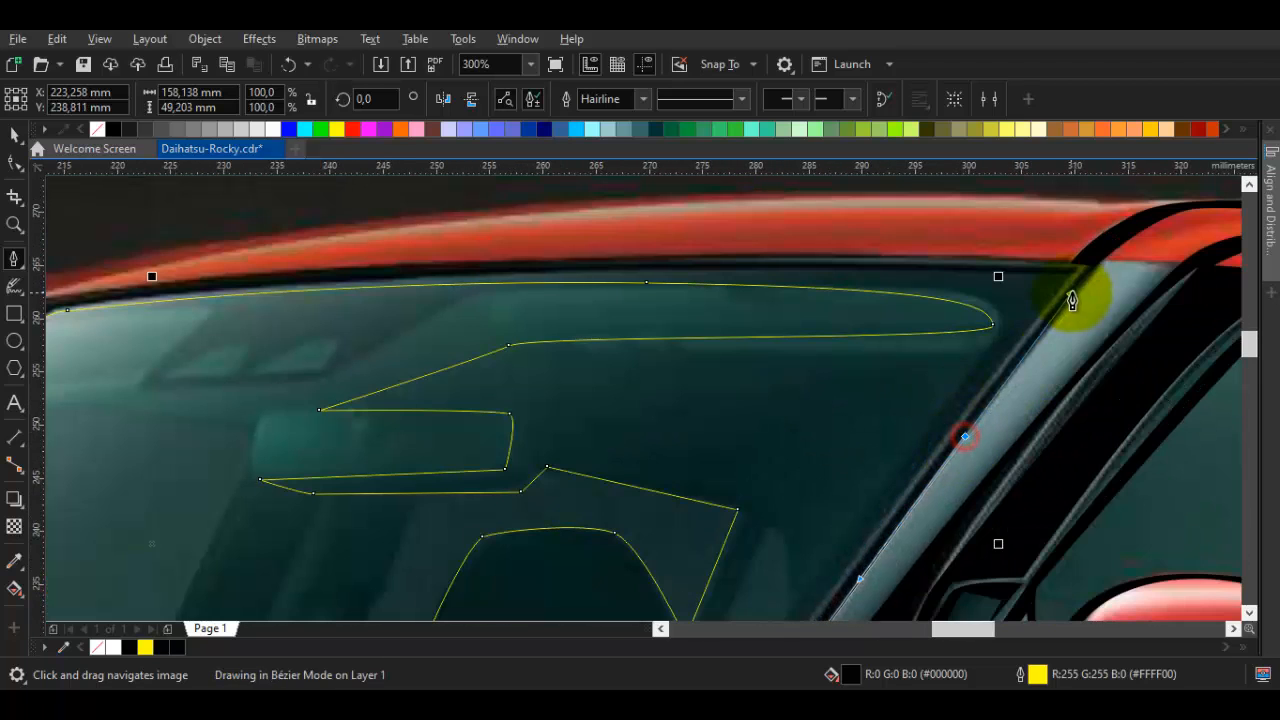
scroll(1066, 285, "up", 2)
left_click(1014, 298)
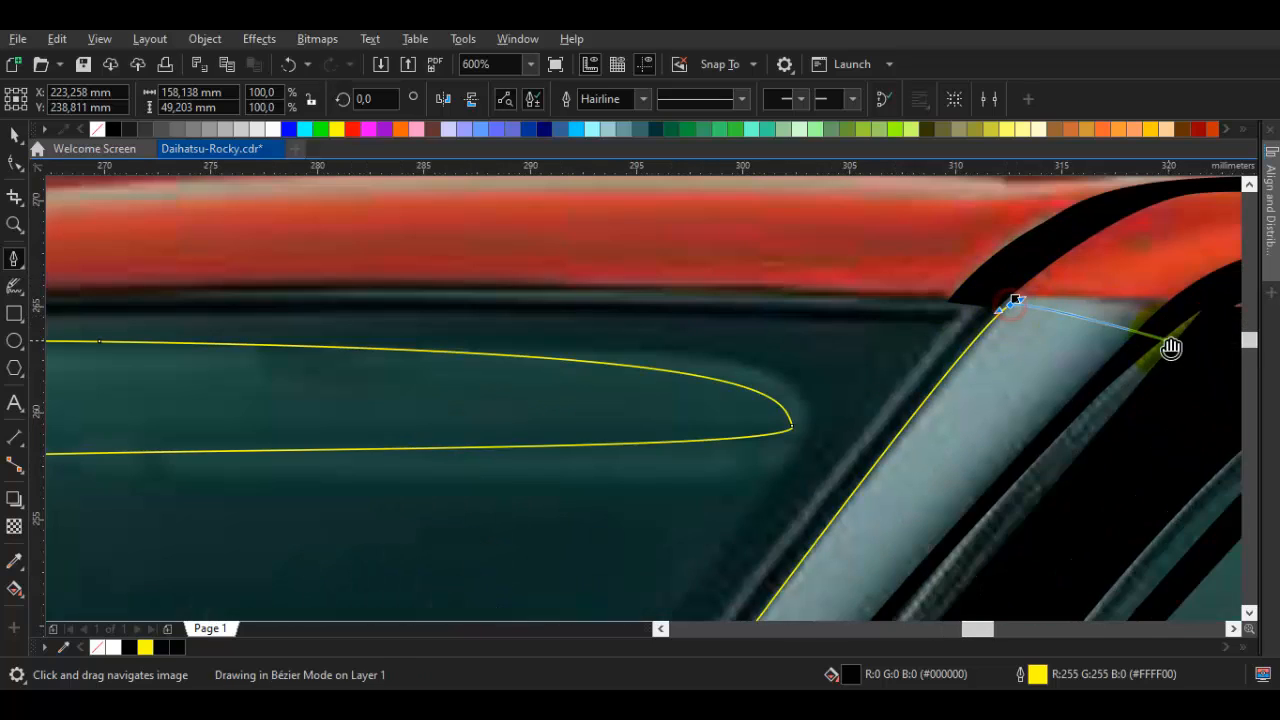
left_click_drag(1169, 349, 985, 308)
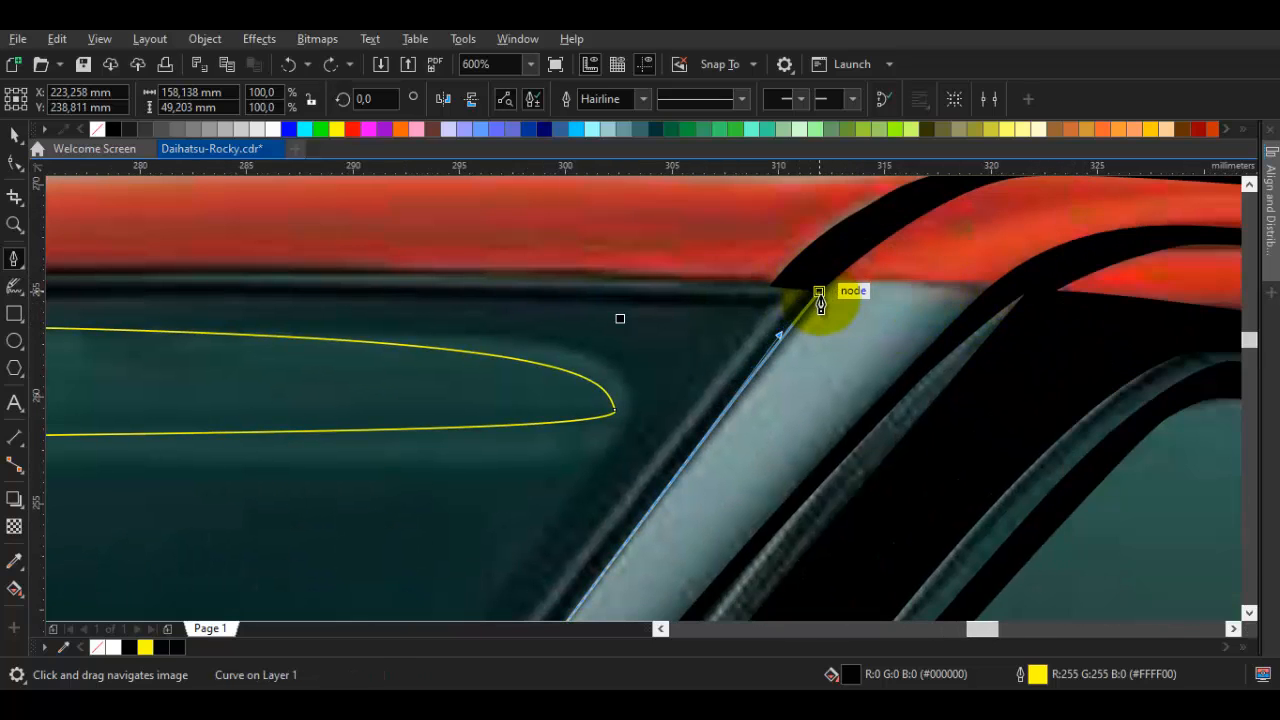
Trace the path around the top of the near pillar, with a sharp notch on its outer side, and back along the roof edge
left_click(831, 288)
scroll(983, 311, "up", 1)
left_click(937, 285)
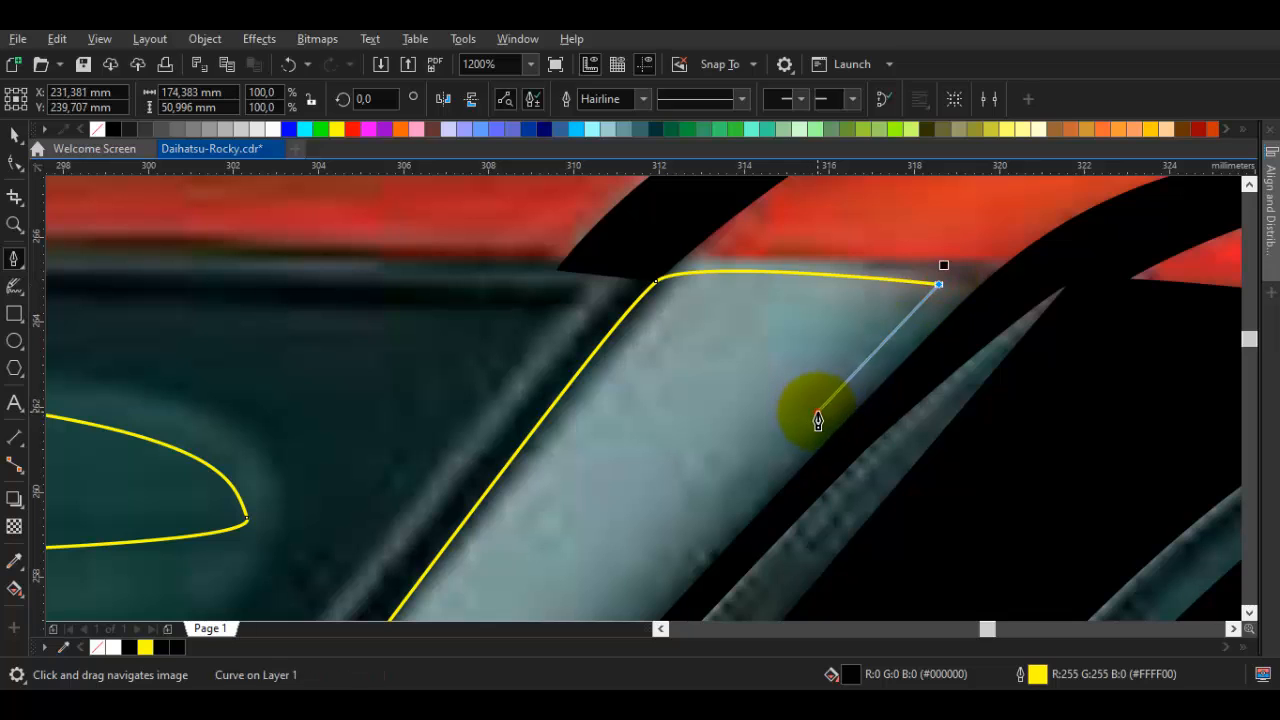
left_click(817, 411)
left_click(997, 299)
left_click_drag(1033, 281, 865, 275)
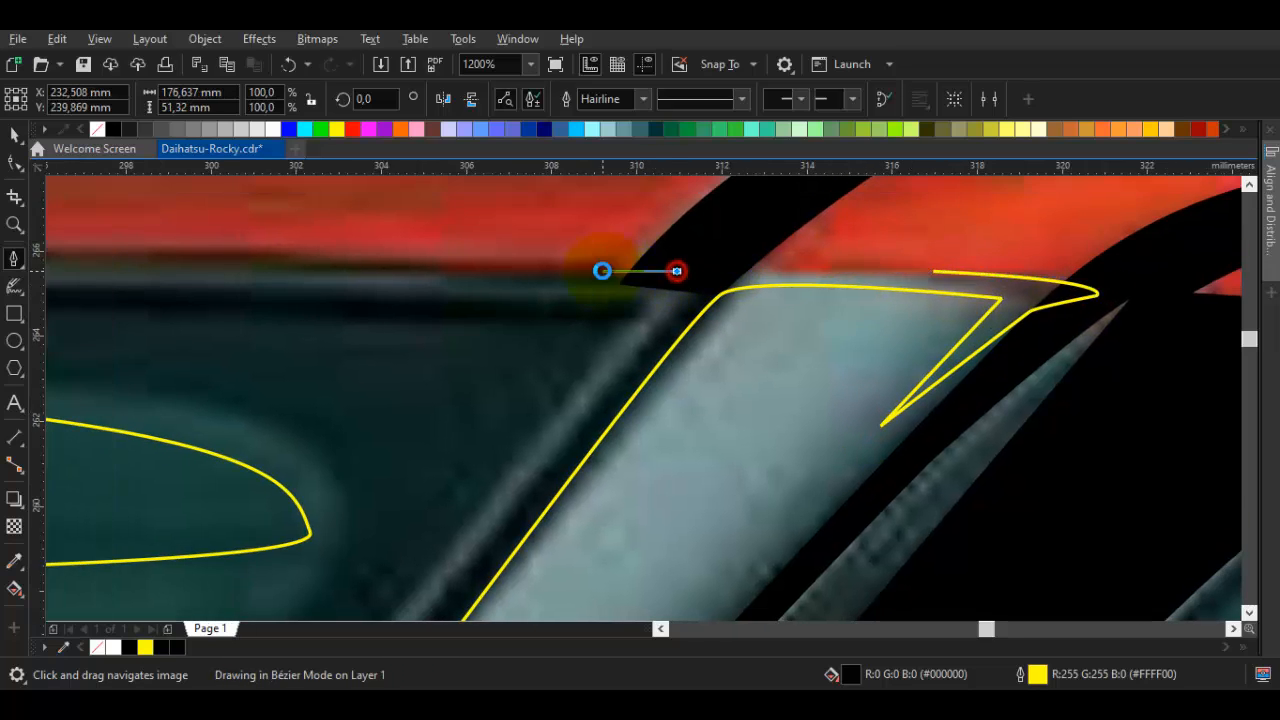
Continue the path along the roof's lower edge above the windshield to its far upper corner, redoing the misplaced curve
scroll(620, 275, "down", 2)
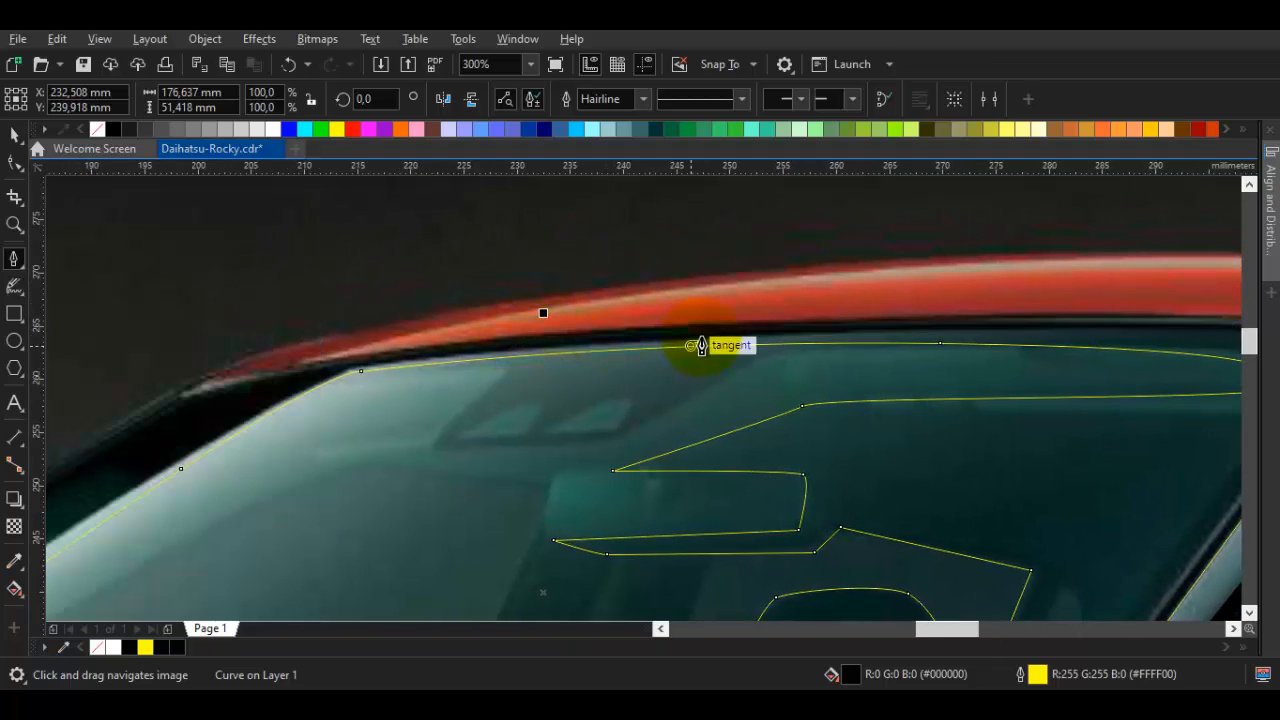
left_click(695, 330)
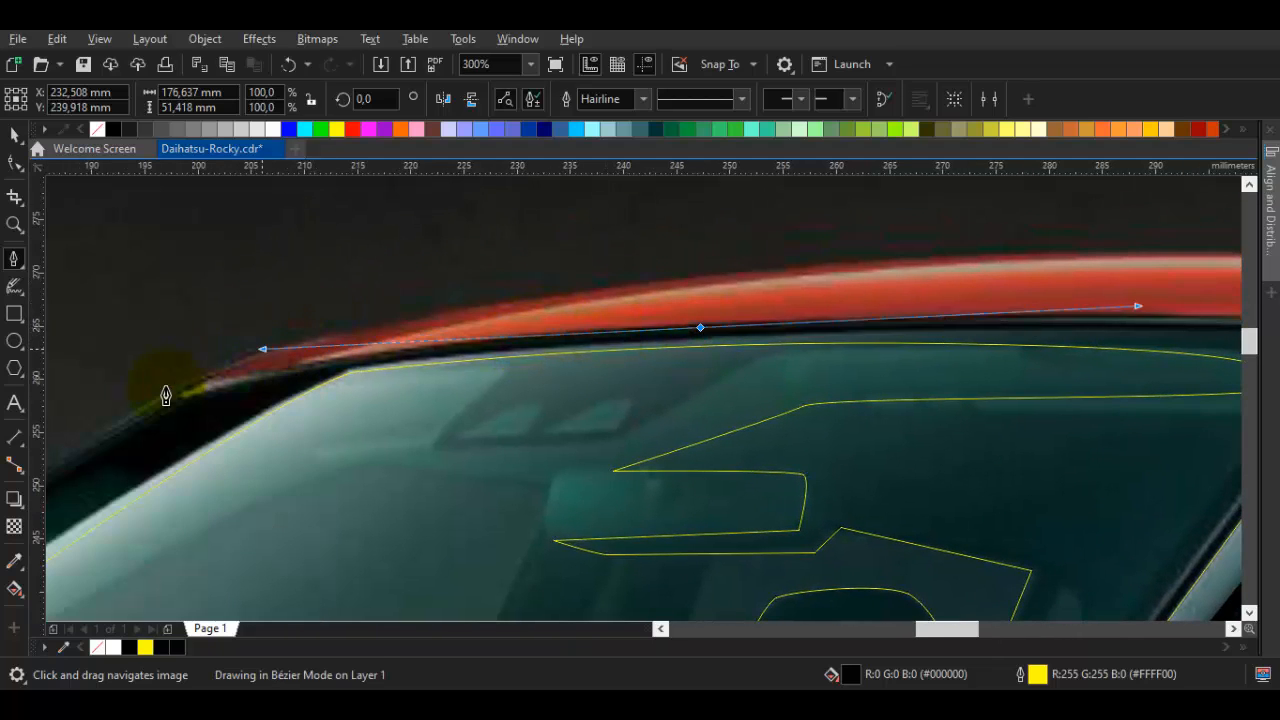
left_click_drag(166, 395, 400, 336)
key("ctrl+z")
left_click_drag(891, 287, 561, 334)
left_click_drag(680, 312, 332, 332)
left_click_drag(241, 330, 500, 330)
left_click(358, 373)
Extend the path down the far pillar's outer edge to its foot beside the far mirror, replacing the misplaced curve segments
scroll(423, 389, "down", 2)
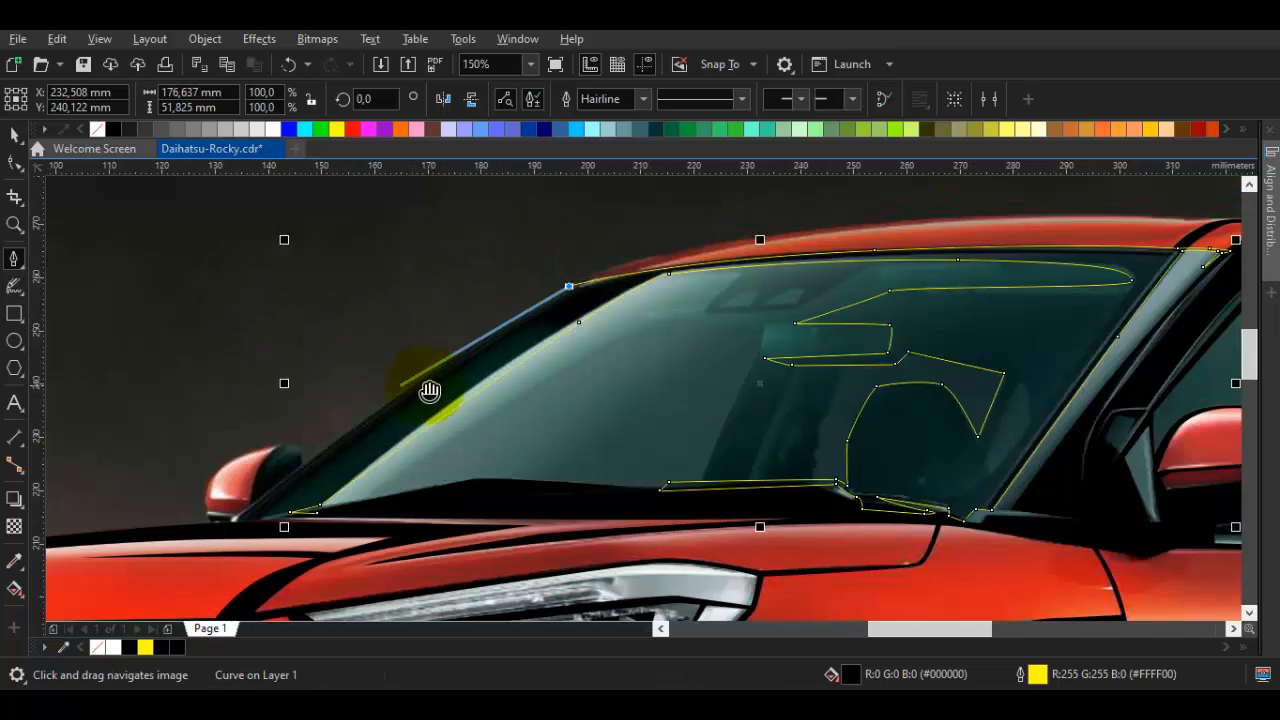
scroll(400, 420, "up", 2)
left_click_drag(291, 497, 277, 517)
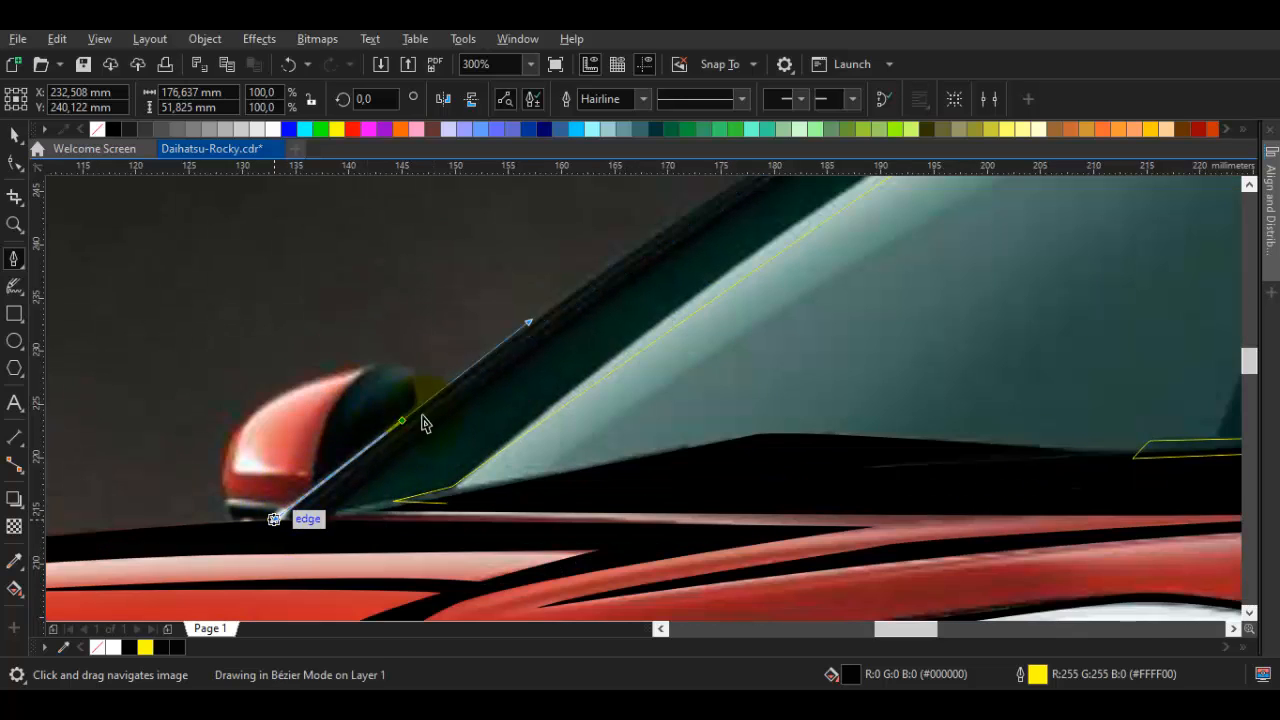
key("ctrl+z")
left_click_drag(432, 397, 276, 519)
key("ctrl+z")
left_click(266, 524)
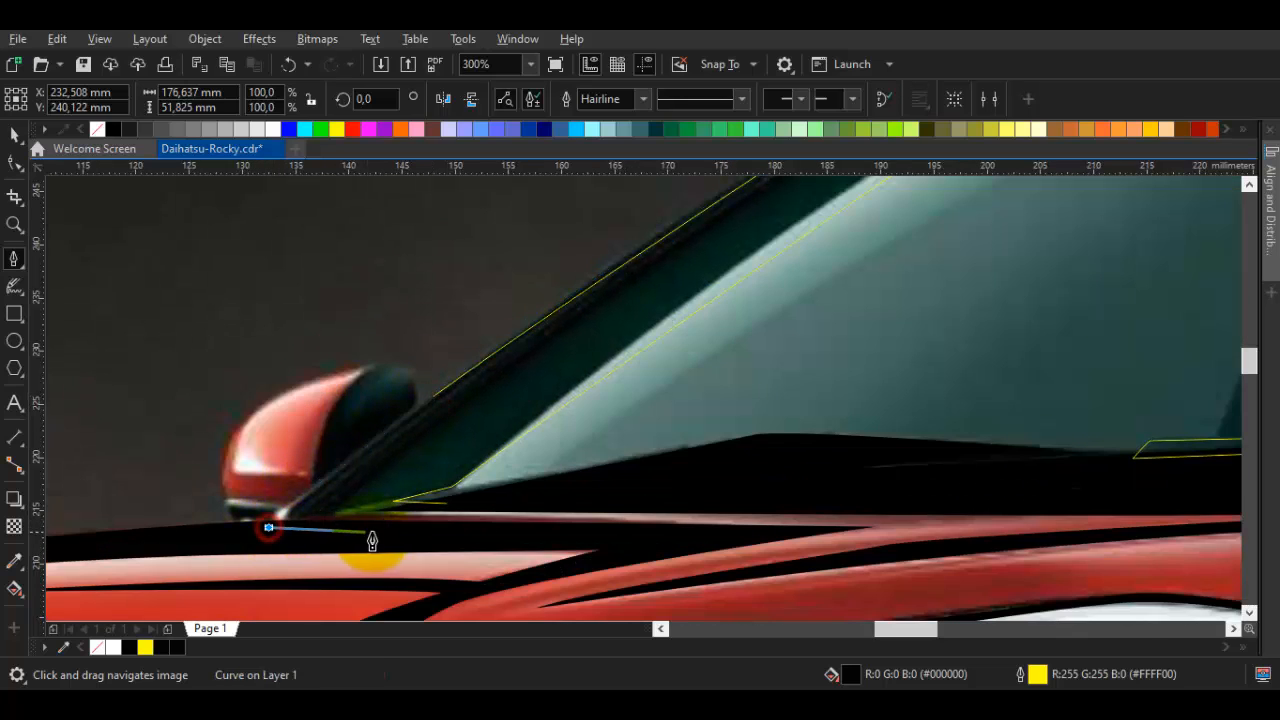
Complete the path along the hood's rear edge, close it at its starting point below the windshield, and save the document
scroll(378, 531, "up", 1)
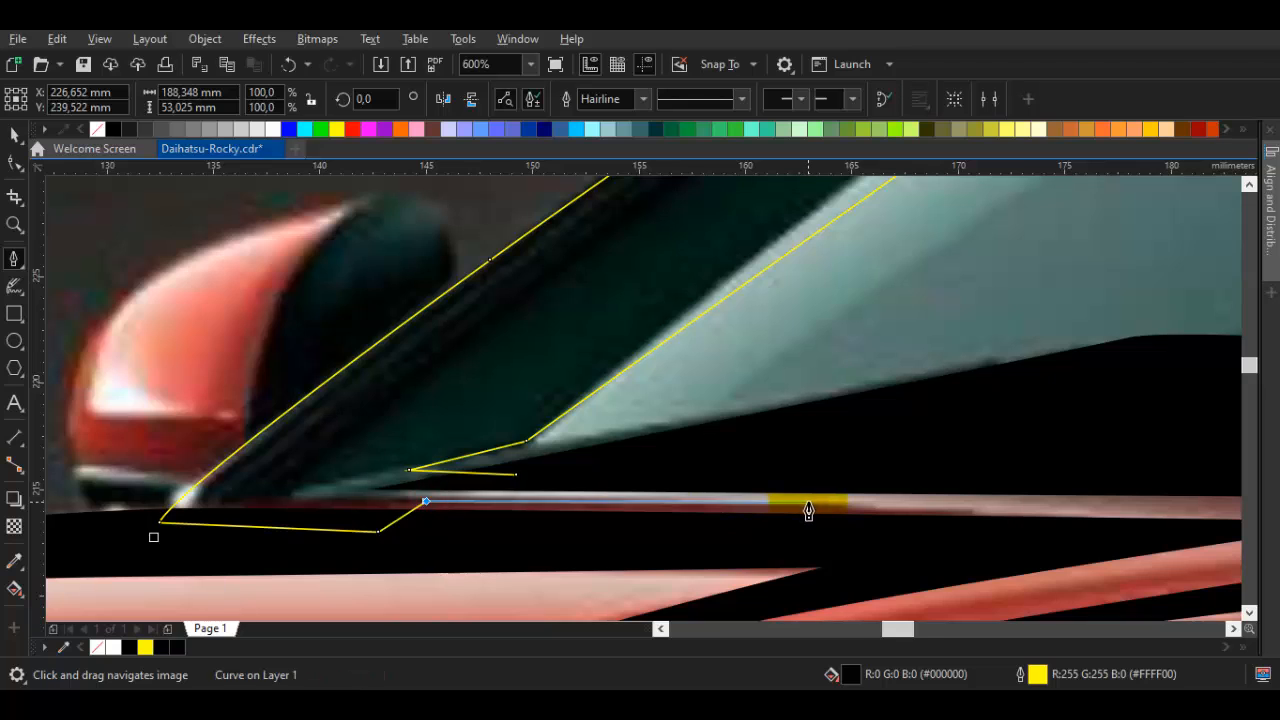
scroll(808, 511, "up", 1)
left_click(514, 474)
scroll(362, 348, "down", 3)
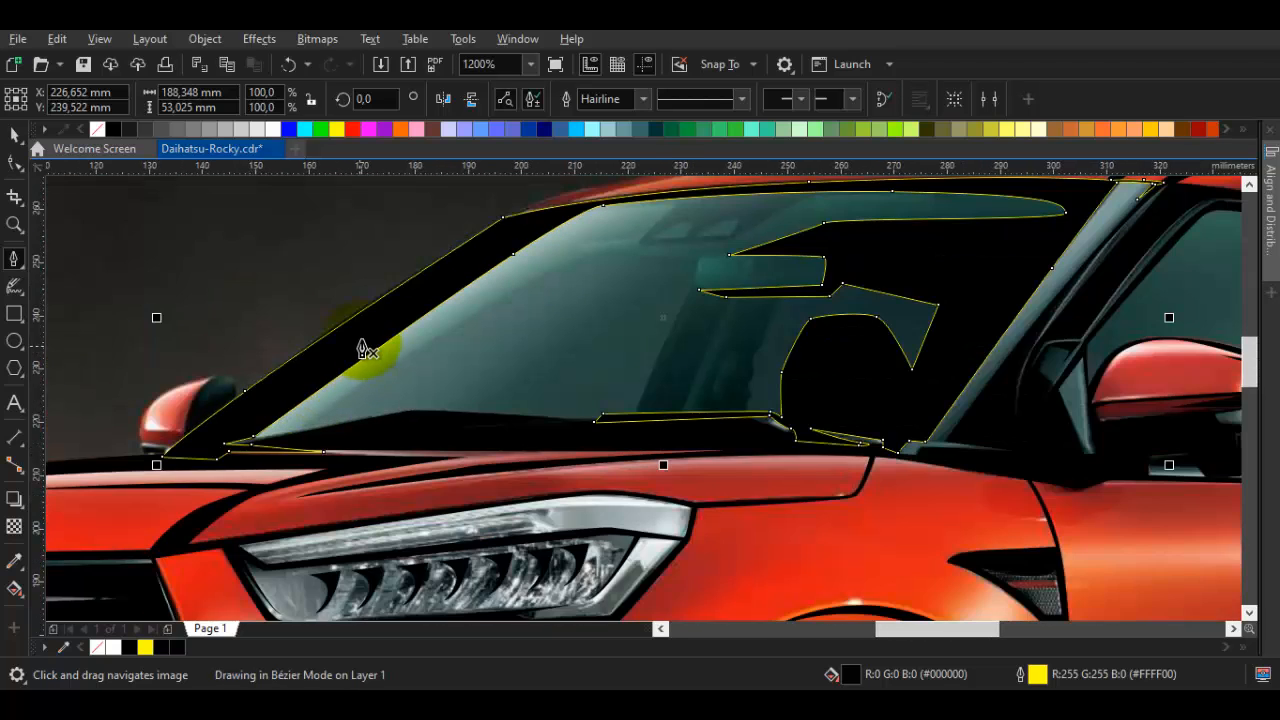
key("space")
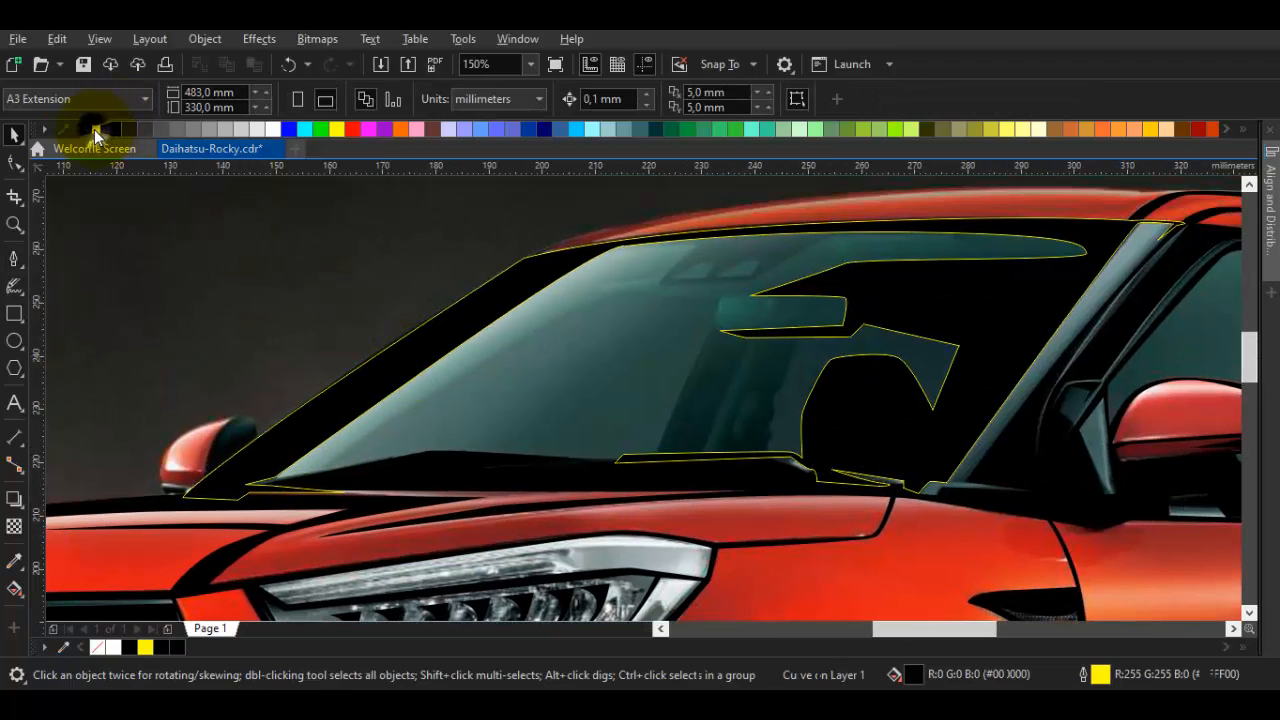
scroll(271, 291, "down", 3)
key("ctrl+s")
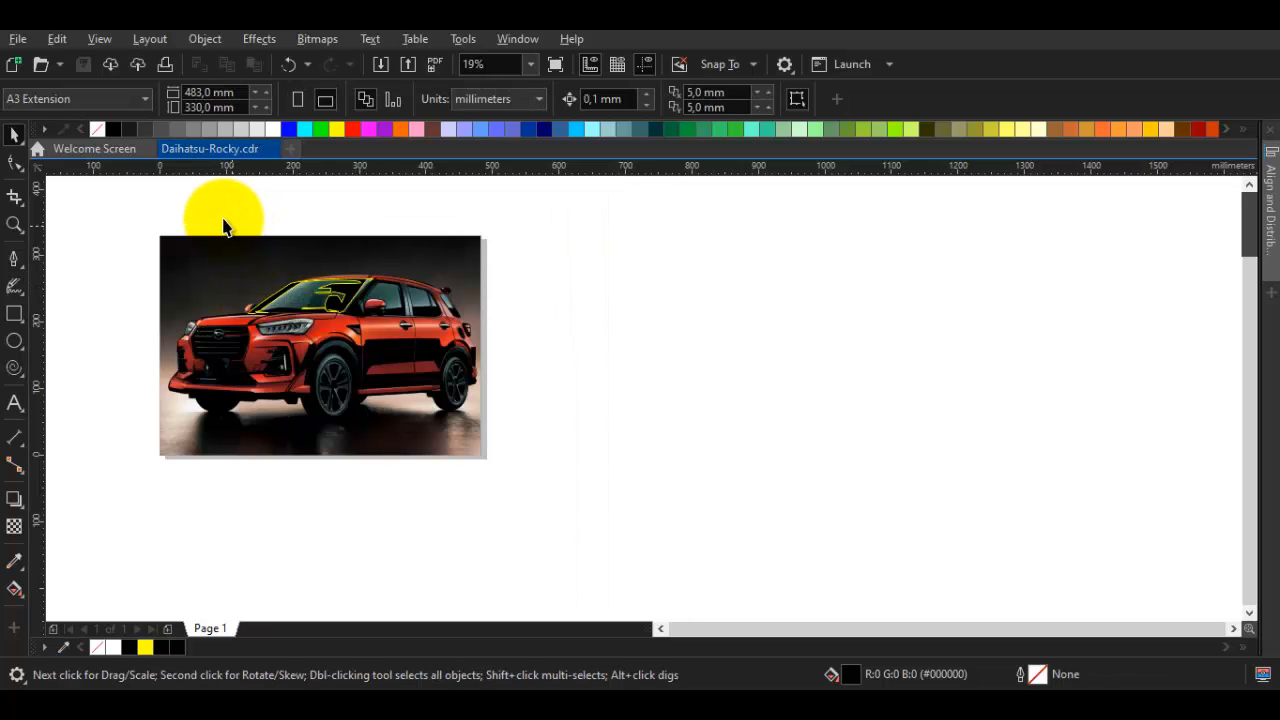
Remove all outlines and move the reference photo aside to review the line art, and undo both changes
key("ctrl+a")
right_click(98, 130)
left_click(241, 208)
left_click_drag(207, 262, 680, 278)
left_click(458, 274)
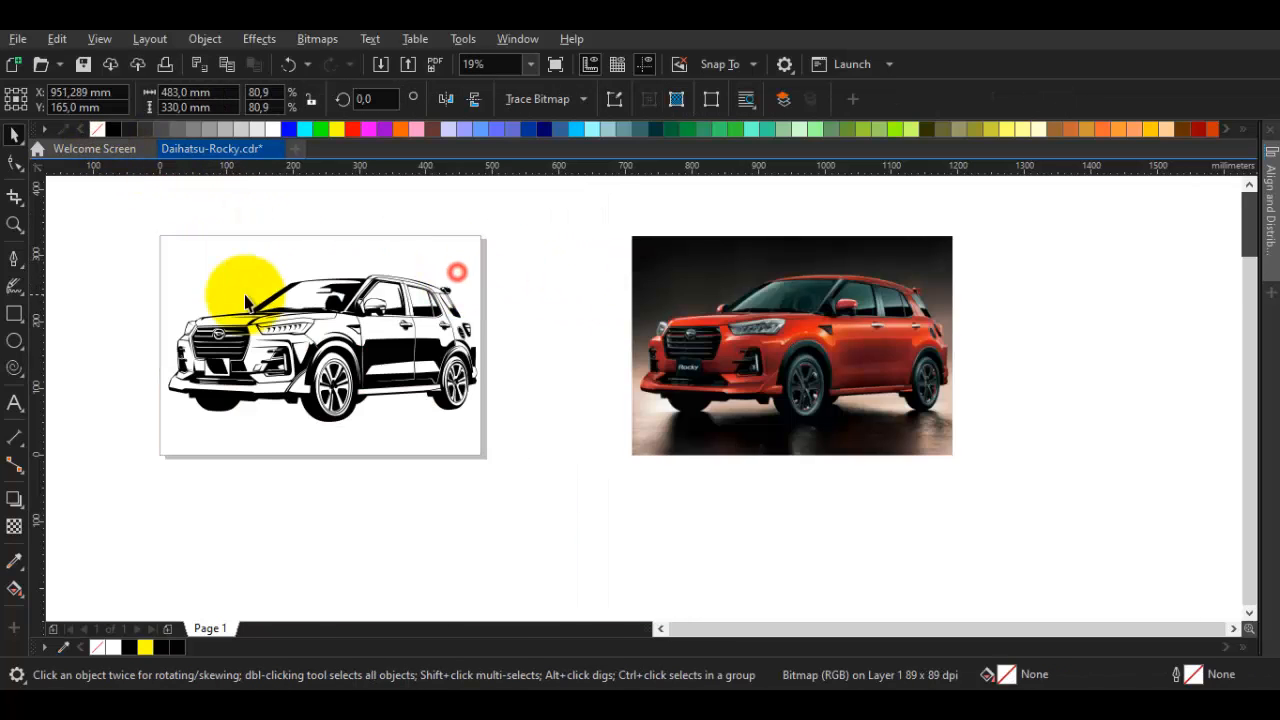
scroll(245, 302, "up", 2)
key("ctrl+z")
key("ctrl+z")
scroll(515, 312, "down", 1)
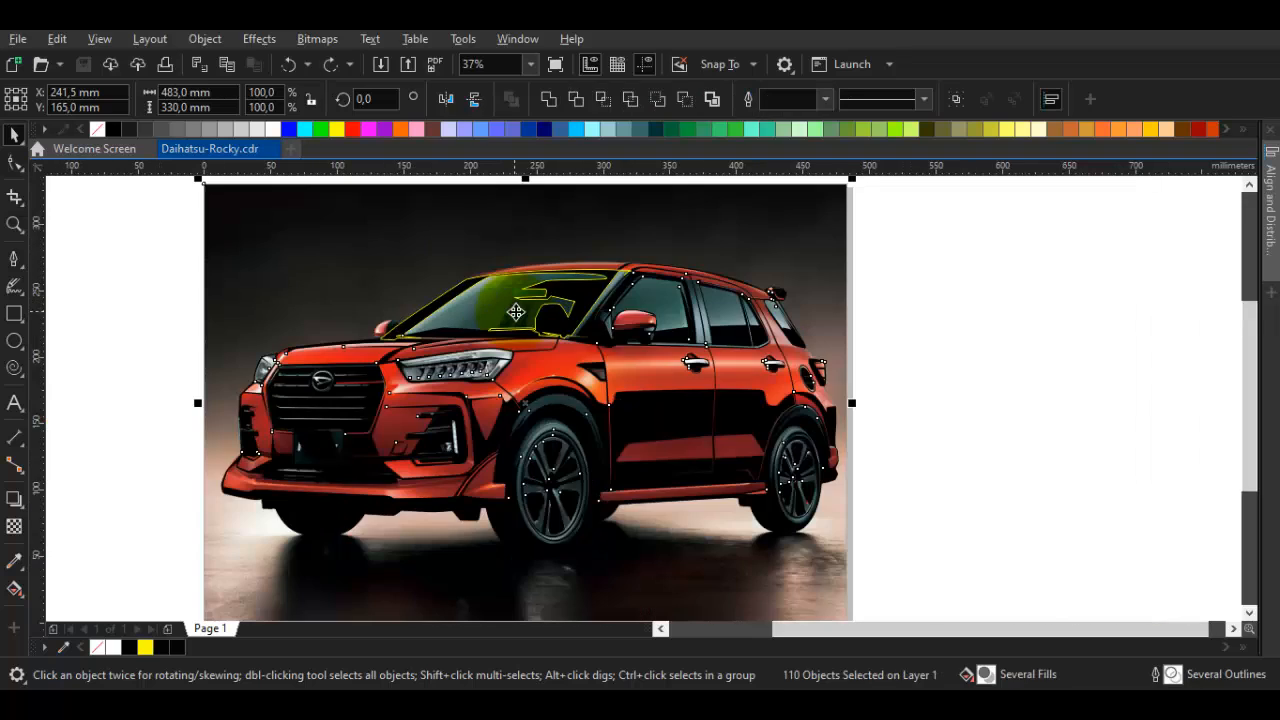
Select all the traced shapes without the photo and give them yellow outlines to check them against the car
left_click_drag(1029, 571, 180, 200)
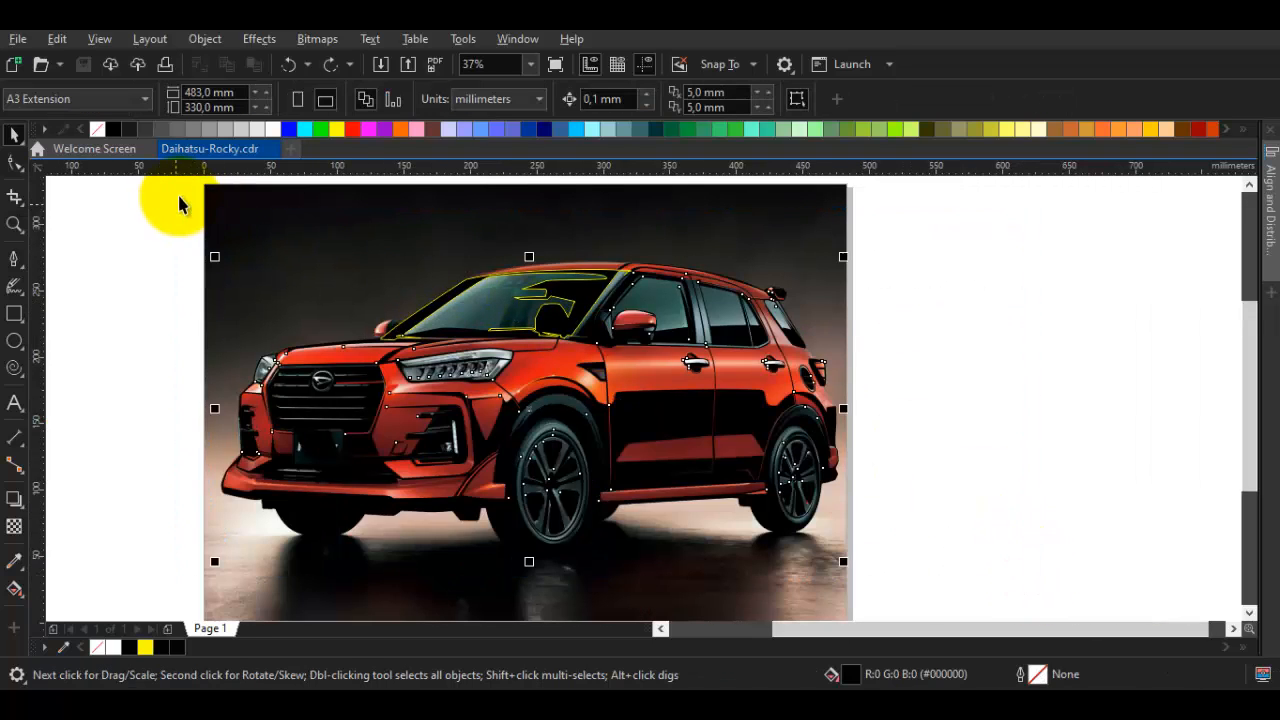
right_click(337, 130)
scroll(456, 366, "up", 2)
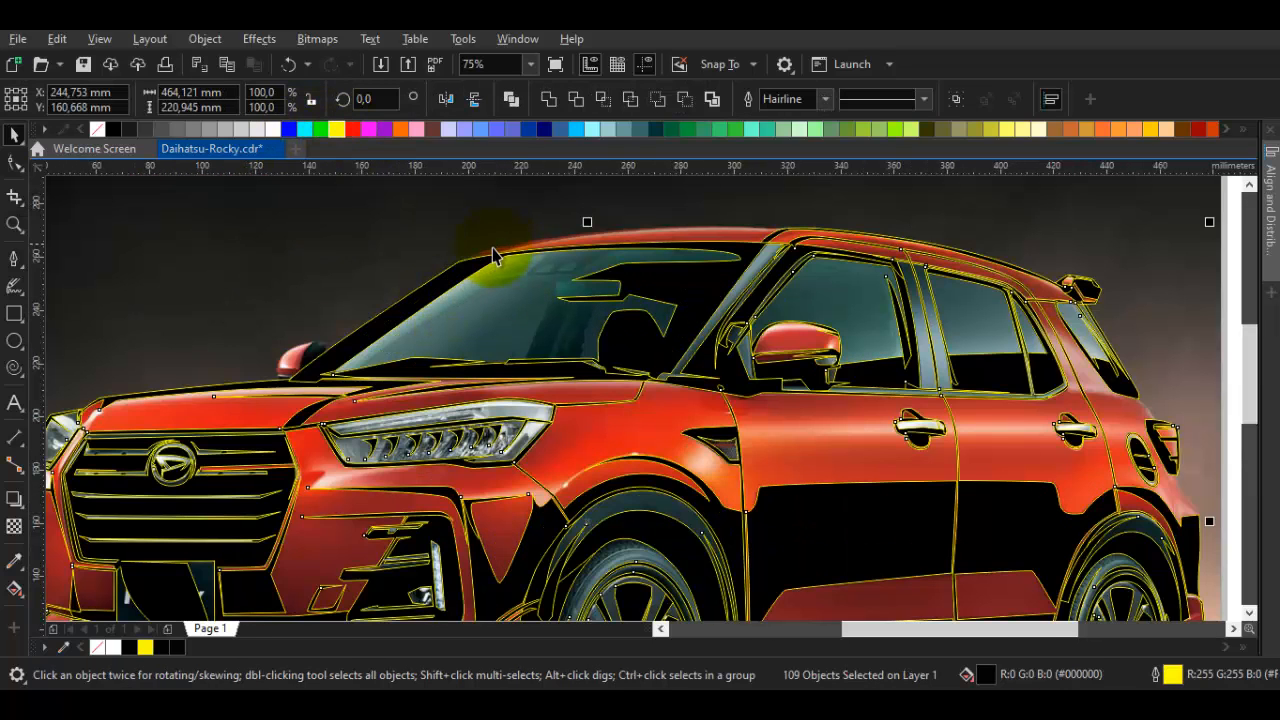
scroll(491, 257, "down", 2)
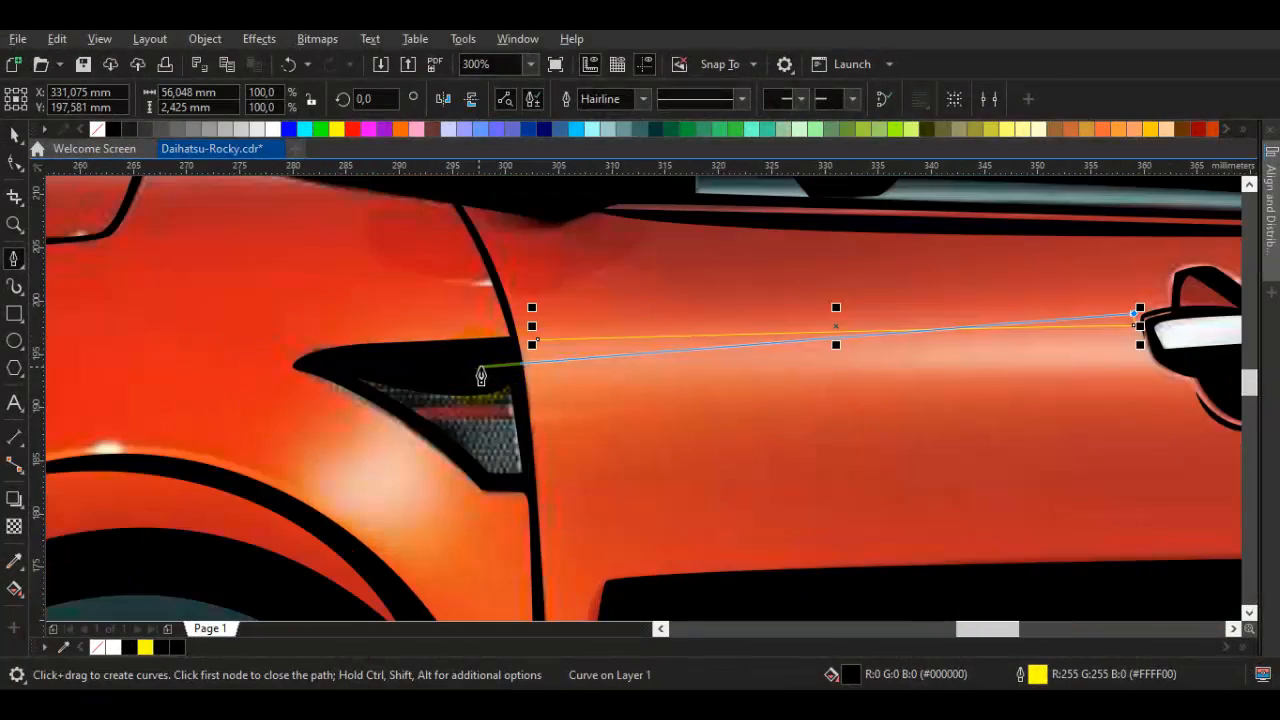
Close the thin crease shape on the front door and trace a tapered one across the rear door up to its handle
left_click_drag(535, 341, 629, 329)
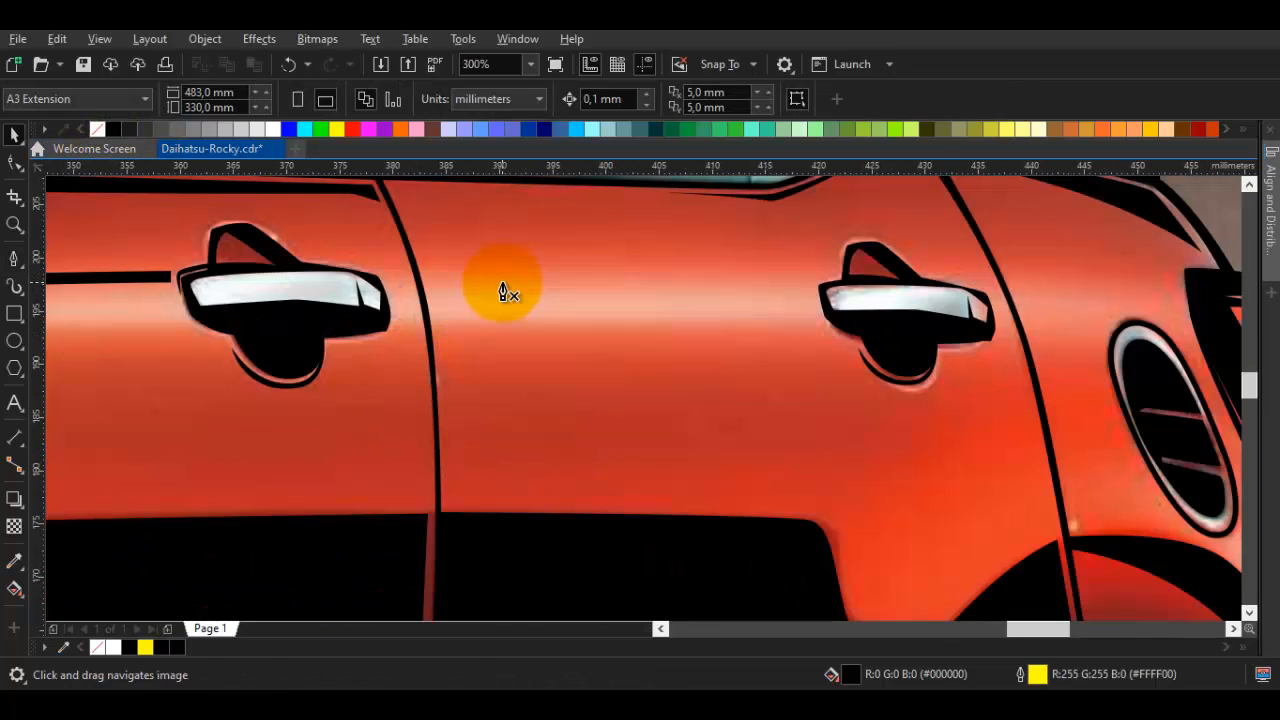
left_click(176, 271)
left_click(438, 273)
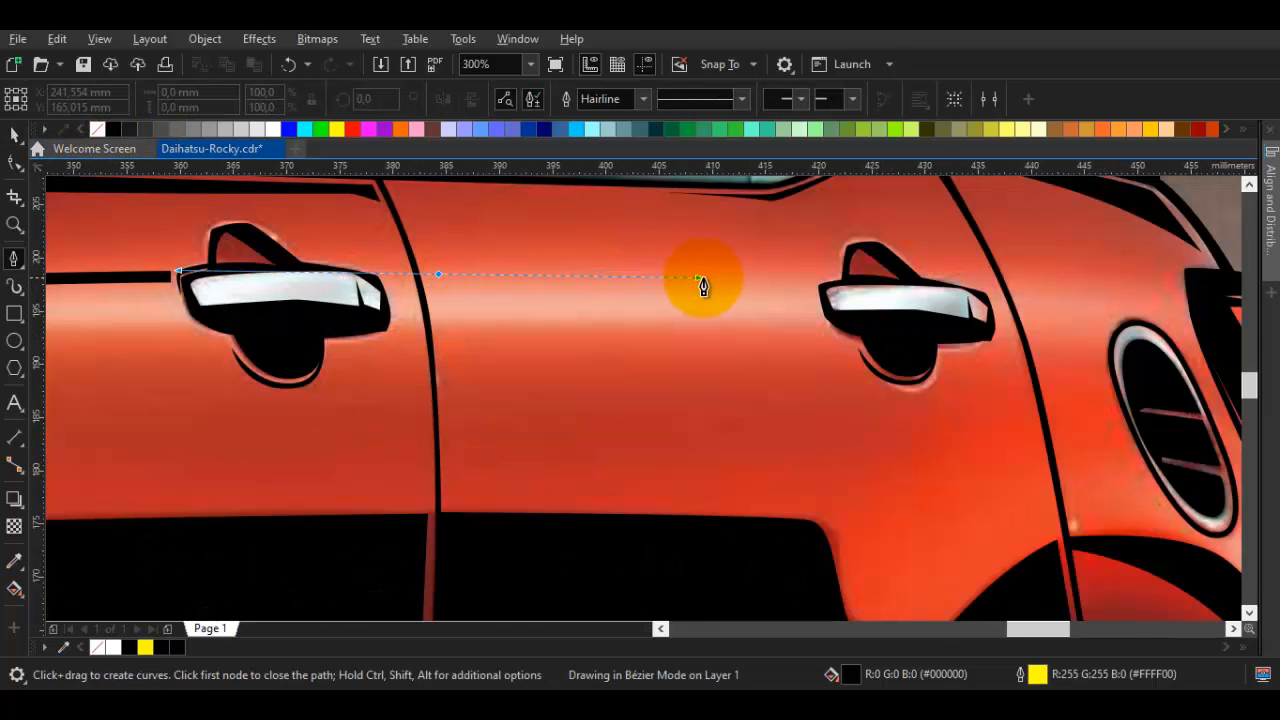
scroll(703, 287, "up", 1)
left_click(808, 275)
scroll(394, 328, "left", 3)
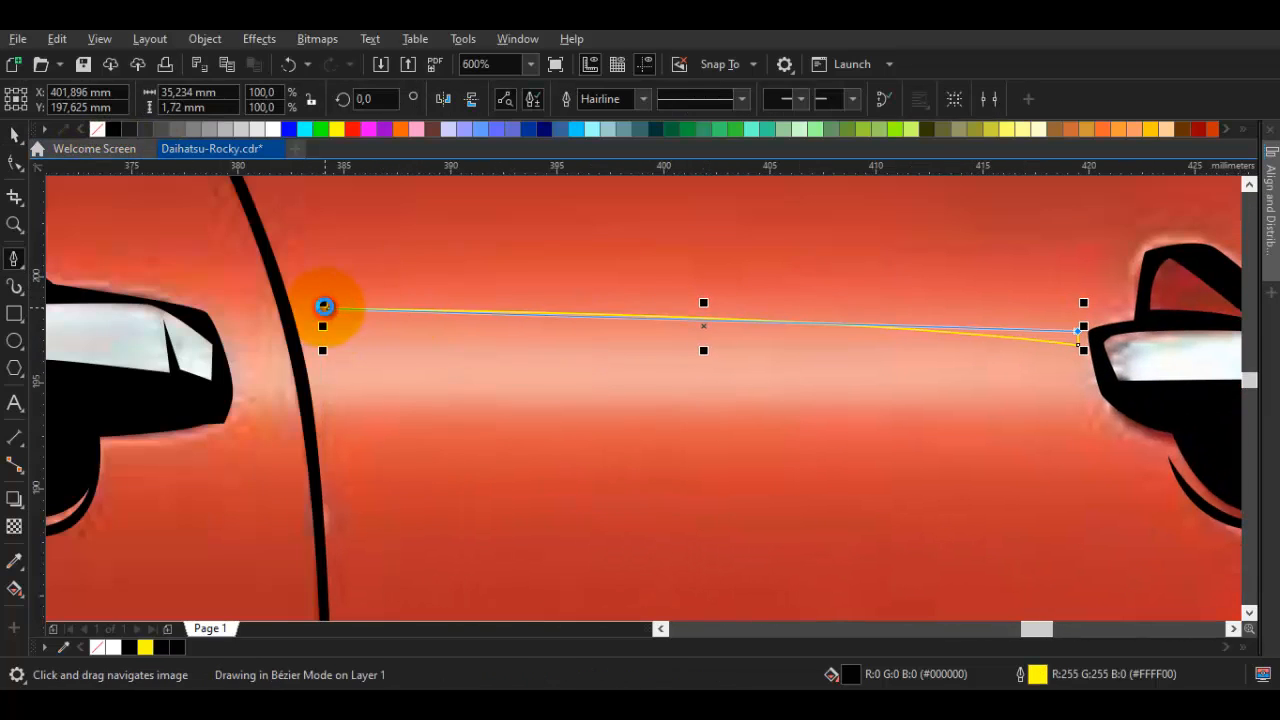
left_click(324, 306)
Reshape the rear door's crease by lowering its pointed tip and adjusting the nodes at the end beside the handle
key("F10")
left_click_drag(323, 306, 321, 335)
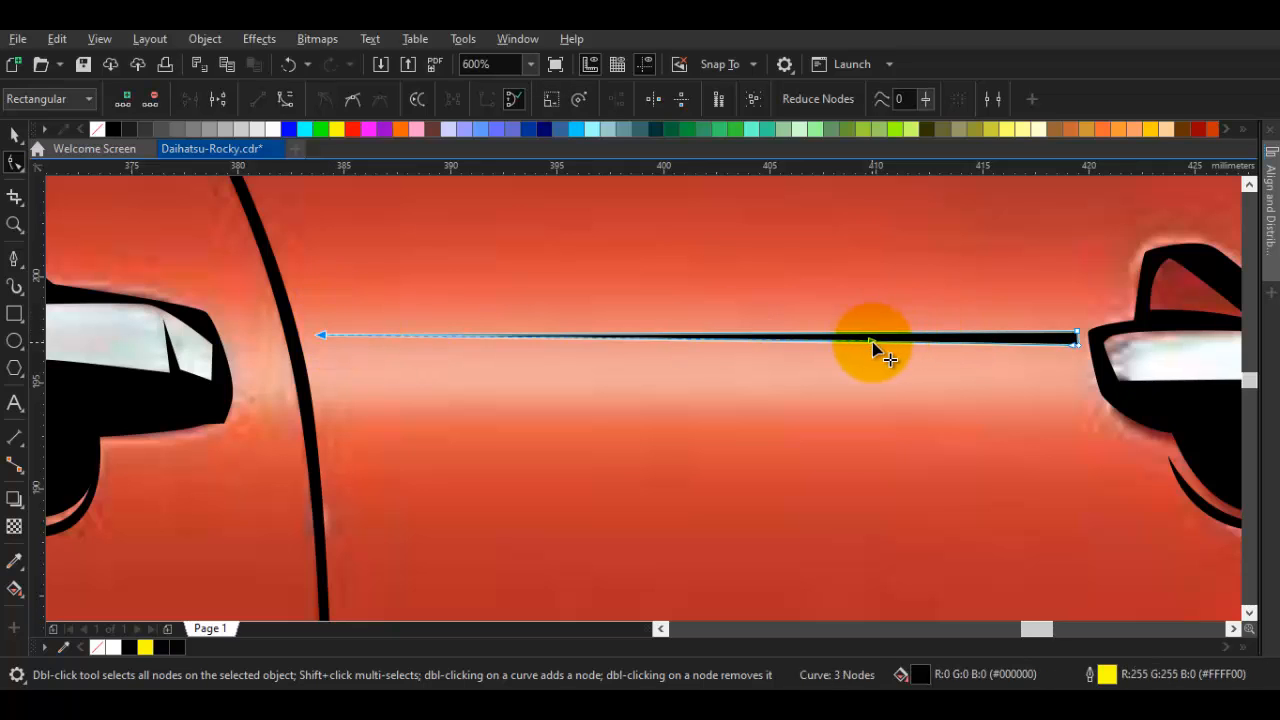
scroll(1075, 362, "up", 1)
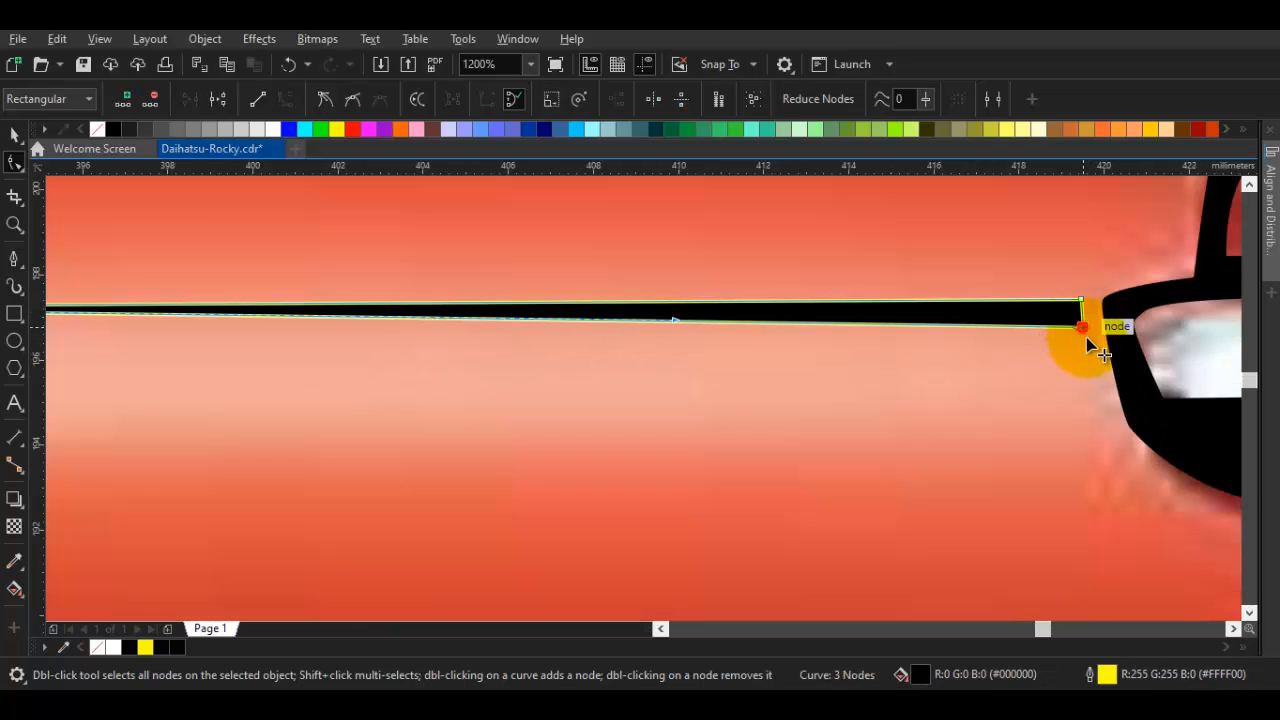
left_click_drag(1087, 338, 1092, 354)
scroll(693, 305, "down", 1)
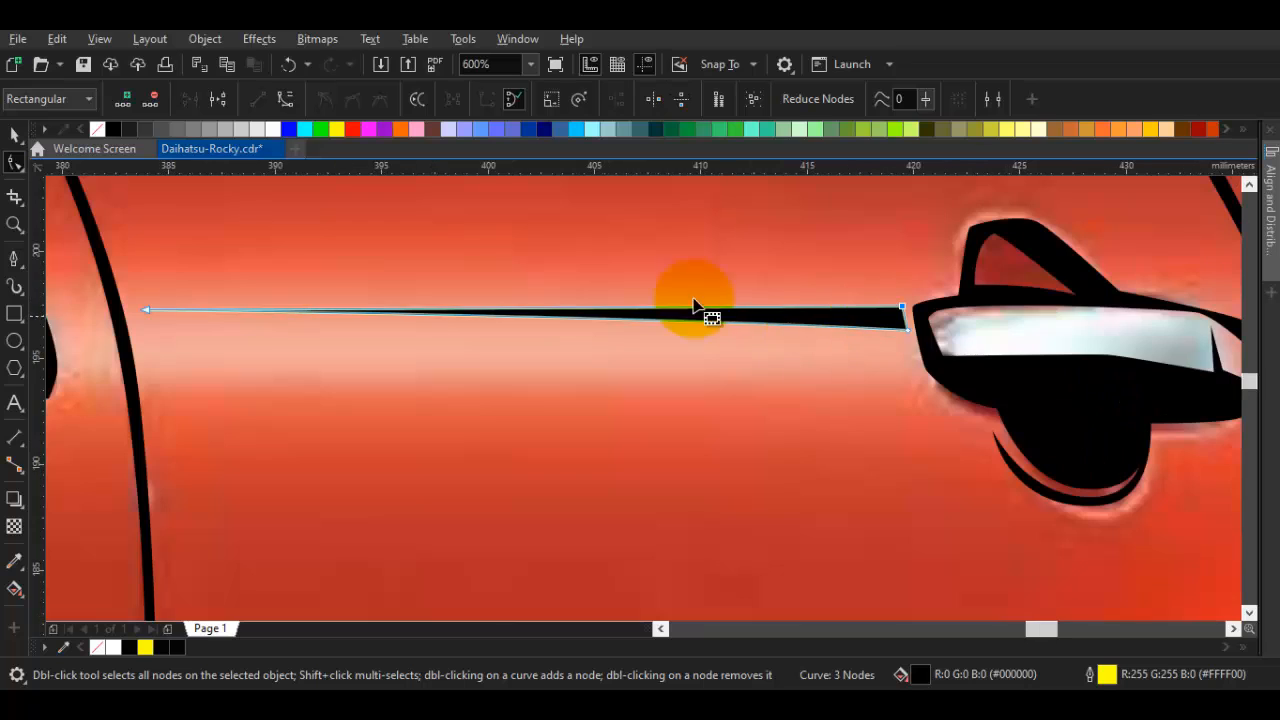
scroll(706, 366, "down", 2)
key("space")
key("Escape")
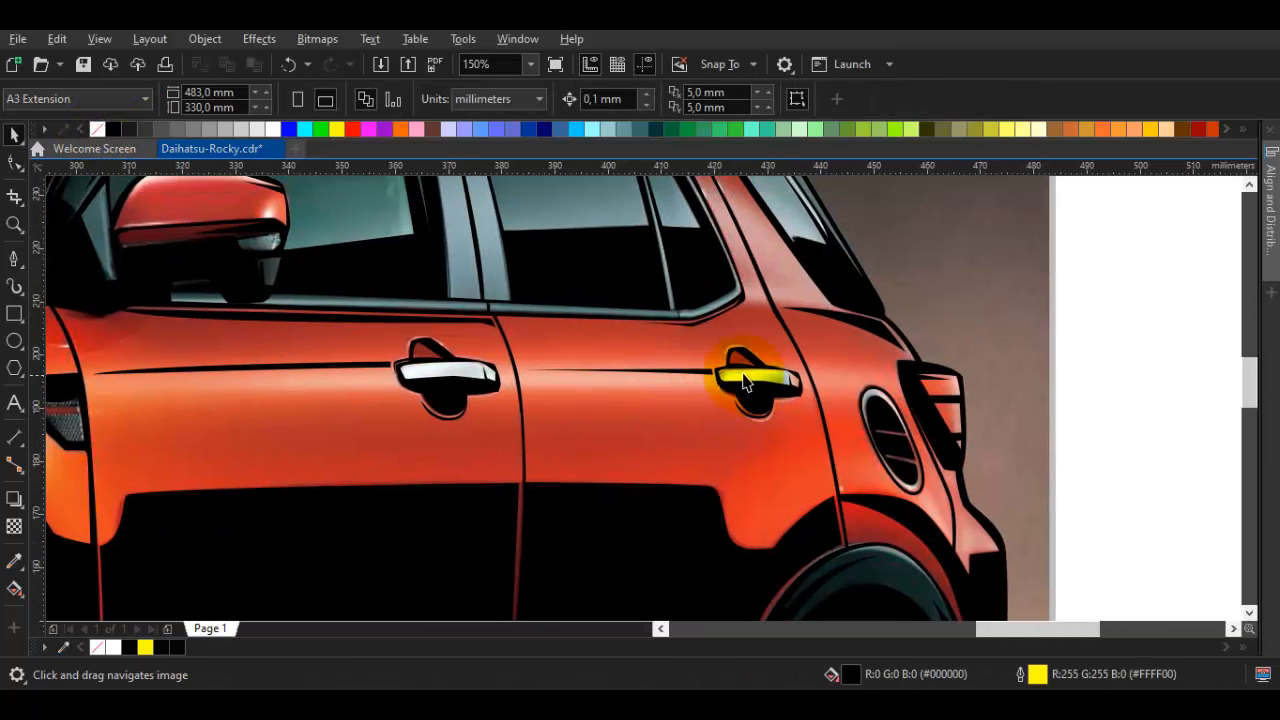
Trace a black wedge about 5.4 by 3.8 mm behind the rear side window's corner, remove its outline, and lower its upper rear node
scroll(776, 316, "up", 3)
key("space")
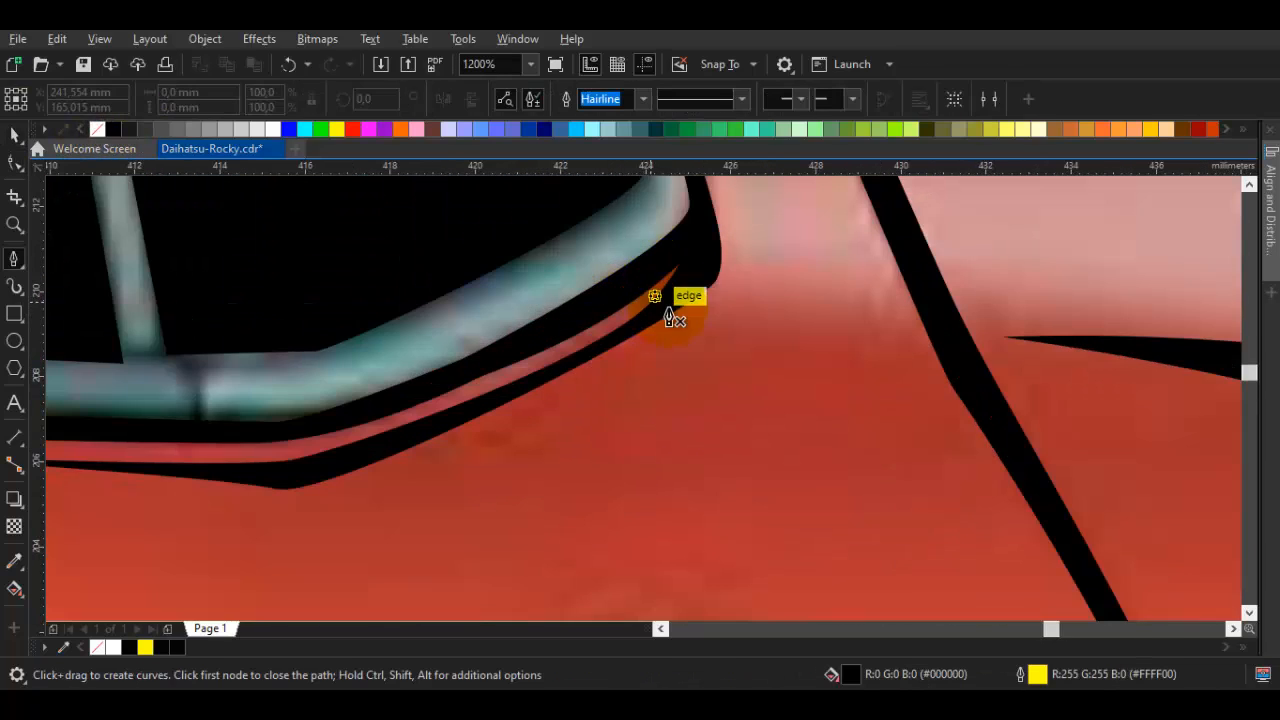
left_click(736, 288)
left_click(906, 306)
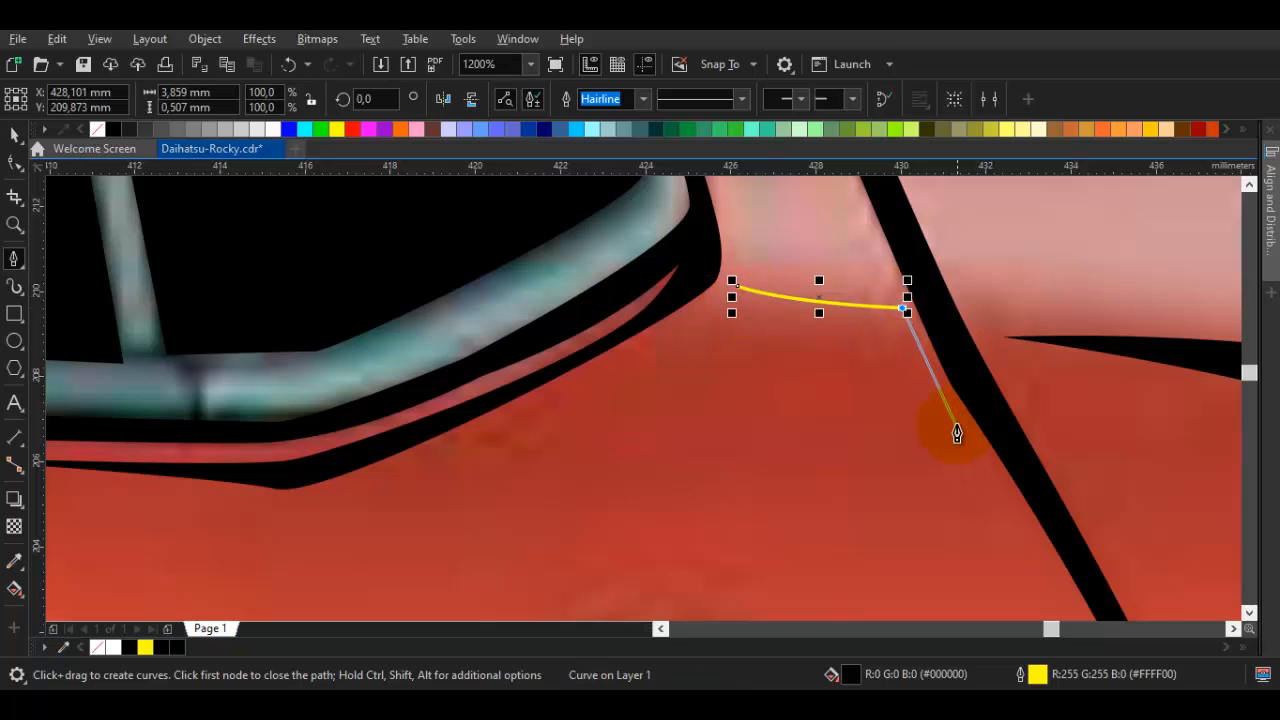
left_click(968, 448)
left_click(736, 288)
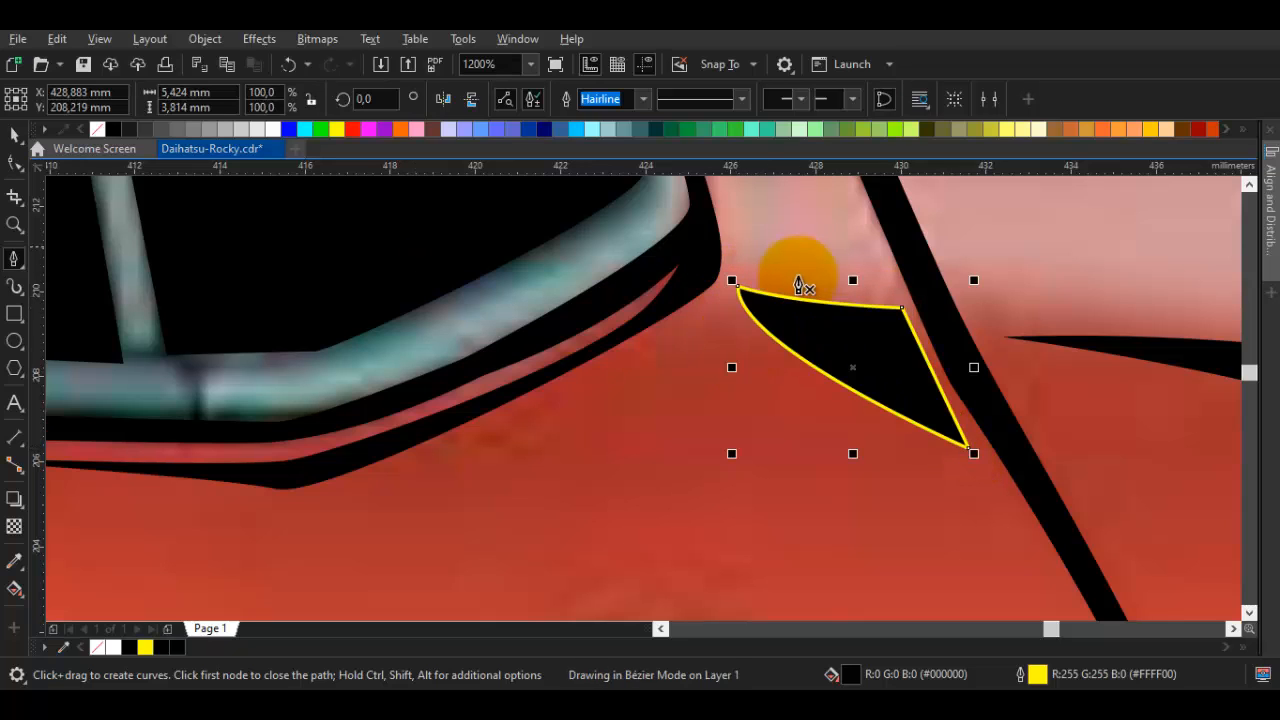
right_click(95, 130)
key("space")
key("F10")
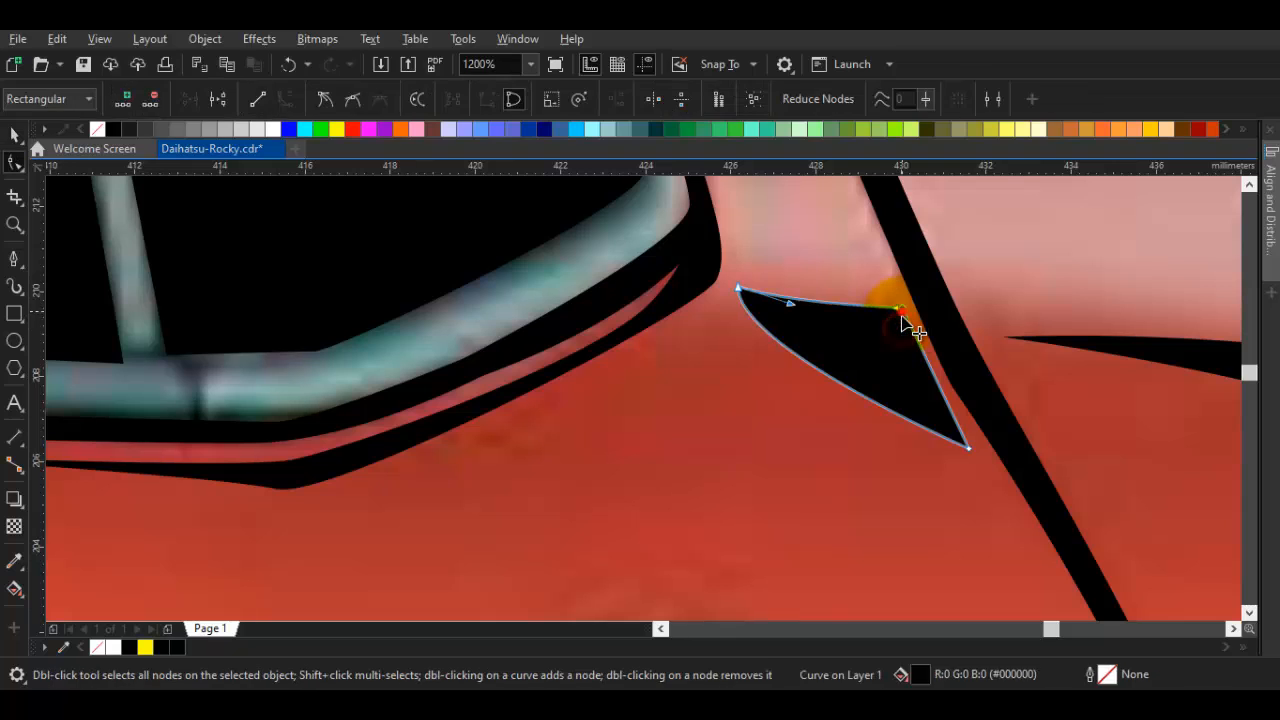
left_click_drag(902, 307, 905, 323)
Extend the pointed tip of the rear quarter panel's dark crease forward to the rear door's edge line
key("space")
key("Escape")
left_click(1060, 346)
key("F10")
left_click_drag(1004, 337, 987, 336)
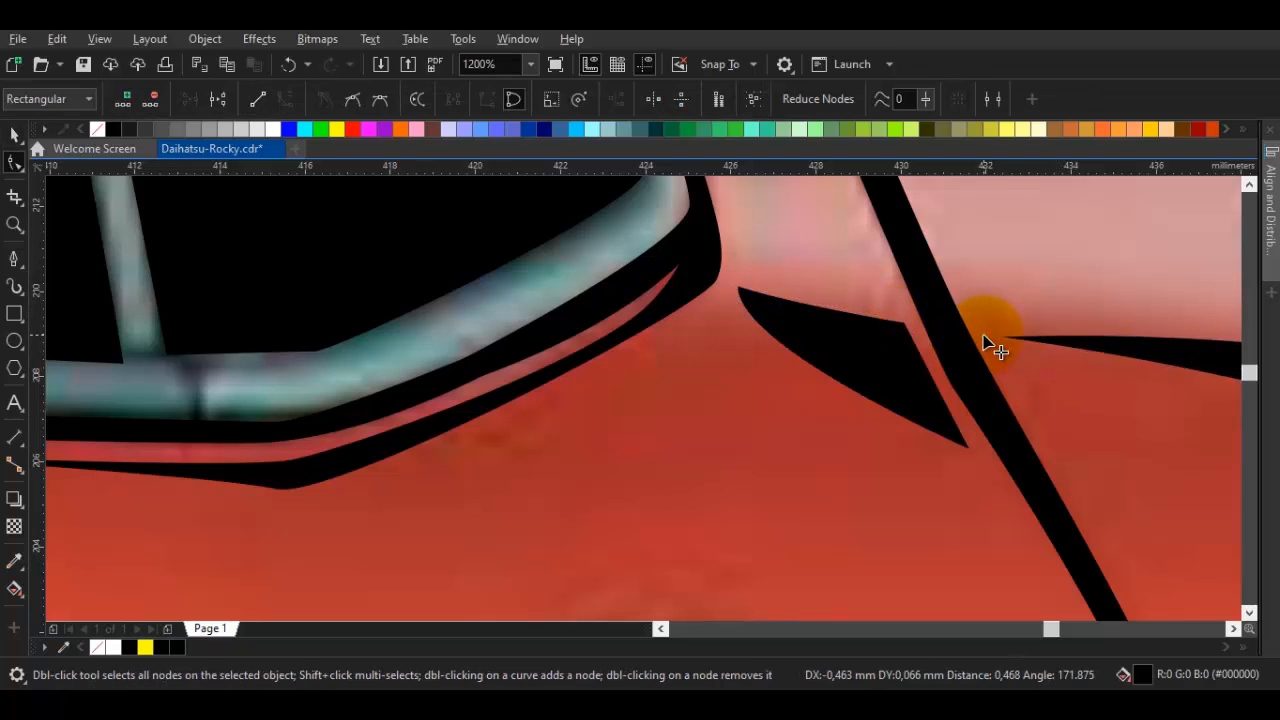
key("space")
key("Escape")
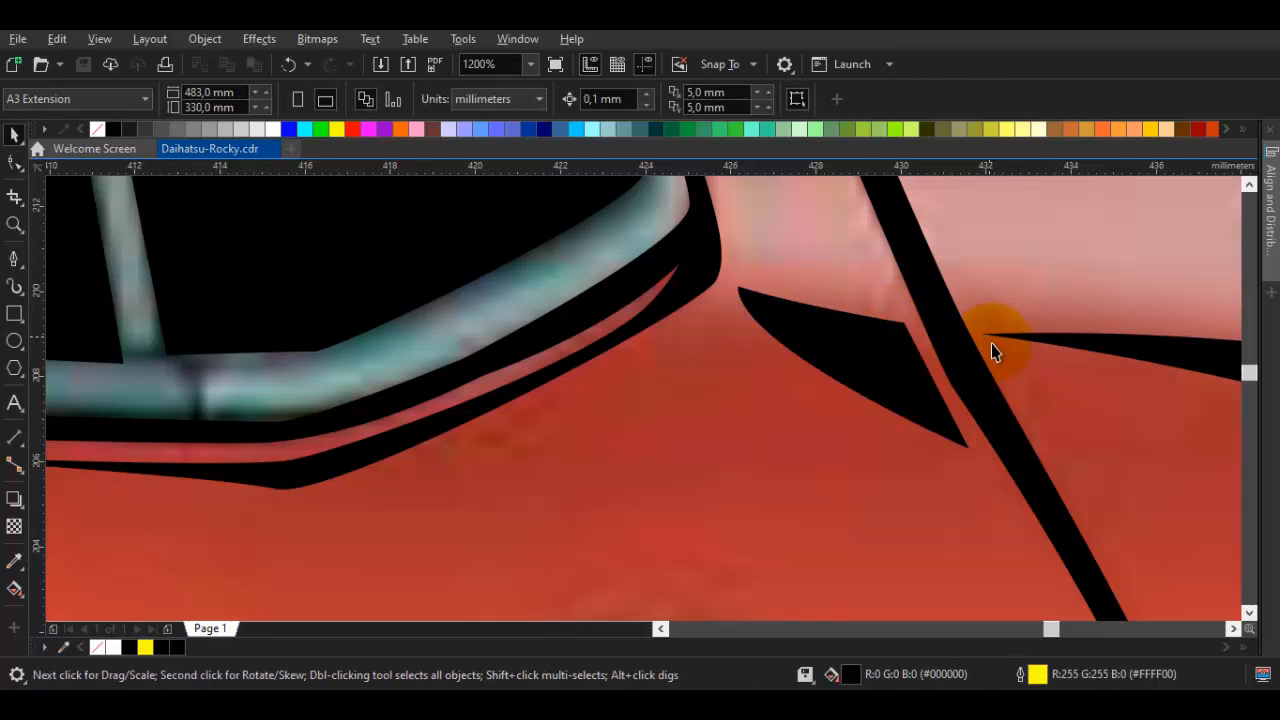
Trace a closed strip about 32 by 7 mm along the roof frame above the front door window
key("F4")
scroll(813, 278, "up", 2)
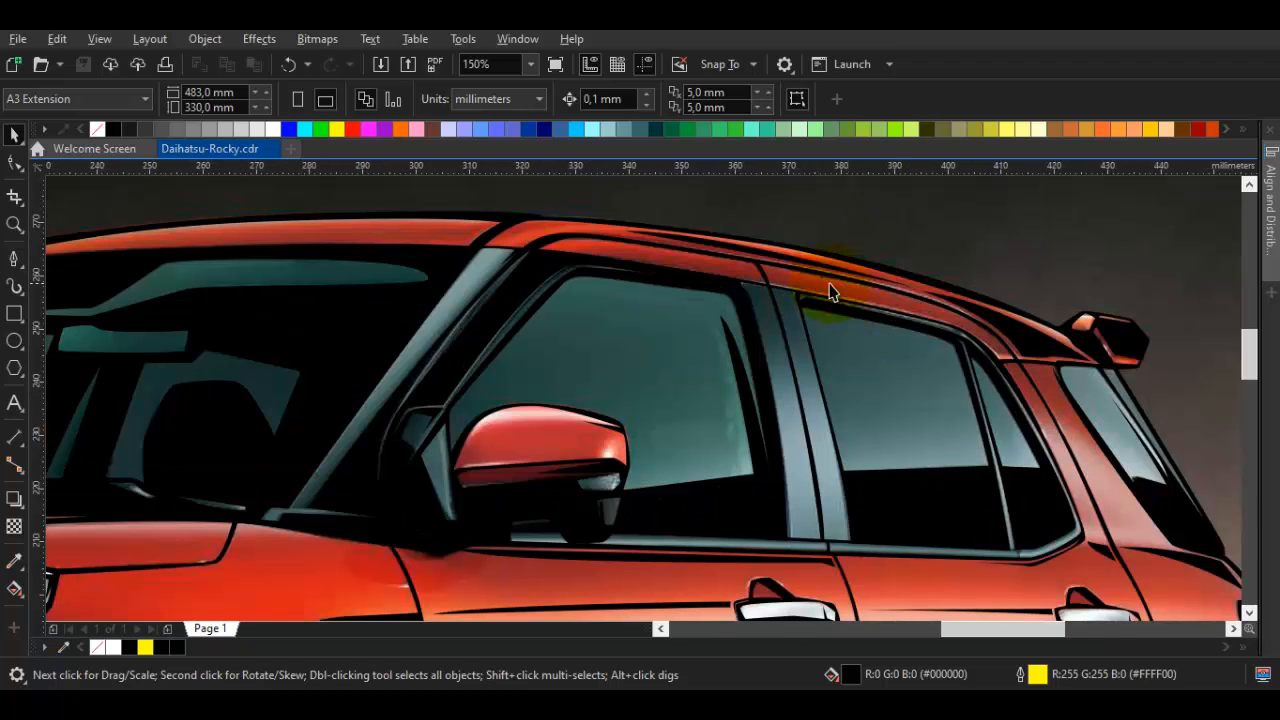
scroll(716, 268, "up", 1)
key("p")
left_click_drag(628, 250, 485, 255)
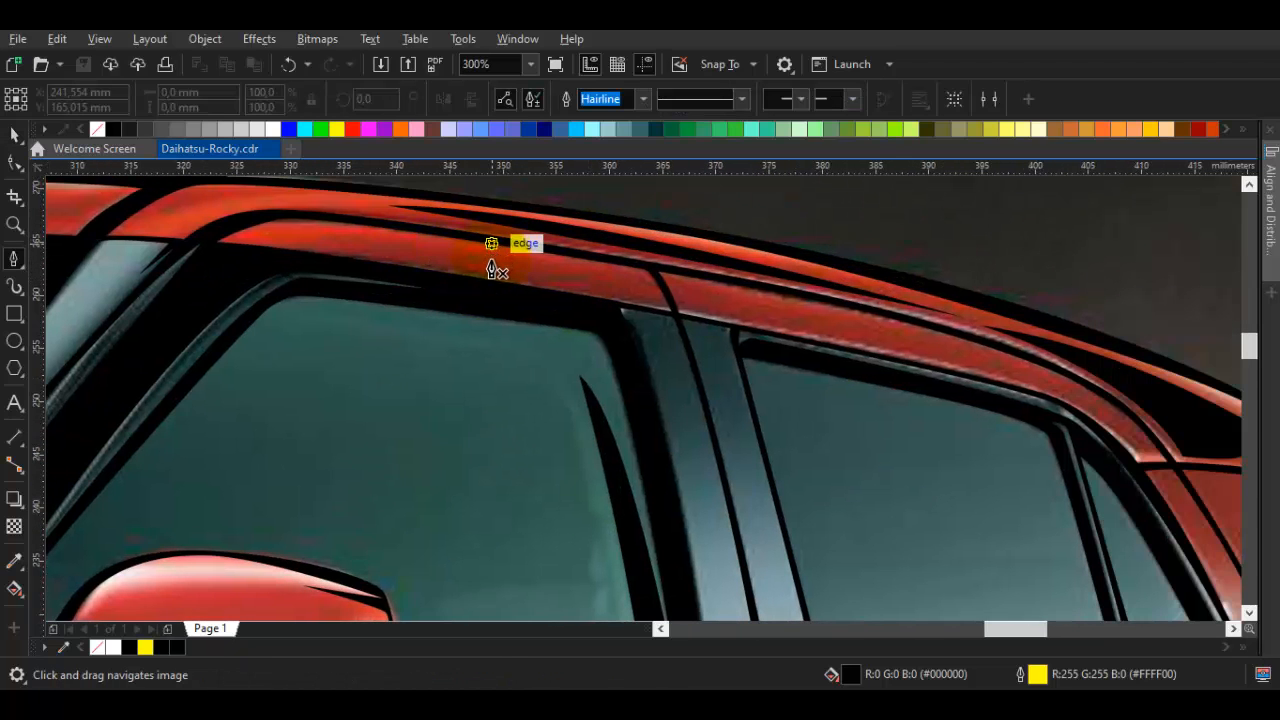
scroll(363, 233, "up", 2)
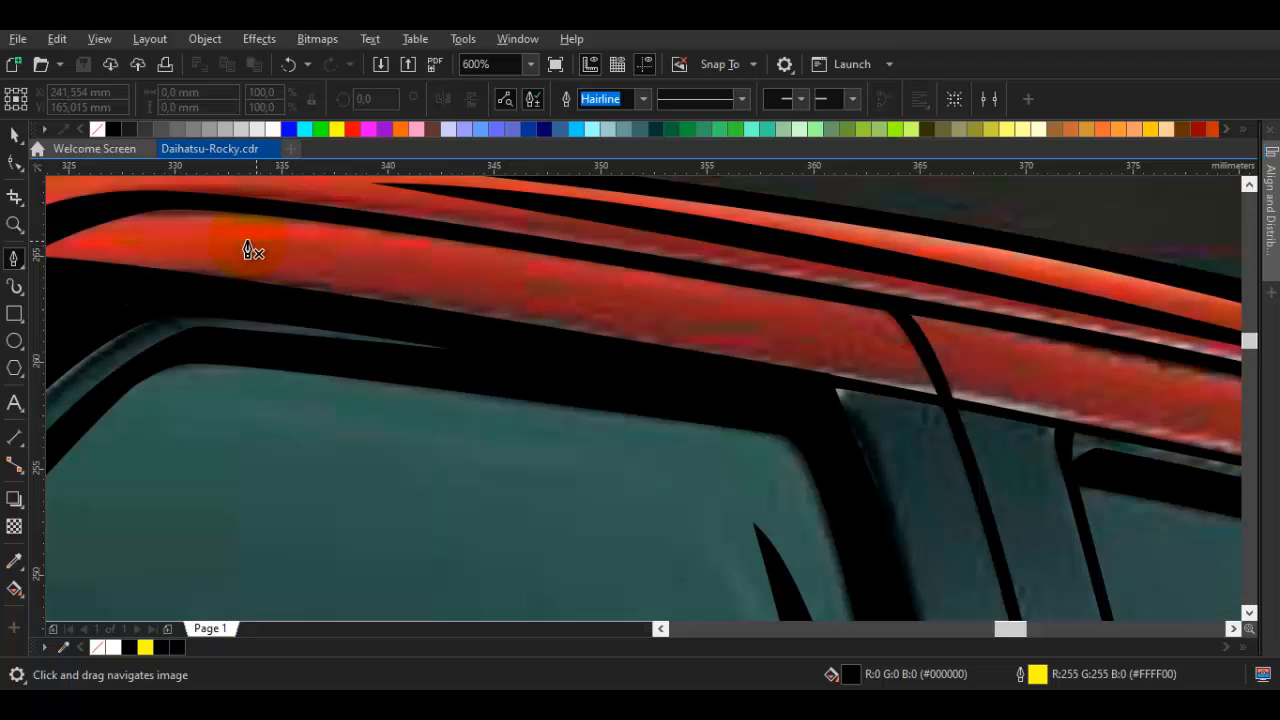
left_click(897, 334)
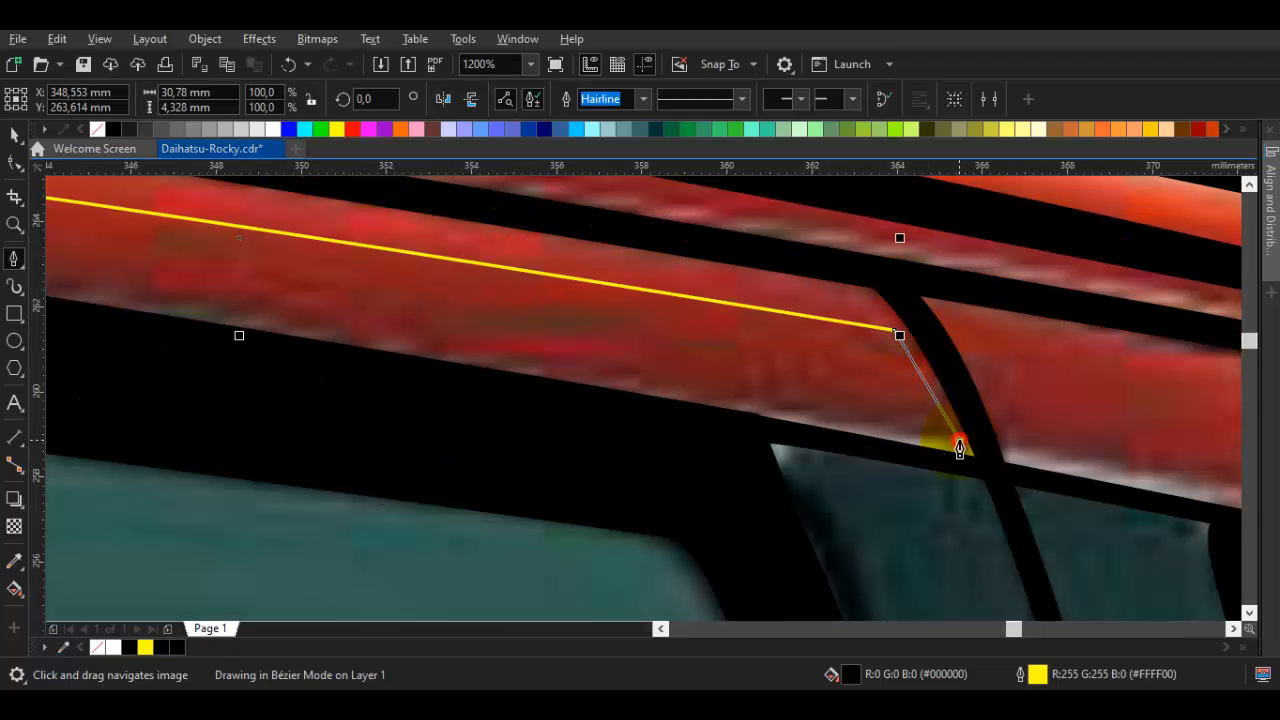
left_click(932, 390)
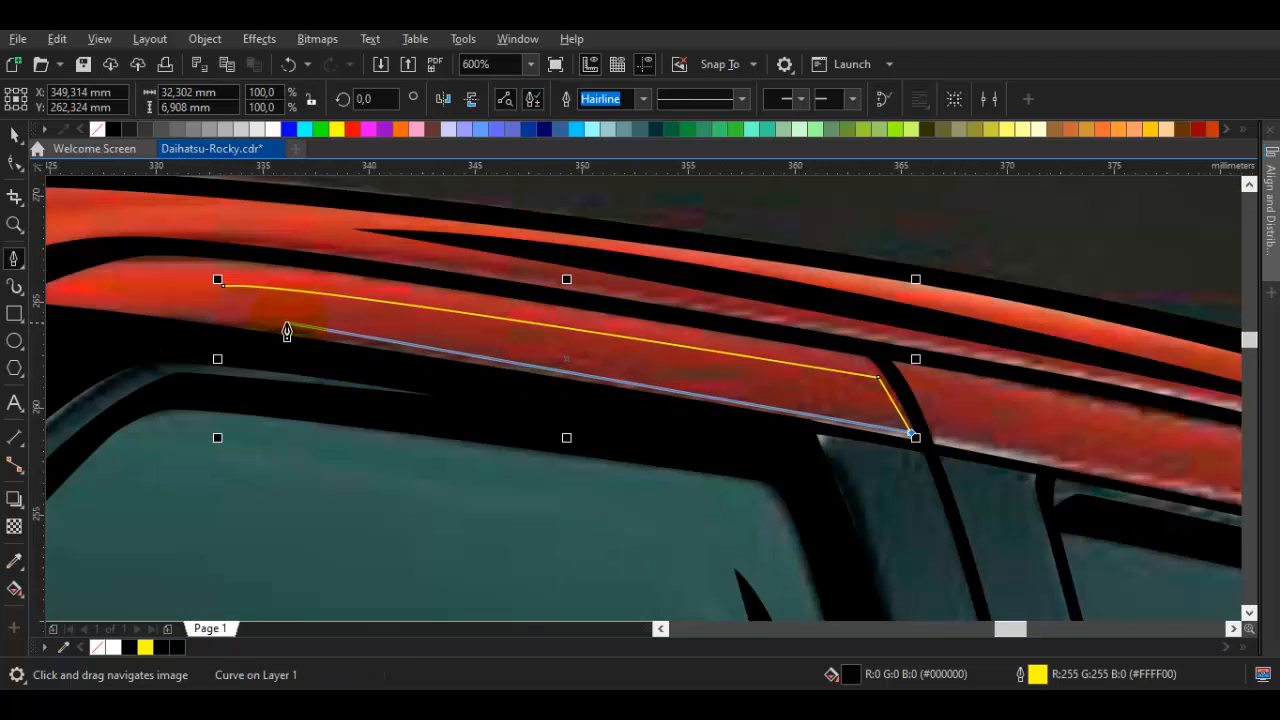
double_click(272, 320)
left_click_drag(223, 286, 368, 338)
Trace a tapered strip about 30 by 9 mm along the frame above the rear door window, and remove its outline
key("space")
double_click(296, 310)
left_click_drag(1000, 411, 419, 357)
key("space")
left_click(426, 342)
key("space")
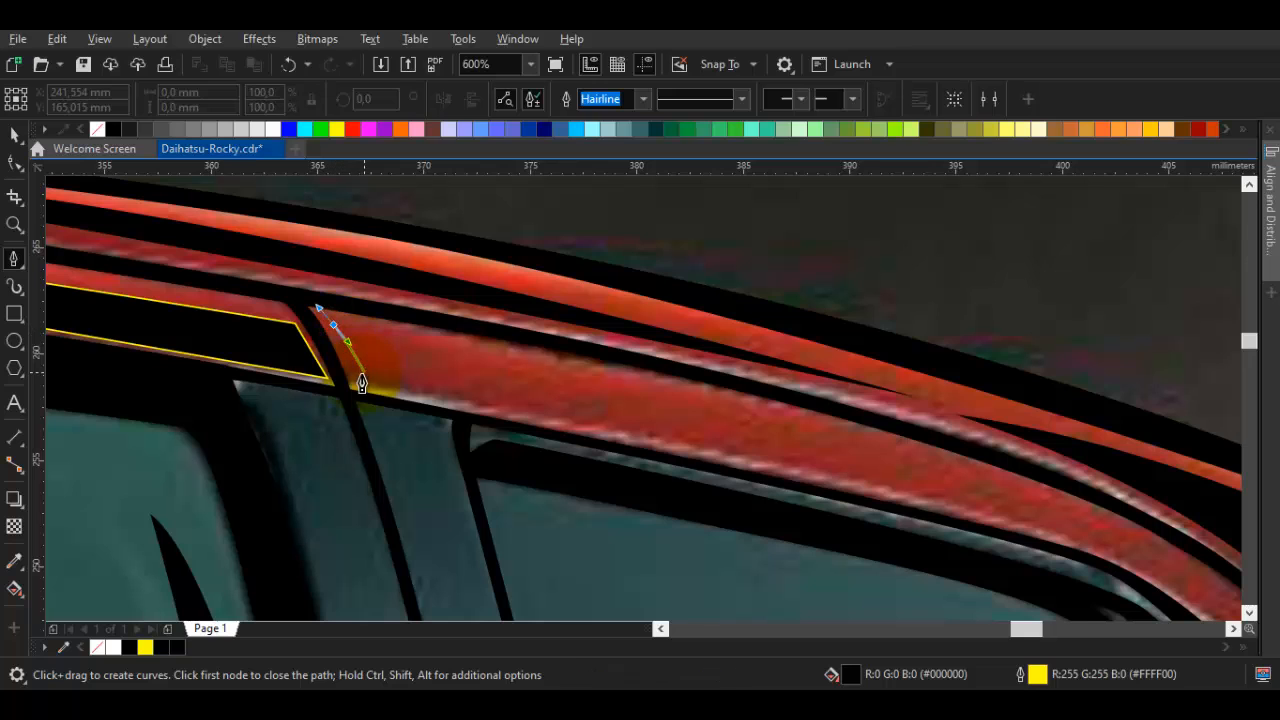
left_click(980, 511)
left_click(334, 324)
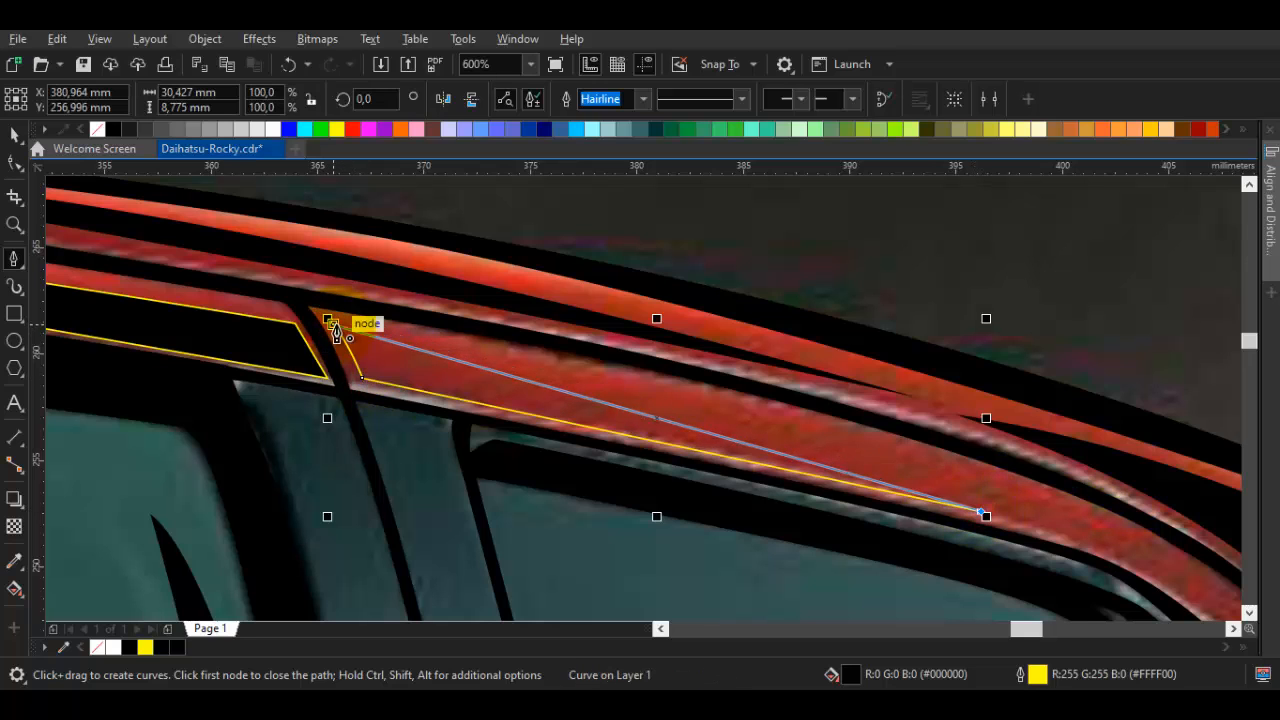
key("space")
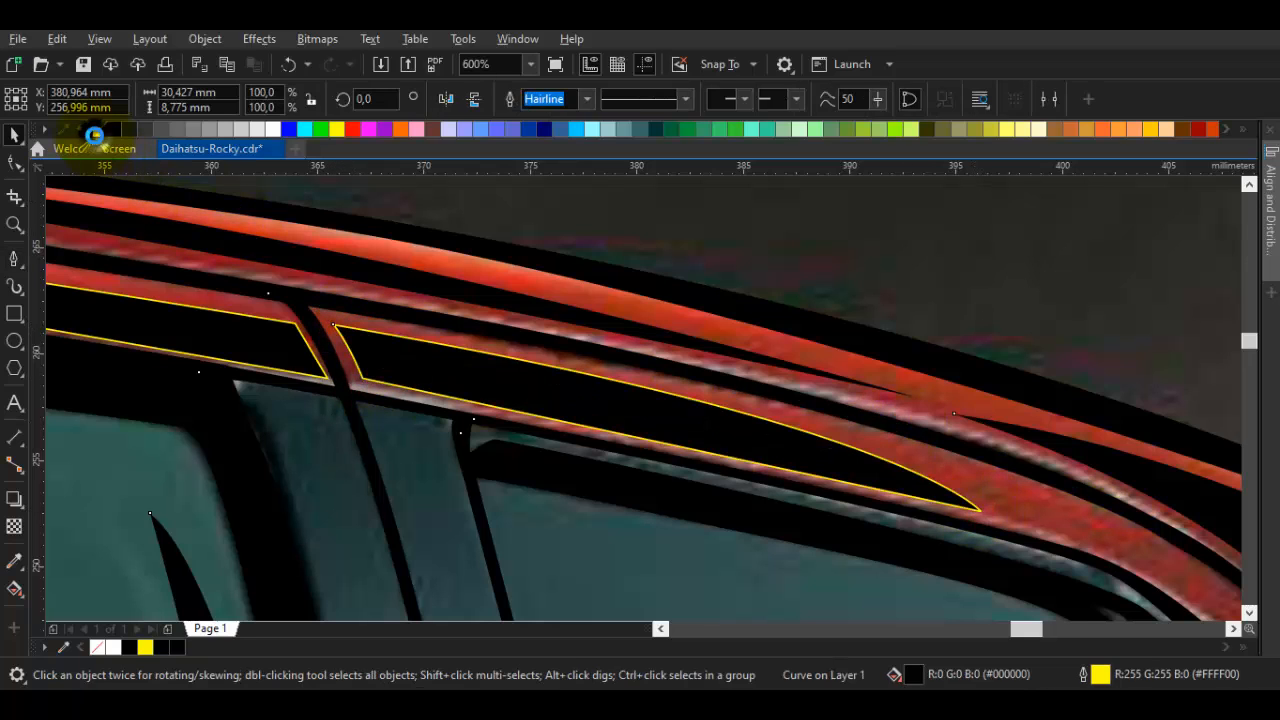
scroll(460, 305, "down", 3)
Reshape the front door's roof-frame strip by raising its lower front node and adjusting the nodes at its rear end
double_click(423, 310)
scroll(277, 320, "up", 3)
scroll(205, 245, "up", 2)
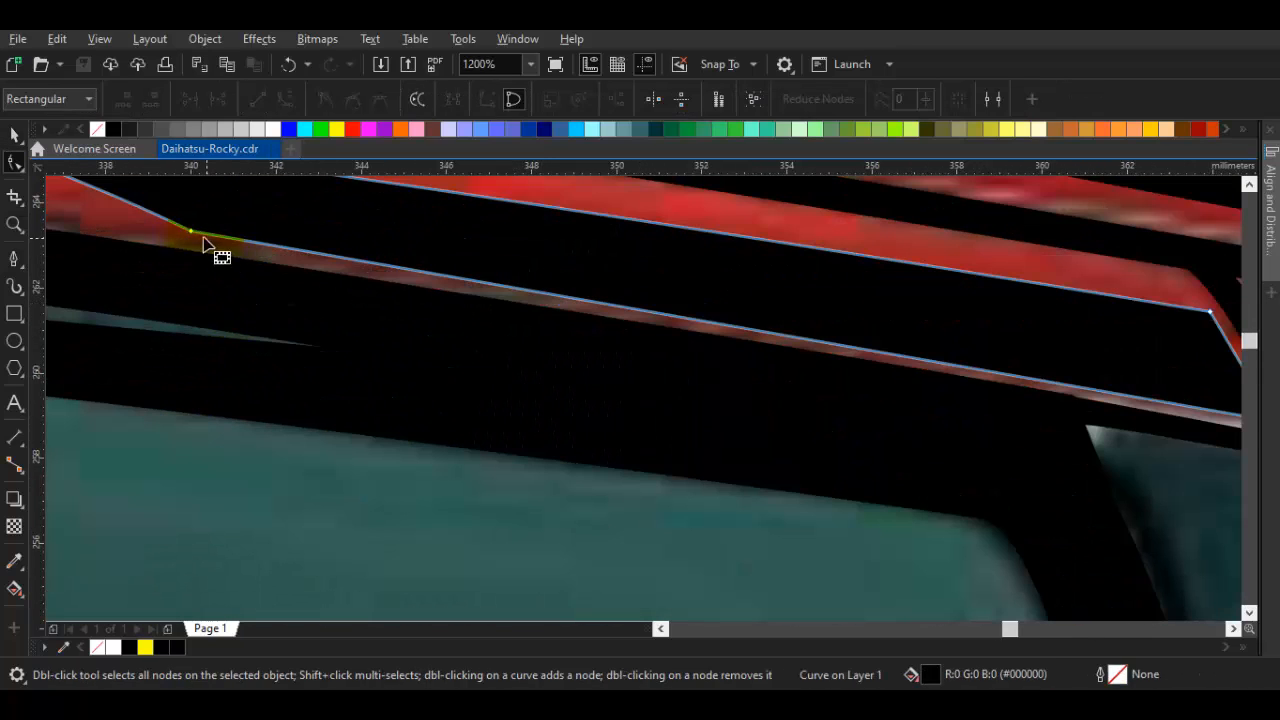
left_click_drag(191, 231, 176, 214)
left_click_drag(1120, 380, 732, 386)
left_click_drag(886, 427, 867, 416)
left_click_drag(803, 314, 803, 315)
key("space")
key("Escape")
scroll(840, 378, "down", 3)
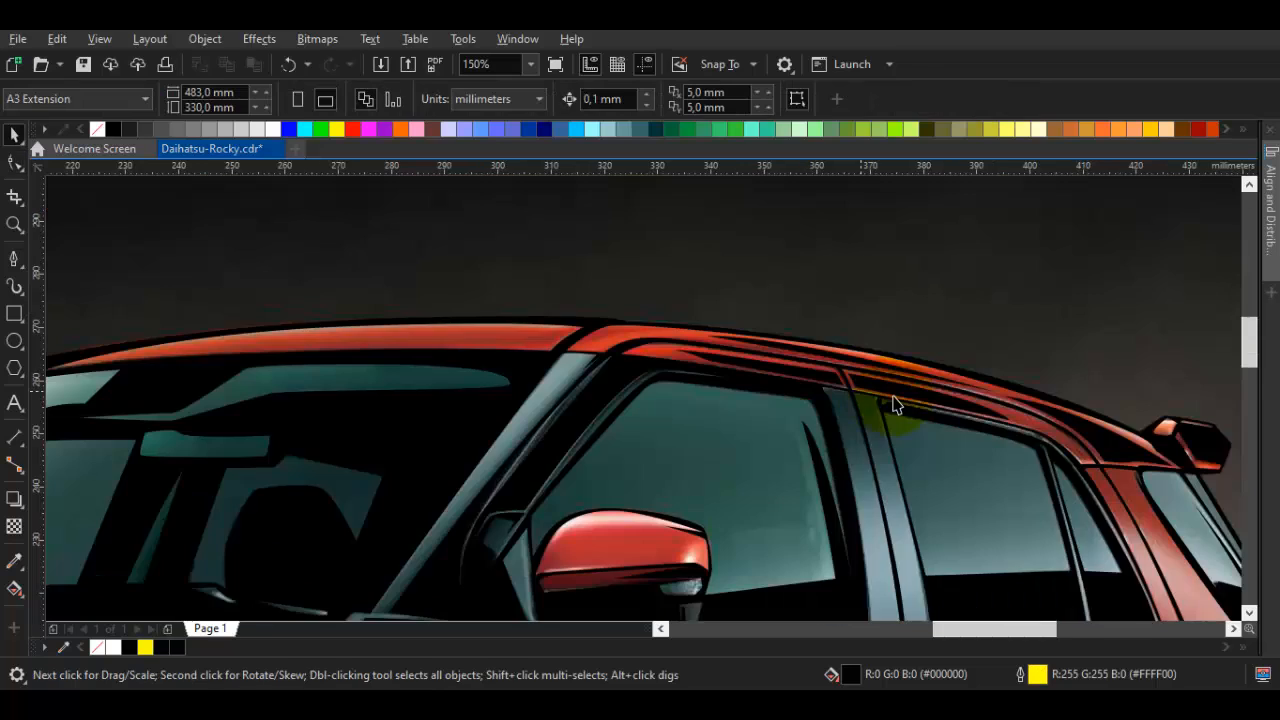
Trace a tapered curved shape about 9.7 by 7.3 mm down the frame behind the rear door window, and remove its outline
scroll(1064, 416, "up", 5)
key("space")
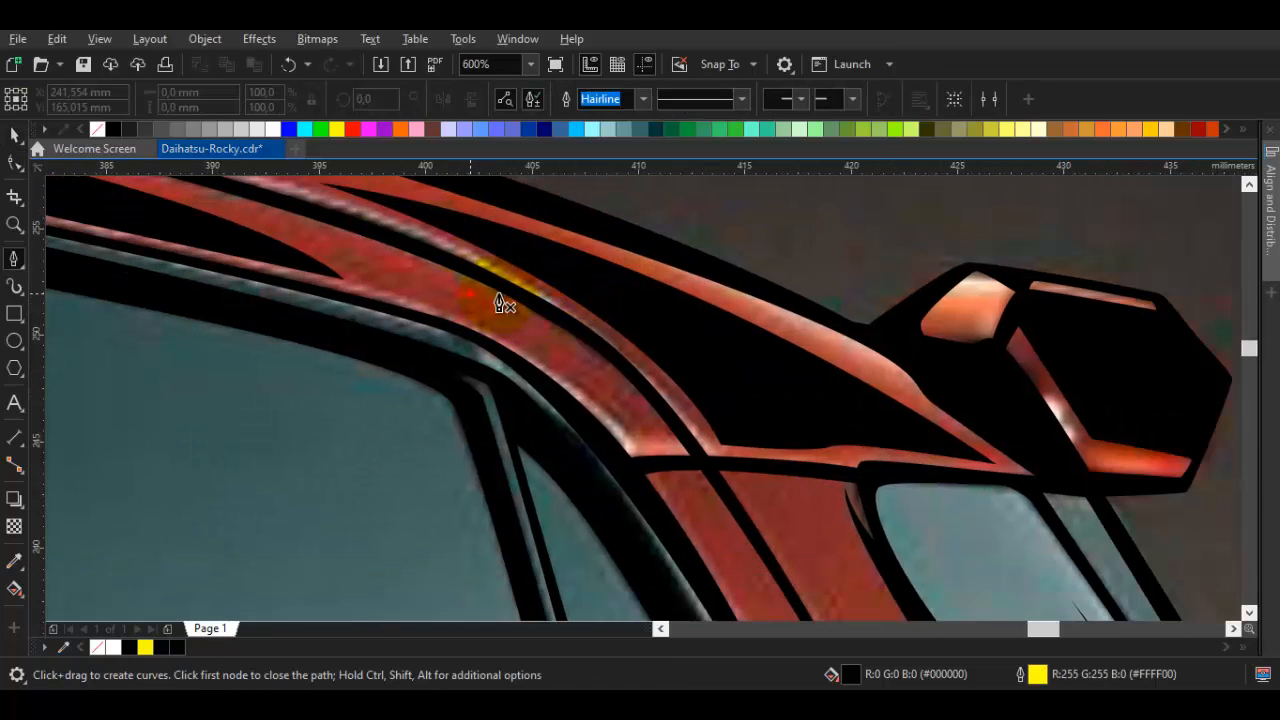
scroll(620, 410, "up", 3)
left_click(660, 465)
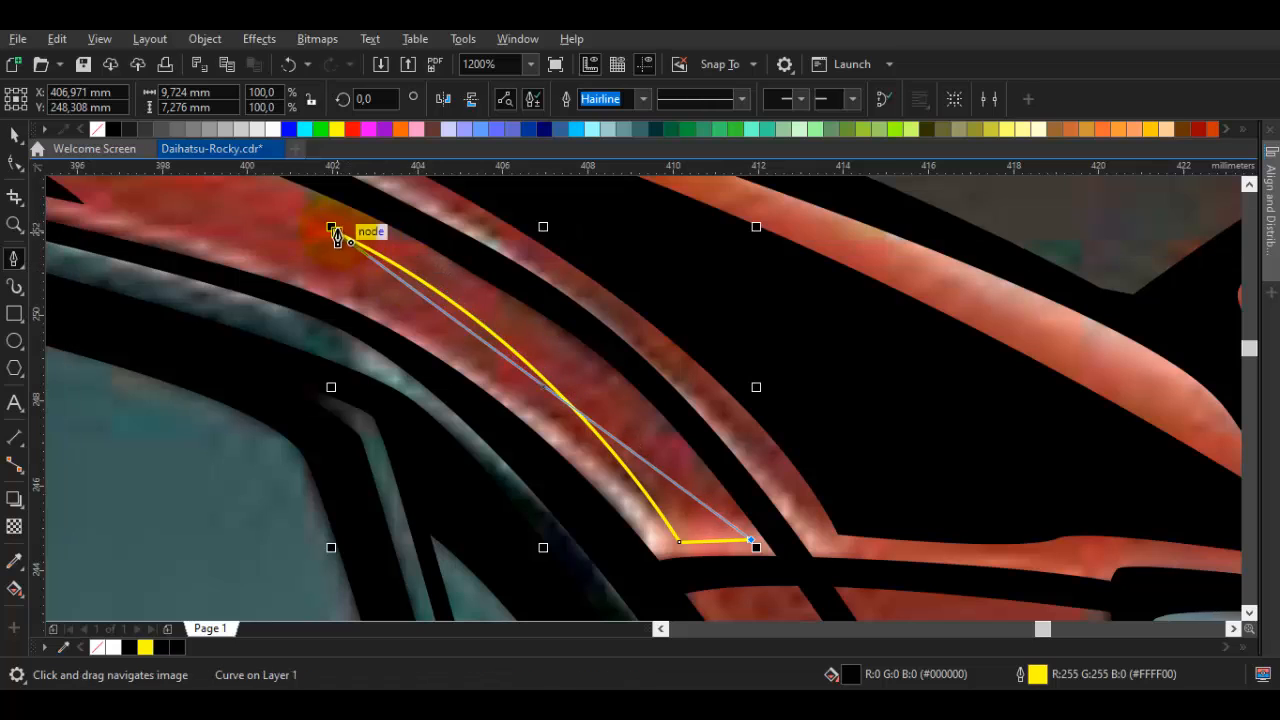
left_click_drag(337, 229, 609, 336)
right_click(97, 130)
scroll(845, 395, "down", 5)
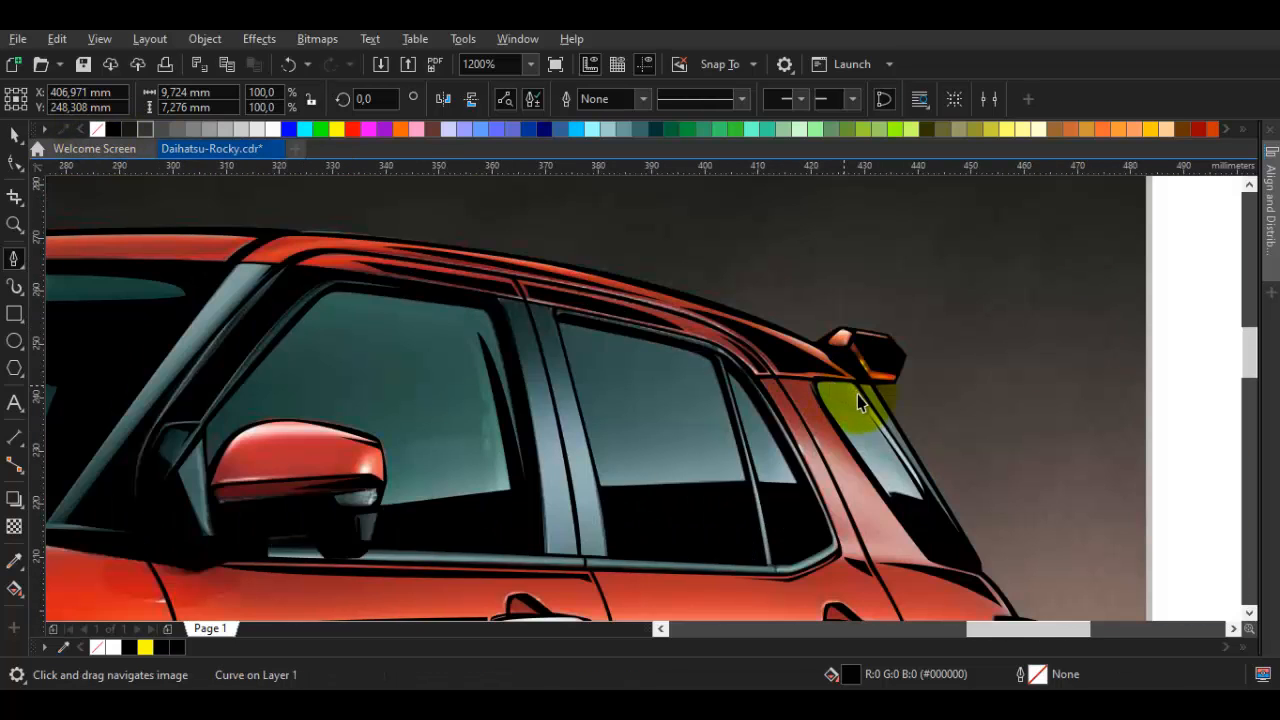
Trace a closed crease about 10.4 by 6.9 mm around the tail light's upper front corner, tapering forward into the quarter panel
key("space")
scroll(900, 420, "down", 2)
scroll(1137, 447, "up", 2)
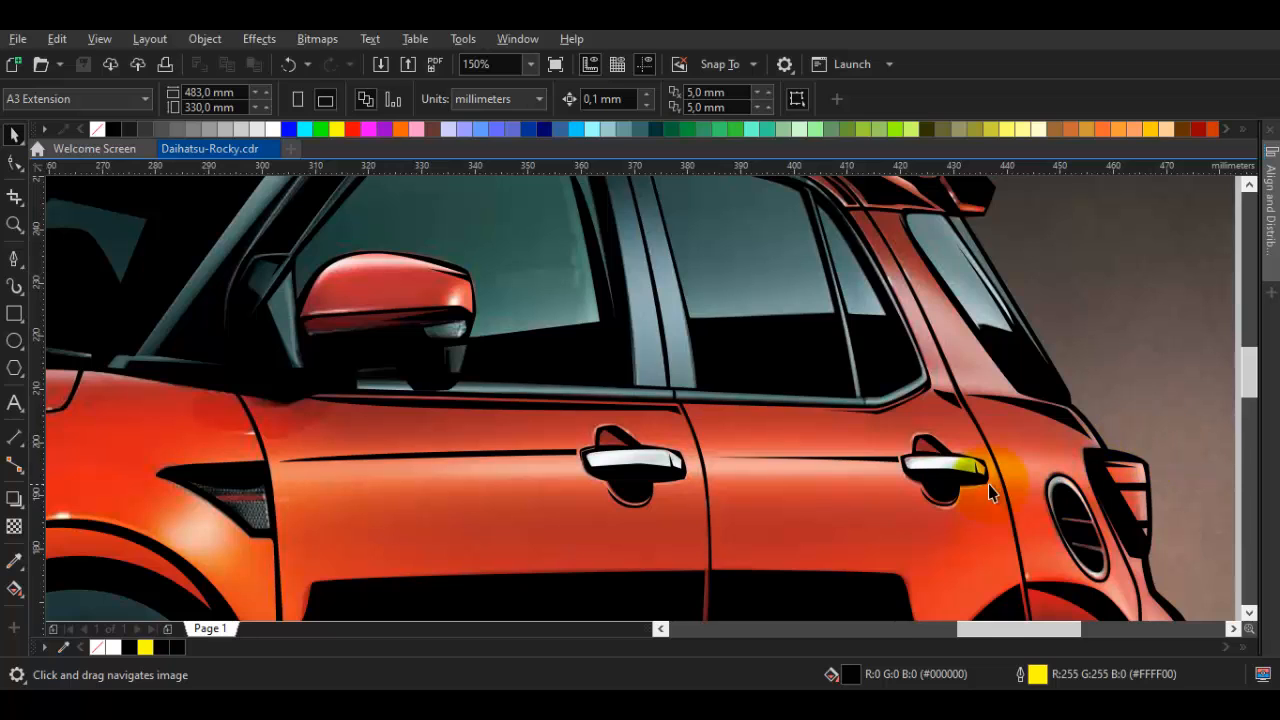
scroll(1063, 494, "up", 5)
key("space")
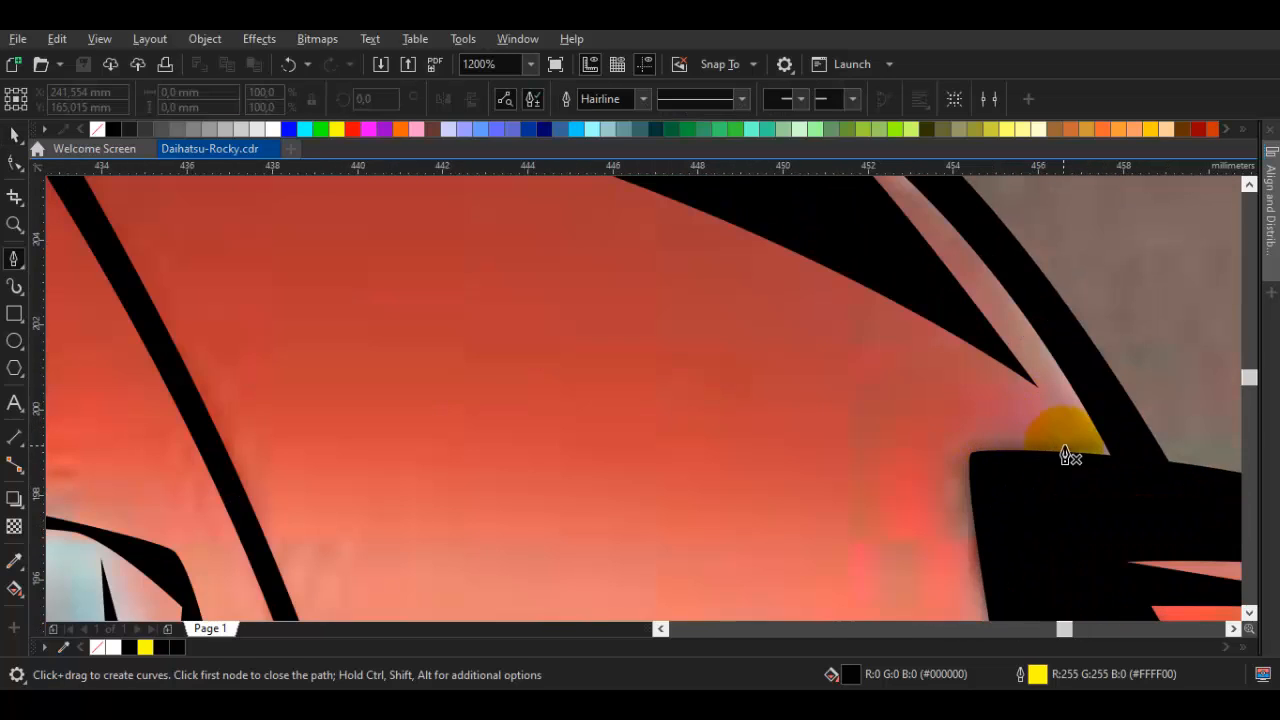
scroll(1090, 453, "up", 1)
left_click(1093, 442)
left_click_drag(845, 442, 835, 568)
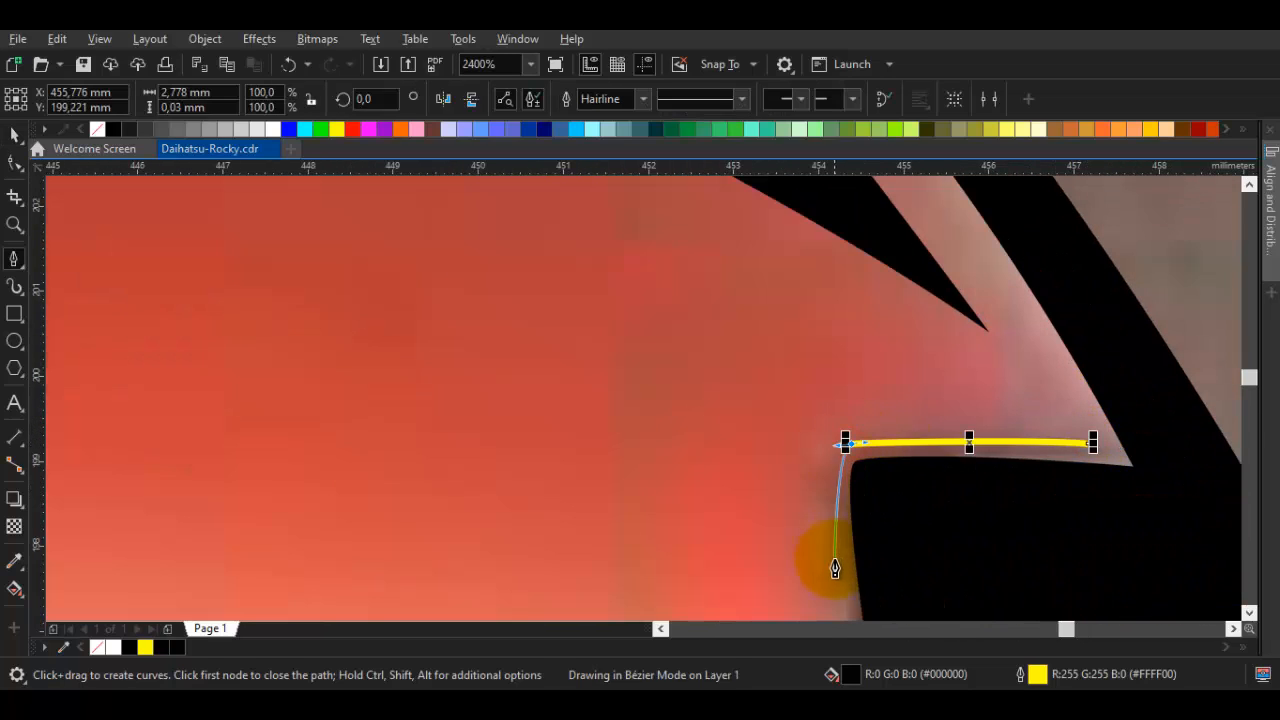
scroll(745, 385, "down", 1)
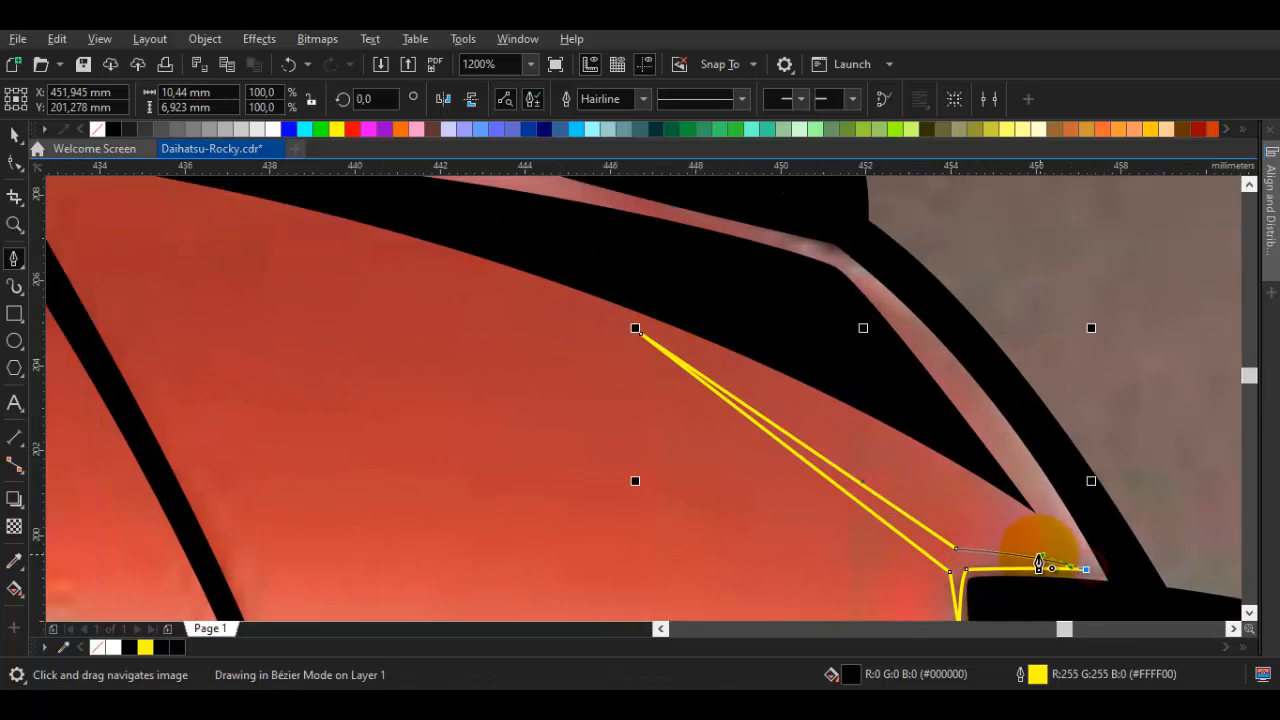
left_click_drag(1038, 556, 1040, 556)
Shorten the tail-light crease by pulling its long pointed tip back and down toward the lamp corner, leaving it without an outline
key("space")
double_click(700, 381)
left_click_drag(643, 336, 782, 420)
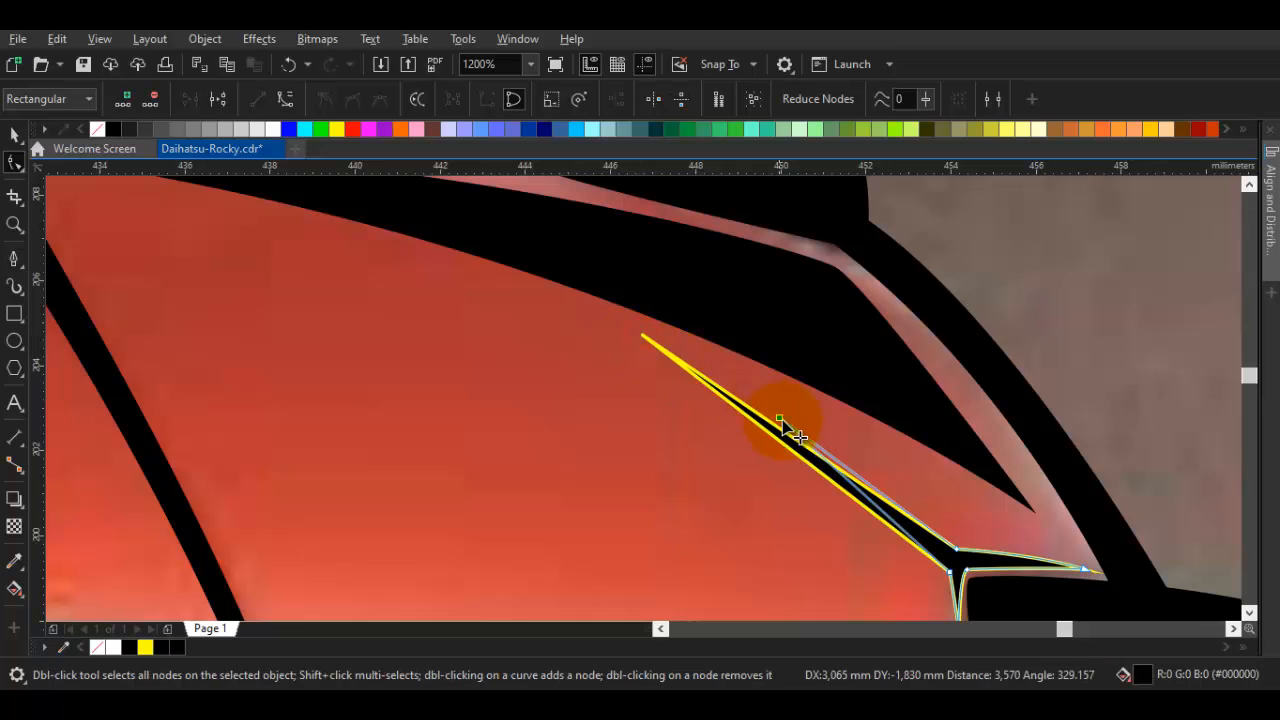
left_click_drag(762, 462, 760, 459)
key("space")
left_click(894, 491)
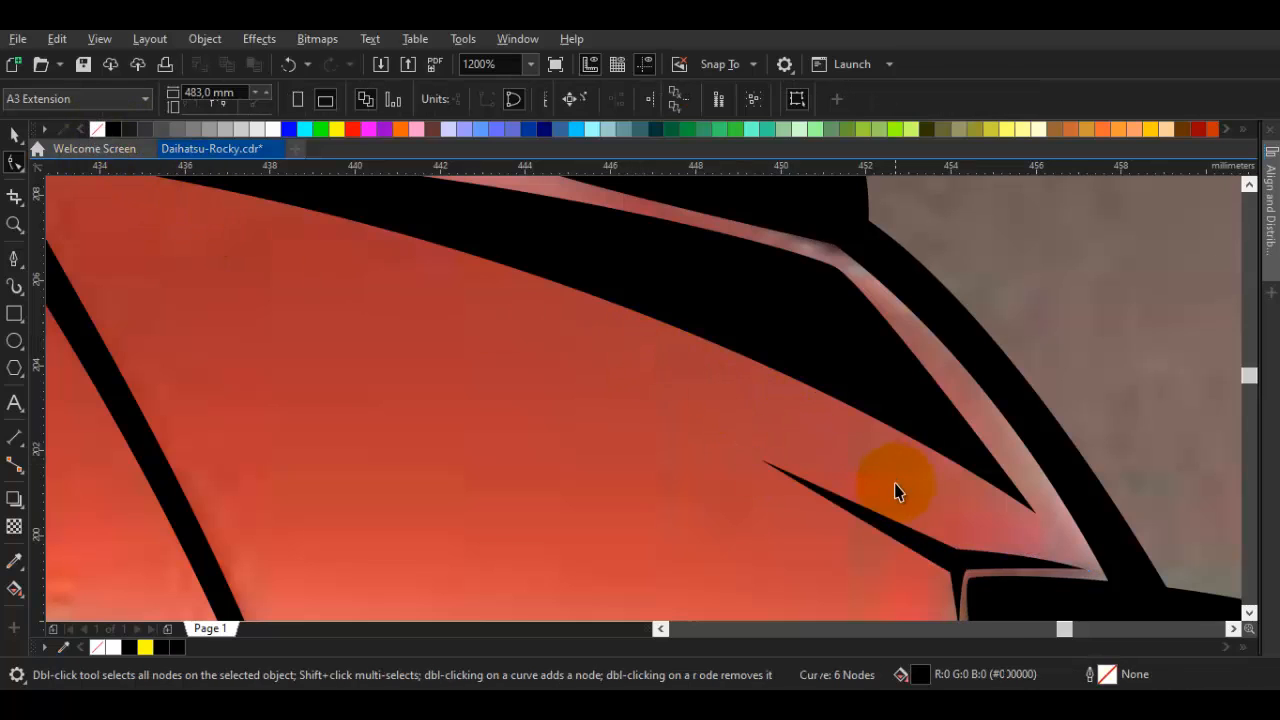
scroll(1044, 532, "down", 2)
scroll(1044, 532, "down", 1)
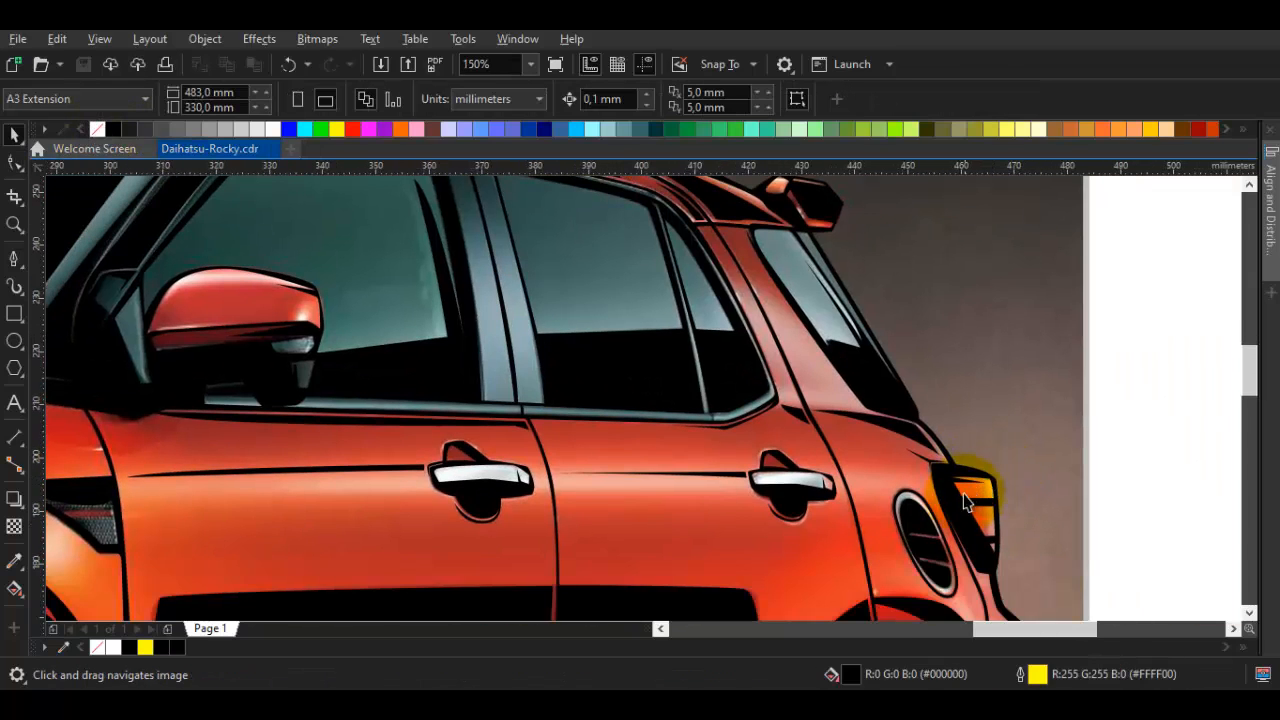
Trace a thin closed crease about 49.5 by 5.3 mm along the hood just above the headlight's upper edge
left_click_drag(980, 486, 872, 405)
scroll(856, 428, "down", 2)
left_click_drag(872, 460, 700, 409)
scroll(556, 341, "up", 2)
scroll(700, 409, "up", 1)
key("space")
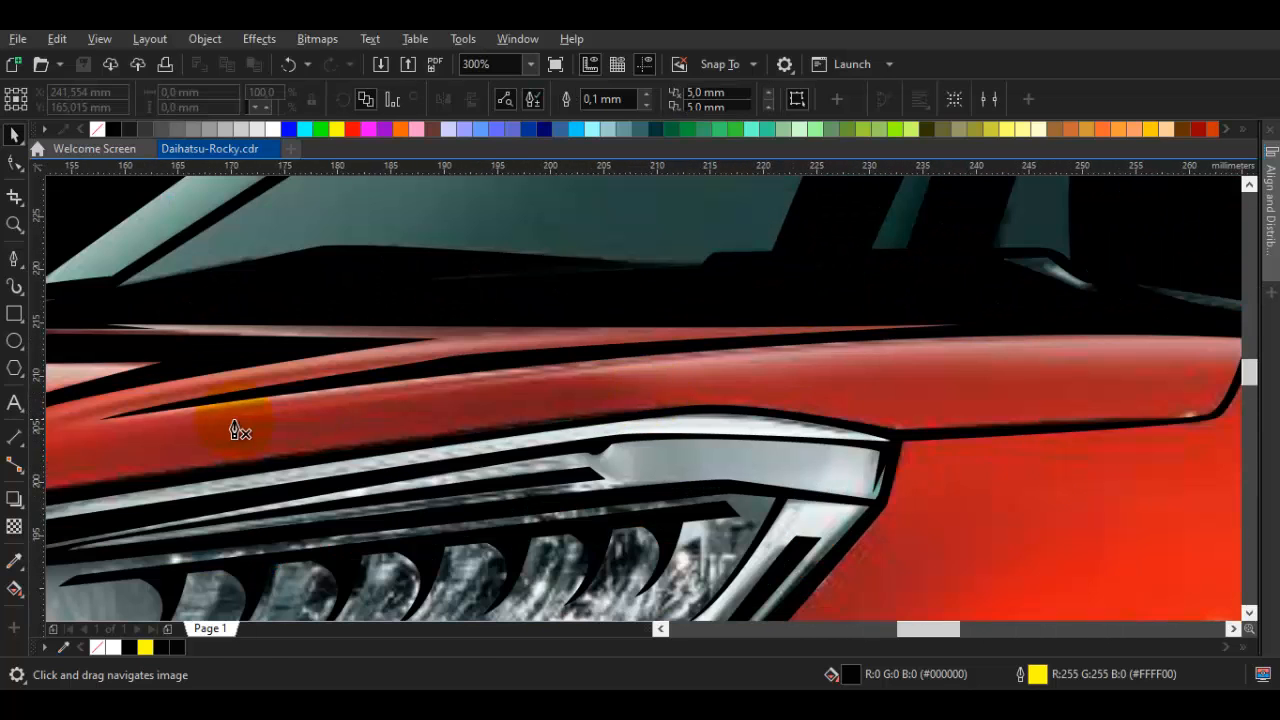
scroll(679, 415, "up", 2)
left_click_drag(745, 357, 820, 354)
left_click(1149, 384)
key("Escape")
scroll(609, 320, "down", 2)
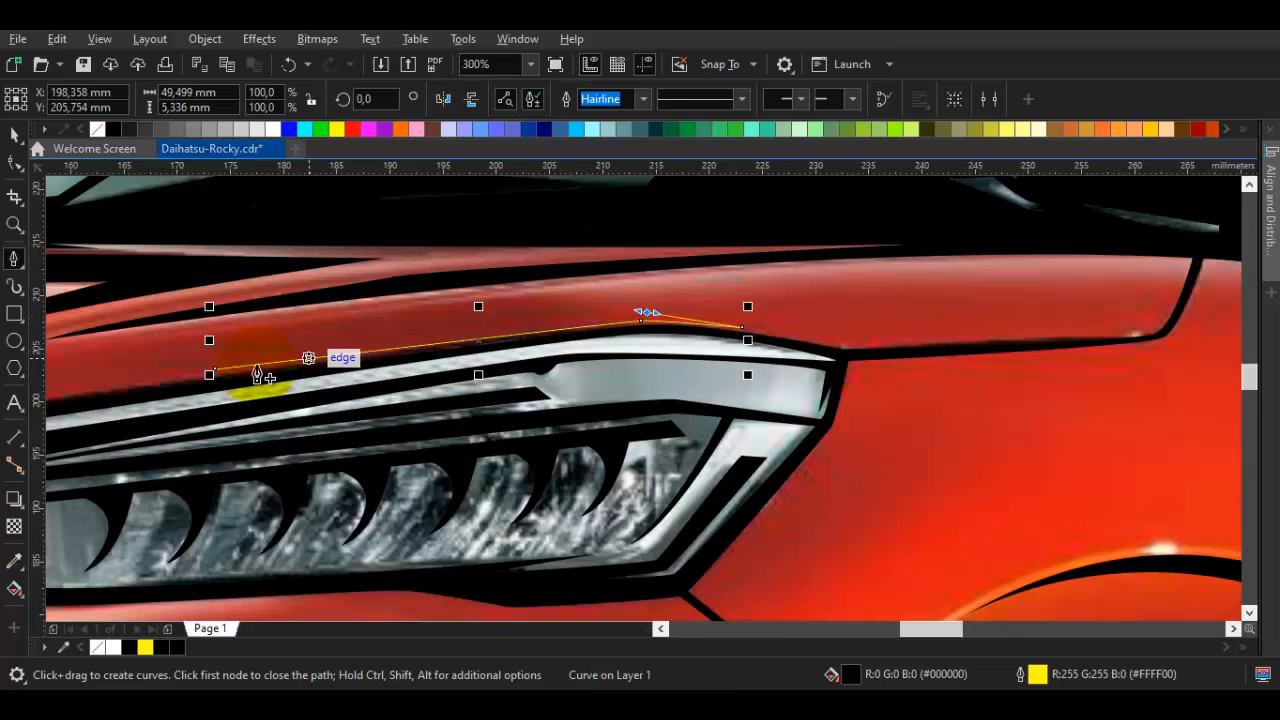
left_click(211, 376)
key("Escape")
key("space")
scroll(740, 390, "down", 1)
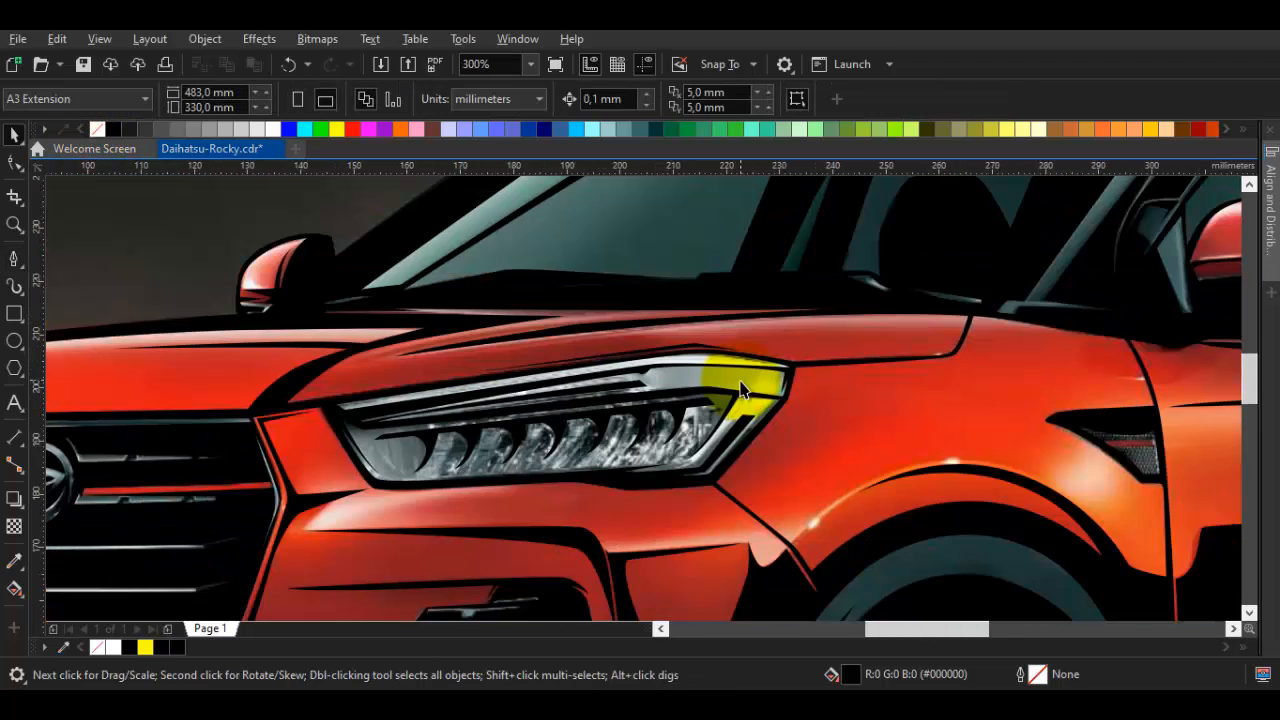
Raise the peak node of the crease above the headlight to thicken it at the bend
scroll(696, 345, "up", 3)
double_click(699, 357)
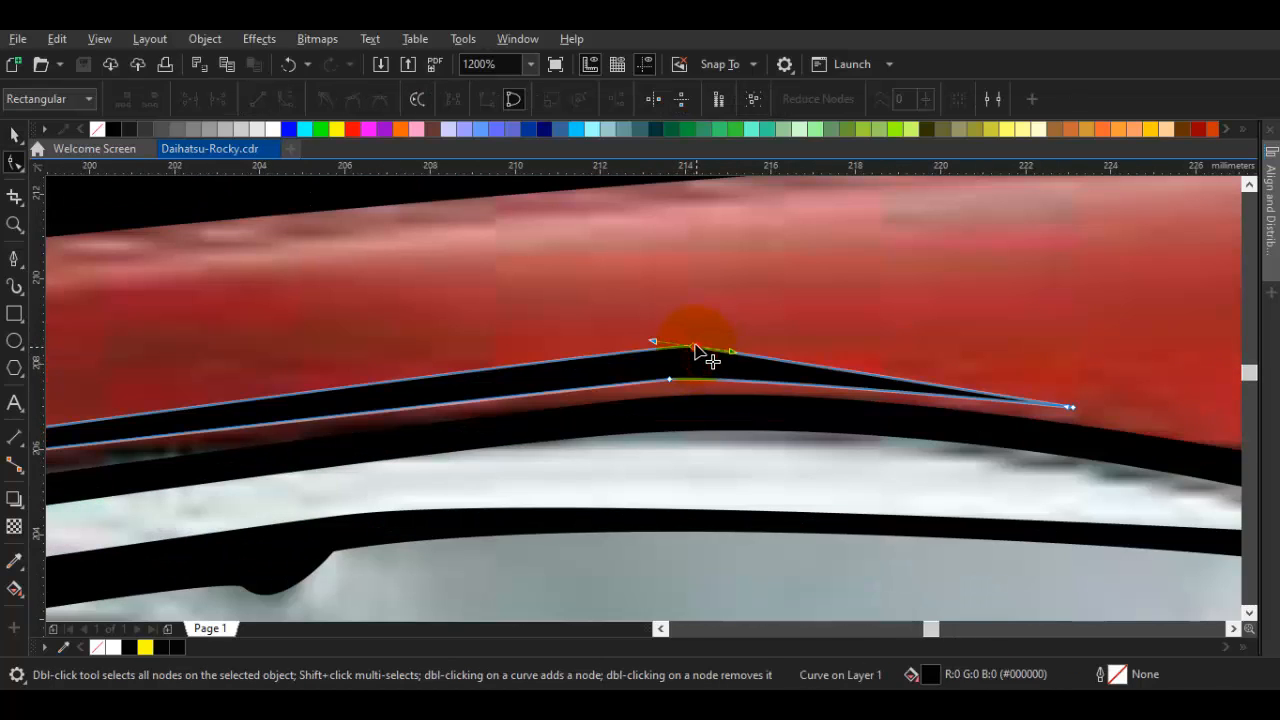
left_click_drag(696, 349, 690, 334)
key("Escape")
key("space")
scroll(708, 357, "down", 3)
Trace a closed forked crease about 20.9 by 10.4 mm between the bumper shadow and headlight, and raise its upper junction node
left_click_drag(858, 445, 856, 358)
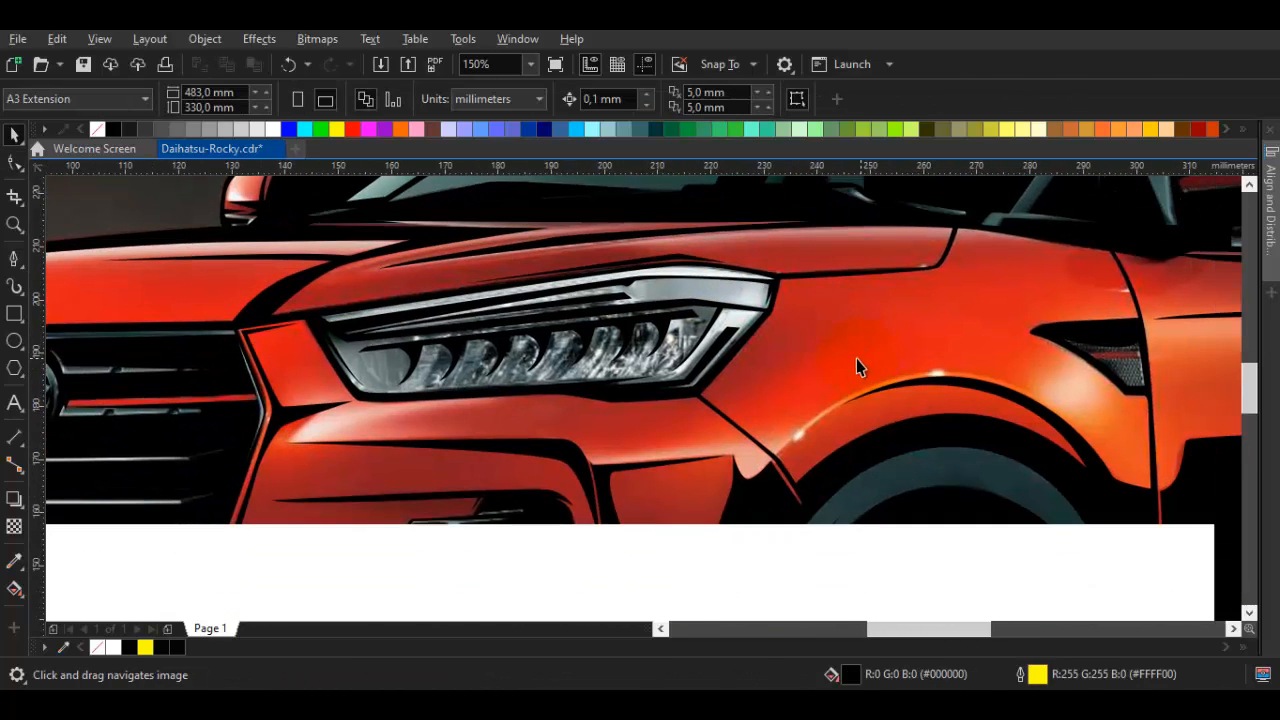
scroll(698, 440, "down", 1)
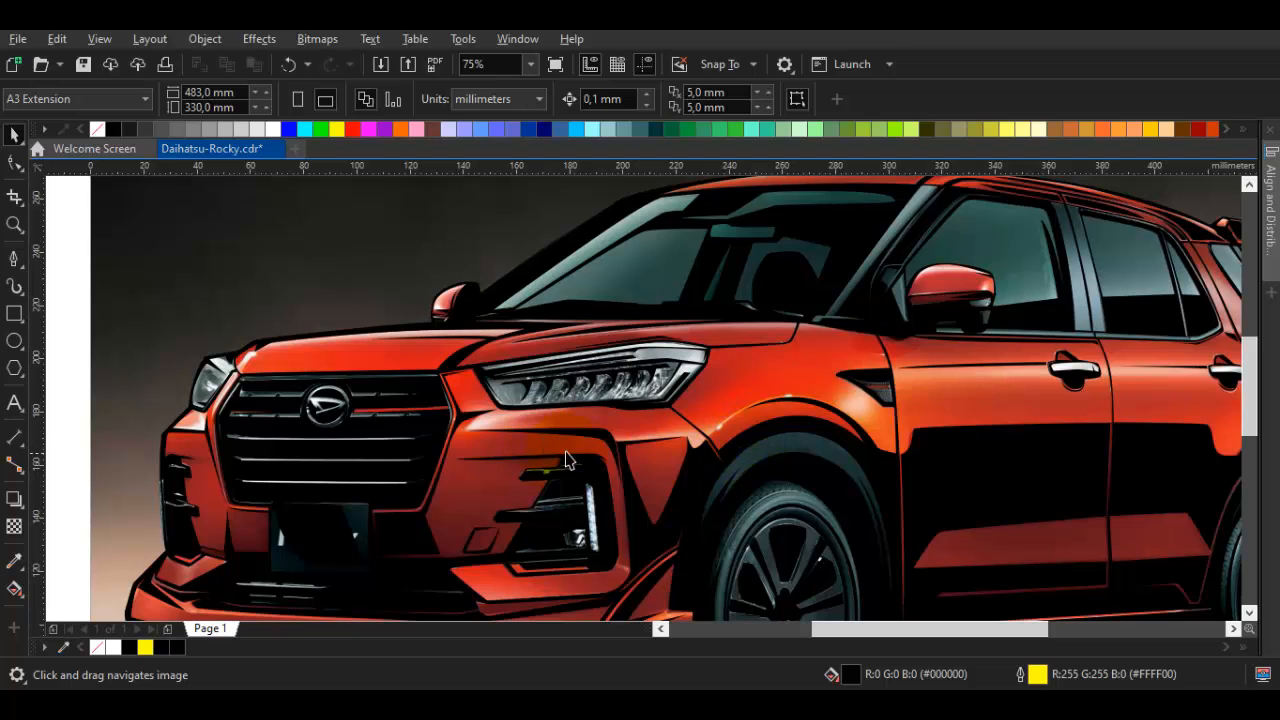
key("space")
scroll(600, 430, "up", 3)
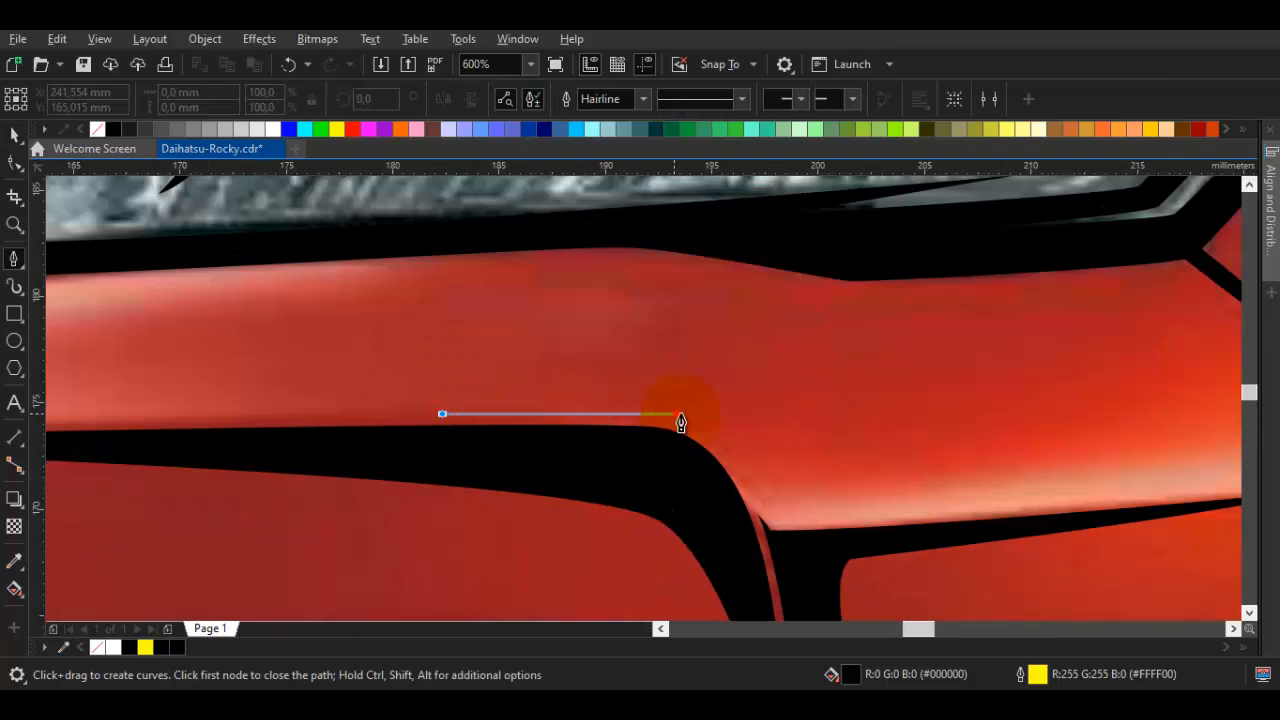
left_click(681, 414)
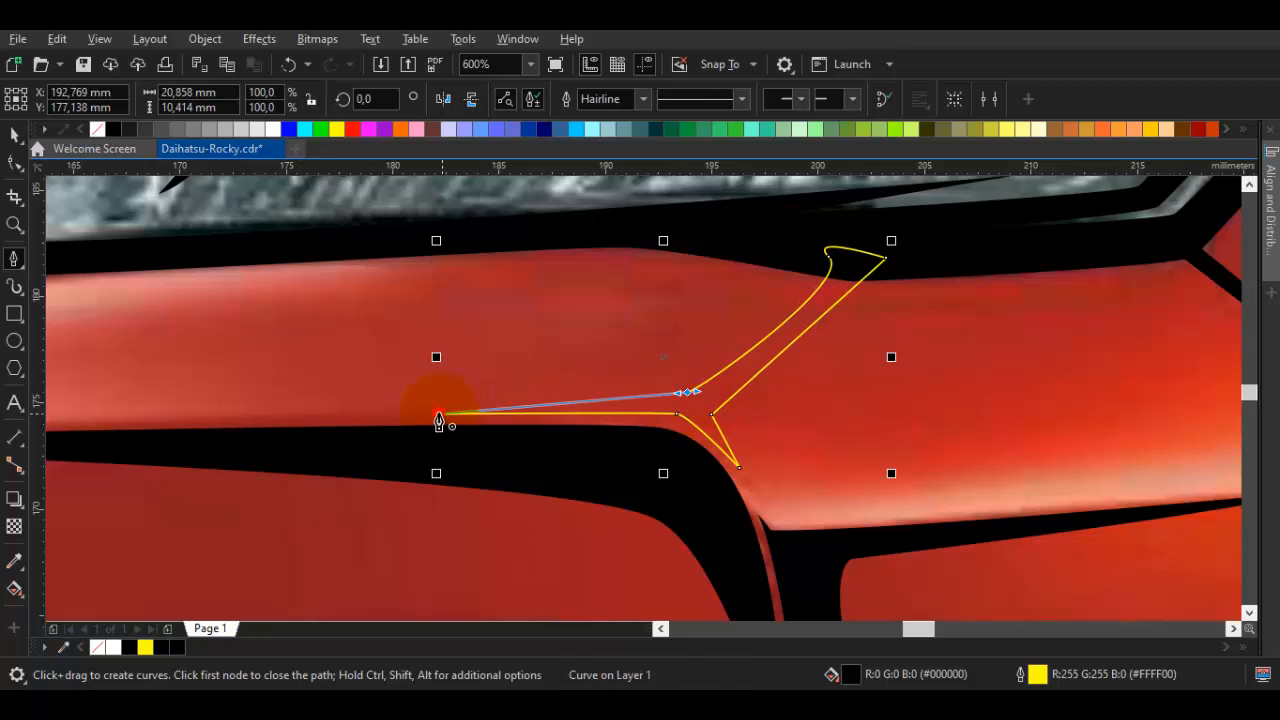
left_click(438, 416)
key("F10")
scroll(686, 405, "up", 1)
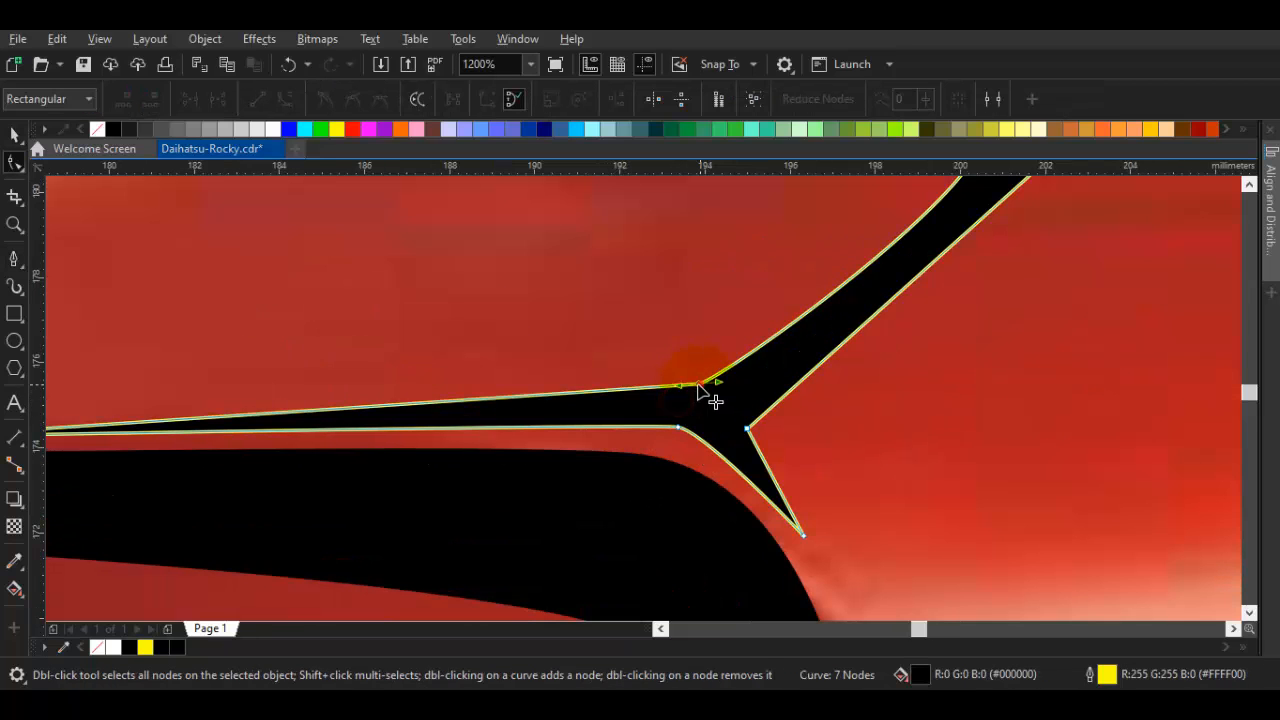
left_click_drag(699, 386, 700, 372)
scroll(686, 370, "down", 3)
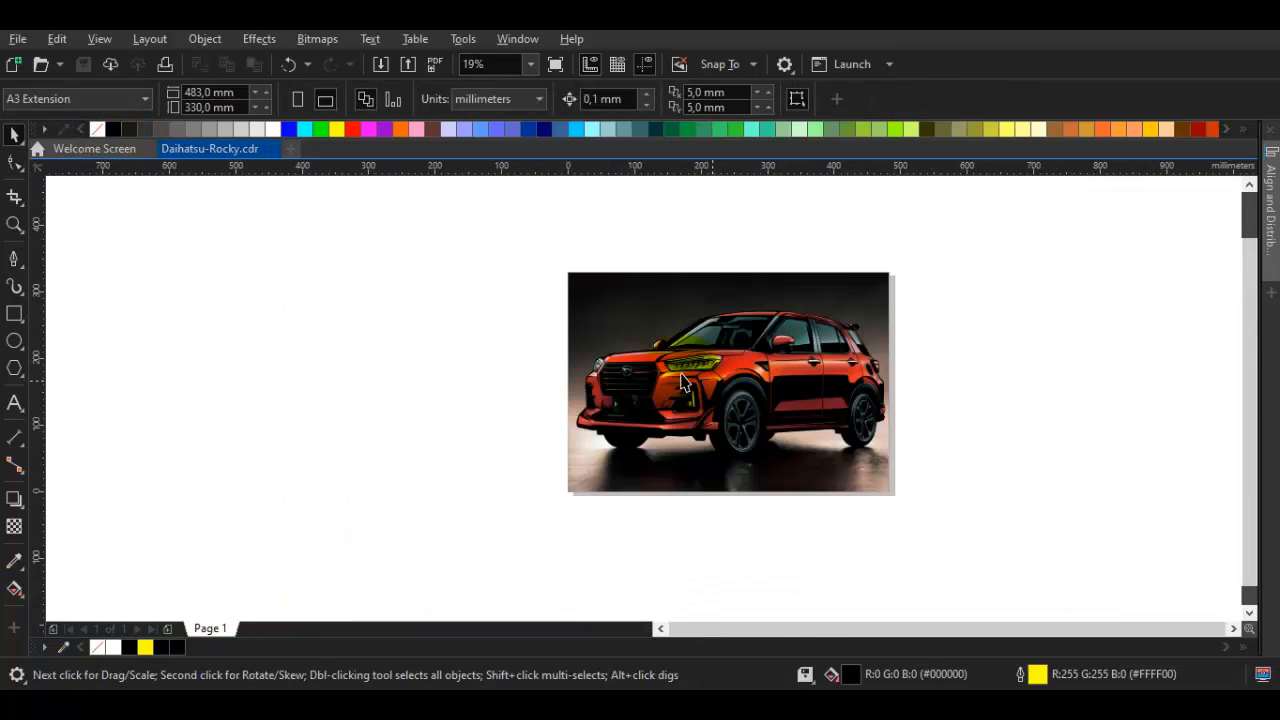
Trace a jagged closed shadow about 11.4 mm wide inside the far headlight, following its outer and upper edges
scroll(677, 384, "up", 2)
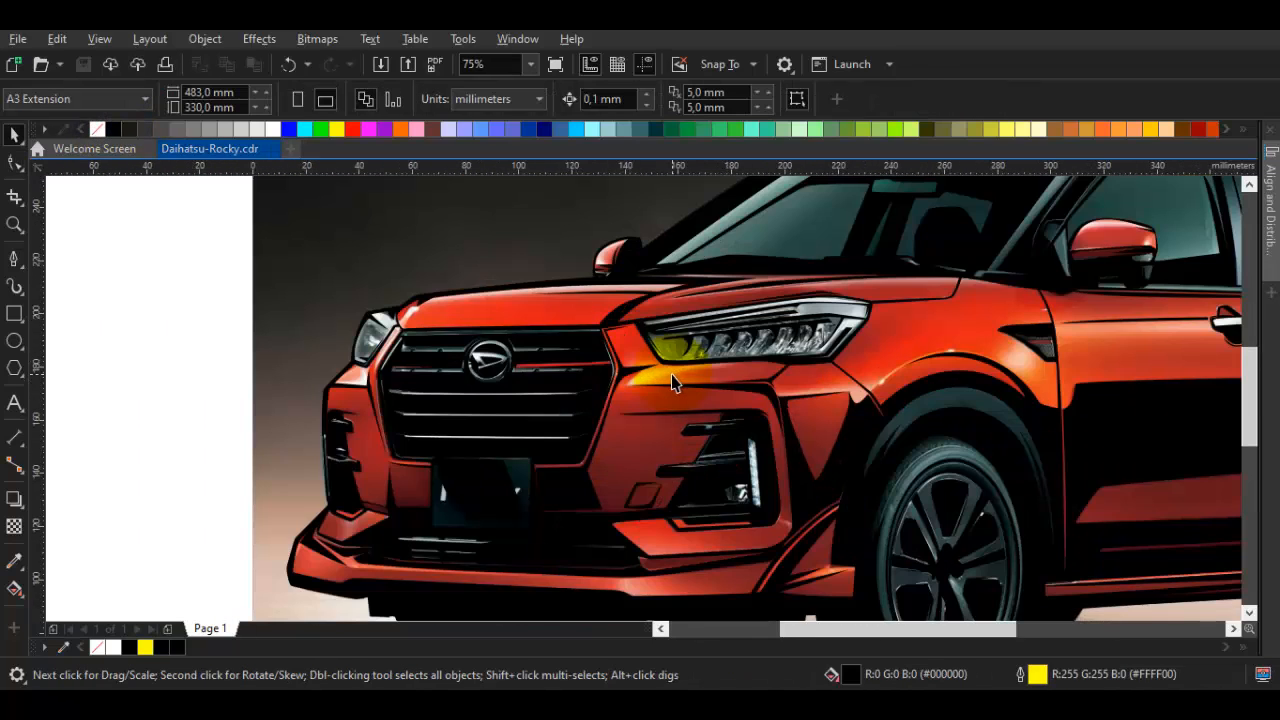
scroll(677, 384, "down", 1)
key("F10")
key("space")
left_click(1138, 338)
left_click_drag(1041, 308, 317, 310)
scroll(516, 344, "up", 1)
scroll(516, 350, "up", 3)
key("F5")
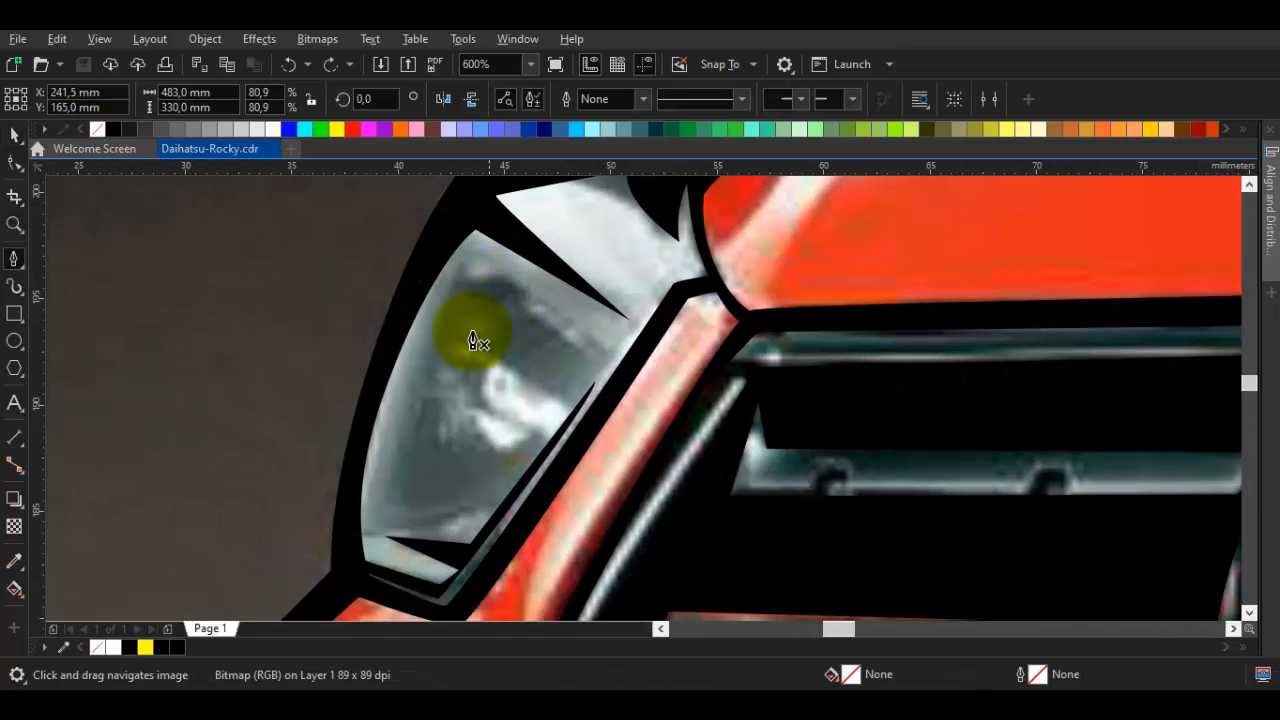
left_click_drag(375, 510, 369, 443)
left_click(472, 258)
left_click(616, 356)
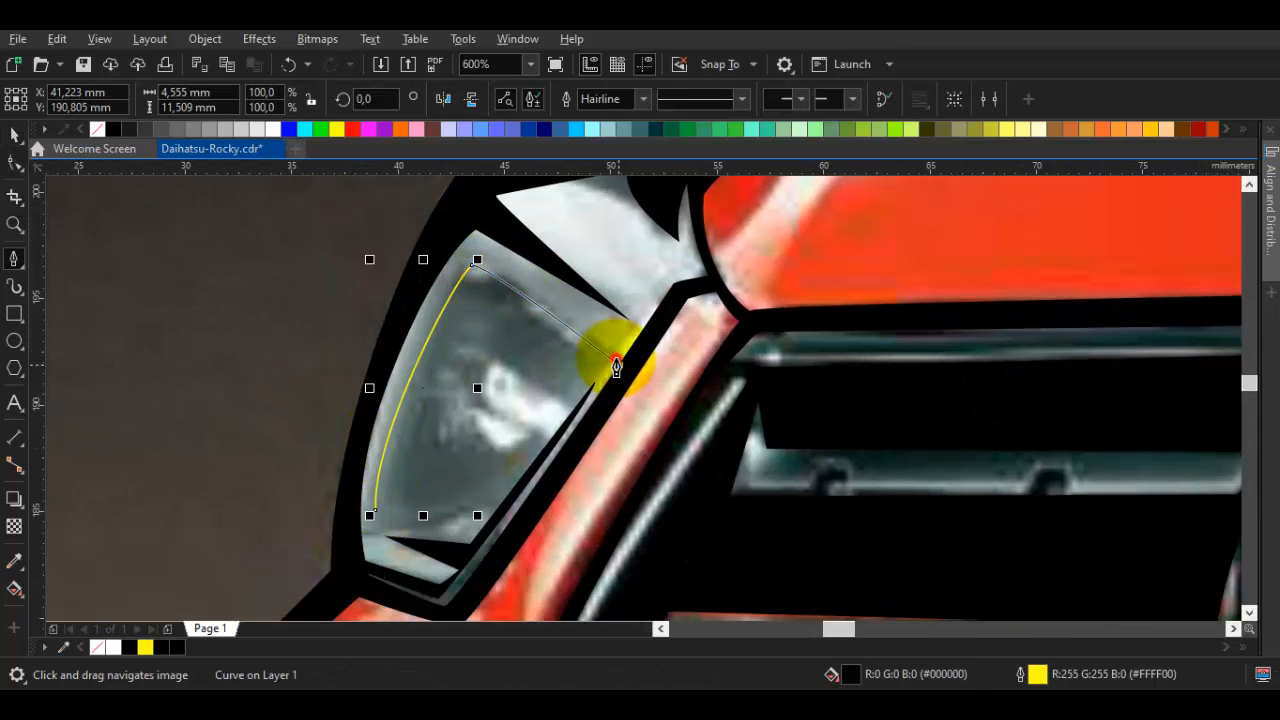
scroll(520, 300, "up", 1)
left_click(439, 352)
left_click(607, 476)
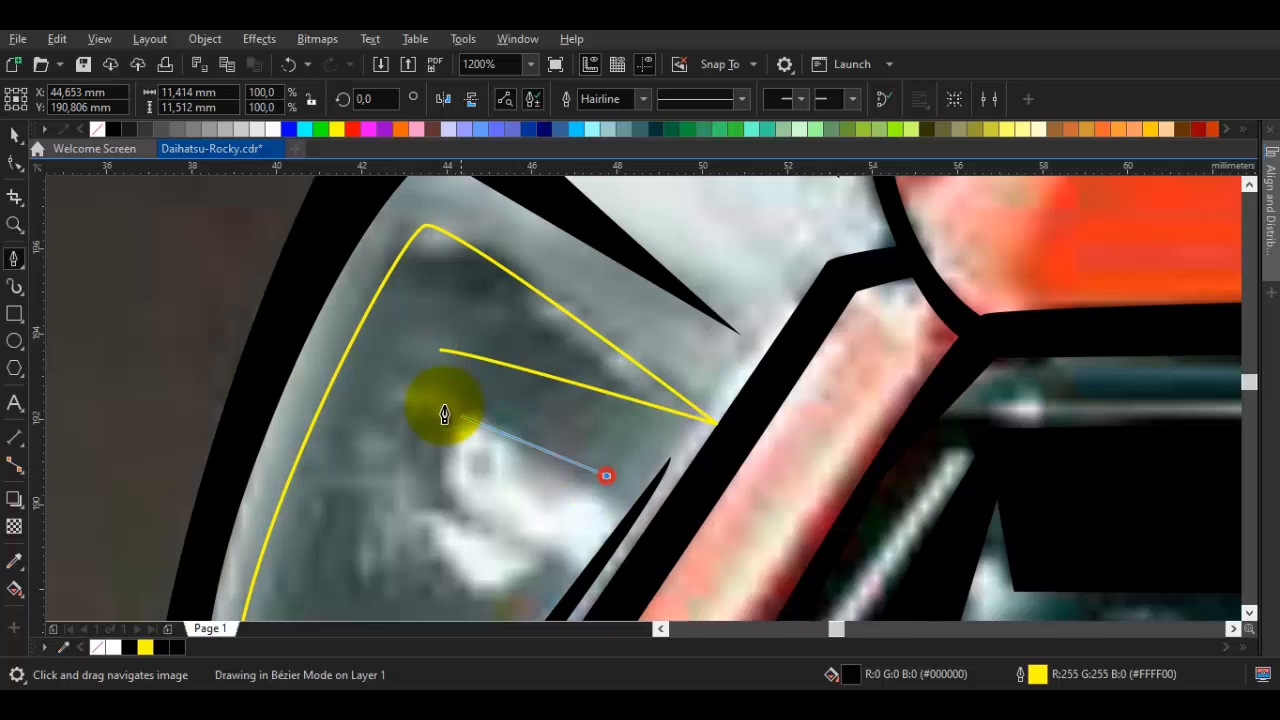
left_click(419, 396)
scroll(383, 412, "down", 1)
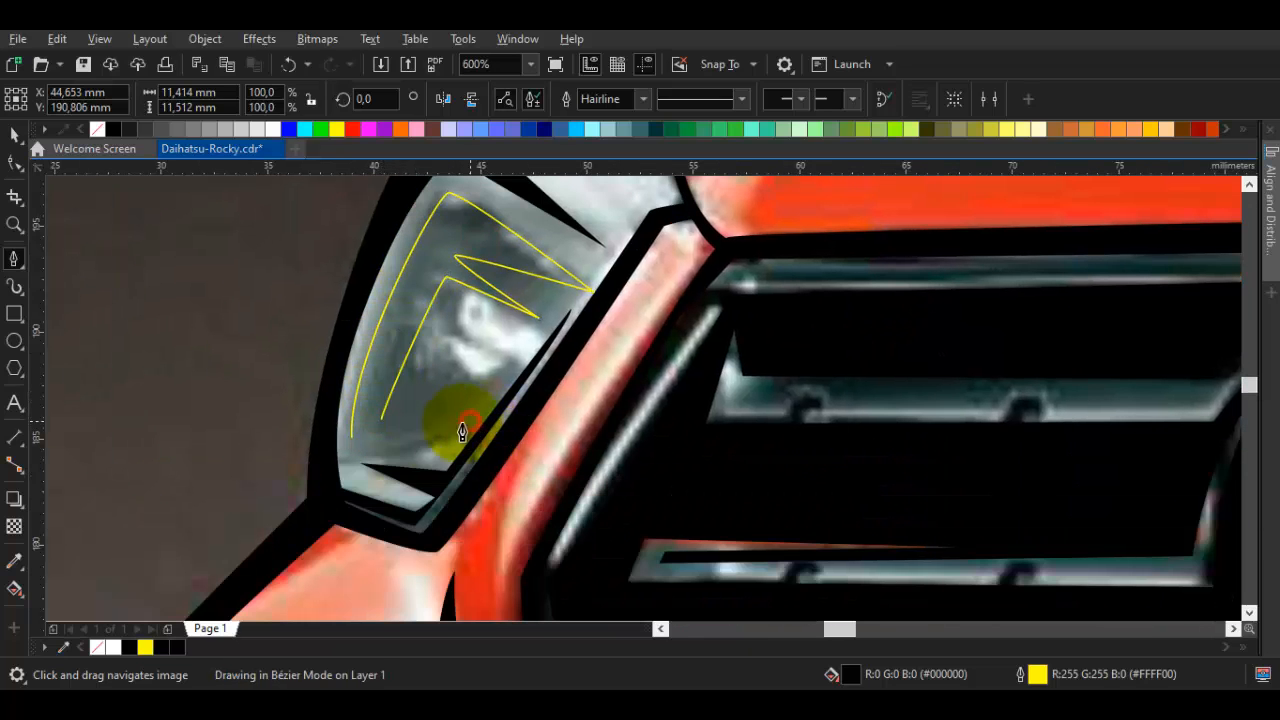
Pull the lower outer node of the far headlight's shadow outward and slightly up toward the lamp's rim
key("space")
scroll(360, 442, "up", 1)
left_click_drag(366, 463, 344, 451)
key("F10")
scroll(383, 480, "down", 1)
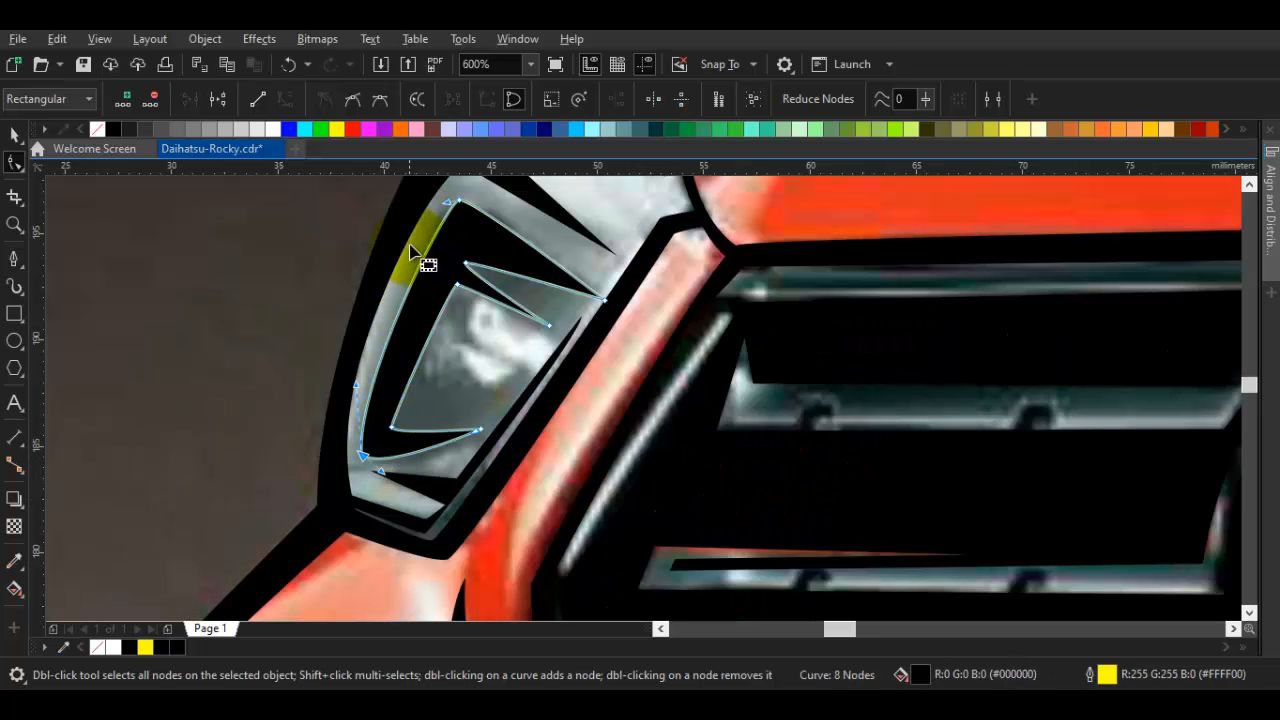
scroll(309, 320, "down", 4)
key("space")
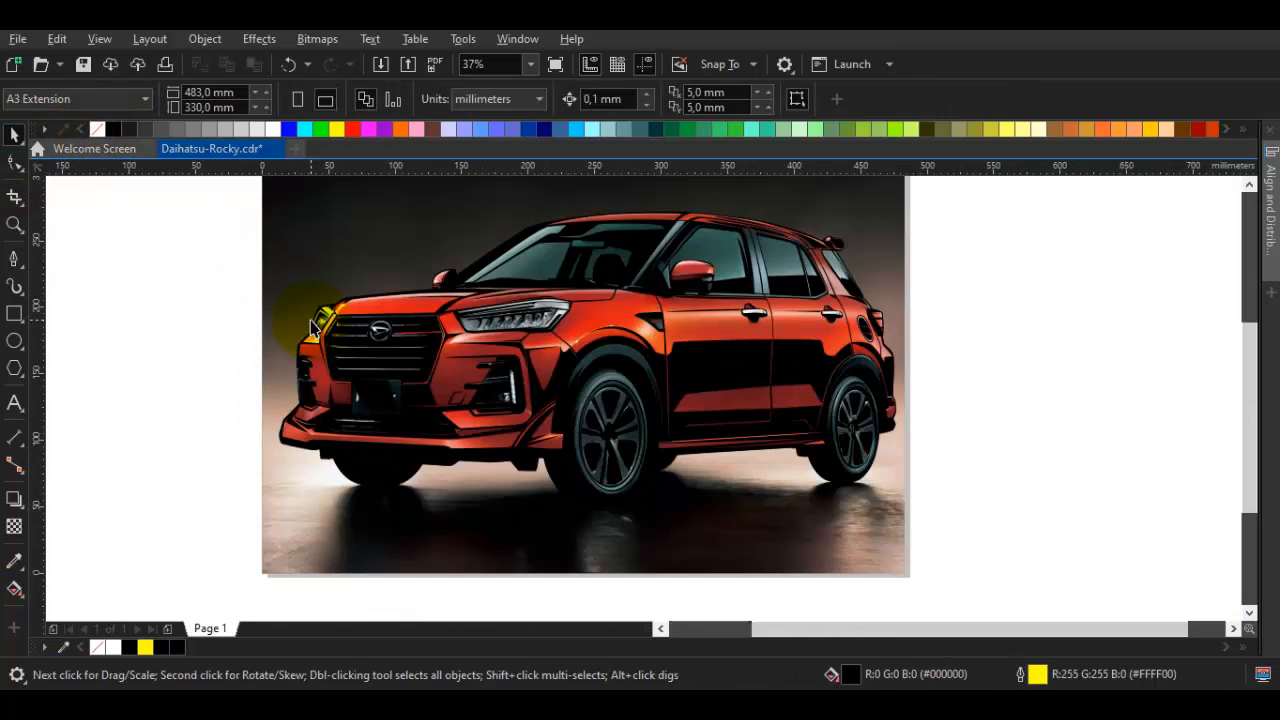
key("space")
key("space")
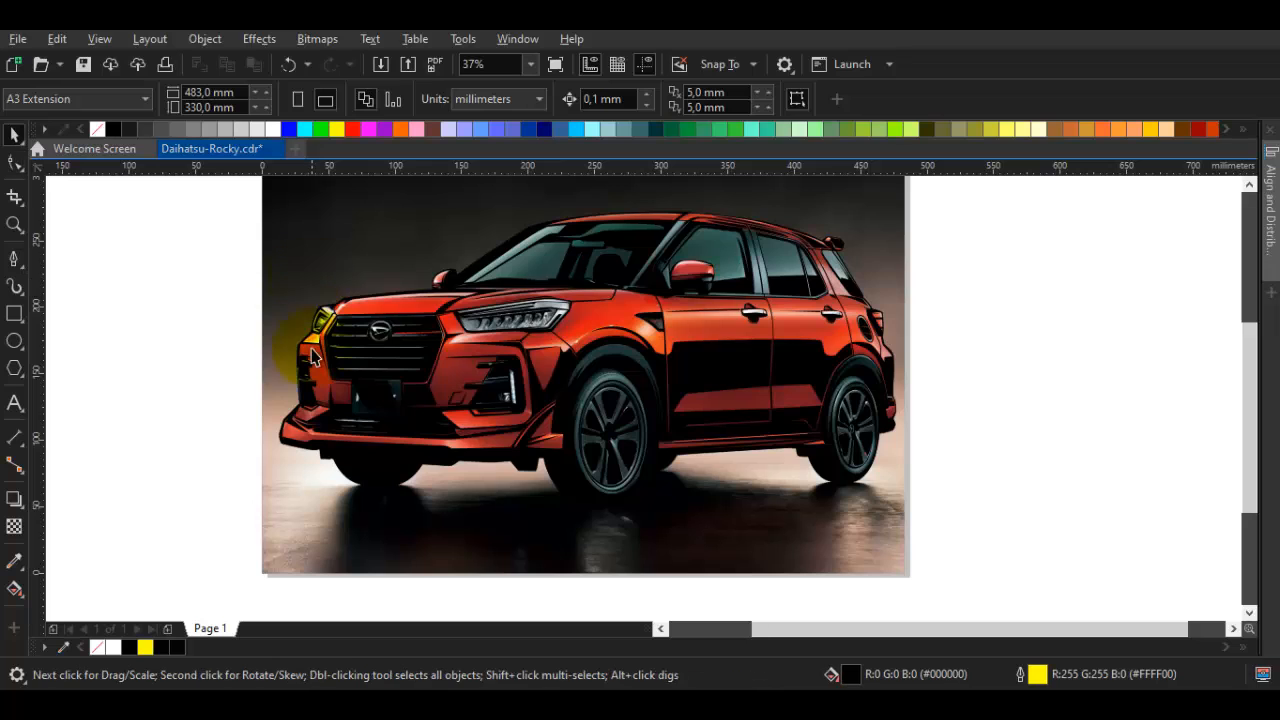
Trace a thin closed strip about 100 by 8.3 mm along the front bumper's lower lip, hooked down at its inner end
scroll(288, 440, "up", 2)
left_click_drag(488, 446, 448, 452)
key("space")
scroll(397, 436, "up", 1)
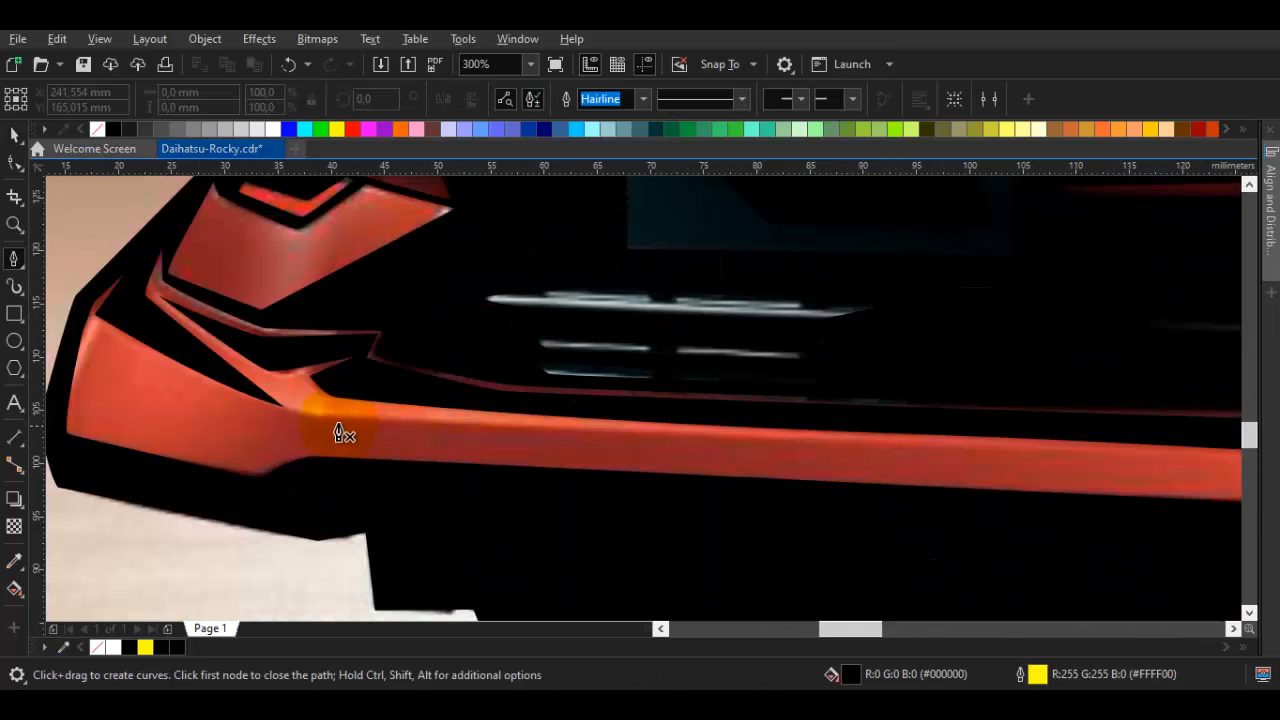
left_click_drag(1185, 467, 535, 430)
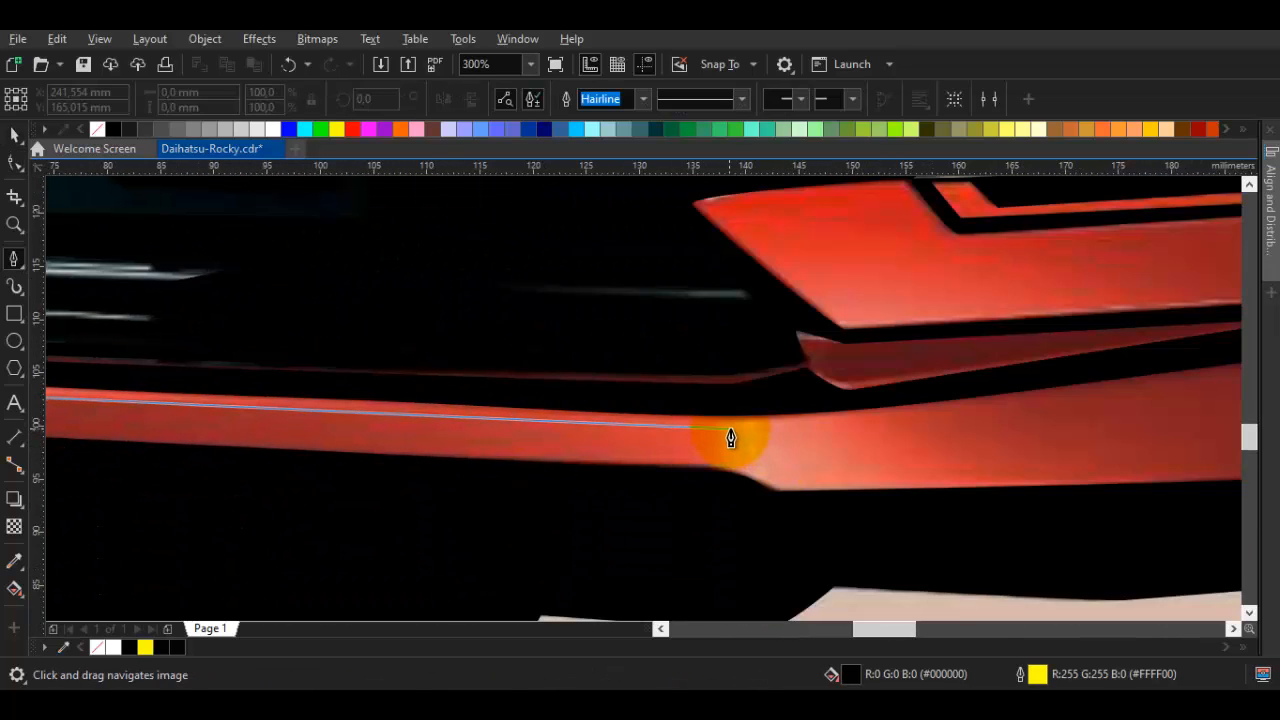
scroll(732, 471, "up", 1)
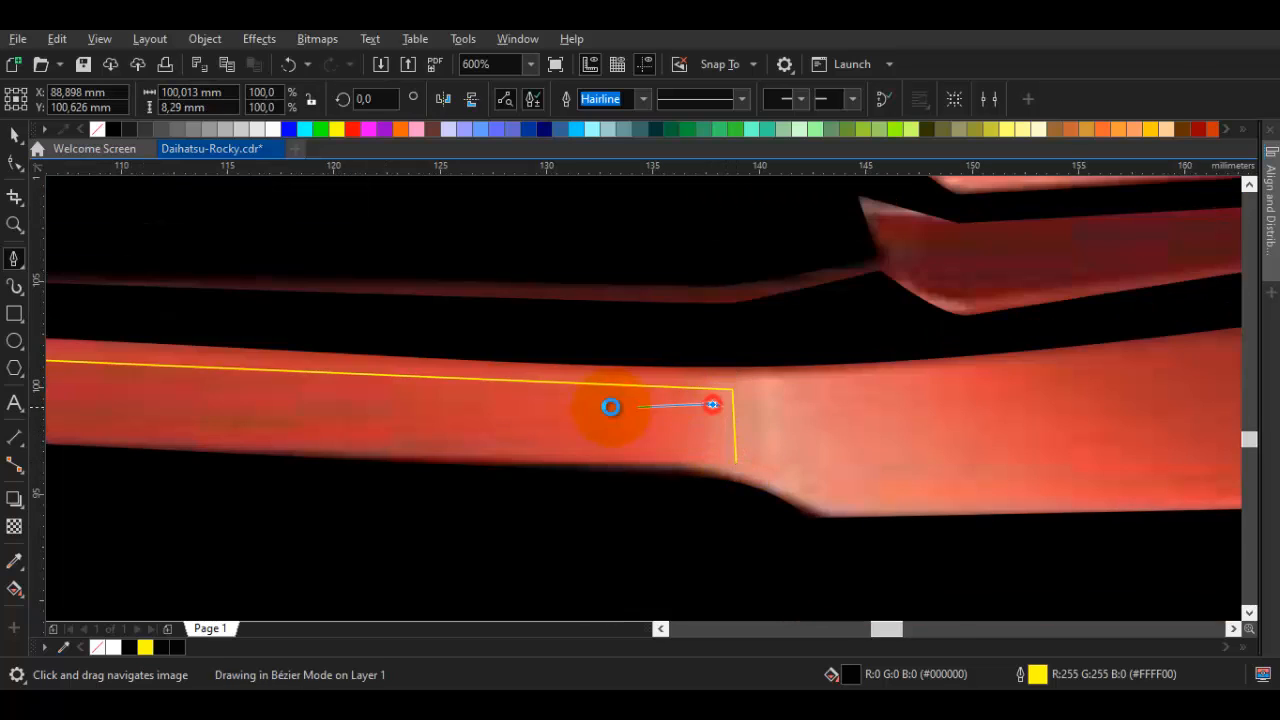
scroll(611, 407, "down", 2)
left_click_drag(325, 416, 777, 429)
scroll(547, 397, "up", 1)
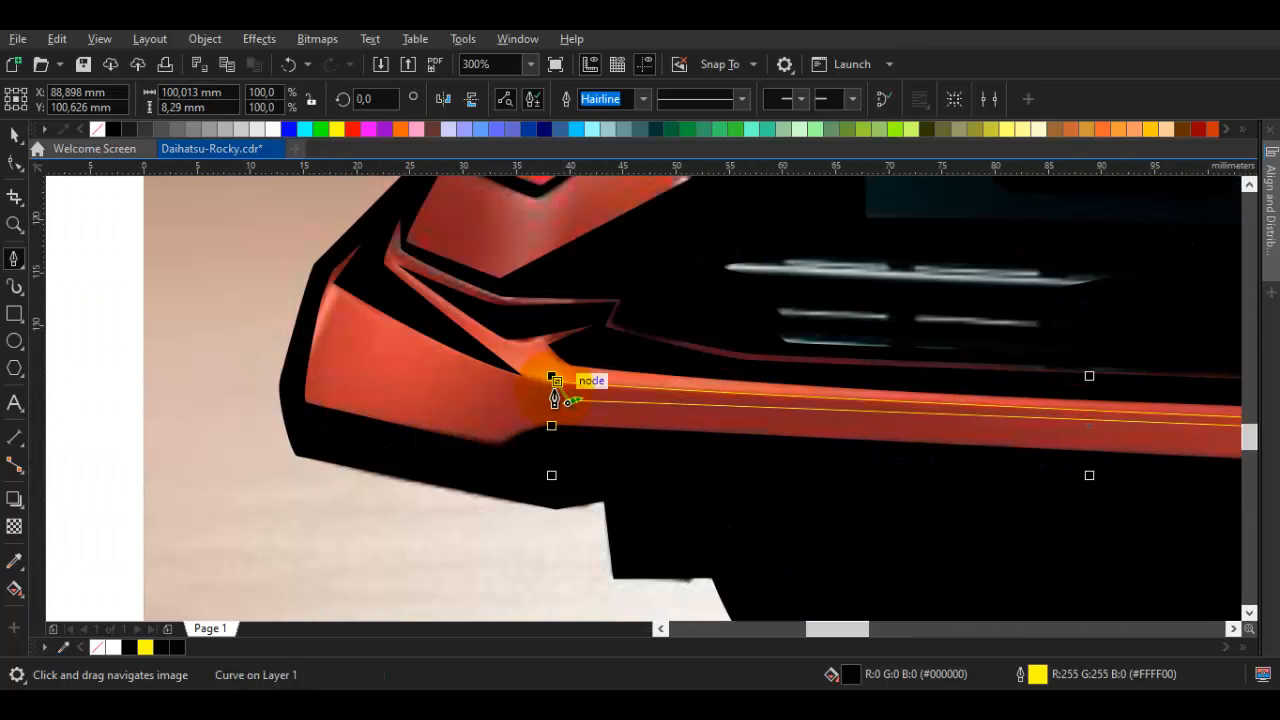
left_click(555, 389)
Extend the bumper-lip strip's pointed outer end toward the bumper corner, remove its outline and save the drawing
key("space")
key("F10")
scroll(557, 384, "up", 1)
left_click_drag(556, 379, 537, 379)
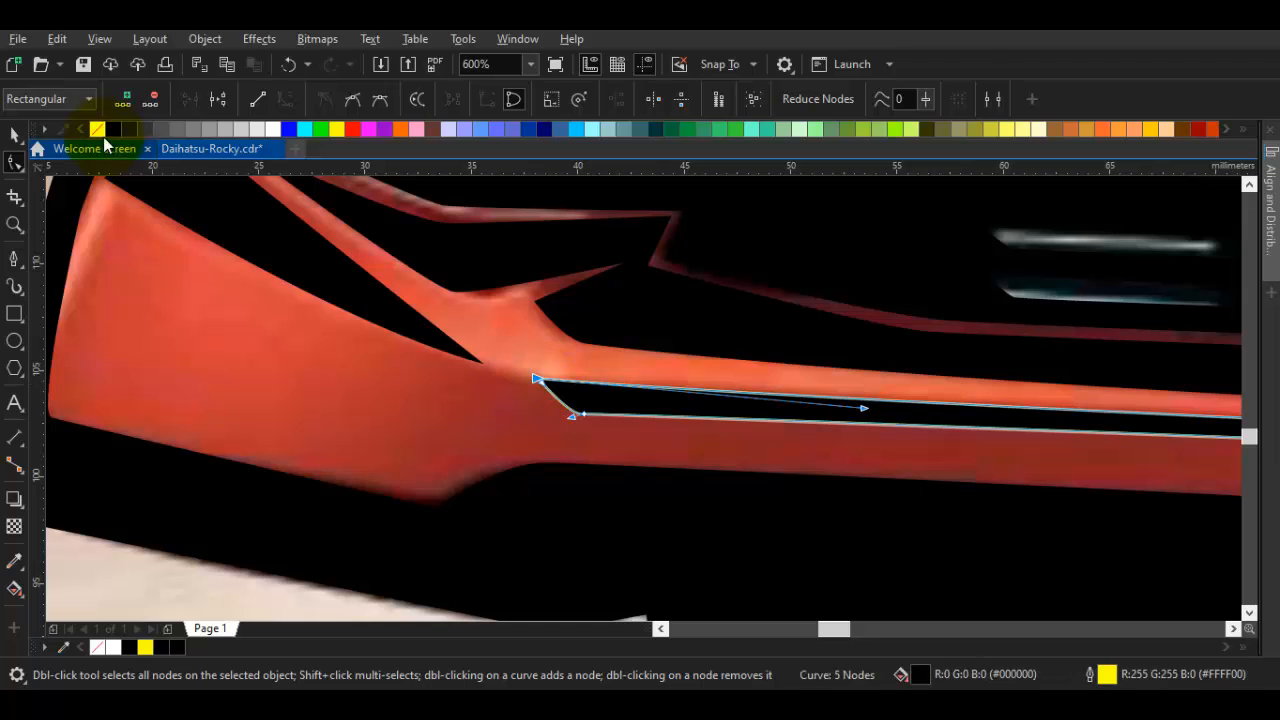
right_click(98, 130)
key("space")
key("Escape")
scroll(900, 430, "down", 3)
key("ctrl+s")
Trace the ground shadow's upper edge about 210 mm from the far front tyre, around the near front wheel's underside to just behind it
left_click_drag(1070, 440, 703, 446)
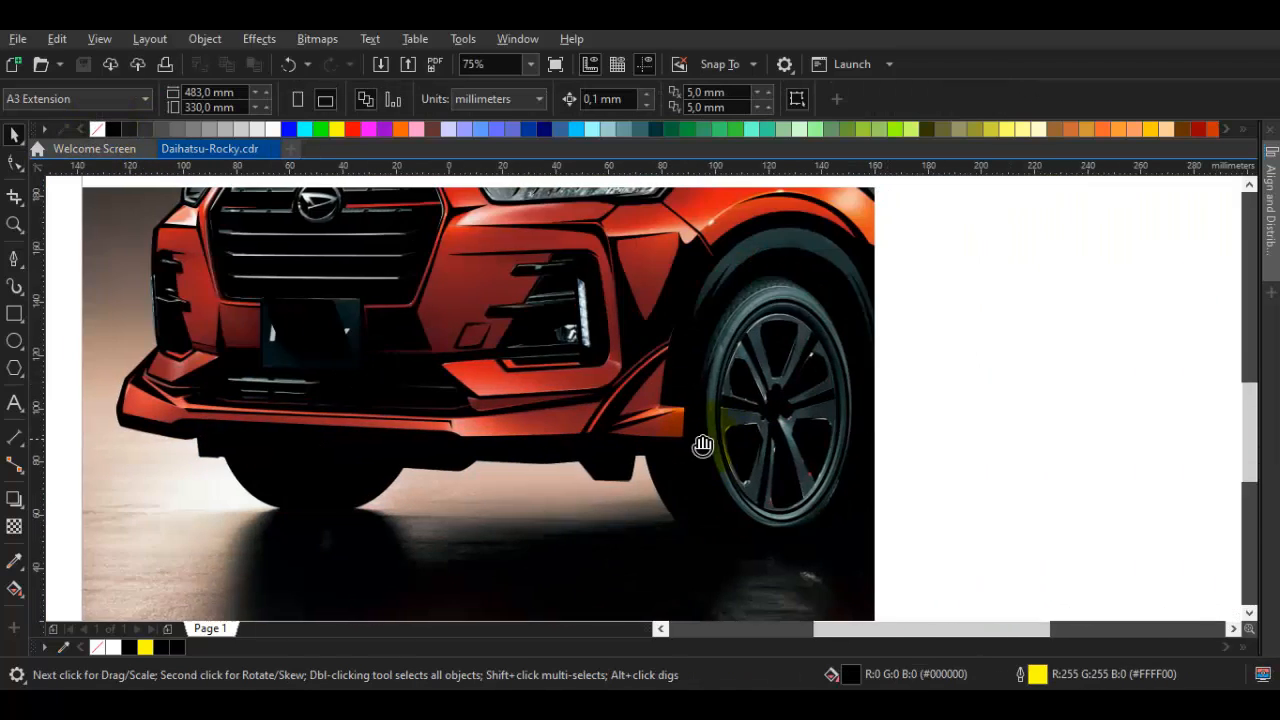
scroll(703, 446, "down", 1)
key("F10")
scroll(277, 429, "up", 2)
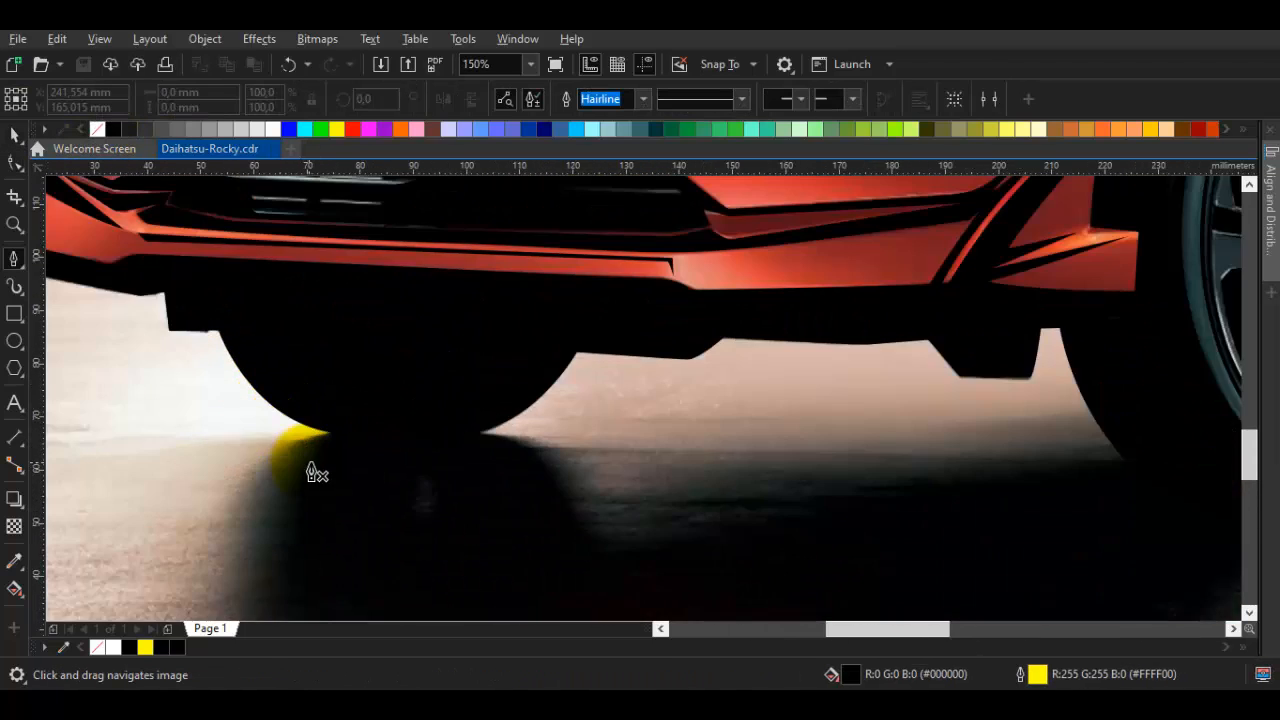
left_click_drag(316, 473, 203, 443)
scroll(167, 427, "down", 2)
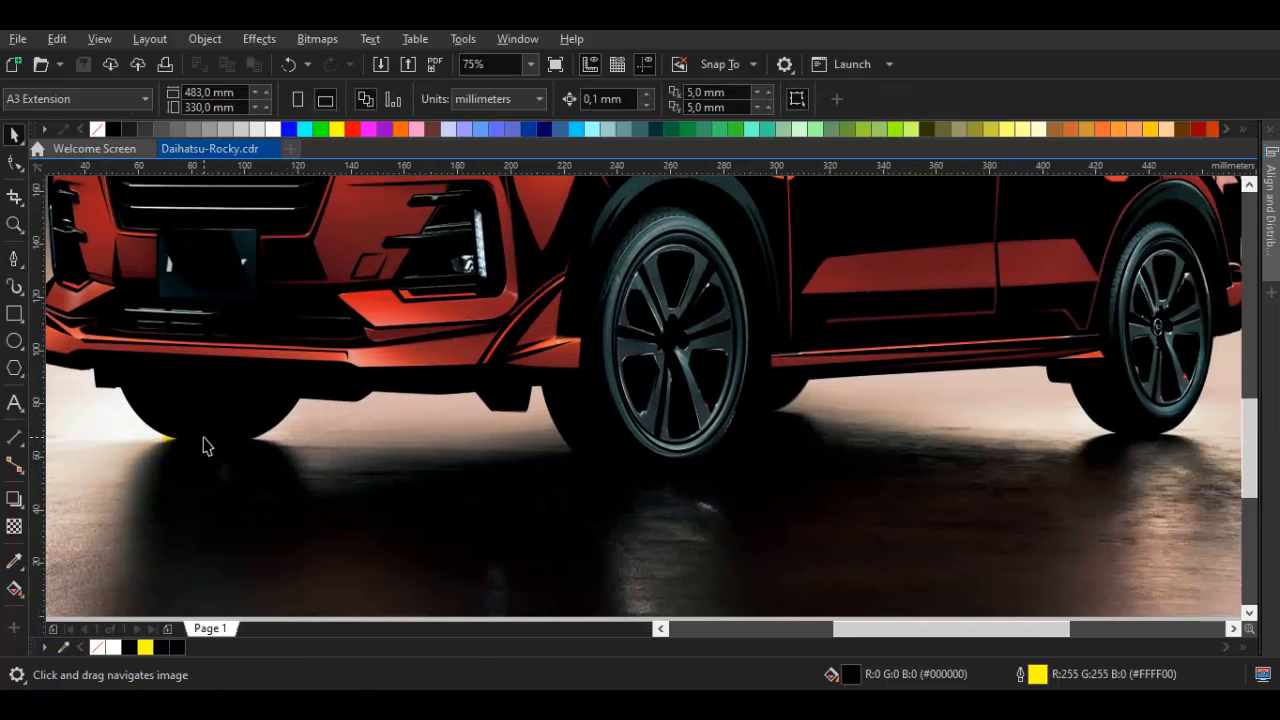
left_click(198, 430)
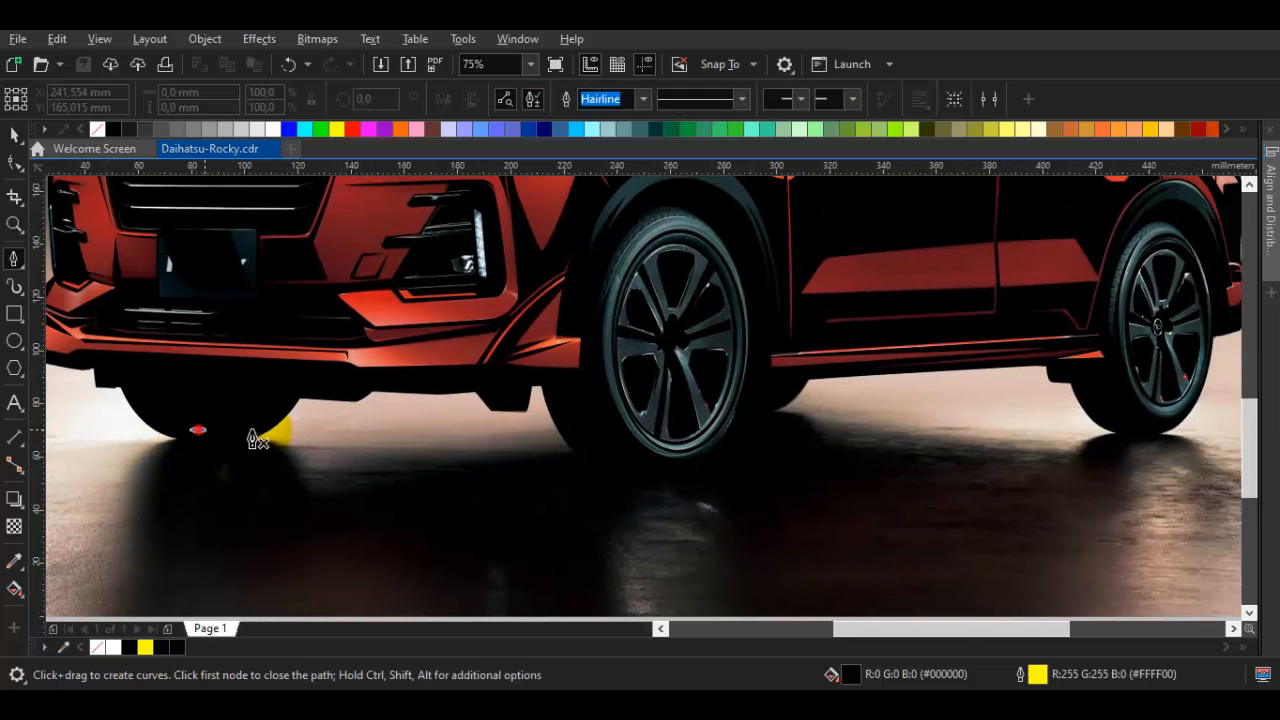
left_click(583, 440)
scroll(678, 474, "up", 2)
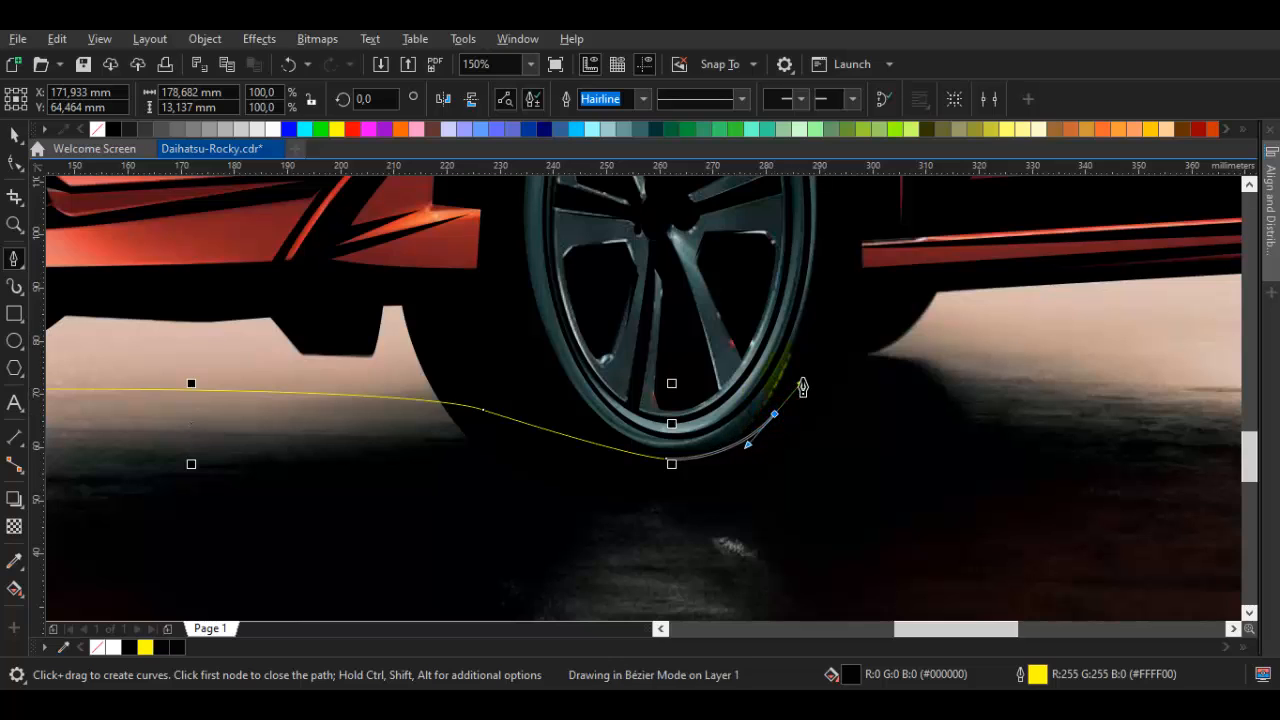
left_click_drag(802, 387, 806, 376)
left_click_drag(868, 340, 818, 378)
scroll(830, 382, "down", 1)
scroll(830, 382, "up", 1)
key("ctrl+z")
scroll(1081, 378, "down", 1)
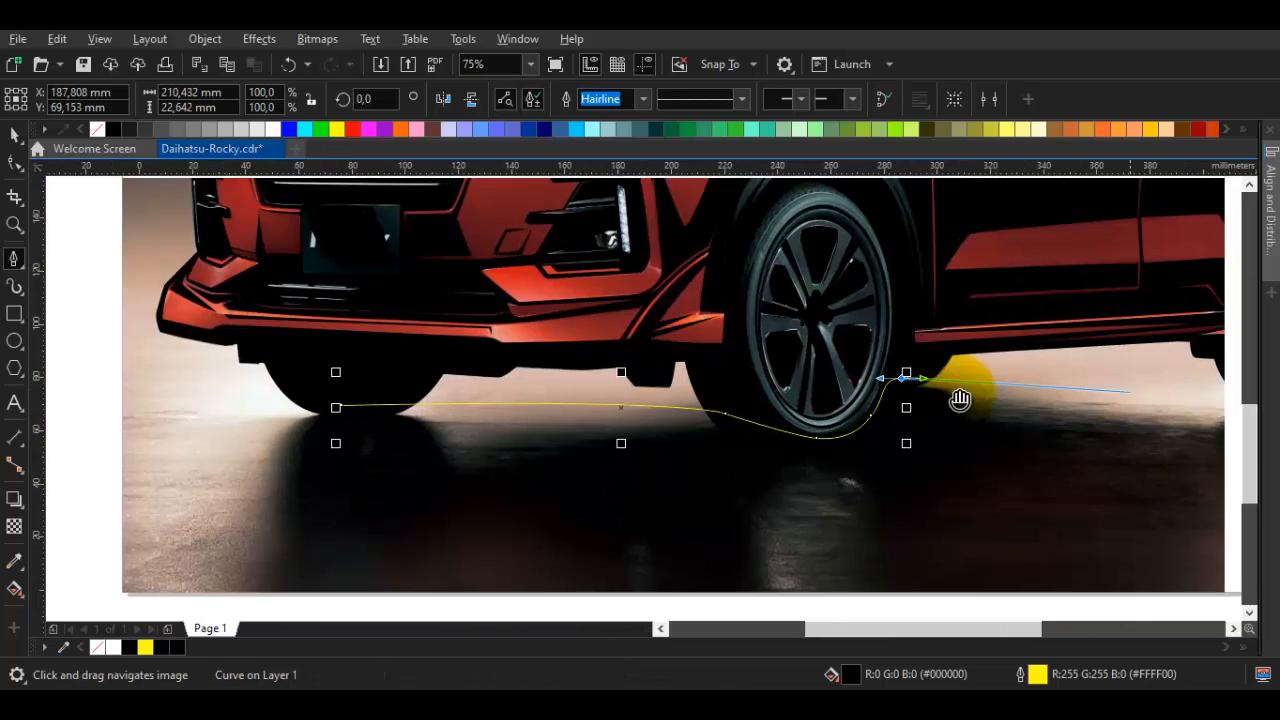
Continue the ground shadow to the rear tyre, sweep its lower edge back and close it at about 376 by 46.2 mm without an outline
left_click_drag(960, 398, 620, 355)
scroll(762, 369, "up", 1)
left_click_drag(826, 365, 907, 387)
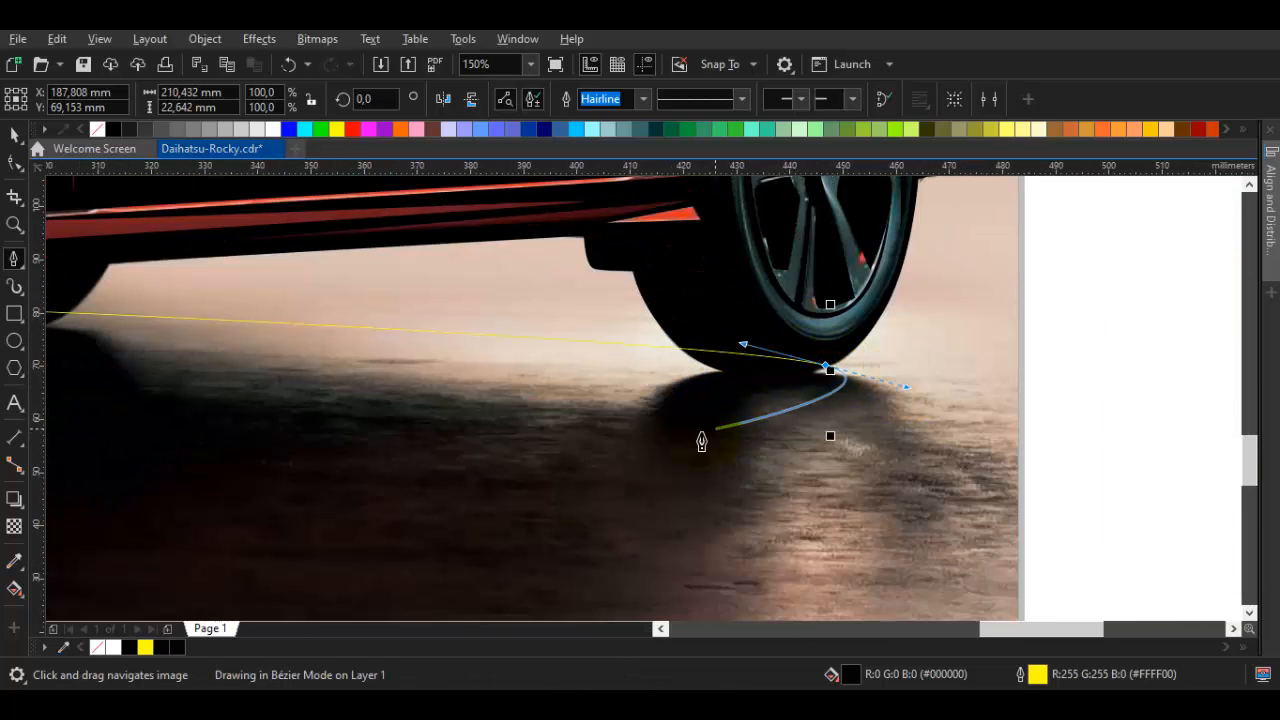
scroll(702, 441, "down", 1)
left_click_drag(524, 479, 211, 481)
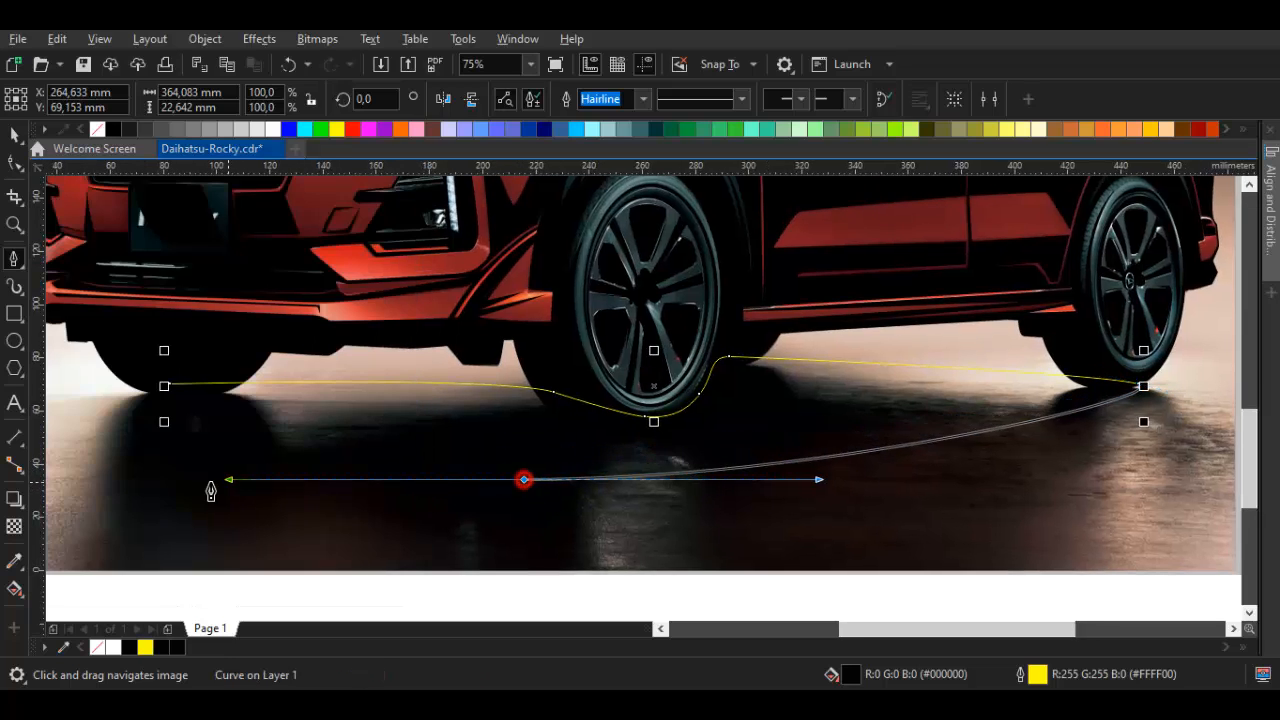
left_click_drag(121, 480, 117, 480)
scroll(117, 436, "up", 1)
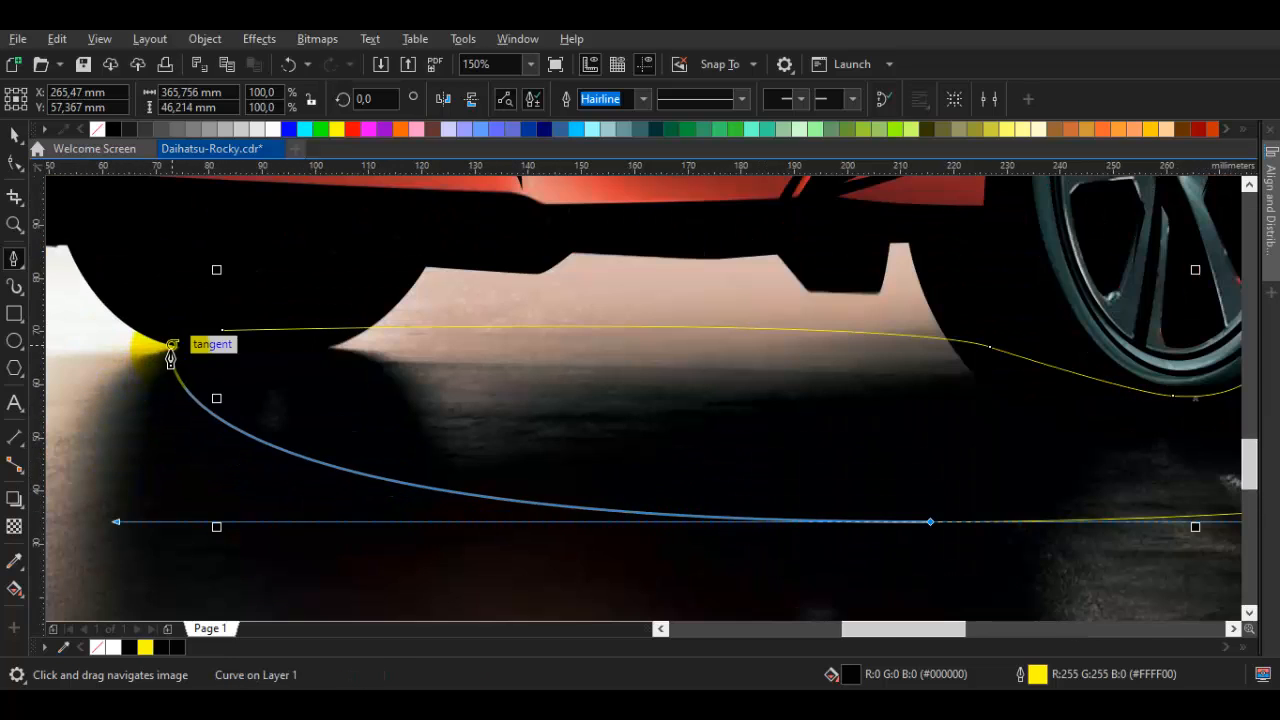
left_click_drag(172, 346, 182, 322)
left_click(221, 331)
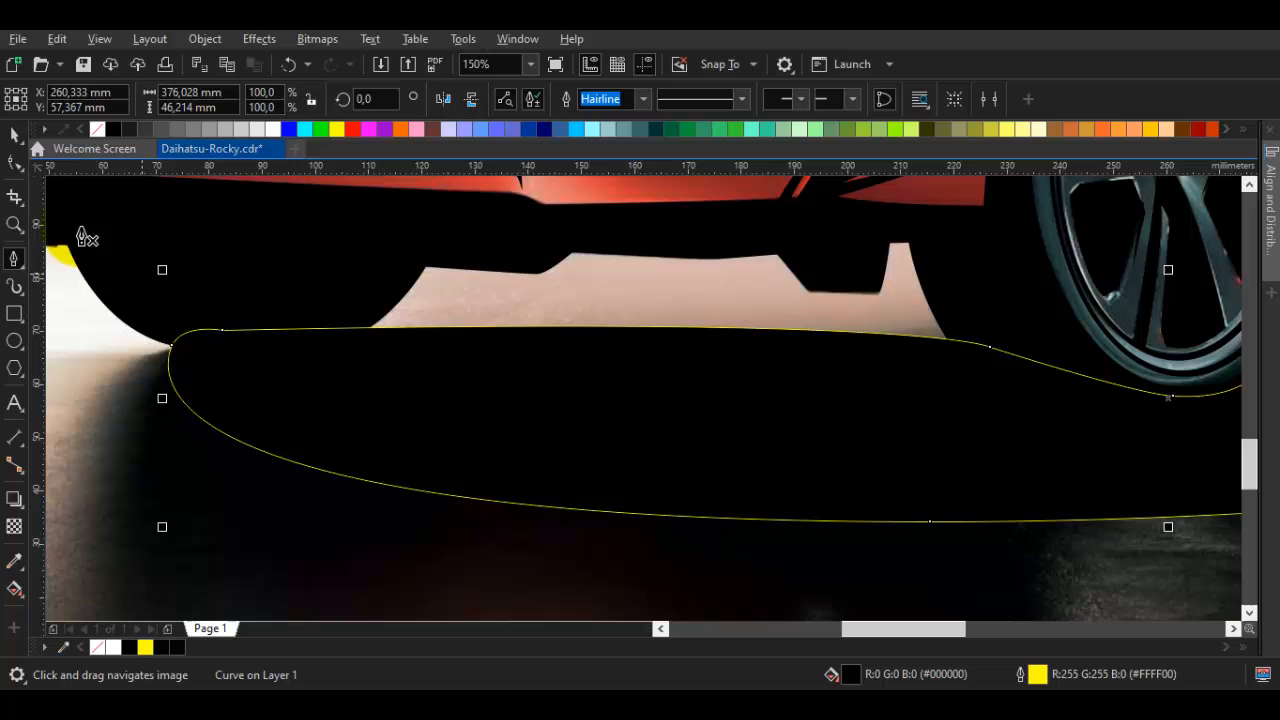
right_click(98, 131)
Move the photo off the page to inspect the line art with its ground shadow, and undo the move
scroll(440, 357, "down", 3)
key("space")
left_click_drag(574, 384, 1022, 386)
left_click(695, 417)
scroll(508, 352, "up", 1)
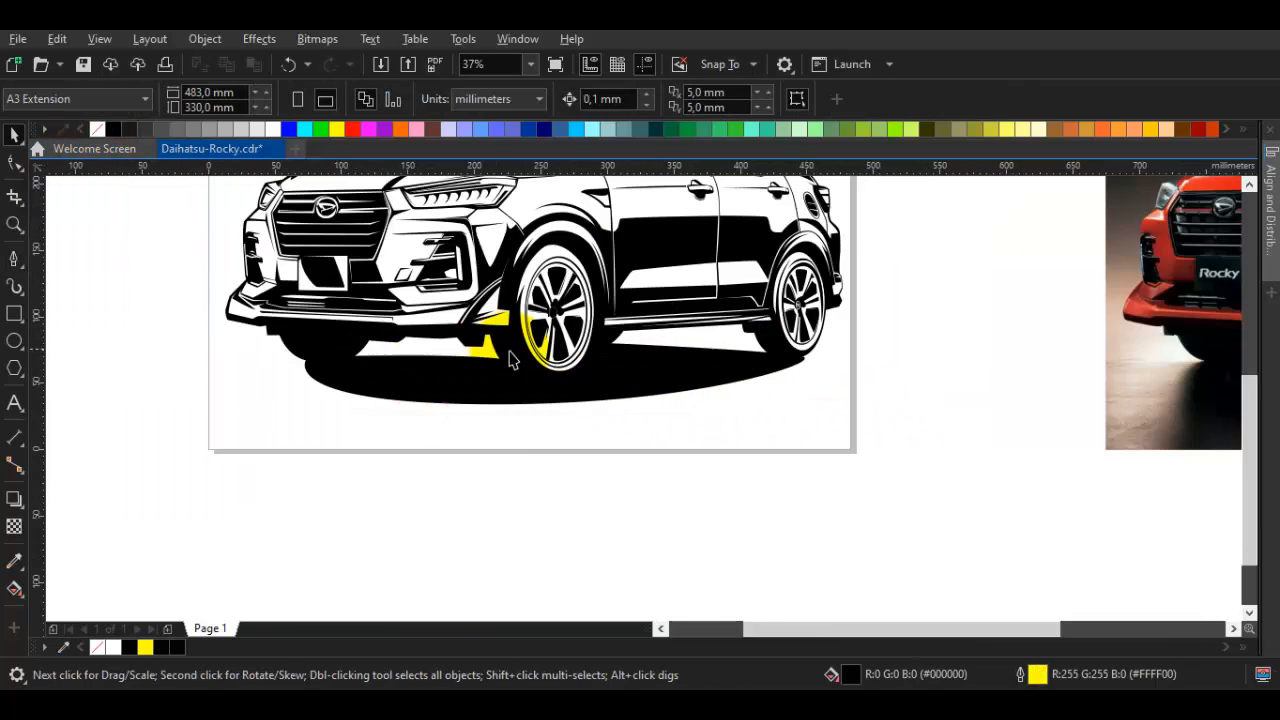
key("ctrl+z")
Shift the ground shadow's bottom node about 18 mm toward the rear wheel and extend its rear handle to fill out the curve
double_click(527, 397)
scroll(527, 397, "up", 1)
left_click_drag(465, 413, 514, 412)
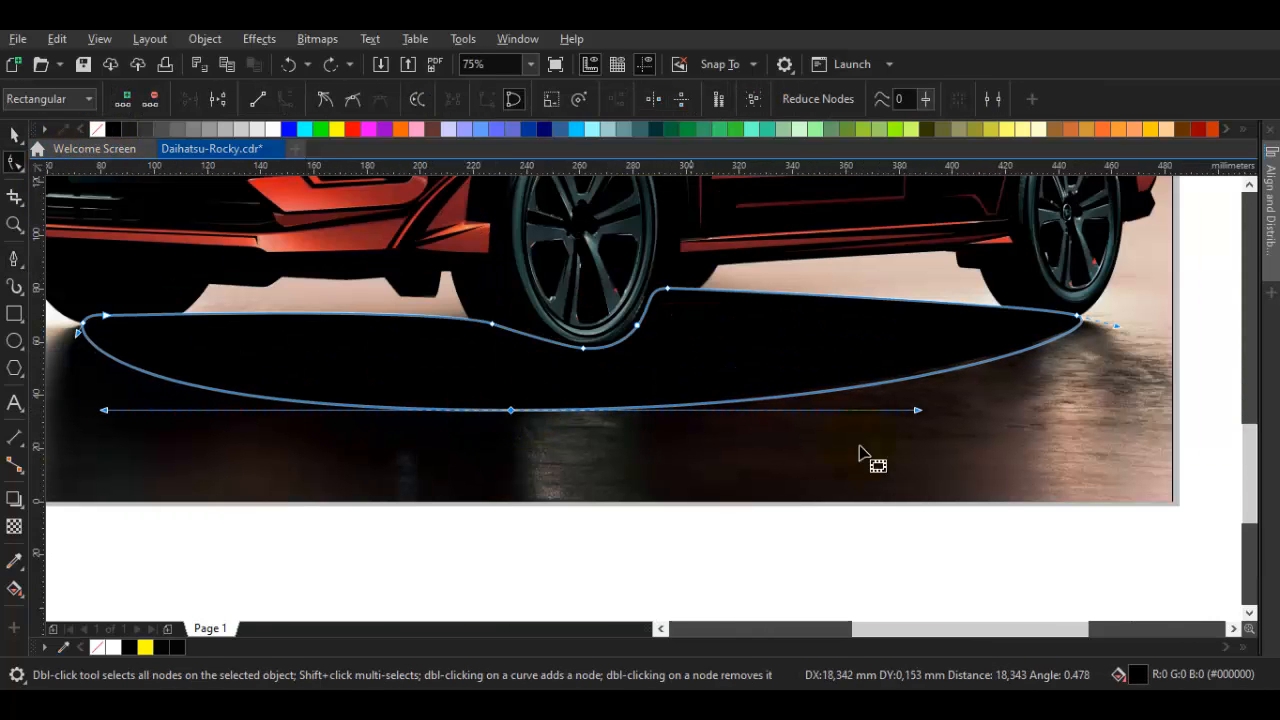
left_click_drag(918, 412, 1019, 428)
key("h")
left_click_drag(48, 414, 435, 432)
scroll(600, 460, "down", 3)
Set the photo aside once more to review the reshaped ground shadow under the car, and bring it back
key("space")
left_click(740, 476)
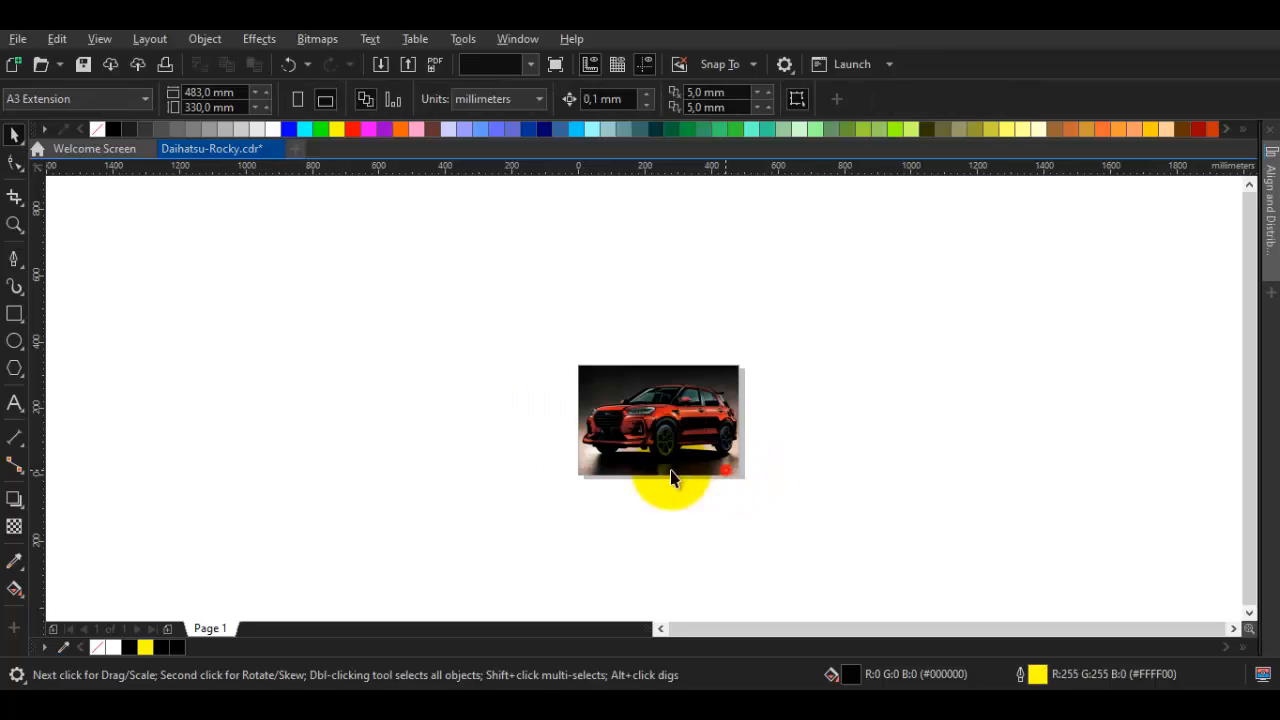
left_click_drag(671, 470, 385, 470)
scroll(590, 425, "up", 3)
key("h")
left_click_drag(829, 457, 786, 471)
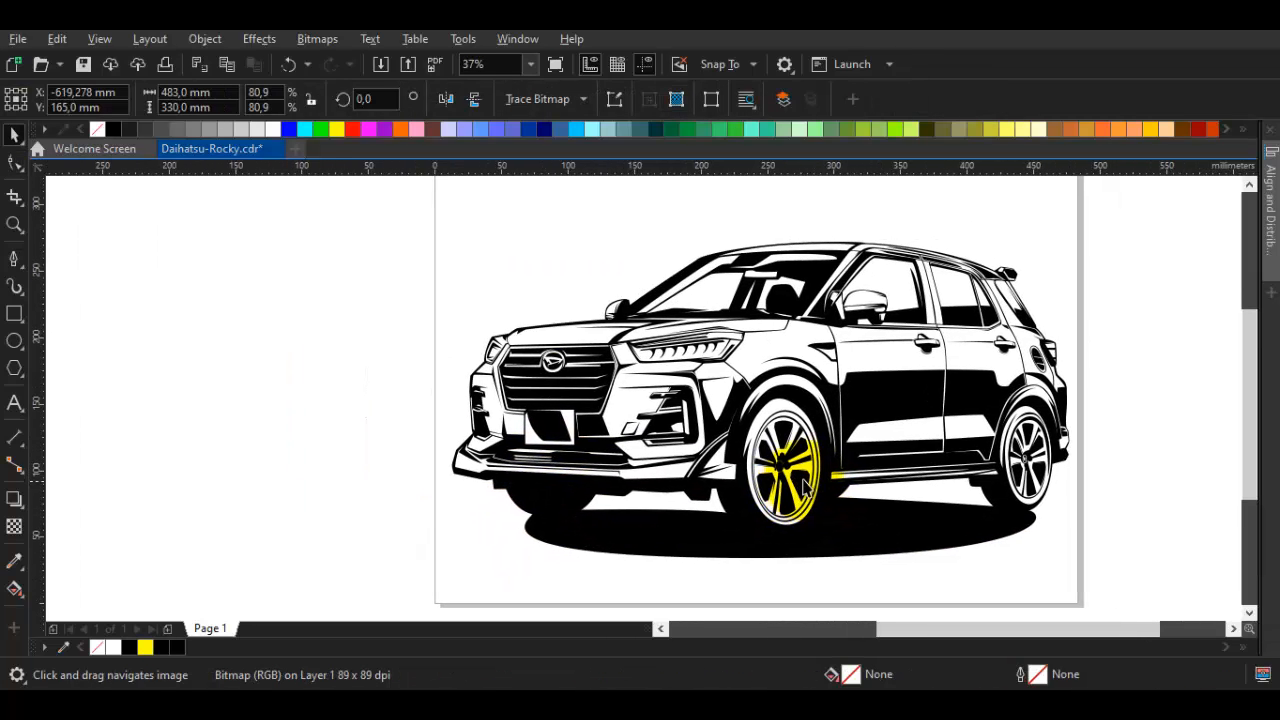
key("ctrl+z")
Thicken the near door mirror's upper outline by pulling the inner-edge nodes down and inward
scroll(855, 290, "up", 4)
key("Escape")
double_click(880, 322)
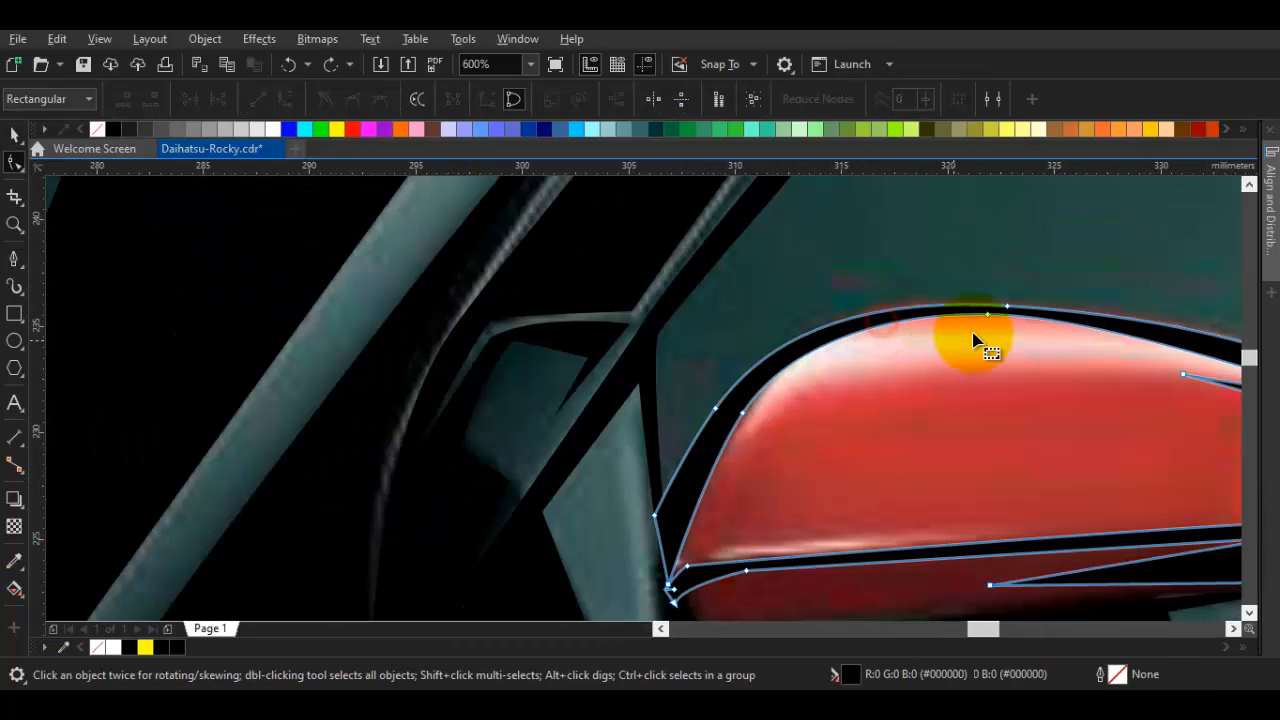
scroll(974, 332, "up", 1)
left_click_drag(999, 299, 1003, 313)
left_click_drag(591, 403, 597, 417)
left_click_drag(508, 496, 534, 516)
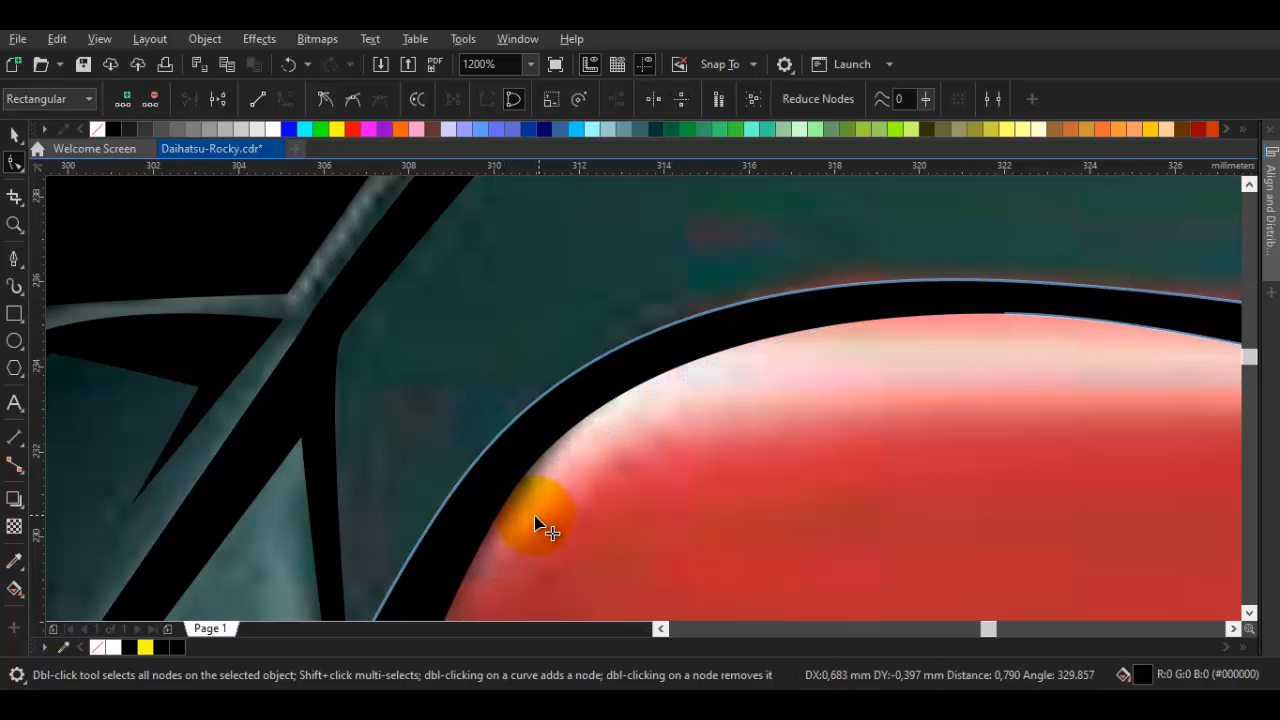
Thicken the outline along the near door mirror's rear edge by moving its outer node outward and its upper inner corner node inward
left_click(507, 504)
scroll(520, 498, "down", 2)
scroll(644, 498, "down", 1)
key("space")
key("Escape")
scroll(718, 538, "up", 3)
double_click(656, 524)
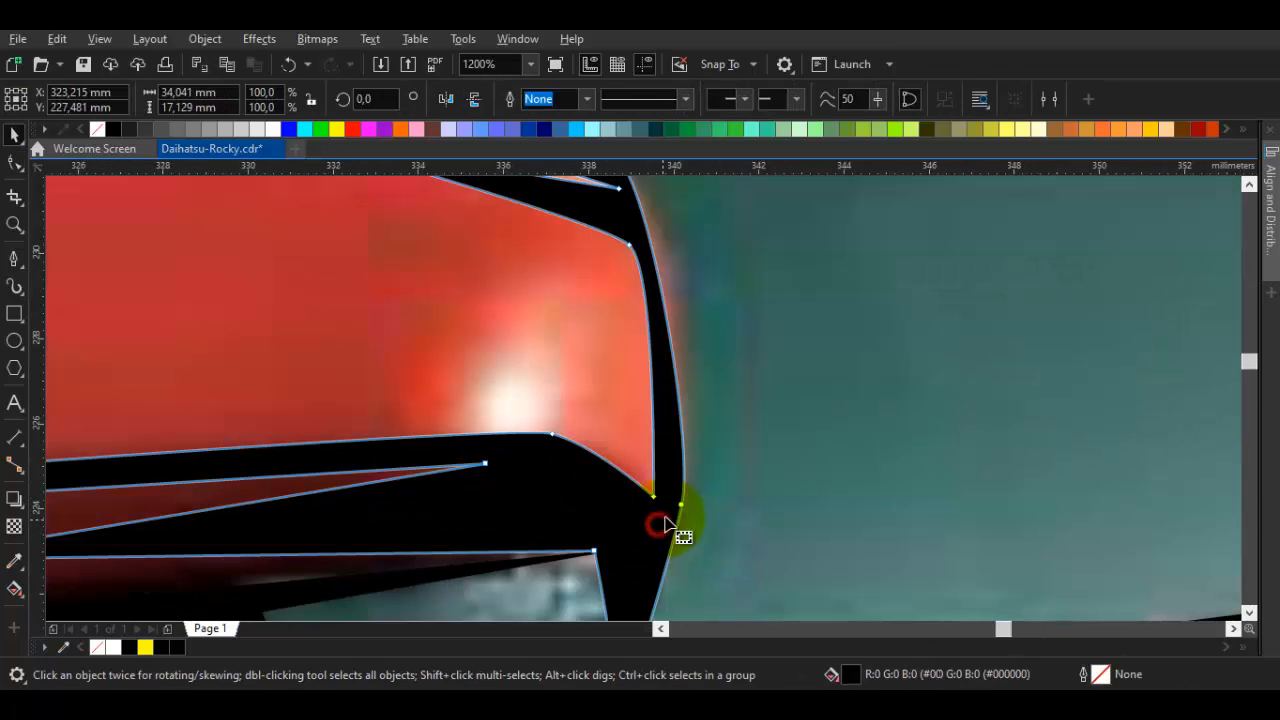
left_click_drag(681, 505, 700, 512)
left_click_drag(631, 247, 609, 280)
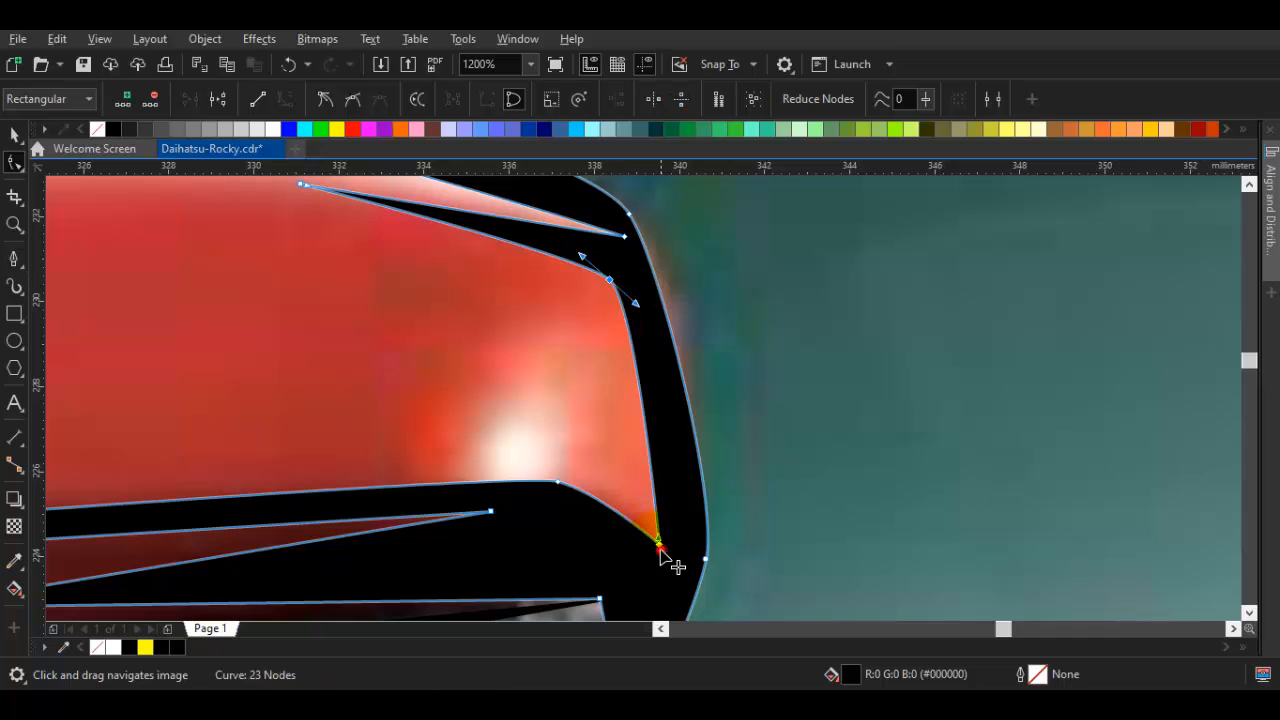
scroll(565, 495, "down", 3)
key("space")
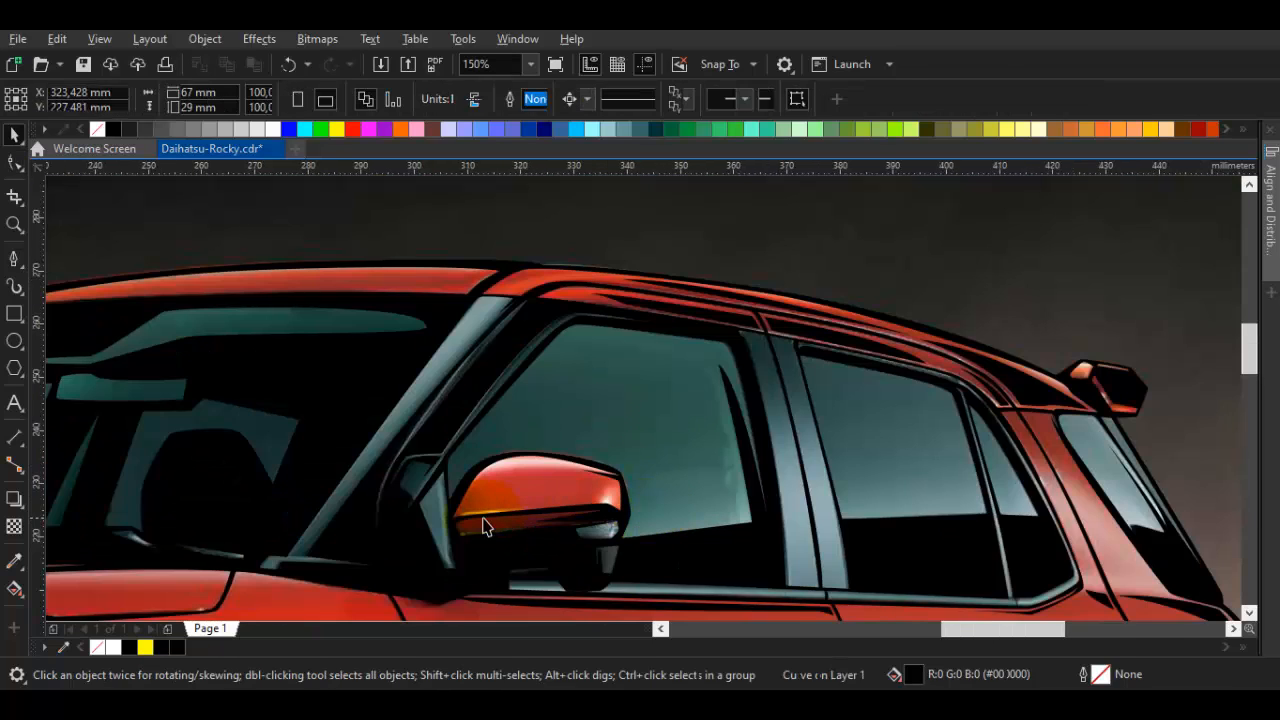
Thicken the near door mirror's lower front corner by pulling the inner corner node up and toward the middle of the shell
key("Escape")
scroll(482, 525, "up", 3)
double_click(508, 538)
left_click_drag(503, 535, 547, 506)
key("space")
key("Escape")
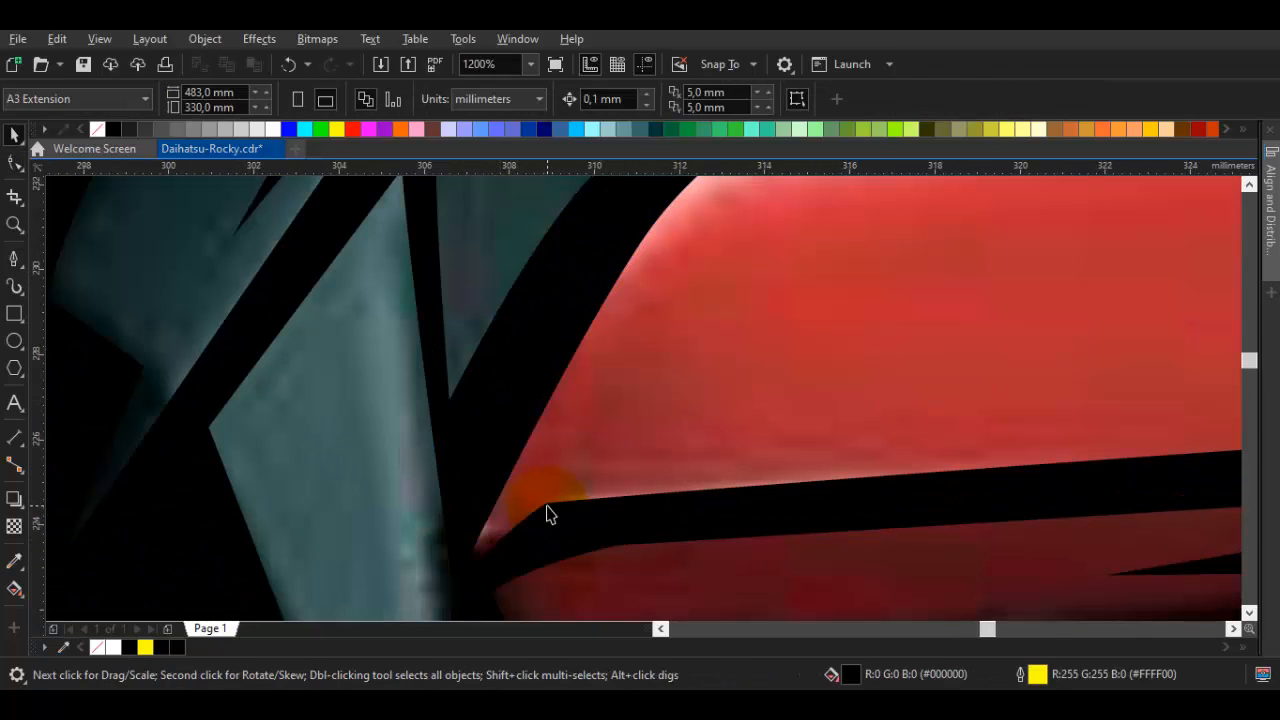
Delete the reference car photo from the page, leaving only the black vector line art
key("F4")
left_click(839, 217)
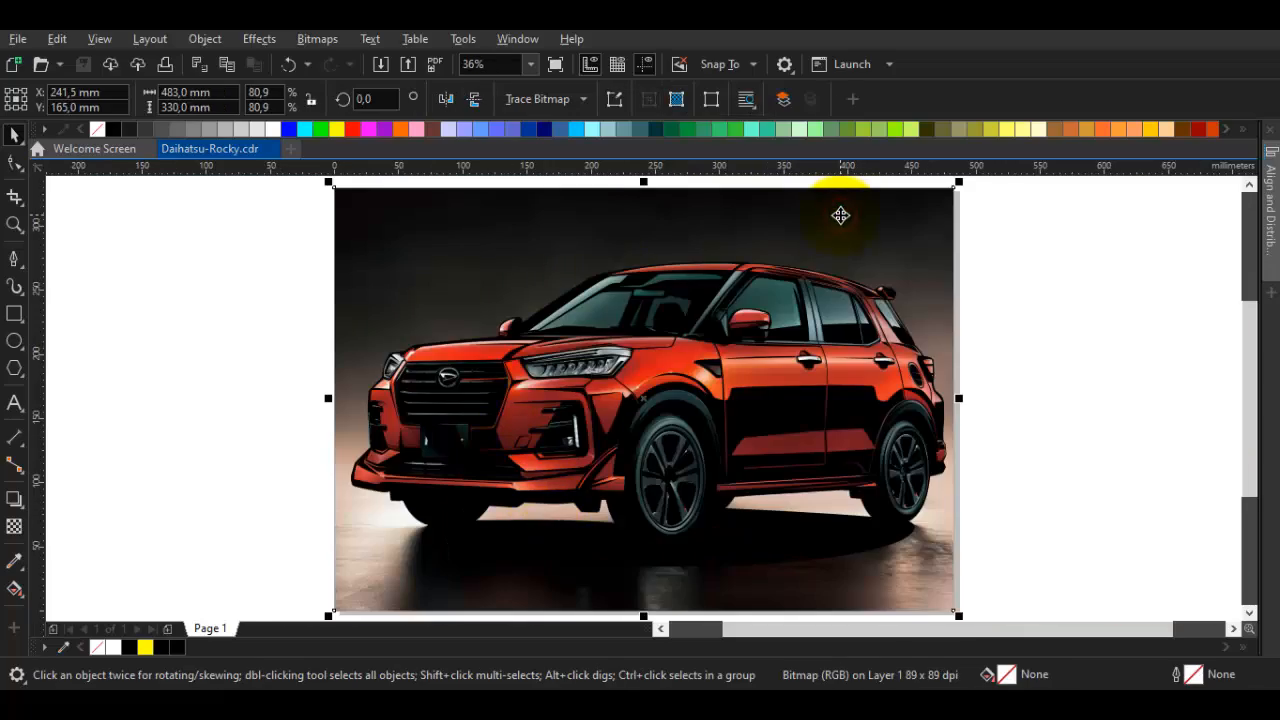
key("Delete")
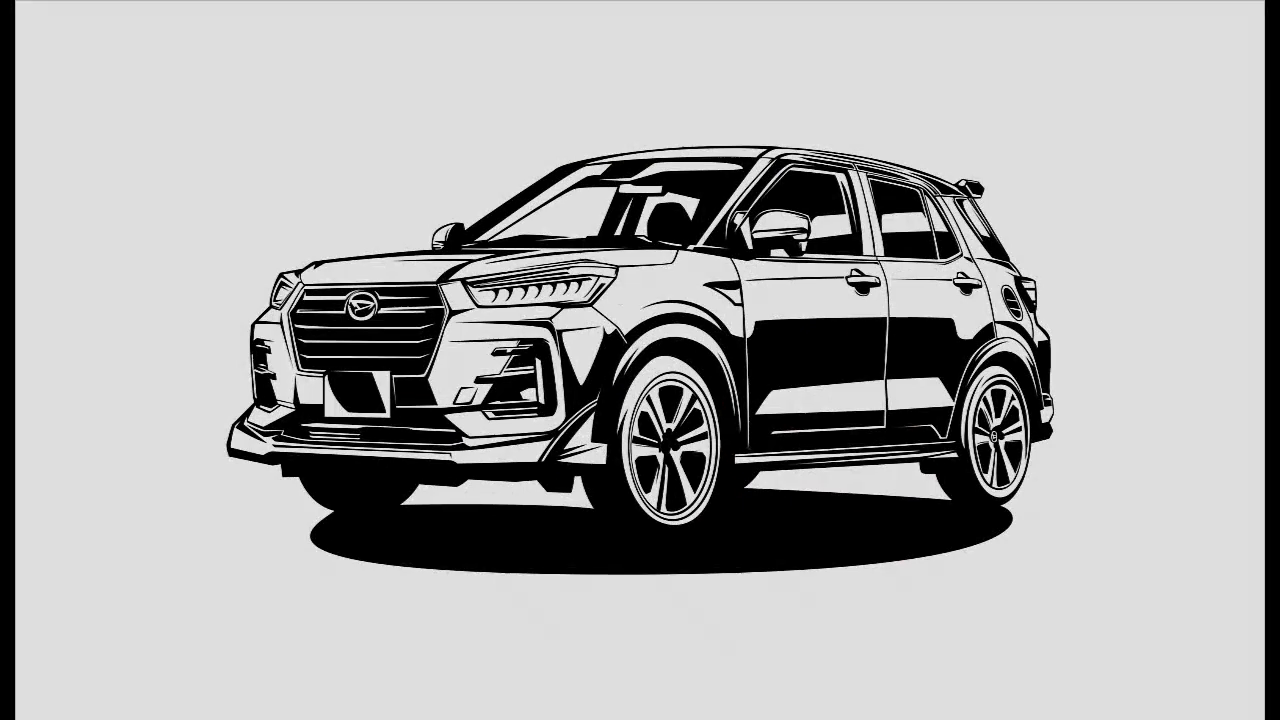